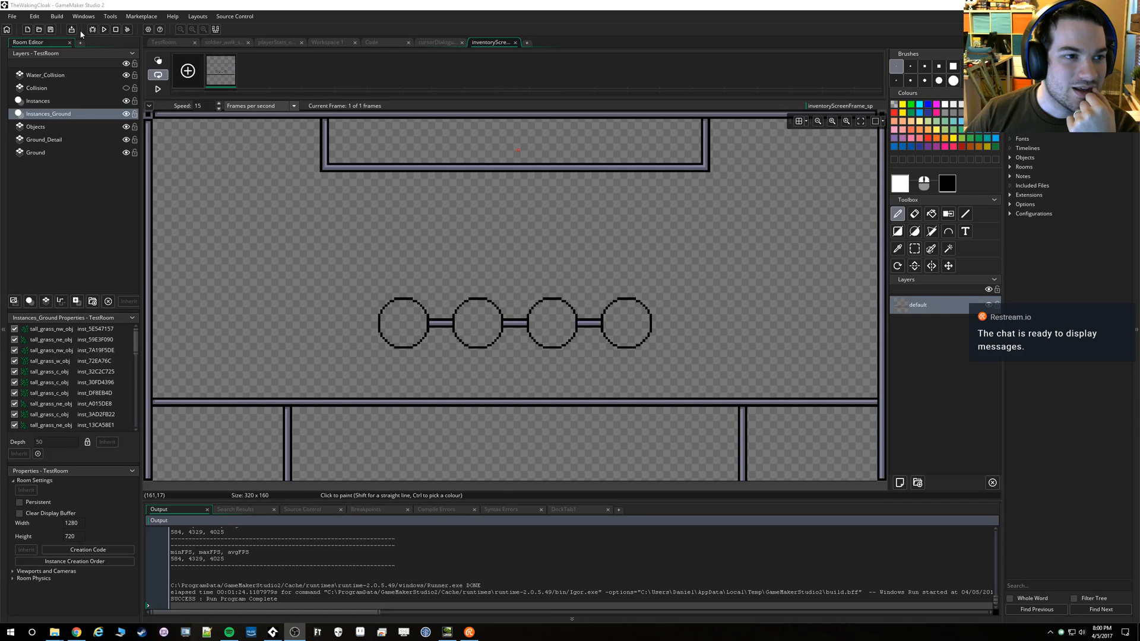
Run the game to check the dialogue text and its typing sound, and close it
{"action": "left_click", "coordinate": [105, 31]}
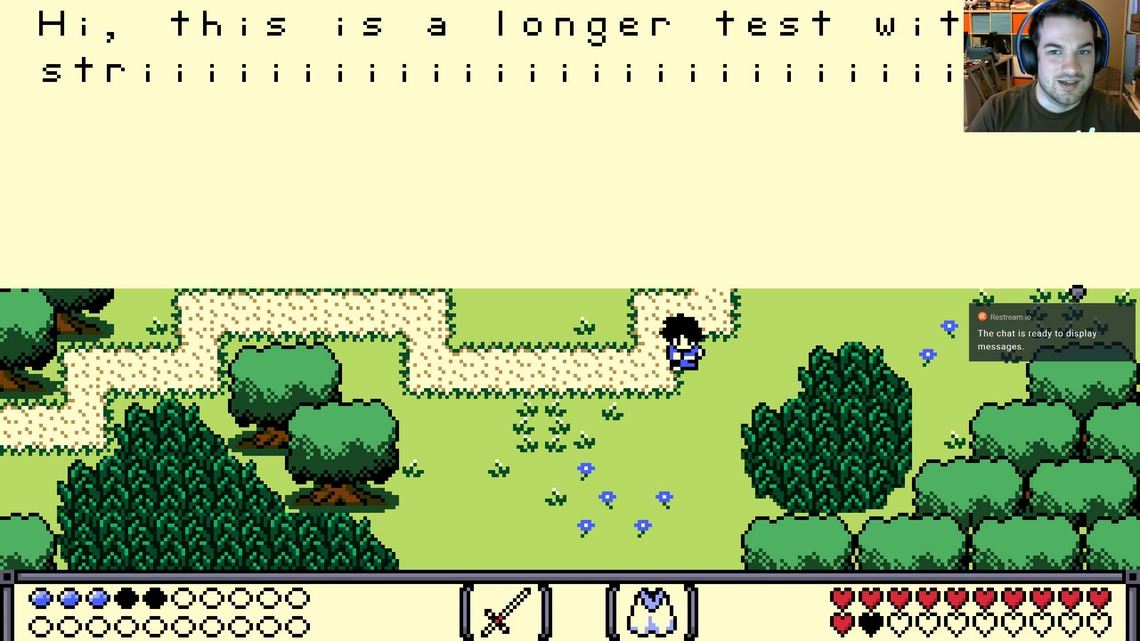
{"action": "key", "text": "Escape"}
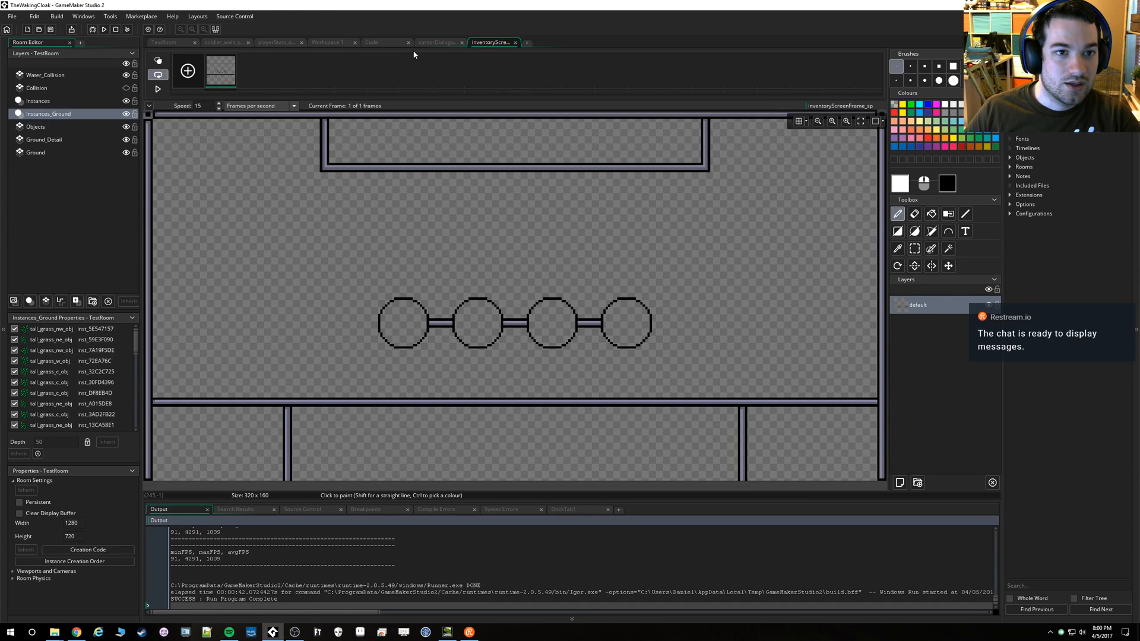
Find the typewriter section that plays dialogueBlip_so in the Draw GUI code of dialogue_obj
{"action": "left_click", "coordinate": [424, 43]}
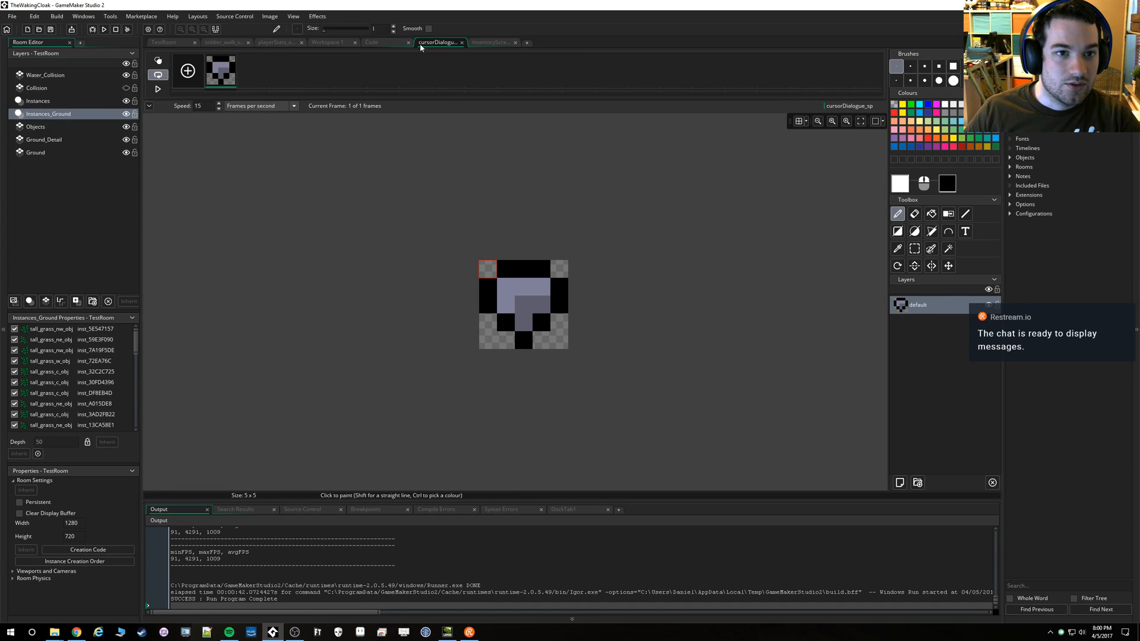
{"action": "left_click", "coordinate": [373, 44]}
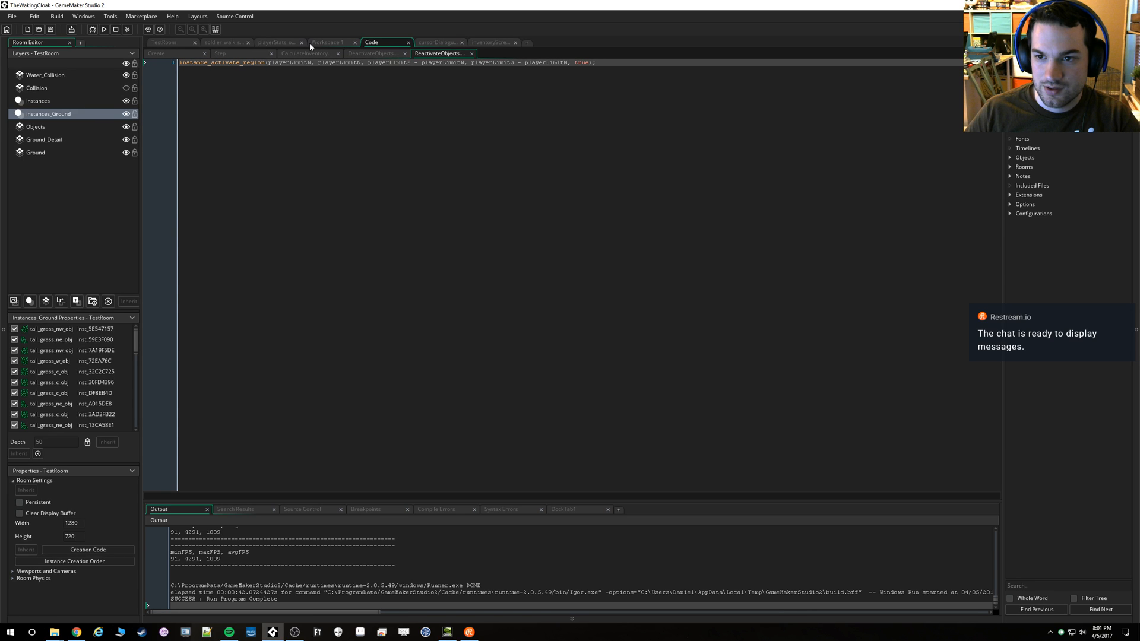
{"action": "left_click", "coordinate": [310, 44]}
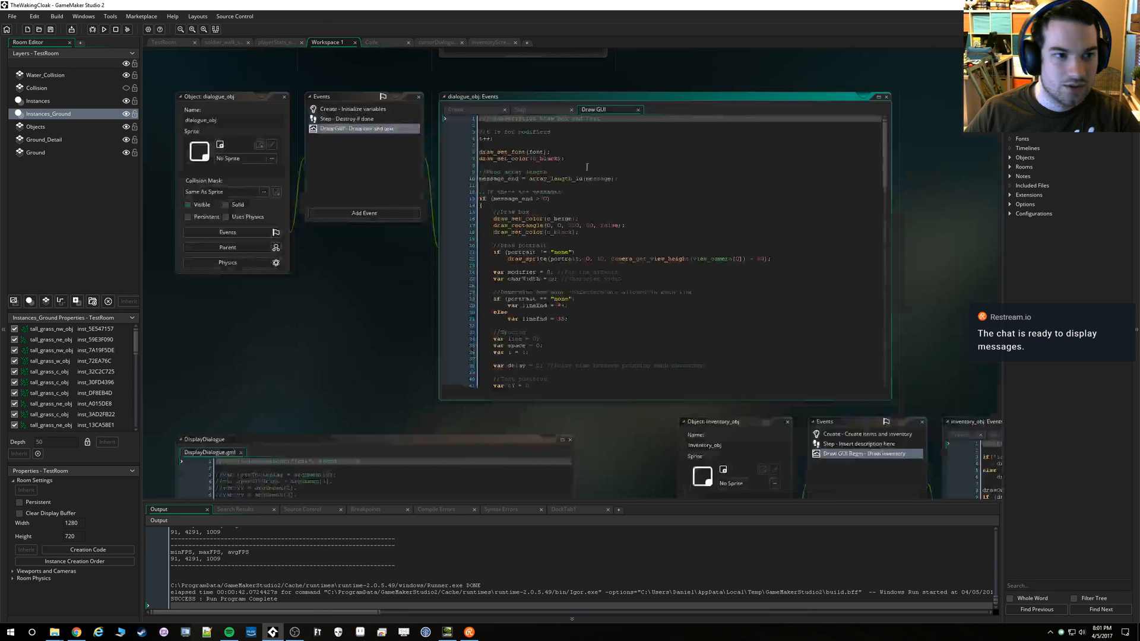
{"action": "scroll", "coordinate": [535, 167], "scroll_direction": "down", "scroll_amount": 9}
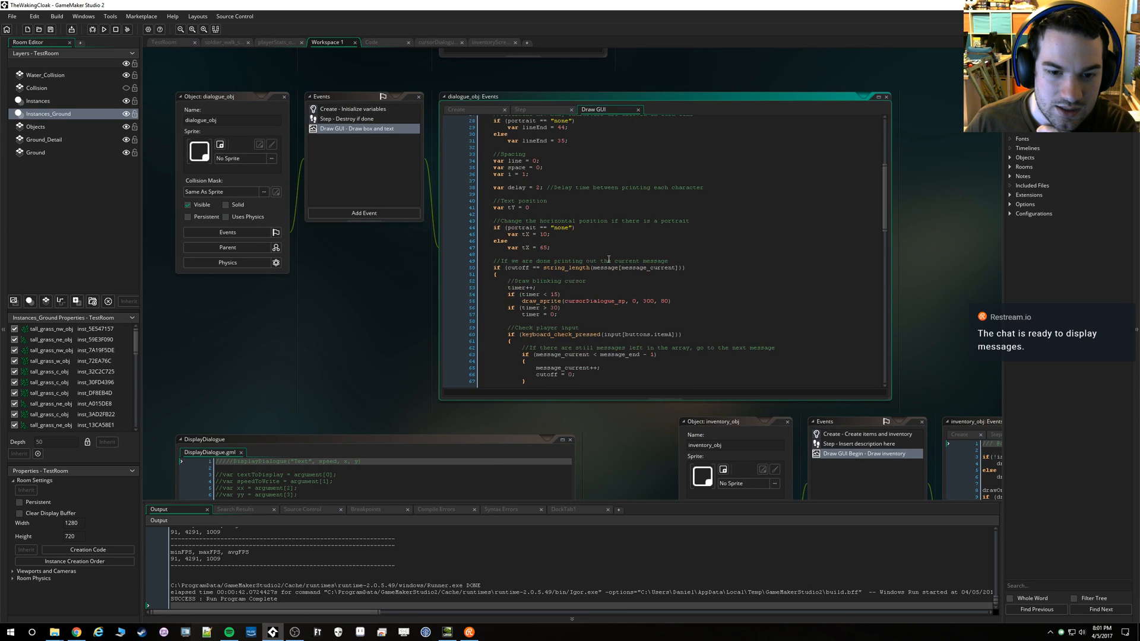
{"action": "scroll", "coordinate": [609, 259], "scroll_direction": "down", "scroll_amount": 11}
{"action": "left_click", "coordinate": [664, 274]}
{"action": "type", "text": "0, false);"}
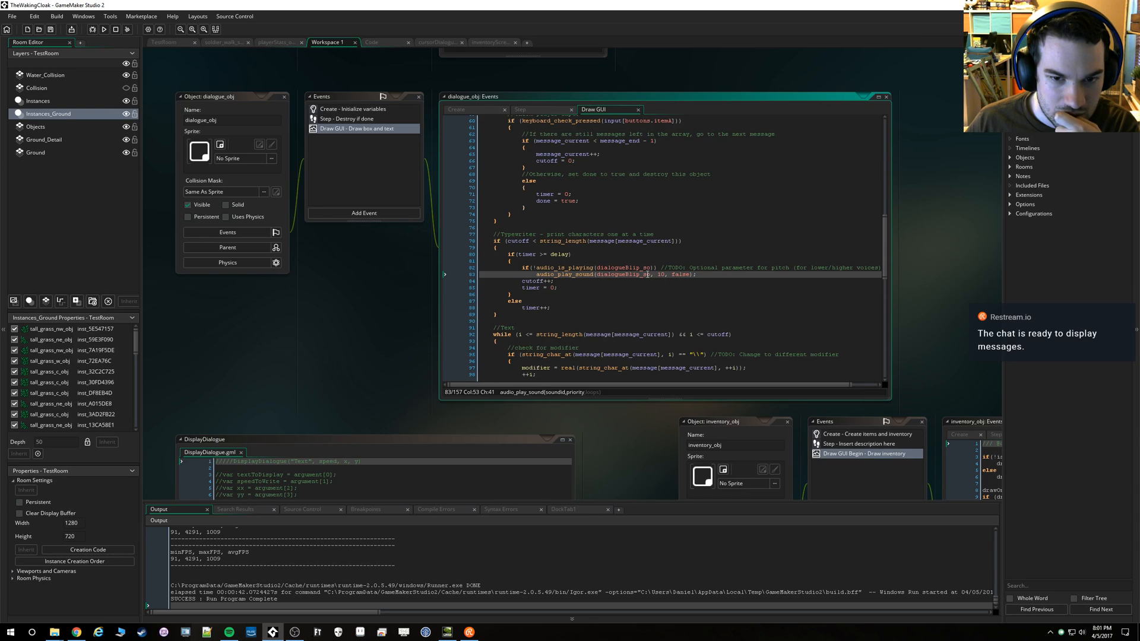
{"action": "left_click", "coordinate": [617, 276]}
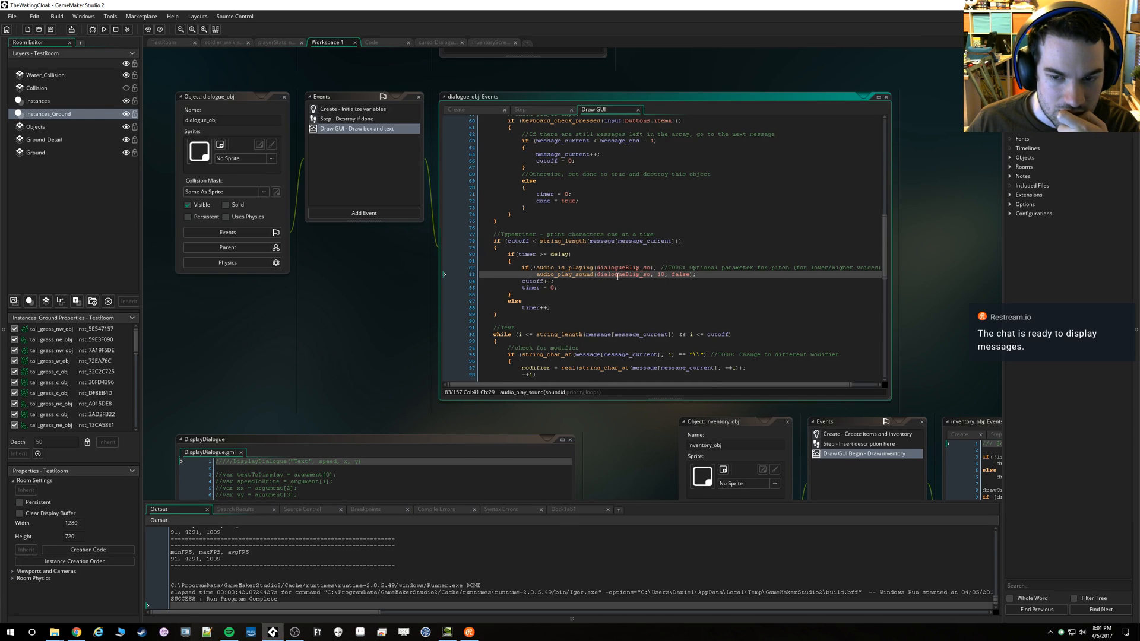
{"action": "left_click", "coordinate": [705, 274]}
{"action": "key", "text": "Return"}
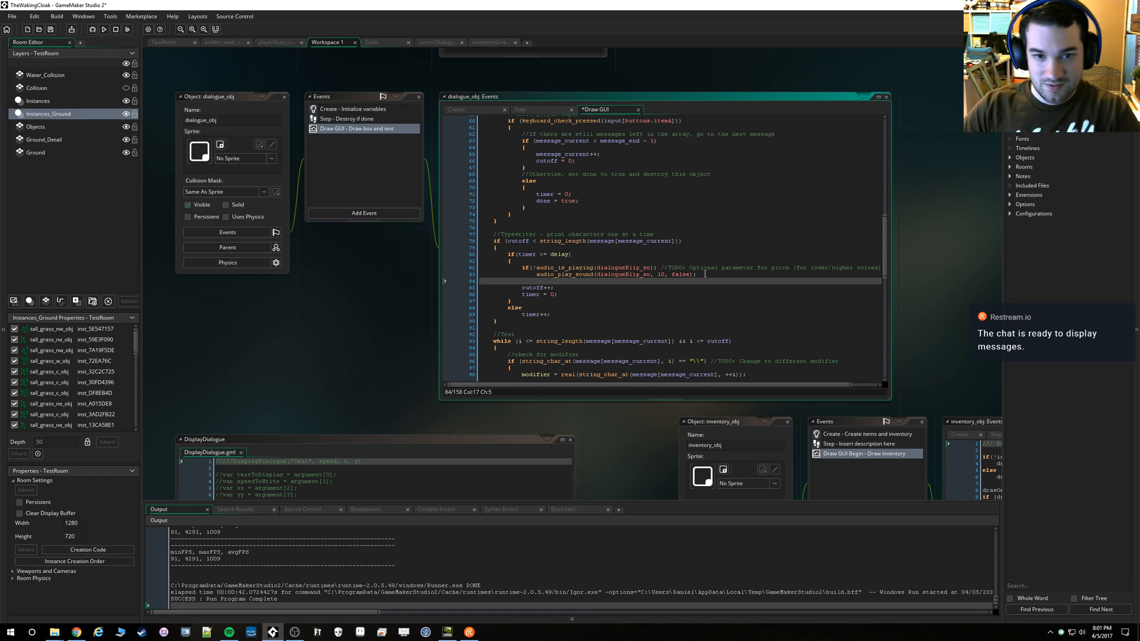
{"action": "type", "text": "audio_pl"}
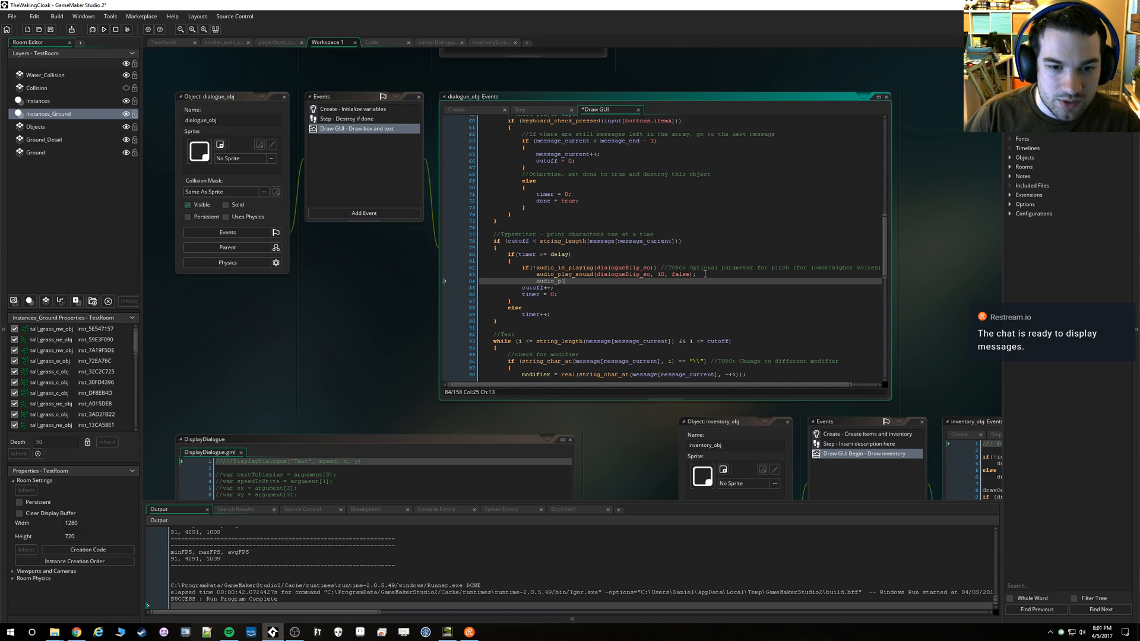
{"action": "type", "text": "ay_"}
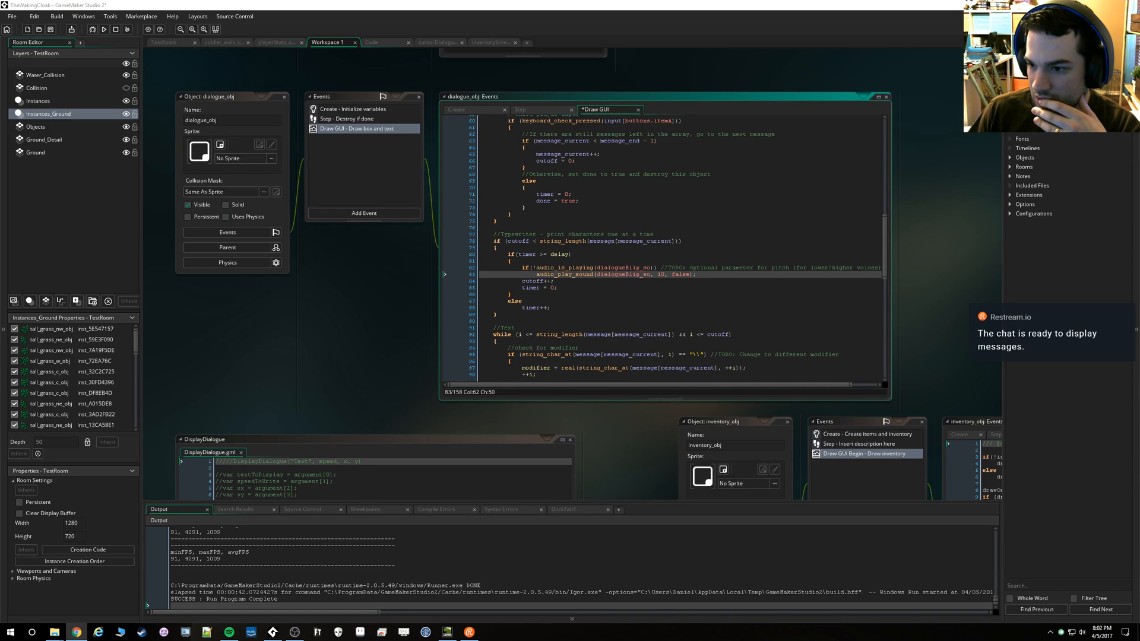
Start an audio_sound_gain call on a new line below the audio_play_sound line
{"action": "left_click", "coordinate": [706, 273]}
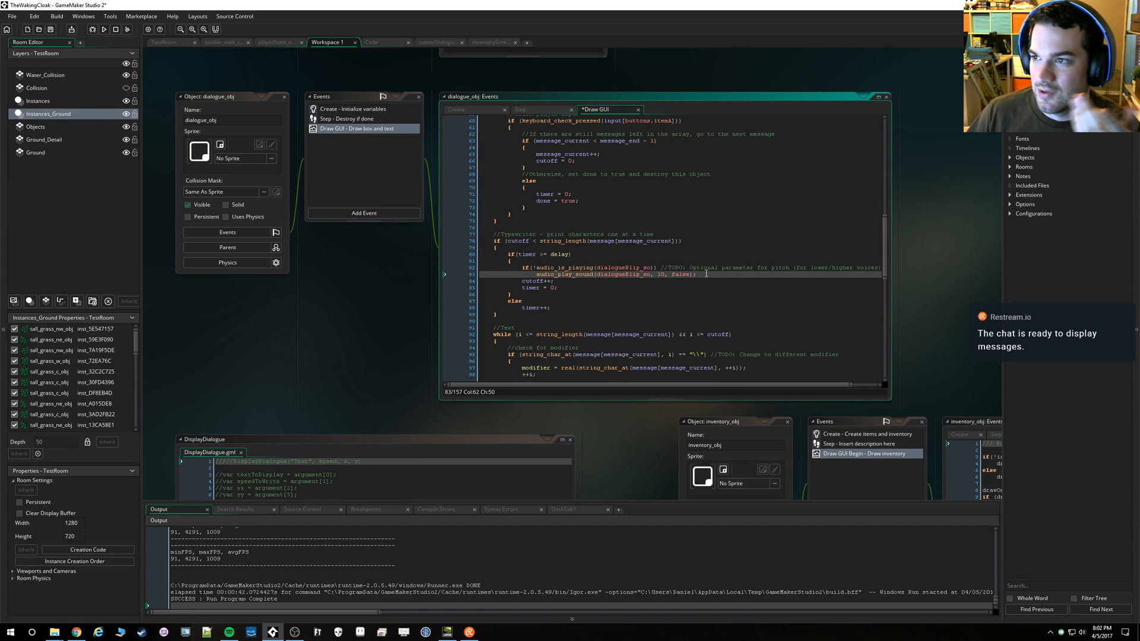
{"action": "key", "text": "Return"}
{"action": "type", "text": "audio_sound_gain("}
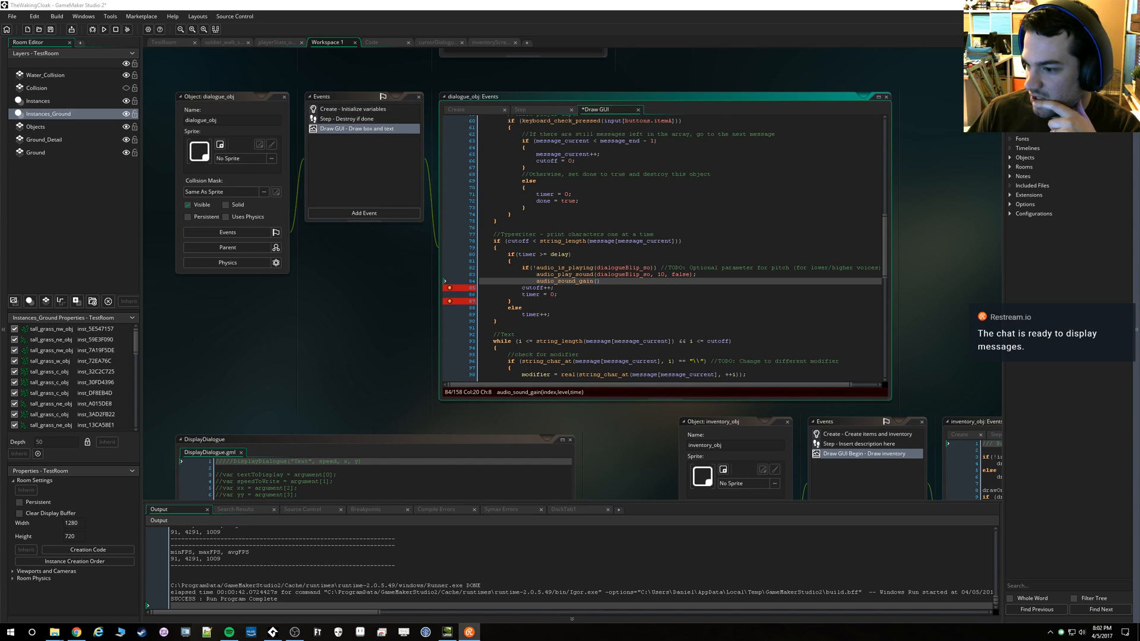
Store the result of the audio_play_sound call in a local variable named dialogueBlip
{"action": "left_click", "coordinate": [536, 275]}
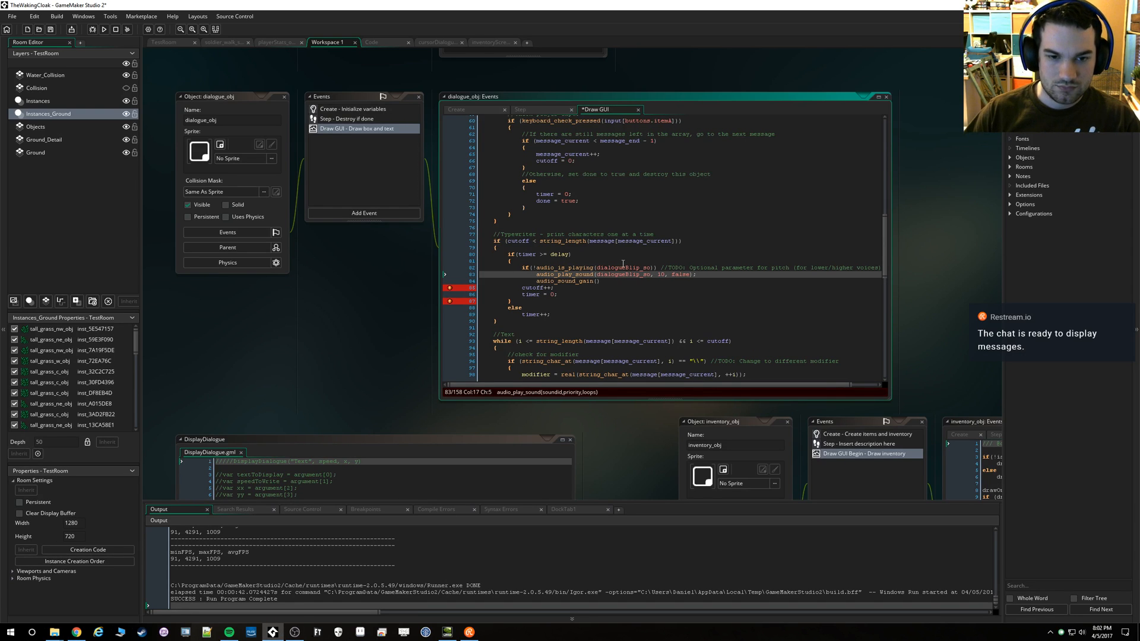
{"action": "type", "text": "var "}
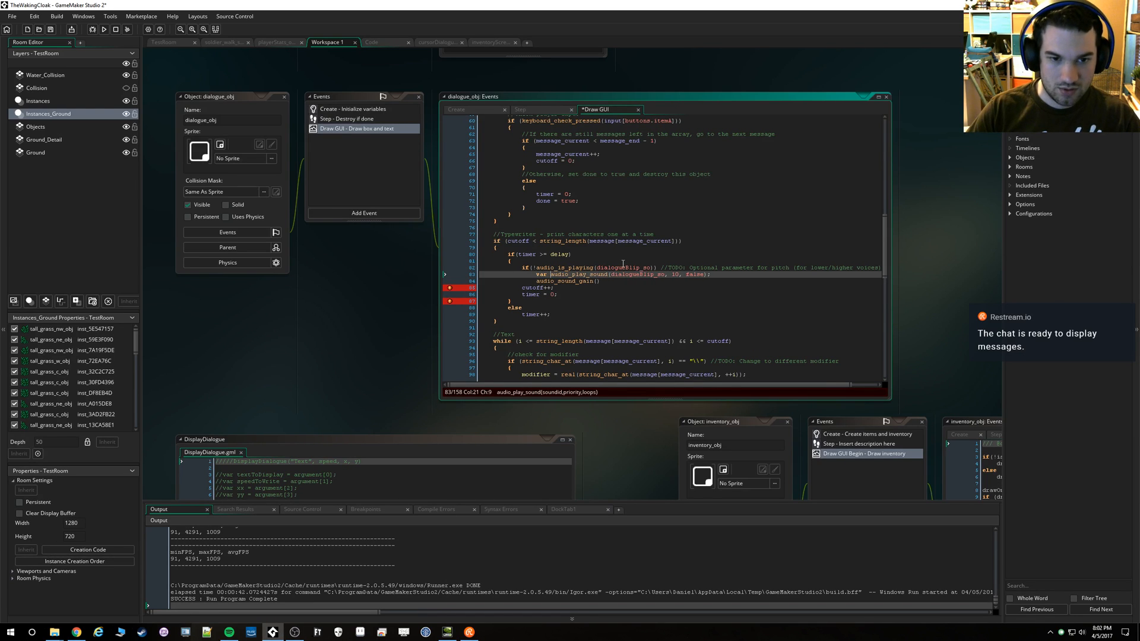
{"action": "type", "text": "dialogueBlip ="}
Enclose the audio_play_sound and audio_sound_gain lines in braces under the audio_is_playing condition
{"action": "key", "text": "Up"}
{"action": "key", "text": "End"}
{"action": "key", "text": "Return"}
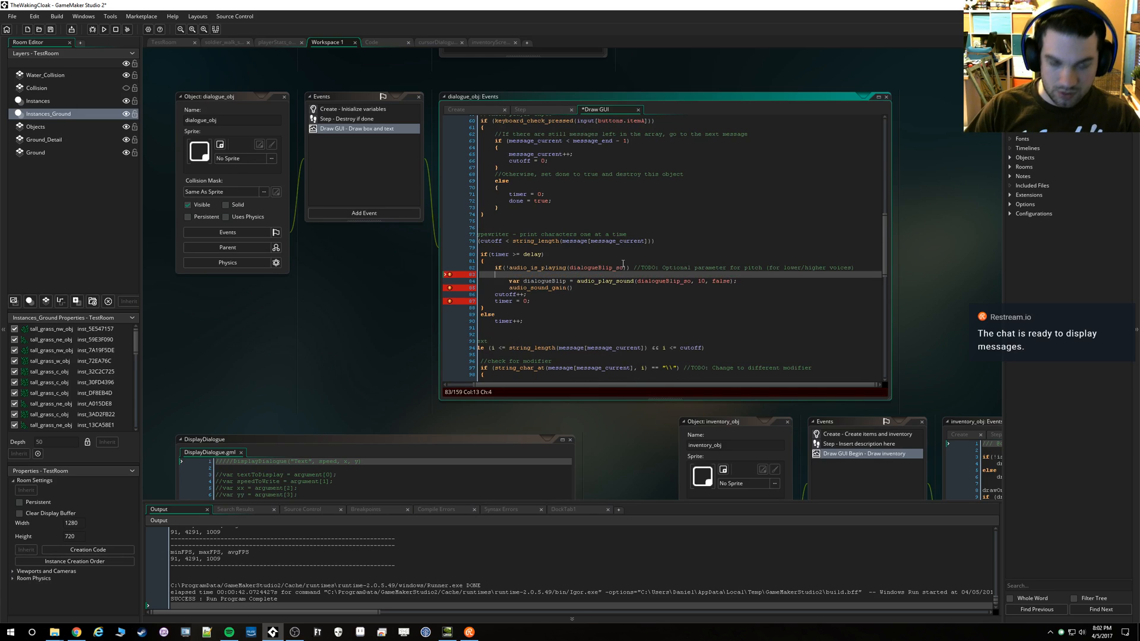
{"action": "type", "text": "{"}
{"action": "key", "text": "Down"}
{"action": "key", "text": "Down"}
{"action": "key", "text": "End"}
{"action": "key", "text": "Return"}
{"action": "type", "text": "}"}
{"action": "key", "text": "BackSpace"}
{"action": "key", "text": "BackSpace"}
{"action": "type", "text": "}"}
{"action": "key", "text": "Up"}
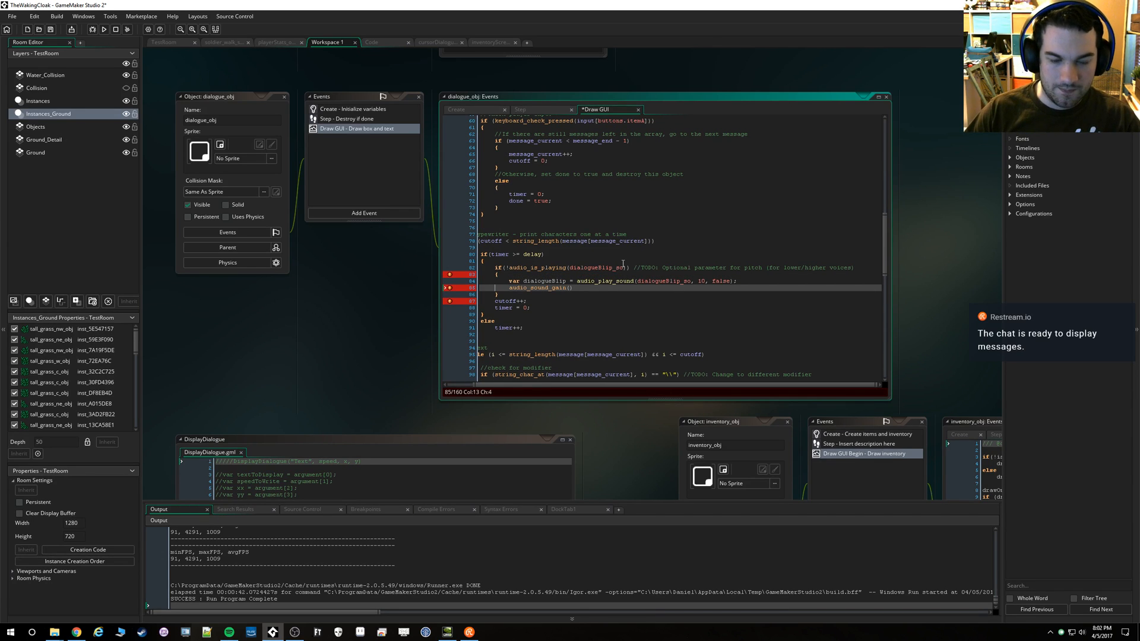
Complete the audio_sound_gain call with the arguments dialogueBlip, 0.5 and 0, ending the line with a semicolon
{"action": "key", "text": "End"}
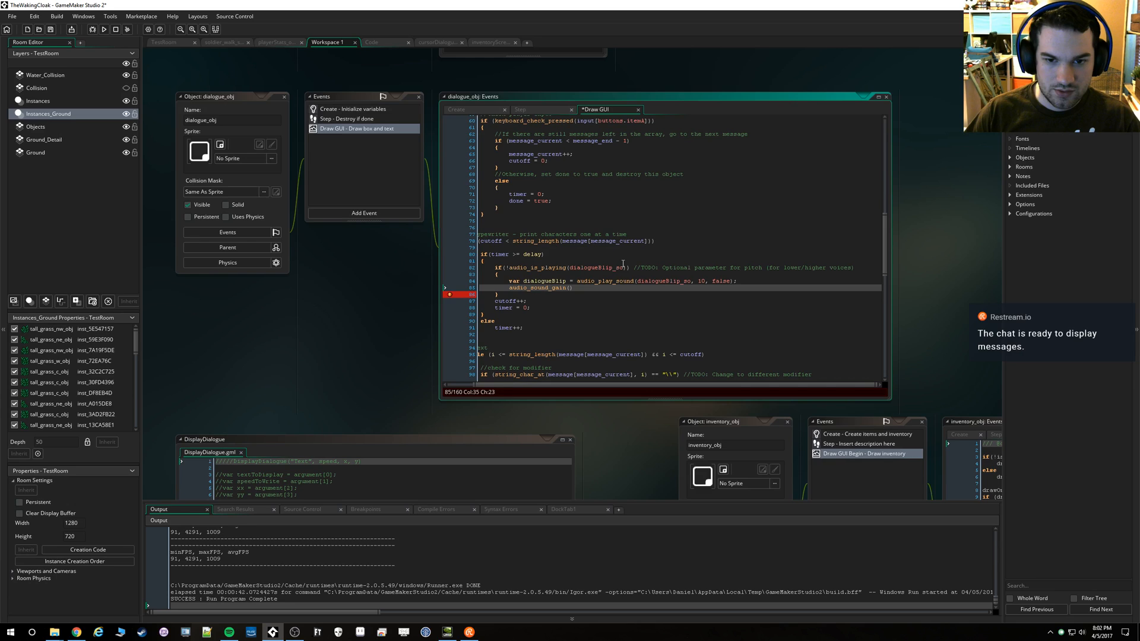
{"action": "key", "text": "Left"}
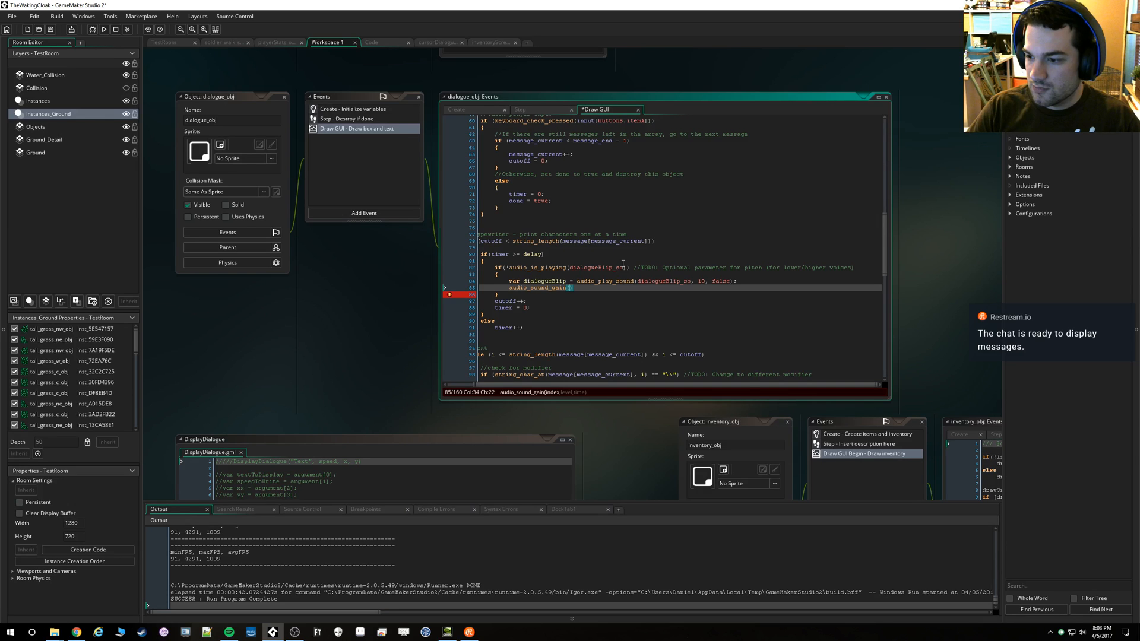
{"action": "type", "text": "dialogueBlip, "}
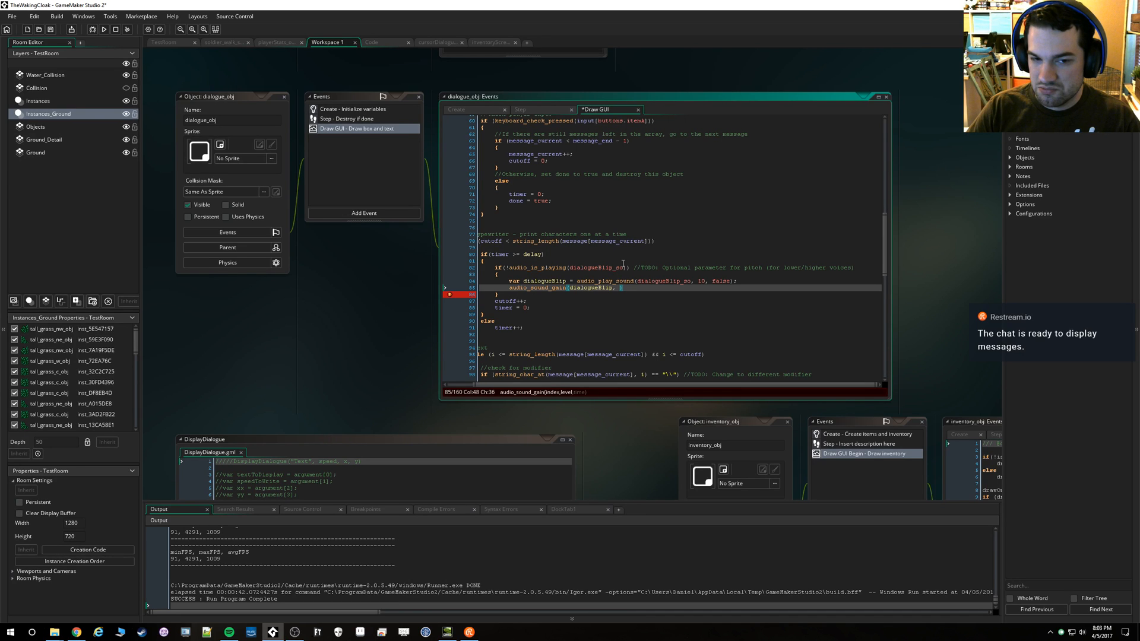
{"action": "type", "text": "1"}
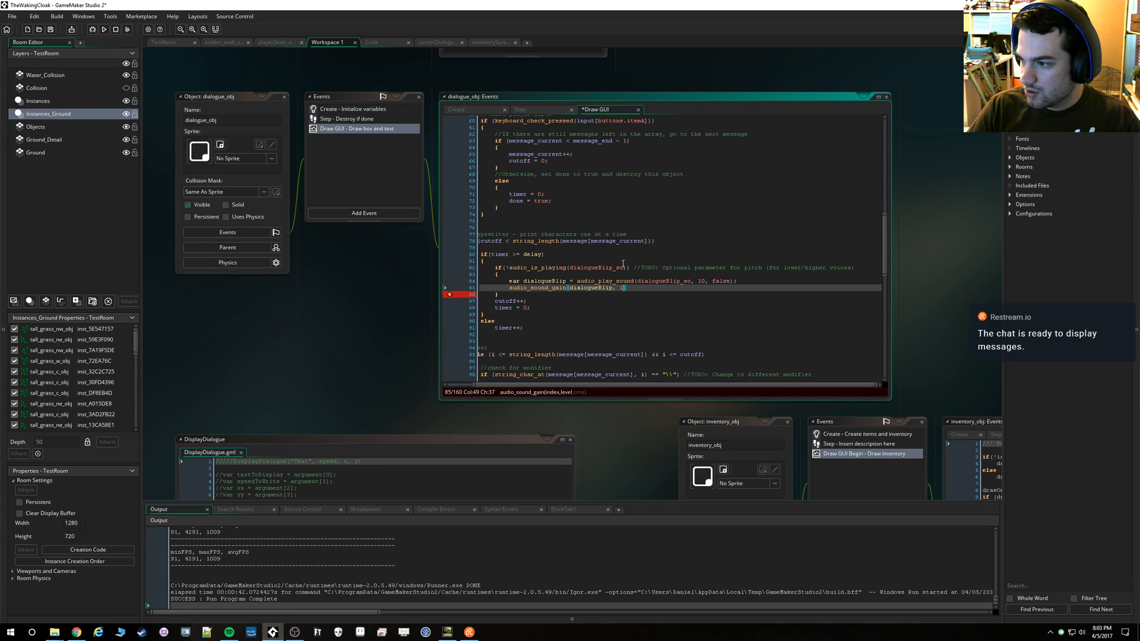
{"action": "key", "text": "BackSpace"}
{"action": "type", "text": "0.5"}
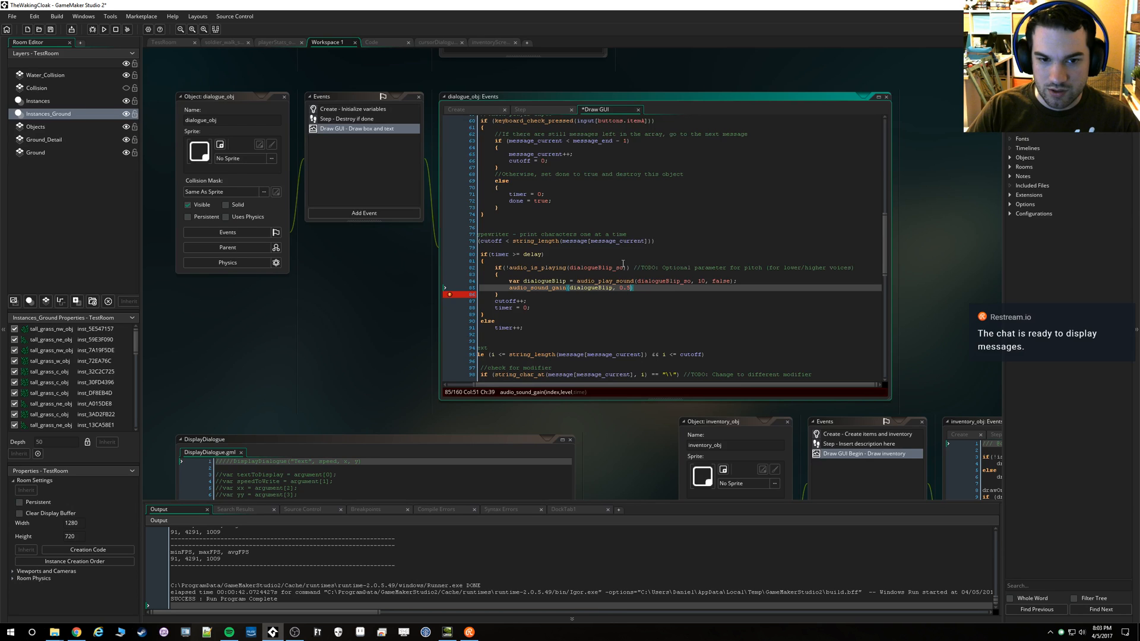
{"action": "type", "text": ", 0)"}
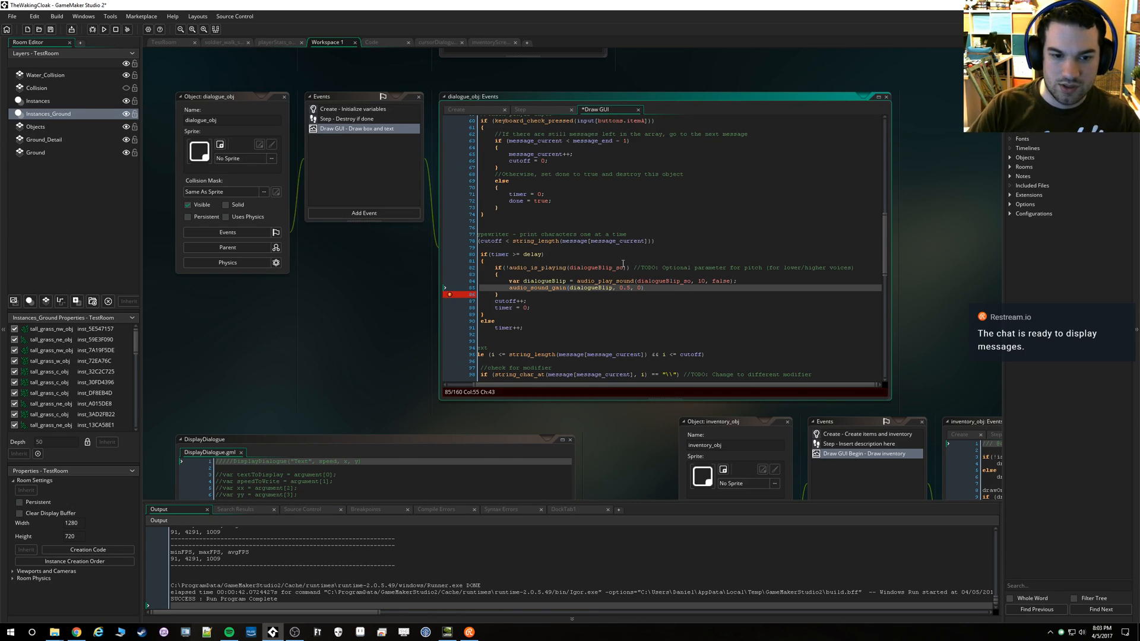
{"action": "type", "text": ";"}
Test-run the game, and set the gain level in the audio_sound_gain call to 0.4
{"action": "left_click", "coordinate": [105, 30]}
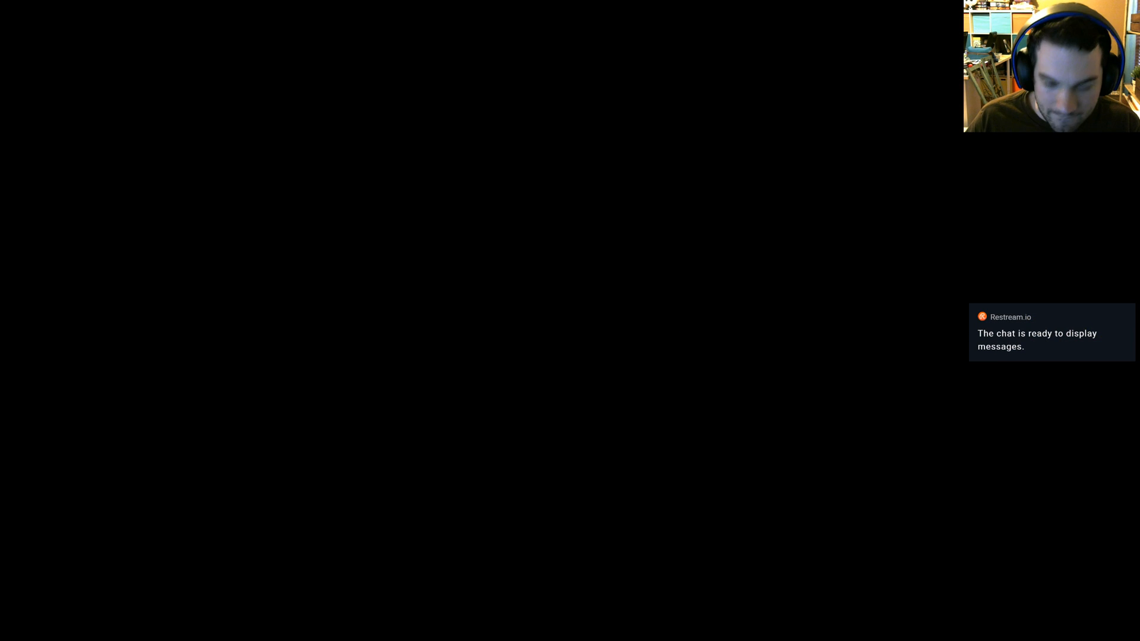
{"action": "key", "text": "BackSpace"}
{"action": "type", "text": "4"}
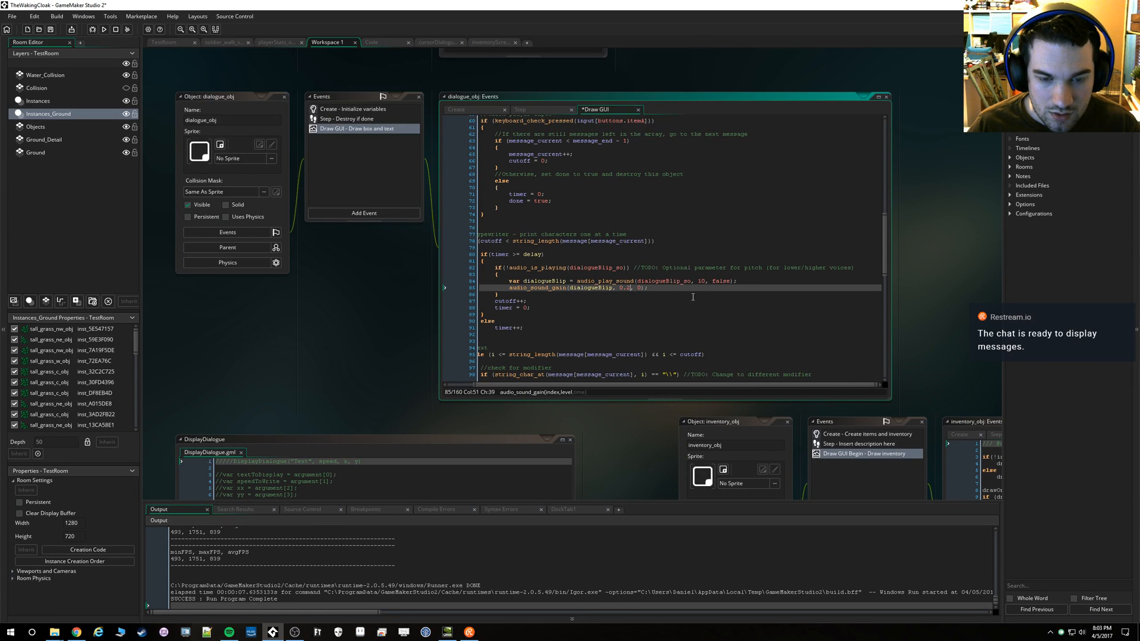
Comment out the audio_is_playing condition and its two braces, and run the game to hear the effect
{"action": "key", "text": "Up"}
{"action": "key", "text": "Up"}
{"action": "key", "text": "Up"}
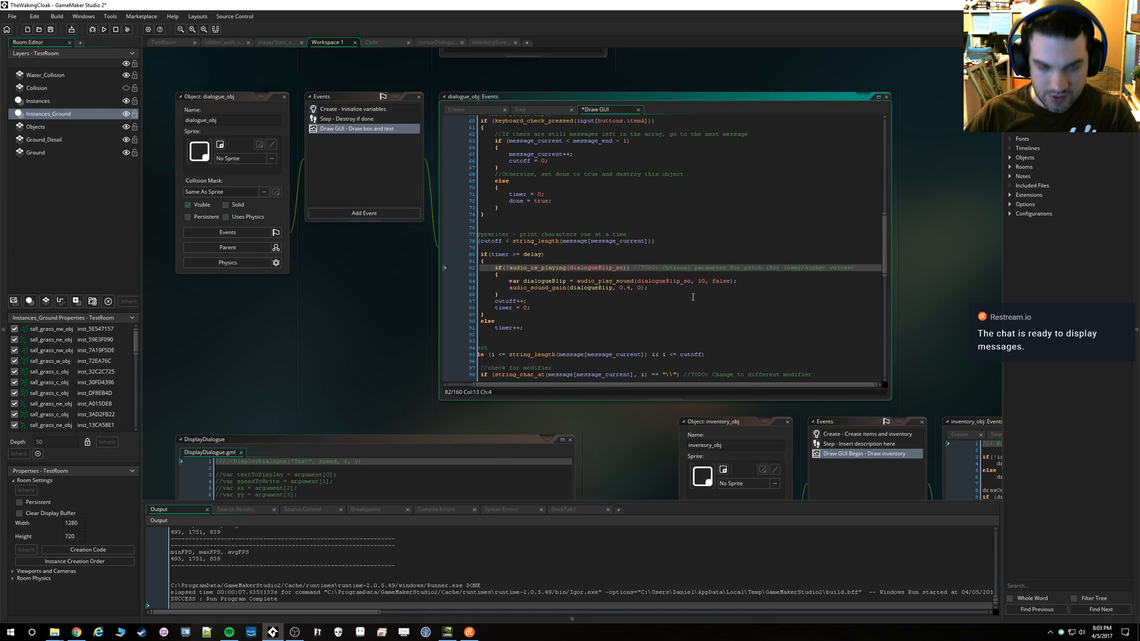
{"action": "key", "text": "ctrl+k"}
{"action": "key", "text": "Down"}
{"action": "key", "text": "ctrl+k"}
{"action": "key", "text": "Down"}
{"action": "key", "text": "Down"}
{"action": "key", "text": "Down"}
{"action": "key", "text": "ctrl+k"}
{"action": "left_click", "coordinate": [107, 29]}
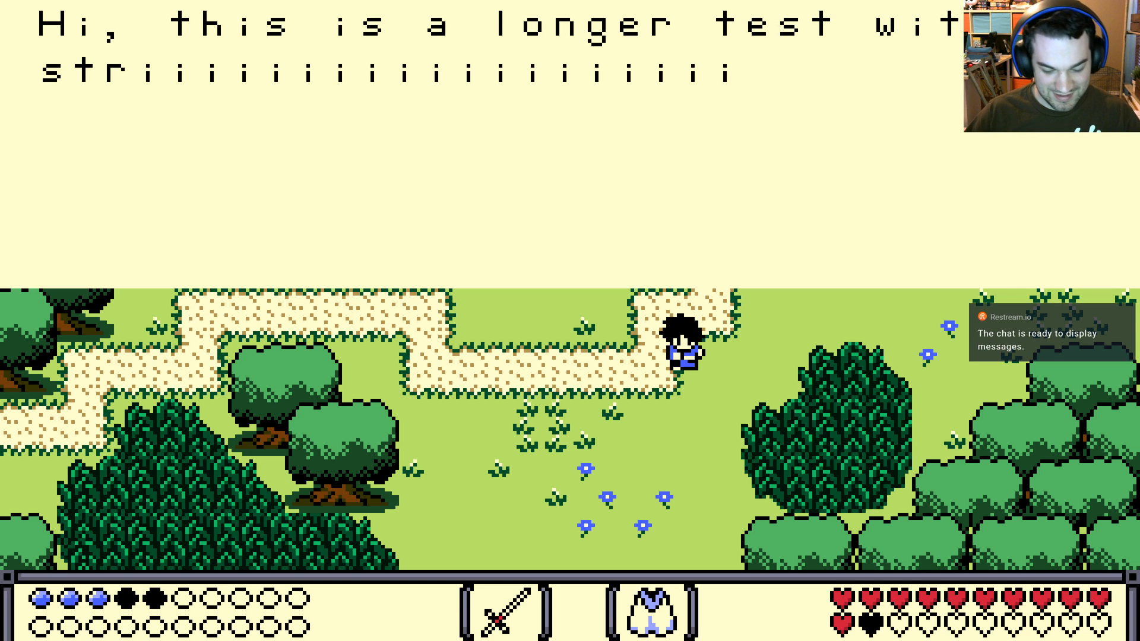
{"action": "key", "text": "Escape"}
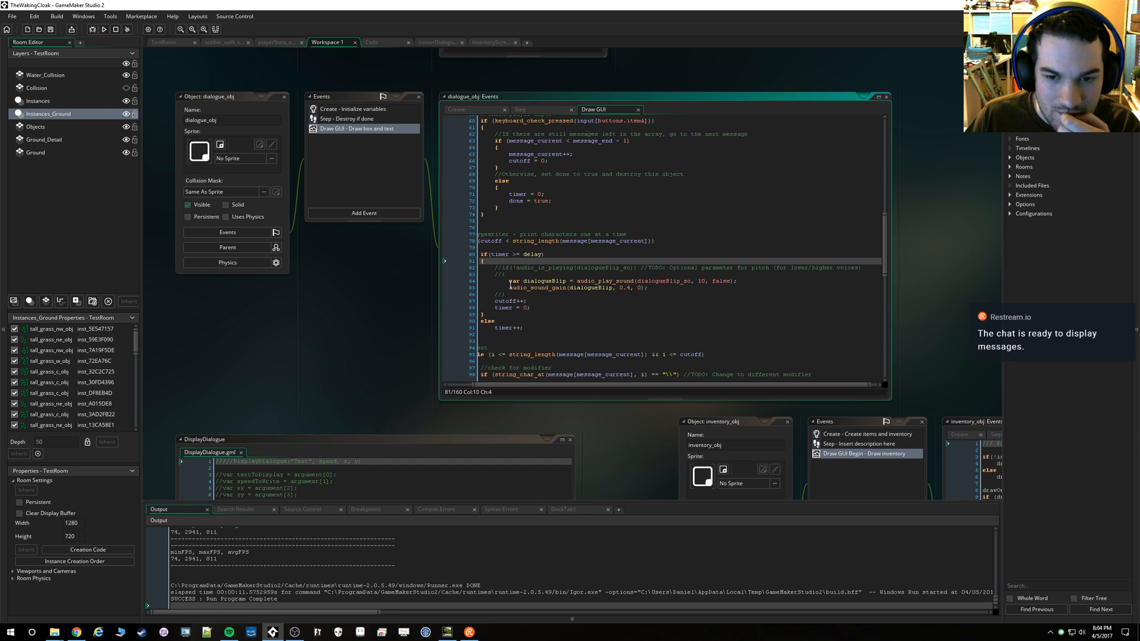
Undo the commenting out of the audio_is_playing condition and its braces, and run the game again
{"action": "key", "text": "ctrl+z"}
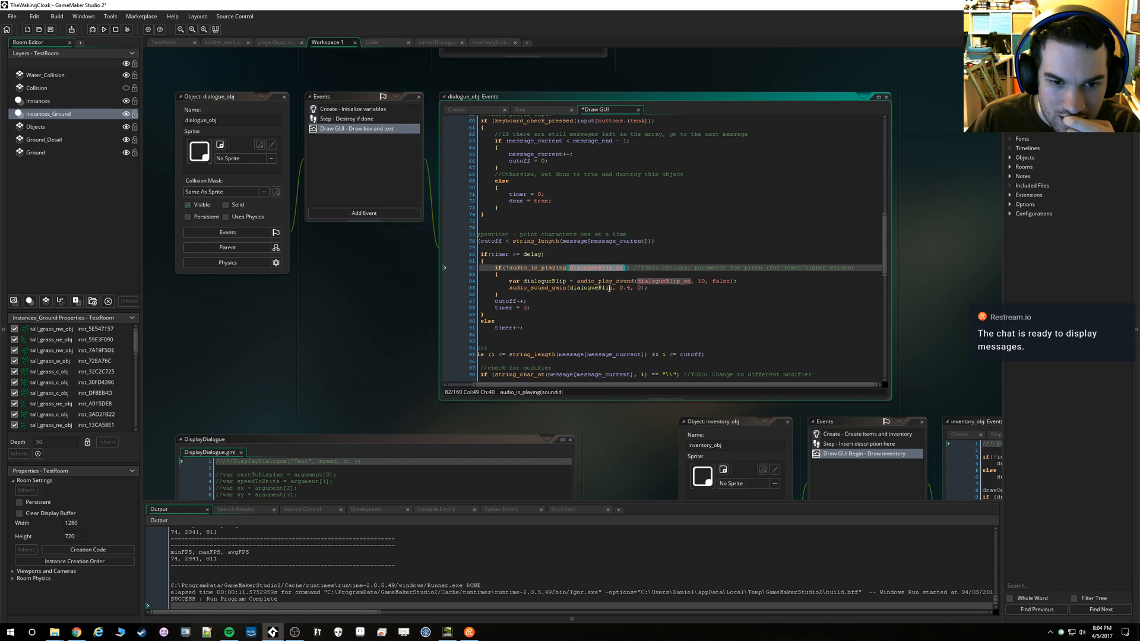
{"action": "key", "text": "F5"}
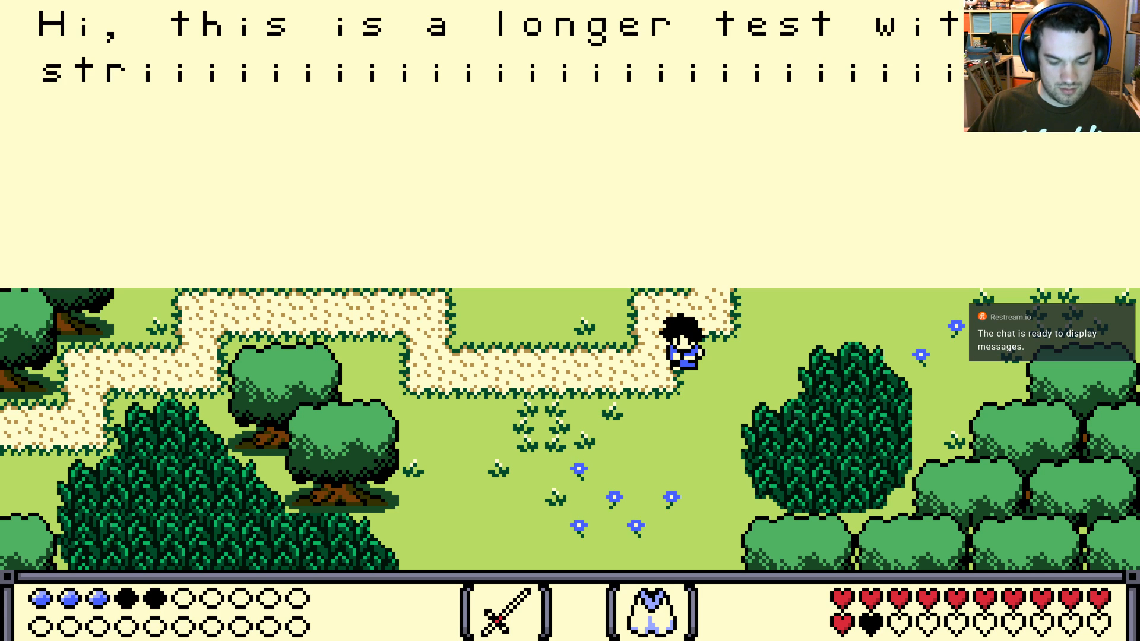
{"action": "key", "text": "Escape"}
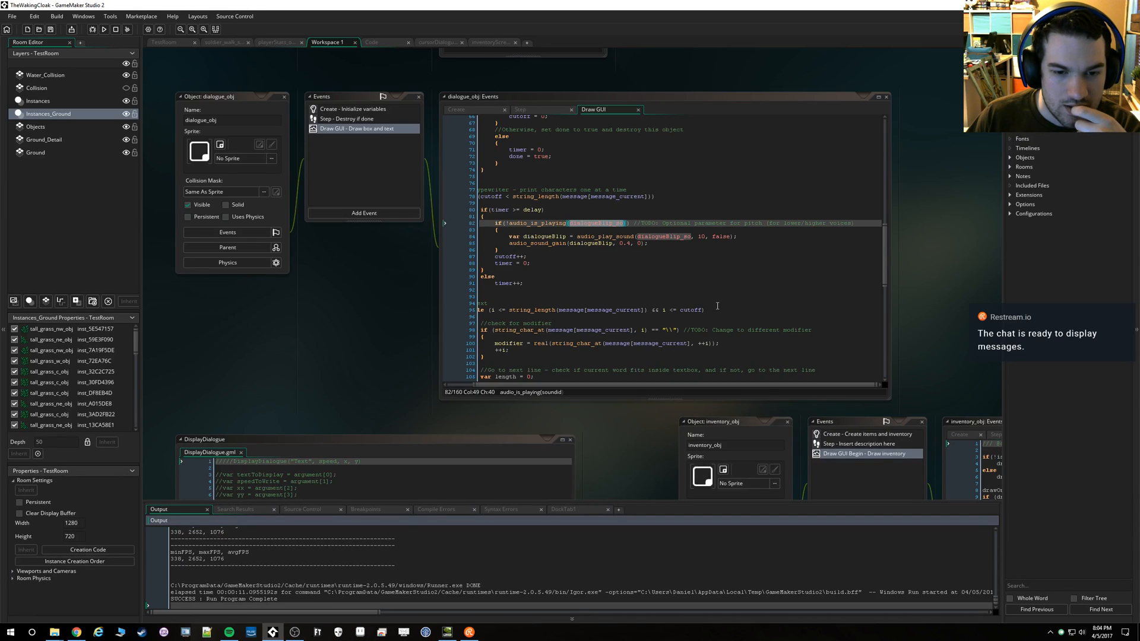
Review the earlier Draw GUI code, and run the game again, advancing the dialogue to its next message
{"action": "scroll", "coordinate": [716, 304], "scroll_direction": "up", "scroll_amount": 5}
{"action": "scroll", "coordinate": [716, 304], "scroll_direction": "up", "scroll_amount": 6}
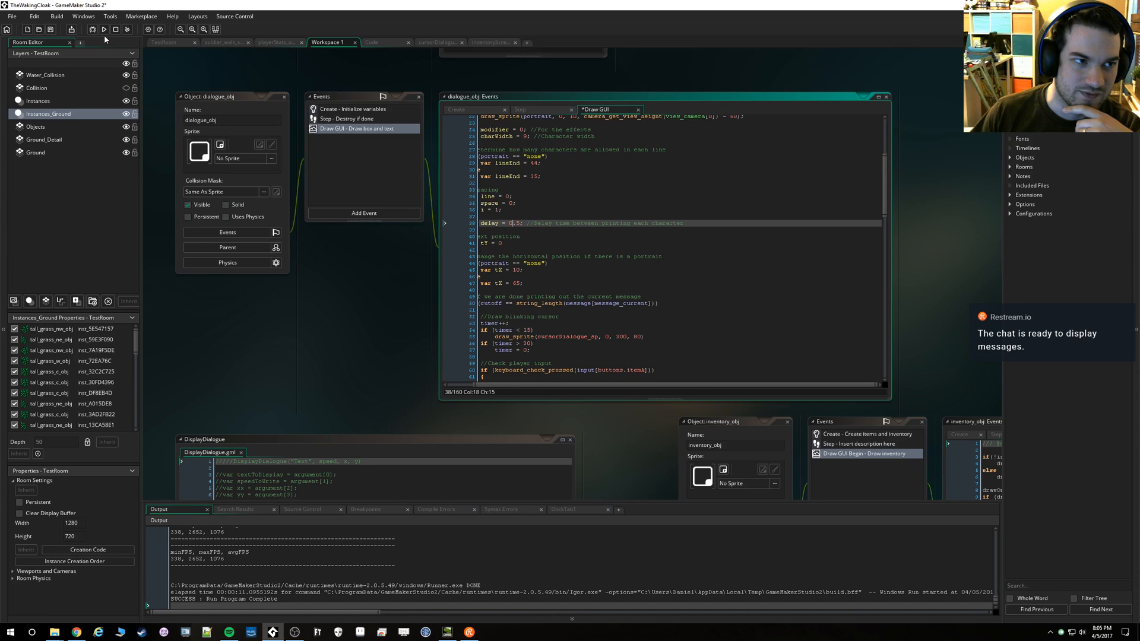
{"action": "left_click", "coordinate": [104, 35]}
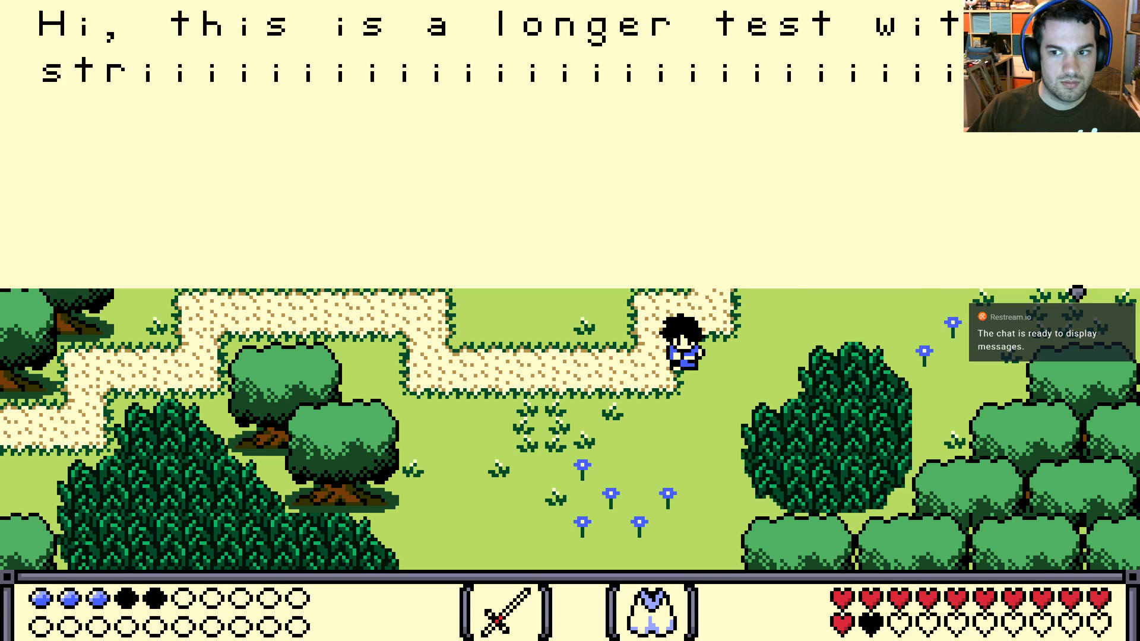
{"action": "key", "text": "Down"}
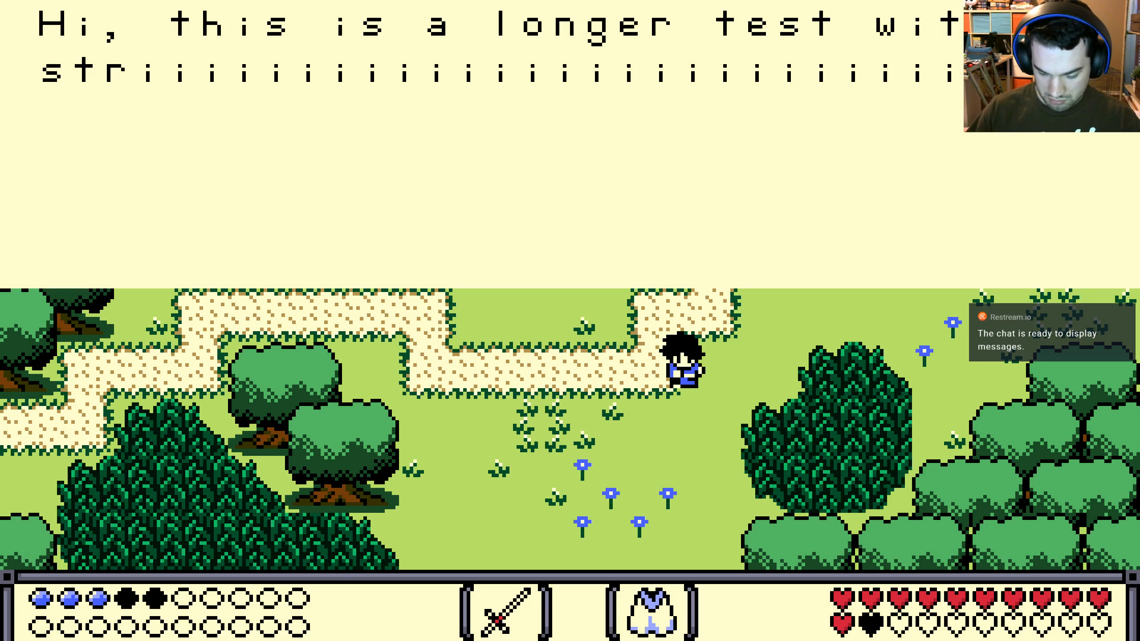
{"action": "key", "text": "space"}
{"action": "key", "text": "space"}
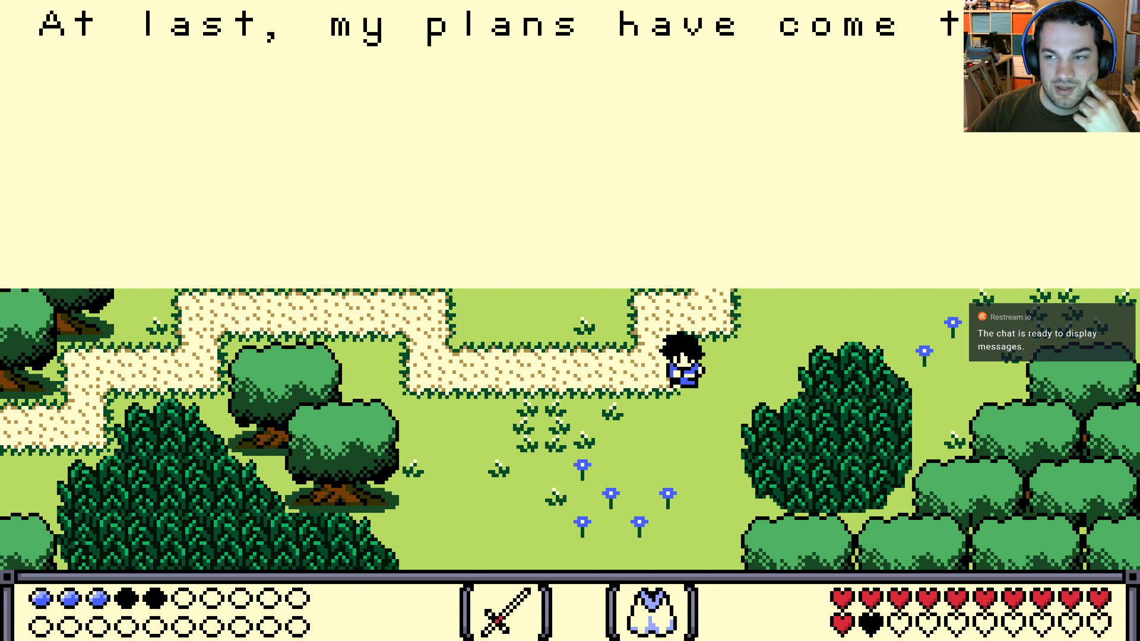
Advance the dialogue in the running game, and close the game to return to the Draw GUI code
{"action": "key", "text": "space"}
{"action": "key", "text": "space"}
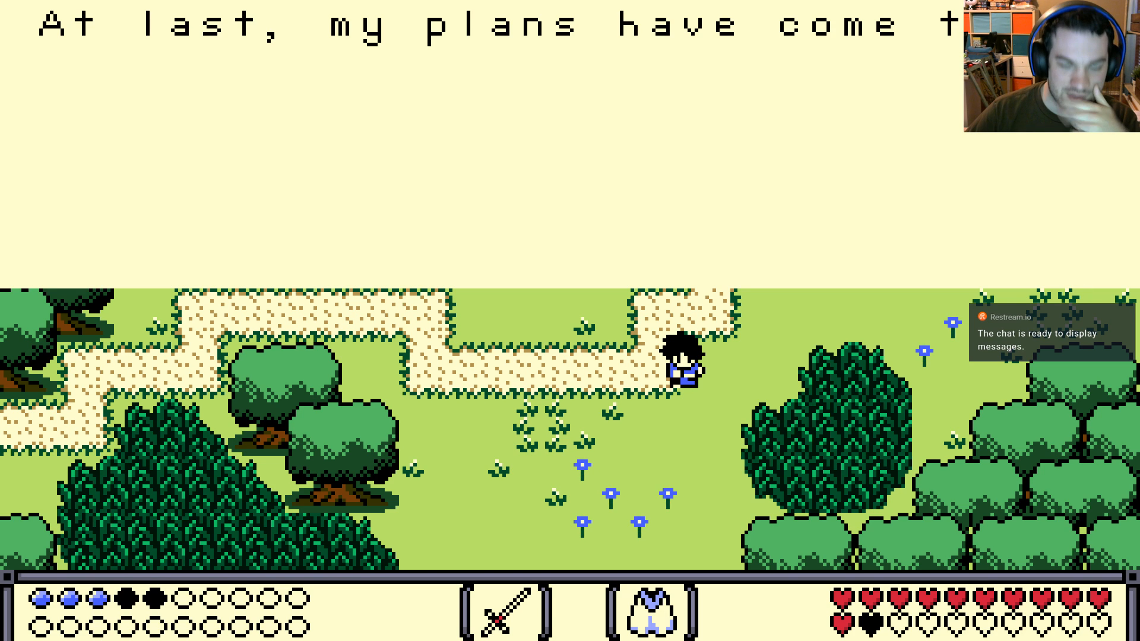
{"action": "key", "text": "Escape"}
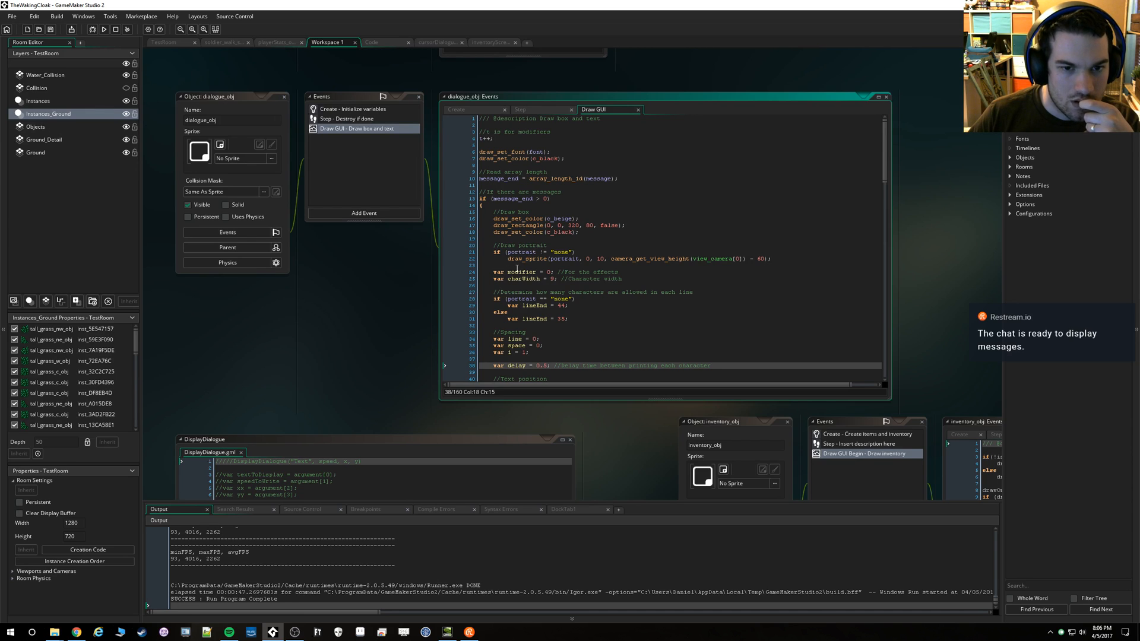
Set lineEnd for dialogue without a portrait to 30, and run the game to test the line wrapping
{"action": "scroll", "coordinate": [532, 283], "scroll_direction": "down", "scroll_amount": 3}
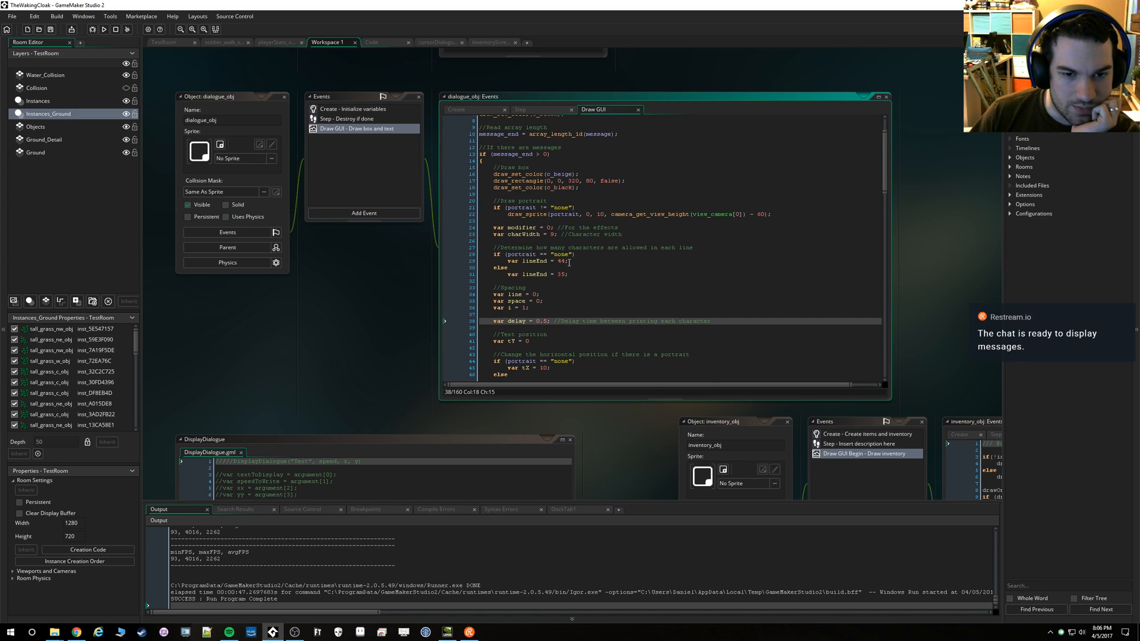
{"action": "left_click", "coordinate": [558, 261]}
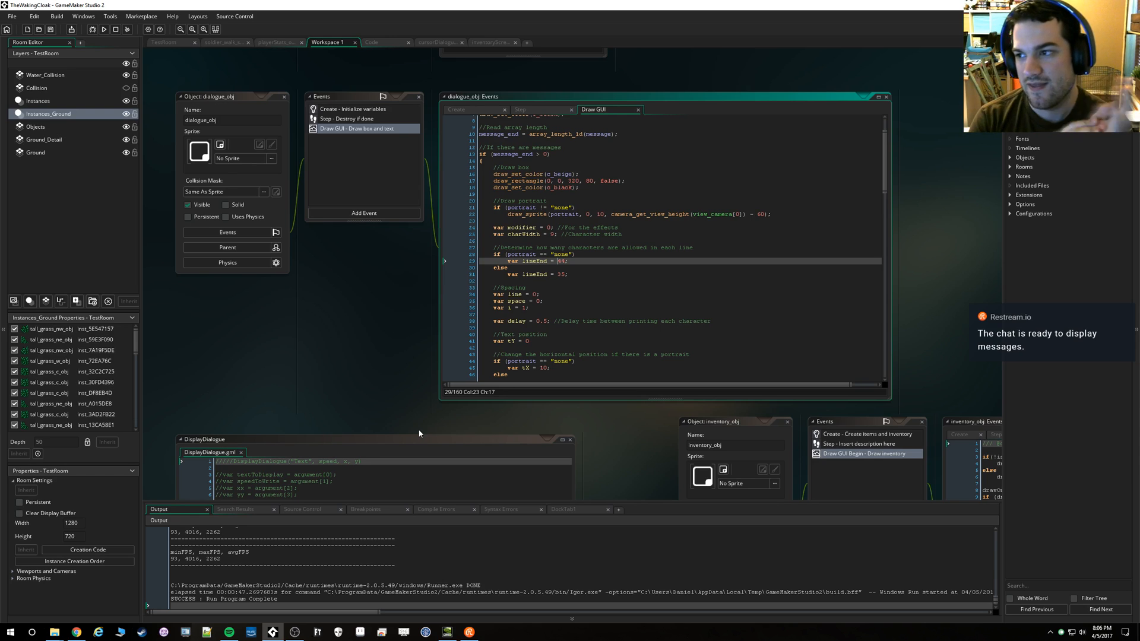
{"action": "key", "text": "Delete"}
{"action": "key", "text": "Delete"}
{"action": "type", "text": "30"}
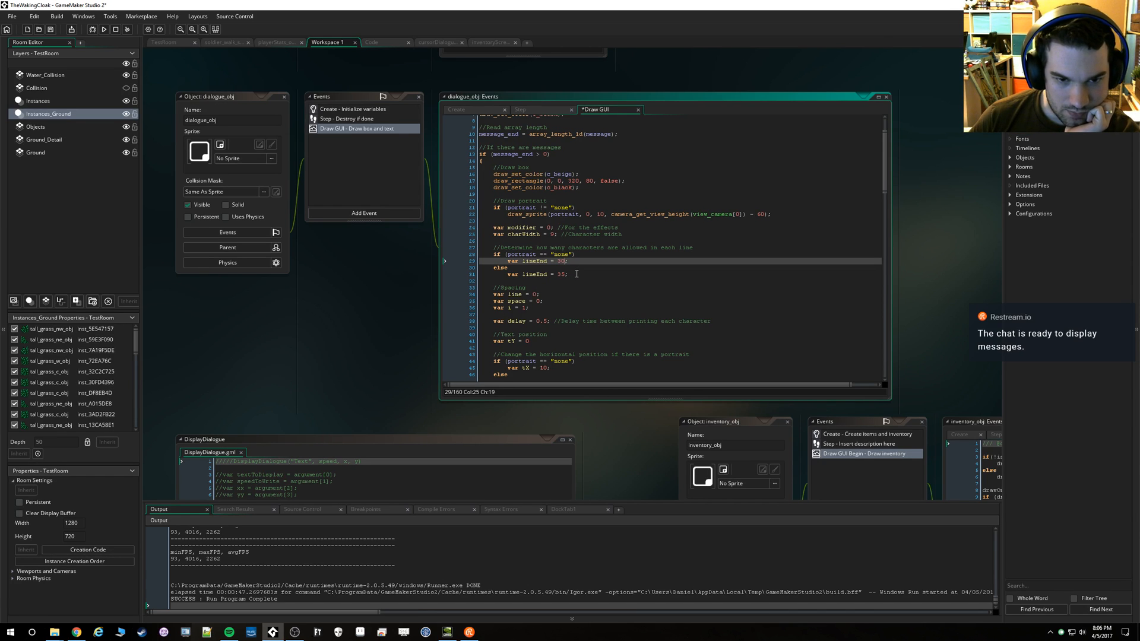
{"action": "left_click", "coordinate": [105, 31]}
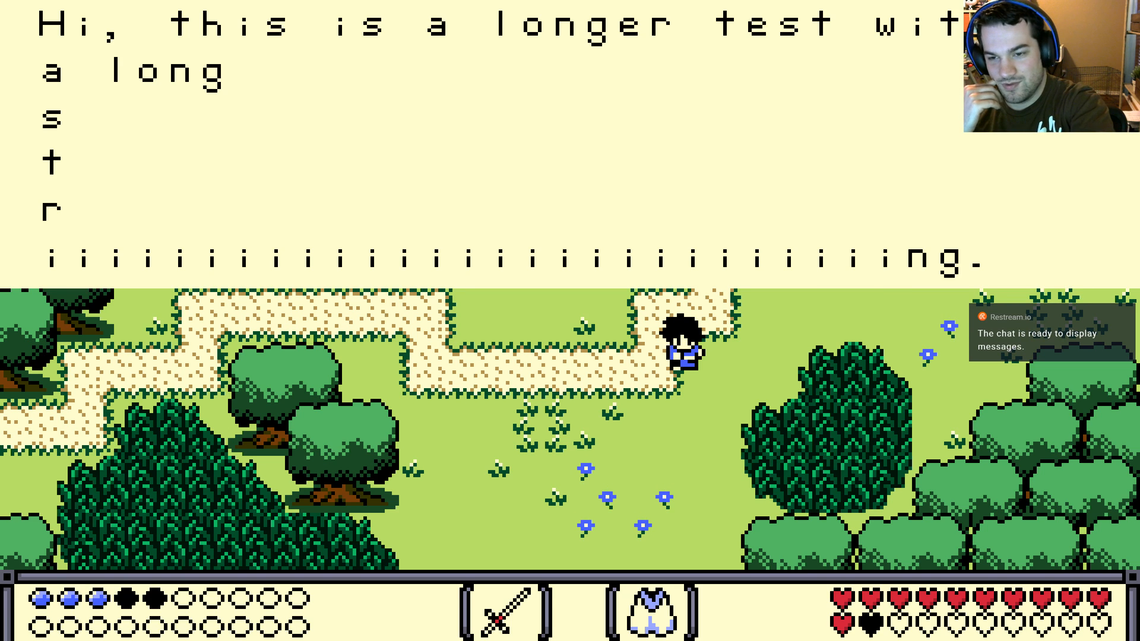
Close the game, set the no-portrait lineEnd to 33, and test the dialogue wrapping in another run
{"action": "key", "text": "Escape"}
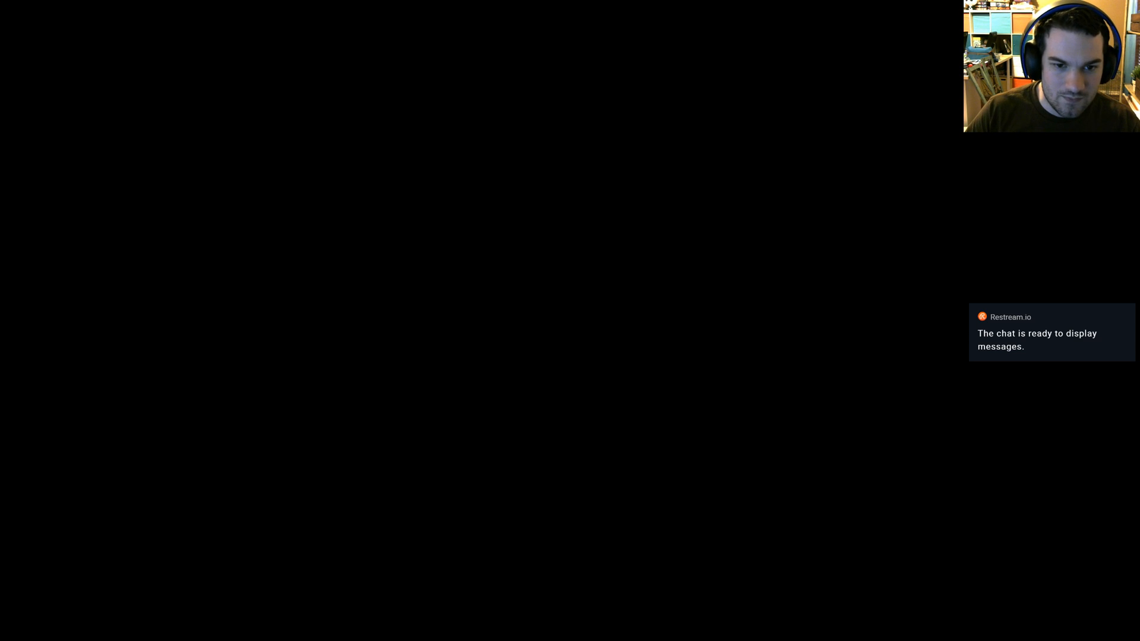
{"action": "key", "text": "Delete"}
{"action": "type", "text": "3"}
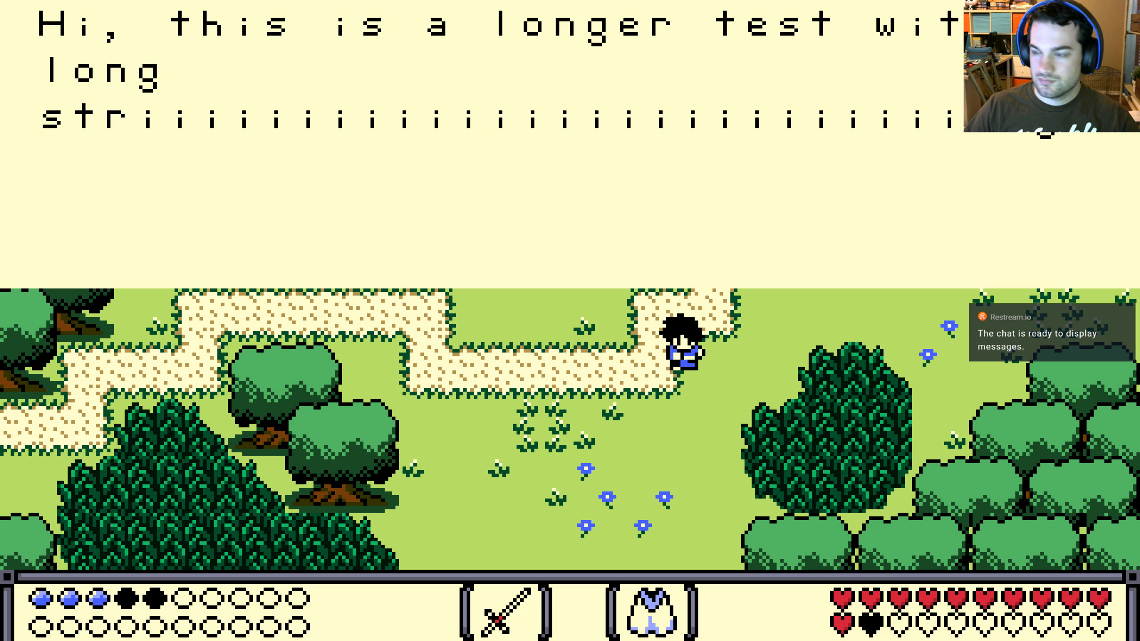
{"action": "key", "text": "Escape"}
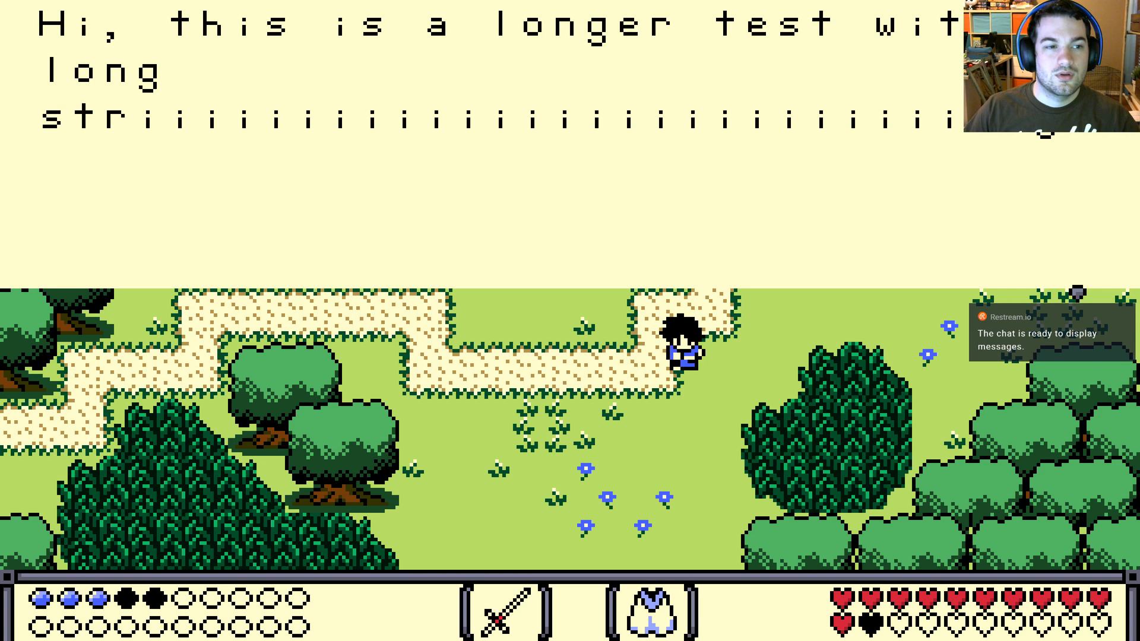
{"action": "key", "text": "Escape"}
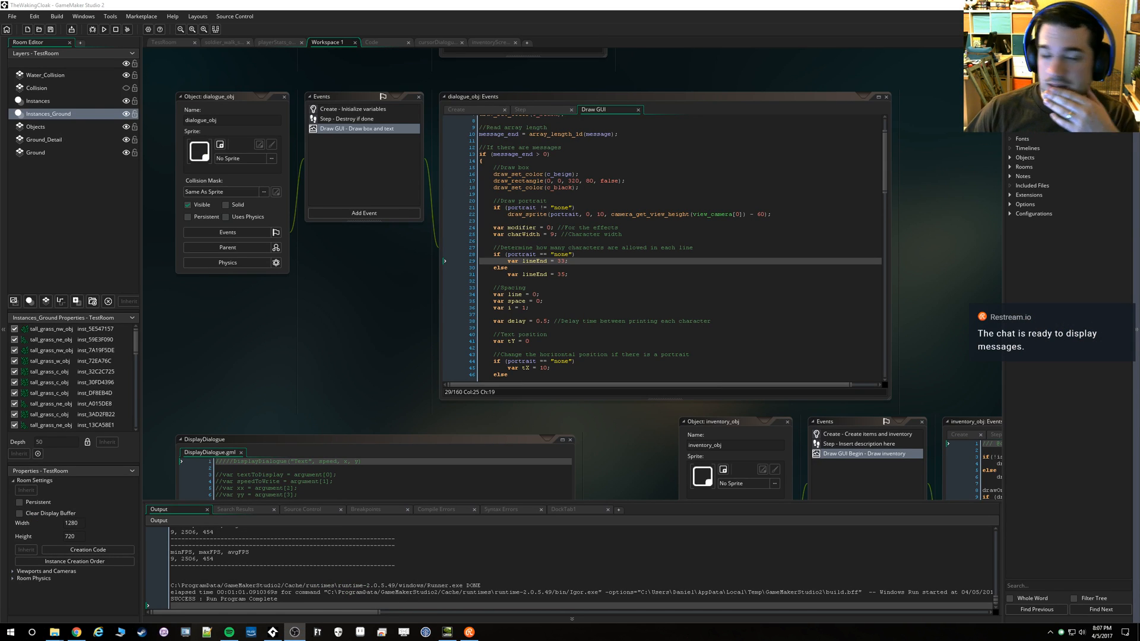
Examine the Draw GUI code that draws the dialogue box and the portrait, including its colours, rectangle and sprite position
{"action": "left_click", "coordinate": [569, 287]}
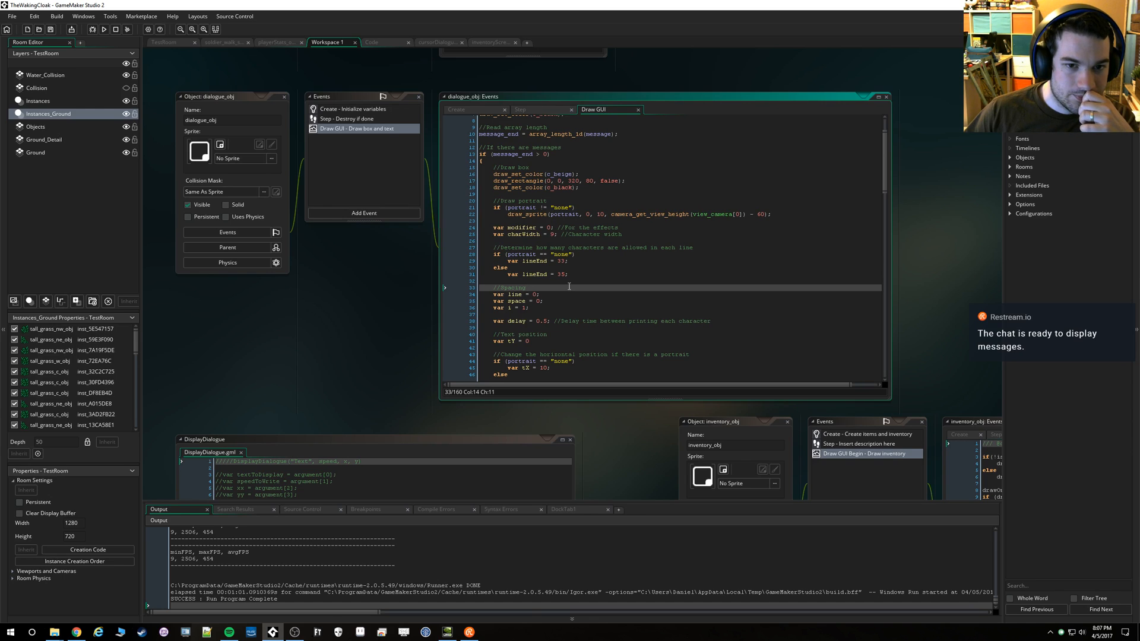
{"action": "scroll", "coordinate": [569, 286], "scroll_direction": "up", "scroll_amount": 2}
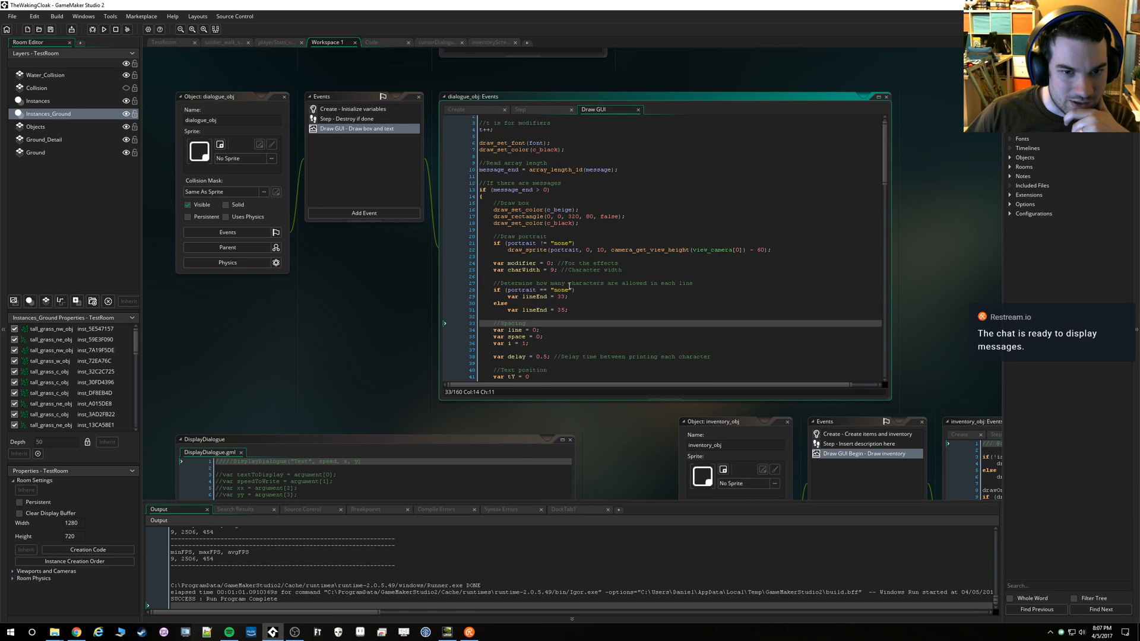
{"action": "scroll", "coordinate": [569, 286], "scroll_direction": "up", "scroll_amount": 1}
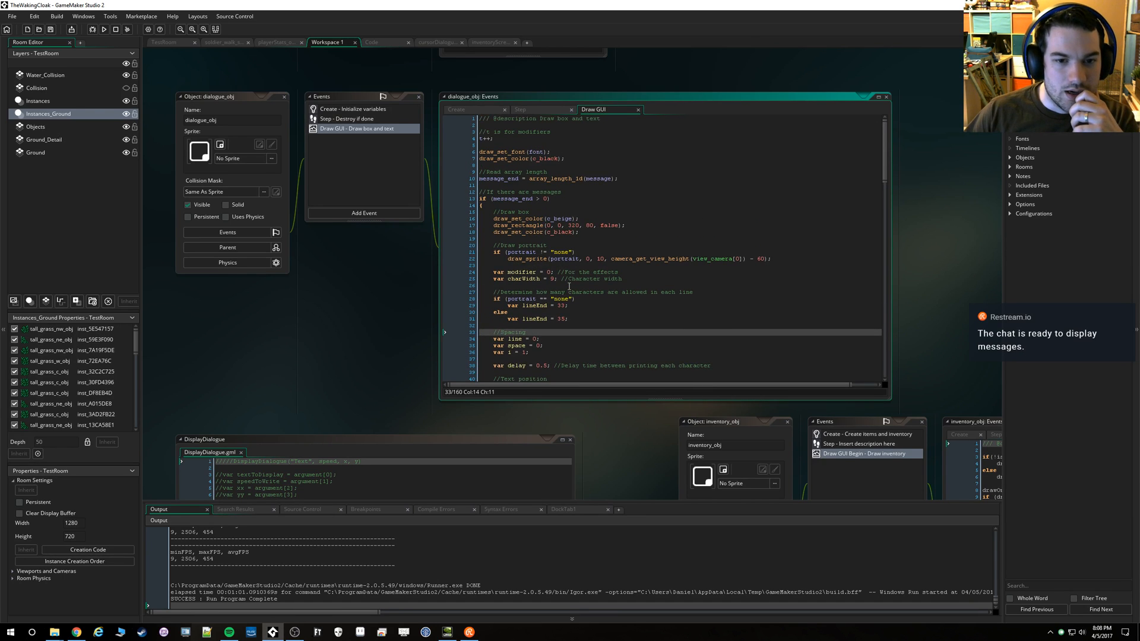
{"action": "double_click", "coordinate": [560, 219]}
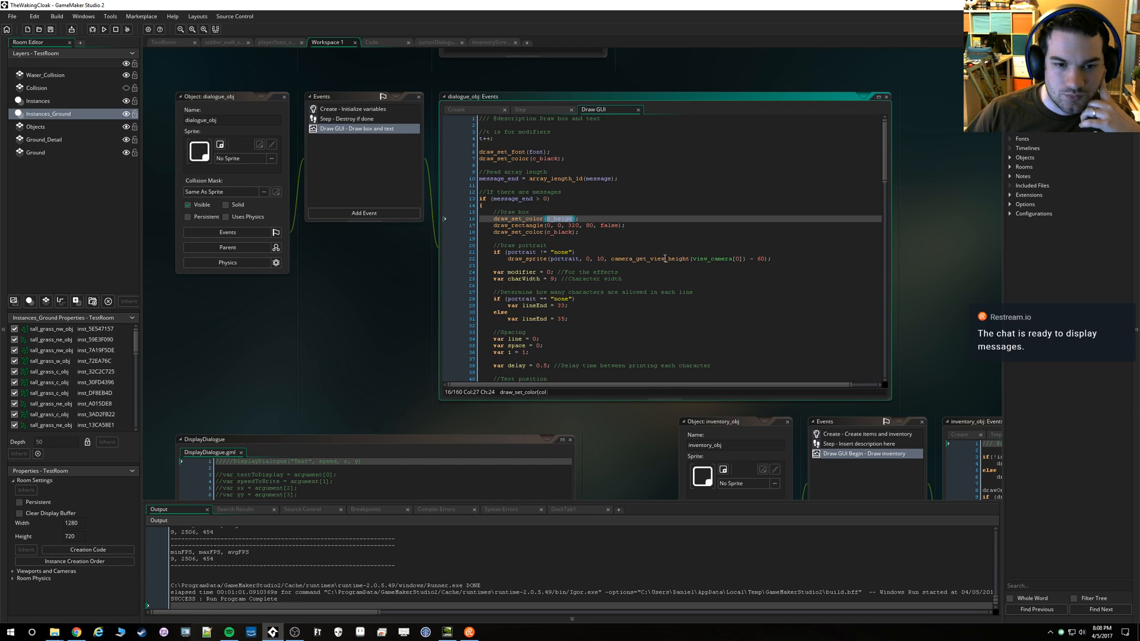
{"action": "left_click", "coordinate": [531, 226]}
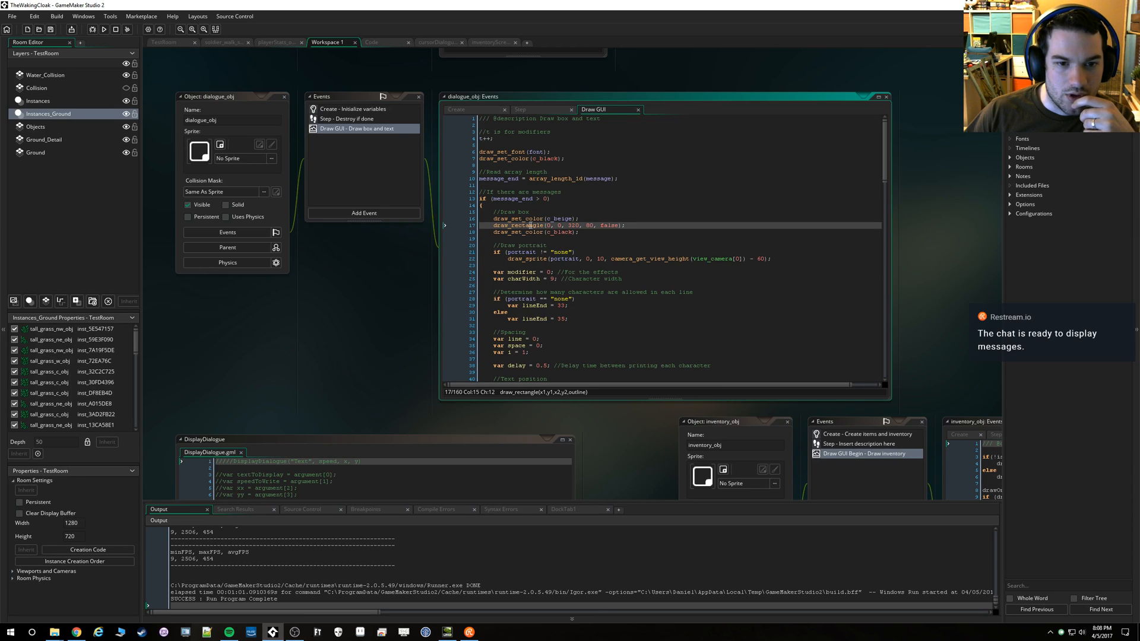
{"action": "left_click", "coordinate": [530, 232]}
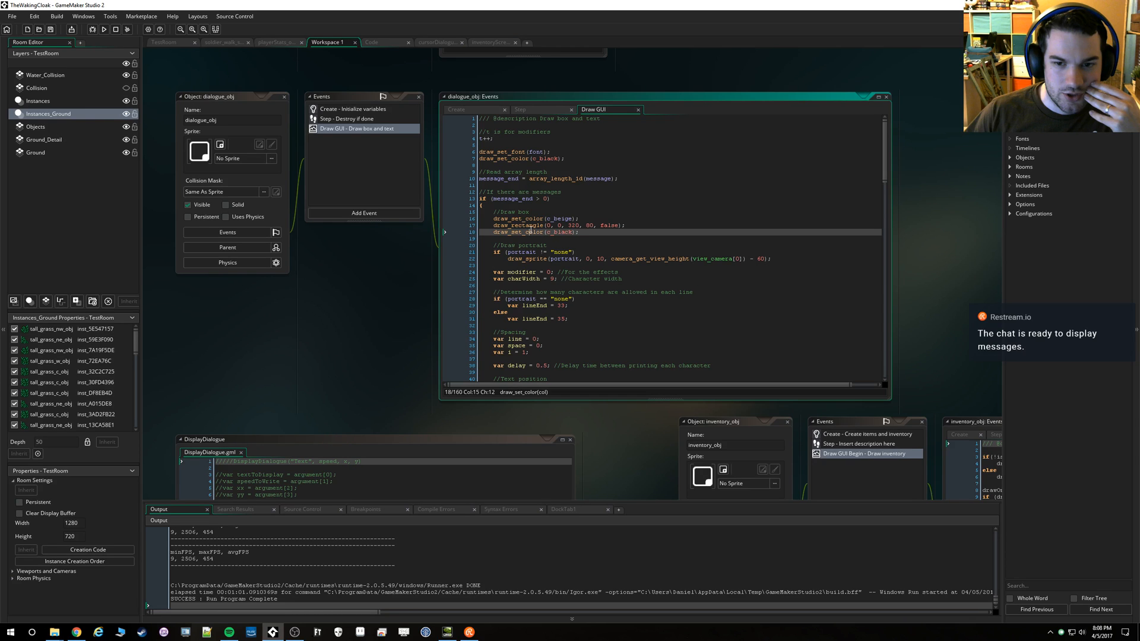
{"action": "double_click", "coordinate": [527, 258]}
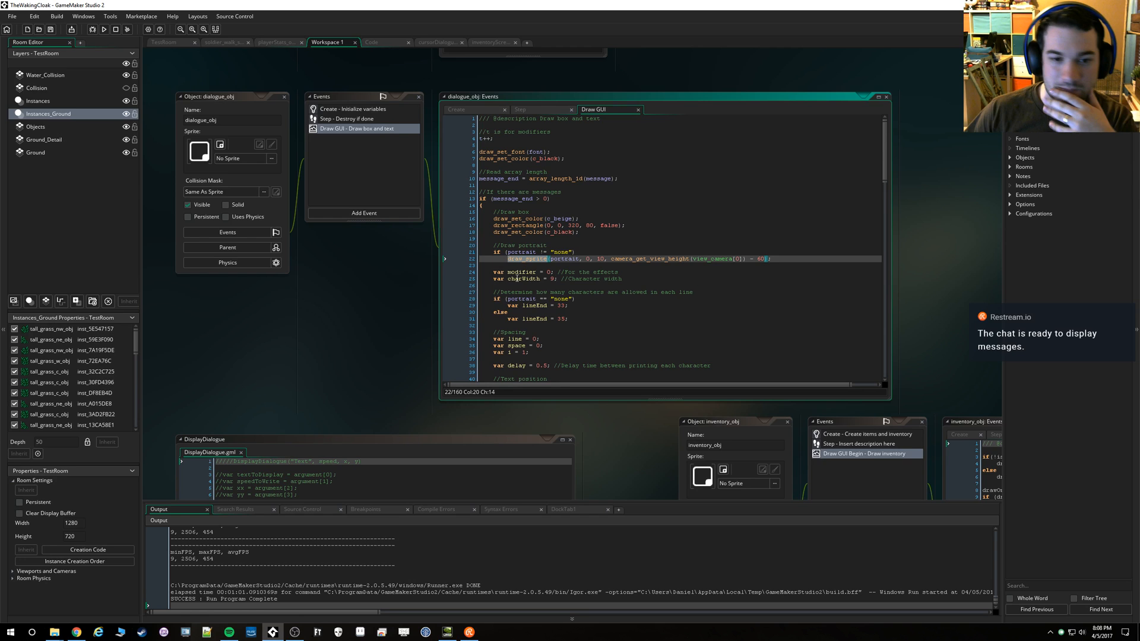
{"action": "scroll", "coordinate": [522, 275], "scroll_direction": "down", "scroll_amount": 7}
{"action": "scroll", "coordinate": [526, 270], "scroll_direction": "up", "scroll_amount": 7}
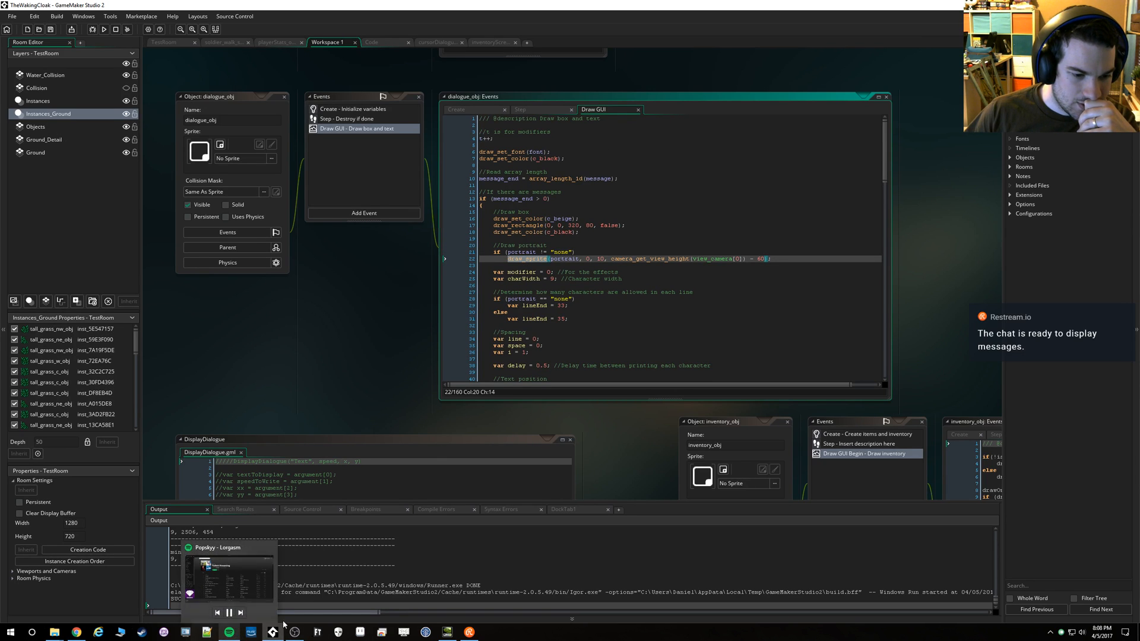
Switch to Aseprite and open screen mockup 12.ase from the Mockups folder
{"action": "left_click", "coordinate": [359, 632]}
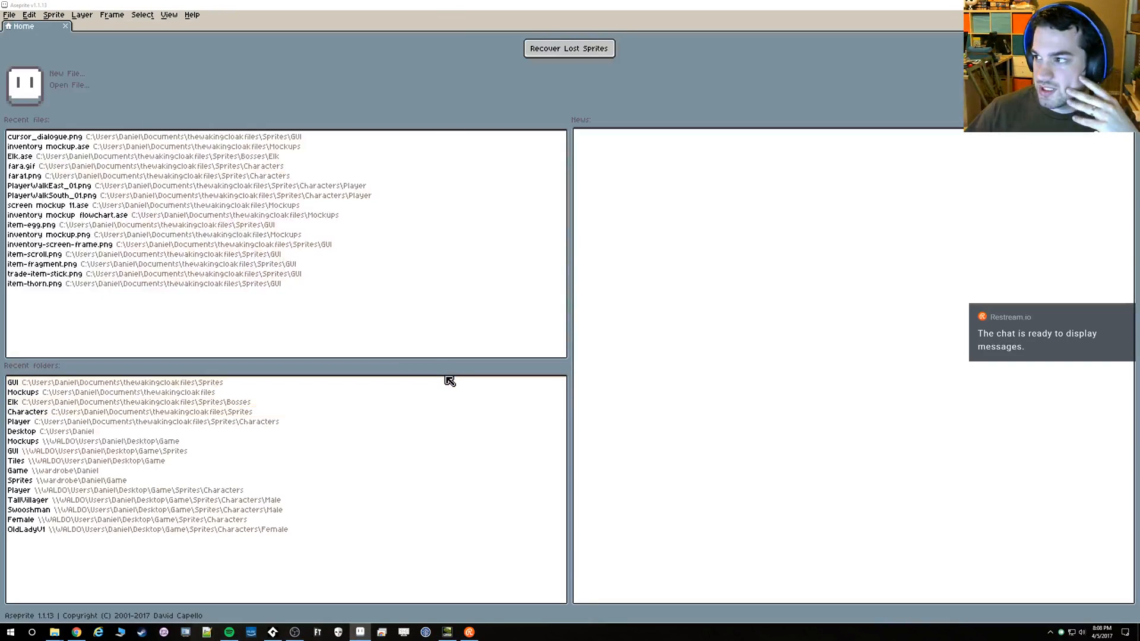
{"action": "left_click", "coordinate": [8, 14]}
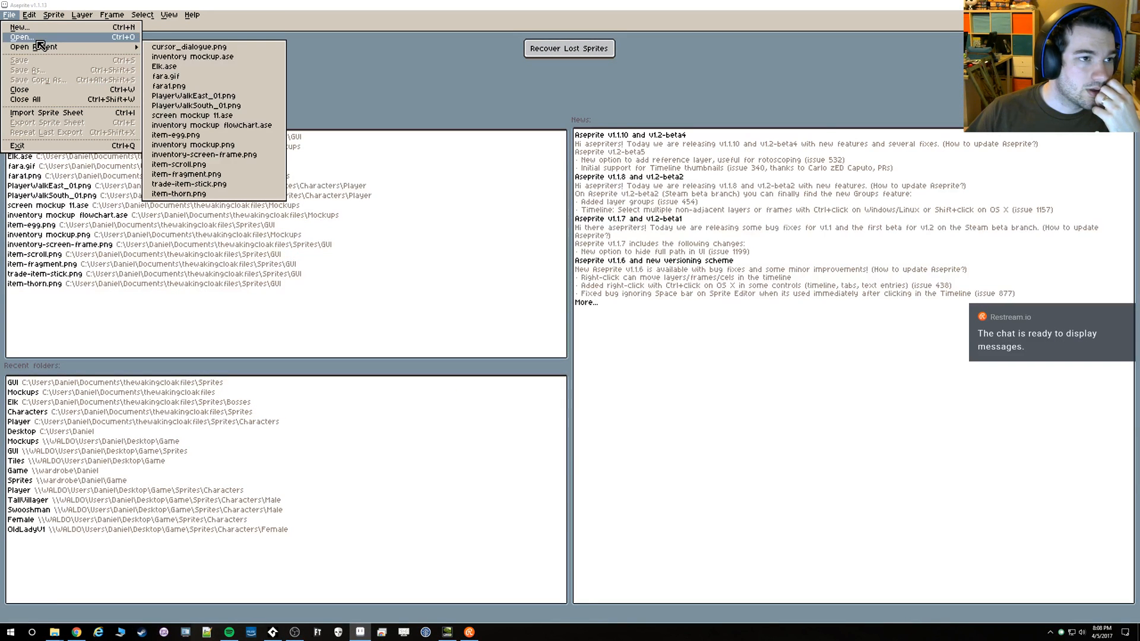
{"action": "left_click", "coordinate": [22, 37]}
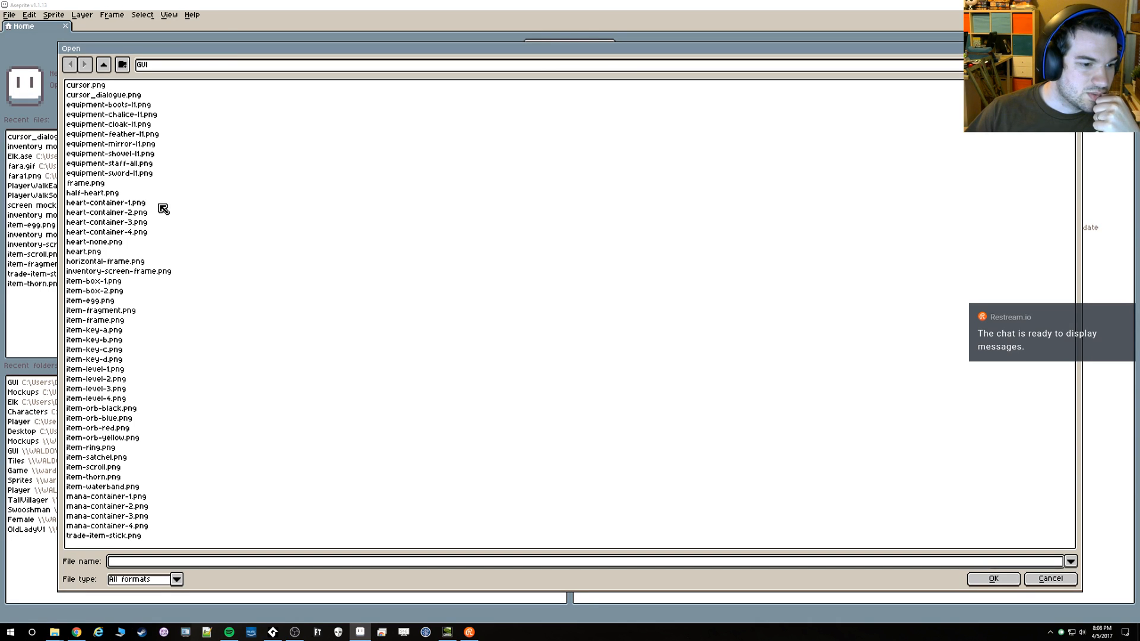
{"action": "left_click", "coordinate": [103, 64]}
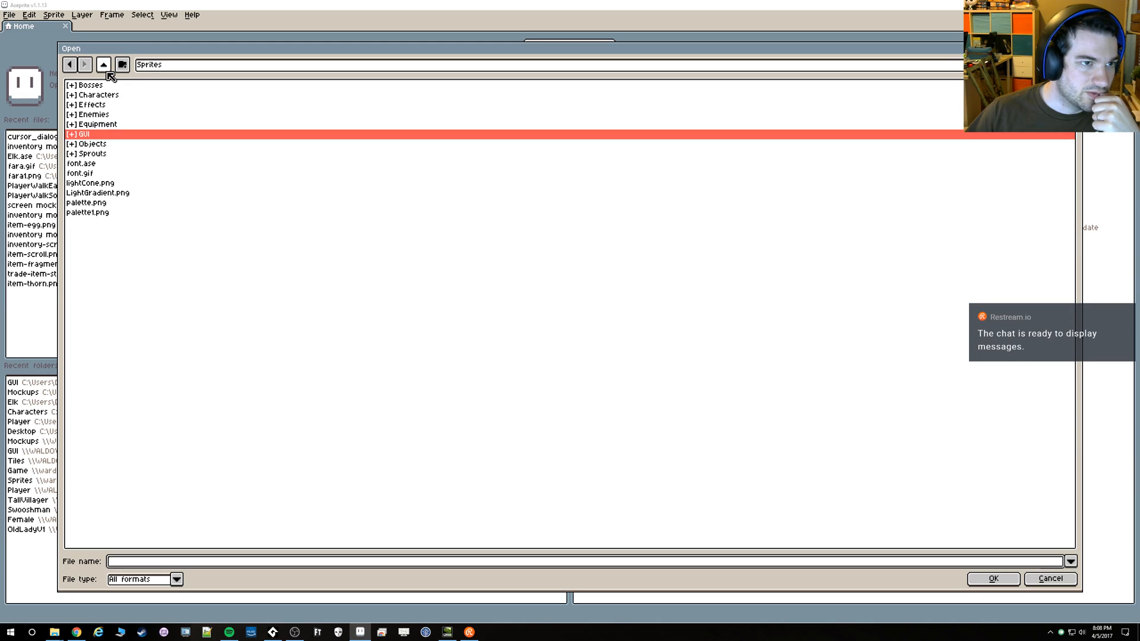
{"action": "left_click", "coordinate": [104, 66]}
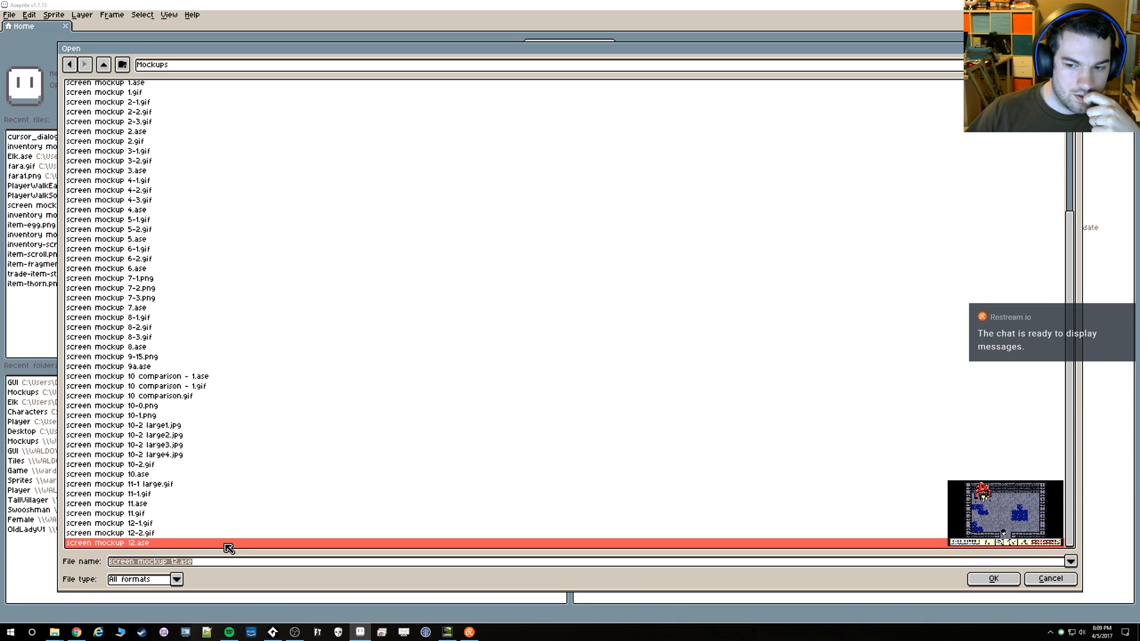
{"action": "double_click", "coordinate": [228, 542]}
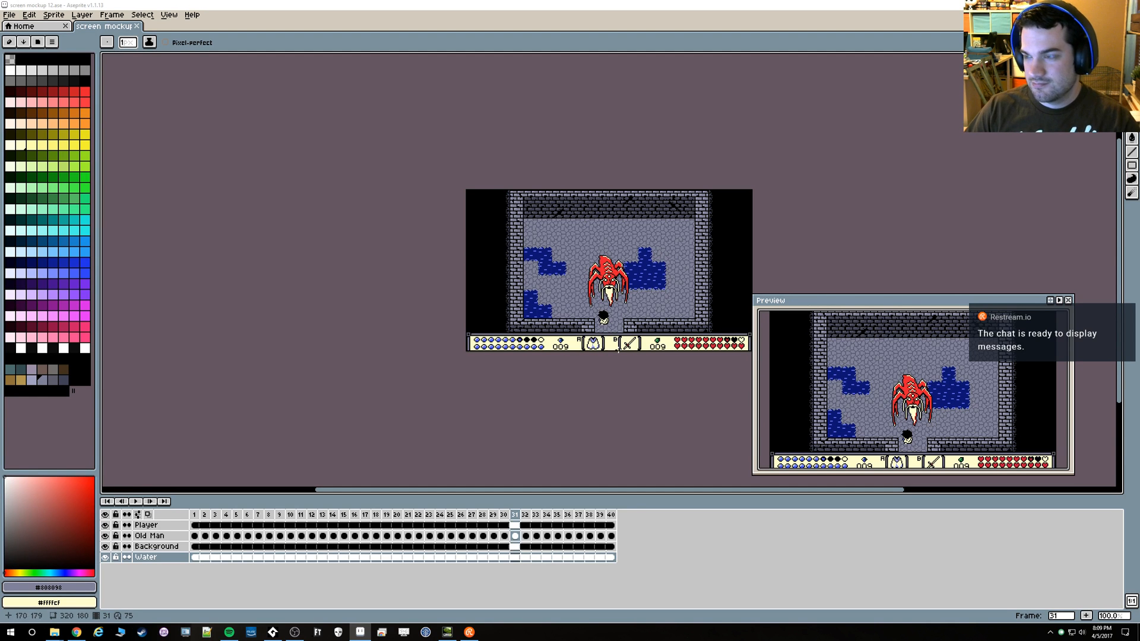
Activate the Rectangular Marquee tool and turn on the grid over the room mockup
{"action": "scroll", "coordinate": [628, 282], "scroll_direction": "up", "scroll_amount": 3}
{"action": "scroll", "coordinate": [621, 285], "scroll_direction": "down", "scroll_amount": 2}
{"action": "mouse_move", "coordinate": [518, 286]}
{"action": "left_mouse_down"}
{"action": "mouse_move", "coordinate": [591, 314]}
{"action": "mouse_move", "coordinate": [449, 290]}
{"action": "left_mouse_up"}
{"action": "left_click_drag", "start_coordinate": [574, 305], "coordinate": [501, 295]}
{"action": "key", "text": "m"}
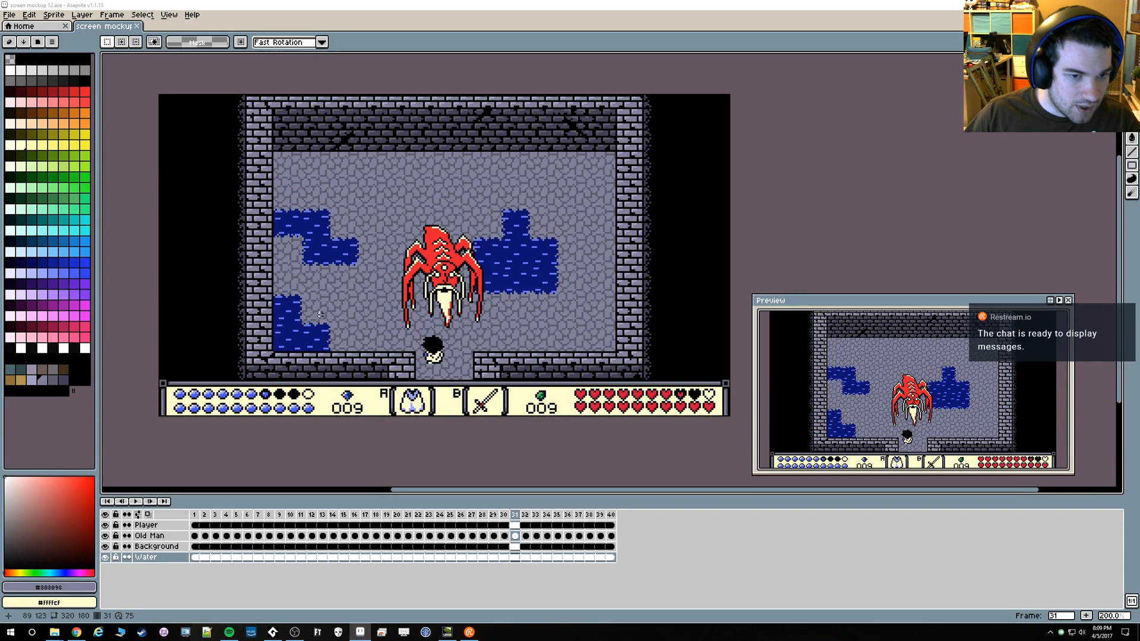
{"action": "key", "text": "shift+h"}
{"action": "key", "text": "ctrl+z"}
{"action": "key", "text": "ctrl+apostrophe"}
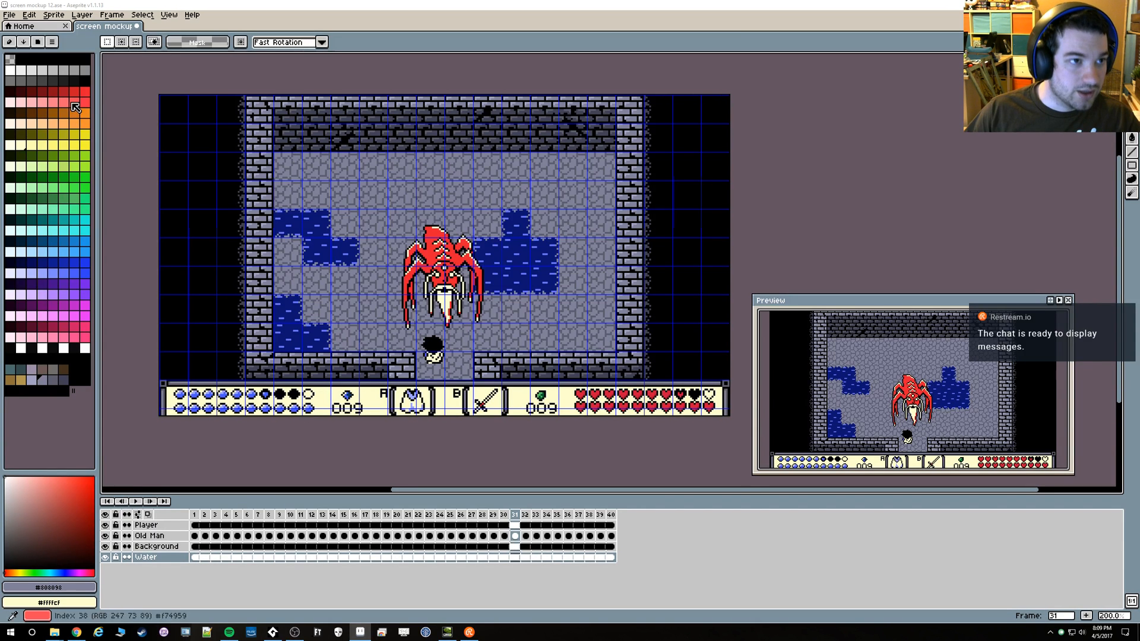
Add a new empty layer directly above the Water layer, keeping its default properties
{"action": "left_click", "coordinate": [92, 14]}
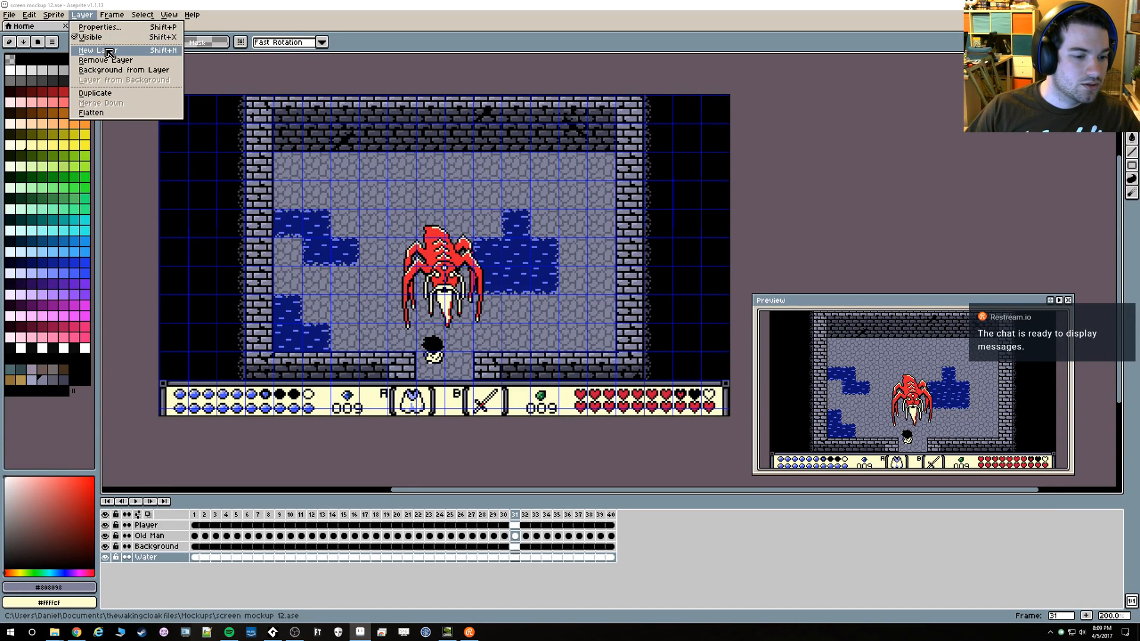
{"action": "left_click", "coordinate": [86, 52]}
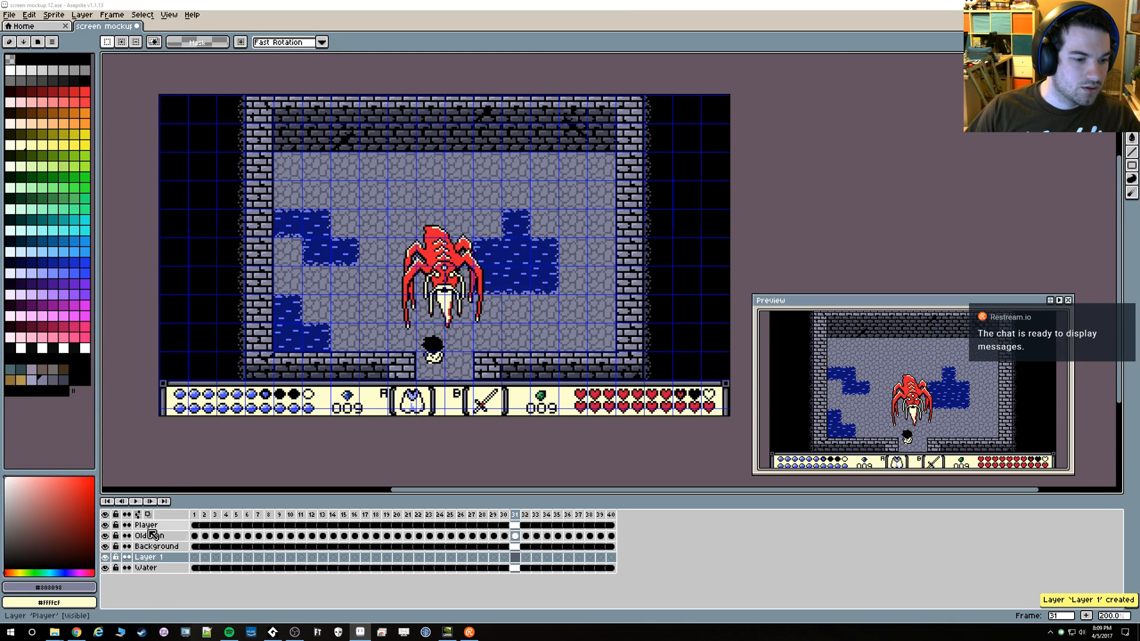
{"action": "double_click", "coordinate": [152, 555]}
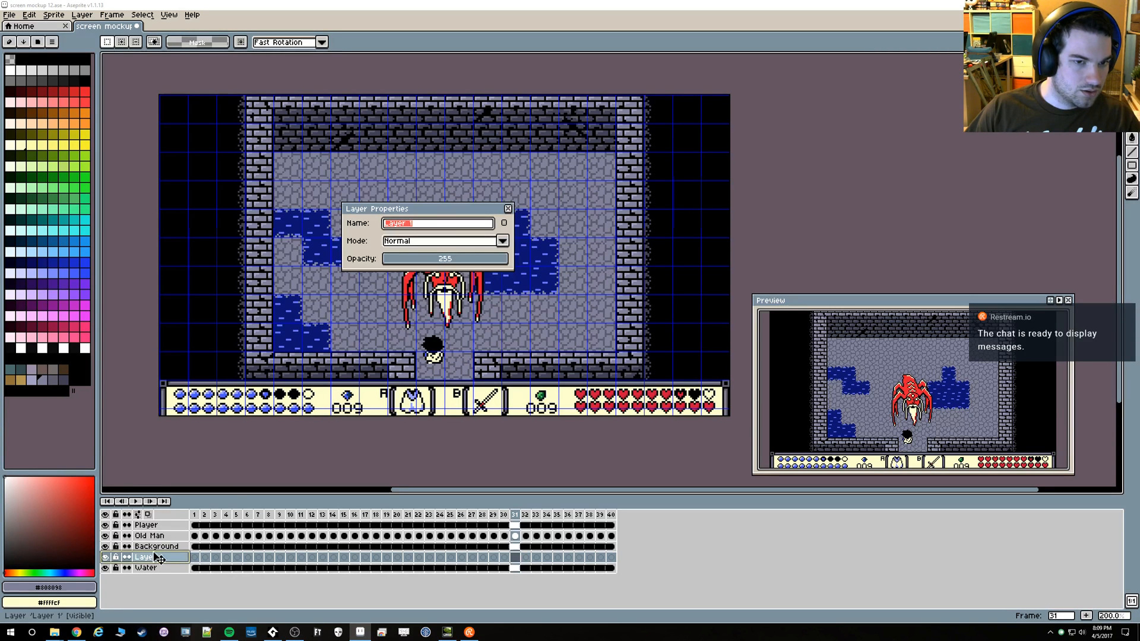
{"action": "left_click", "coordinate": [510, 211]}
{"action": "right_click", "coordinate": [155, 560]}
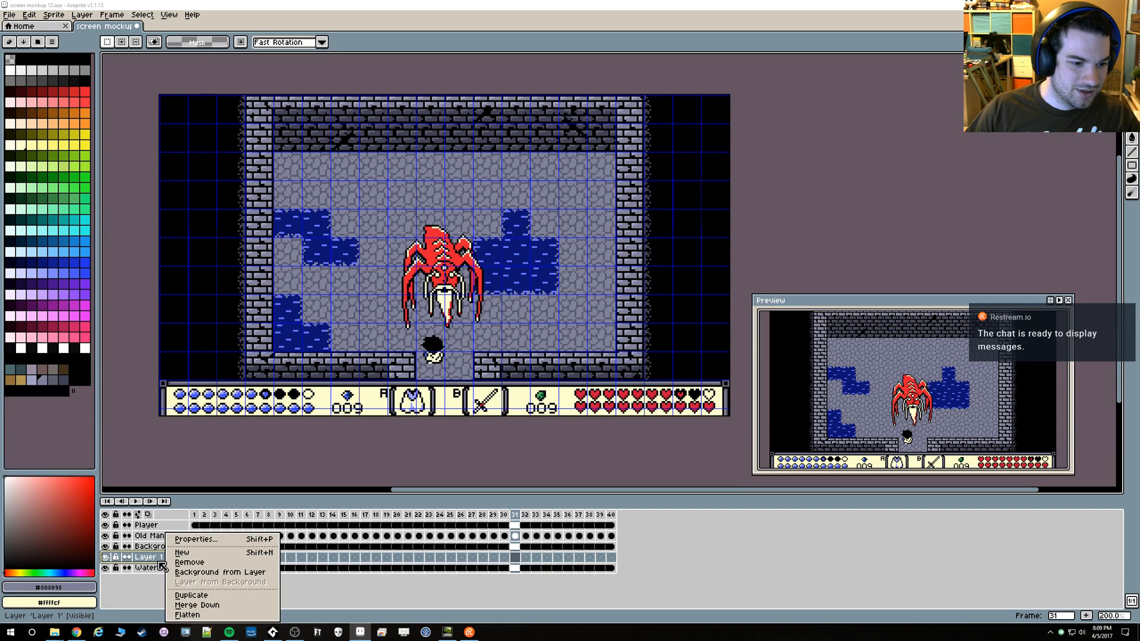
{"action": "left_click", "coordinate": [154, 561]}
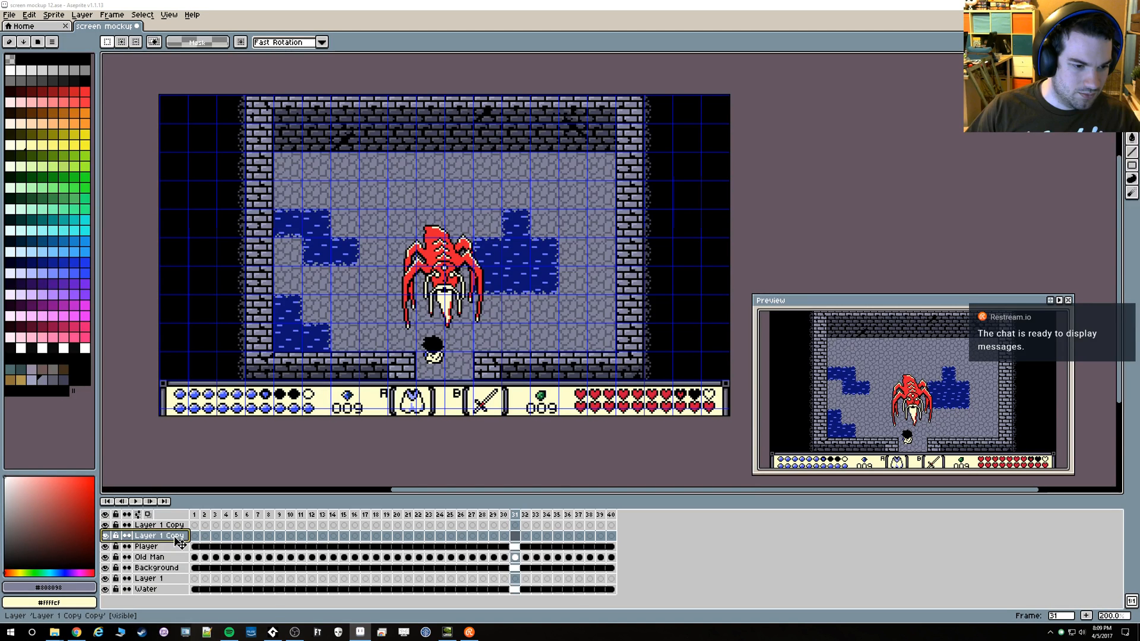
Undo the two layer duplications, and place a single copy of Layer 1 above the Player layer
{"action": "key", "text": "ctrl+z"}
{"action": "key", "text": "ctrl+z"}
{"action": "left_click", "coordinate": [167, 556]}
{"action": "left_click_drag", "start_coordinate": [166, 562], "coordinate": [174, 522]}
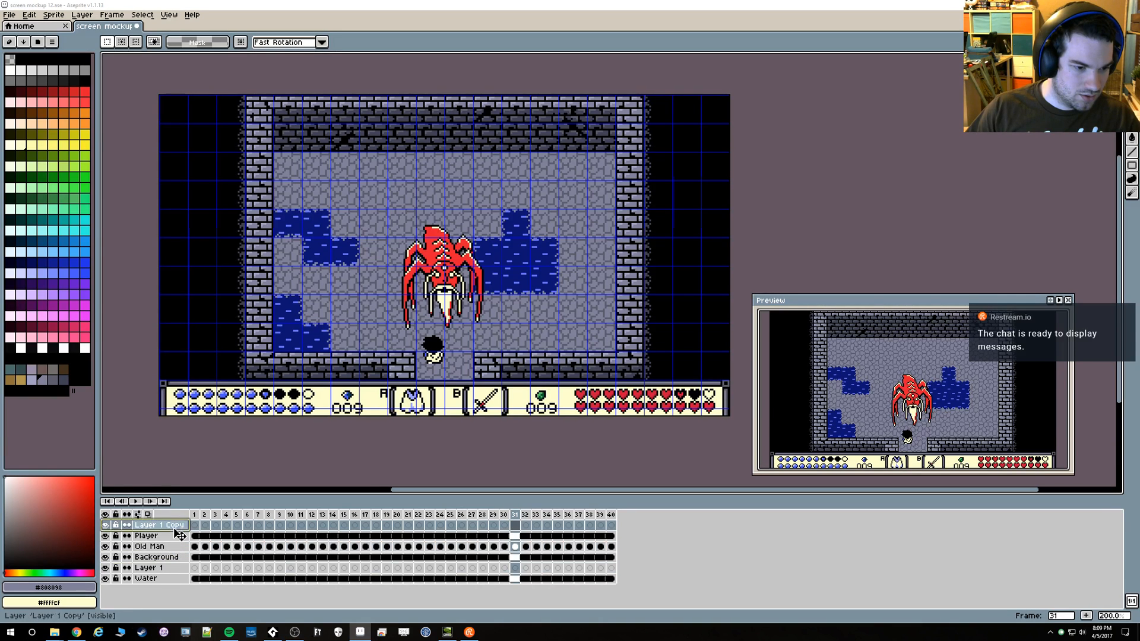
Remove the original empty Layer 1 between the Background and Water layers
{"action": "left_click", "coordinate": [158, 568]}
{"action": "right_click", "coordinate": [160, 571]}
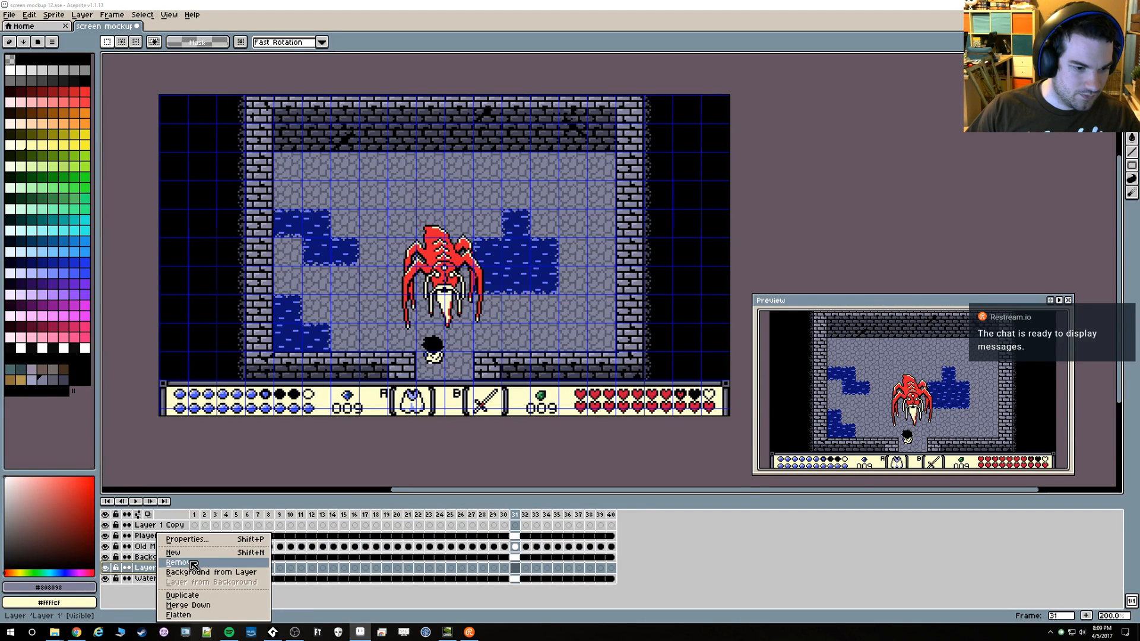
{"action": "left_click", "coordinate": [194, 567]}
Rename the empty layer above the Player layer as Dialogue Box
{"action": "left_click", "coordinate": [175, 525]}
{"action": "double_click", "coordinate": [176, 526]}
{"action": "type", "text": "Dialogue Box"}
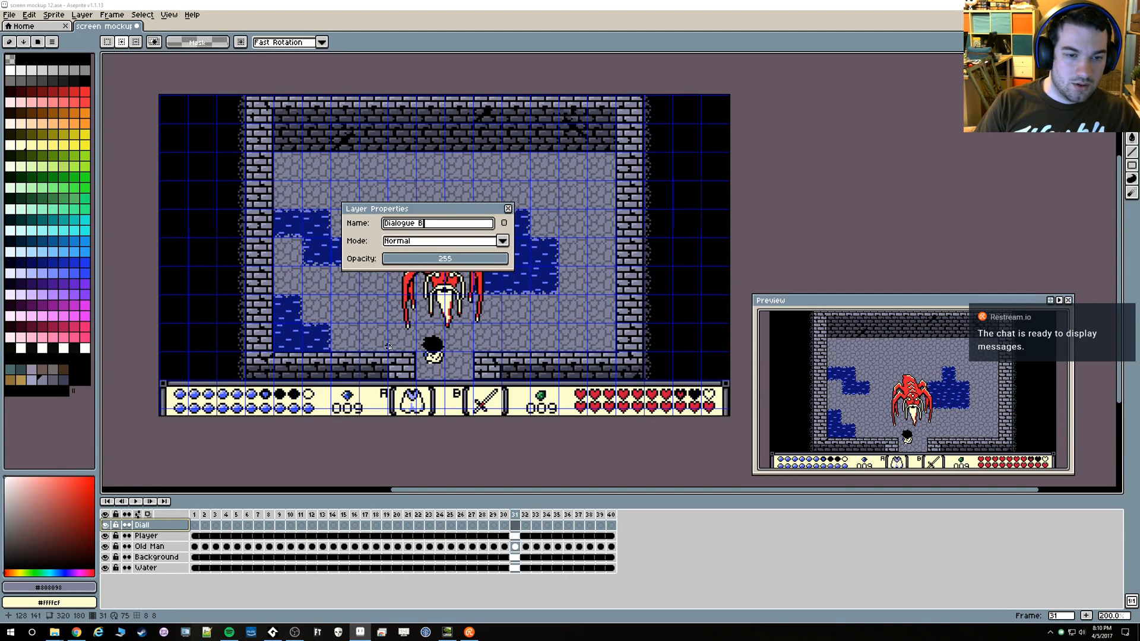
{"action": "key", "text": "Return"}
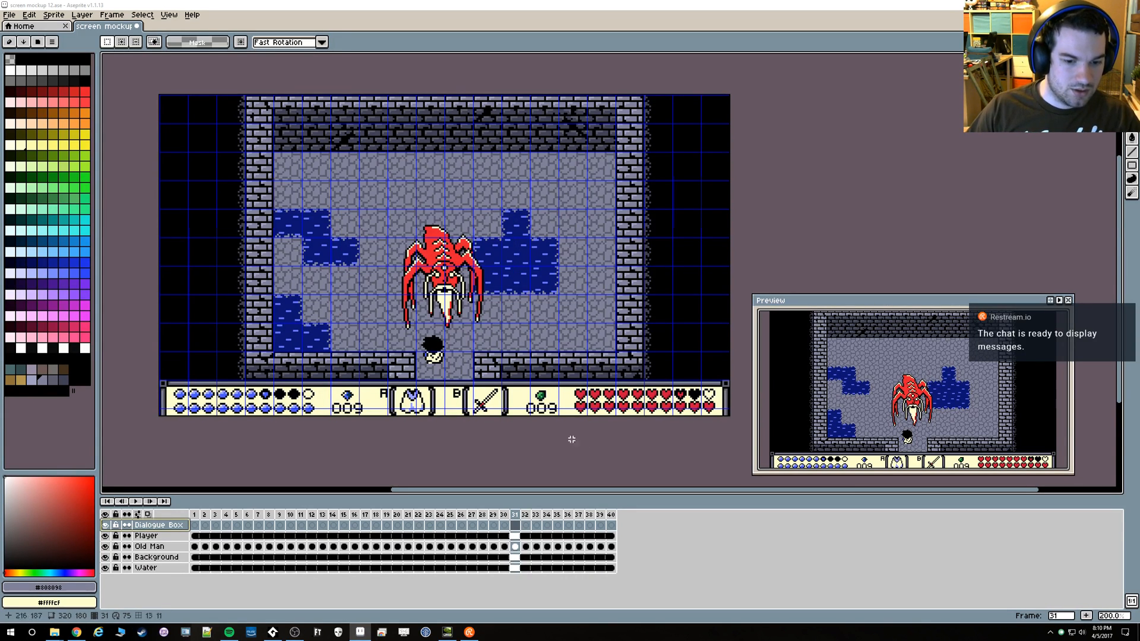
Set the Dialogue Box layer to continuous so it prefers linked cels, and play the animation from frame 1
{"action": "left_click", "coordinate": [196, 526]}
{"action": "left_click_drag", "start_coordinate": [195, 526], "coordinate": [610, 530]}
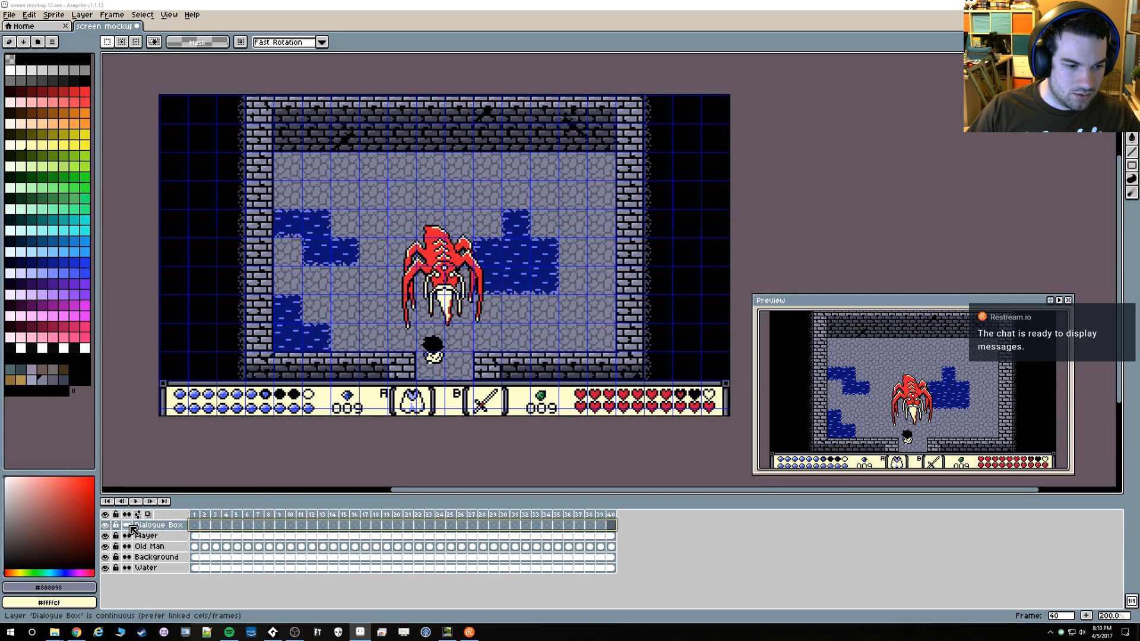
{"action": "left_click", "coordinate": [229, 539]}
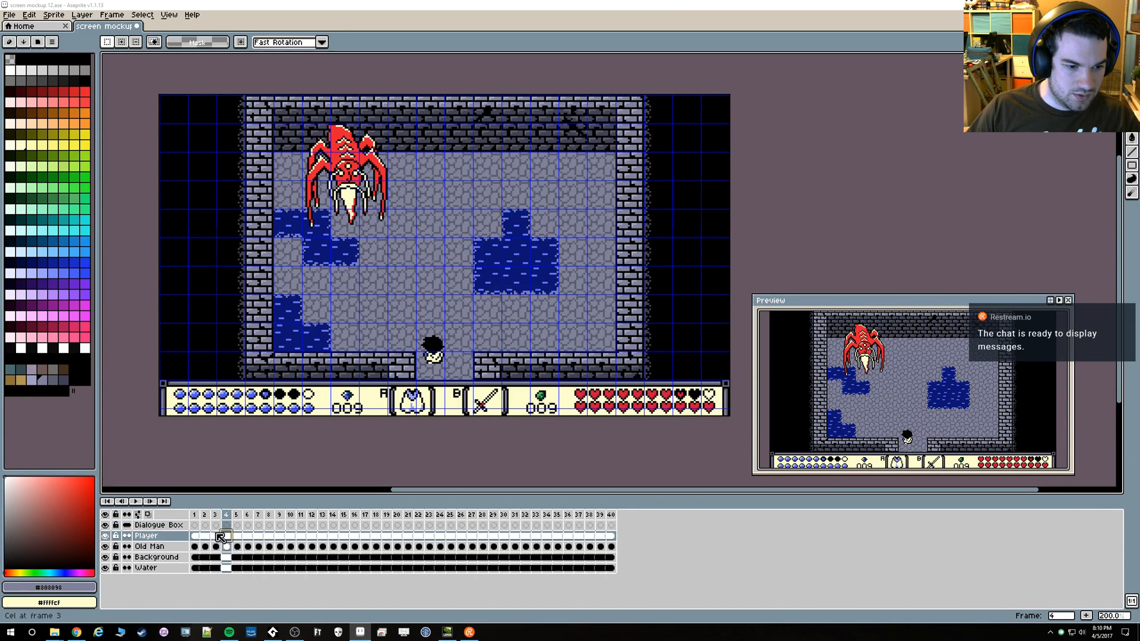
{"action": "left_click", "coordinate": [196, 526]}
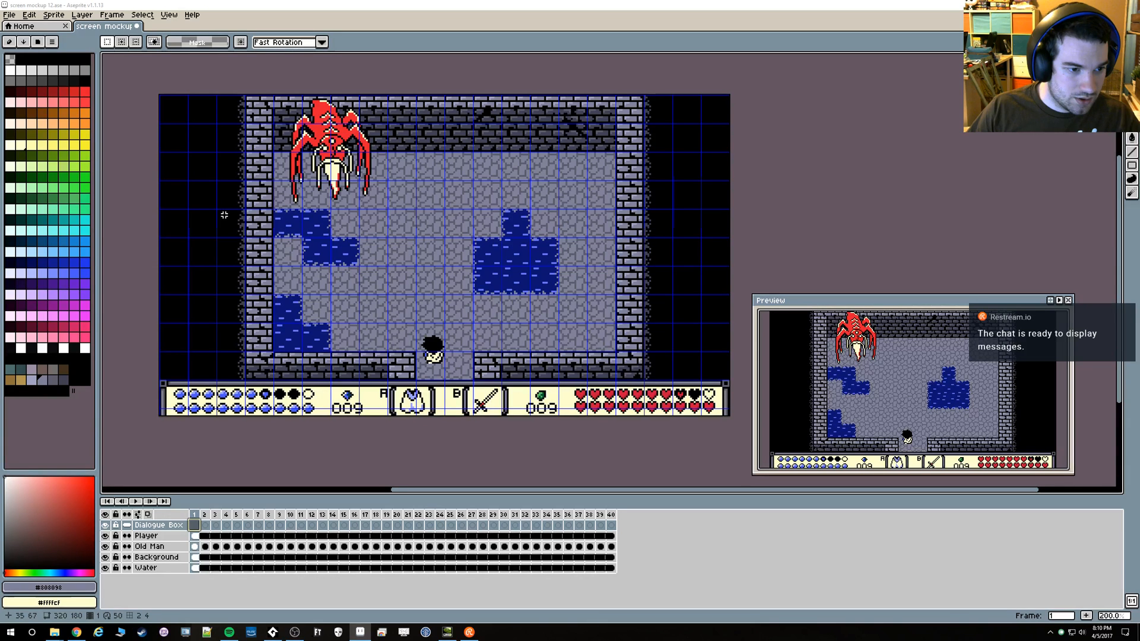
{"action": "key", "text": "Return"}
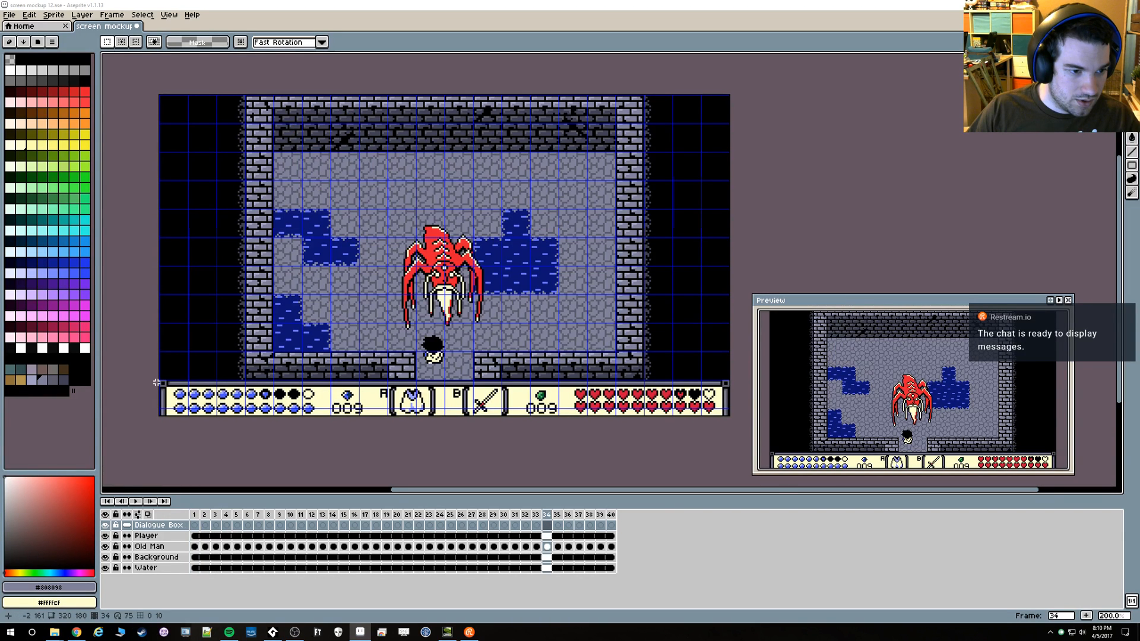
{"action": "left_click_drag", "start_coordinate": [156, 383], "coordinate": [405, 385]}
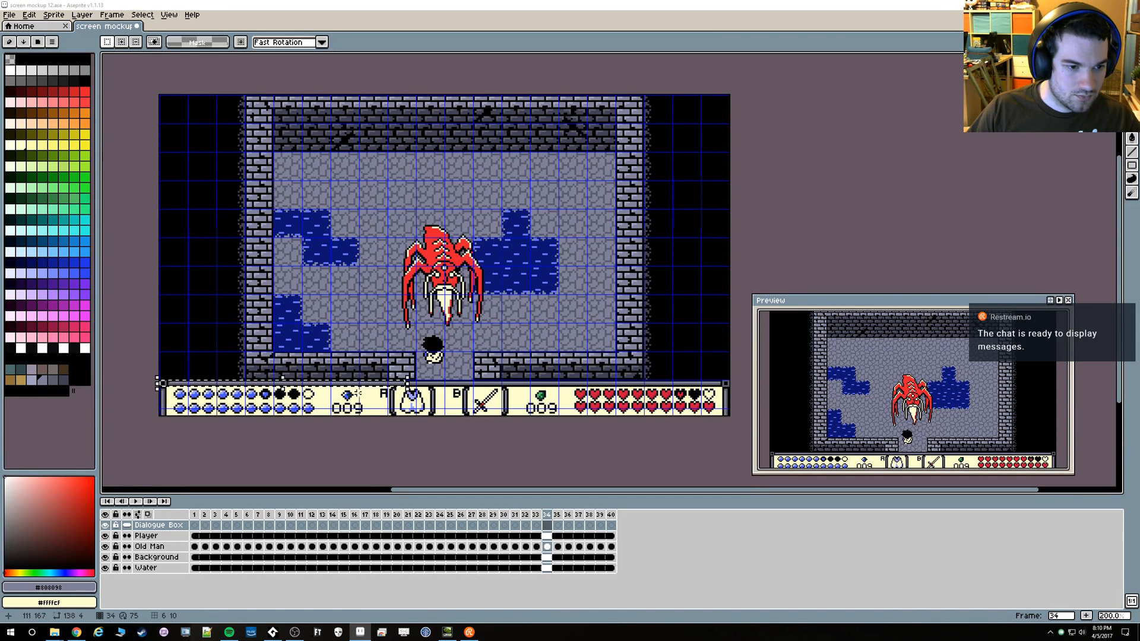
{"action": "left_click_drag", "start_coordinate": [331, 387], "coordinate": [446, 203]}
{"action": "key", "text": "ctrl+z"}
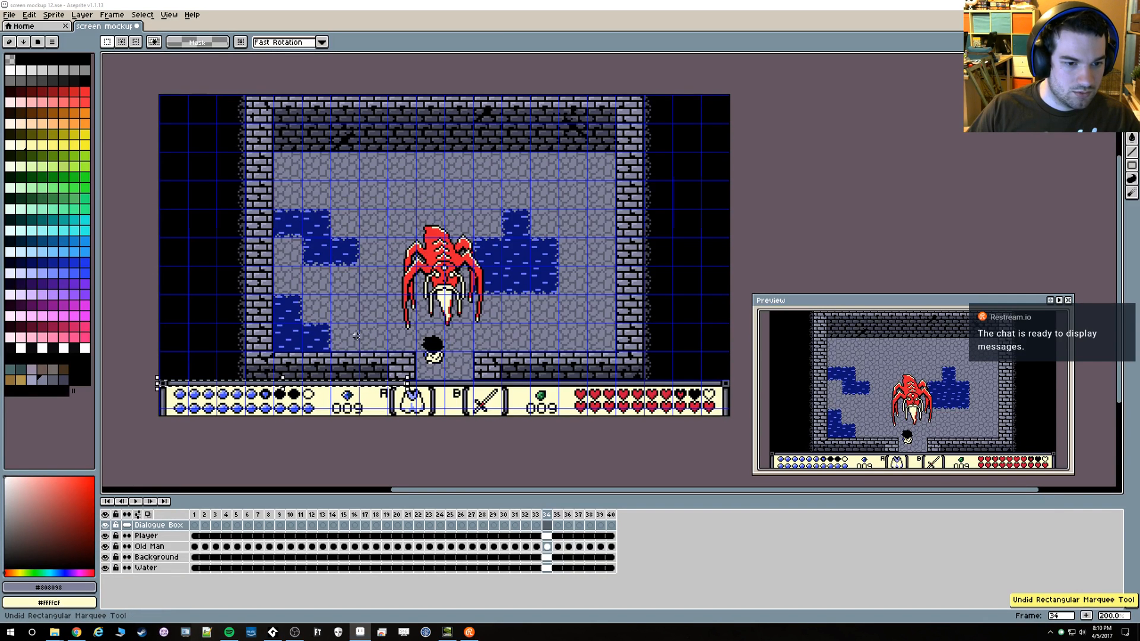
{"action": "left_click_drag", "start_coordinate": [317, 379], "coordinate": [428, 177]}
{"action": "key", "text": "Escape"}
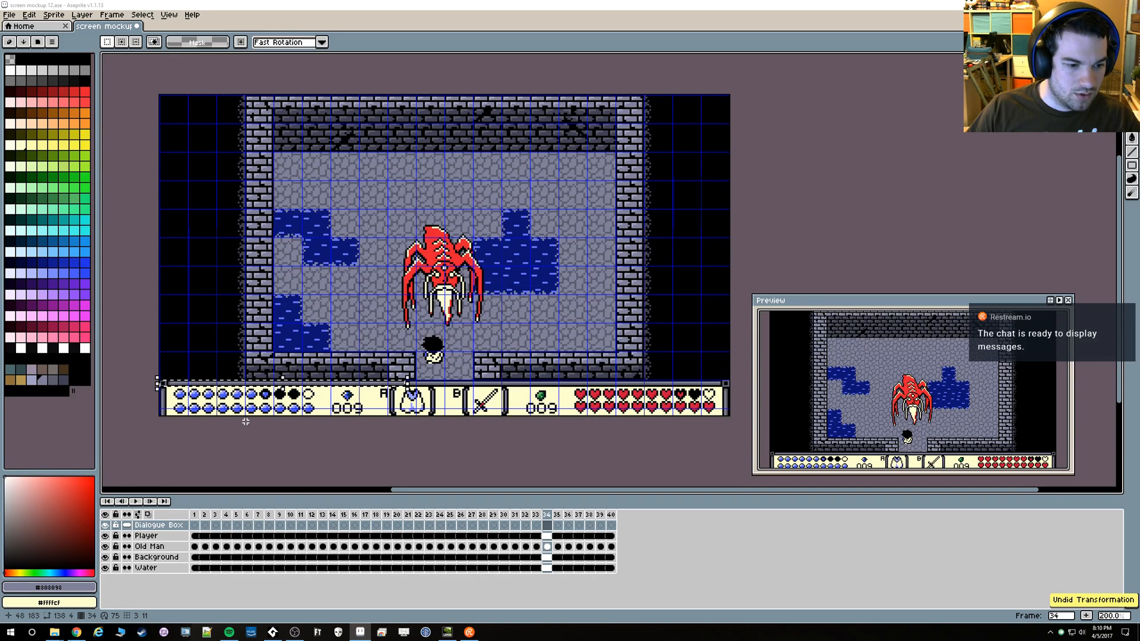
{"action": "key", "text": "ctrl+d"}
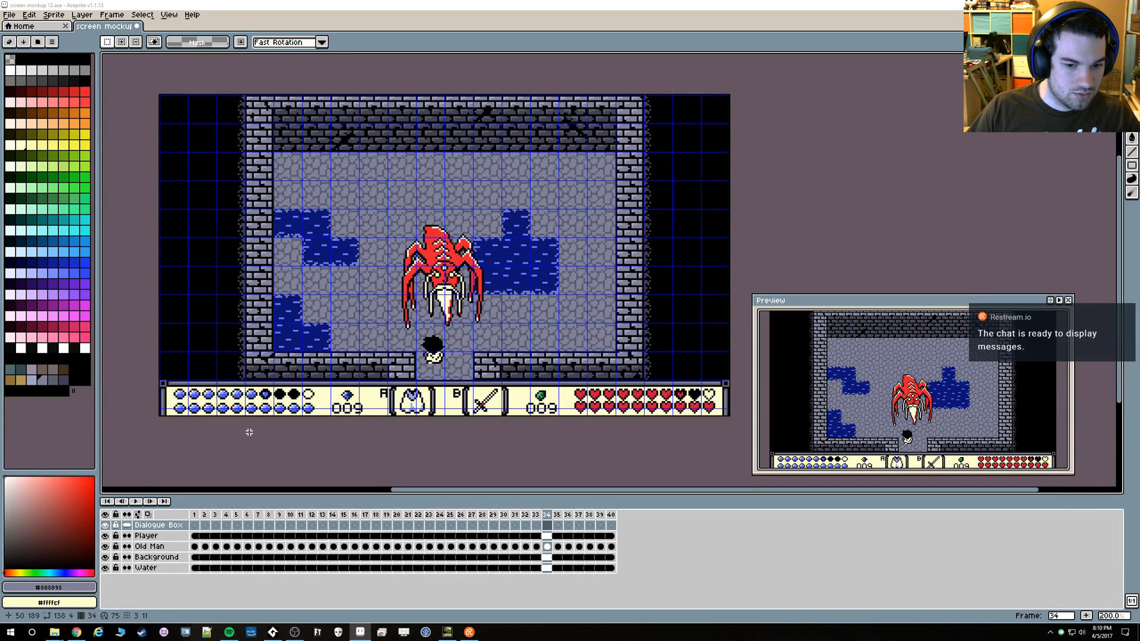
Copy a 148 × 4 px strip of the status bar's upper border from the Background layer into the Dialogue Box layer, placing it over the floor
{"action": "left_click", "coordinate": [159, 558]}
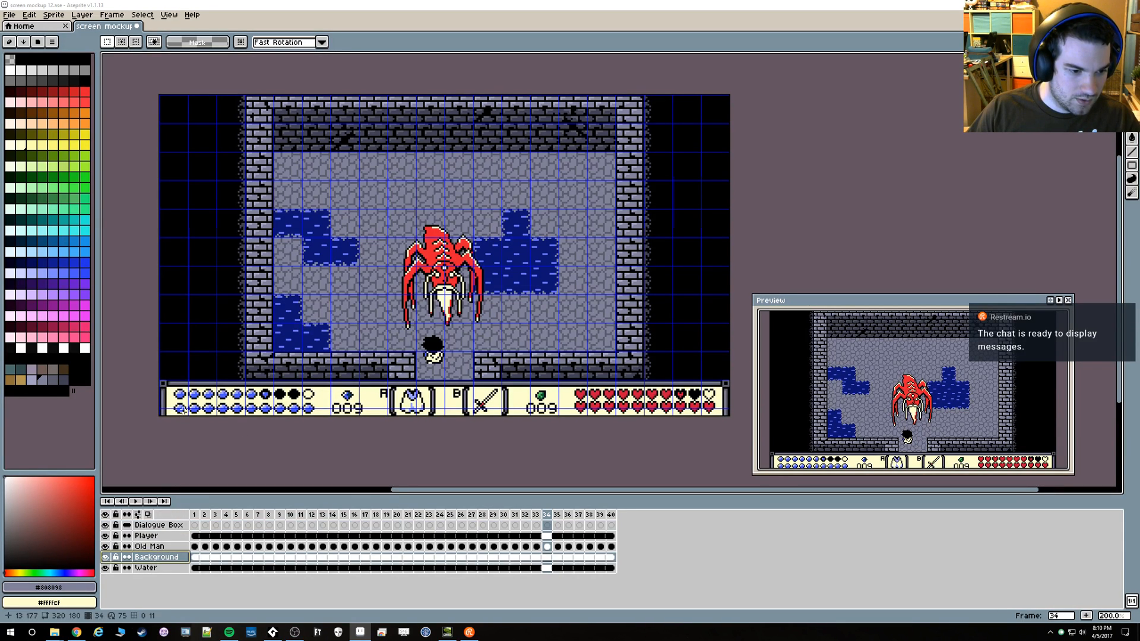
{"action": "left_click_drag", "start_coordinate": [160, 380], "coordinate": [422, 386]}
{"action": "left_click", "coordinate": [178, 525]}
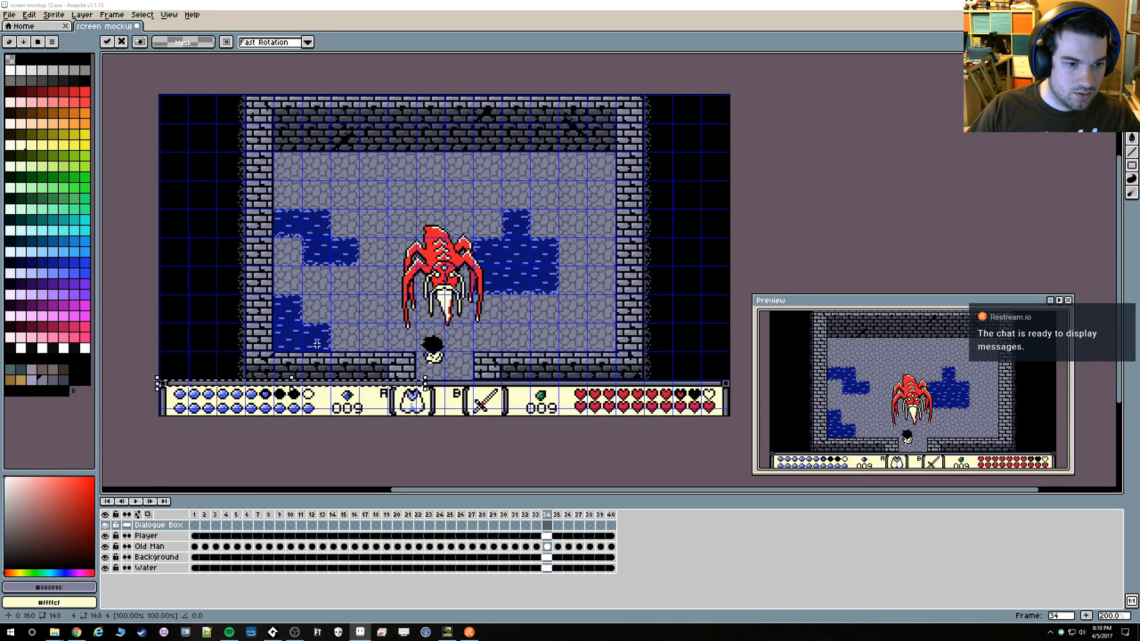
{"action": "left_click_drag", "start_coordinate": [289, 385], "coordinate": [435, 168]}
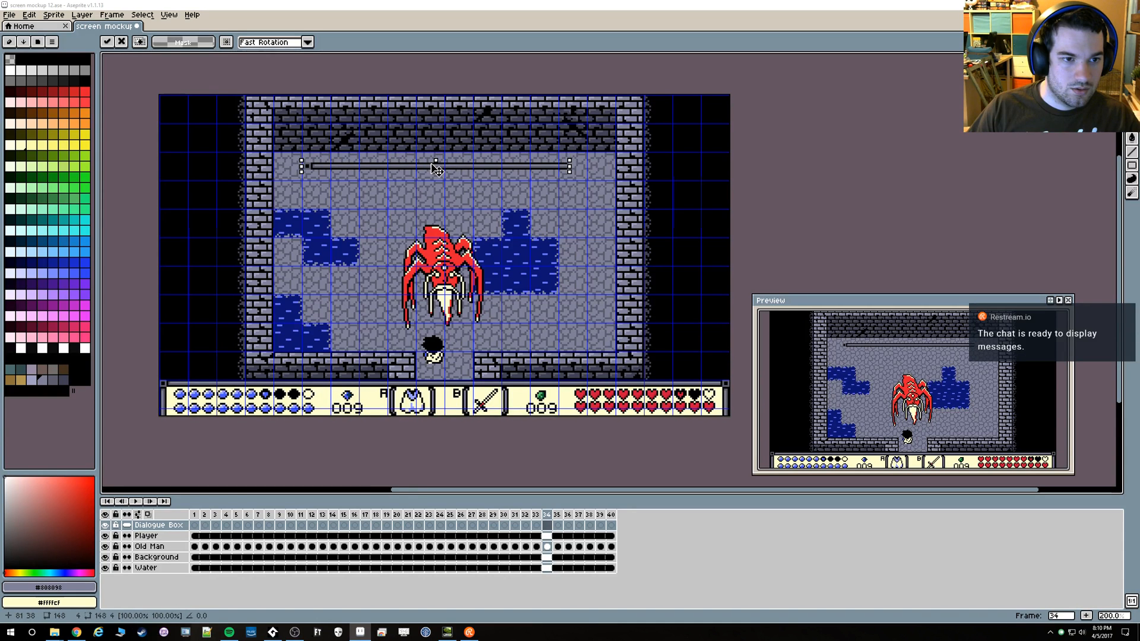
{"action": "scroll", "coordinate": [332, 185], "scroll_direction": "up", "scroll_amount": 1}
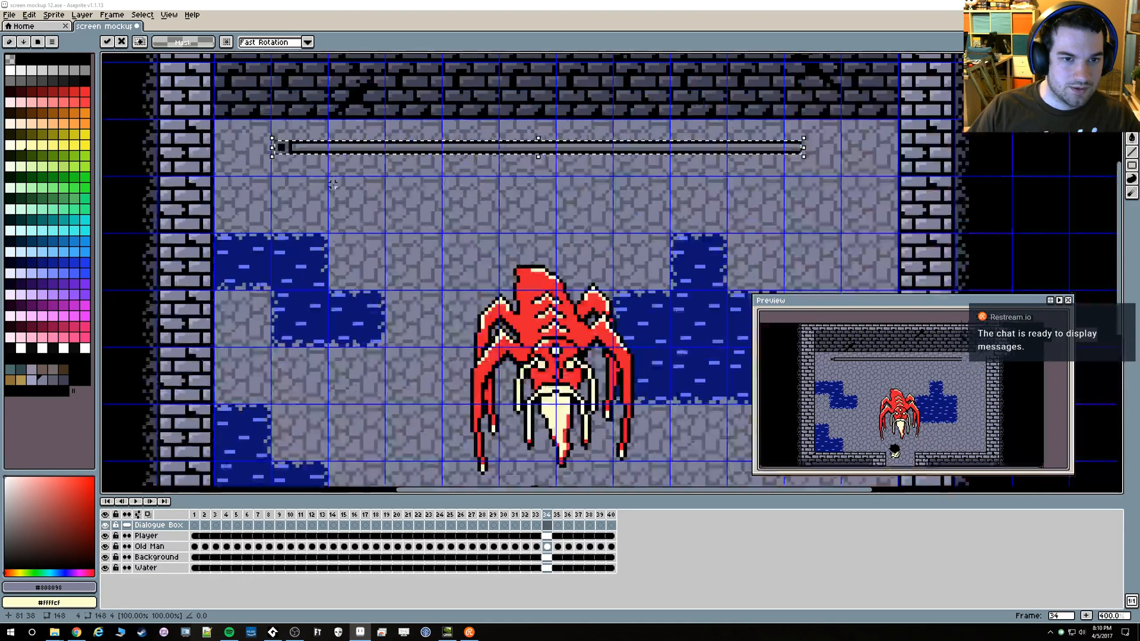
{"action": "scroll", "coordinate": [332, 185], "scroll_direction": "up", "scroll_amount": 1}
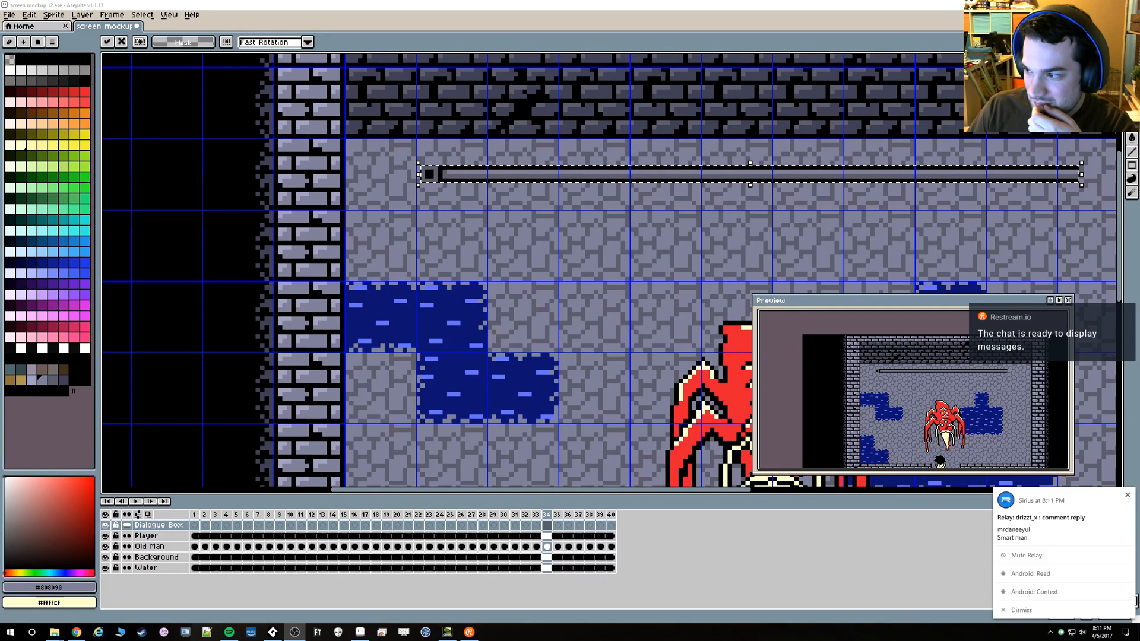
{"action": "left_click", "coordinate": [1049, 610]}
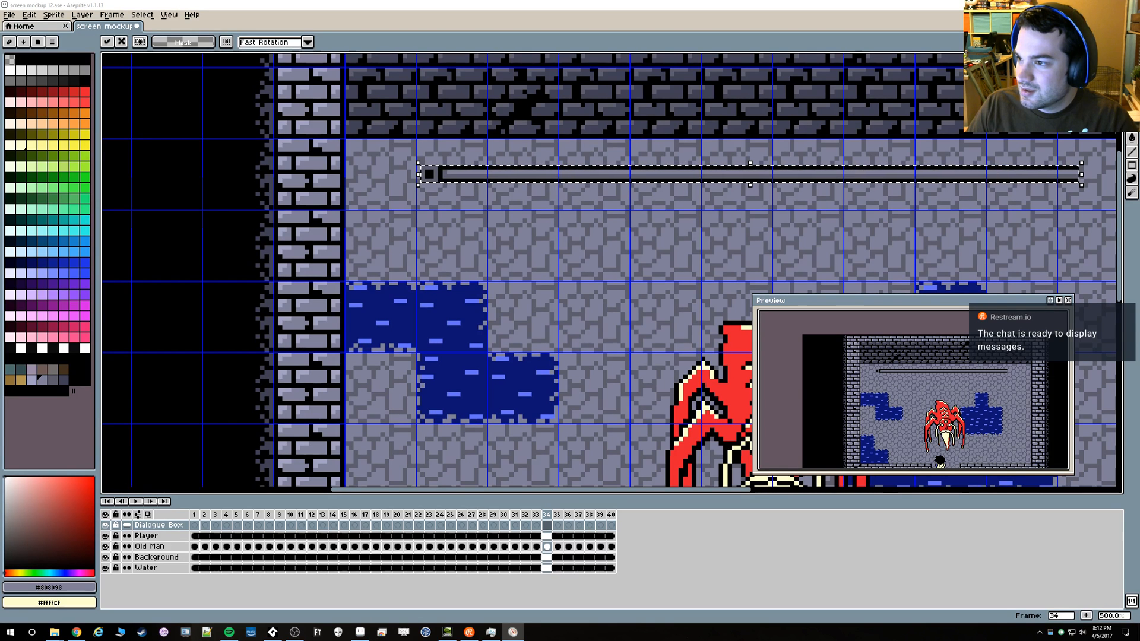
{"action": "left_click", "coordinate": [1040, 630]}
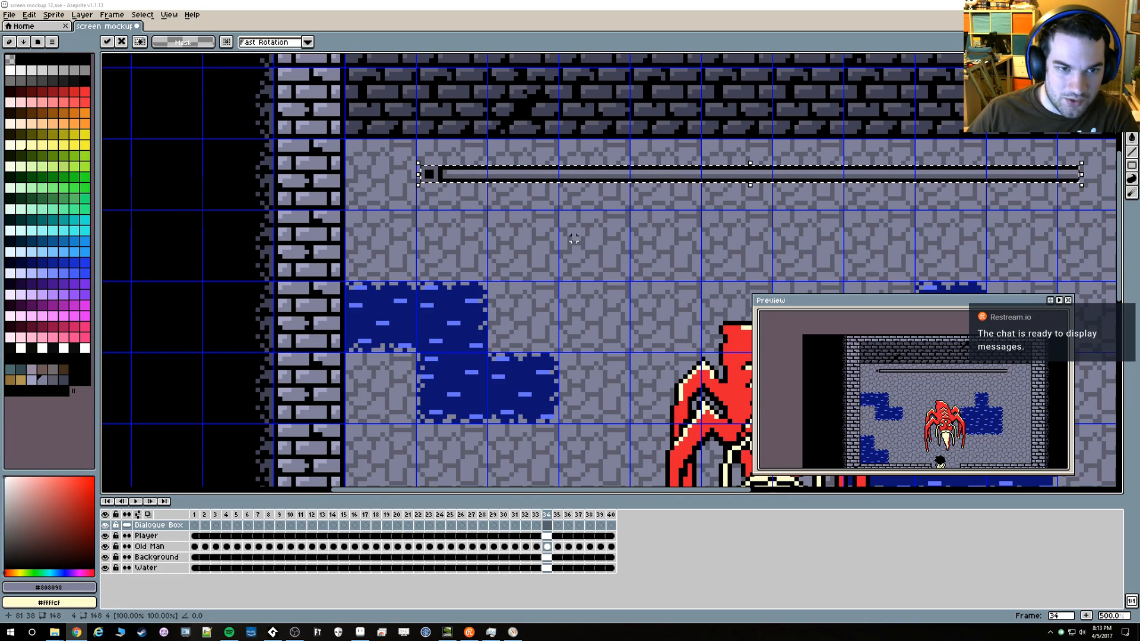
Move the copied border strip up onto the dark back wall and commit its placement
{"action": "scroll", "coordinate": [479, 211], "scroll_direction": "down", "scroll_amount": 1}
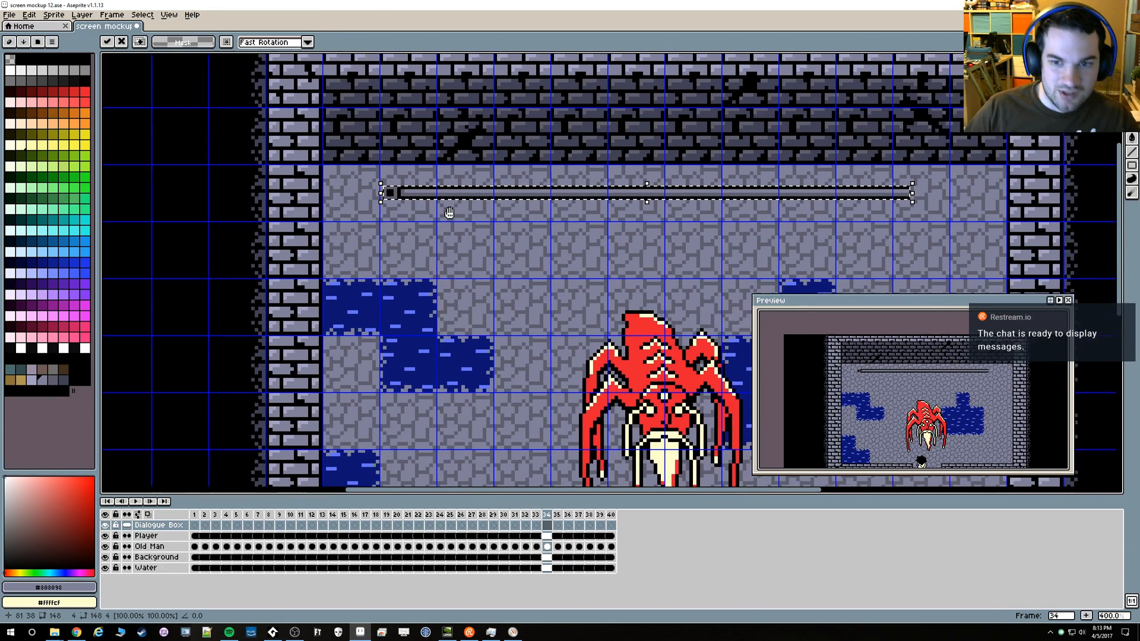
{"action": "left_click_drag", "start_coordinate": [475, 199], "coordinate": [468, 176]}
{"action": "scroll", "coordinate": [642, 238], "scroll_direction": "down", "scroll_amount": 2}
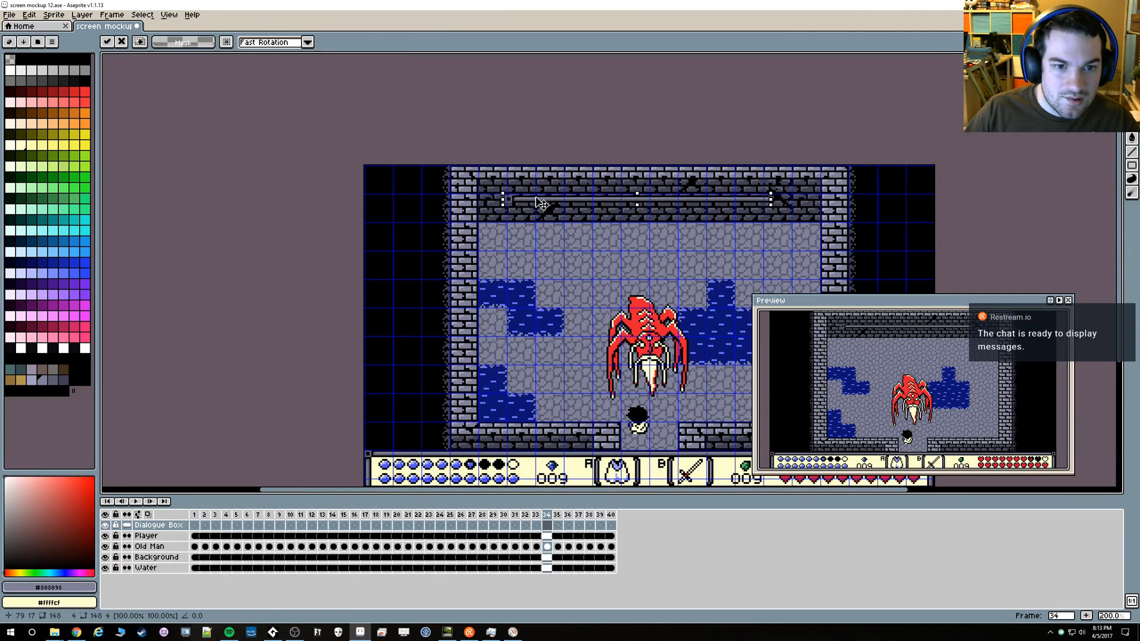
{"action": "scroll", "coordinate": [543, 211], "scroll_direction": "up", "scroll_amount": 3}
{"action": "scroll", "coordinate": [529, 217], "scroll_direction": "up", "scroll_amount": 4}
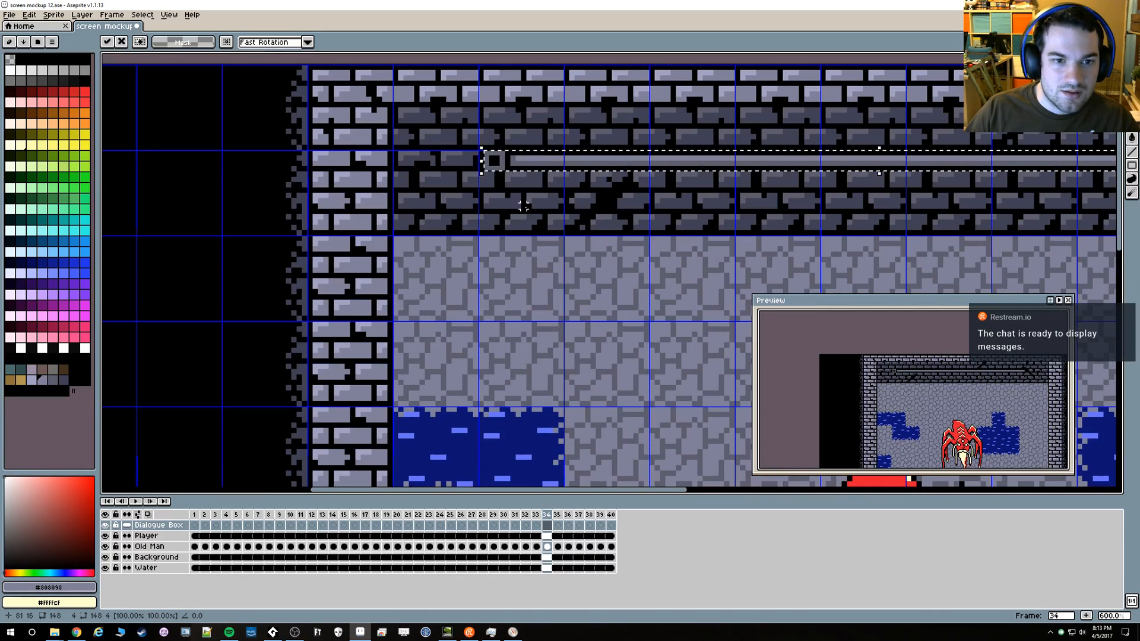
{"action": "key", "text": "Return"}
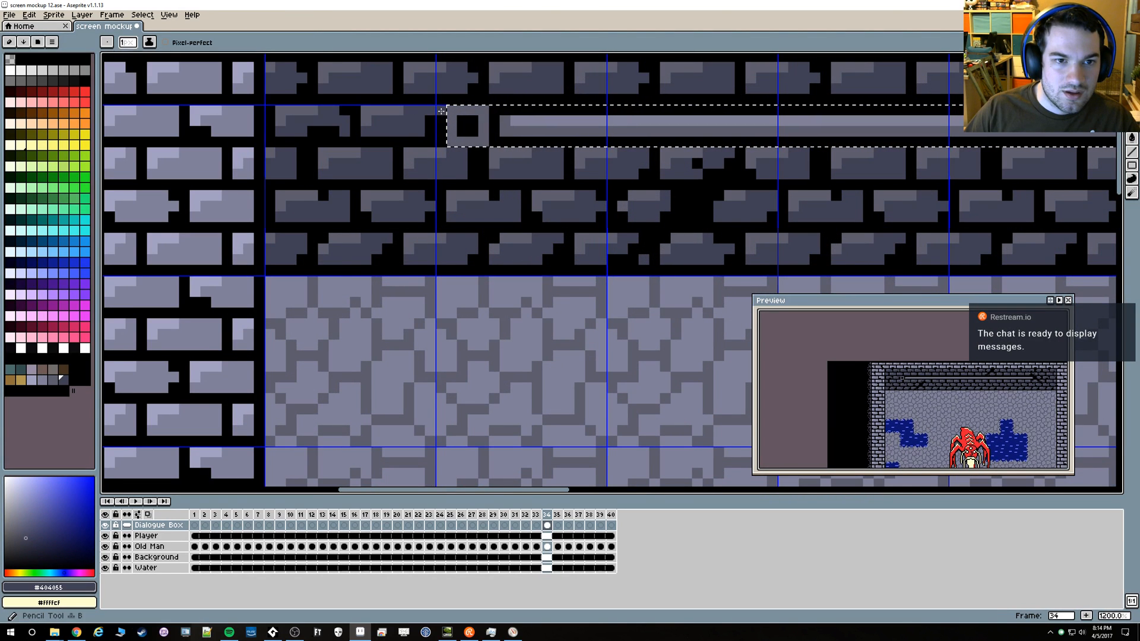
Open screen mockup 11.gif from the Mockups folder
{"action": "scroll", "coordinate": [630, 196], "scroll_direction": "down", "scroll_amount": 5}
{"action": "scroll", "coordinate": [630, 196], "scroll_direction": "down", "scroll_amount": 2}
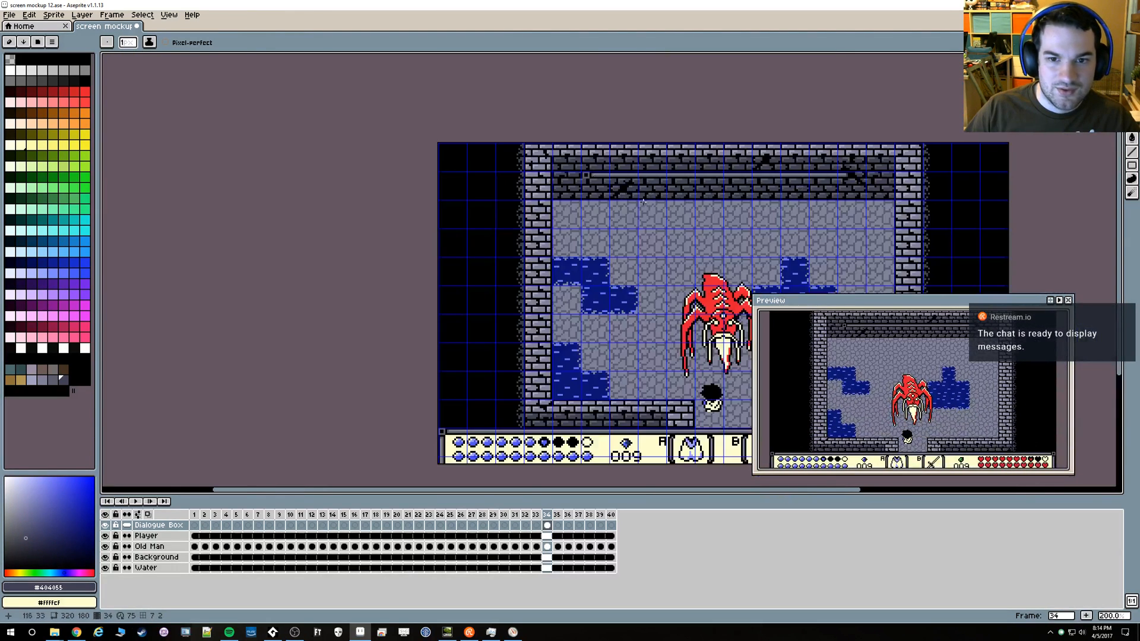
{"action": "key", "text": "v"}
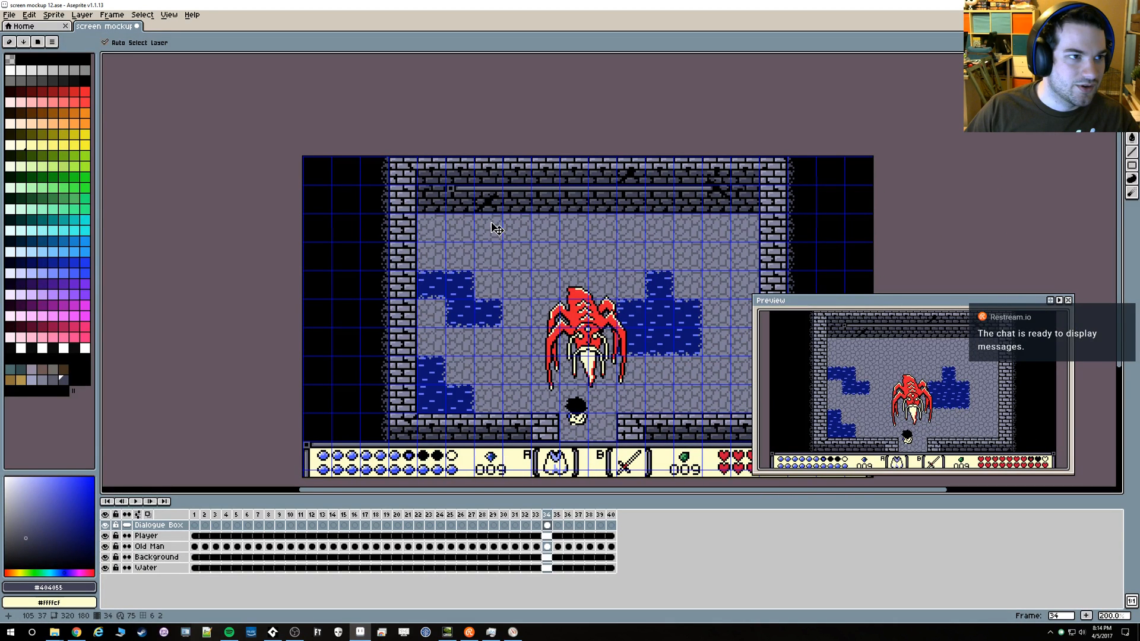
{"action": "left_click", "coordinate": [9, 14]}
{"action": "left_click", "coordinate": [148, 78]}
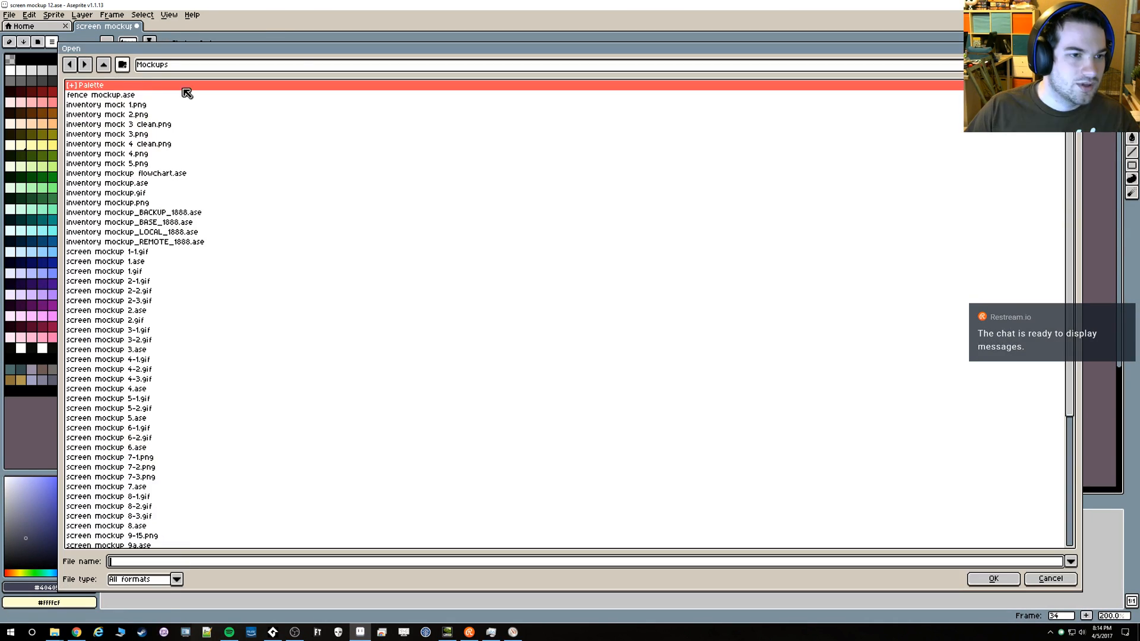
{"action": "scroll", "coordinate": [272, 279], "scroll_direction": "down", "scroll_amount": 6}
{"action": "left_click", "coordinate": [132, 544]}
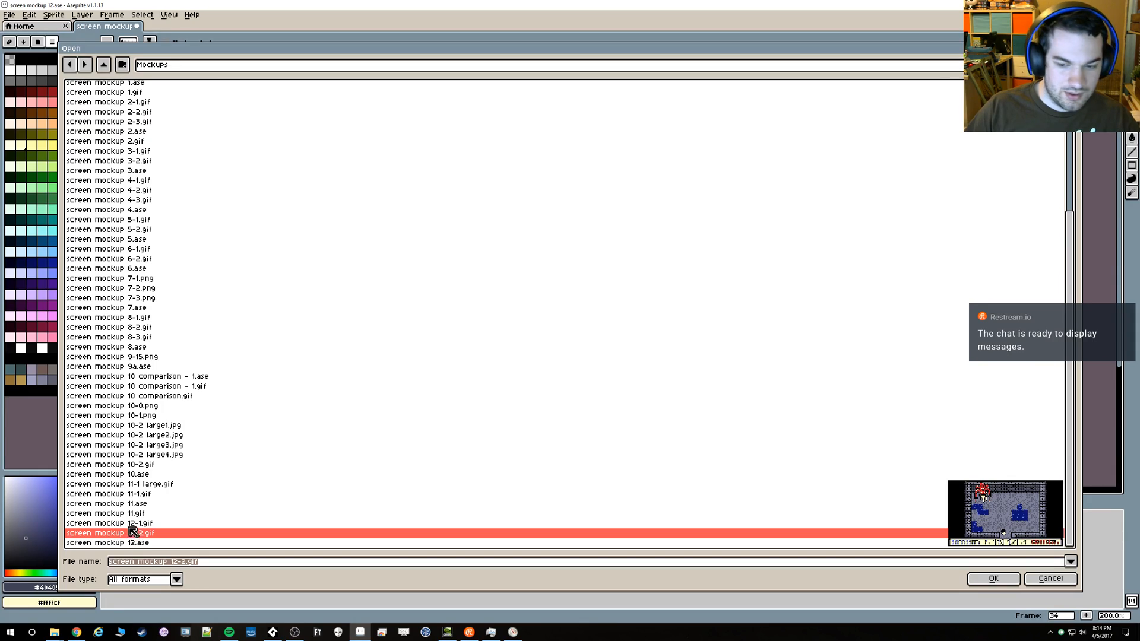
{"action": "left_click", "coordinate": [126, 514]}
{"action": "double_click", "coordinate": [124, 514]}
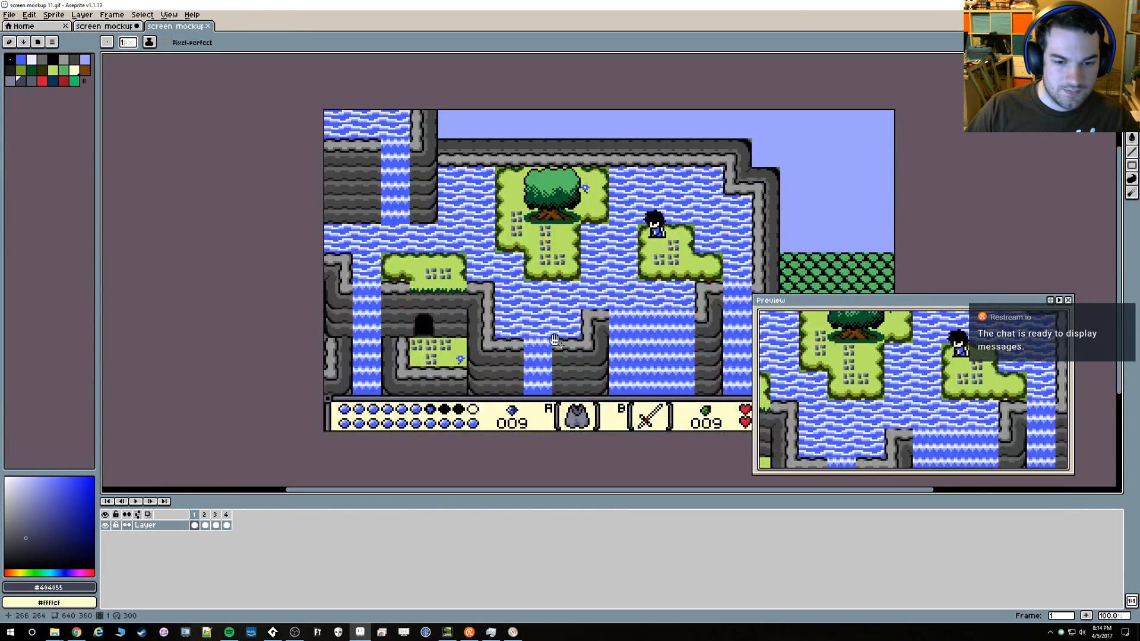
Fill the body of the cloak icon in mockup 11's status bar with cream #ffffcf sampled from screen mockup 12.ase
{"action": "left_click_drag", "start_coordinate": [356, 289], "coordinate": [387, 256]}
{"action": "key", "text": "ctrl+Tab"}
{"action": "key", "text": "ctrl+Tab"}
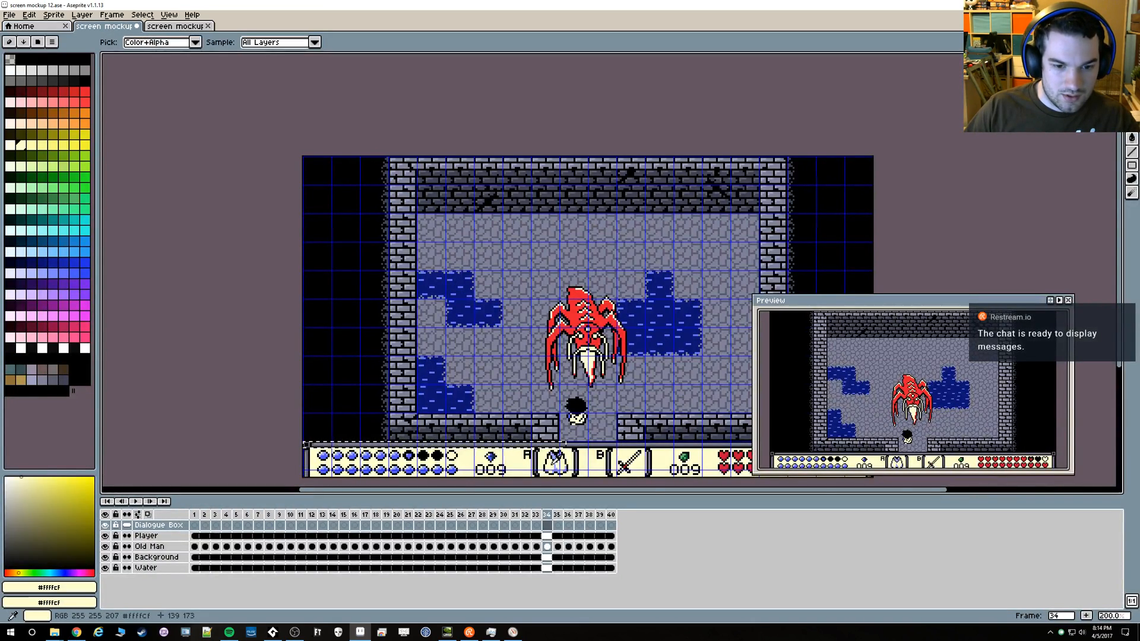
{"action": "key", "text": "ctrl+Tab"}
{"action": "scroll", "coordinate": [668, 342], "scroll_direction": "up", "scroll_amount": 5}
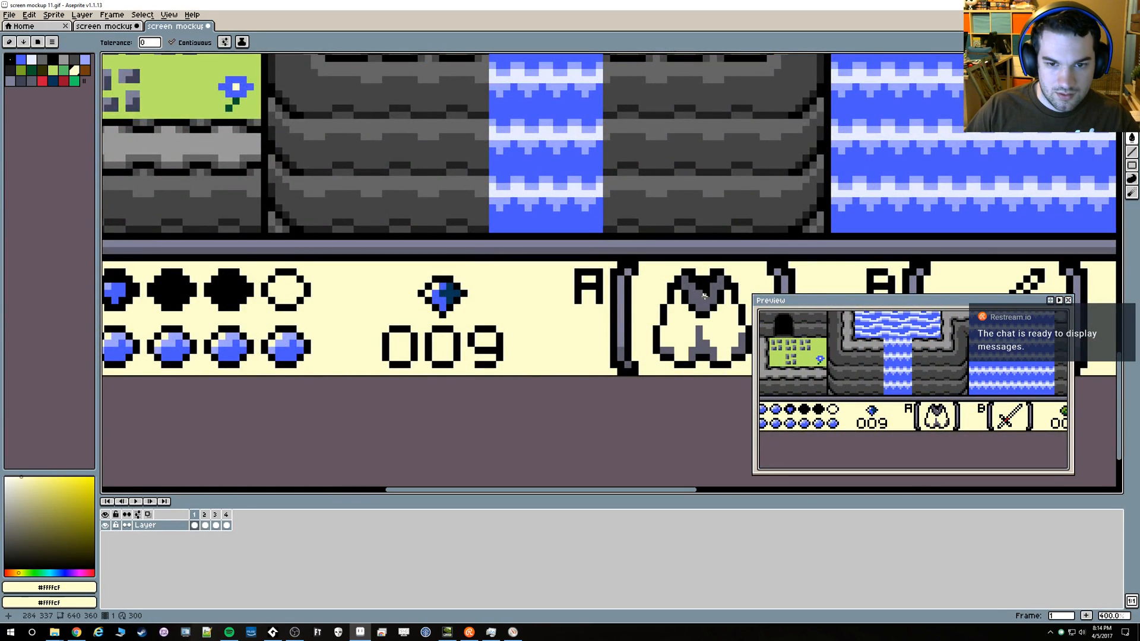
Recolour the cloak icon's collar and shading in mockup 11 using colours sampled from the matching icon in screen mockup 12.ase
{"action": "key", "text": "ctrl+Tab"}
{"action": "key", "text": "ctrl+Tab"}
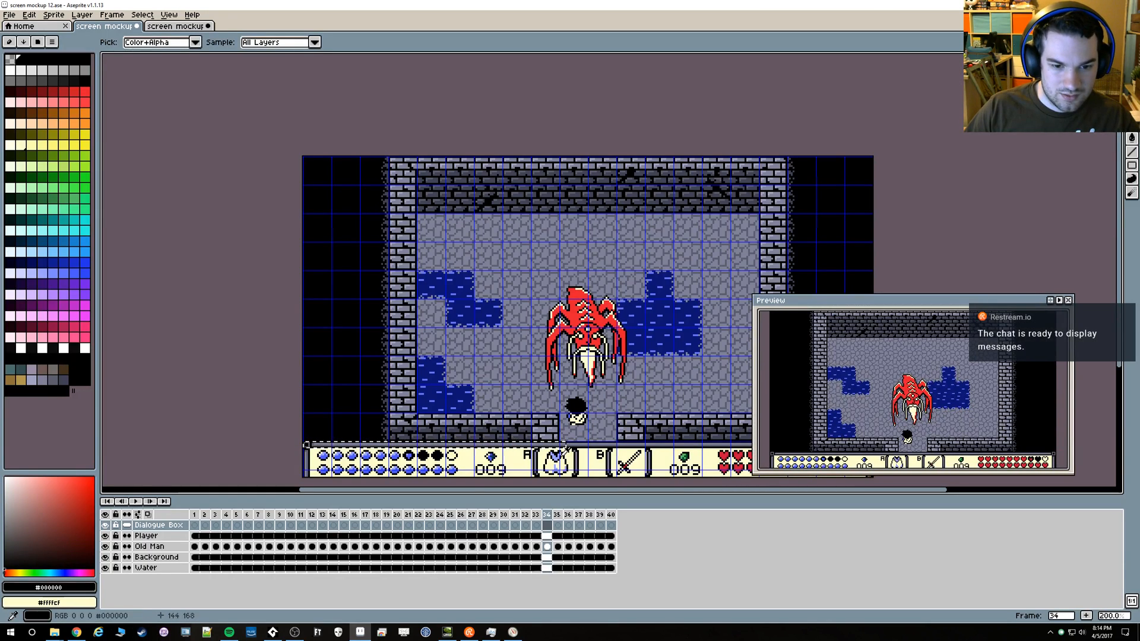
{"action": "key", "text": "ctrl+Tab"}
{"action": "left_click", "coordinate": [700, 294]}
{"action": "left_click", "coordinate": [700, 344]}
{"action": "left_click", "coordinate": [737, 345]}
Copy the 84 × 37 px area around the recoloured cloak icon into the same place on the animation's other frames
{"action": "scroll", "coordinate": [671, 357], "scroll_direction": "down", "scroll_amount": 6}
{"action": "left_click_drag", "start_coordinate": [672, 357], "coordinate": [558, 351]}
{"action": "scroll", "coordinate": [618, 306], "scroll_direction": "up", "scroll_amount": 4}
{"action": "left_click_drag", "start_coordinate": [499, 309], "coordinate": [335, 224]}
{"action": "scroll", "coordinate": [335, 224], "scroll_direction": "down", "scroll_amount": 2}
{"action": "key", "text": "v"}
{"action": "key", "text": "m"}
{"action": "left_click_drag", "start_coordinate": [557, 342], "coordinate": [636, 380]}
{"action": "left_click", "coordinate": [634, 383]}
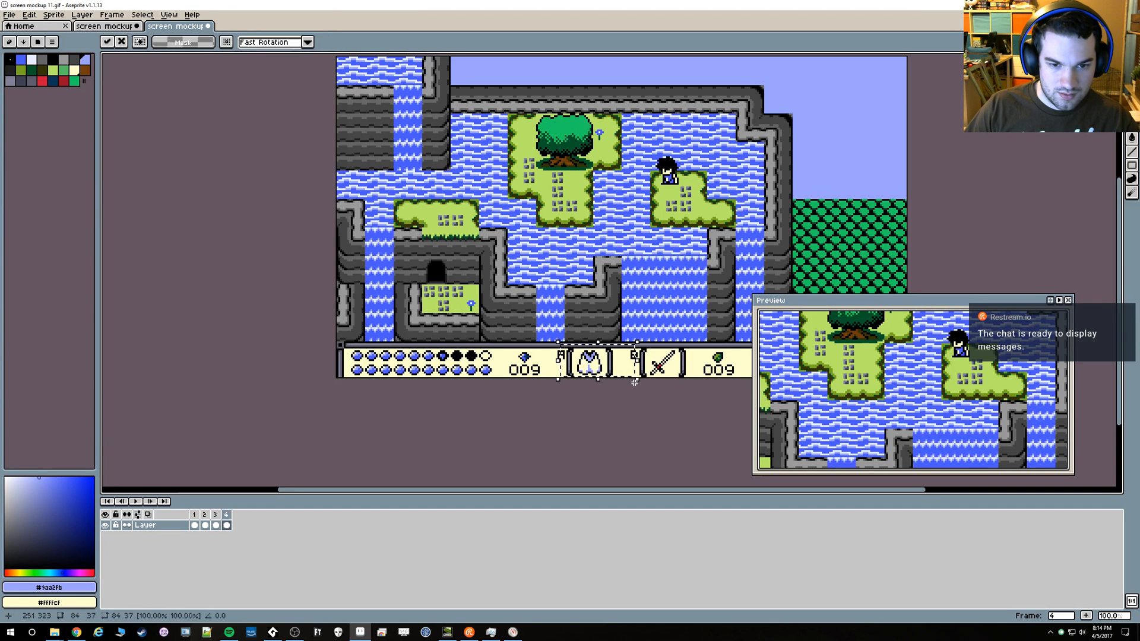
{"action": "key", "text": "ctrl+d"}
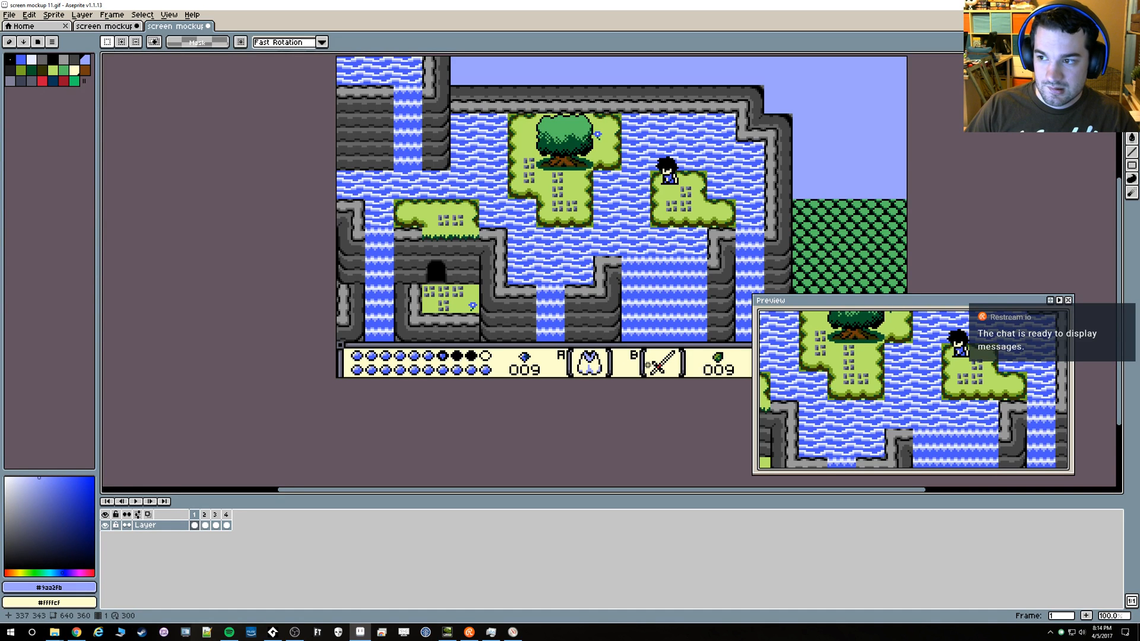
{"action": "left_click_drag", "start_coordinate": [529, 394], "coordinate": [432, 433]}
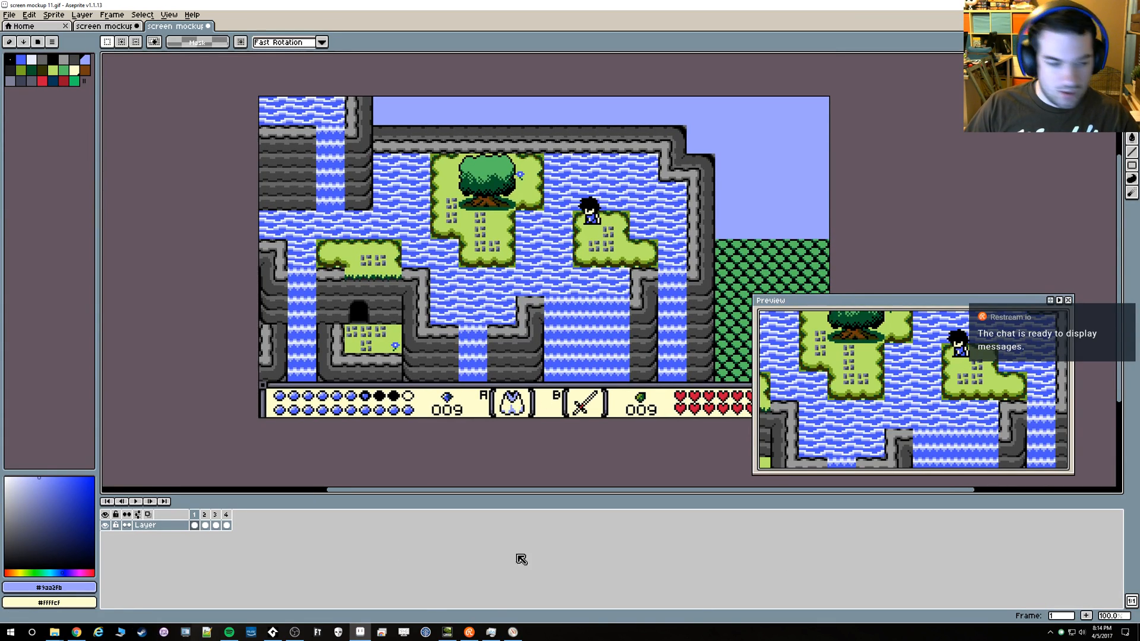
Open the Inspiration folder inside thewakingcloakfiles in a new File Explorer window
{"action": "mouse_move", "coordinate": [54, 631]}
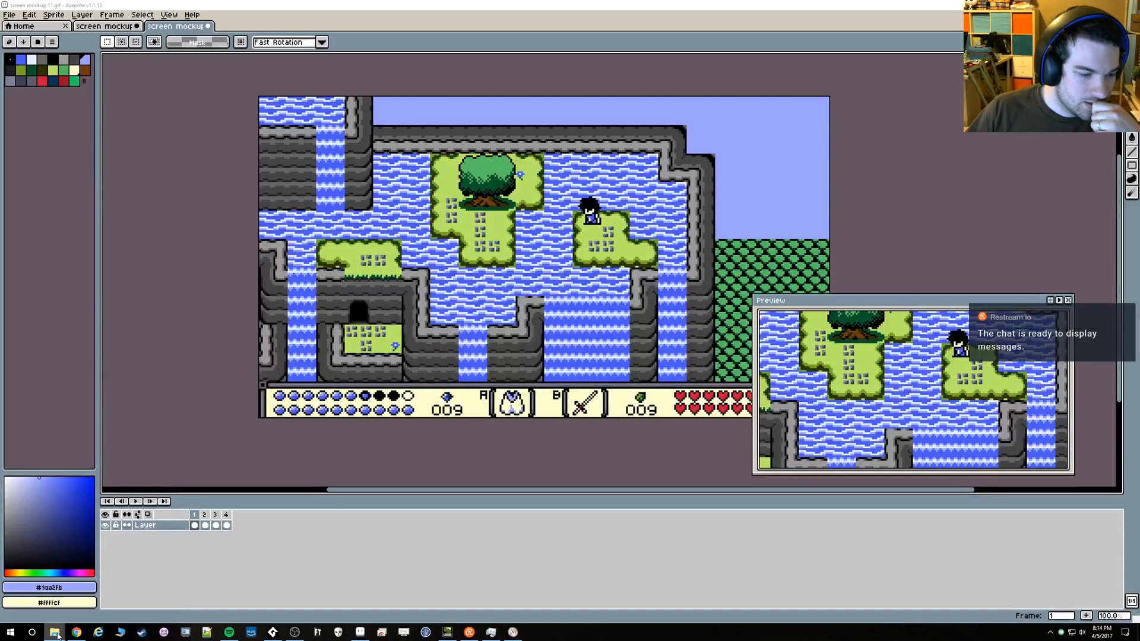
{"action": "right_click", "coordinate": [54, 632]}
{"action": "left_click", "coordinate": [47, 585]}
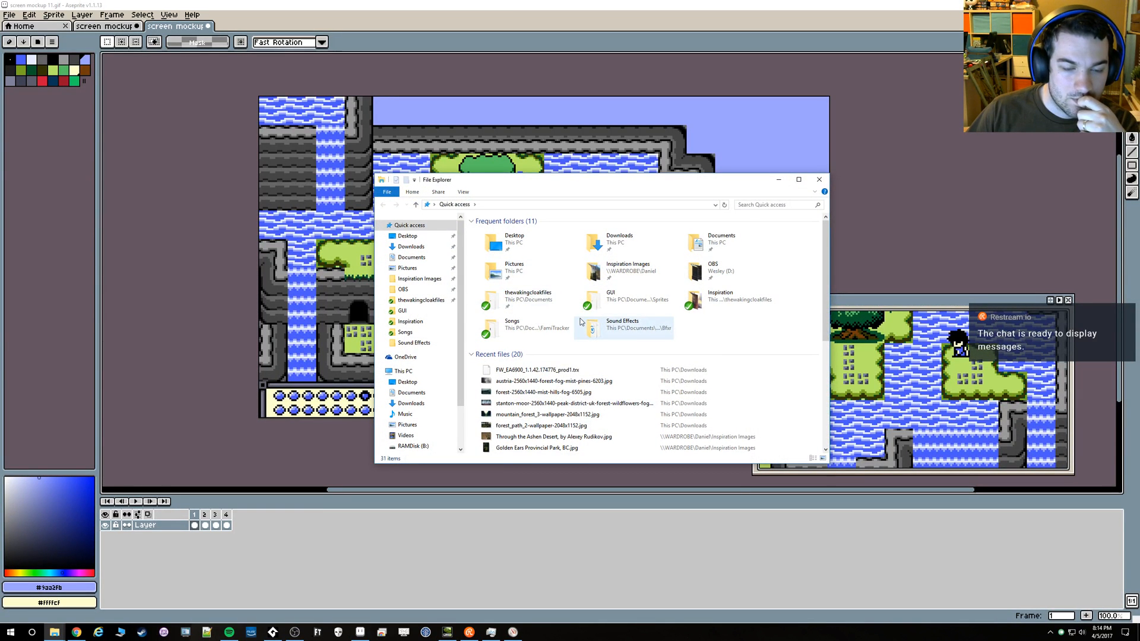
{"action": "double_click", "coordinate": [530, 306]}
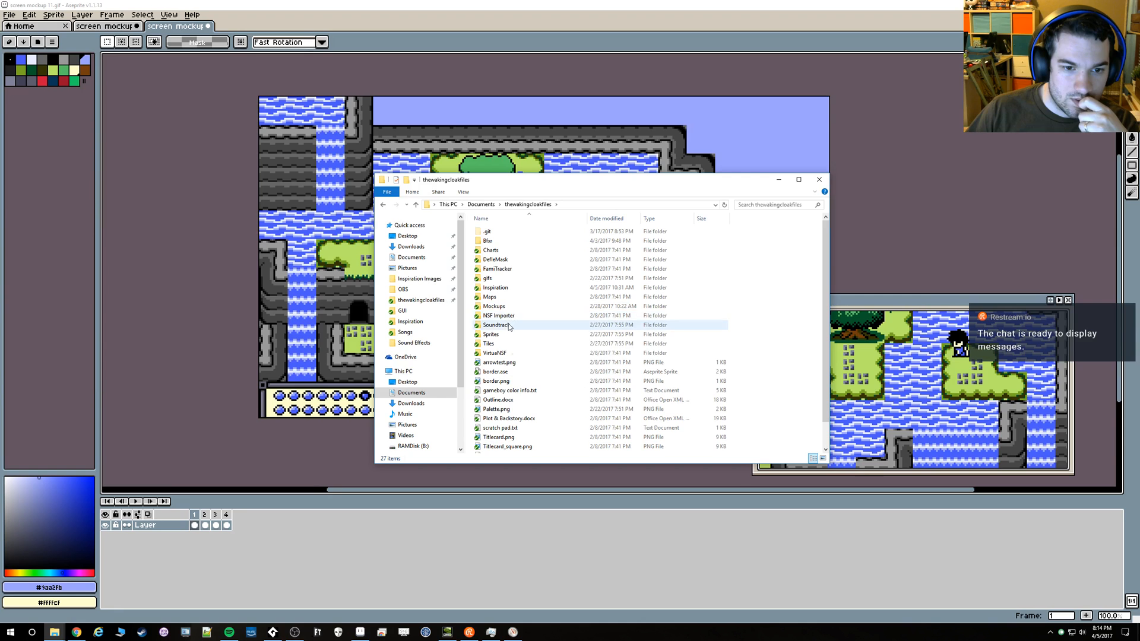
{"action": "double_click", "coordinate": [503, 289]}
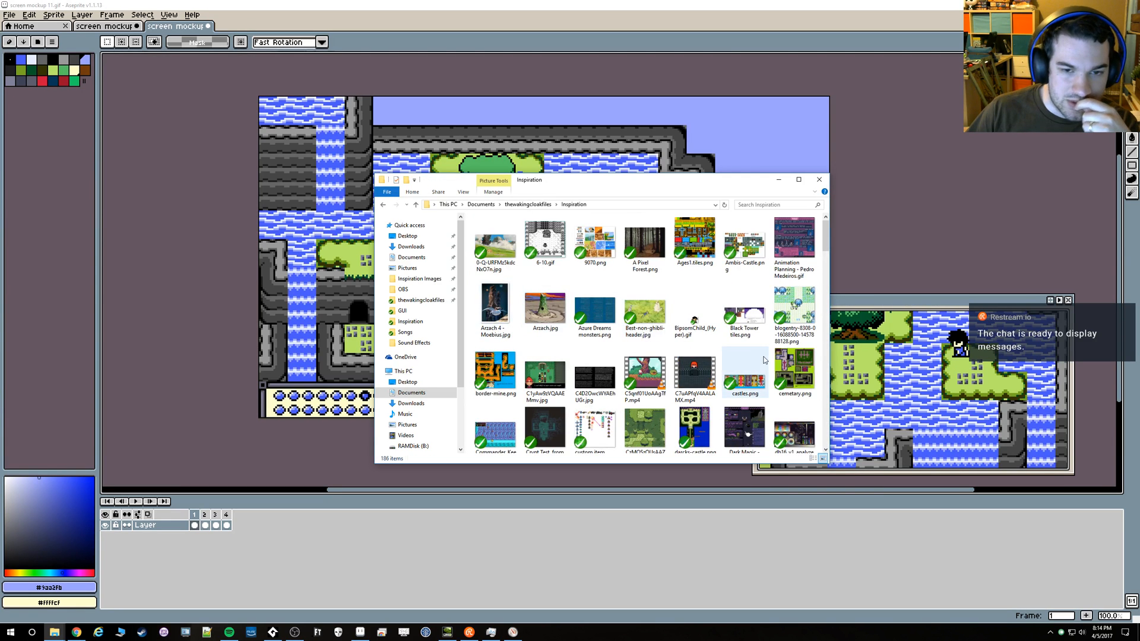
Browse the Inspiration folder's image thumbnails for dialogue box and font references
{"action": "scroll", "coordinate": [773, 356], "scroll_direction": "down", "scroll_amount": 4}
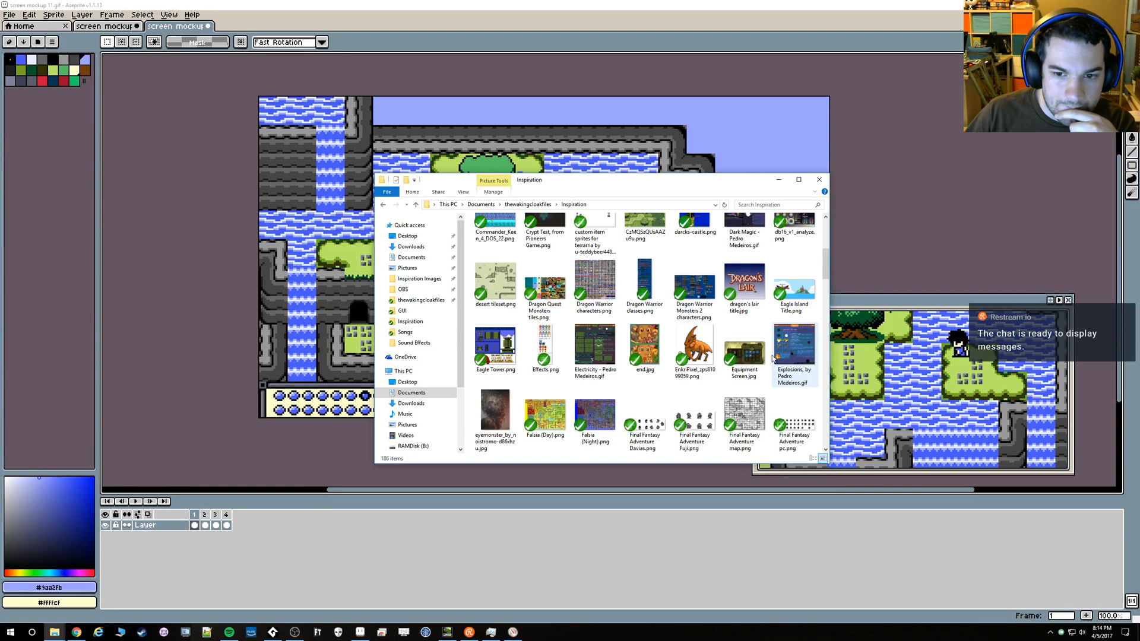
{"action": "scroll", "coordinate": [772, 357], "scroll_direction": "down", "scroll_amount": 3}
{"action": "scroll", "coordinate": [772, 356], "scroll_direction": "down", "scroll_amount": 3}
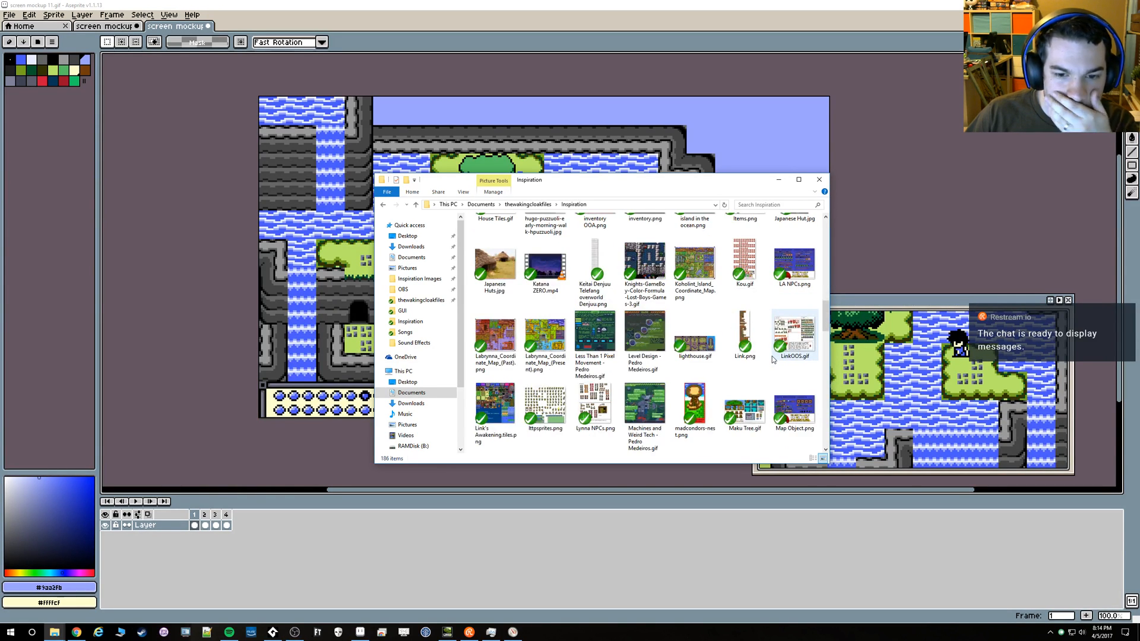
{"action": "scroll", "coordinate": [771, 356], "scroll_direction": "down", "scroll_amount": 2}
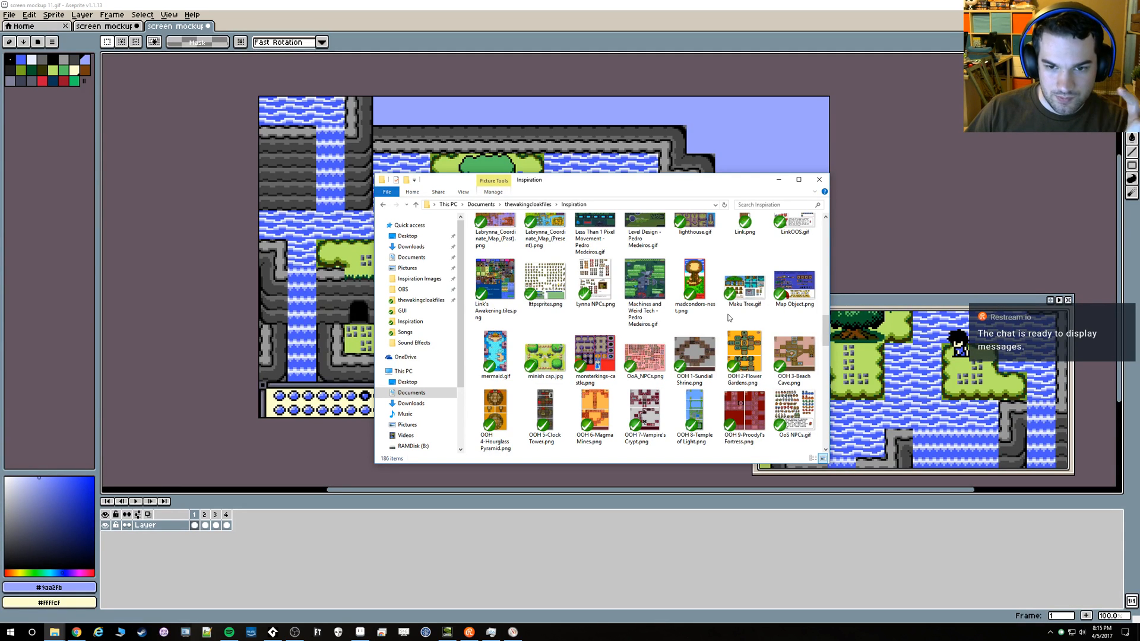
{"action": "scroll", "coordinate": [714, 312], "scroll_direction": "down", "scroll_amount": 2}
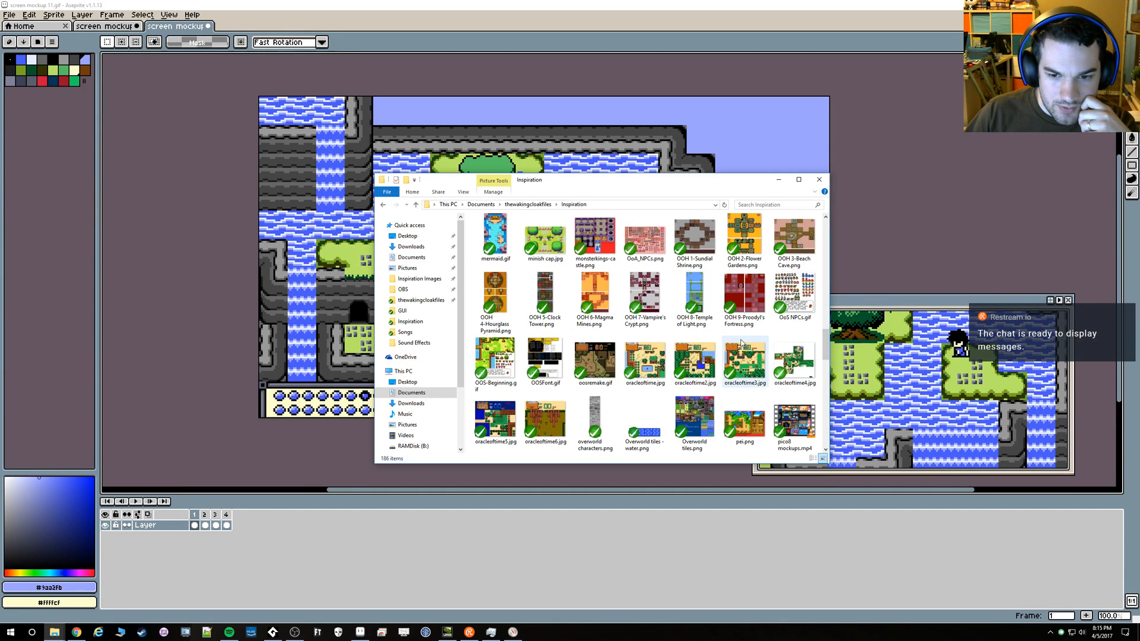
{"action": "scroll", "coordinate": [758, 371], "scroll_direction": "down", "scroll_amount": 4}
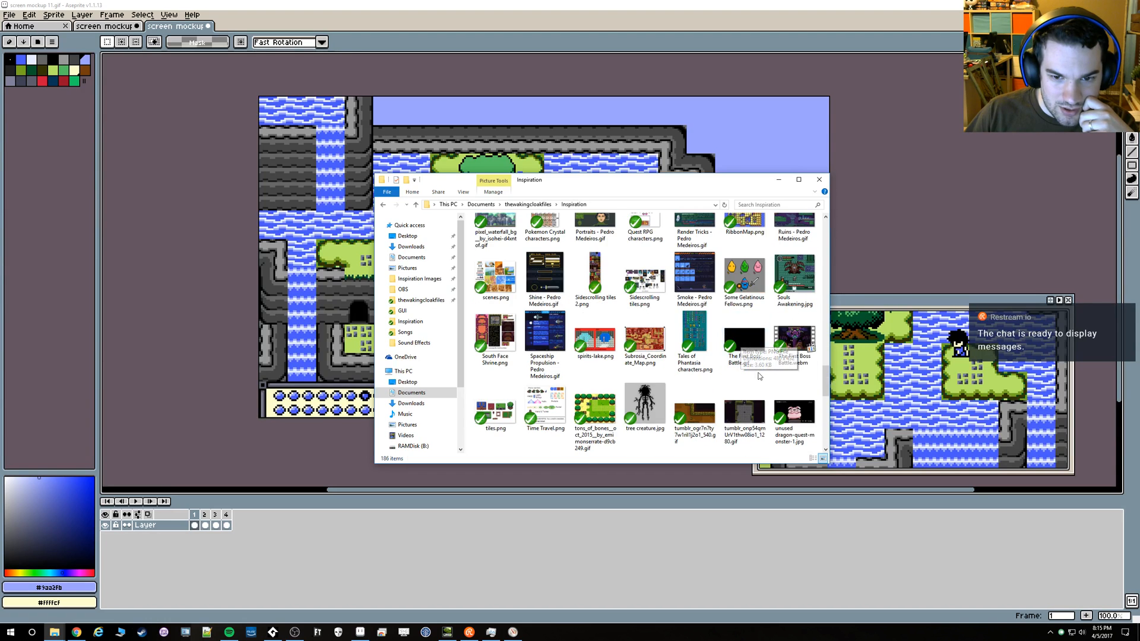
{"action": "scroll", "coordinate": [761, 378], "scroll_direction": "down", "scroll_amount": 2}
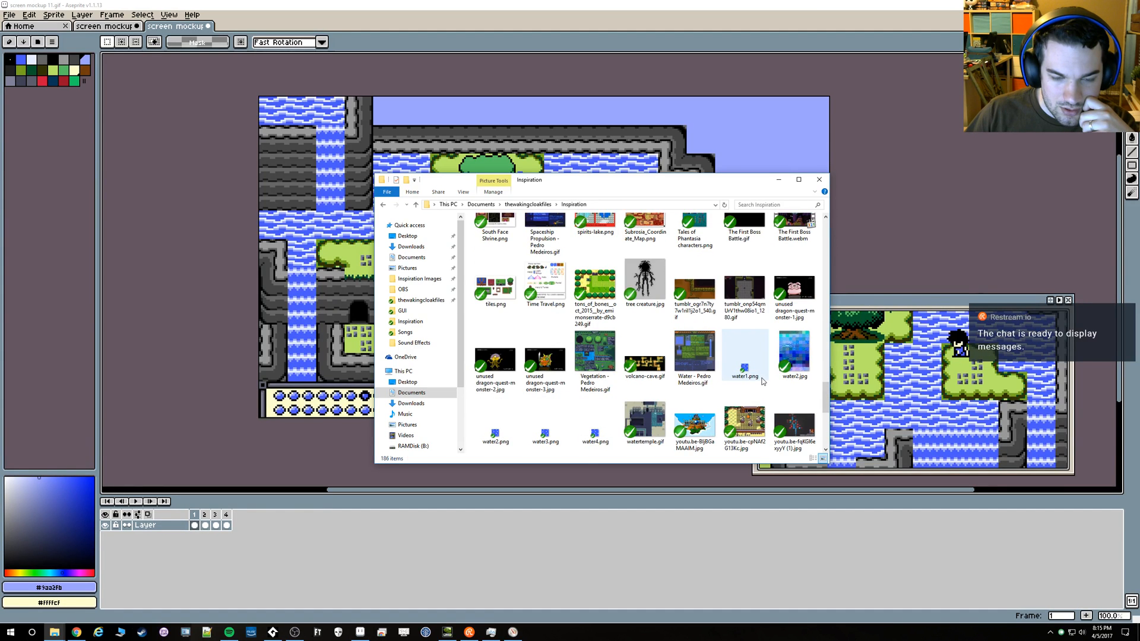
{"action": "scroll", "coordinate": [765, 381], "scroll_direction": "down", "scroll_amount": 2}
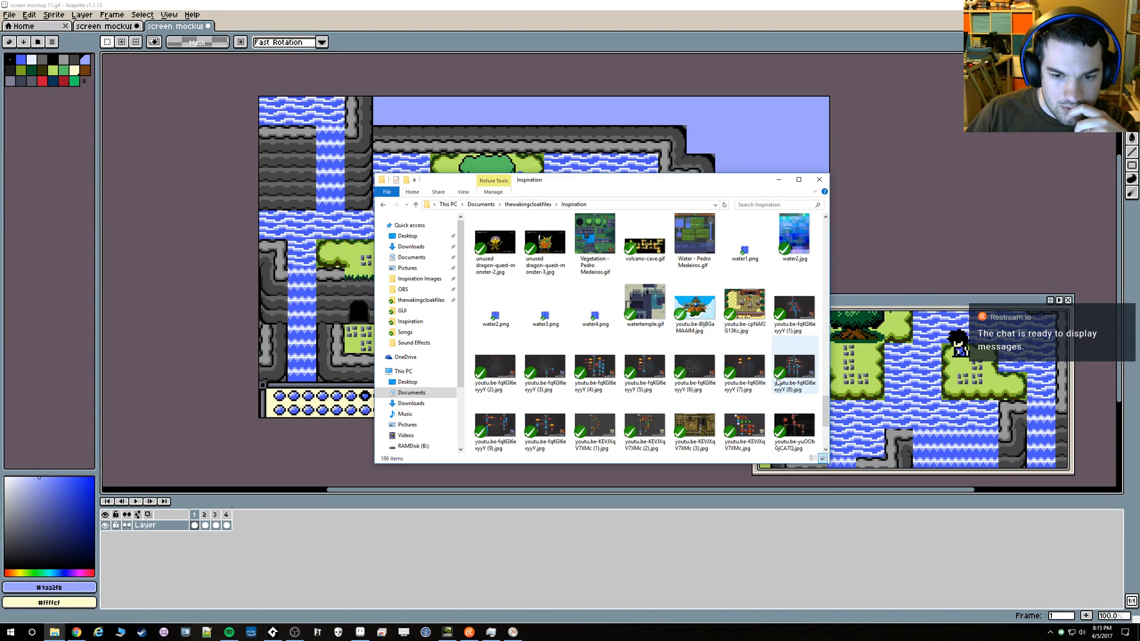
{"action": "scroll", "coordinate": [776, 382], "scroll_direction": "down", "scroll_amount": 2}
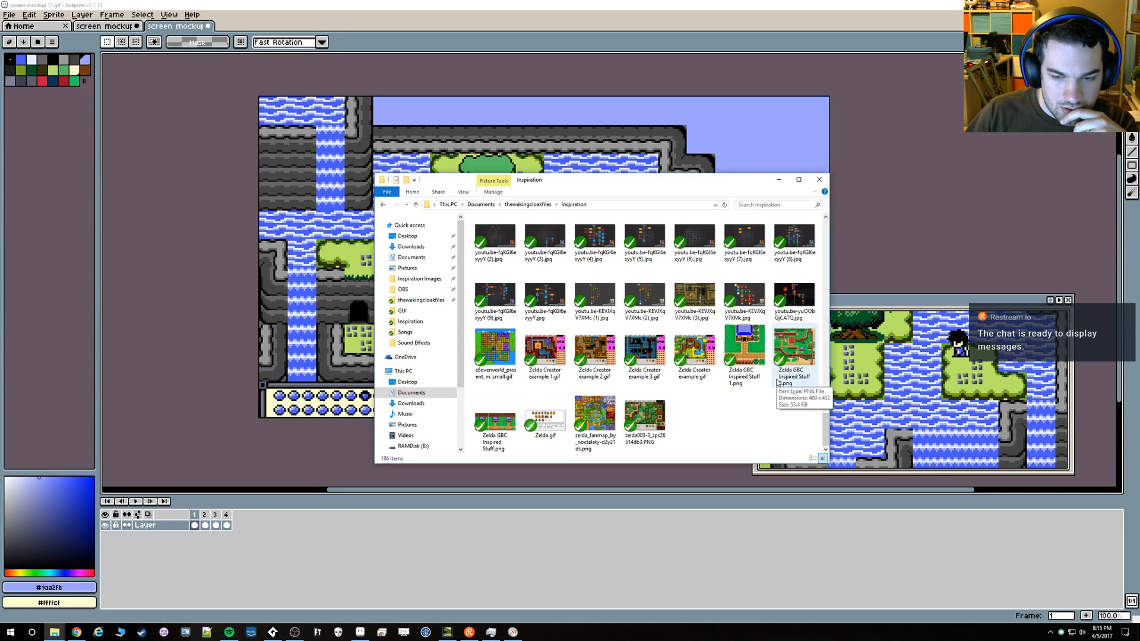
{"action": "scroll", "coordinate": [776, 383], "scroll_direction": "up", "scroll_amount": 2}
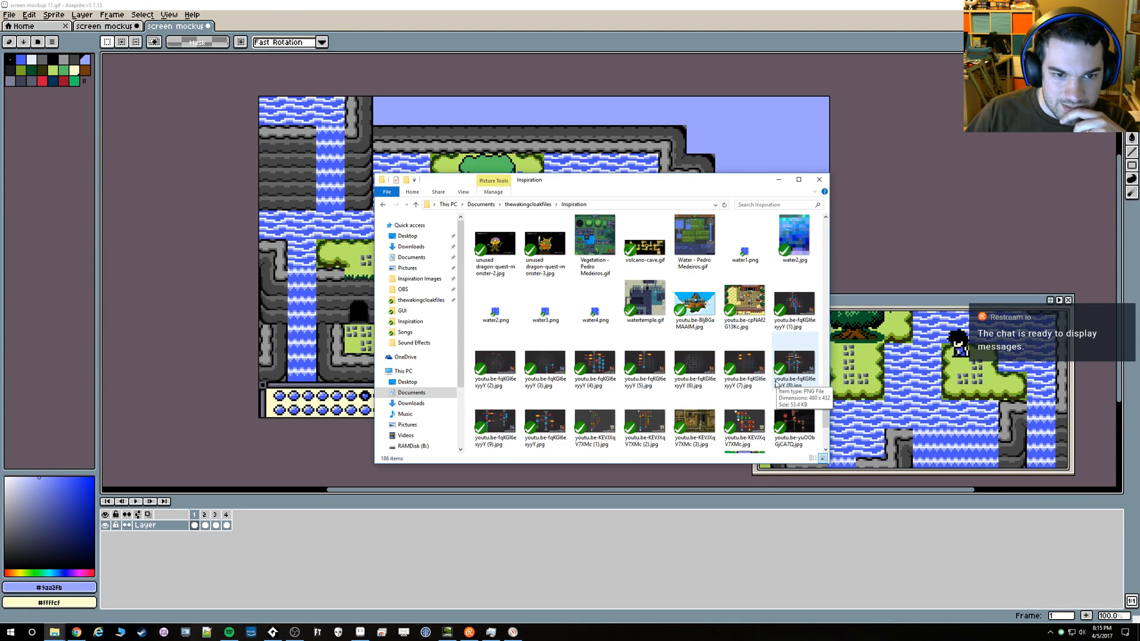
{"action": "scroll", "coordinate": [777, 383], "scroll_direction": "up", "scroll_amount": 2}
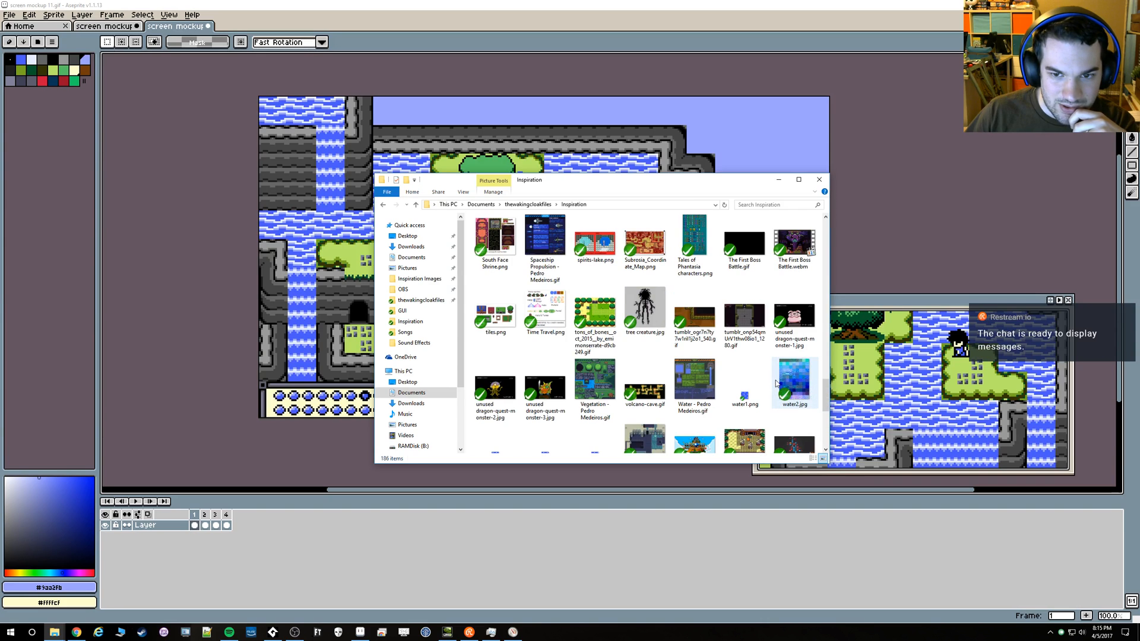
{"action": "scroll", "coordinate": [777, 383], "scroll_direction": "up", "scroll_amount": 2}
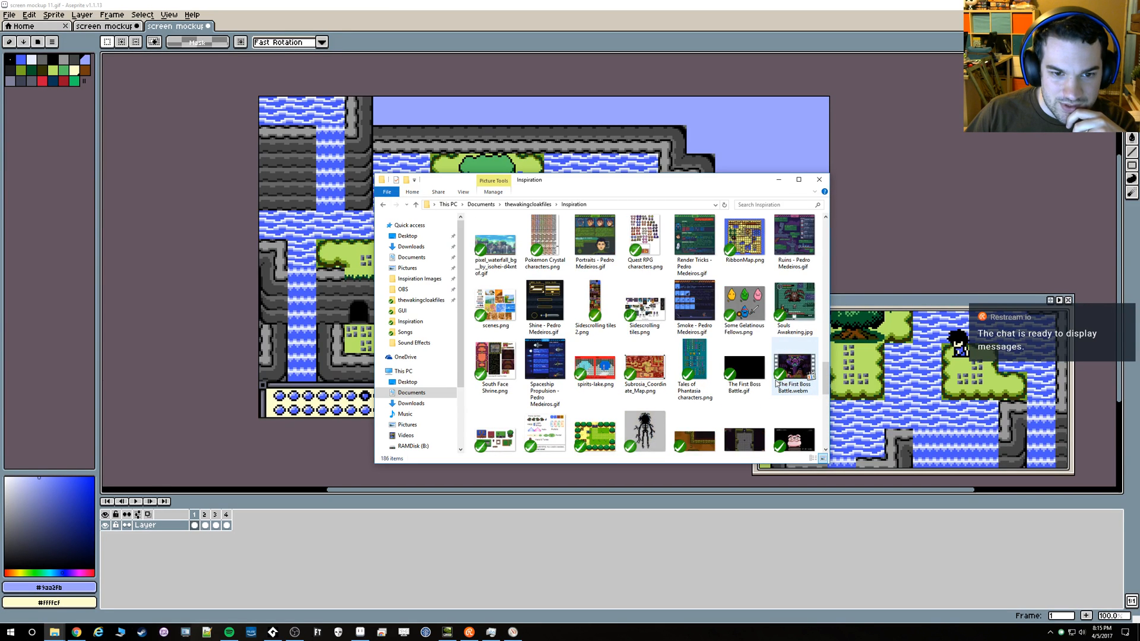
{"action": "scroll", "coordinate": [776, 383], "scroll_direction": "up", "scroll_amount": 2}
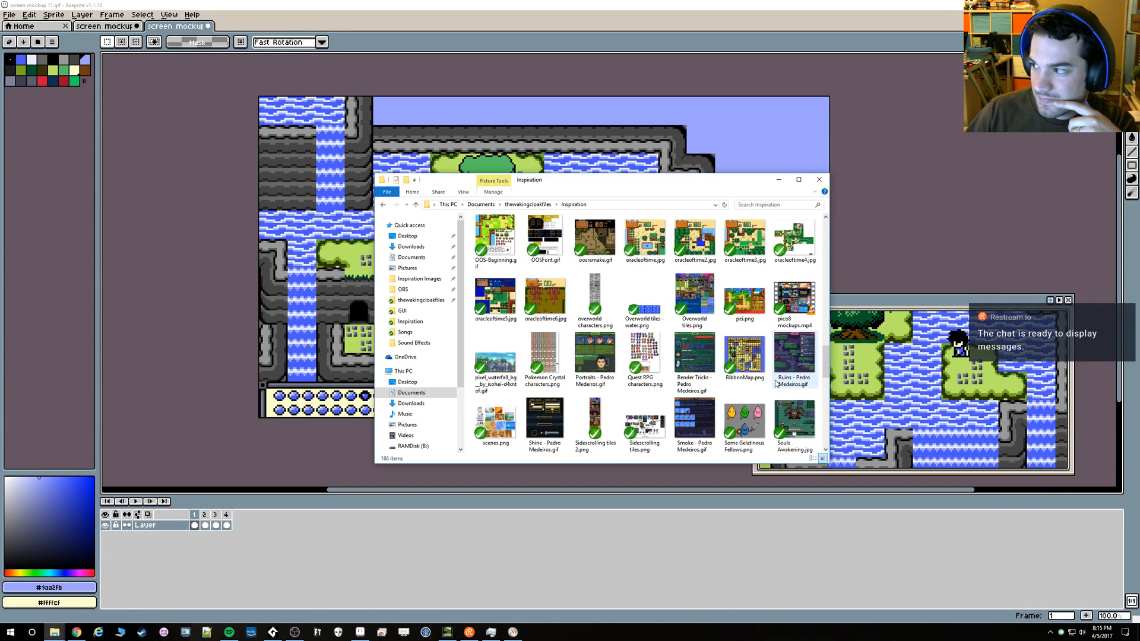
{"action": "scroll", "coordinate": [777, 383], "scroll_direction": "up", "scroll_amount": 2}
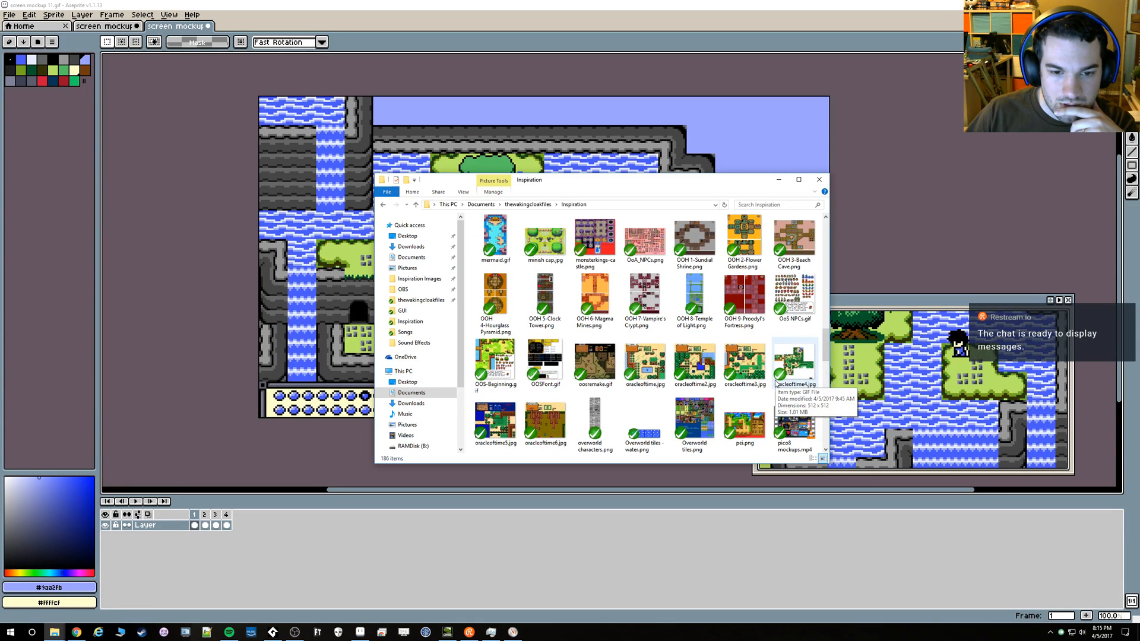
{"action": "scroll", "coordinate": [777, 383], "scroll_direction": "up", "scroll_amount": 2}
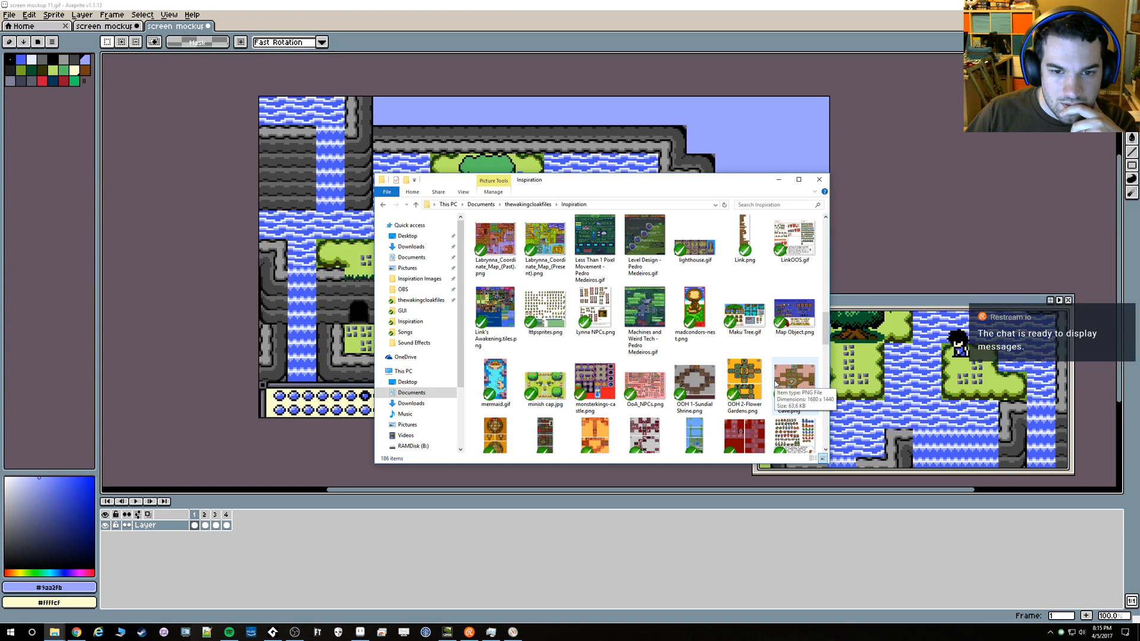
{"action": "scroll", "coordinate": [775, 384], "scroll_direction": "up", "scroll_amount": 2}
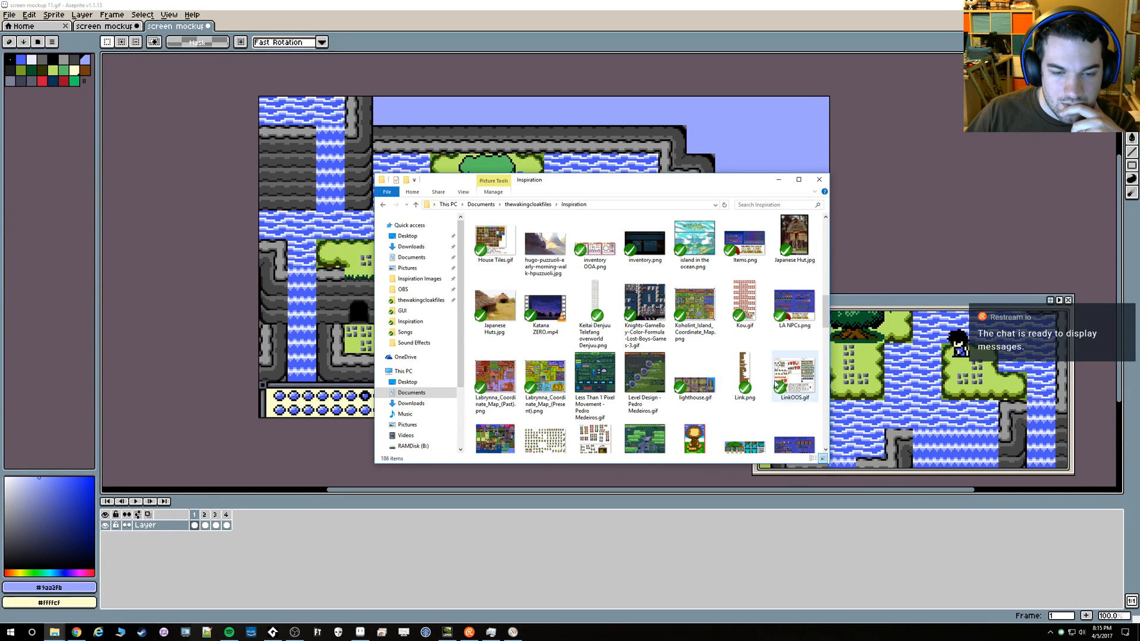
{"action": "scroll", "coordinate": [775, 384], "scroll_direction": "up", "scroll_amount": 2}
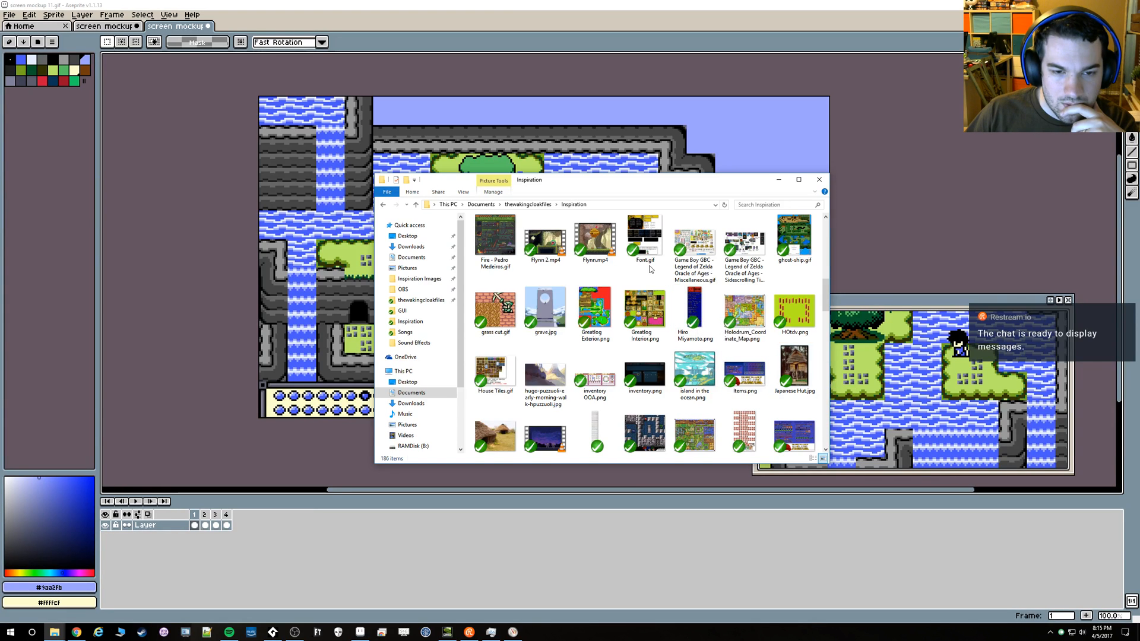
View the Font.gif reference for the Oracle of Seasons lettering and text boxes, closing the image when done
{"action": "left_click", "coordinate": [637, 248]}
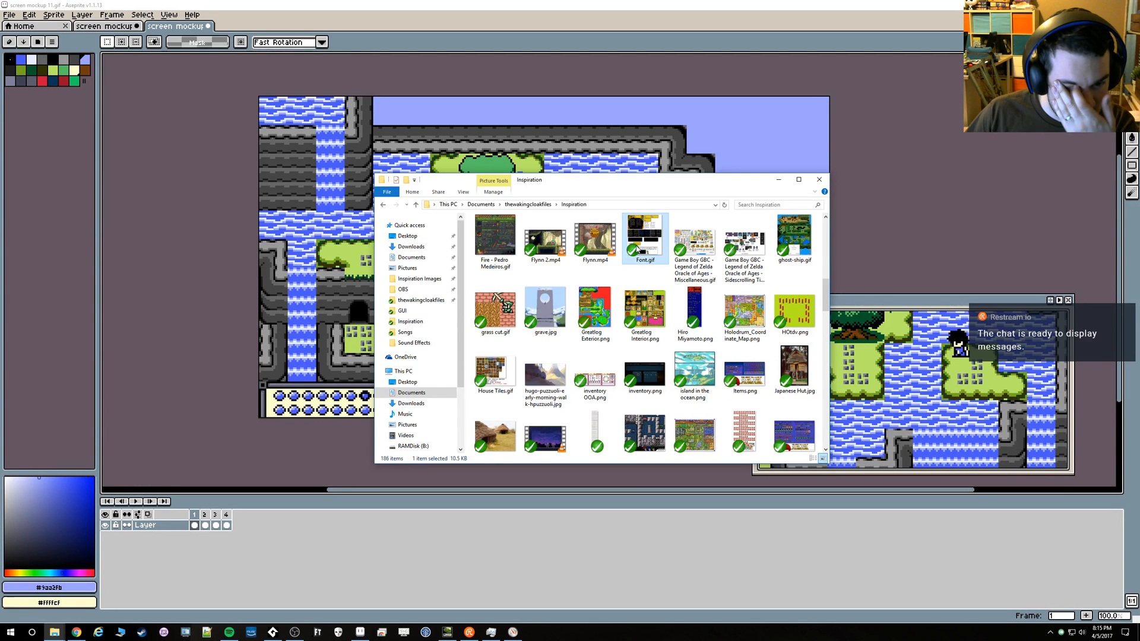
{"action": "double_click", "coordinate": [637, 248]}
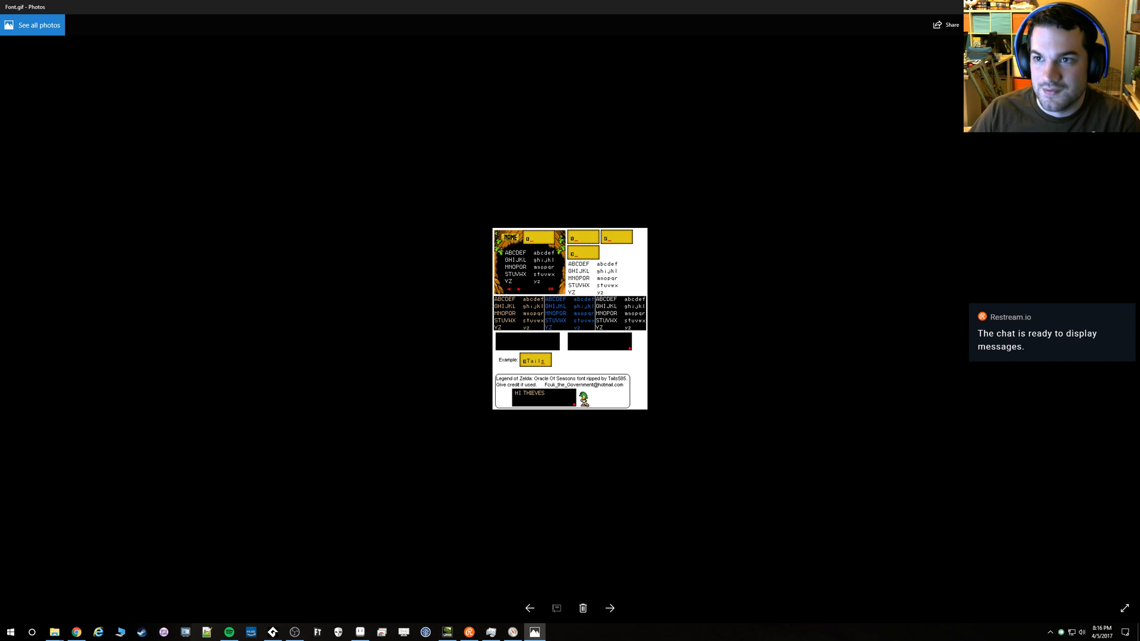
{"action": "key", "text": "alt+F4"}
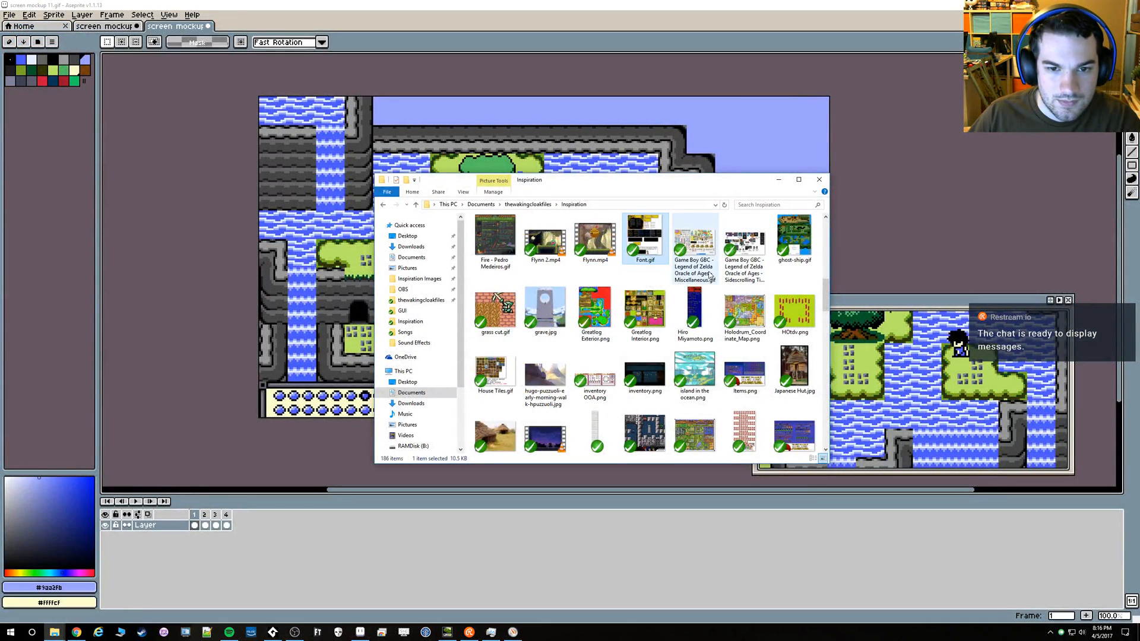
View the green forest gate JPG in the Inspiration folder to examine its dialogue box with a character portrait, closing it when done
{"action": "scroll", "coordinate": [742, 306], "scroll_direction": "up", "scroll_amount": 3}
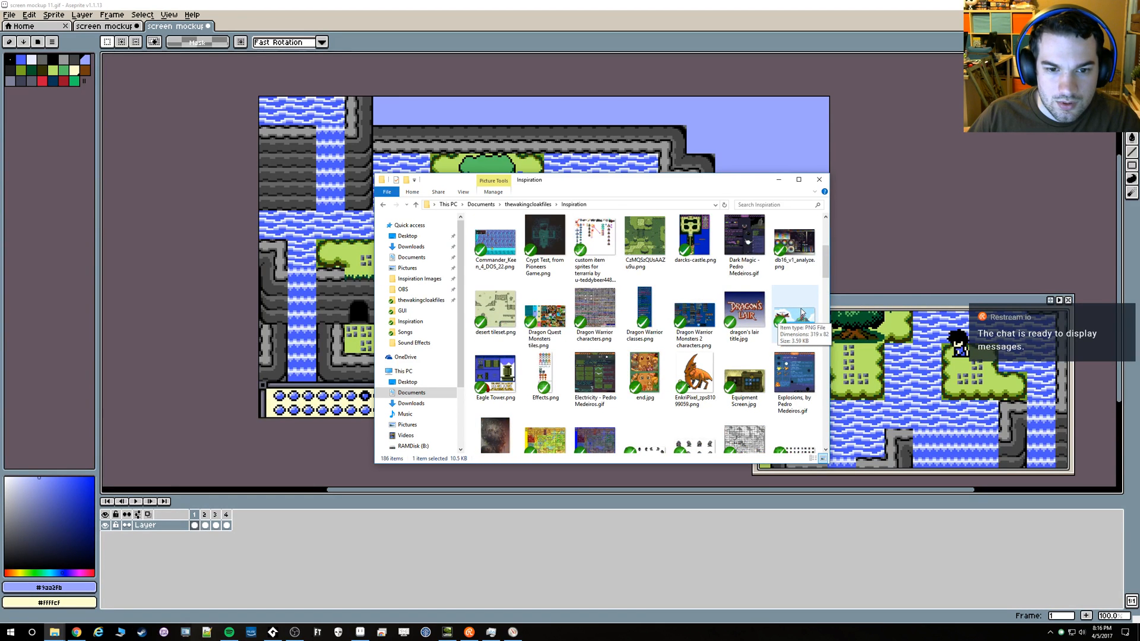
{"action": "scroll", "coordinate": [801, 313], "scroll_direction": "up", "scroll_amount": 2}
{"action": "scroll", "coordinate": [801, 312], "scroll_direction": "up", "scroll_amount": 1}
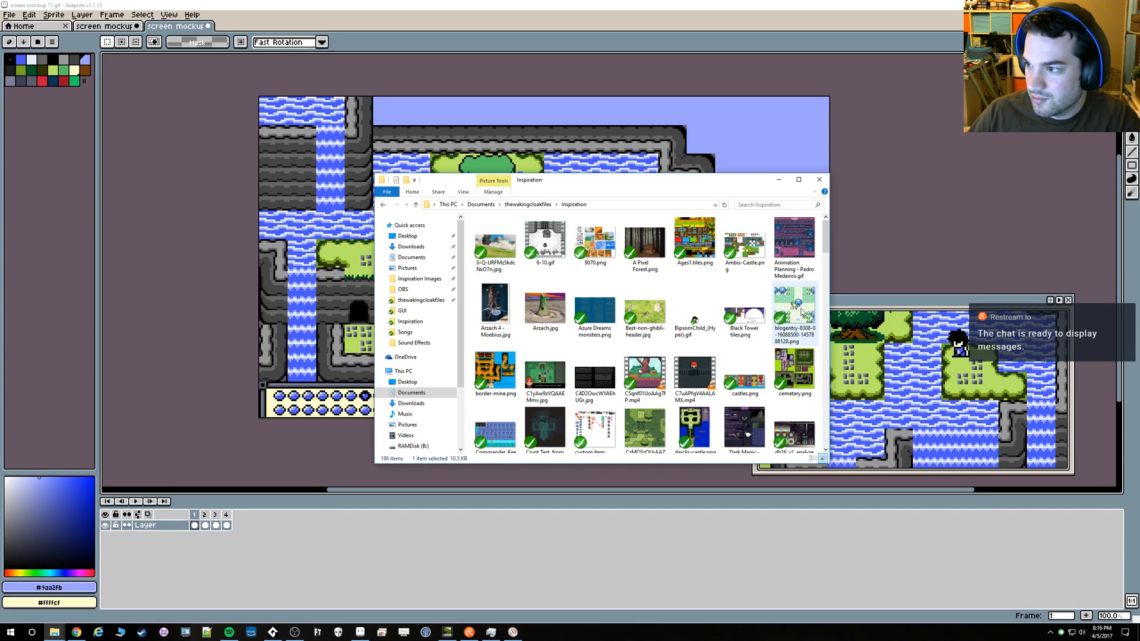
{"action": "mouse_move", "coordinate": [784, 305]}
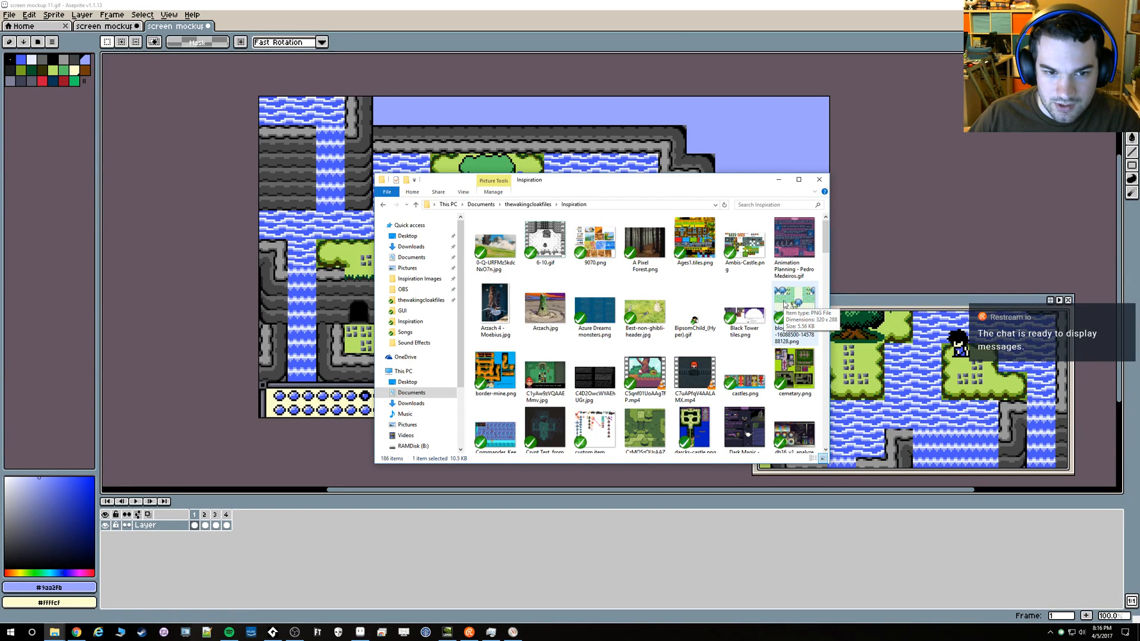
{"action": "double_click", "coordinate": [564, 370]}
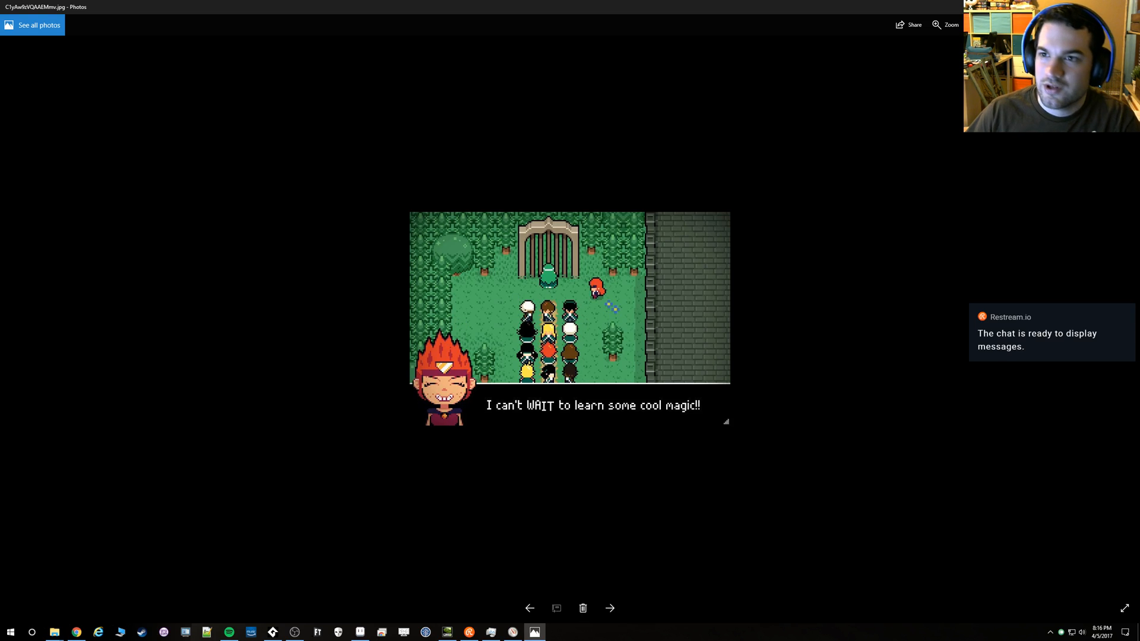
{"action": "left_click", "coordinate": [1126, 7]}
Switch to Chrome and examine the dialogue boxes in the Zelda screenshots, closing the first two images
{"action": "key", "text": "alt+Tab"}
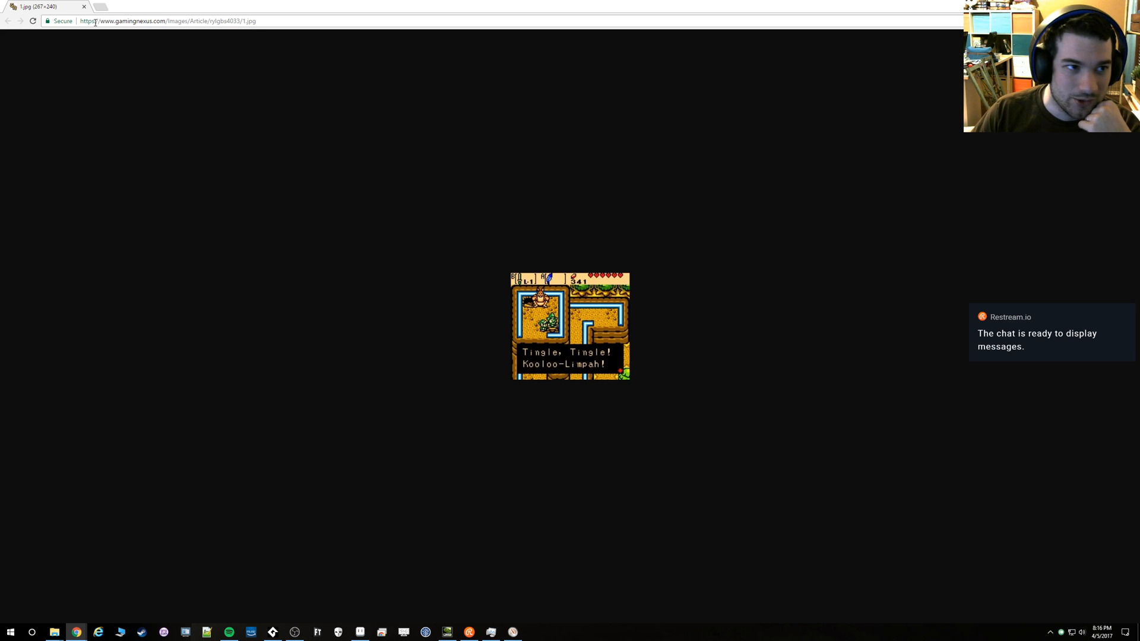
{"action": "left_click", "coordinate": [83, 8]}
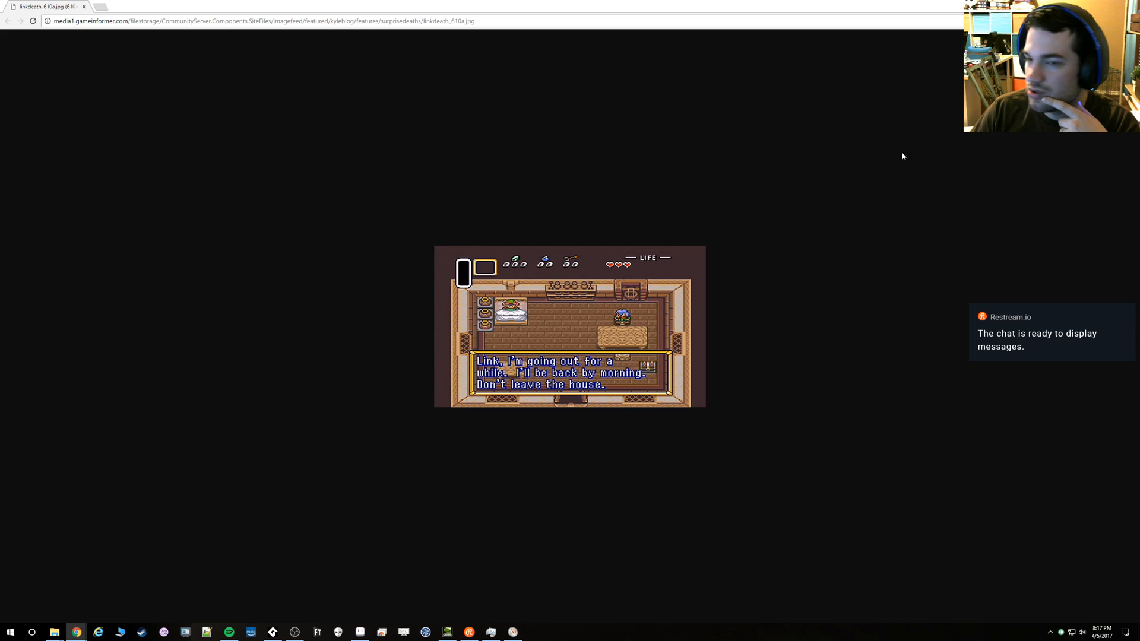
{"action": "left_click", "coordinate": [84, 7]}
{"action": "left_click_drag", "start_coordinate": [1139, 230], "coordinate": [447, 1]}
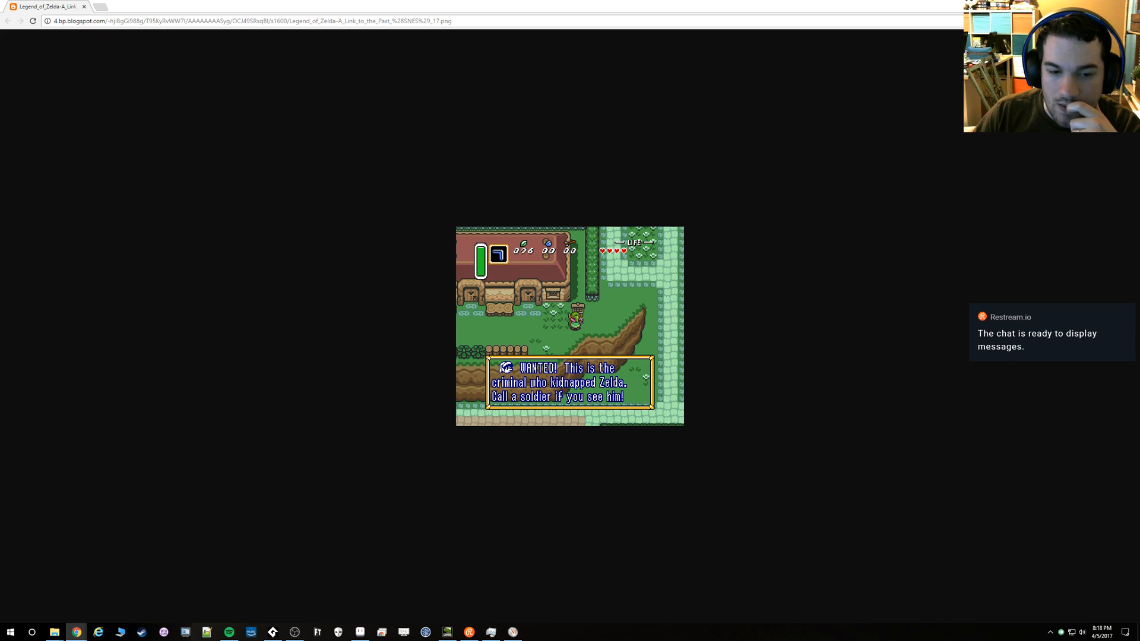
Switch to Aseprite, compare the two open mockups, and save screen mockup 11.gif with Animation Loop enabled, then play it
{"action": "key", "text": "alt+Tab"}
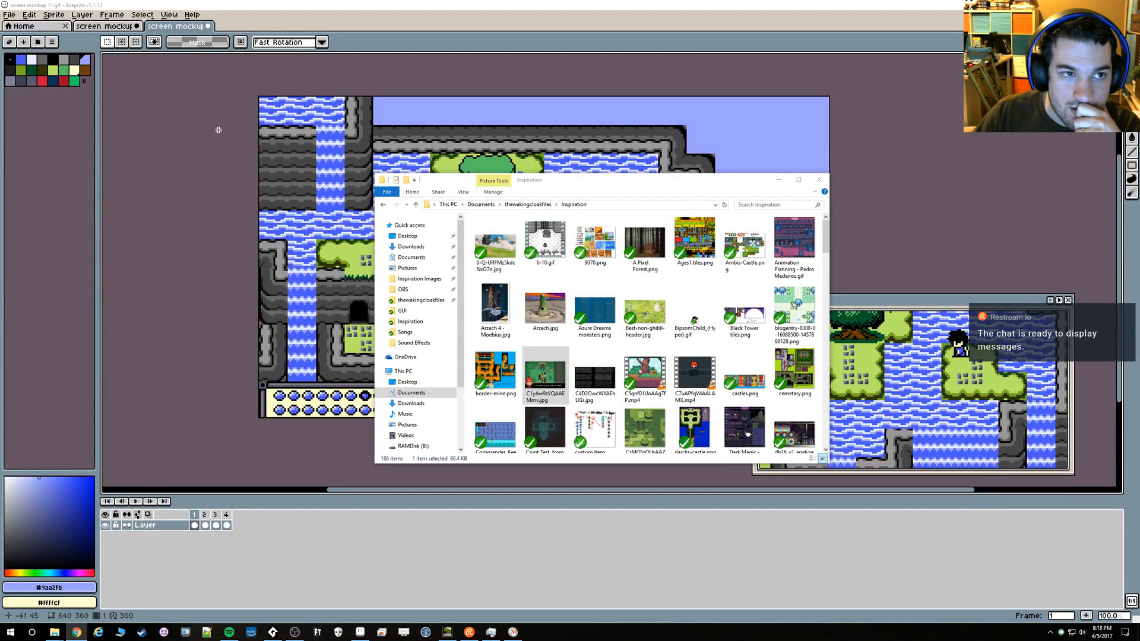
{"action": "left_click", "coordinate": [110, 28]}
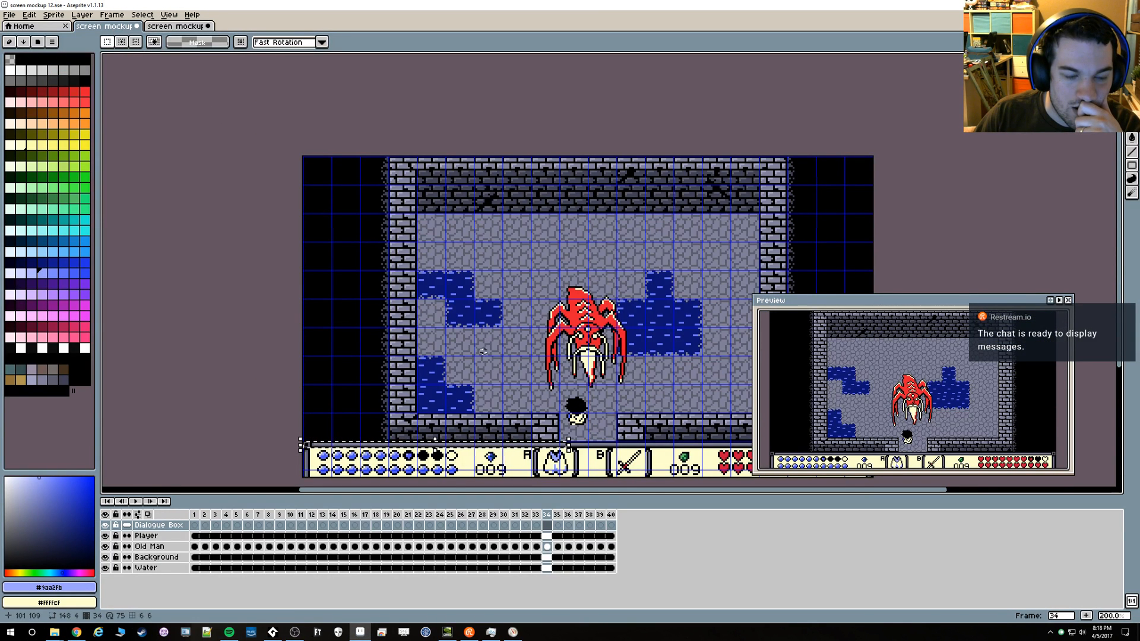
{"action": "left_click_drag", "start_coordinate": [194, 287], "coordinate": [142, 266]}
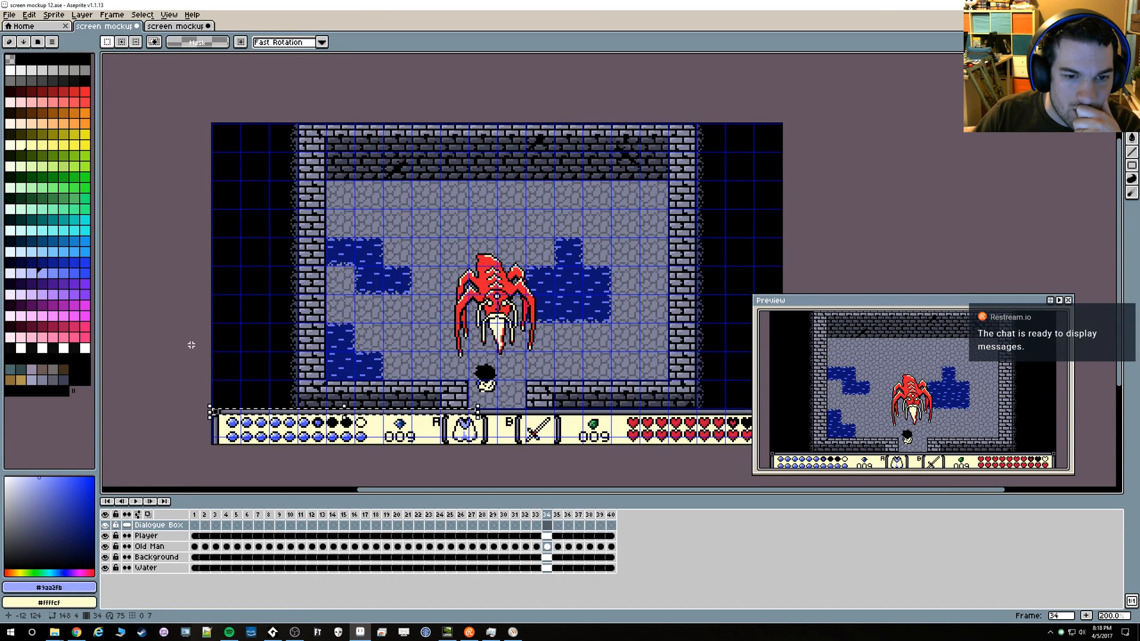
{"action": "left_click", "coordinate": [149, 27]}
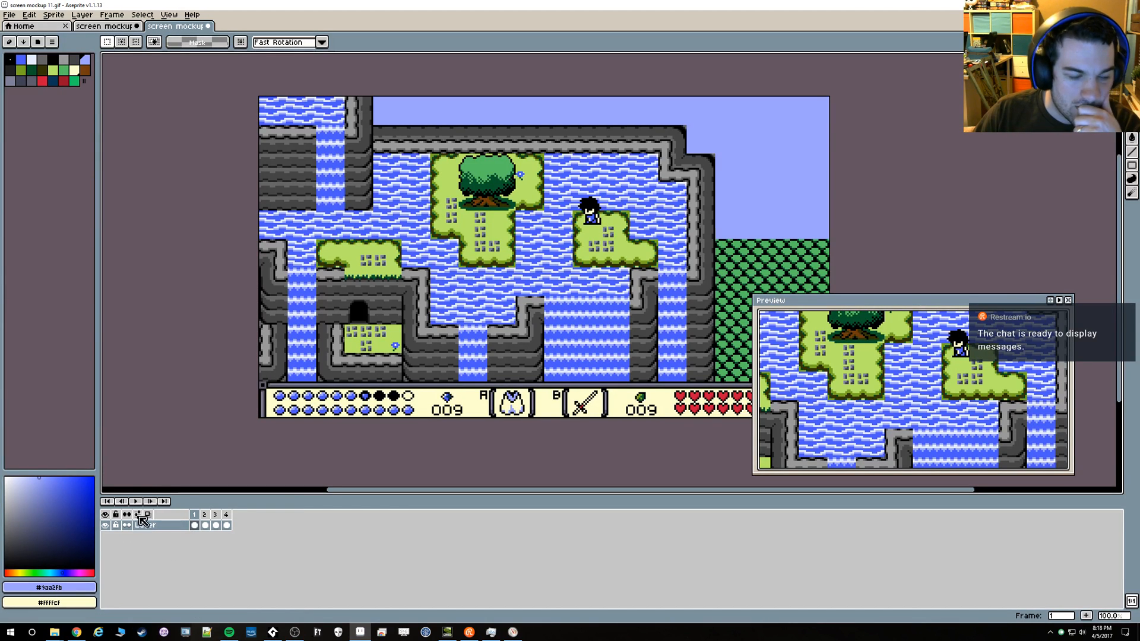
{"action": "key", "text": "ctrl+s"}
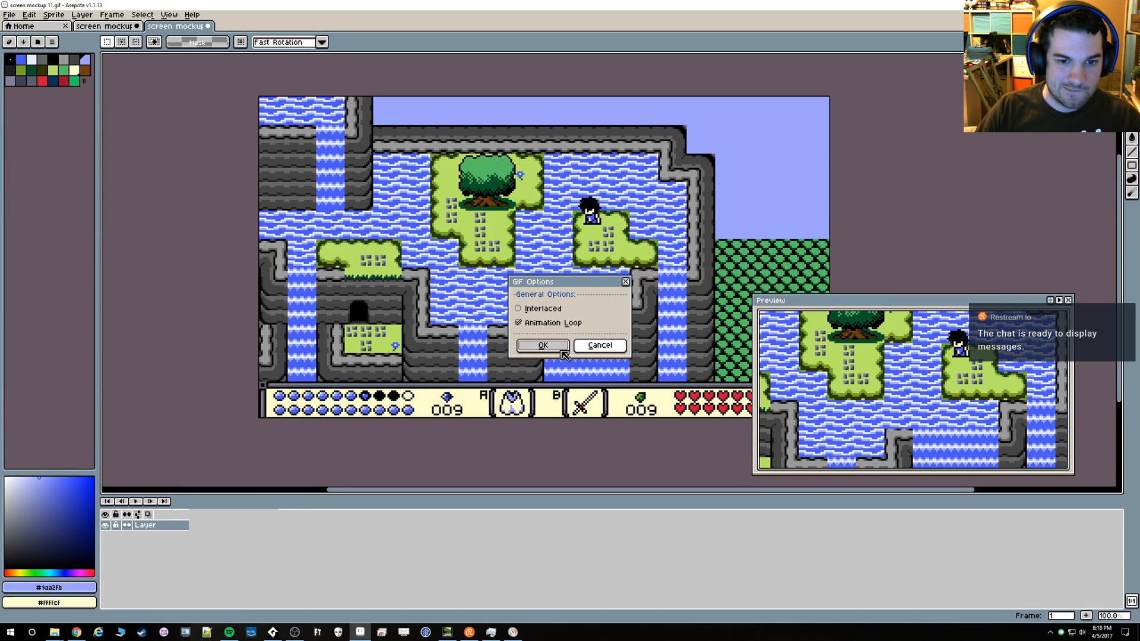
{"action": "key", "text": "Return"}
{"action": "key", "text": "Return"}
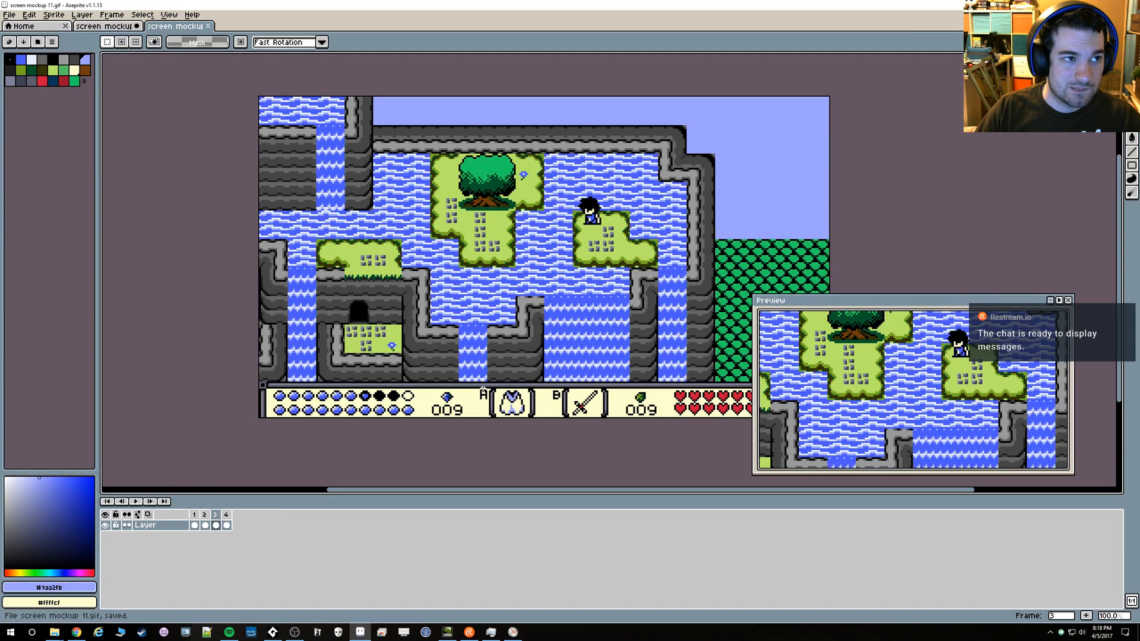
{"action": "key", "text": "Return"}
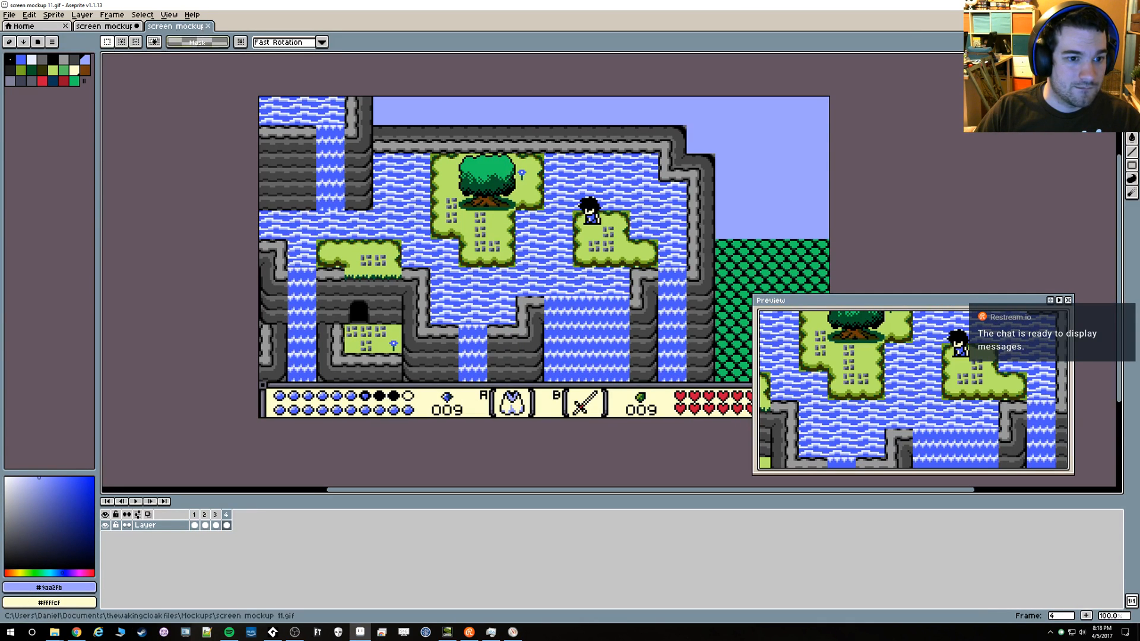
Open screen mockup 11.ase from the Mockups folder
{"action": "left_click", "coordinate": [328, 226]}
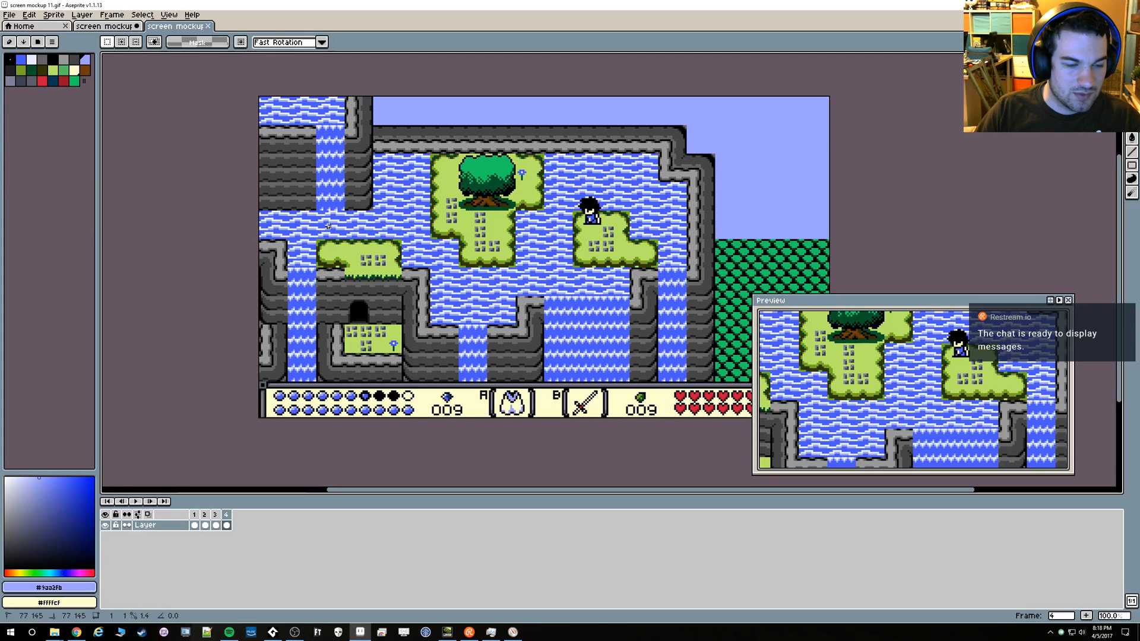
{"action": "scroll", "coordinate": [327, 225], "scroll_direction": "up", "scroll_amount": 5}
{"action": "key", "text": "b"}
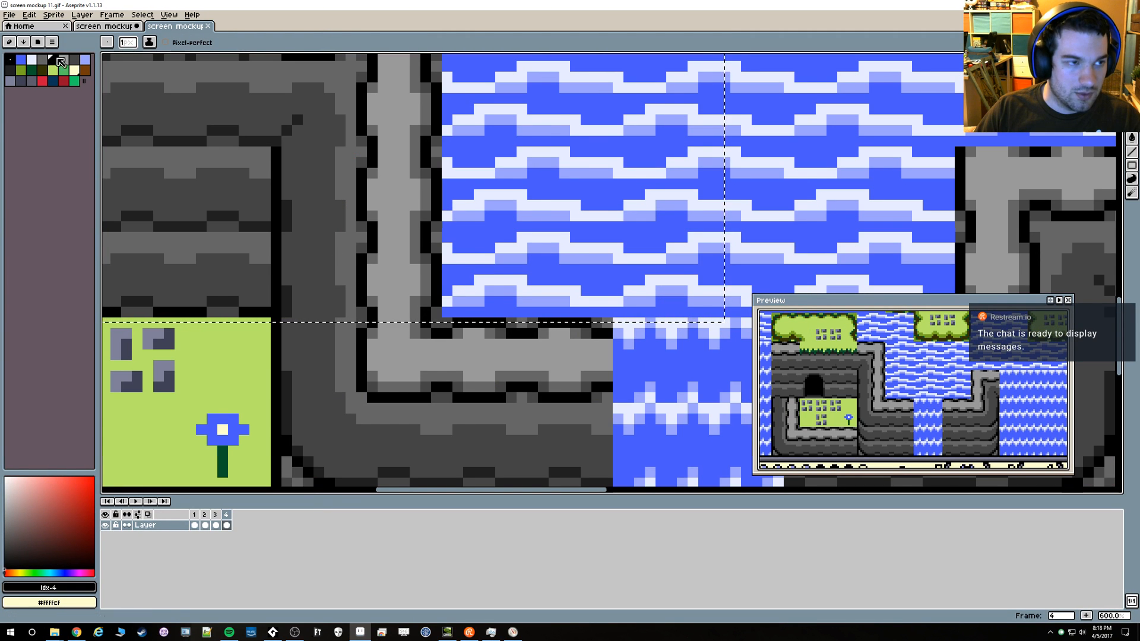
{"action": "left_click", "coordinate": [9, 14]}
{"action": "left_click", "coordinate": [46, 43]}
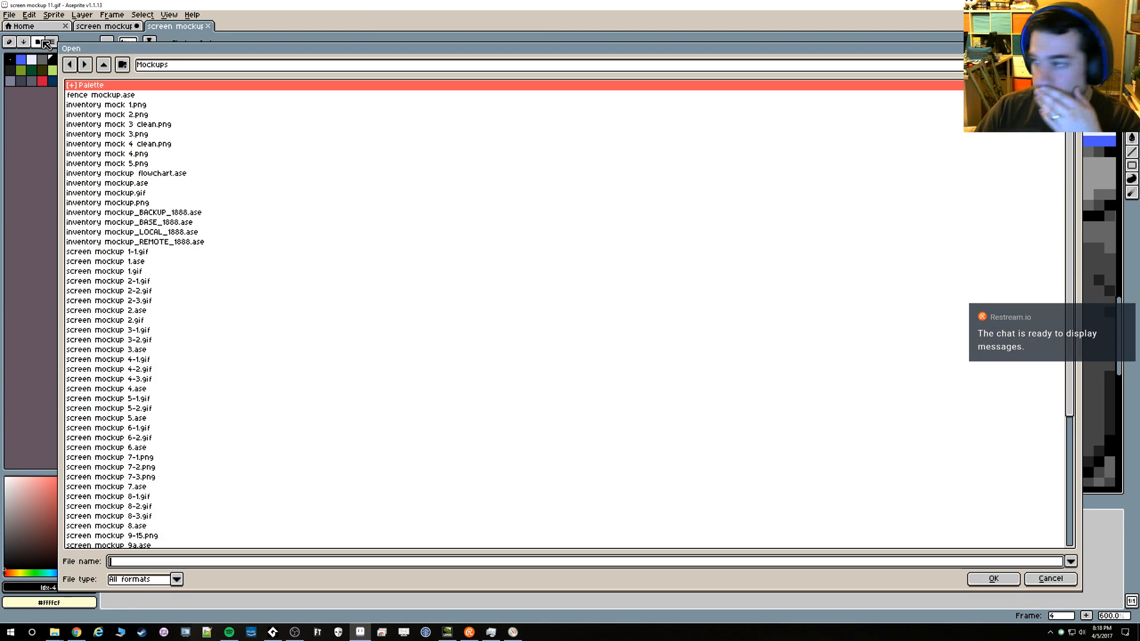
{"action": "scroll", "coordinate": [162, 258], "scroll_direction": "down", "scroll_amount": 6}
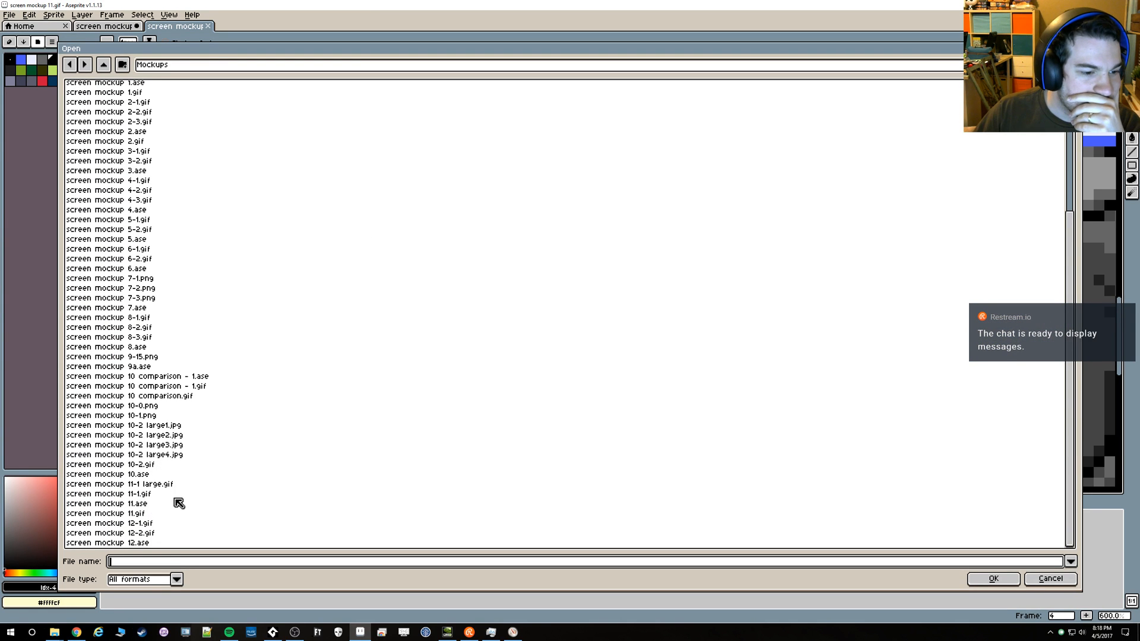
{"action": "left_click", "coordinate": [146, 504]}
{"action": "double_click", "coordinate": [144, 505]}
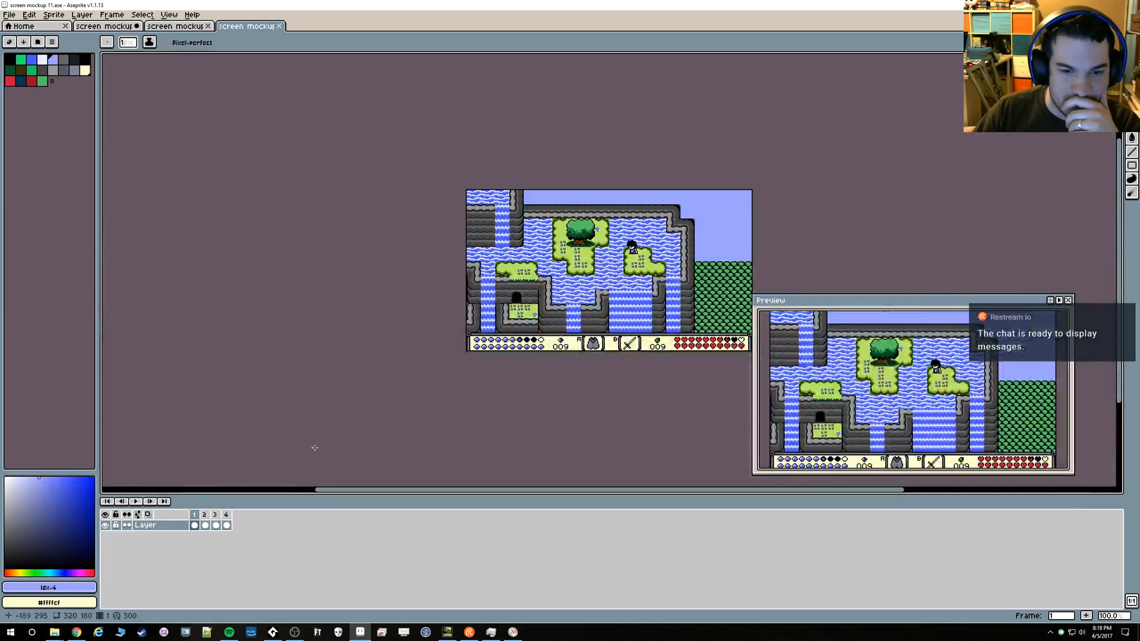
Sample the grey of the cloak icon in slot A of the status bar
{"action": "scroll", "coordinate": [597, 344], "scroll_direction": "up", "scroll_amount": 2}
{"action": "scroll", "coordinate": [597, 344], "scroll_direction": "down", "scroll_amount": 1}
{"action": "left_click_drag", "start_coordinate": [535, 307], "coordinate": [522, 351]}
{"action": "scroll", "coordinate": [526, 389], "scroll_direction": "up", "scroll_amount": 3}
{"action": "scroll", "coordinate": [530, 389], "scroll_direction": "down", "scroll_amount": 2}
{"action": "scroll", "coordinate": [563, 386], "scroll_direction": "up", "scroll_amount": 1}
{"action": "key", "text": "i"}
{"action": "left_click", "coordinate": [592, 376]}
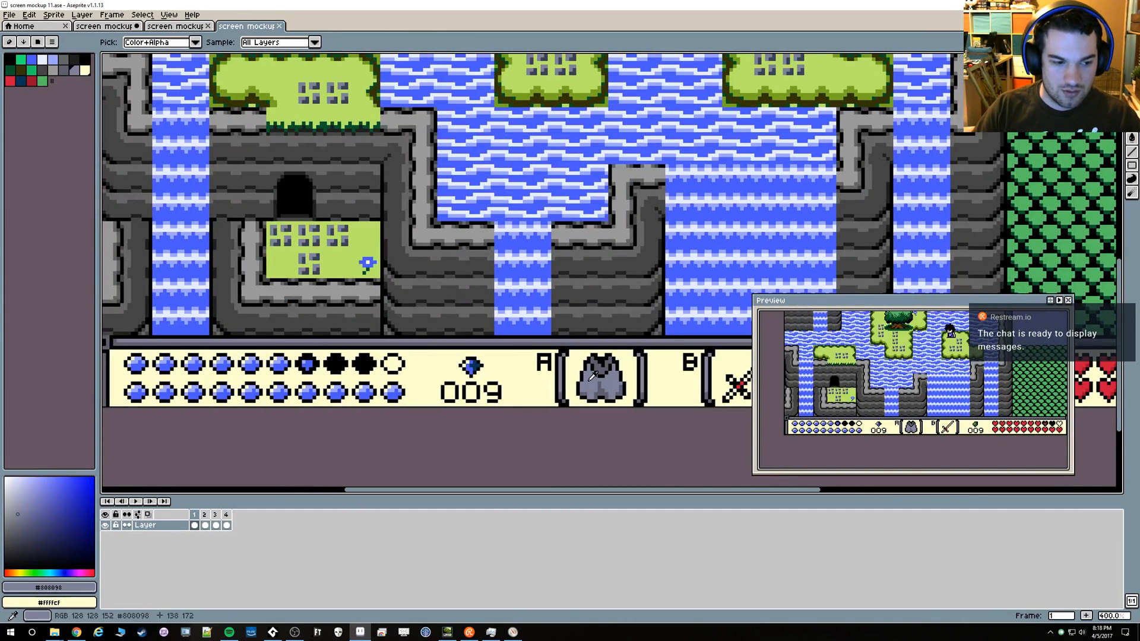
Close screen mockup 11.gif and bring up screen mockup 12 to check its cloak icon colours
{"action": "key", "text": "ctrl+Tab"}
{"action": "key", "text": "ctrl+Tab"}
{"action": "key", "text": "ctrl+Tab"}
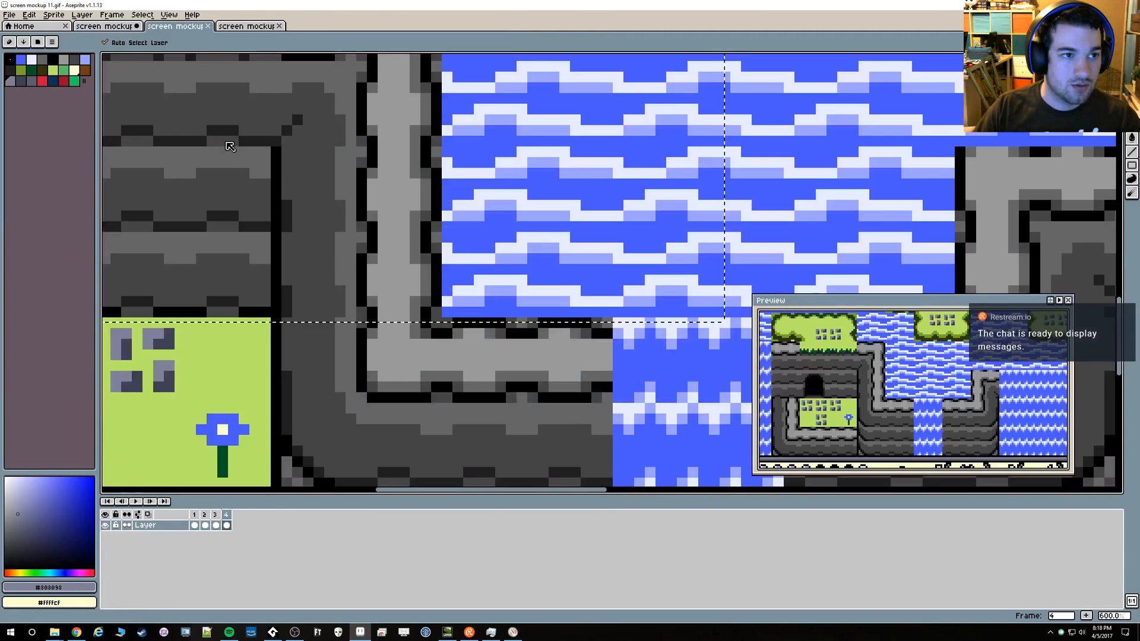
{"action": "key", "text": "ctrl+w"}
{"action": "key", "text": "ctrl+shift+Tab"}
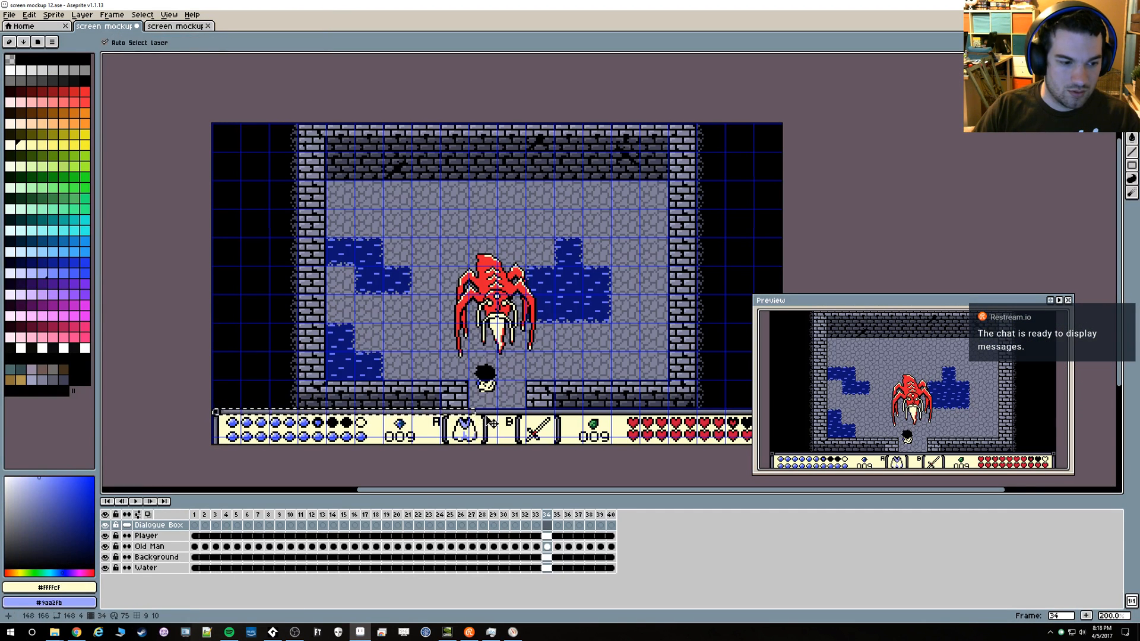
Recolour the cloak icon in slot A of screen mockup 11.ase on frame 1 with fills of #ffffcf and #9aa2fb
{"action": "key", "text": "ctrl+Tab"}
{"action": "key", "text": "g"}
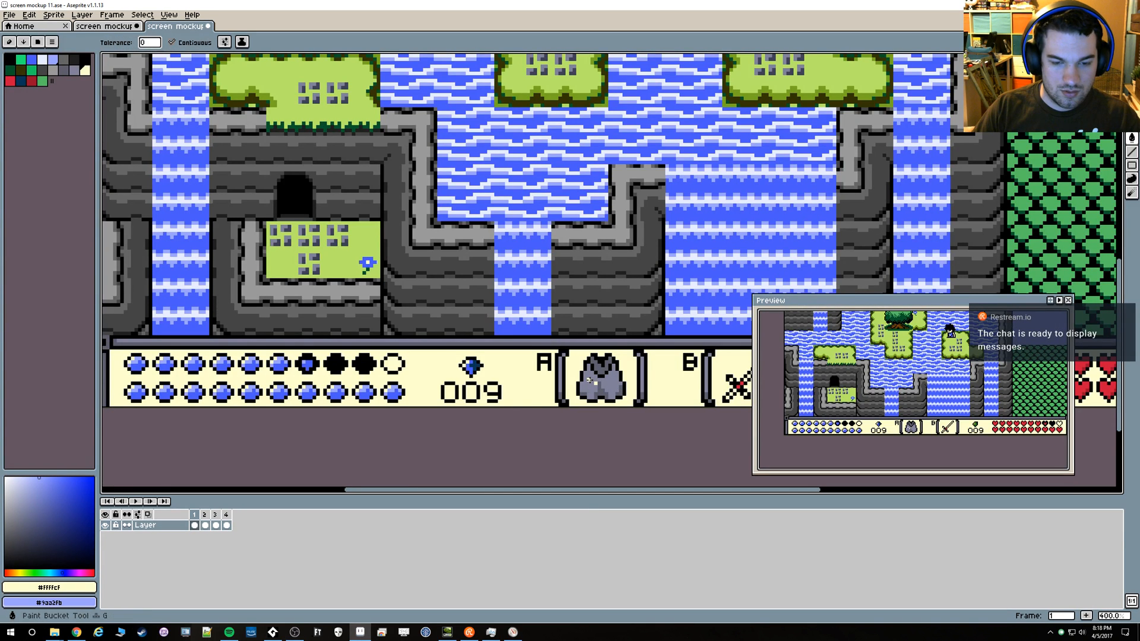
{"action": "left_click", "coordinate": [609, 397]}
{"action": "right_click", "coordinate": [602, 391]}
{"action": "right_click", "coordinate": [601, 369]}
{"action": "right_click", "coordinate": [619, 392]}
{"action": "key", "text": "m"}
{"action": "key", "text": "Left"}
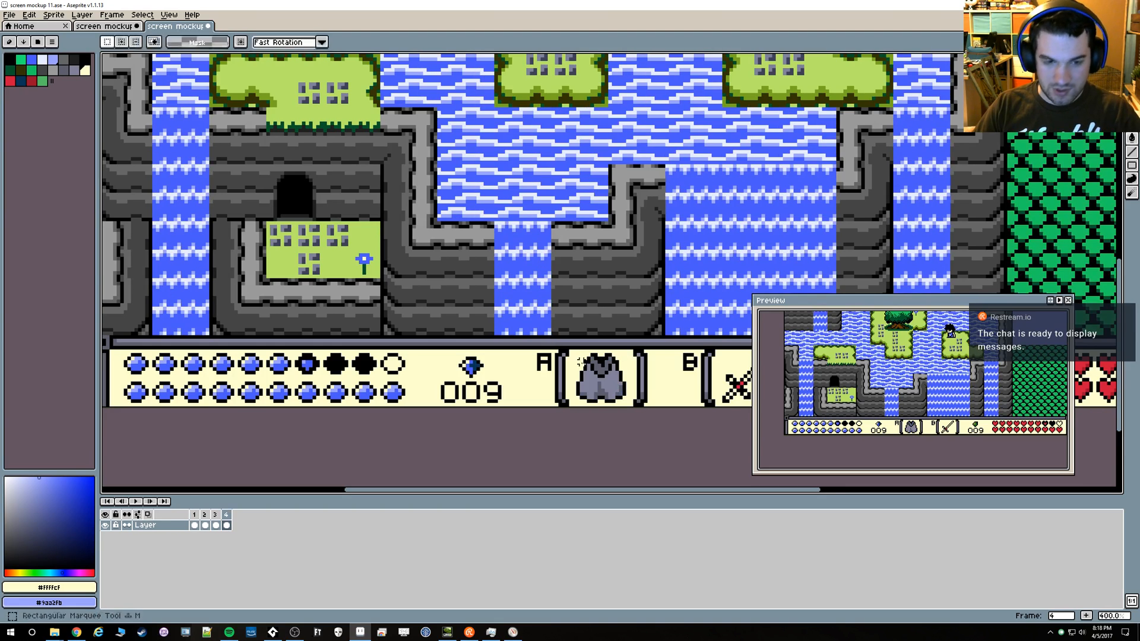
Copy the recoloured 16 by 16 cloak icon from frame 1 onto the other frames and save the mockup
{"action": "scroll", "coordinate": [578, 369], "scroll_direction": "down", "scroll_amount": 2}
{"action": "scroll", "coordinate": [576, 368], "scroll_direction": "up", "scroll_amount": 2}
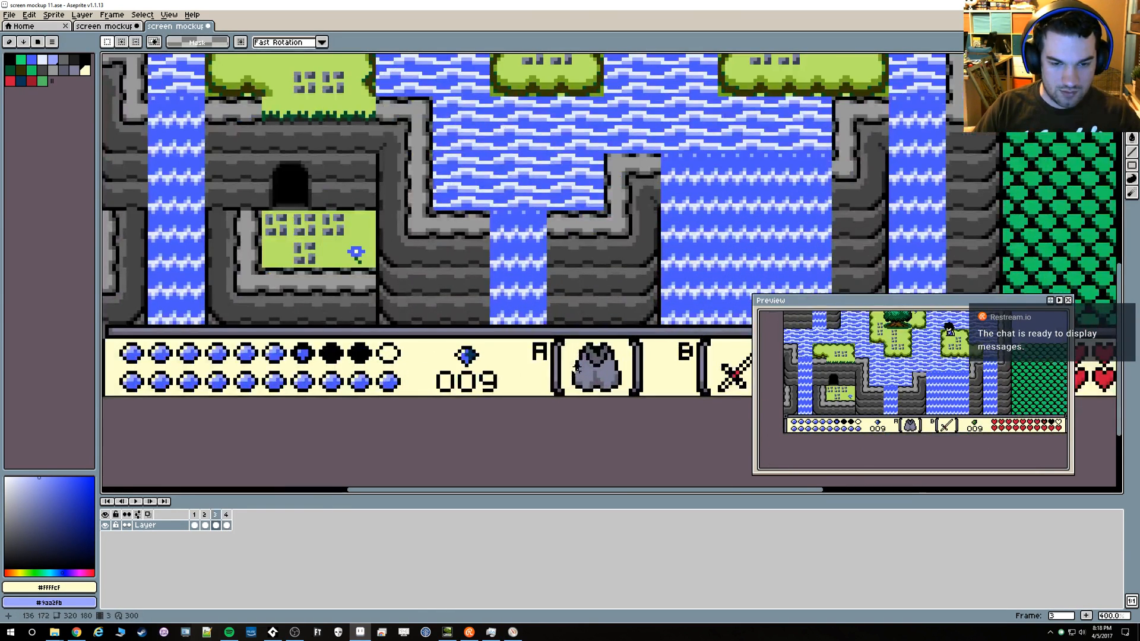
{"action": "key", "text": "Right"}
{"action": "left_click_drag", "start_coordinate": [565, 336], "coordinate": [622, 398]}
{"action": "key", "text": "Right"}
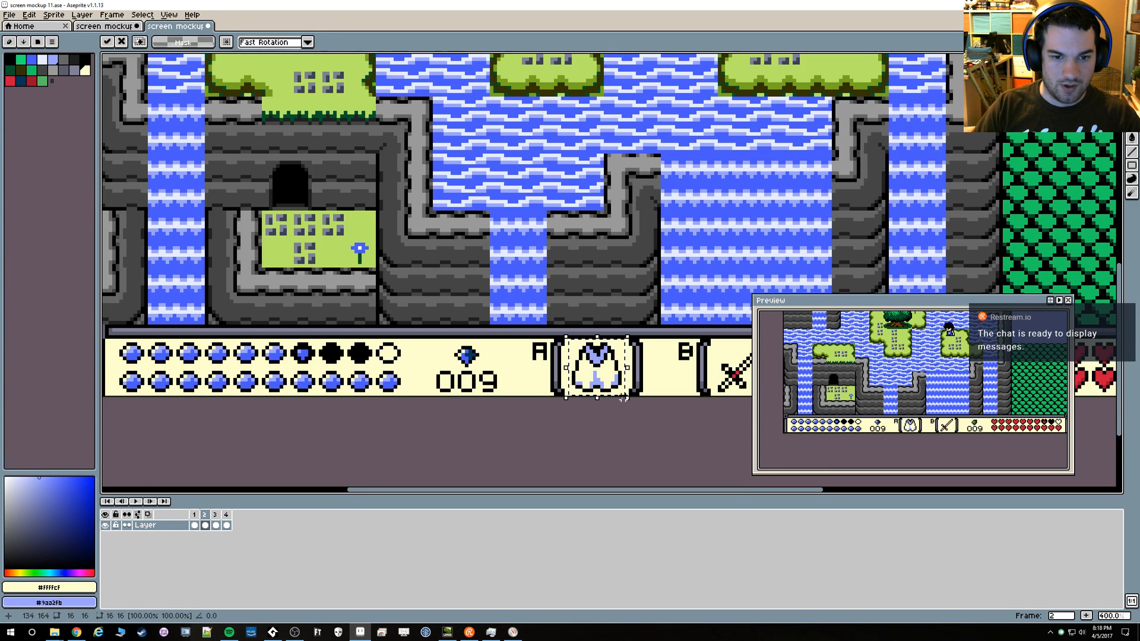
{"action": "key", "text": "ctrl+d"}
{"action": "key", "text": "Left"}
{"action": "scroll", "coordinate": [630, 402], "scroll_direction": "down", "scroll_amount": 3}
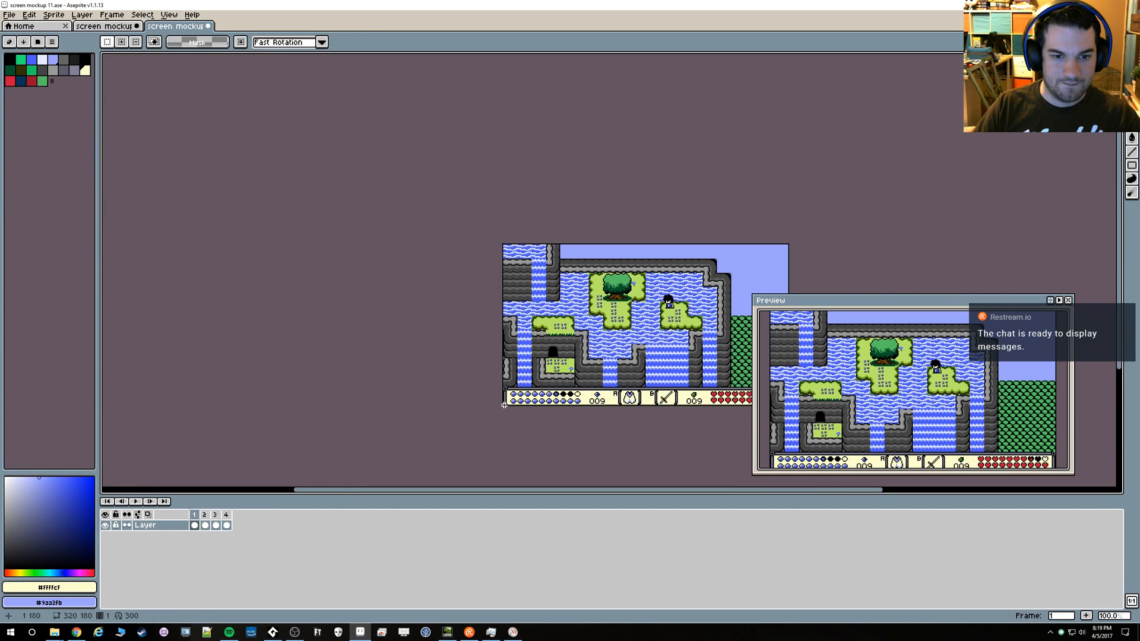
{"action": "scroll", "coordinate": [502, 405], "scroll_direction": "up", "scroll_amount": 1}
{"action": "key", "text": "ctrl+s"}
Add a new layer above the existing one and name it "Dialogue Box"
{"action": "left_click_drag", "start_coordinate": [585, 363], "coordinate": [282, 423]}
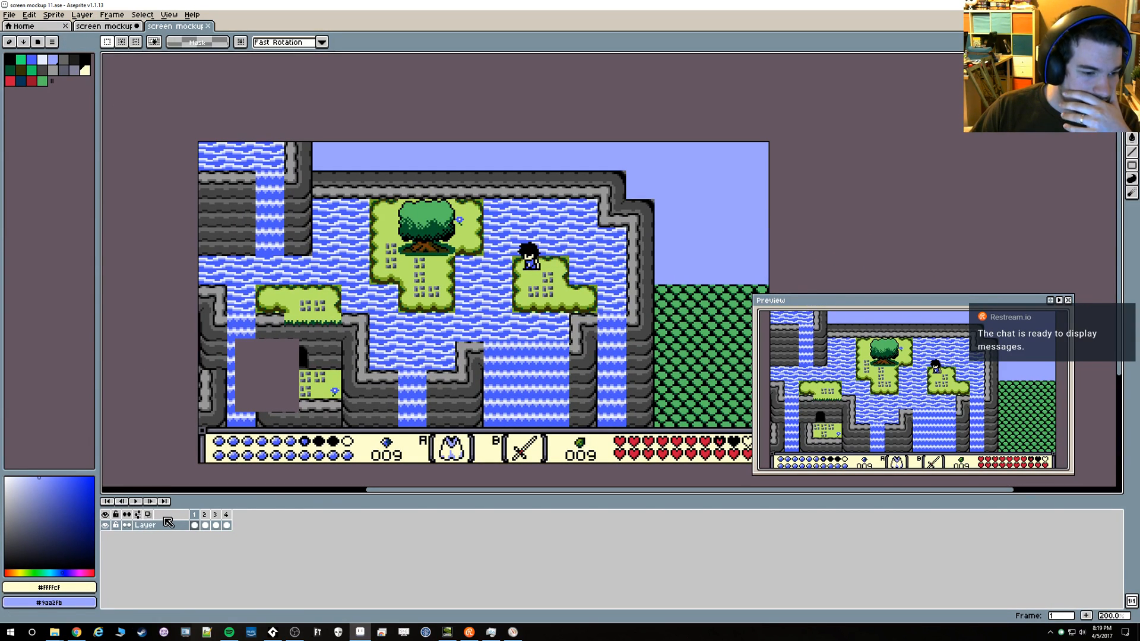
{"action": "left_click", "coordinate": [82, 14]}
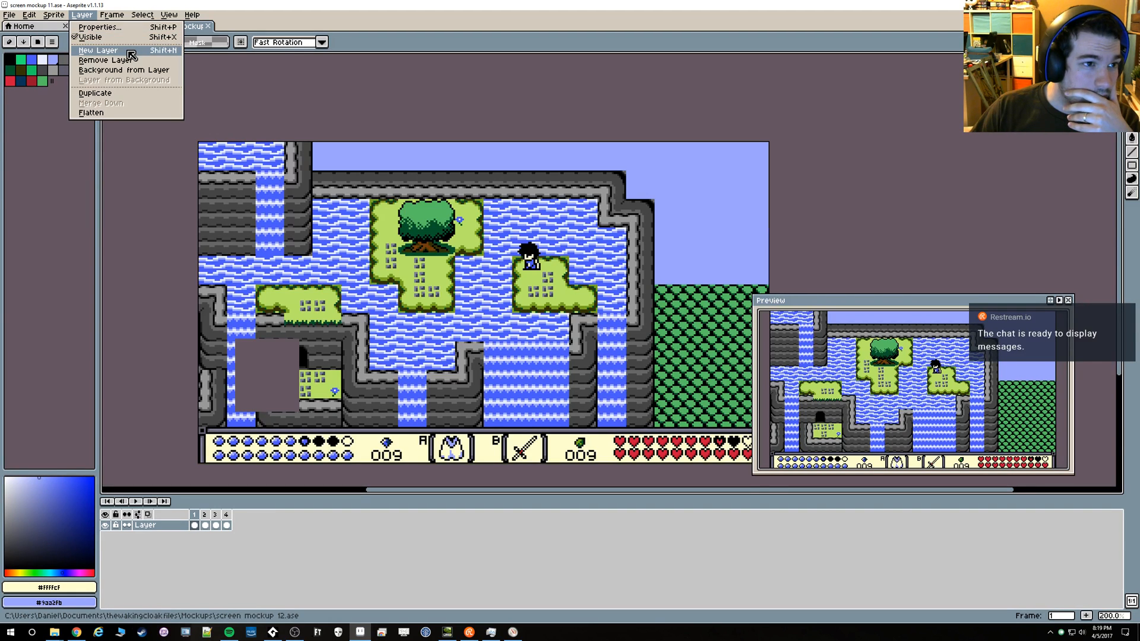
{"action": "left_click", "coordinate": [95, 51]}
{"action": "double_click", "coordinate": [148, 525]}
{"action": "type", "text": "Dialogue Box"}
{"action": "key", "text": "Return"}
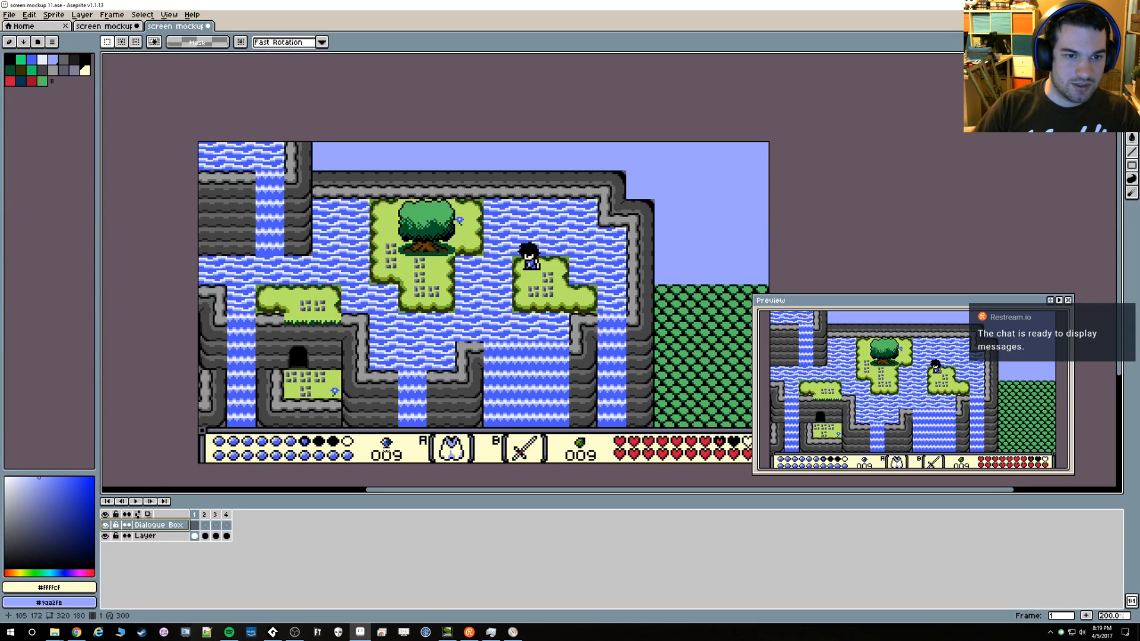
{"action": "double_click", "coordinate": [194, 525]}
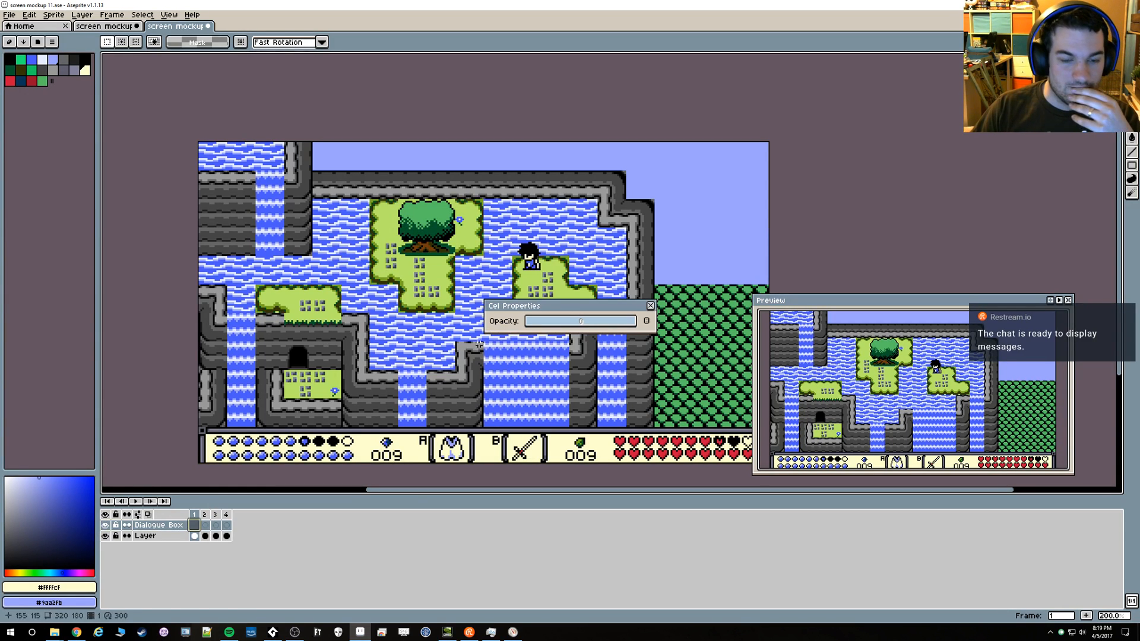
{"action": "left_click", "coordinate": [650, 305]}
{"action": "left_click_drag", "start_coordinate": [429, 347], "coordinate": [406, 329]}
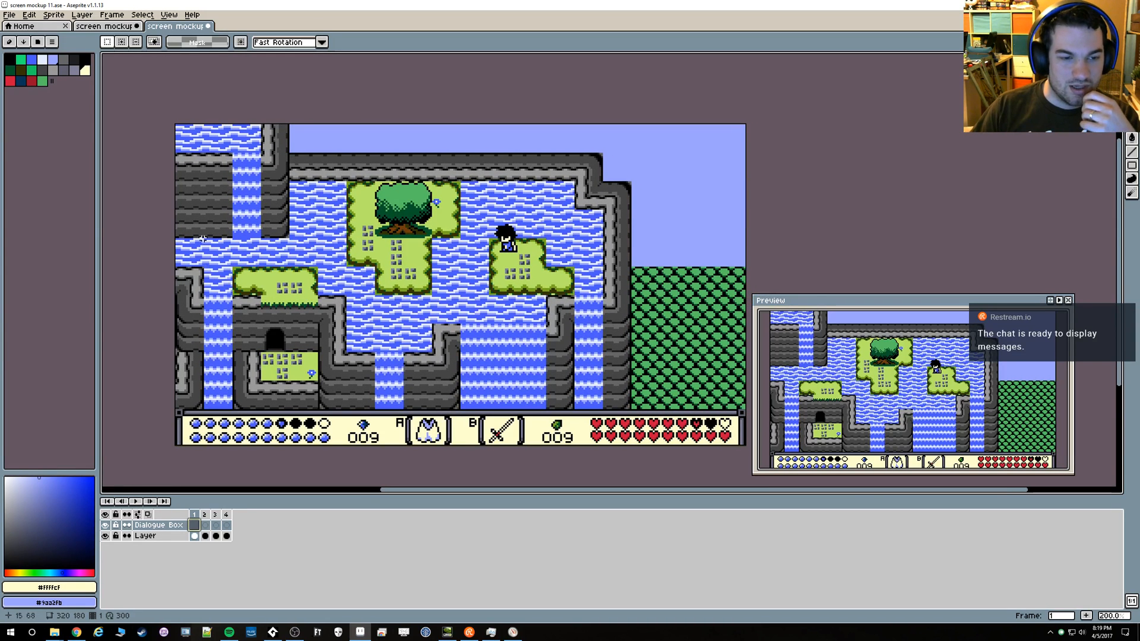
{"action": "left_click_drag", "start_coordinate": [157, 96], "coordinate": [696, 451]}
{"action": "left_click", "coordinate": [653, 453]}
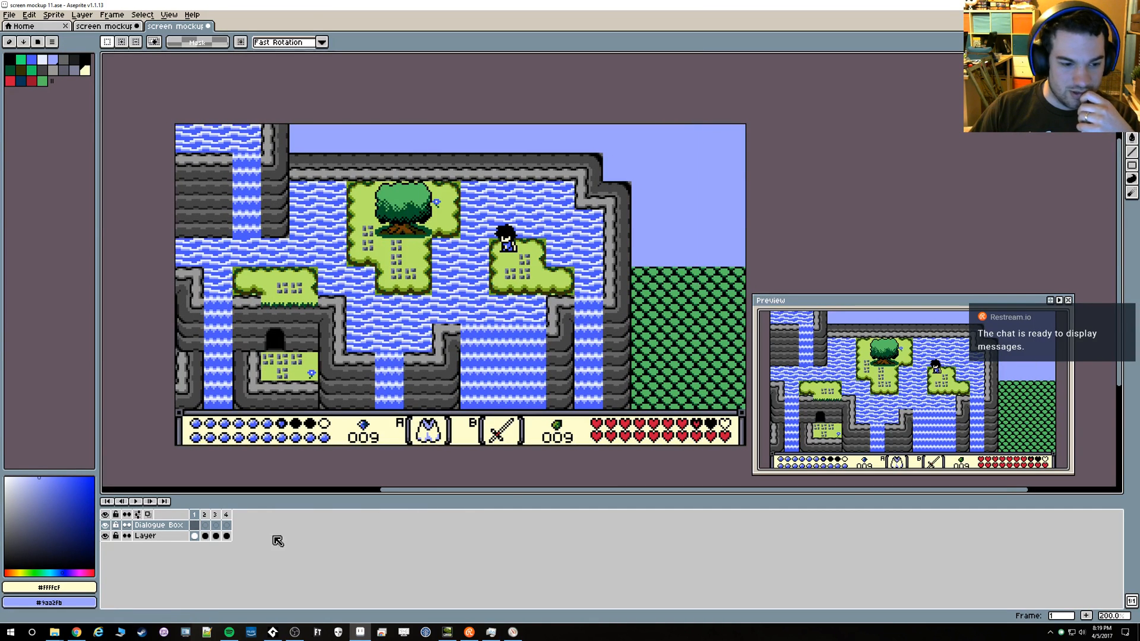
Switch to Chrome and examine the dialogue boxes in more A Link to the Past image results, returning to Aseprite when done
{"action": "left_click", "coordinate": [78, 634]}
{"action": "left_click_drag", "start_coordinate": [333, 0], "coordinate": [357, 0]}
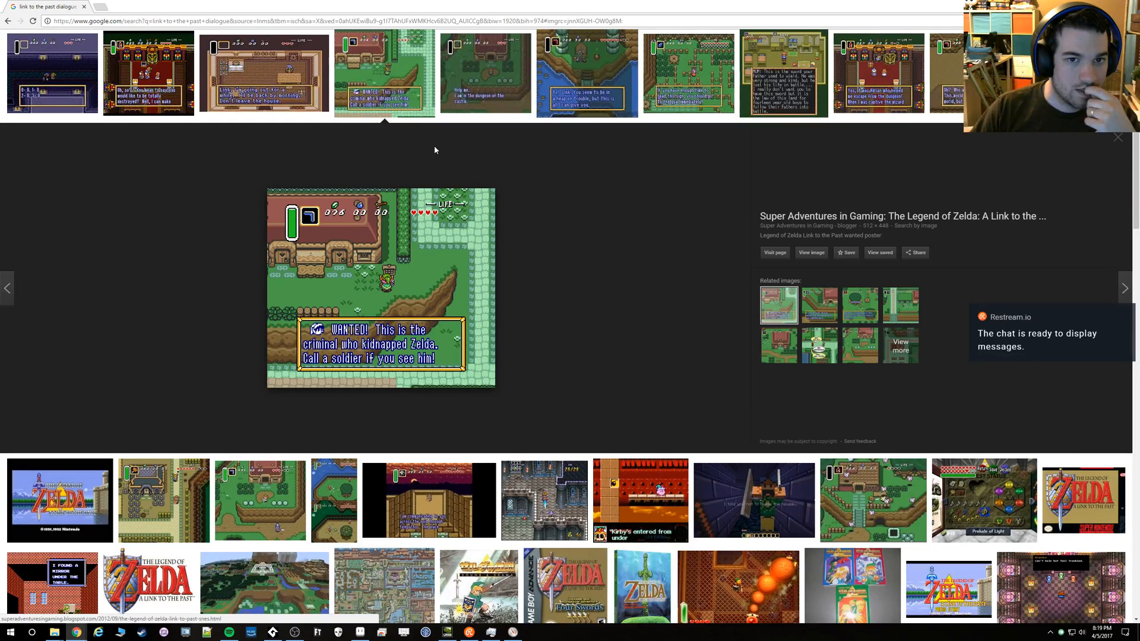
{"action": "left_click", "coordinate": [578, 98]}
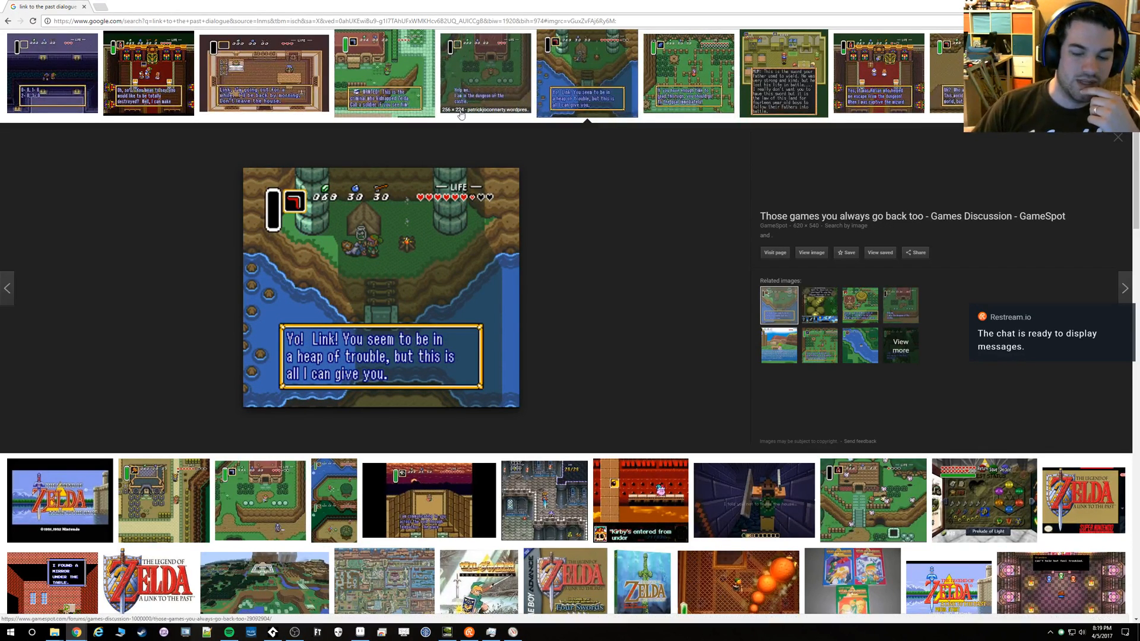
{"action": "left_click", "coordinate": [427, 496]}
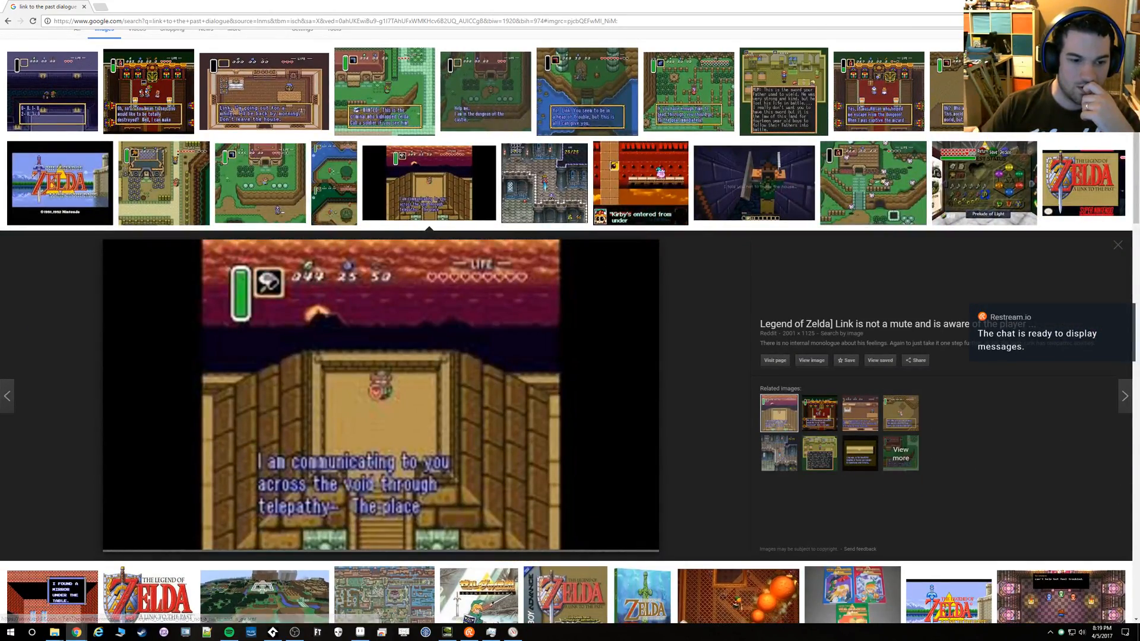
{"action": "key", "text": "alt+Tab"}
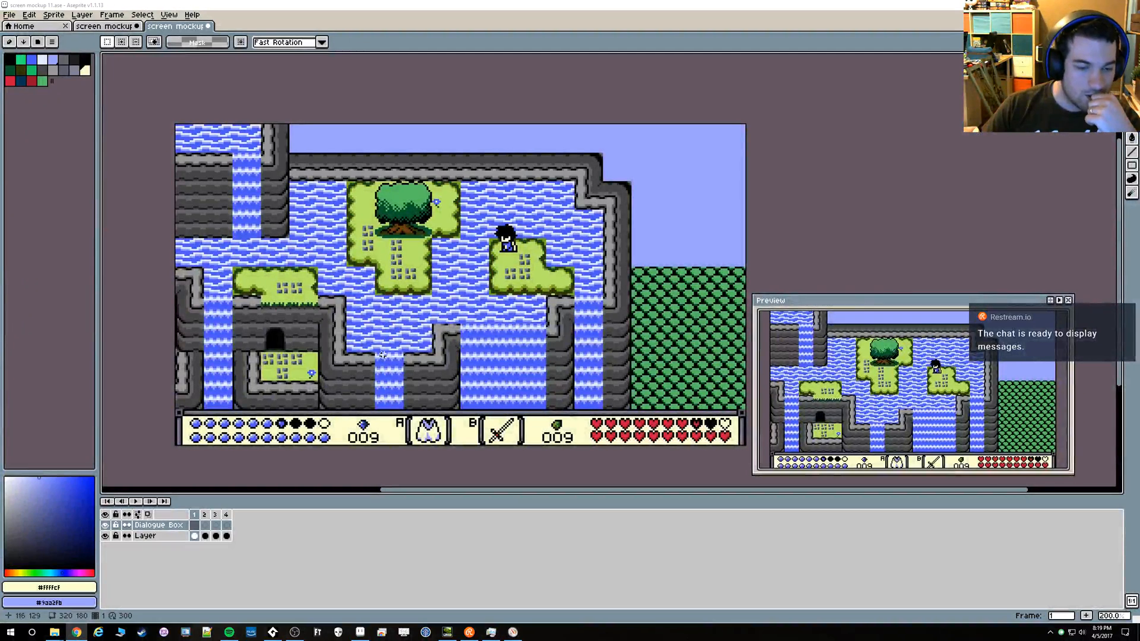
Show the grid over the mockup, sample black (#000000) from the status bar's upper border, and activate the Rectangular Marquee tool
{"action": "left_click_drag", "start_coordinate": [410, 274], "coordinate": [389, 271]}
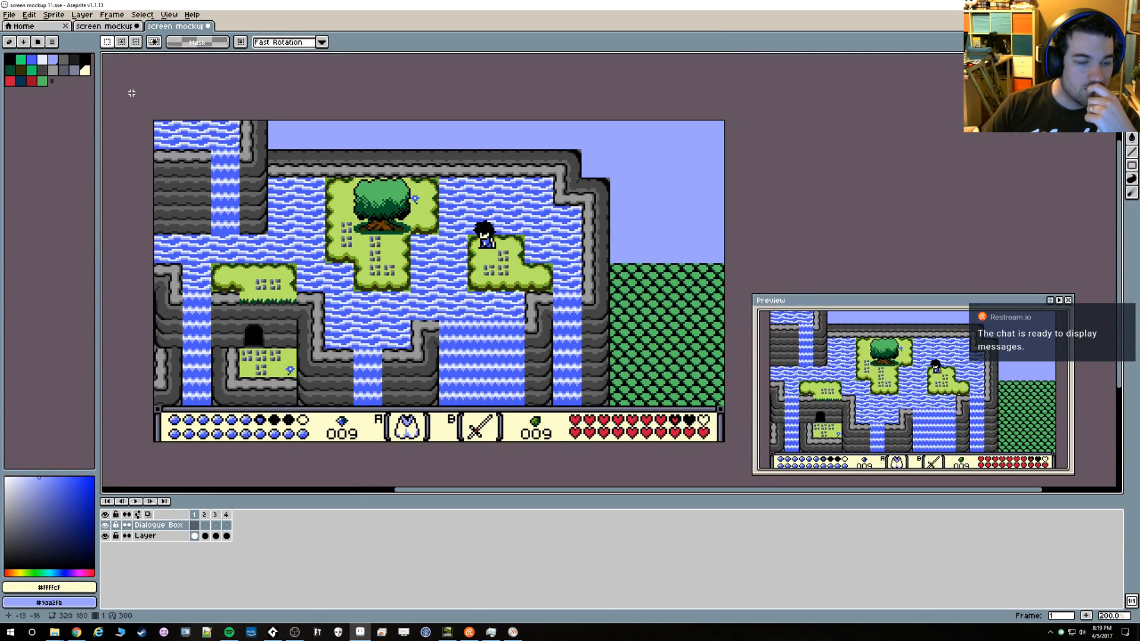
{"action": "key", "text": "ctrl+apostrophe"}
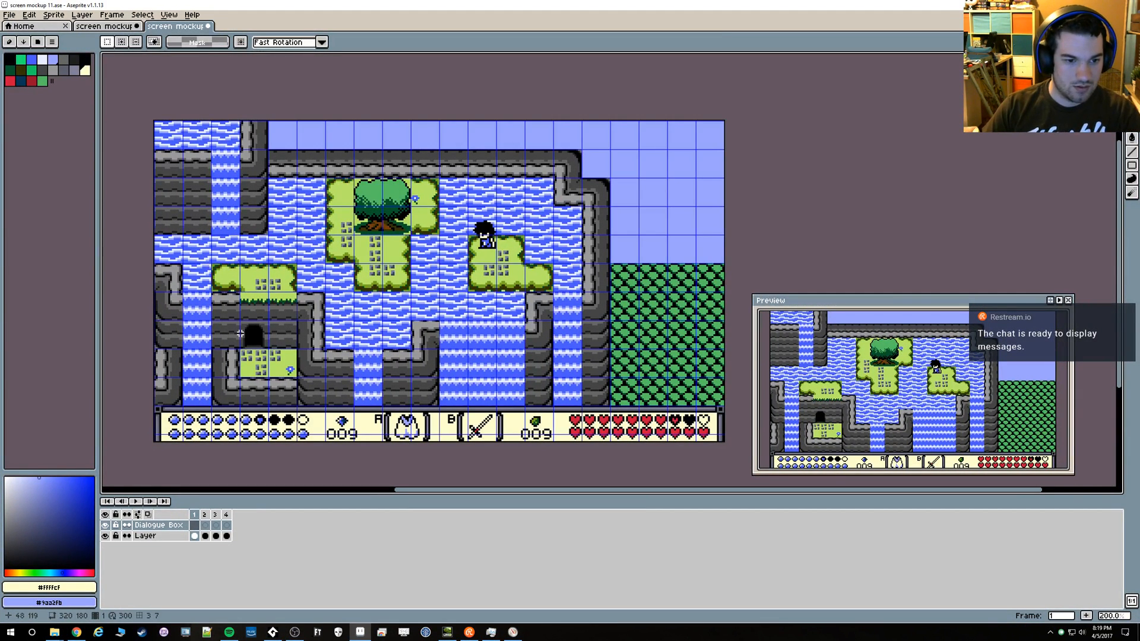
{"action": "key", "text": "i"}
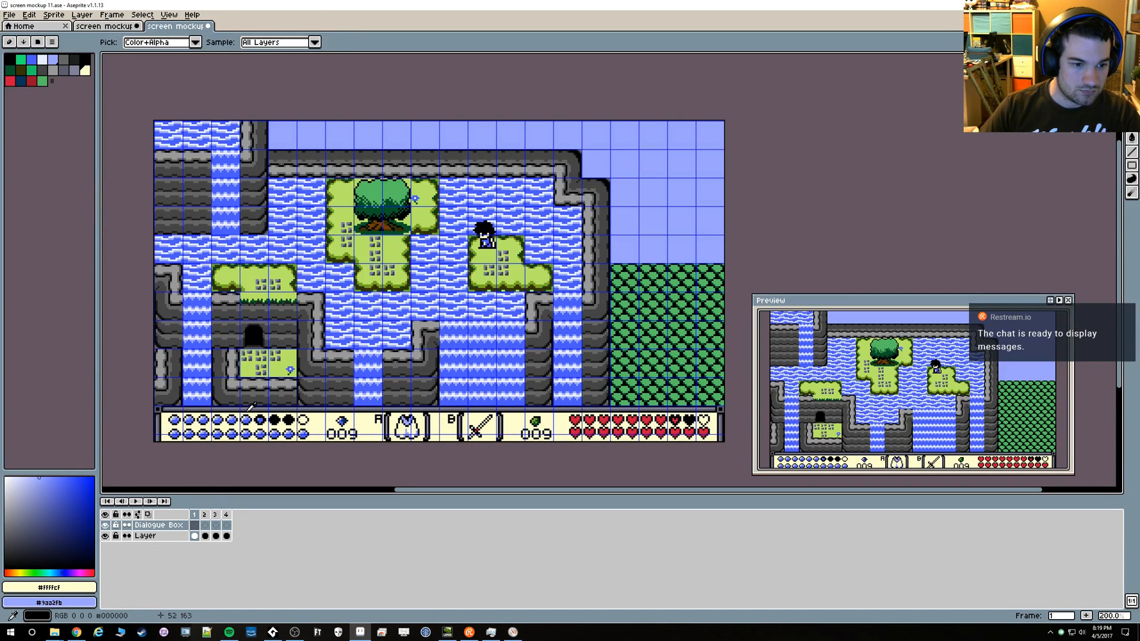
{"action": "left_click", "coordinate": [248, 409]}
{"action": "left_click", "coordinate": [248, 412]}
{"action": "left_click", "coordinate": [249, 410]}
{"action": "left_click", "coordinate": [247, 409]}
{"action": "left_click", "coordinate": [248, 407]}
{"action": "key", "text": "m"}
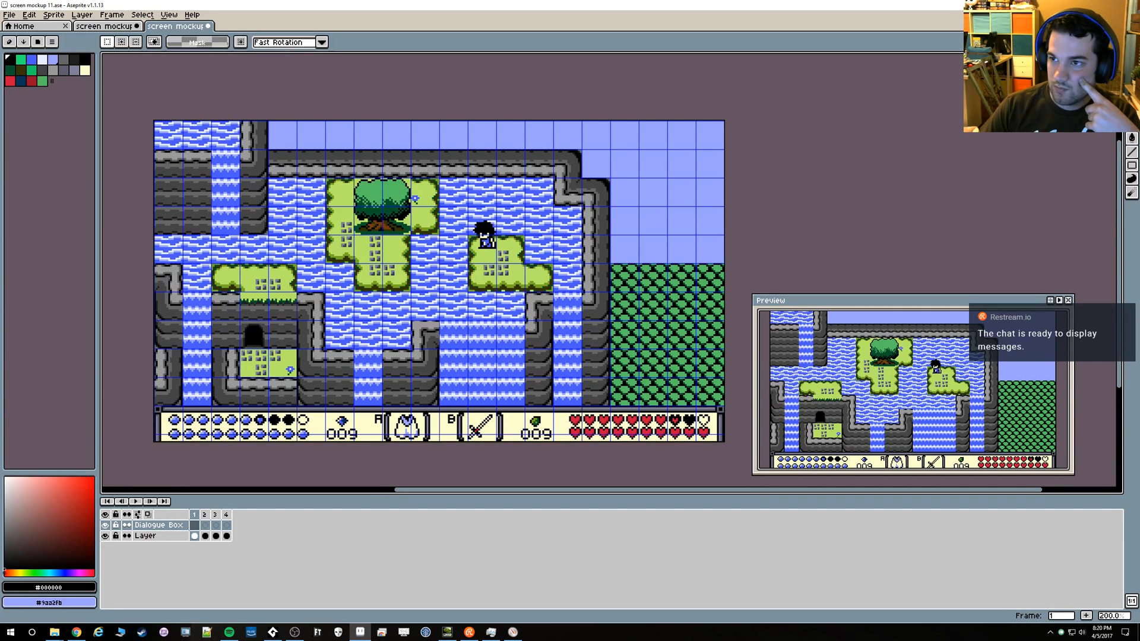
{"action": "key", "text": "alt+Tab"}
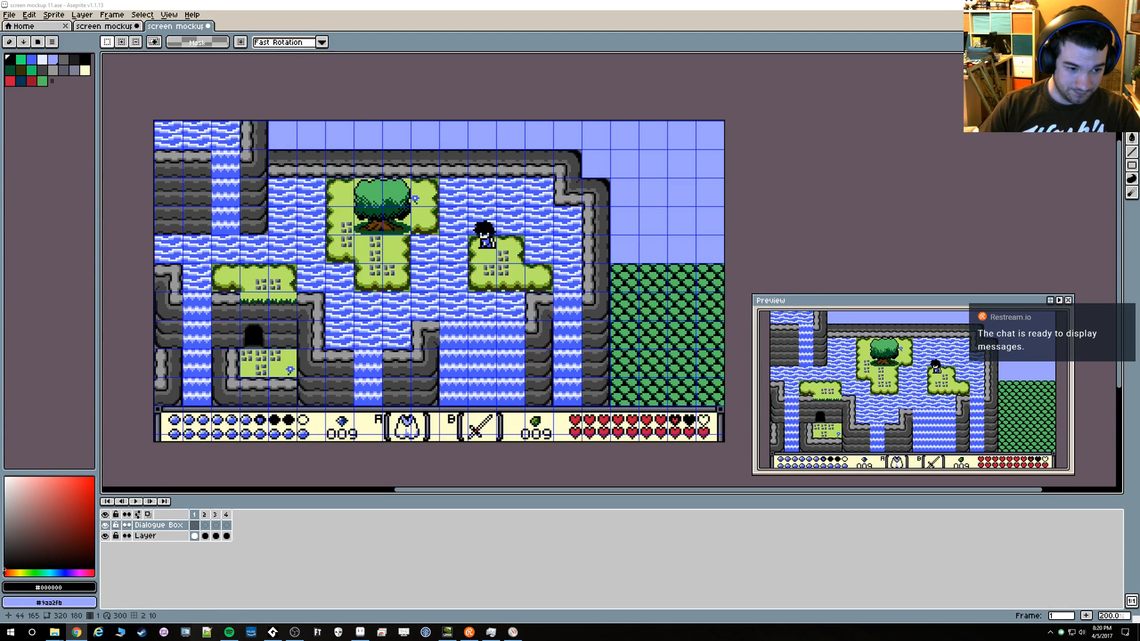
Sample the cream colour (#ffffcf) as the foreground colour for the dialogue box fill
{"action": "scroll", "coordinate": [493, 240], "scroll_direction": "up", "scroll_amount": 2}
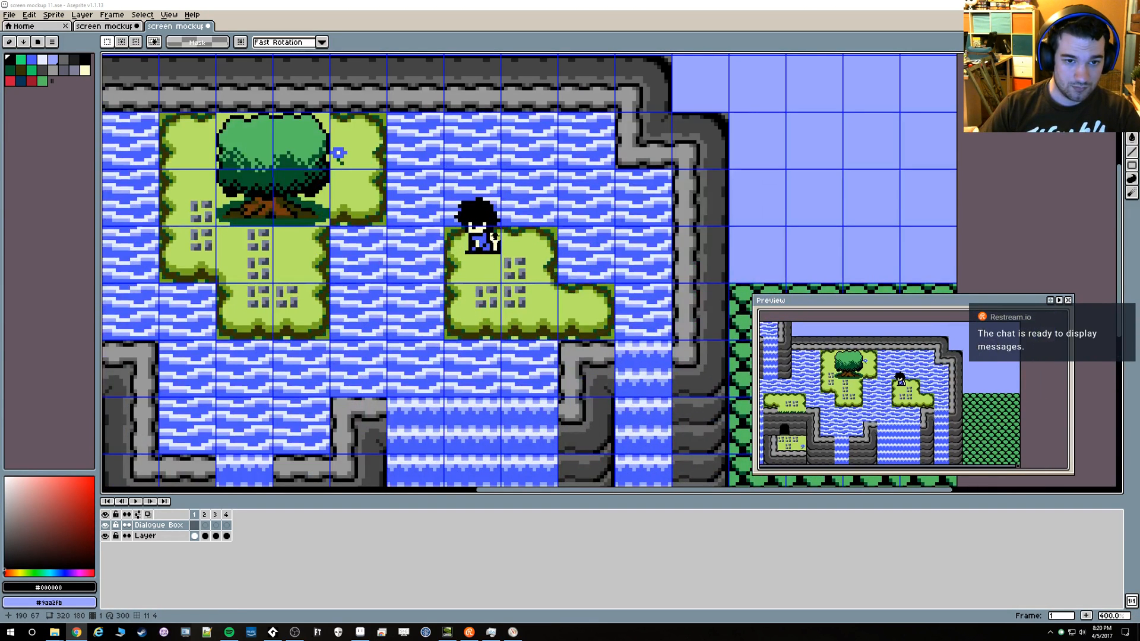
{"action": "left_click", "coordinate": [495, 238]}
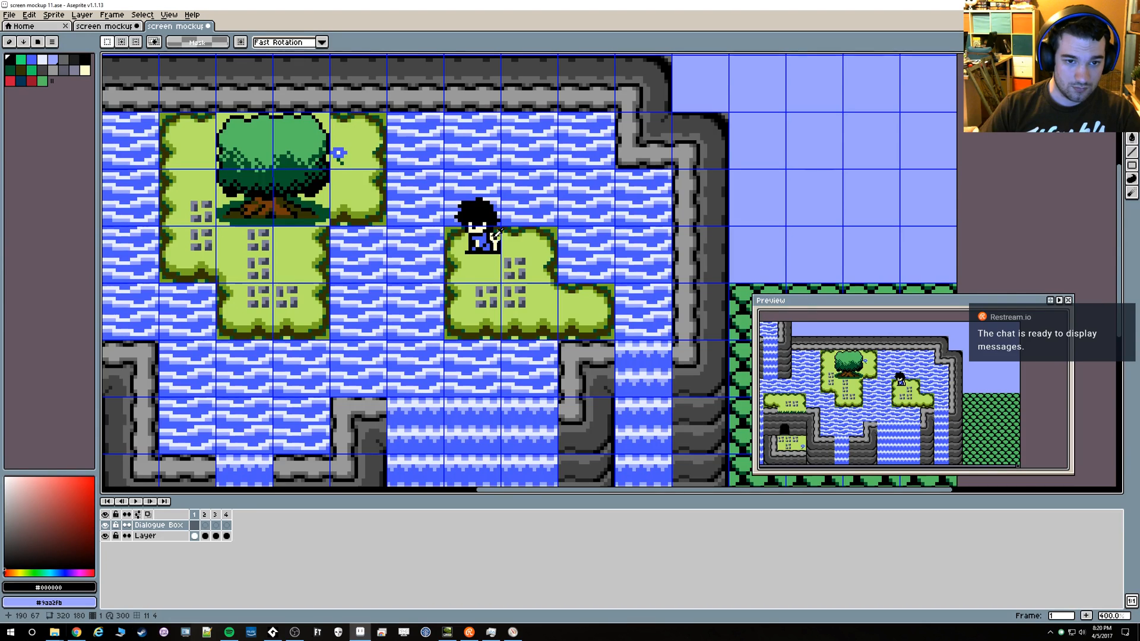
{"action": "left_click", "coordinate": [495, 237], "text": "alt"}
{"action": "scroll", "coordinate": [401, 219], "scroll_direction": "down", "scroll_amount": 3}
{"action": "scroll", "coordinate": [335, 212], "scroll_direction": "up", "scroll_amount": 1}
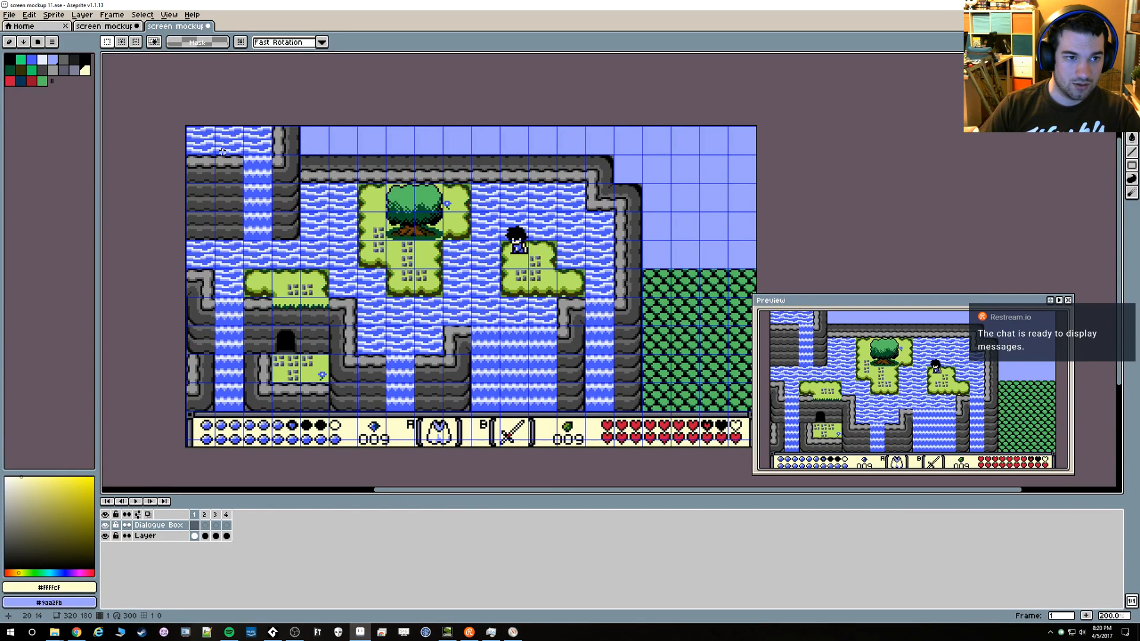
{"action": "left_click_drag", "start_coordinate": [215, 153], "coordinate": [729, 242]}
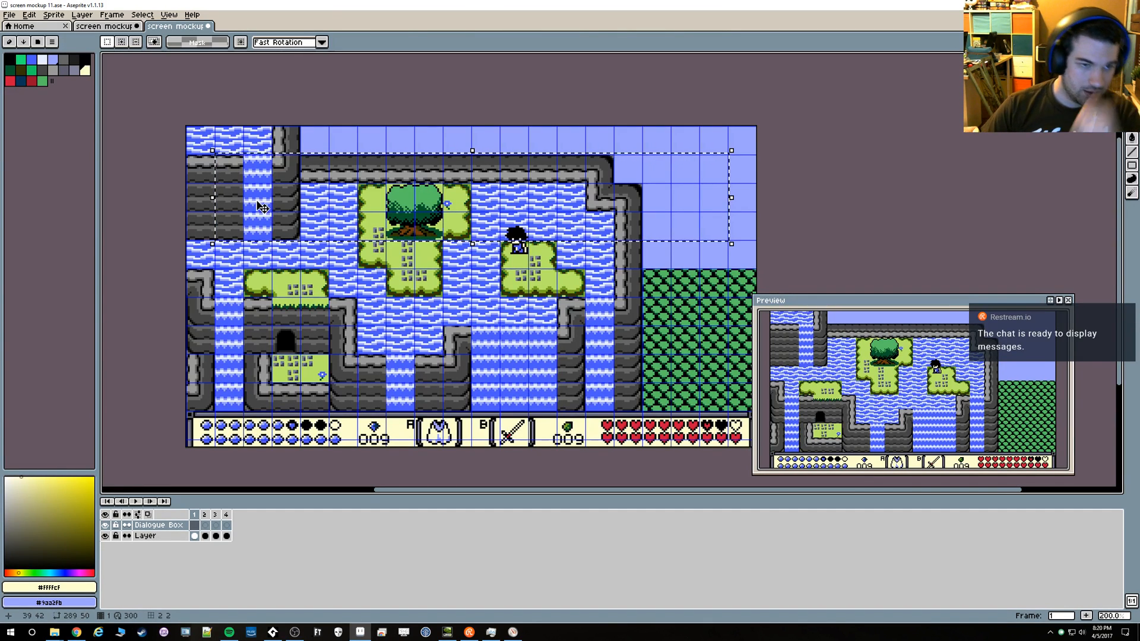
{"action": "key", "text": "ctrl+d"}
{"action": "key", "text": "u"}
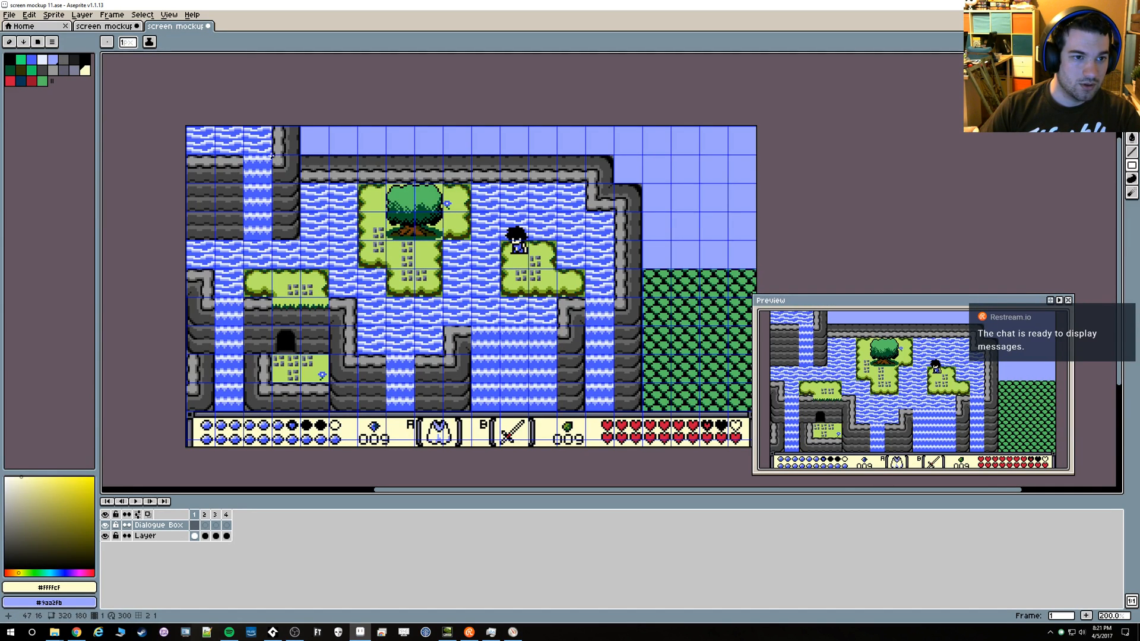
{"action": "left_click_drag", "start_coordinate": [300, 155], "coordinate": [640, 239]}
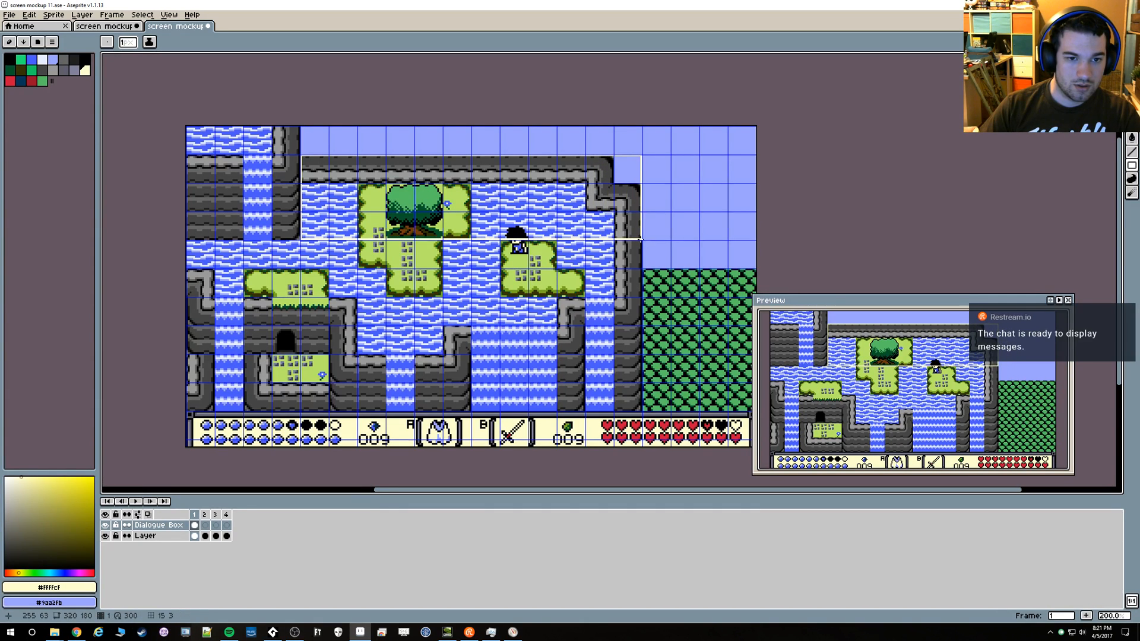
{"action": "key", "text": "ctrl+z"}
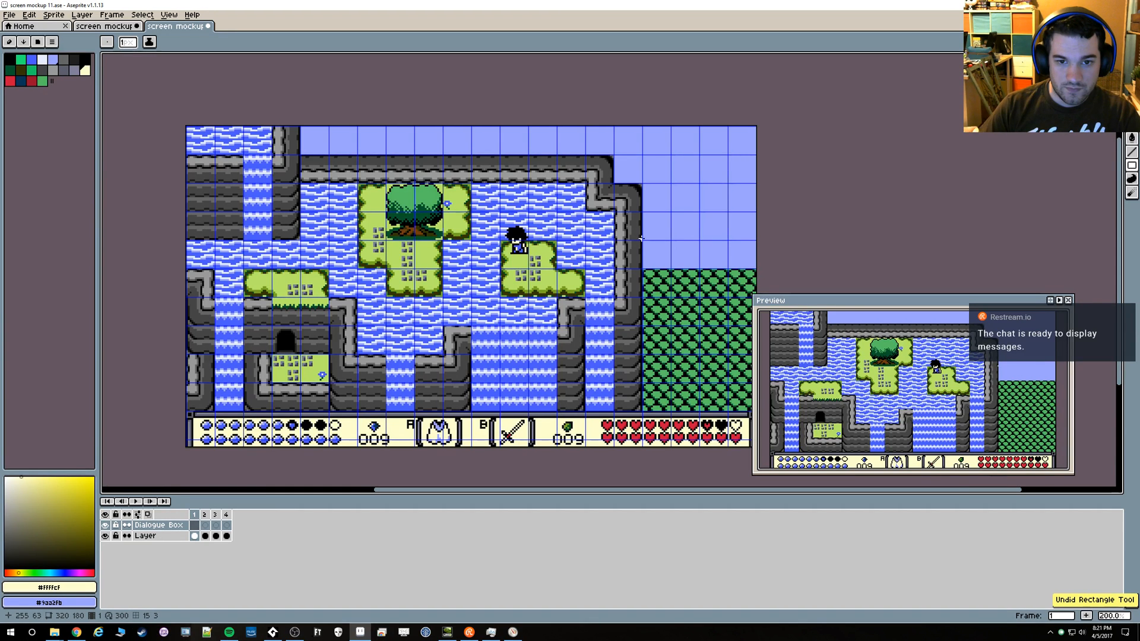
Draw a filled cream rectangle spanning 12 by 3 grid cells, starting one row below the canvas top and aligned beside the cliff
{"action": "left_click_drag", "start_coordinate": [641, 239], "coordinate": [300, 155]}
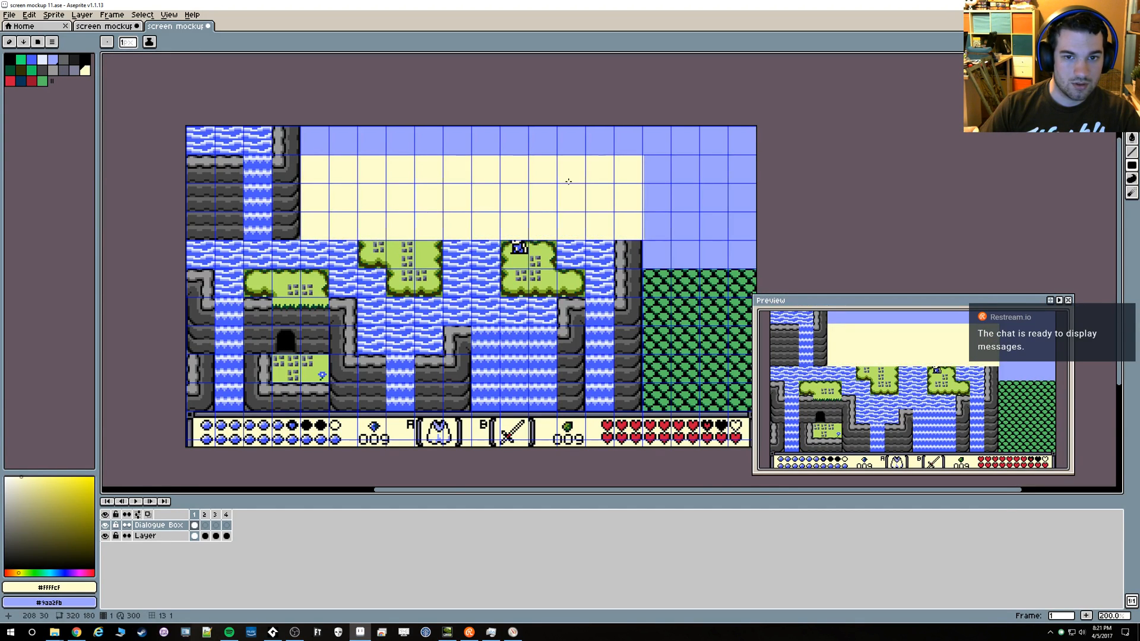
{"action": "scroll", "coordinate": [644, 184], "scroll_direction": "up", "scroll_amount": 2}
{"action": "key", "text": "b"}
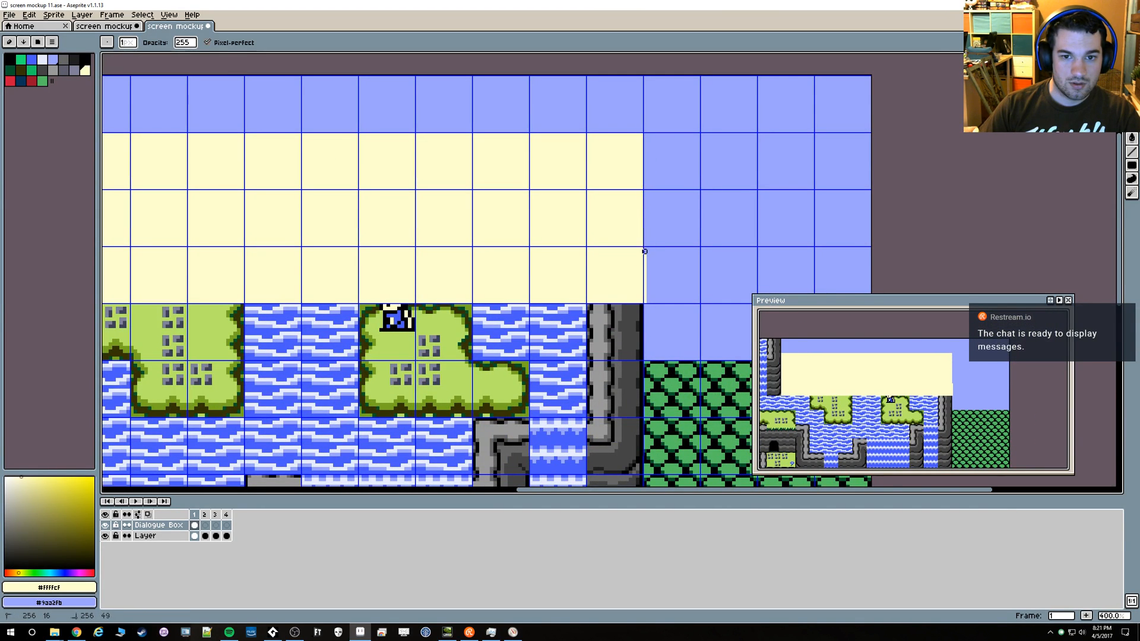
{"action": "scroll", "coordinate": [488, 247], "scroll_direction": "down", "scroll_amount": 3}
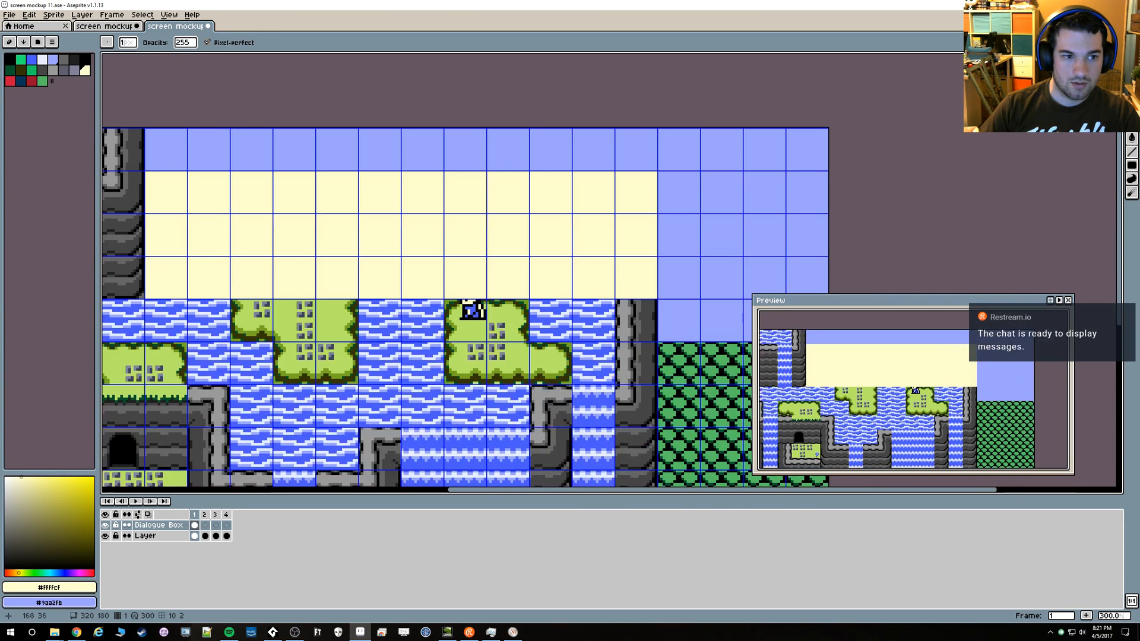
{"action": "scroll", "coordinate": [467, 287], "scroll_direction": "up", "scroll_amount": 1}
{"action": "left_click_drag", "start_coordinate": [468, 289], "coordinate": [412, 285]}
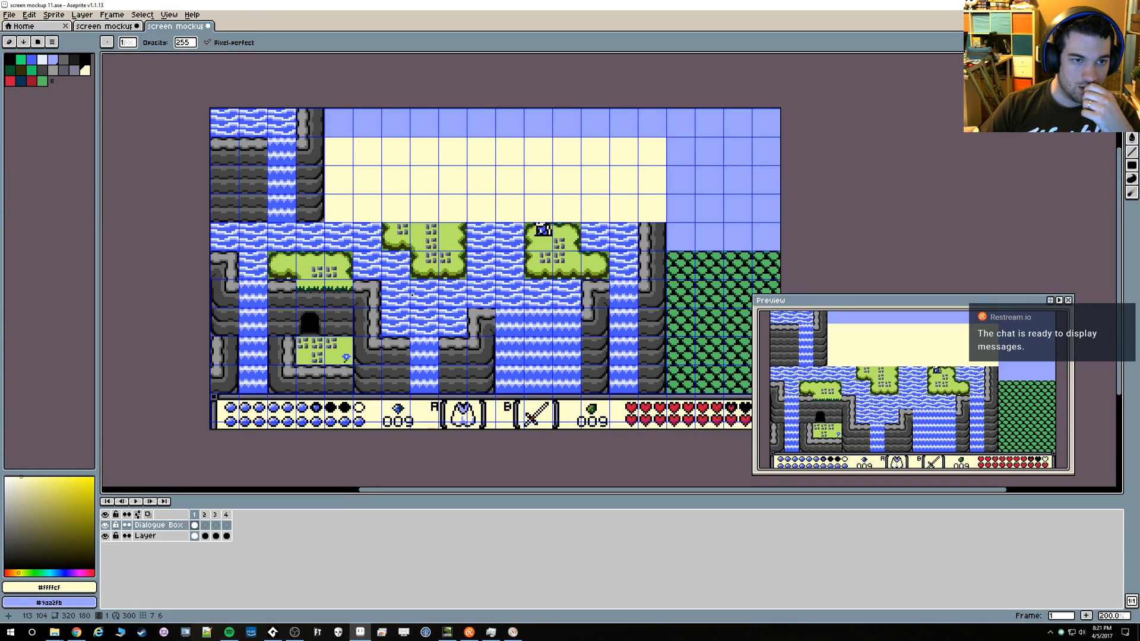
Copy a 43 by 4 pixel stretch of the status bar's upper border, including its left corner, from the layer named Layer
{"action": "scroll", "coordinate": [237, 419], "scroll_direction": "up", "scroll_amount": 4}
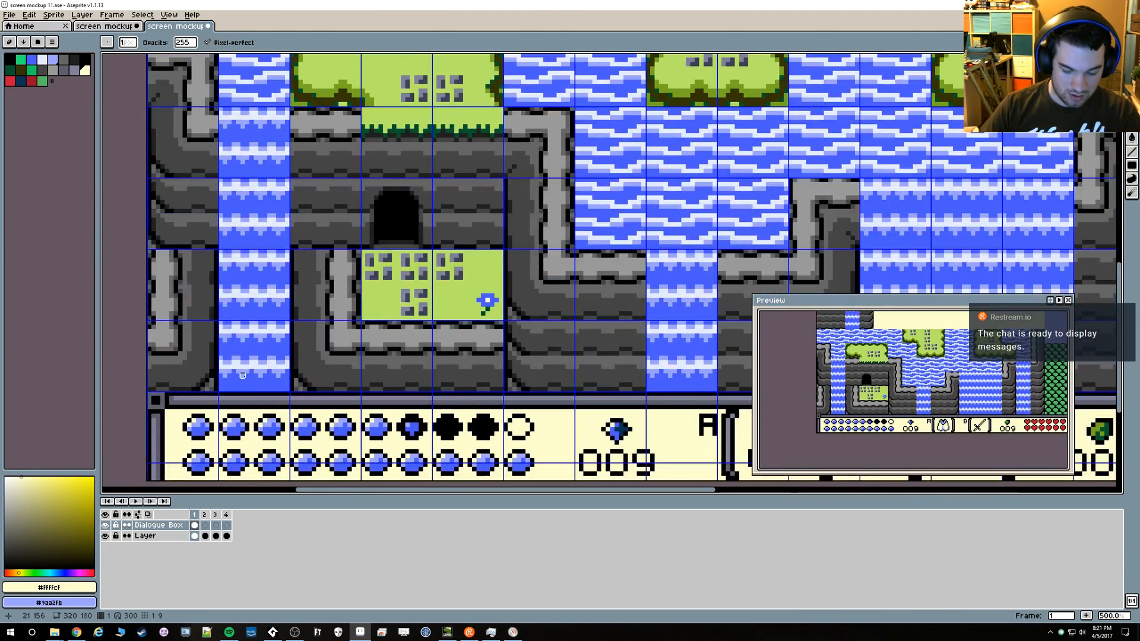
{"action": "scroll", "coordinate": [180, 420], "scroll_direction": "up", "scroll_amount": 1}
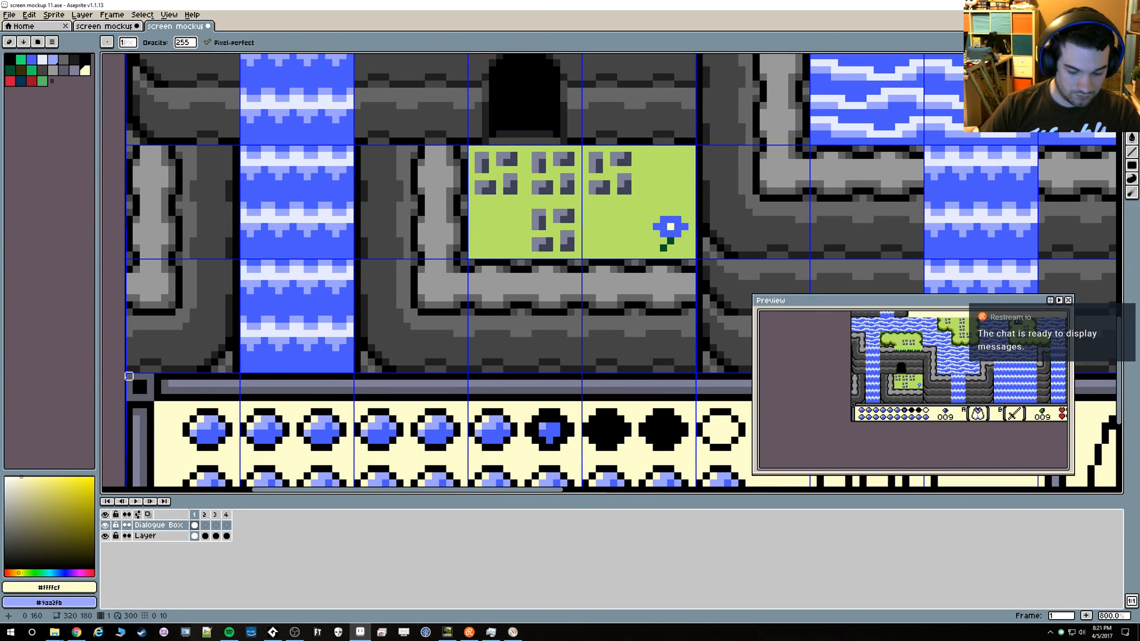
{"action": "key", "text": "m"}
{"action": "left_click", "coordinate": [144, 536]}
{"action": "left_click_drag", "start_coordinate": [126, 374], "coordinate": [442, 409]}
{"action": "scroll", "coordinate": [490, 254], "scroll_direction": "down", "scroll_amount": 5}
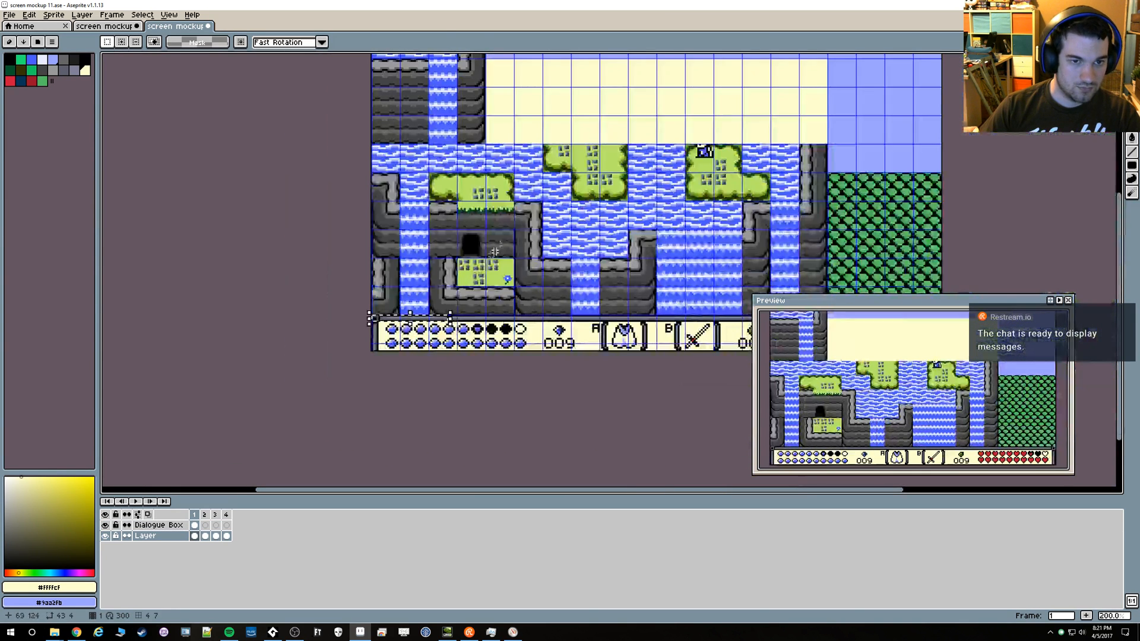
{"action": "scroll", "coordinate": [491, 254], "scroll_direction": "up", "scroll_amount": 2}
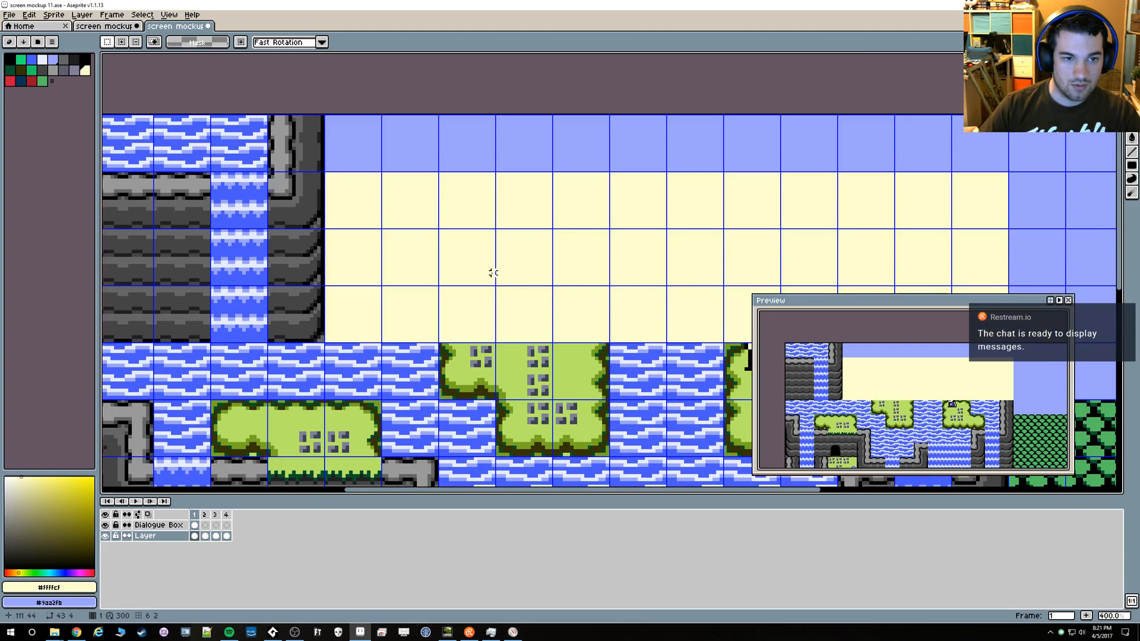
Paste the copied border piece on the Dialogue Box layer and place it at the cream rectangle's upper-left corner
{"action": "key", "text": "ctrl+v"}
{"action": "key", "text": "ctrl+z"}
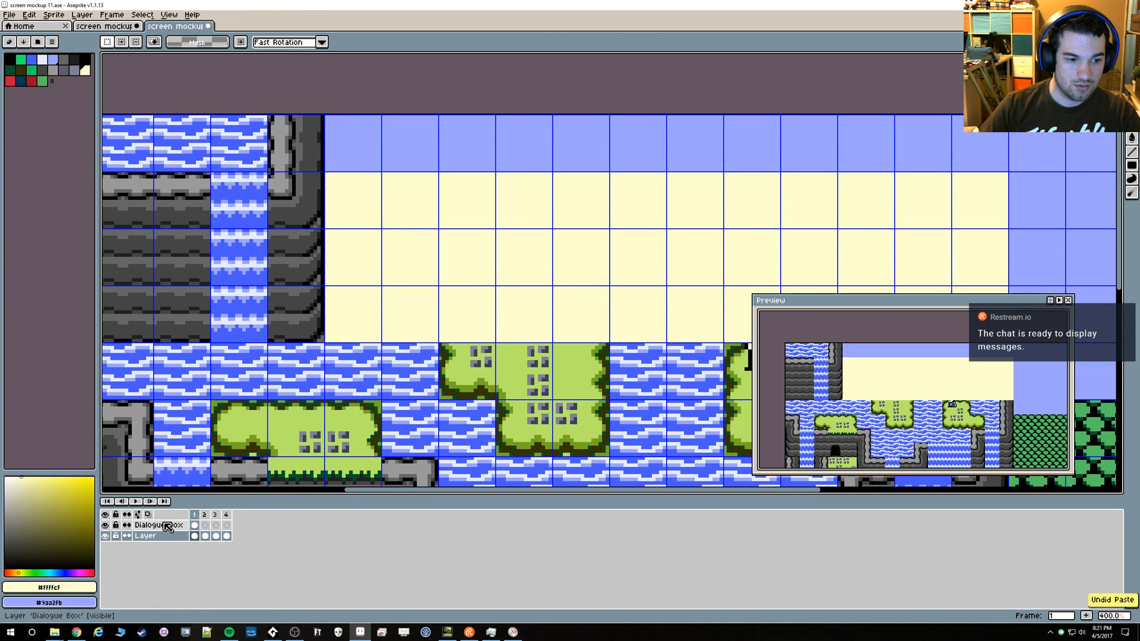
{"action": "left_click", "coordinate": [168, 527]}
{"action": "key", "text": "ctrl+v"}
{"action": "left_click_drag", "start_coordinate": [472, 287], "coordinate": [358, 186]}
{"action": "scroll", "coordinate": [389, 244], "scroll_direction": "down", "scroll_amount": 2}
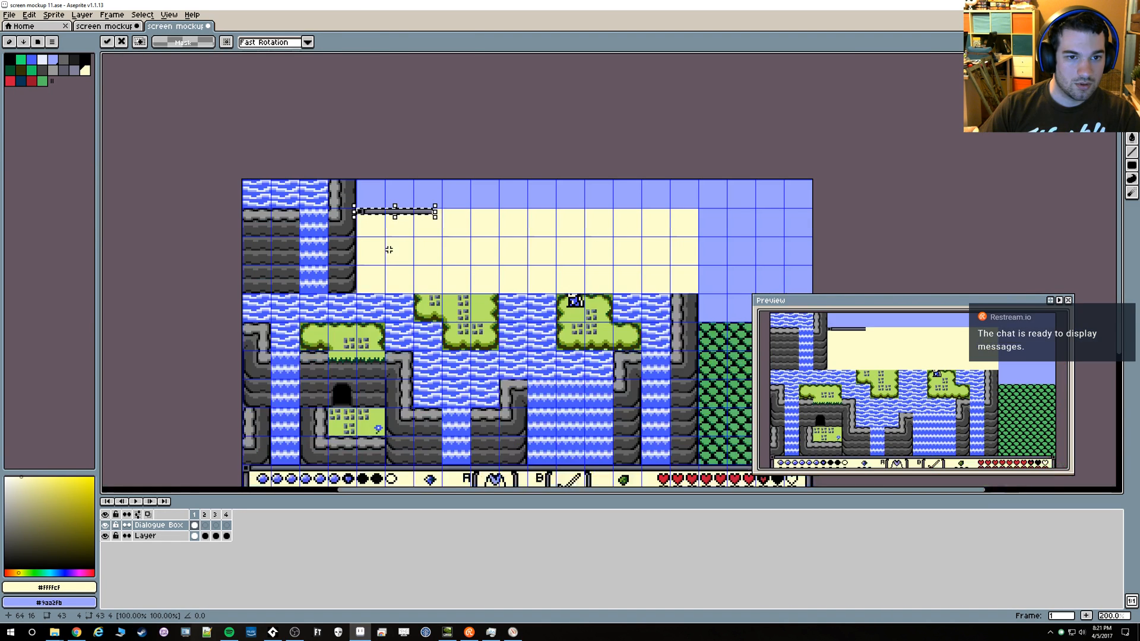
{"action": "scroll", "coordinate": [291, 393], "scroll_direction": "up", "scroll_amount": 3}
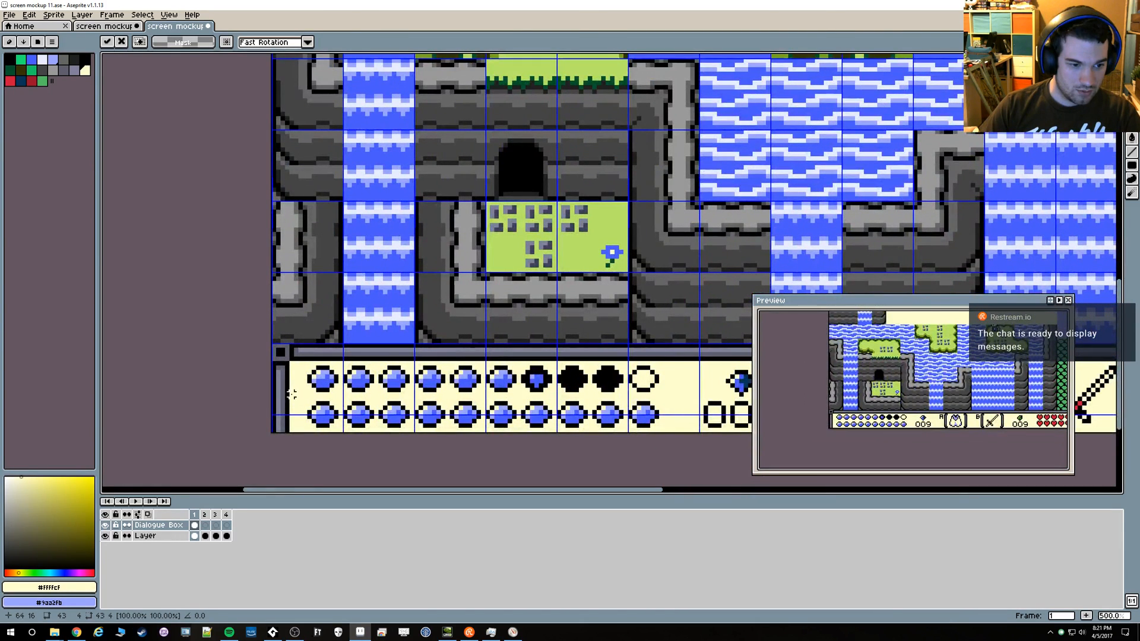
{"action": "key", "text": "Return"}
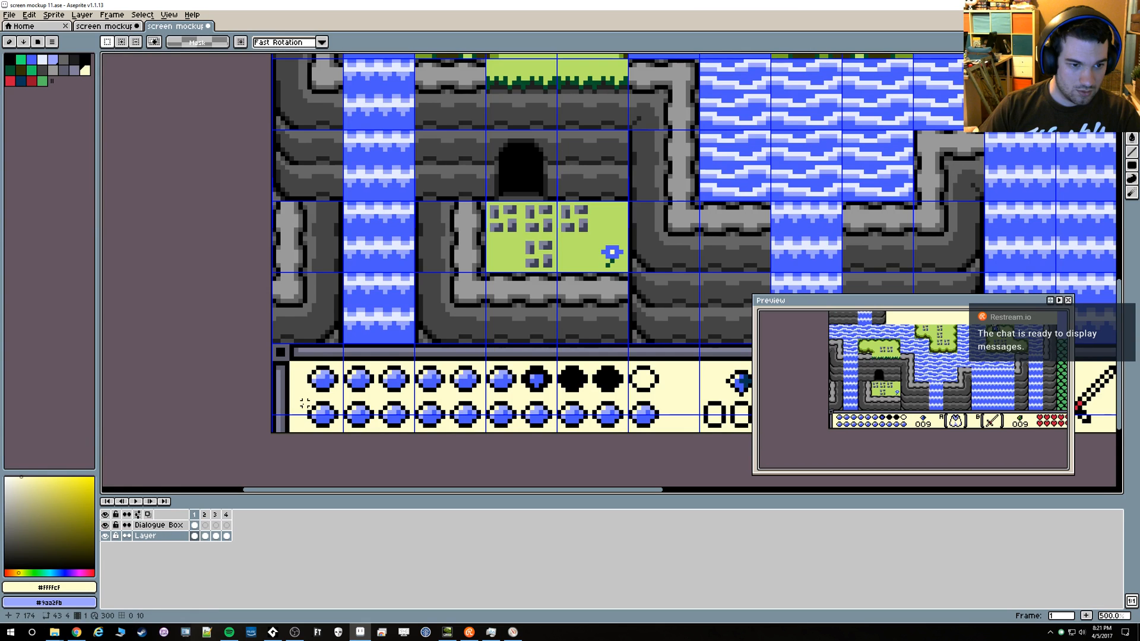
Copy the status bar's 4 by 16 pixel left border and place it on the Dialogue Box layer under the upper-left corner
{"action": "left_click_drag", "start_coordinate": [274, 362], "coordinate": [288, 429]}
{"action": "scroll", "coordinate": [463, 284], "scroll_direction": "down", "scroll_amount": 4}
{"action": "left_click_drag", "start_coordinate": [442, 205], "coordinate": [458, 318]}
{"action": "scroll", "coordinate": [457, 316], "scroll_direction": "up", "scroll_amount": 2}
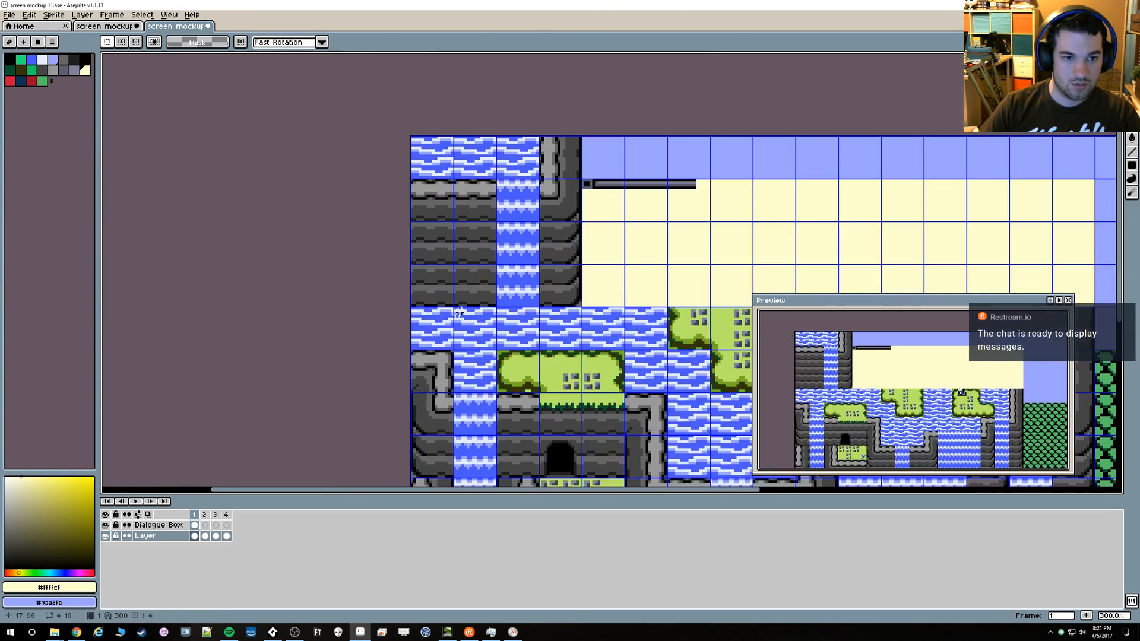
{"action": "scroll", "coordinate": [612, 269], "scroll_direction": "up", "scroll_amount": 1}
{"action": "left_click_drag", "start_coordinate": [630, 250], "coordinate": [526, 256]}
{"action": "key", "text": "ctrl+v"}
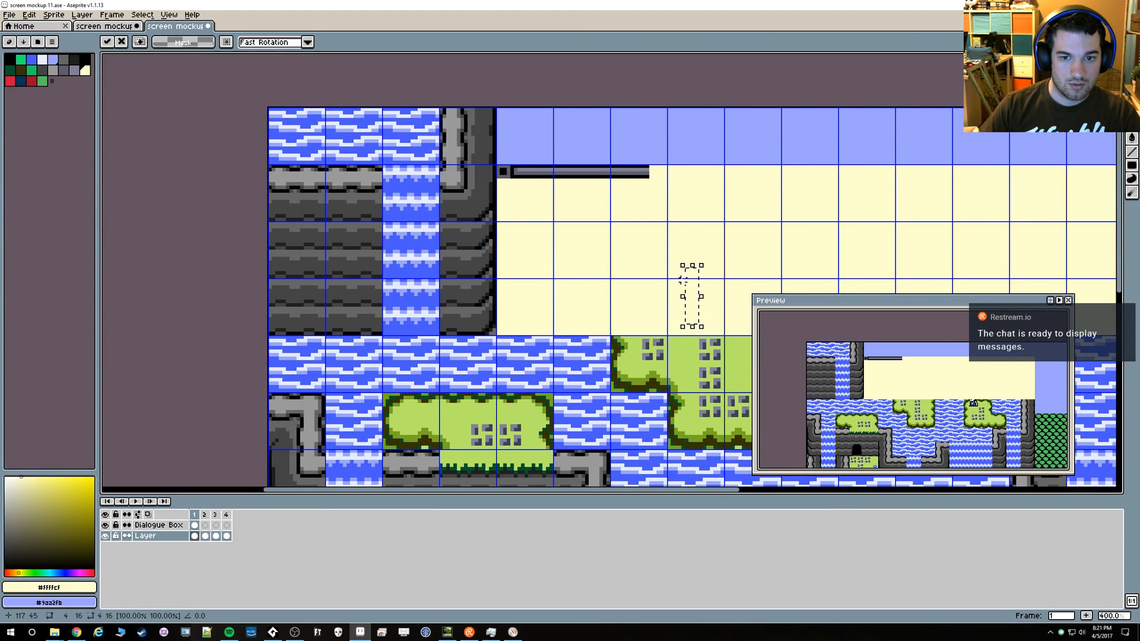
{"action": "left_click", "coordinate": [160, 525]}
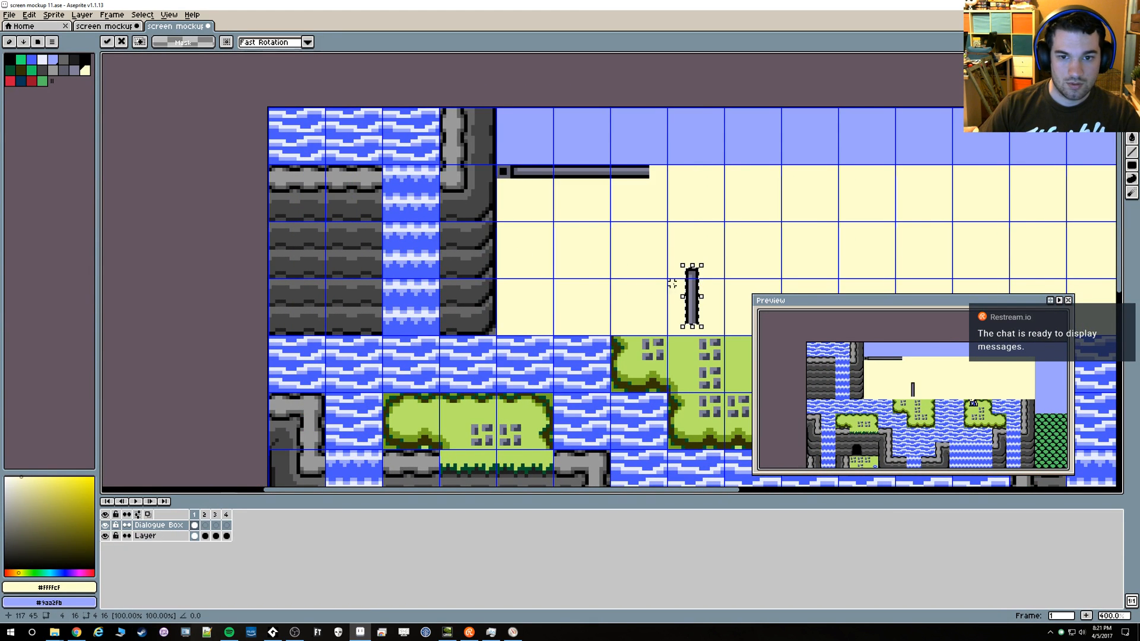
{"action": "left_click_drag", "start_coordinate": [696, 285], "coordinate": [506, 198]}
{"action": "left_click_drag", "start_coordinate": [709, 237], "coordinate": [482, 250]}
{"action": "left_click", "coordinate": [539, 247]}
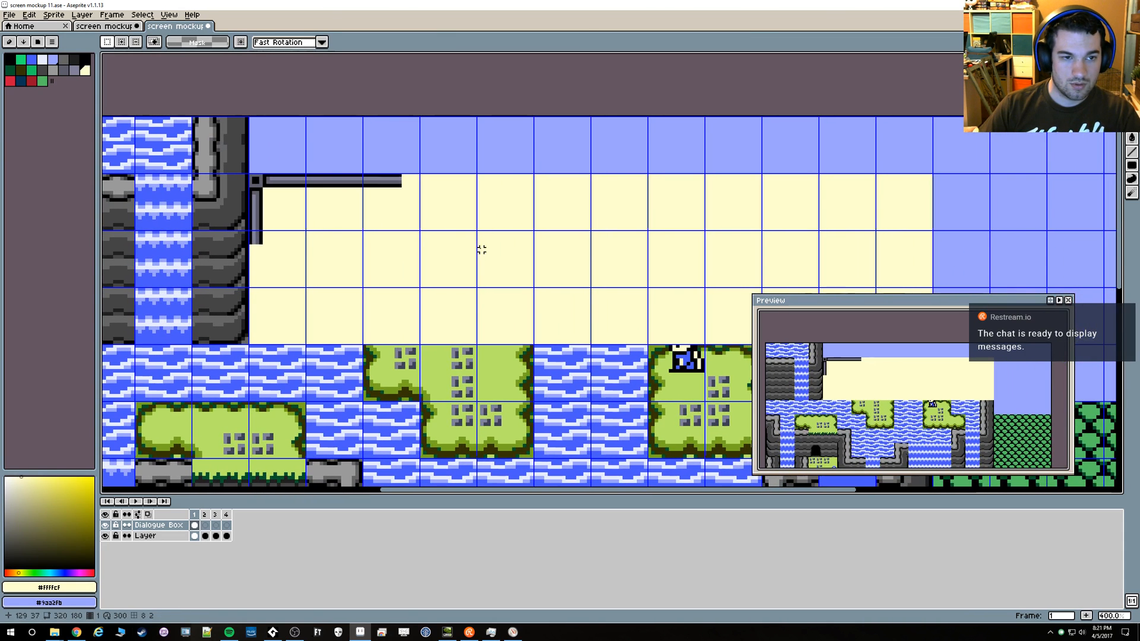
Copy a 32 by 4 pixel stretch of the dialogue box's top border and repeat it rightwards until the border nearly spans the box
{"action": "left_click_drag", "start_coordinate": [289, 178], "coordinate": [401, 186]}
{"action": "key", "text": "ctrl+c"}
{"action": "key", "text": "ctrl+v"}
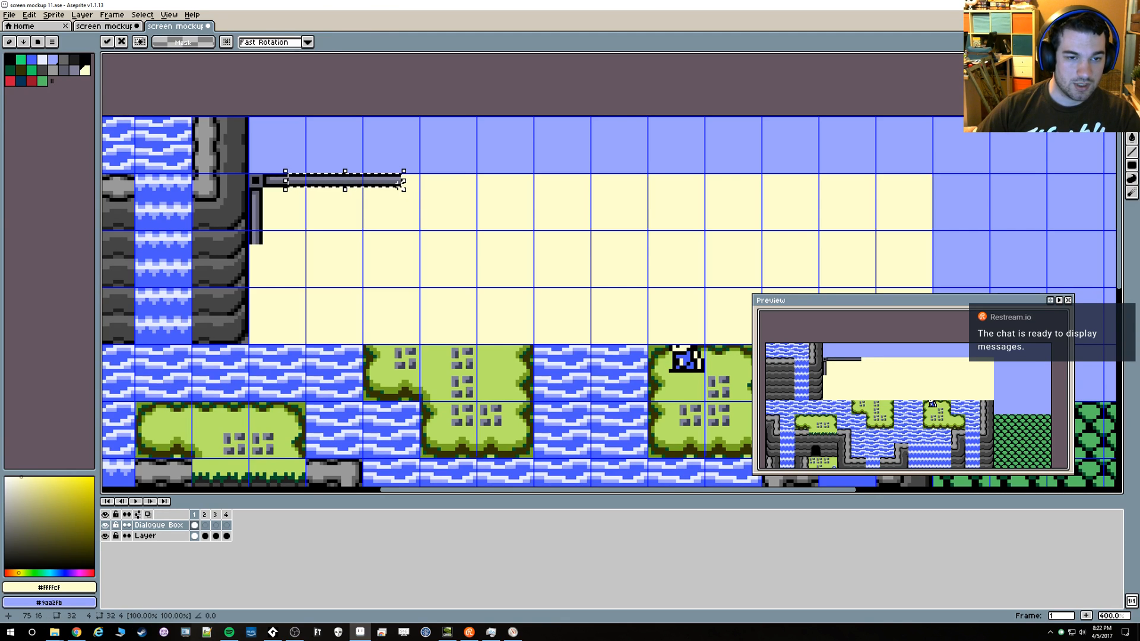
{"action": "key", "text": "shift+Right"}
{"action": "key", "text": "ctrl+v"}
{"action": "key", "text": "shift+Right"}
{"action": "key", "text": "shift+Right"}
{"action": "key", "text": "shift+Right"}
{"action": "key", "text": "shift+Right"}
{"action": "key", "text": "shift+Left"}
{"action": "key", "text": "ctrl+v"}
{"action": "key", "text": "shift+Right"}
{"action": "key", "text": "shift+Right"}
{"action": "key", "text": "shift+Right"}
{"action": "key", "text": "shift+Right"}
{"action": "key", "text": "shift+Right"}
{"action": "key", "text": "ctrl+v"}
{"action": "key", "text": "shift+Right"}
{"action": "key", "text": "shift+Right"}
{"action": "key", "text": "shift+Right"}
{"action": "key", "text": "shift+Right"}
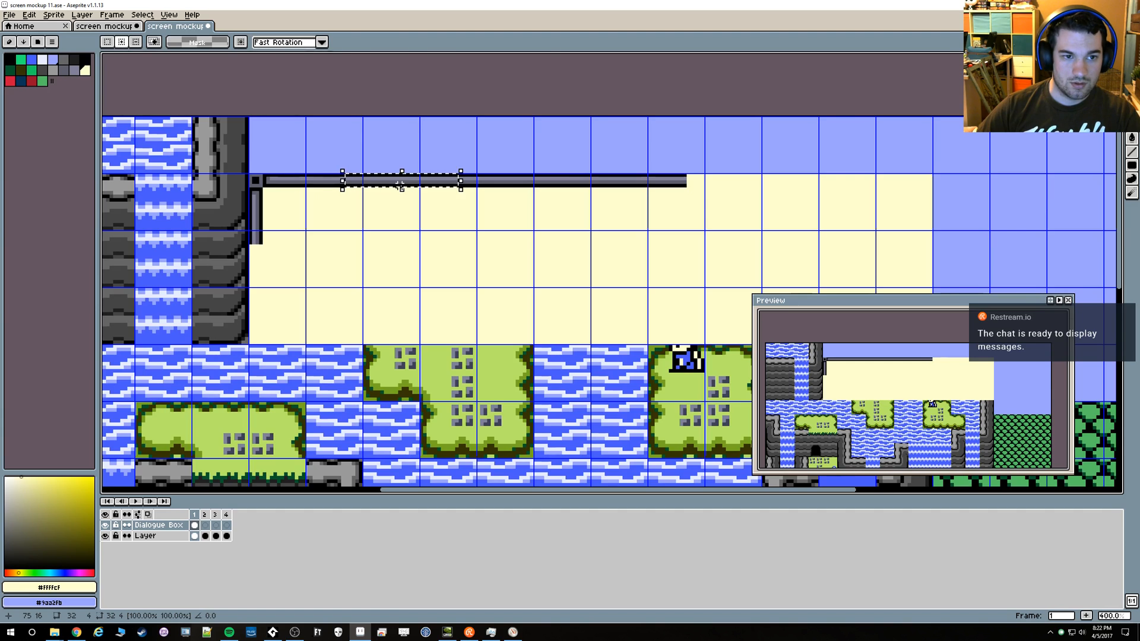
{"action": "key", "text": "shift+Right"}
{"action": "key", "text": "shift+Right"}
{"action": "key", "text": "shift+Right"}
{"action": "key", "text": "ctrl+v"}
{"action": "key", "text": "shift+Right"}
{"action": "key", "text": "shift+Right"}
{"action": "key", "text": "shift+Right"}
{"action": "key", "text": "shift+Right"}
{"action": "key", "text": "shift+Right"}
{"action": "key", "text": "shift+Right"}
{"action": "key", "text": "shift+Right"}
{"action": "key", "text": "shift+Right"}
{"action": "key", "text": "shift+Right"}
{"action": "key", "text": "shift+Right"}
{"action": "key", "text": "shift+Right"}
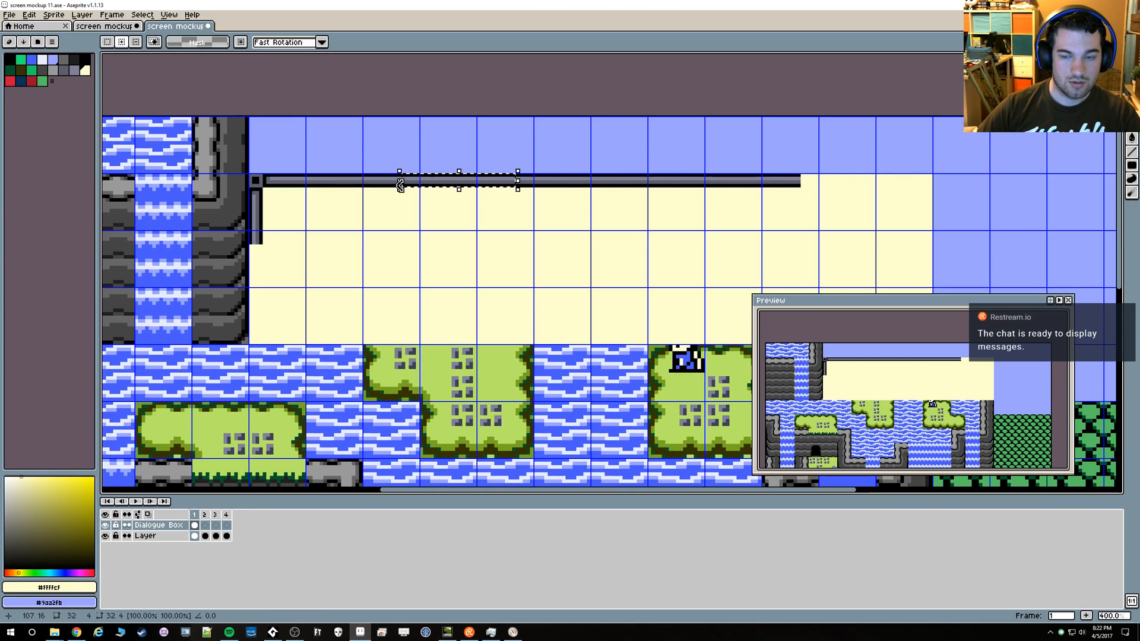
{"action": "key", "text": "shift+Left"}
{"action": "key", "text": "shift+Left"}
{"action": "key", "text": "shift+Left"}
{"action": "key", "text": "shift+Left"}
{"action": "key", "text": "shift+Left"}
{"action": "key", "text": "shift+Left"}
{"action": "key", "text": "ctrl+d"}
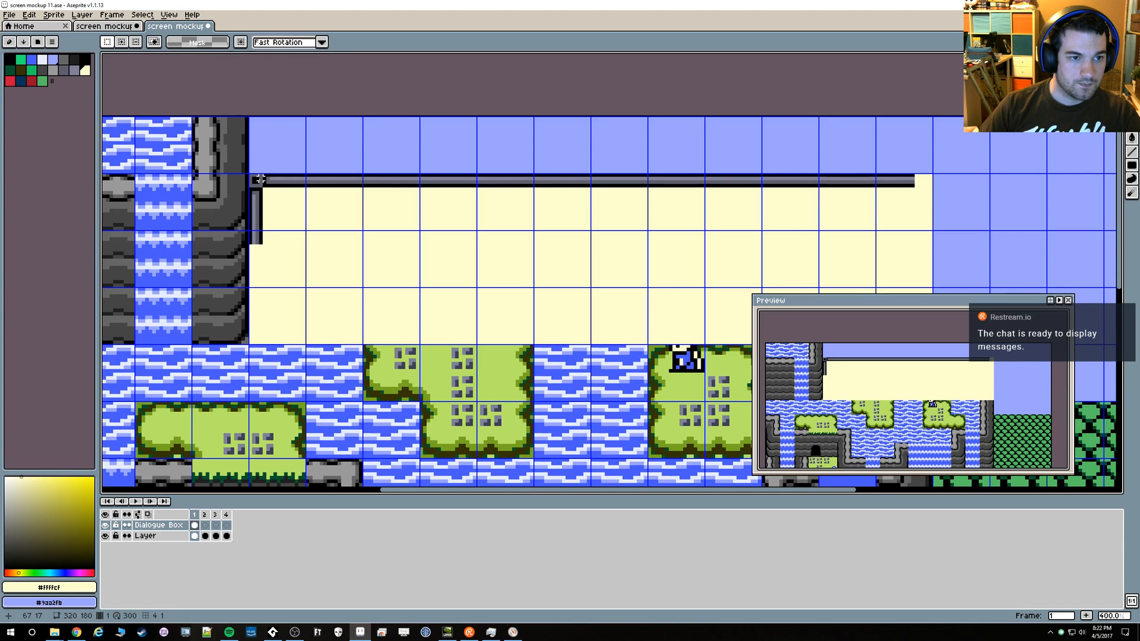
Copy the 8 by 20 pixel right corner and side border of the status bar from the layer named Layer
{"action": "scroll", "coordinate": [593, 351], "scroll_direction": "down", "scroll_amount": 5}
{"action": "scroll", "coordinate": [570, 351], "scroll_direction": "up", "scroll_amount": 4}
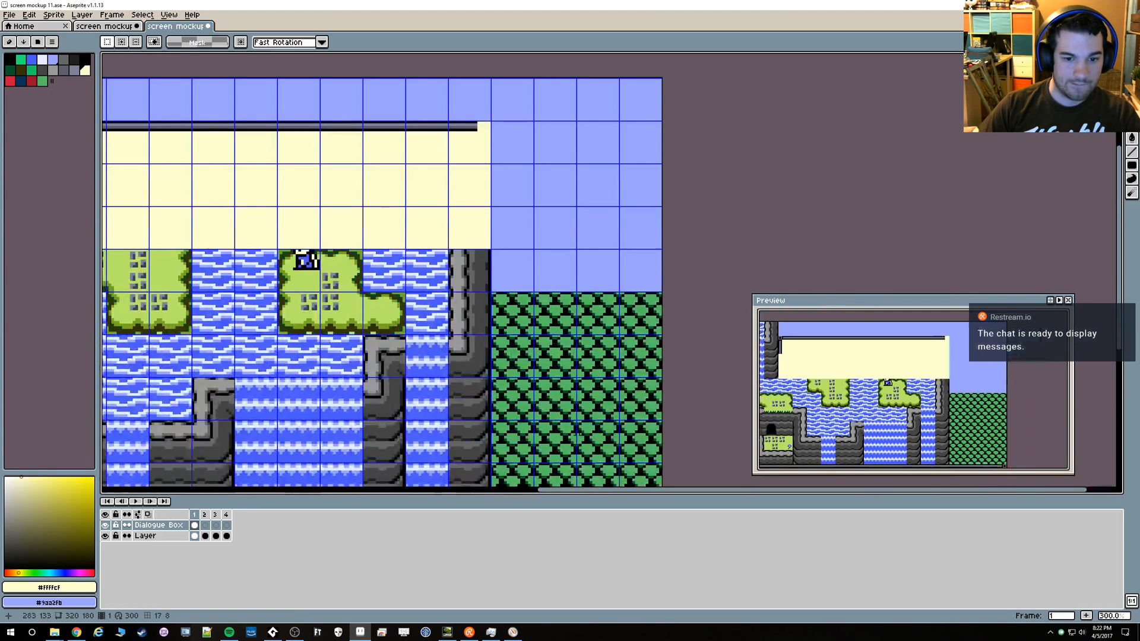
{"action": "scroll", "coordinate": [703, 404], "scroll_direction": "up", "scroll_amount": 2}
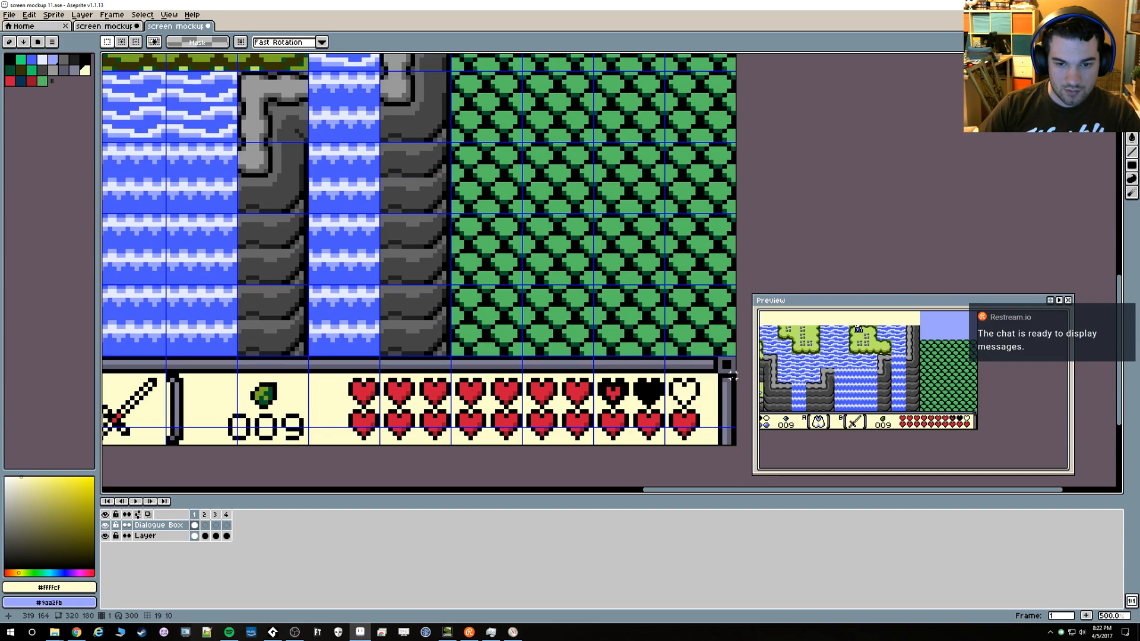
{"action": "left_click_drag", "start_coordinate": [734, 358], "coordinate": [700, 446]}
{"action": "scroll", "coordinate": [537, 268], "scroll_direction": "down", "scroll_amount": 3}
{"action": "scroll", "coordinate": [501, 112], "scroll_direction": "up", "scroll_amount": 1}
{"action": "left_click_drag", "start_coordinate": [363, 146], "coordinate": [575, 301]}
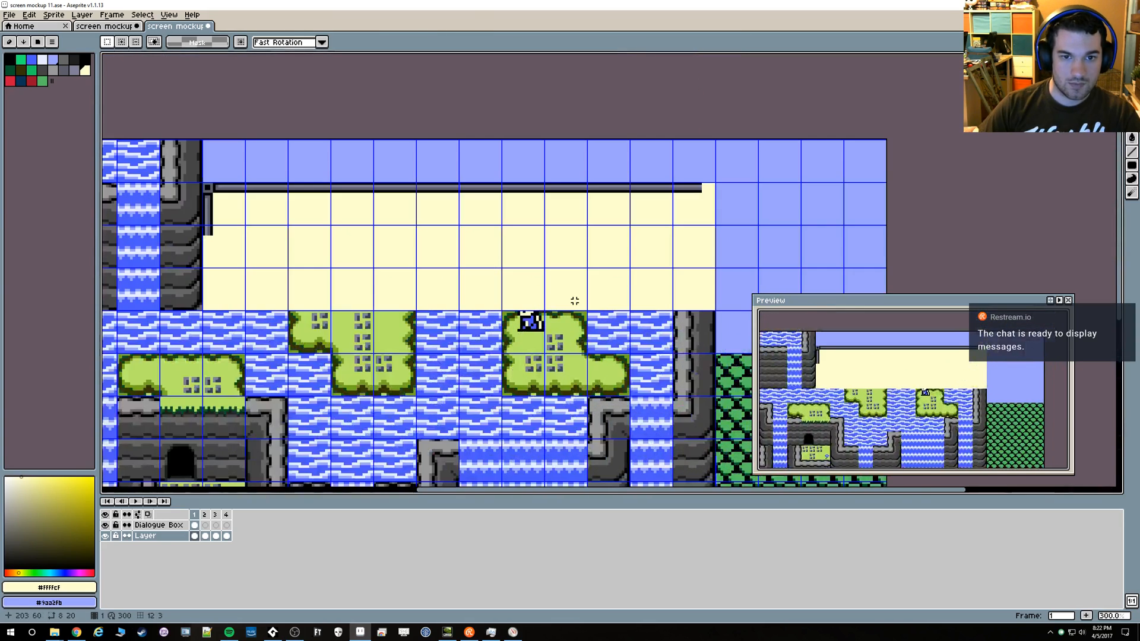
Paste the right corner piece on the Dialogue Box layer and fit it to the cream rectangle's upper-right corner
{"action": "key", "text": "ctrl+v"}
{"action": "key", "text": "ctrl+z"}
{"action": "left_click", "coordinate": [170, 526]}
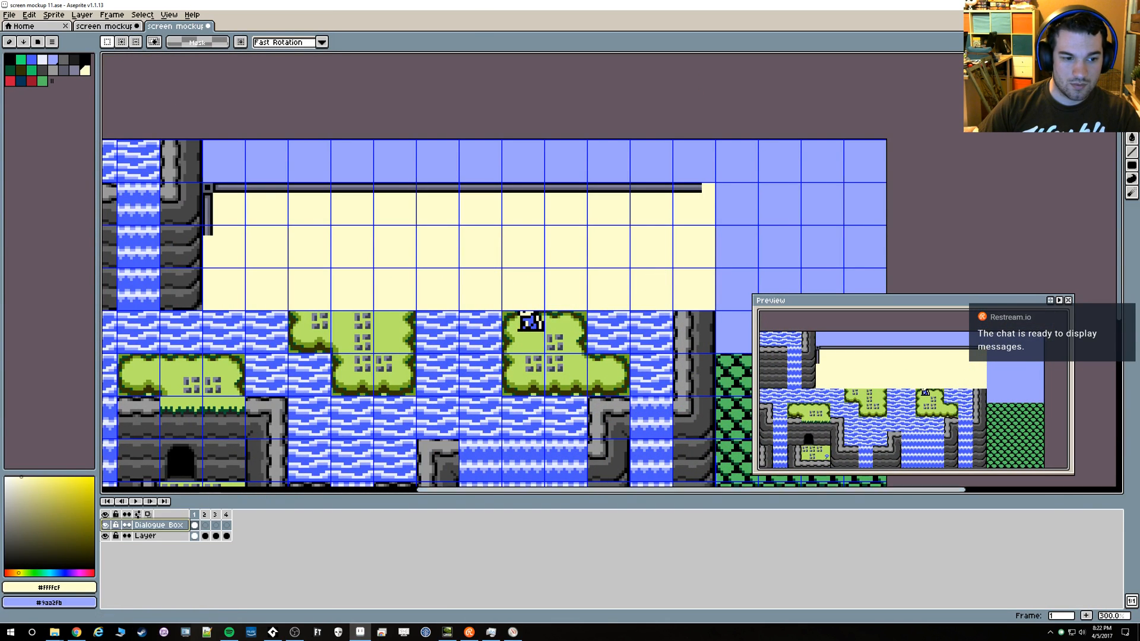
{"action": "key", "text": "ctrl+v"}
{"action": "left_click_drag", "start_coordinate": [514, 310], "coordinate": [714, 187]}
{"action": "left_click", "coordinate": [486, 298]}
{"action": "scroll", "coordinate": [702, 238], "scroll_direction": "up", "scroll_amount": 1}
{"action": "key", "text": "ctrl+c"}
{"action": "key", "text": "ctrl+v"}
{"action": "key", "text": "shift+Down"}
{"action": "key", "text": "Escape"}
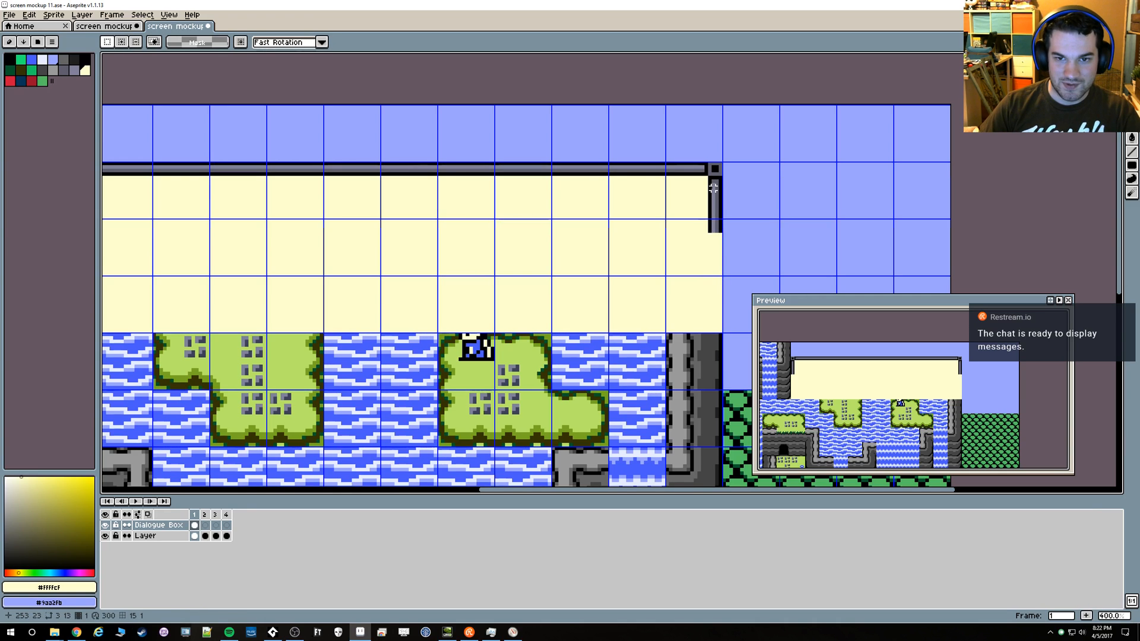
Copy a 4 by 13 pixel segment of the dialogue box's right border and repeat it downwards to extend that side
{"action": "left_click_drag", "start_coordinate": [706, 184], "coordinate": [724, 233]}
{"action": "key", "text": "ctrl+c"}
{"action": "key", "text": "ctrl+v"}
{"action": "key", "text": "shift+Down"}
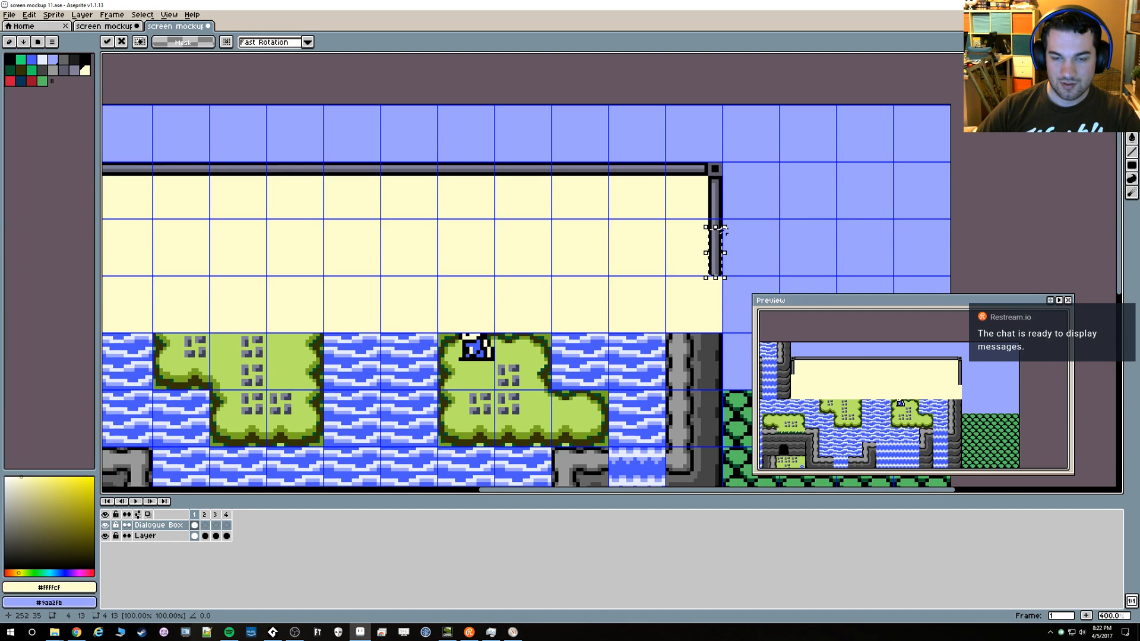
{"action": "key", "text": "ctrl+c"}
{"action": "key", "text": "ctrl+v"}
{"action": "key", "text": "shift+Down"}
{"action": "key", "text": "Up"}
{"action": "key", "text": "Up"}
{"action": "key", "text": "Up"}
{"action": "key", "text": "ctrl+v"}
{"action": "key", "text": "Down"}
{"action": "key", "text": "Down"}
{"action": "key", "text": "Down"}
{"action": "key", "text": "Down"}
{"action": "key", "text": "Down"}
{"action": "key", "text": "Down"}
{"action": "key", "text": "Down"}
{"action": "key", "text": "Down"}
{"action": "key", "text": "Down"}
{"action": "key", "text": "Down"}
{"action": "key", "text": "Down"}
{"action": "key", "text": "ctrl+d"}
Paste two copies of the 4 by 13 pixel border segment down the dialogue box's left side to extend it
{"action": "scroll", "coordinate": [522, 261], "scroll_direction": "down", "scroll_amount": 1}
{"action": "left_click_drag", "start_coordinate": [424, 310], "coordinate": [707, 347]}
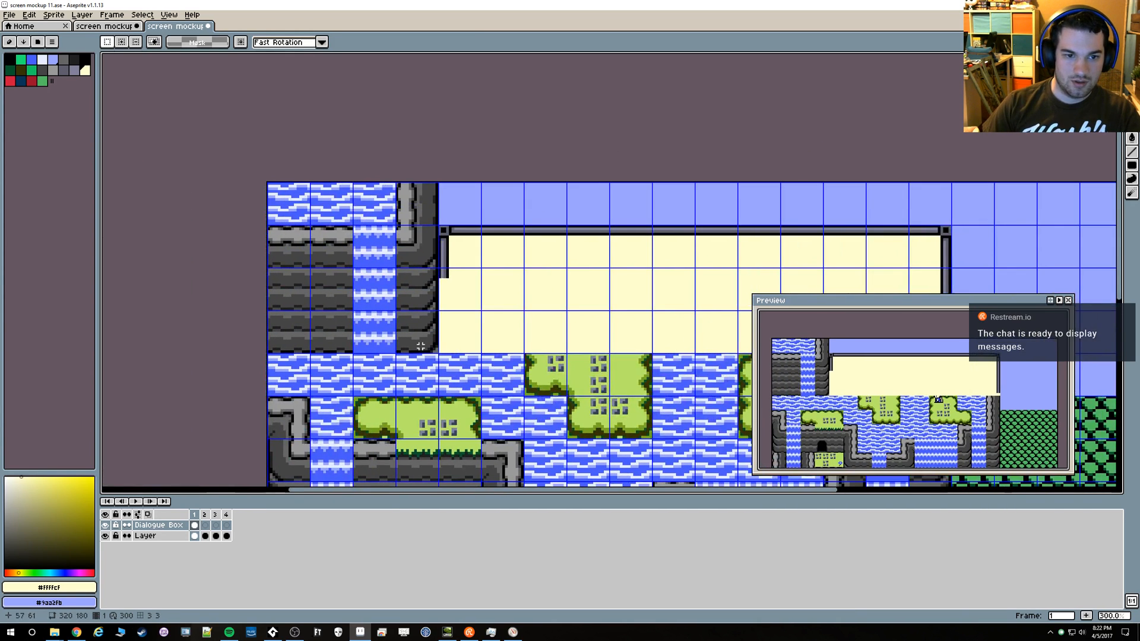
{"action": "scroll", "coordinate": [420, 346], "scroll_direction": "up", "scroll_amount": 2}
{"action": "key", "text": "ctrl+v"}
{"action": "left_click_drag", "start_coordinate": [632, 282], "coordinate": [454, 264]}
{"action": "key", "text": "ctrl+v"}
{"action": "left_click_drag", "start_coordinate": [636, 284], "coordinate": [460, 322]}
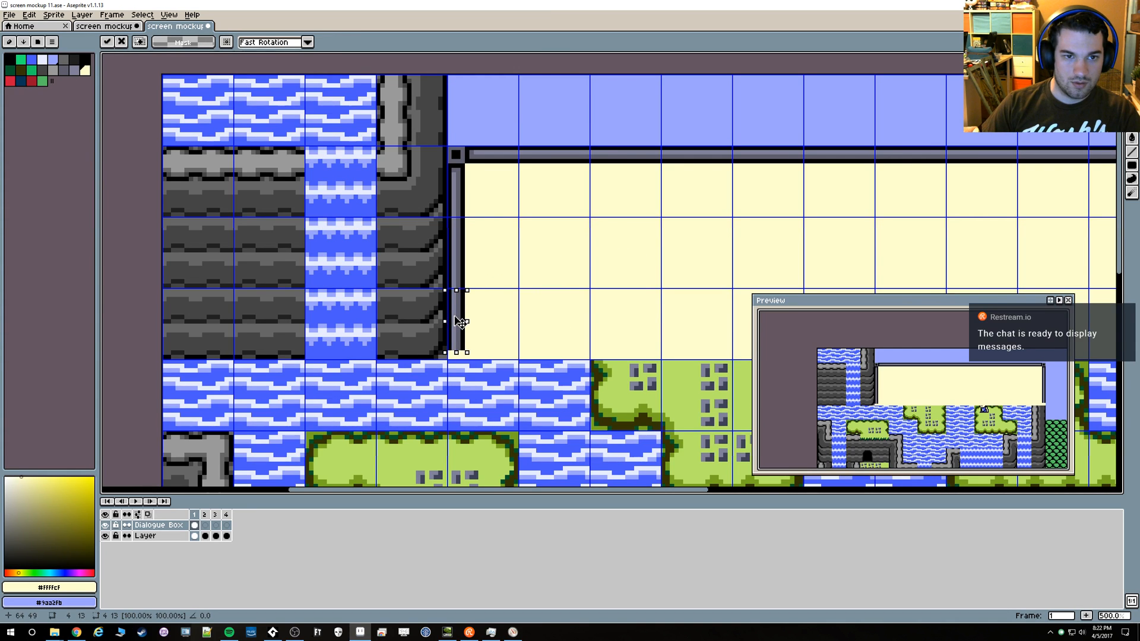
{"action": "key", "text": "Return"}
{"action": "scroll", "coordinate": [463, 318], "scroll_direction": "down", "scroll_amount": 1}
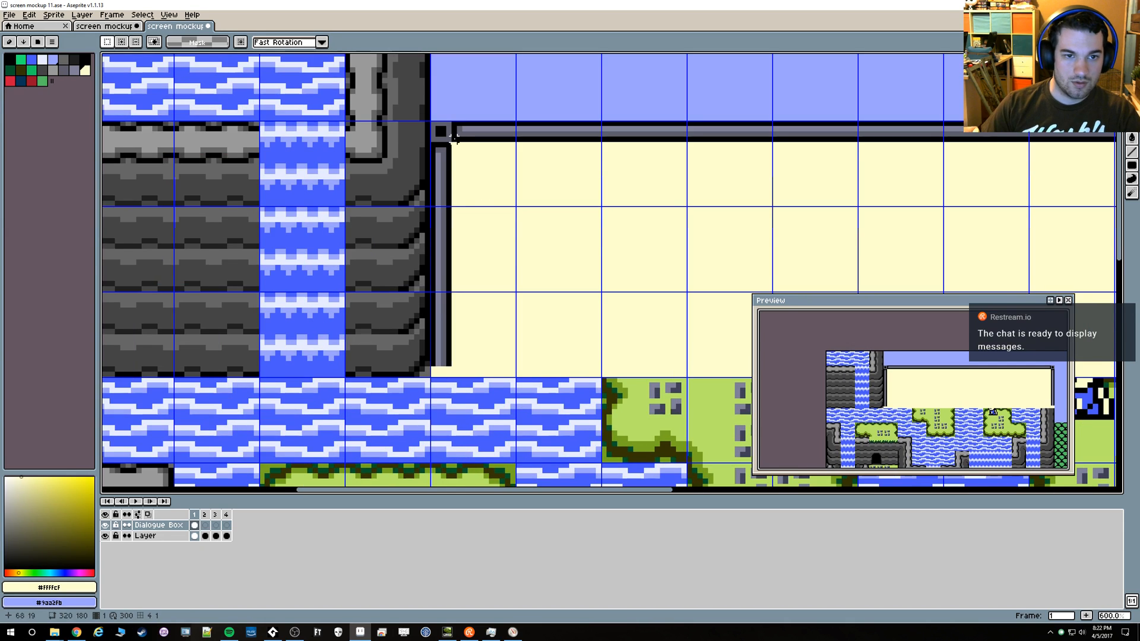
Open inventory mockup.ase, examine the frame's corner junction beside the hearts, and return to the screen mockup 11 file
{"action": "left_click", "coordinate": [16, 16]}
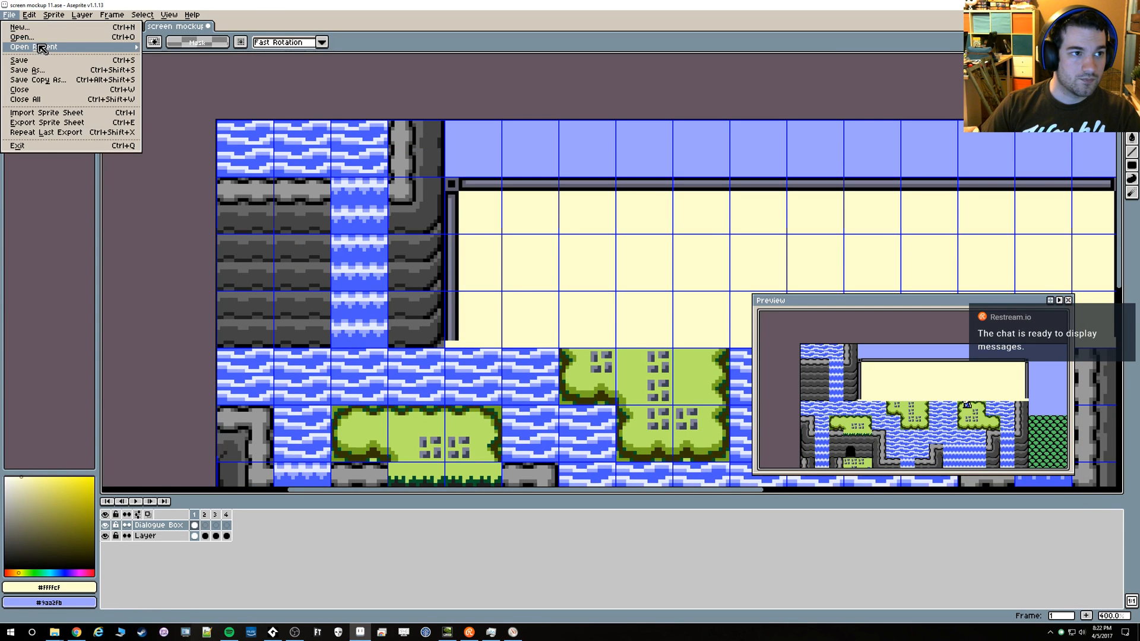
{"action": "left_click", "coordinate": [24, 33]}
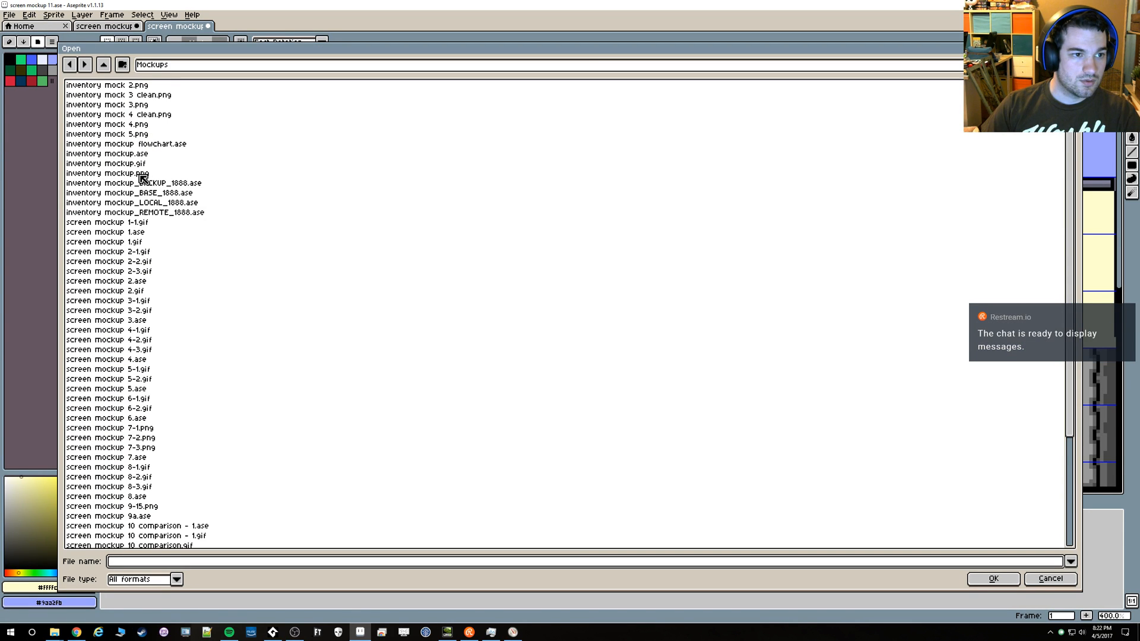
{"action": "double_click", "coordinate": [131, 154]}
{"action": "scroll", "coordinate": [286, 322], "scroll_direction": "up", "scroll_amount": 4}
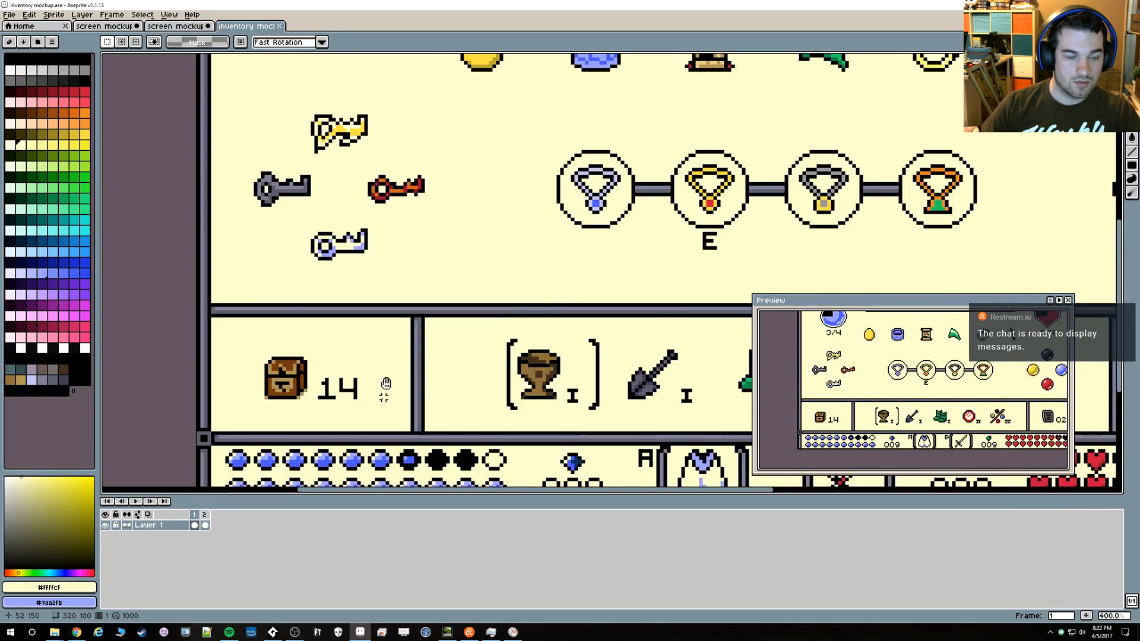
{"action": "scroll", "coordinate": [423, 268], "scroll_direction": "up", "scroll_amount": 4}
{"action": "scroll", "coordinate": [423, 269], "scroll_direction": "down", "scroll_amount": 7}
{"action": "left_click_drag", "start_coordinate": [654, 294], "coordinate": [349, 347]}
{"action": "scroll", "coordinate": [675, 275], "scroll_direction": "up", "scroll_amount": 8}
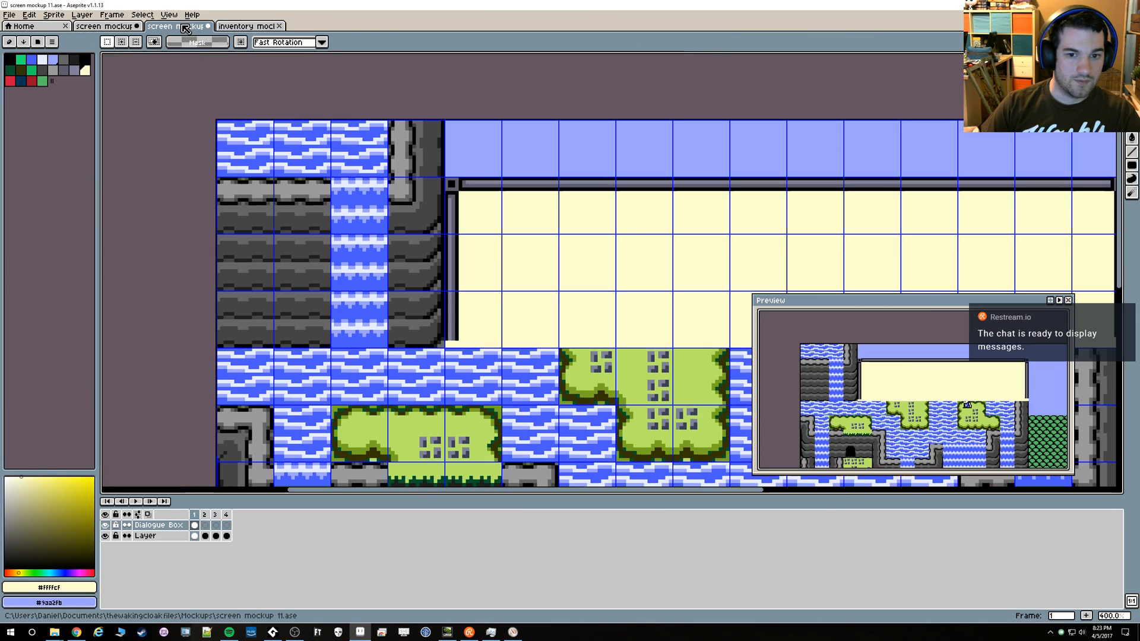
{"action": "left_click", "coordinate": [175, 27]}
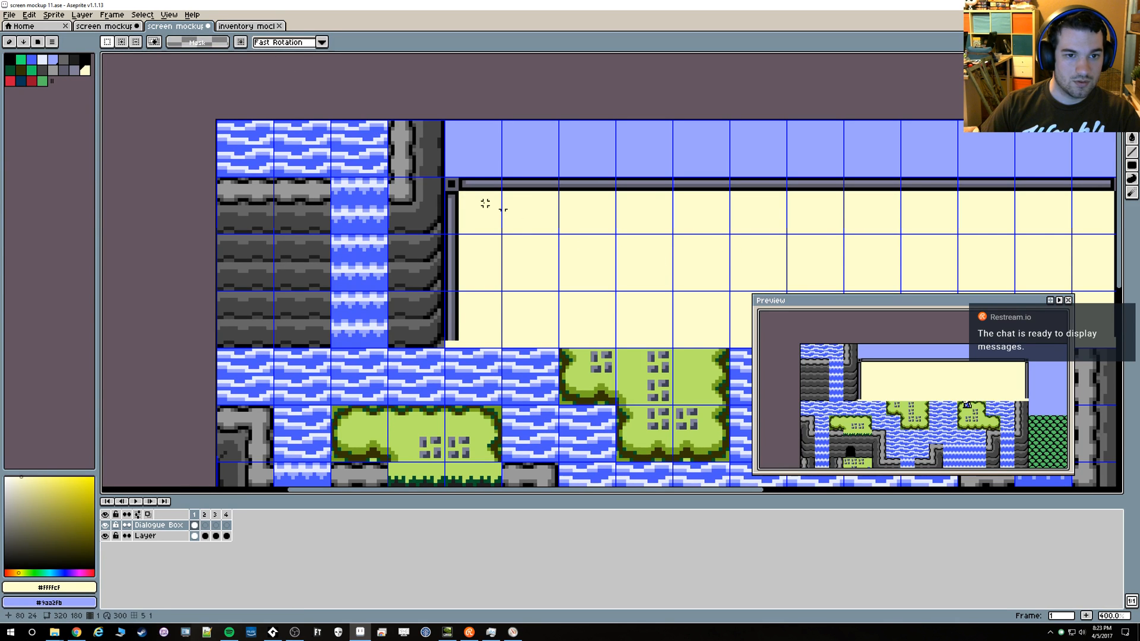
{"action": "scroll", "coordinate": [816, 224], "scroll_direction": "up", "scroll_amount": 2}
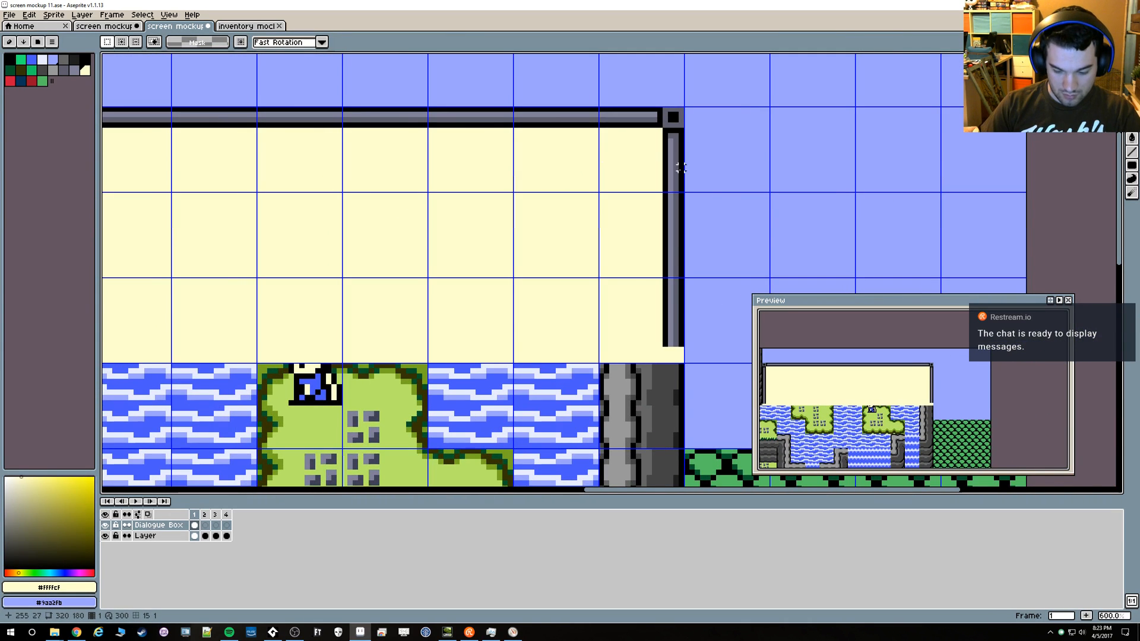
{"action": "left_click_drag", "start_coordinate": [680, 130], "coordinate": [673, 346]}
{"action": "left_click", "coordinate": [681, 120]}
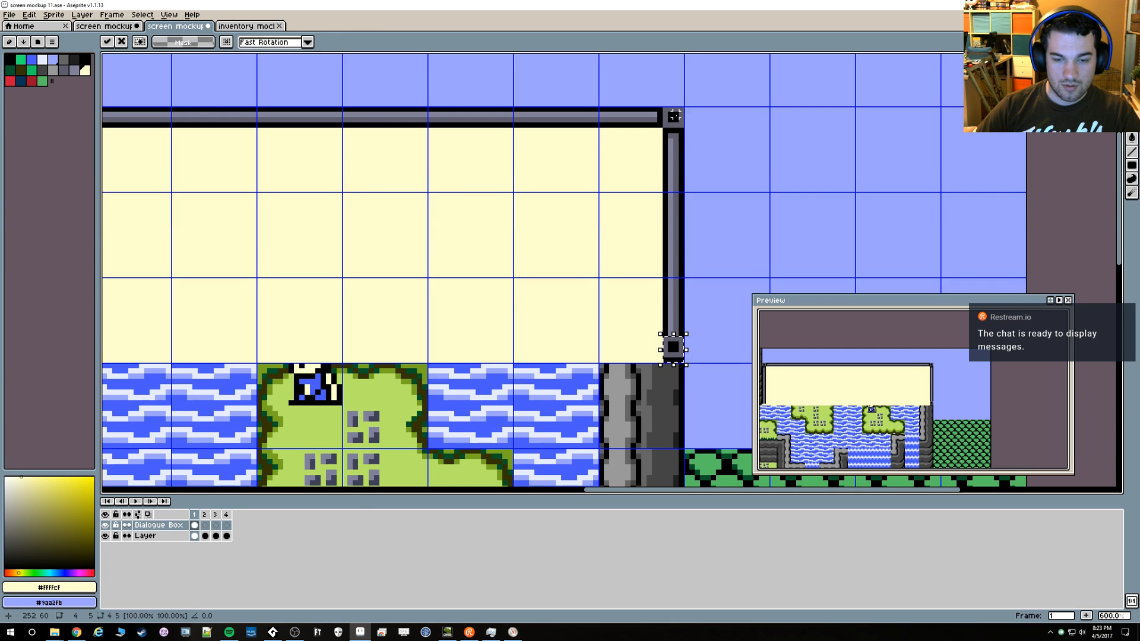
{"action": "key", "text": "Return"}
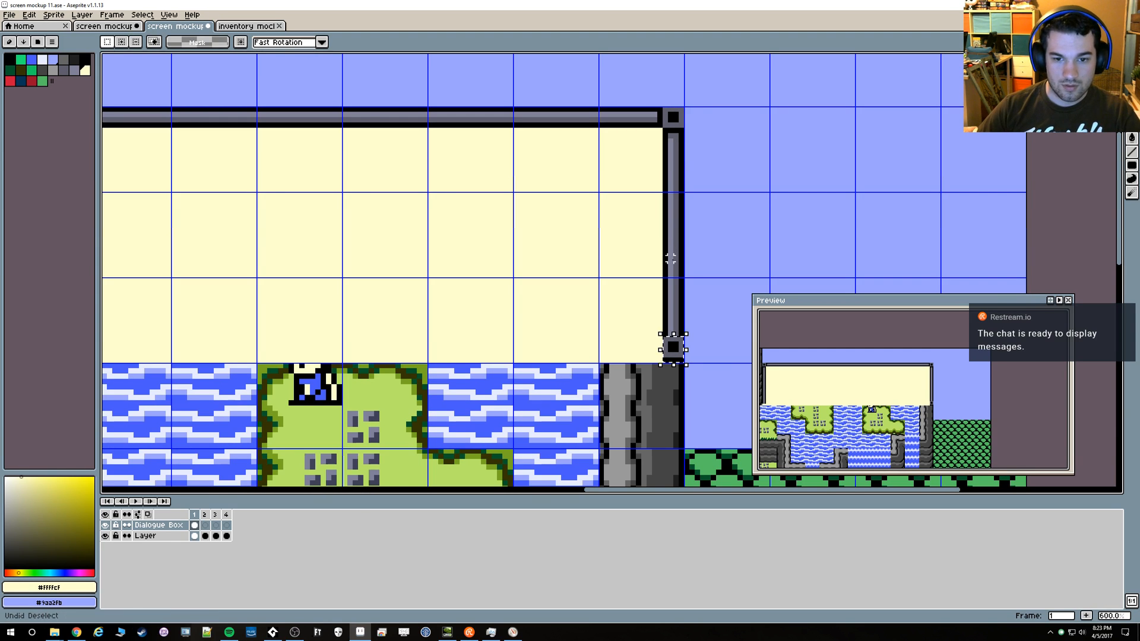
{"action": "key", "text": "ctrl+z"}
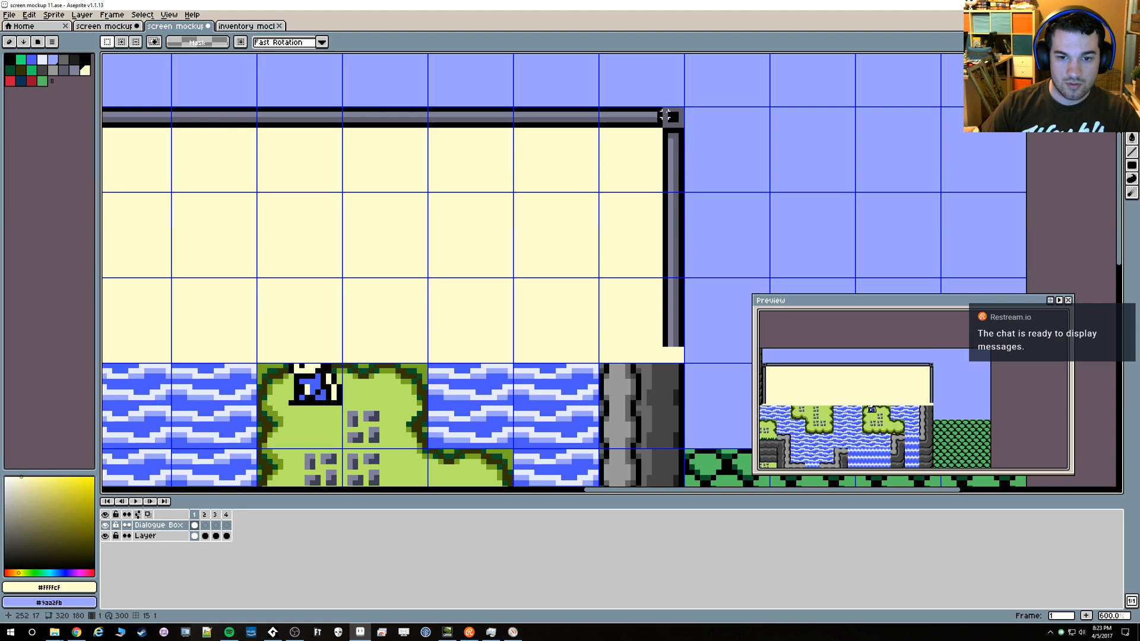
Copy the 4 by 4 pixel corner square to the dialogue box's lower-right corner and draw a black line above it
{"action": "left_click_drag", "start_coordinate": [665, 116], "coordinate": [665, 351]}
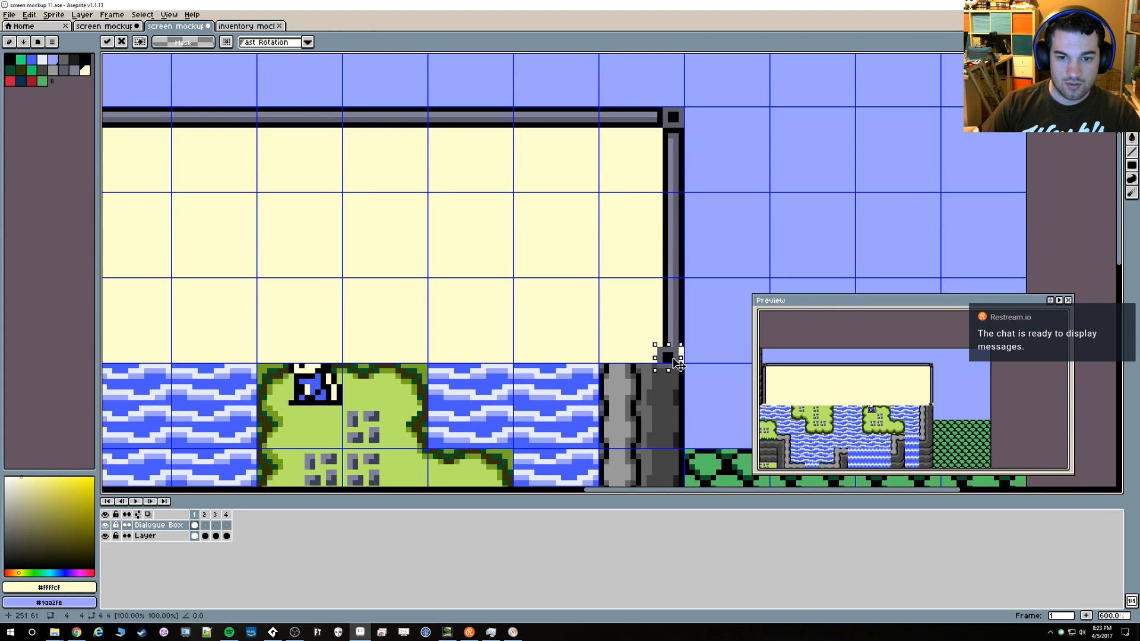
{"action": "left_click", "coordinate": [682, 328], "text": "alt"}
{"action": "key", "text": "ctrl+d"}
{"action": "key", "text": "b"}
{"action": "left_click_drag", "start_coordinate": [671, 339], "coordinate": [807, 330]}
{"action": "left_click_drag", "start_coordinate": [614, 336], "coordinate": [478, 318]}
{"action": "key", "text": "m"}
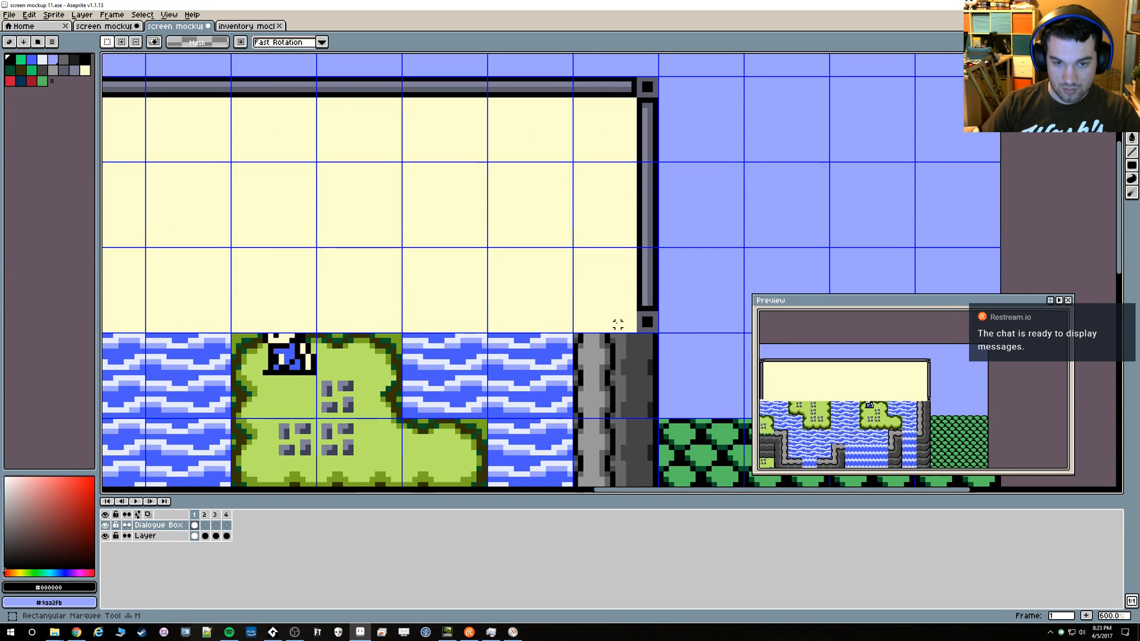
Copy the lower-right corner piece to the lower-left corner and the 184 by 4 pixel top border to the dialogue box's bottom edge
{"action": "left_click_drag", "start_coordinate": [635, 306], "coordinate": [238, 322]}
{"action": "left_click", "coordinate": [281, 111]}
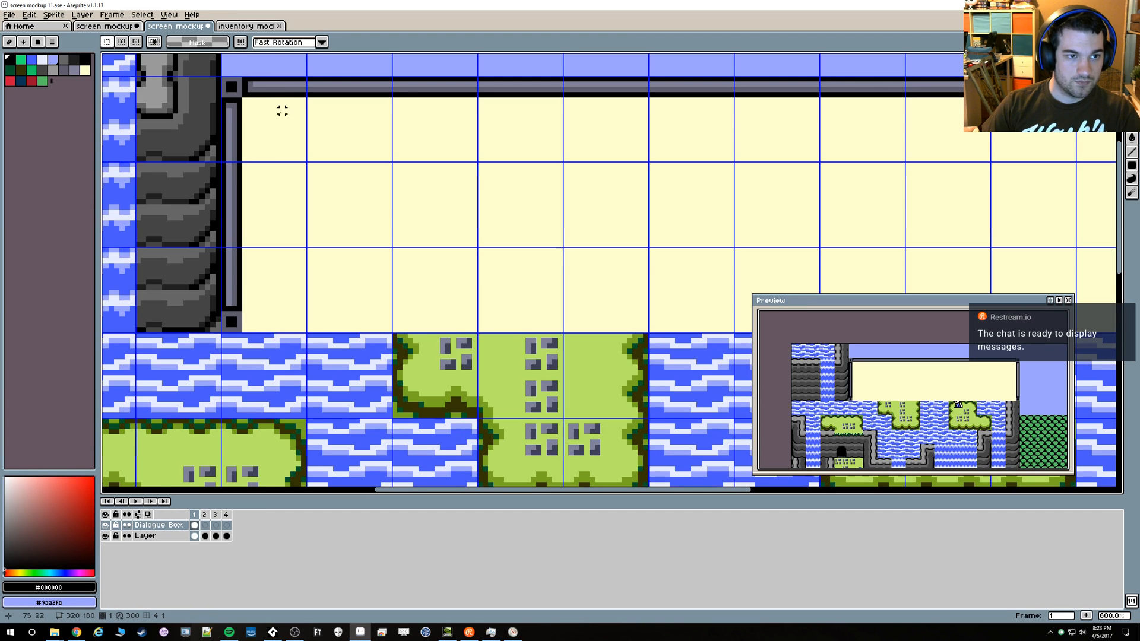
{"action": "left_click_drag", "start_coordinate": [244, 80], "coordinate": [932, 98]}
{"action": "left_click_drag", "start_coordinate": [807, 100], "coordinate": [797, 215]}
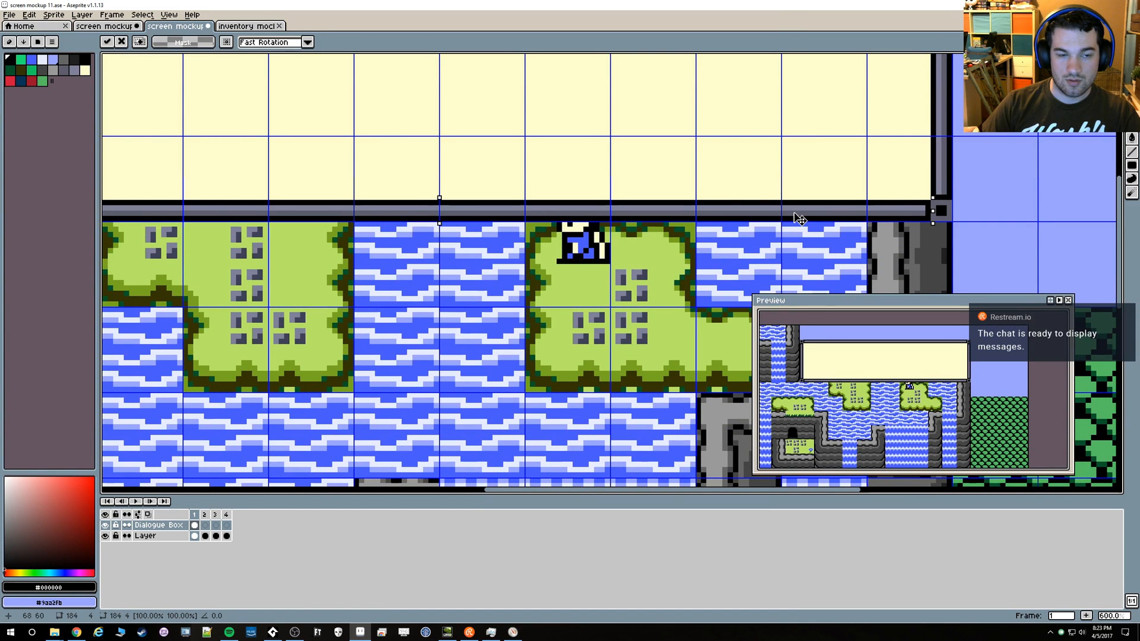
{"action": "scroll", "coordinate": [596, 275], "scroll_direction": "down", "scroll_amount": 2}
{"action": "left_click", "coordinate": [445, 330]}
Hide the grid and examine the dialogue box border up close and against the whole scene
{"action": "scroll", "coordinate": [441, 330], "scroll_direction": "down", "scroll_amount": 2}
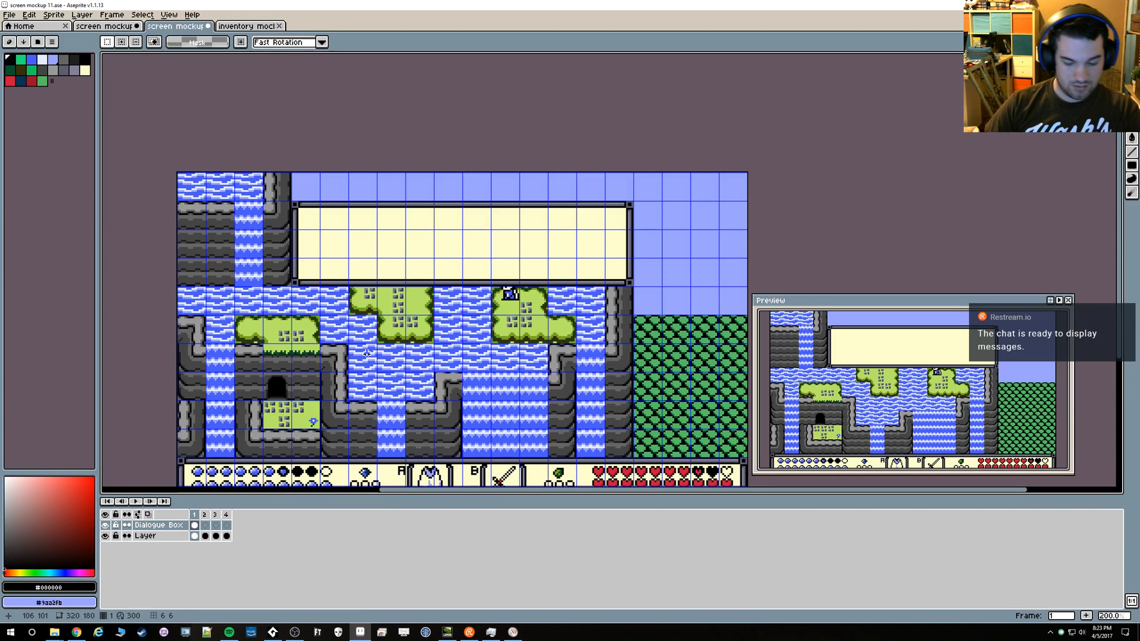
{"action": "key", "text": "ctrl+apostrophe"}
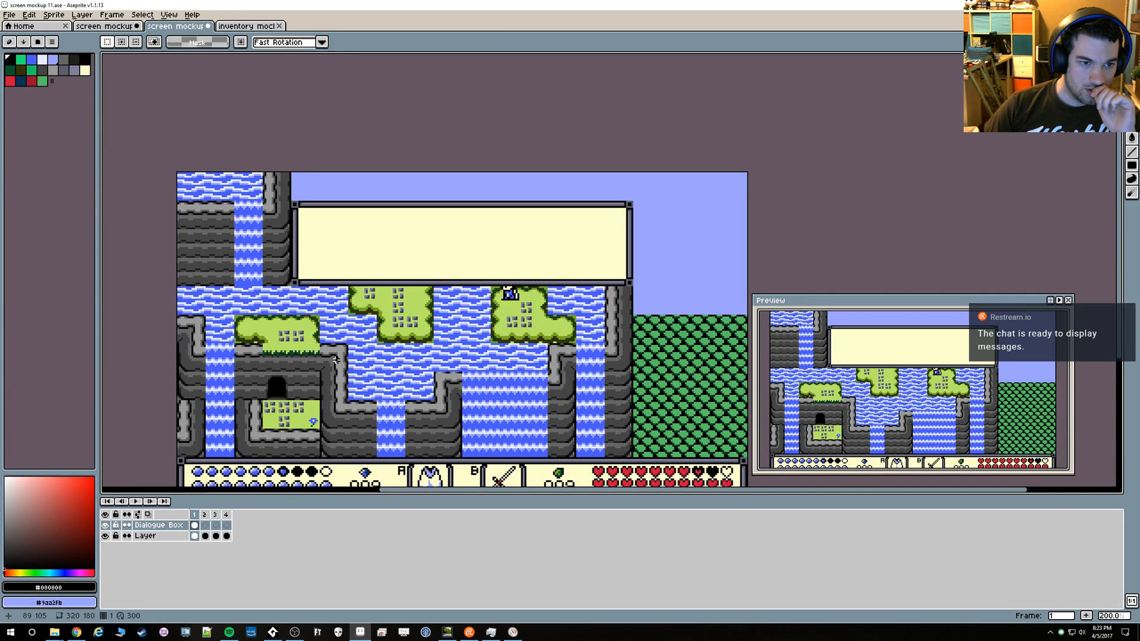
{"action": "scroll", "coordinate": [256, 172], "scroll_direction": "up", "scroll_amount": 4}
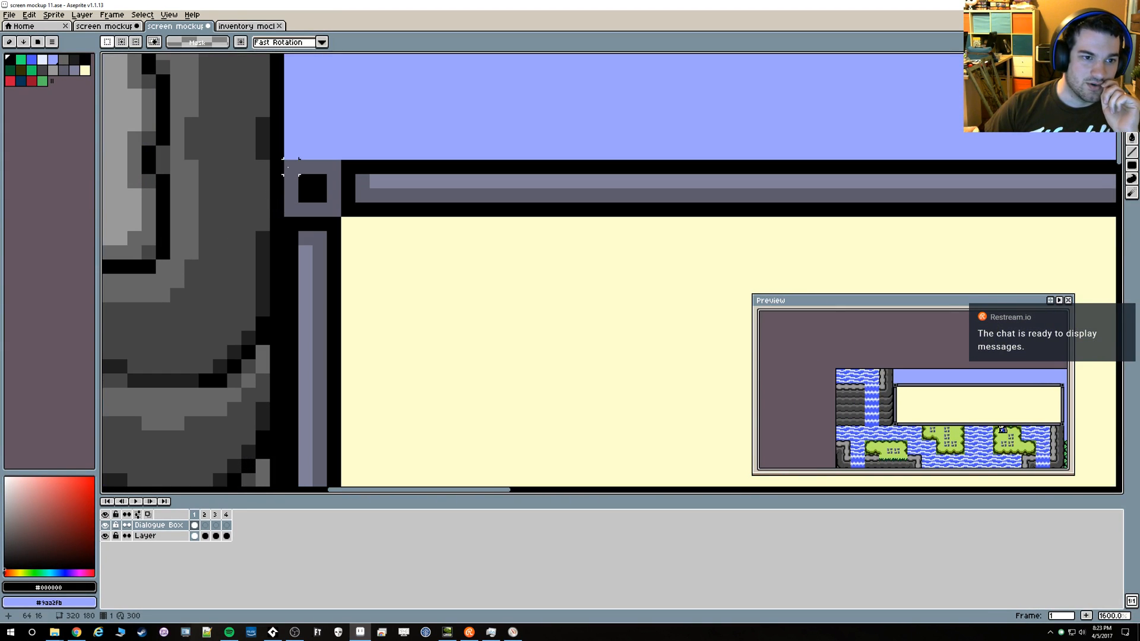
{"action": "scroll", "coordinate": [552, 319], "scroll_direction": "down", "scroll_amount": 5}
{"action": "scroll", "coordinate": [290, 308], "scroll_direction": "down", "scroll_amount": 1}
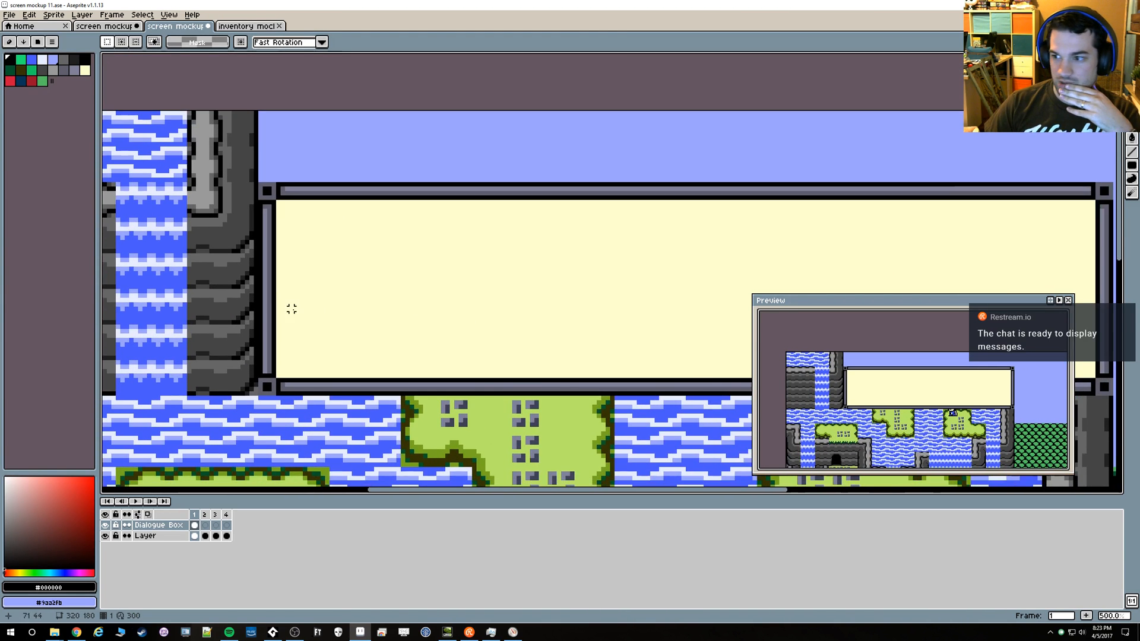
{"action": "scroll", "coordinate": [473, 343], "scroll_direction": "down", "scroll_amount": 1}
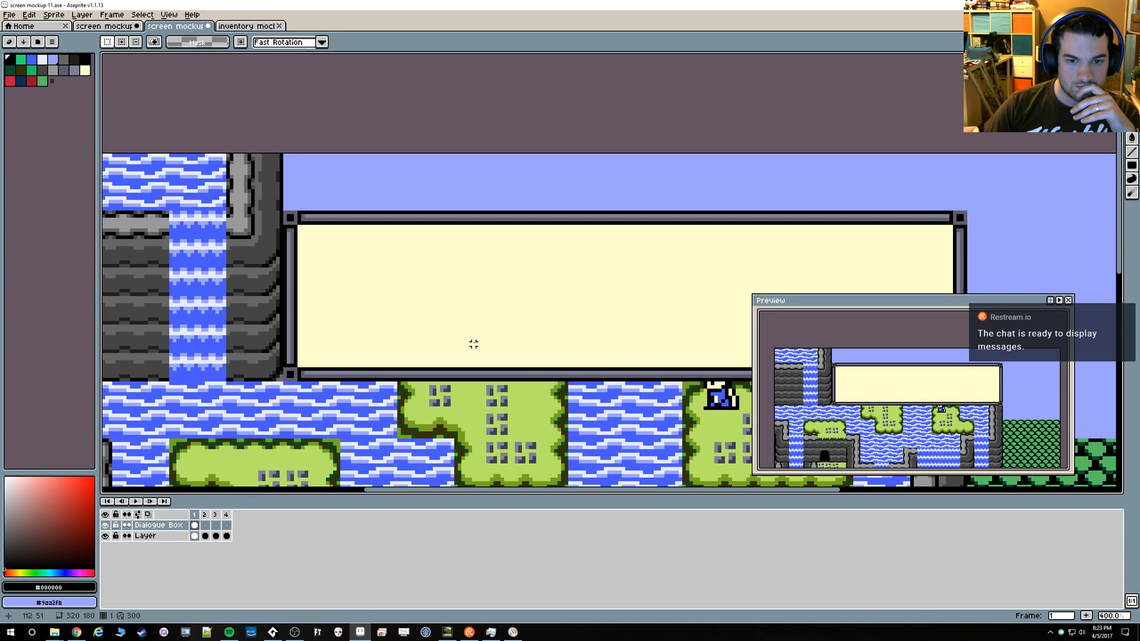
{"action": "scroll", "coordinate": [472, 332], "scroll_direction": "down", "scroll_amount": 2}
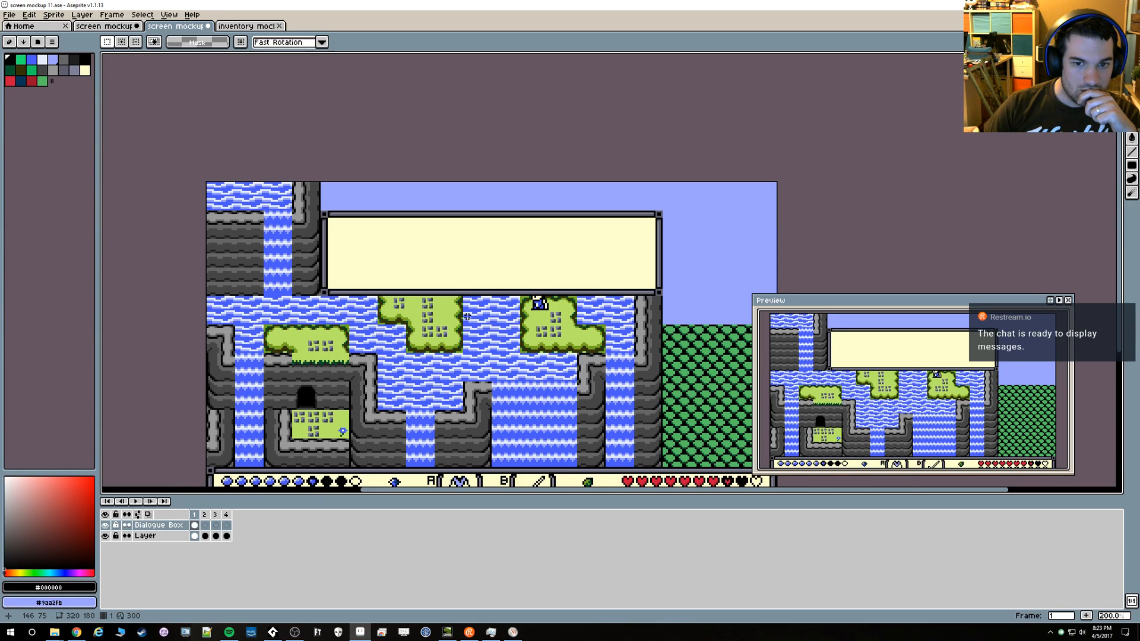
{"action": "scroll", "coordinate": [391, 268], "scroll_direction": "up", "scroll_amount": 1}
Look through the existing image files in the Mockups folder and the GUI folder under Sprites
{"action": "left_click", "coordinate": [9, 15]}
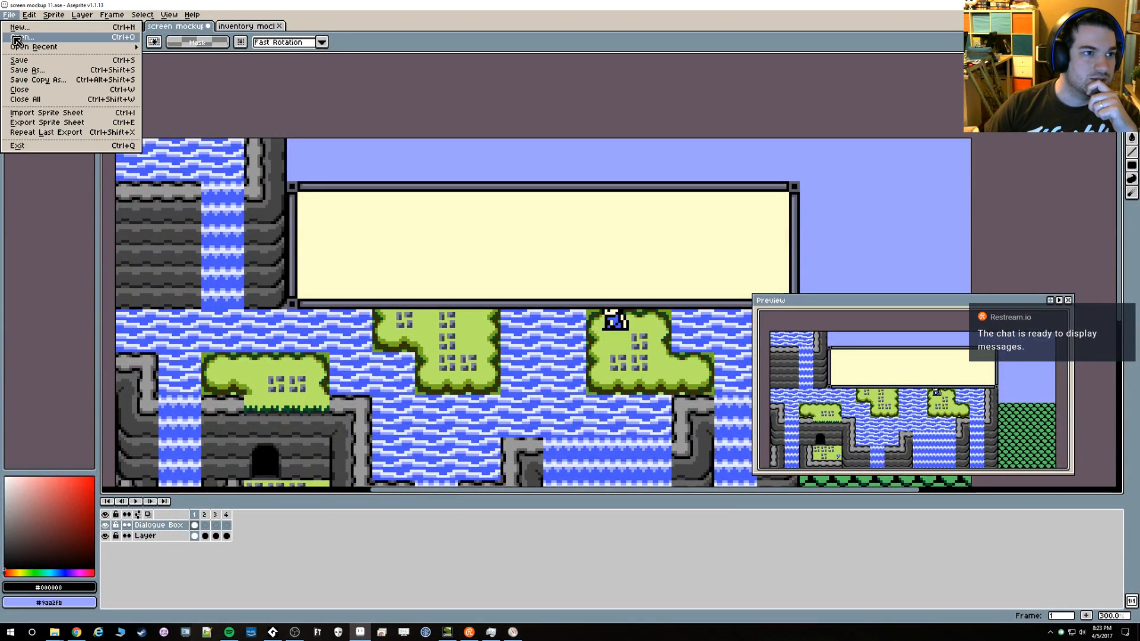
{"action": "left_click", "coordinate": [17, 38]}
{"action": "scroll", "coordinate": [222, 270], "scroll_direction": "down", "scroll_amount": 6}
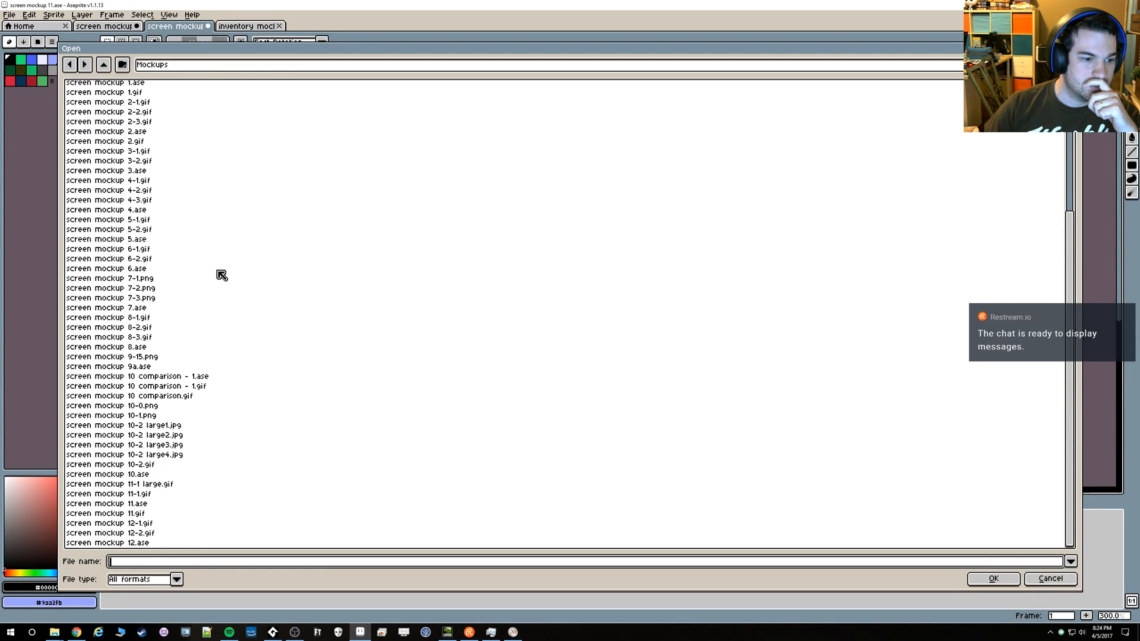
{"action": "scroll", "coordinate": [221, 273], "scroll_direction": "up", "scroll_amount": 6}
{"action": "left_click", "coordinate": [104, 64]}
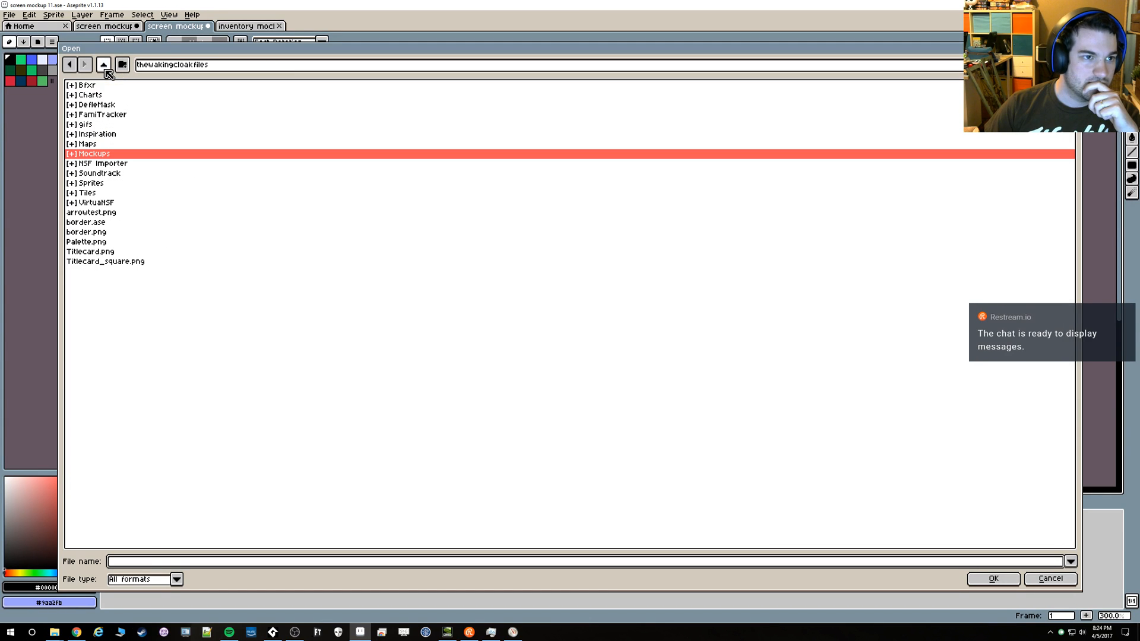
{"action": "double_click", "coordinate": [90, 182]}
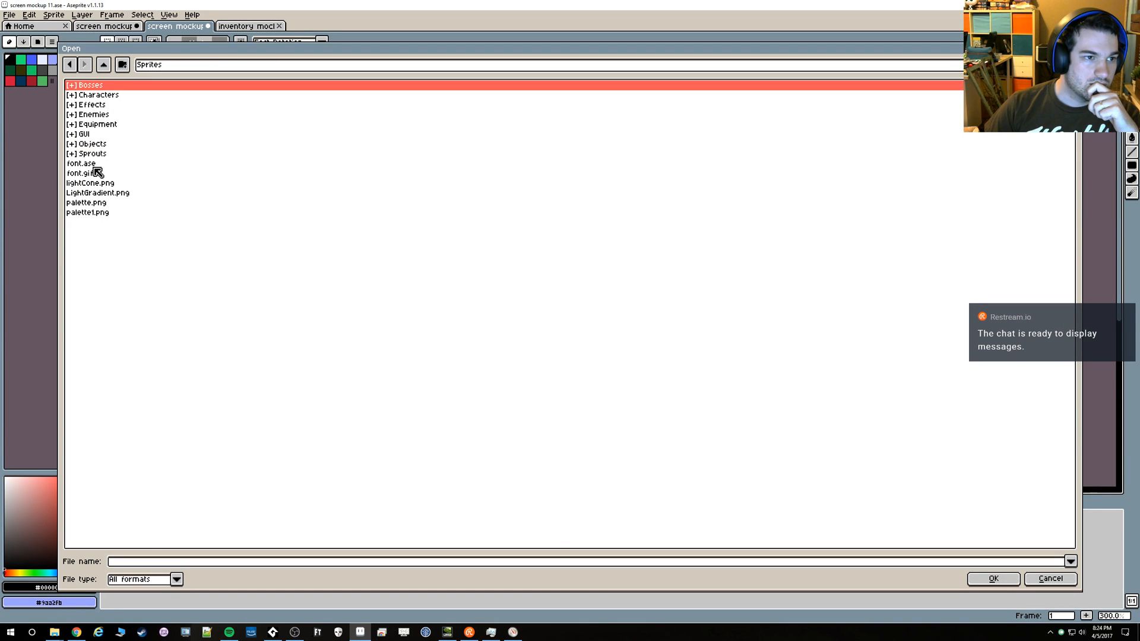
{"action": "double_click", "coordinate": [97, 136]}
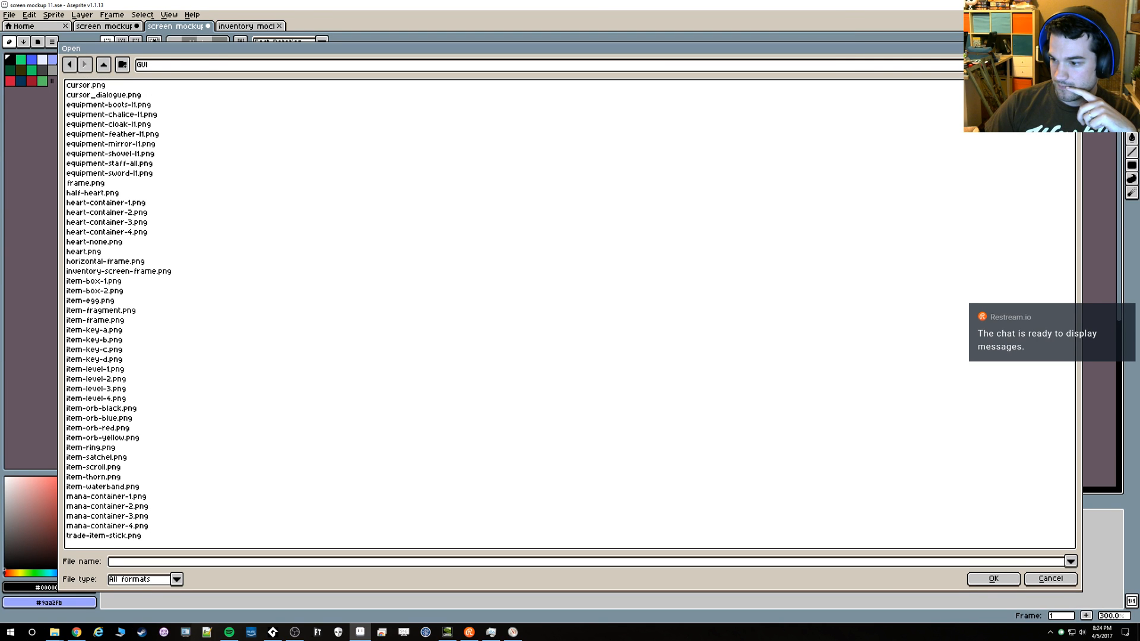
{"action": "key", "text": "alt+Tab"}
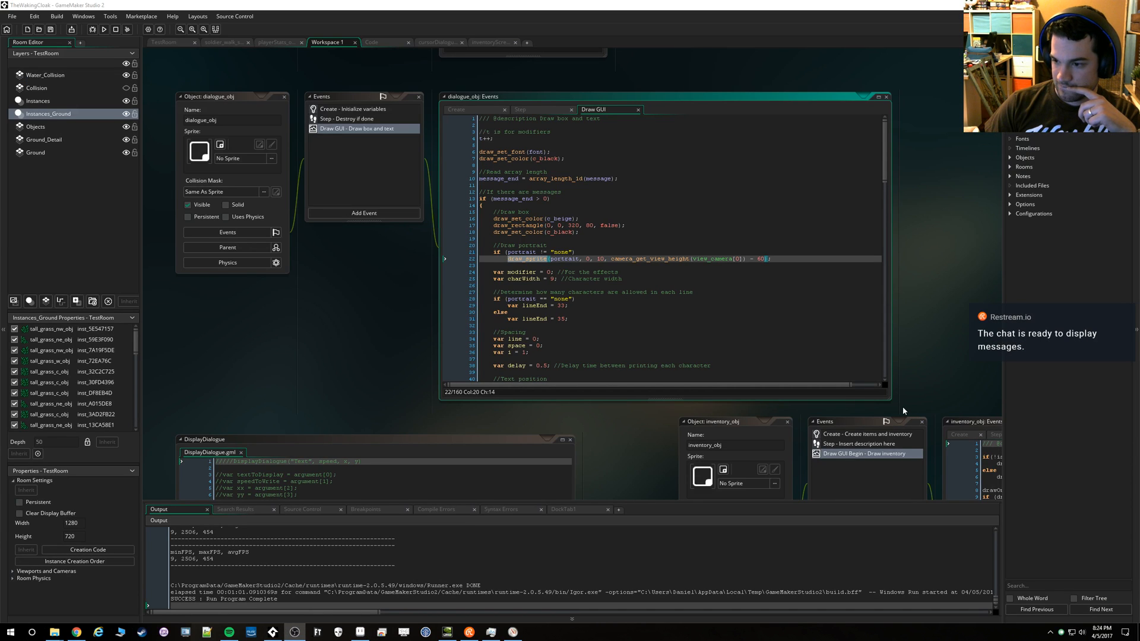
{"action": "key", "text": "alt+Tab"}
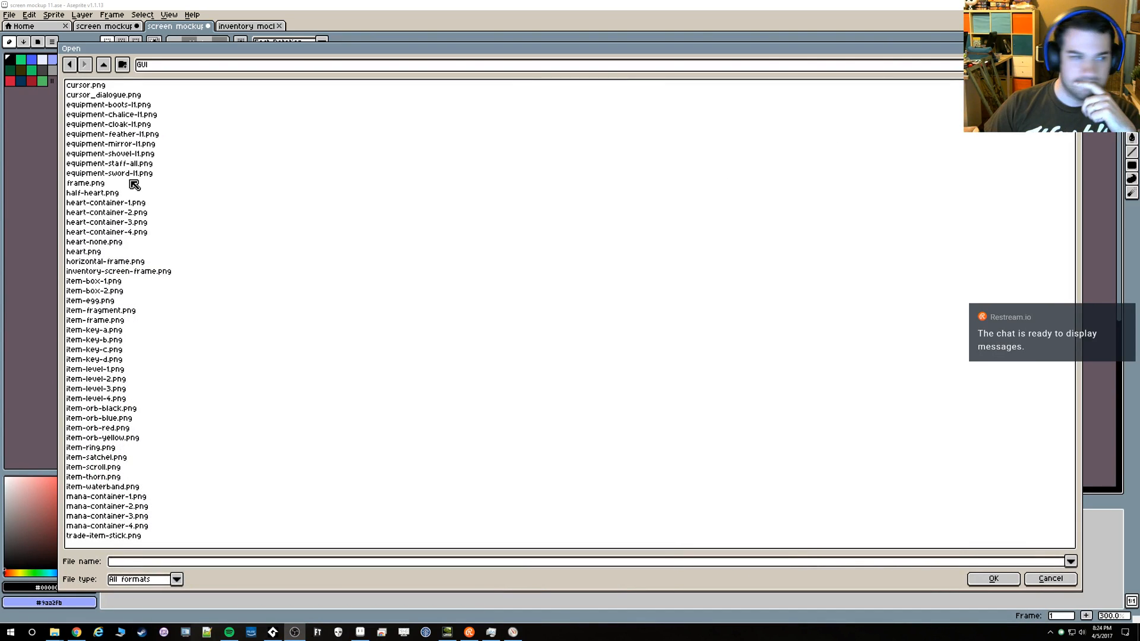
{"action": "left_click", "coordinate": [223, 227]}
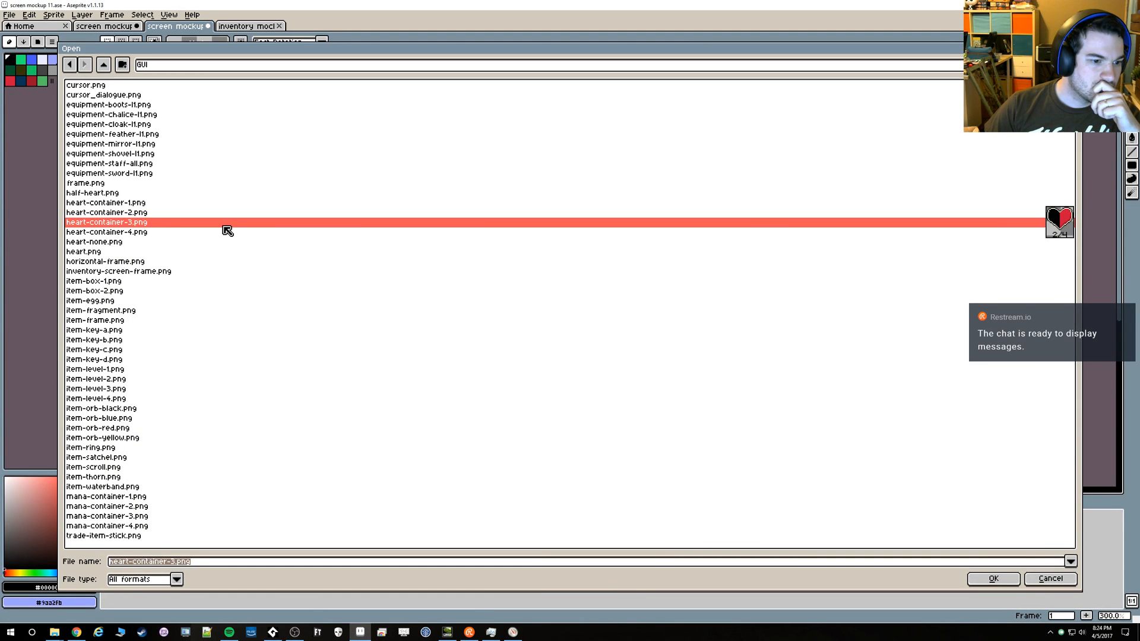
Open font.gif from the Sprites folder with all its animation frames
{"action": "left_click", "coordinate": [105, 65]}
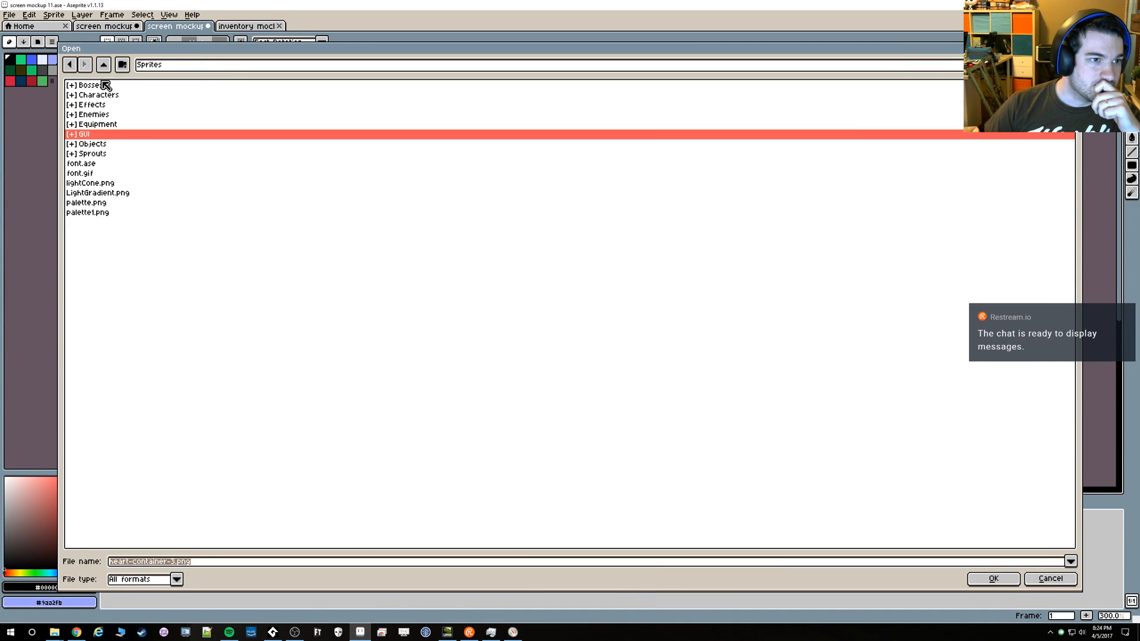
{"action": "double_click", "coordinate": [94, 144]}
{"action": "left_click", "coordinate": [104, 66]}
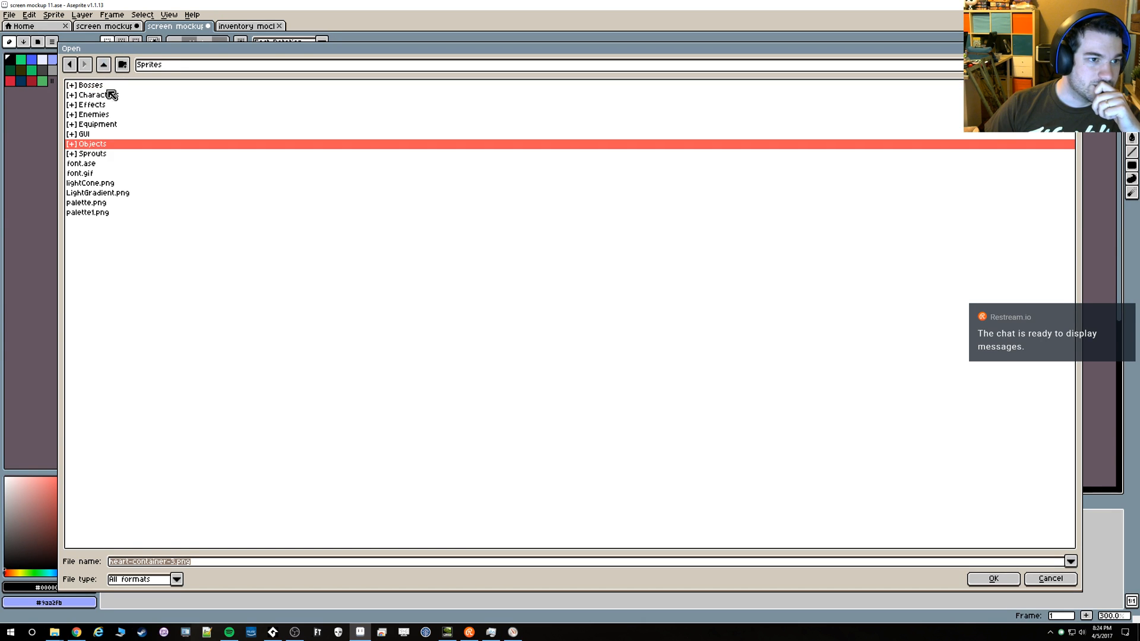
{"action": "left_click", "coordinate": [99, 184]}
{"action": "left_click", "coordinate": [92, 175]}
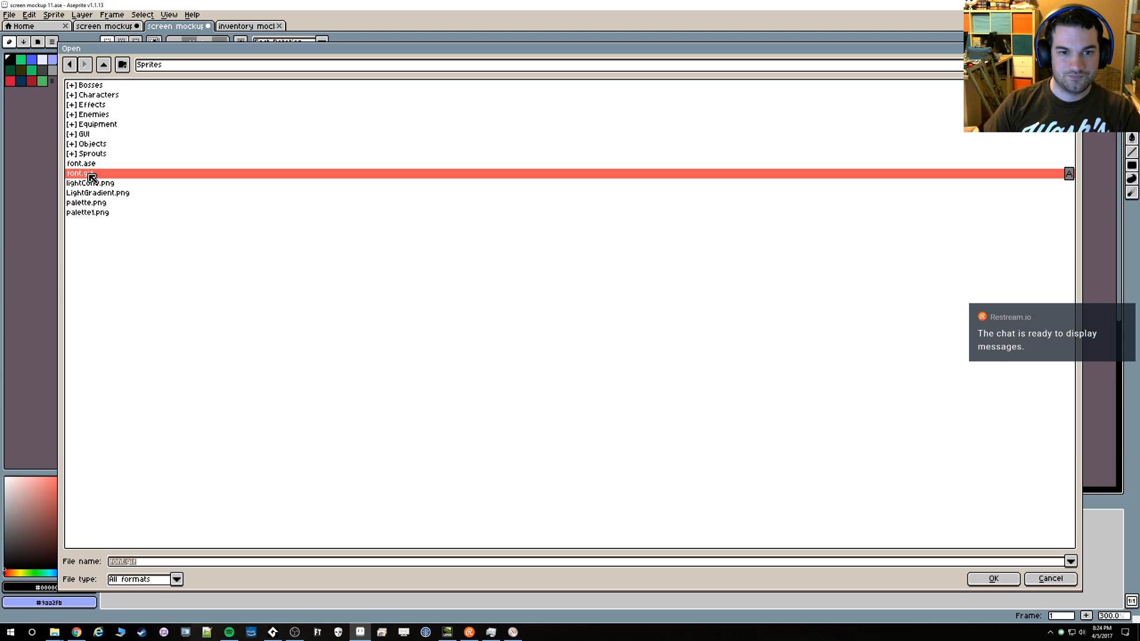
{"action": "double_click", "coordinate": [92, 174]}
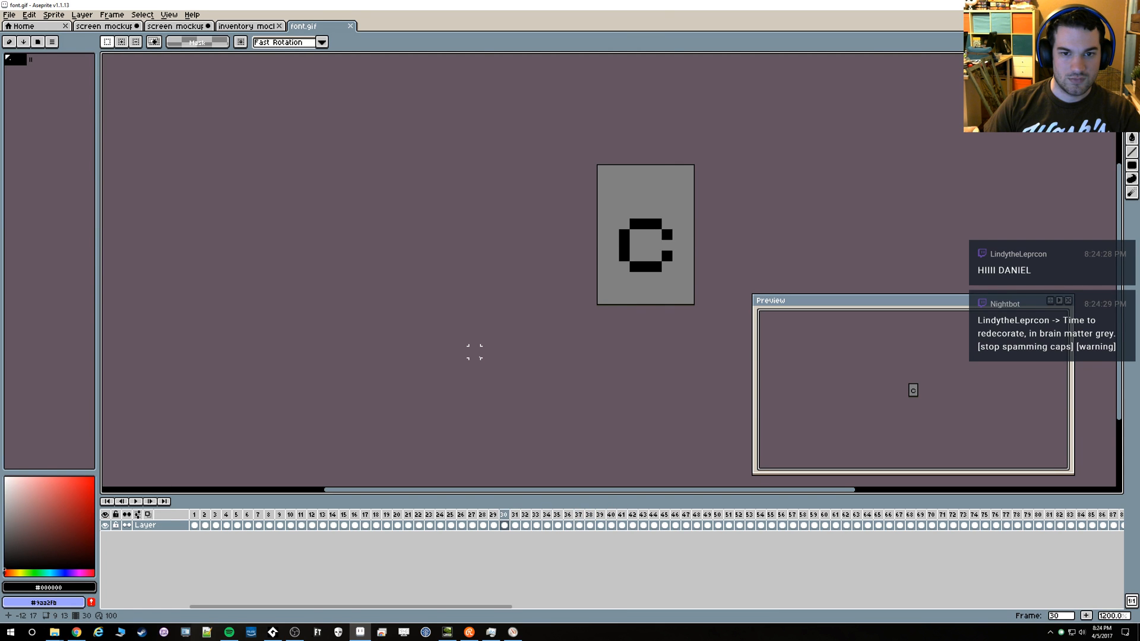
Copy the letter A from the first frame of font.gif and try it in the dialogue box's upper-left corner of the mockup
{"action": "key", "text": "Return"}
{"action": "key", "text": "ctrl+a"}
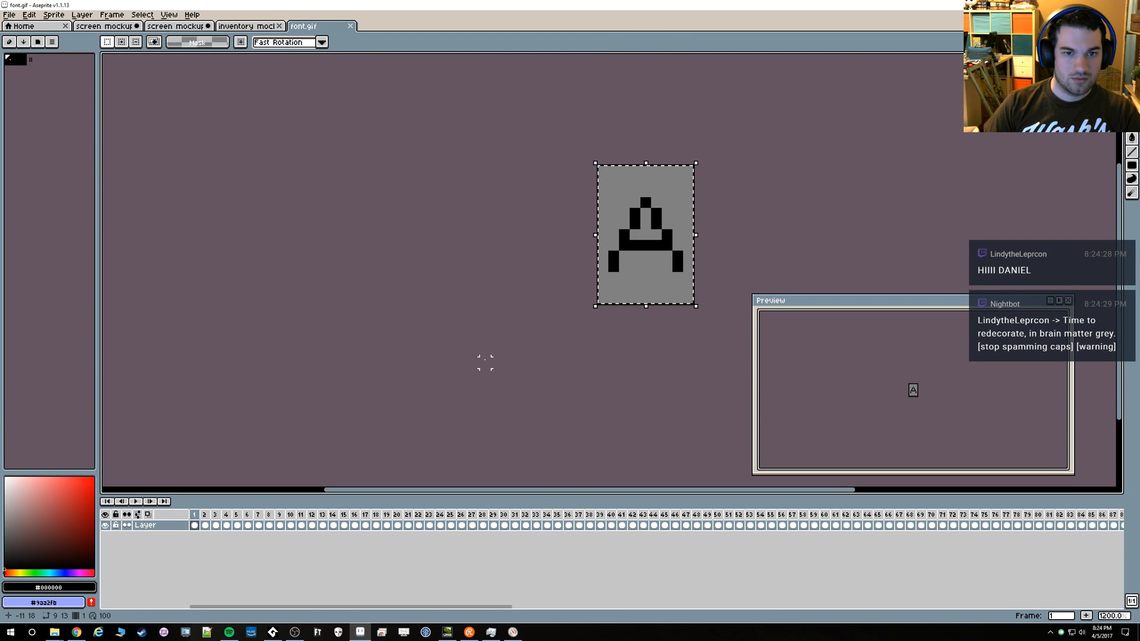
{"action": "left_click", "coordinate": [190, 30]}
{"action": "key", "text": "ctrl+v"}
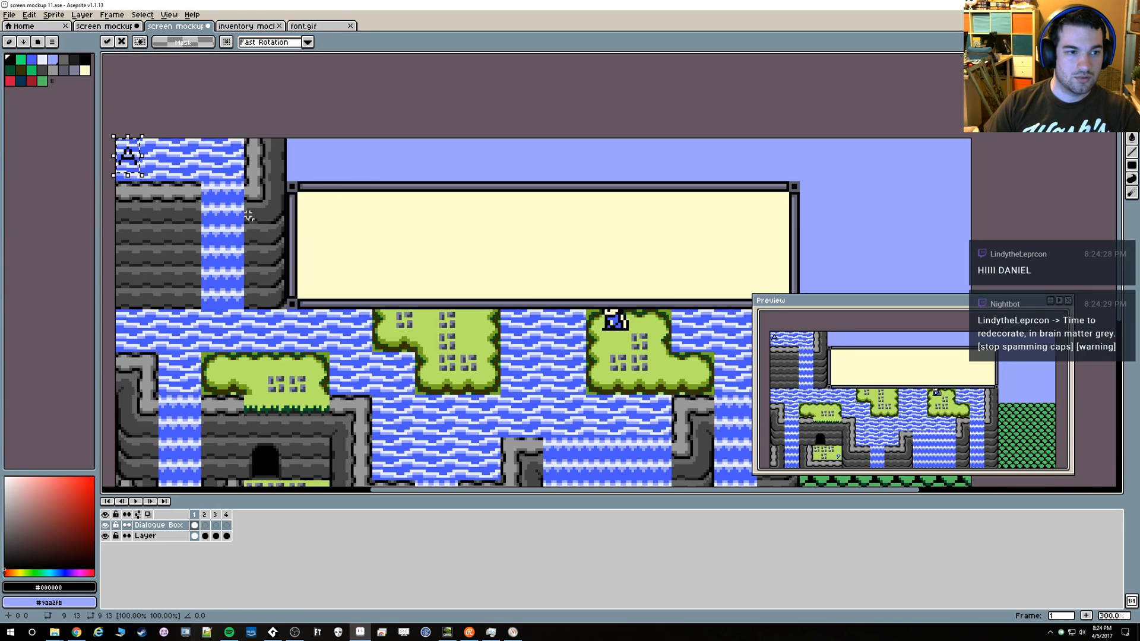
{"action": "left_click_drag", "start_coordinate": [134, 157], "coordinate": [323, 223]}
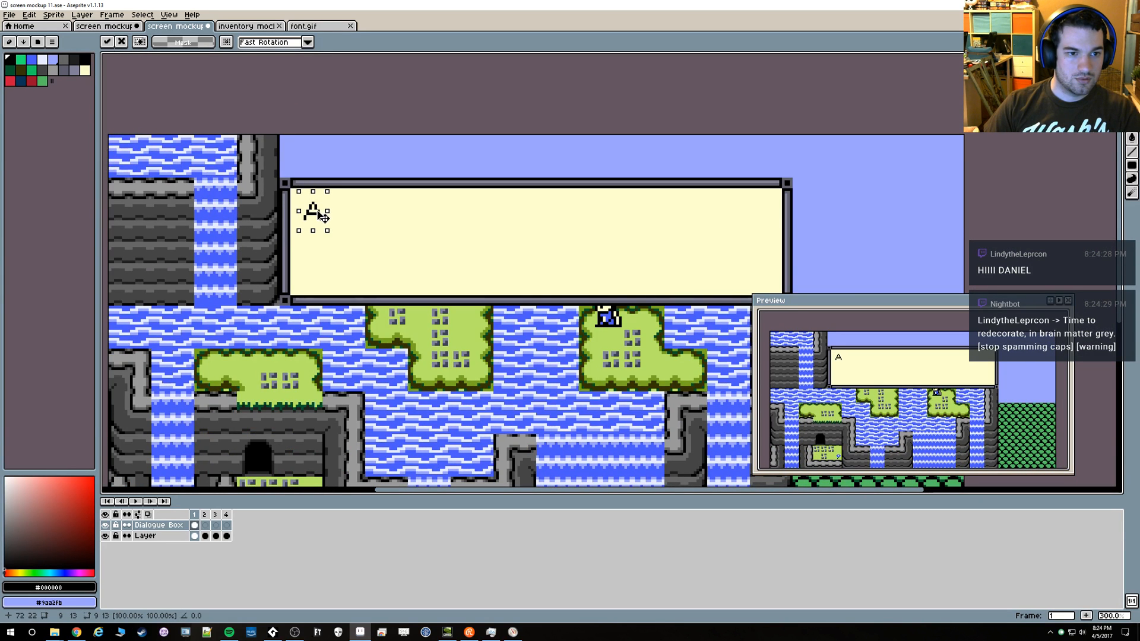
{"action": "key", "text": "Escape"}
Show the grid and add a new layer named Text above the Dialogue Box layer
{"action": "key", "text": "ctrl+'"}
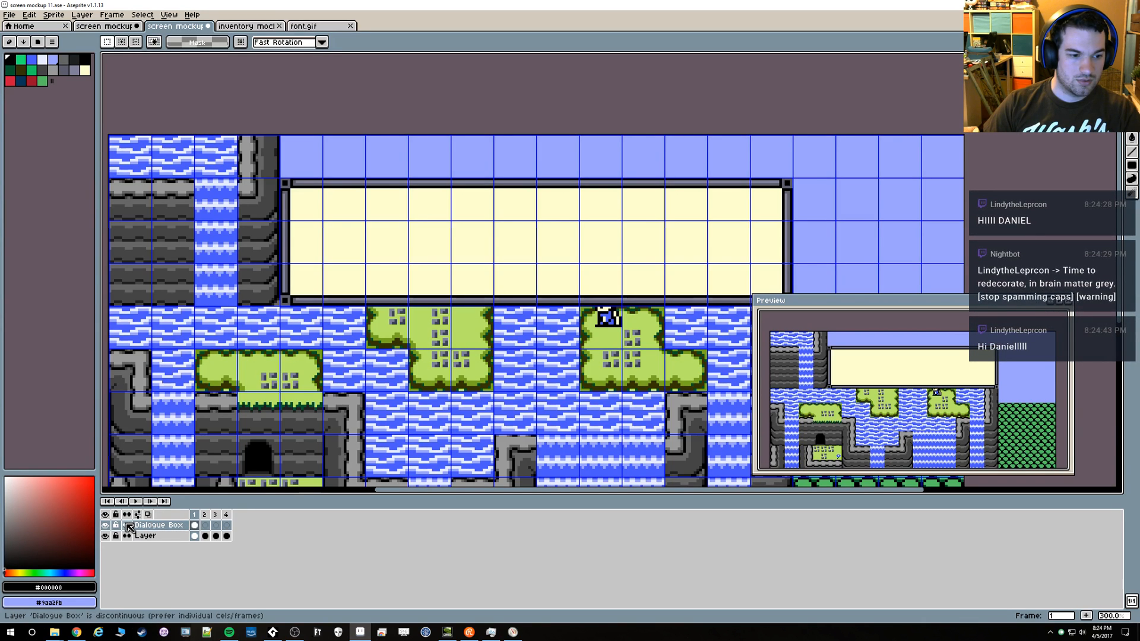
{"action": "left_click", "coordinate": [82, 15]}
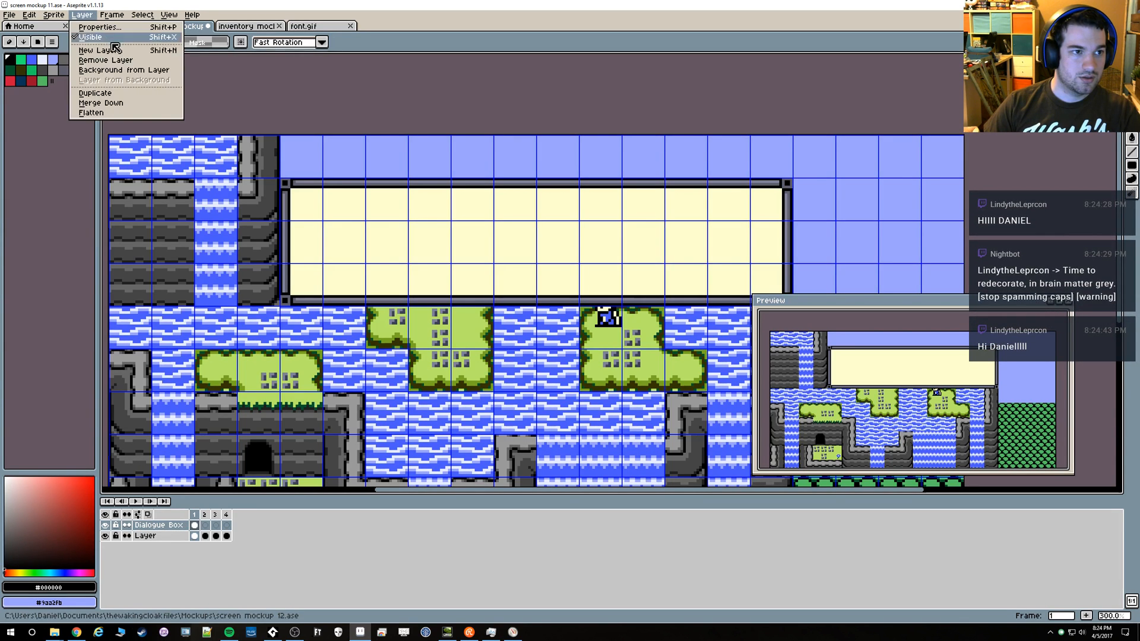
{"action": "left_click", "coordinate": [89, 46]}
{"action": "double_click", "coordinate": [147, 525]}
{"action": "type", "text": "Text"}
{"action": "key", "text": "Return"}
Paste the letter A onto the Text layer in the dialogue box's upper-left corner at 69, 20 and deselect it
{"action": "scroll", "coordinate": [277, 427], "scroll_direction": "up", "scroll_amount": 2}
{"action": "left_click_drag", "start_coordinate": [374, 237], "coordinate": [345, 312]}
{"action": "scroll", "coordinate": [346, 312], "scroll_direction": "down", "scroll_amount": 1}
{"action": "key", "text": "ctrl+v"}
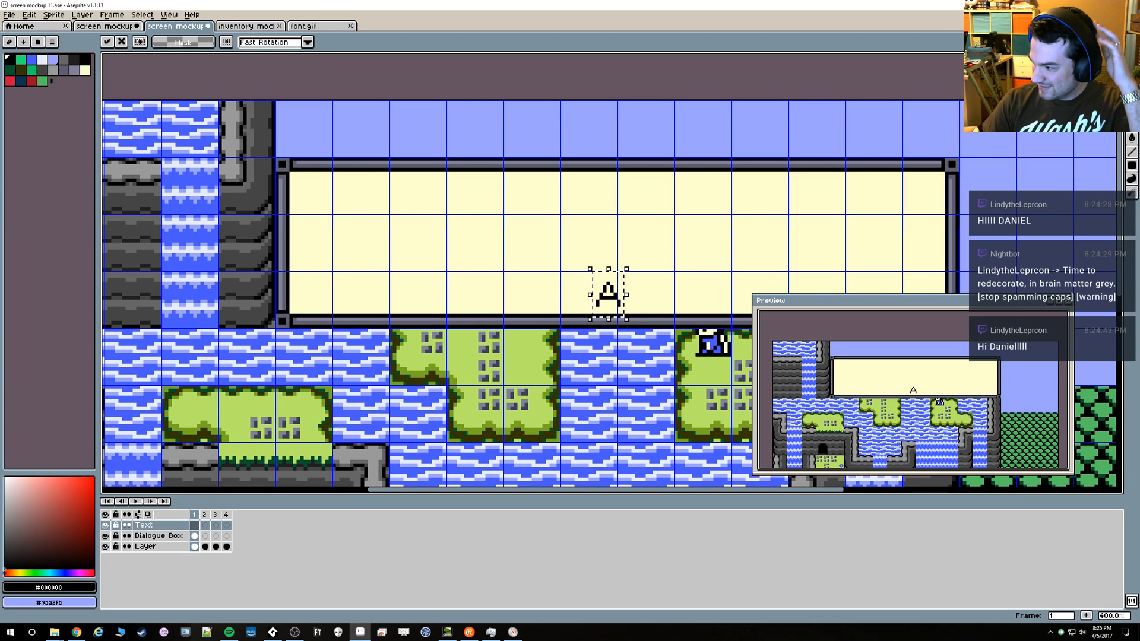
{"action": "left_click_drag", "start_coordinate": [621, 309], "coordinate": [319, 207]}
{"action": "scroll", "coordinate": [321, 208], "scroll_direction": "up", "scroll_amount": 3}
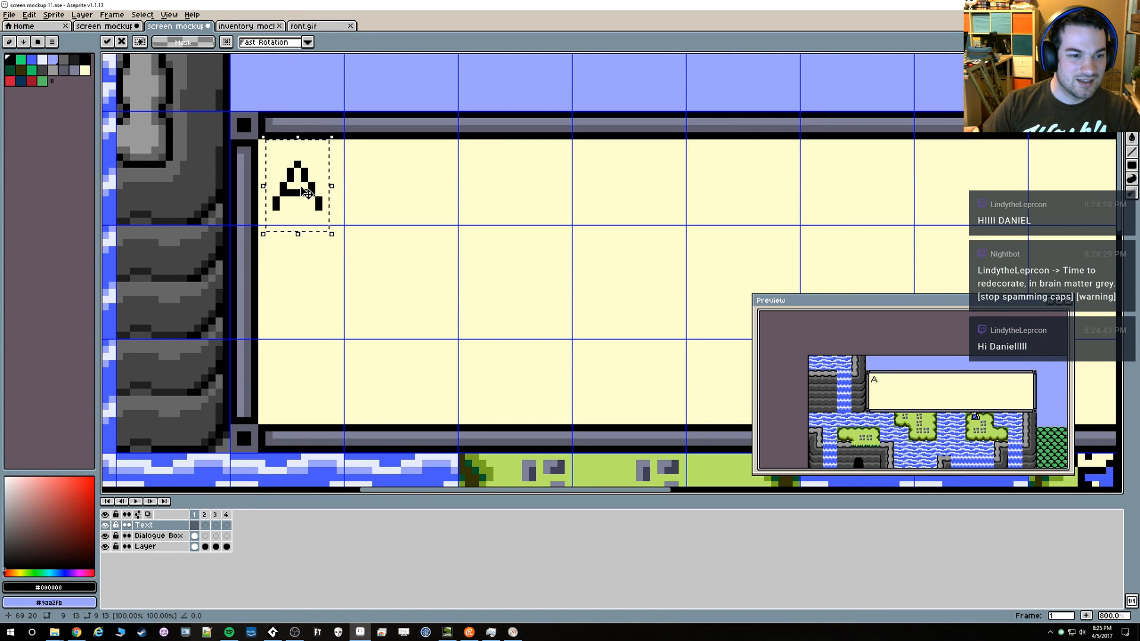
{"action": "left_click_drag", "start_coordinate": [306, 199], "coordinate": [305, 200]}
{"action": "scroll", "coordinate": [314, 205], "scroll_direction": "down", "scroll_amount": 3}
{"action": "scroll", "coordinate": [331, 212], "scroll_direction": "up", "scroll_amount": 1}
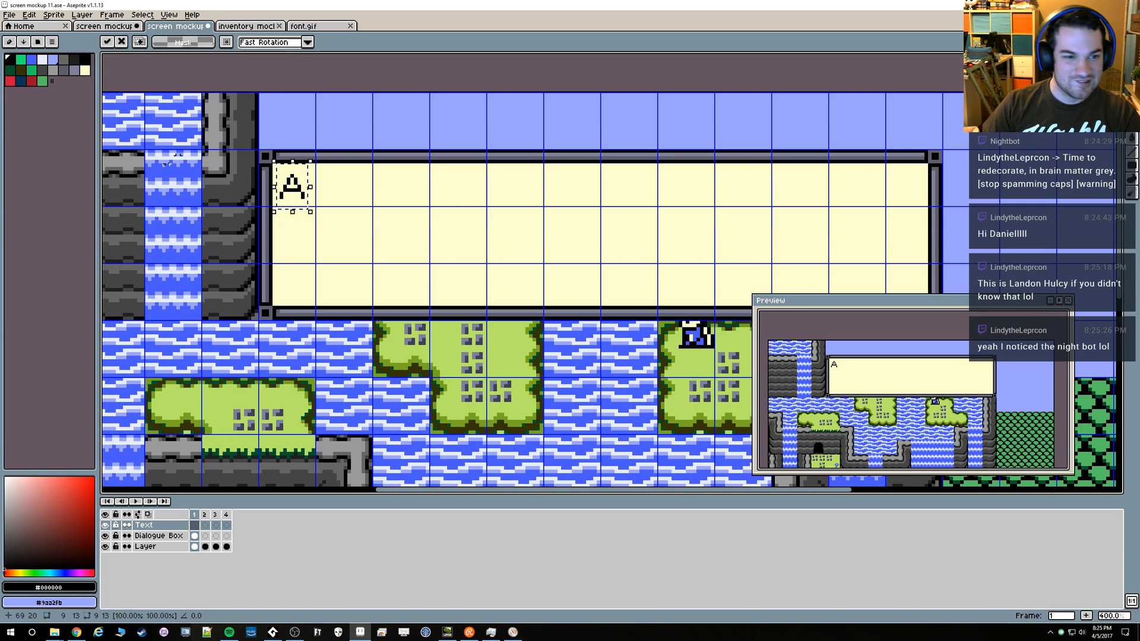
{"action": "key", "text": "ctrl+a"}
{"action": "key", "text": "ctrl+d"}
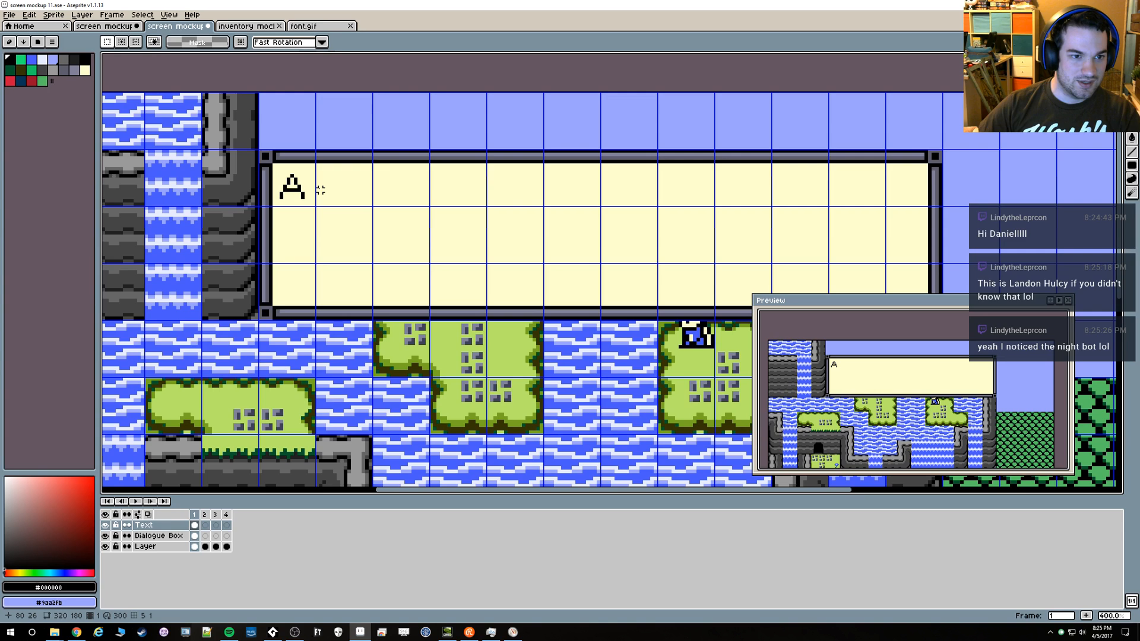
Paste a second and a third A along the first line, spaced 9 pixels apart
{"action": "key", "text": "ctrl+v"}
{"action": "mouse_move", "coordinate": [343, 190]}
{"action": "left_mouse_down"}
{"action": "mouse_move", "coordinate": [321, 178]}
{"action": "mouse_move", "coordinate": [344, 210]}
{"action": "left_mouse_up"}
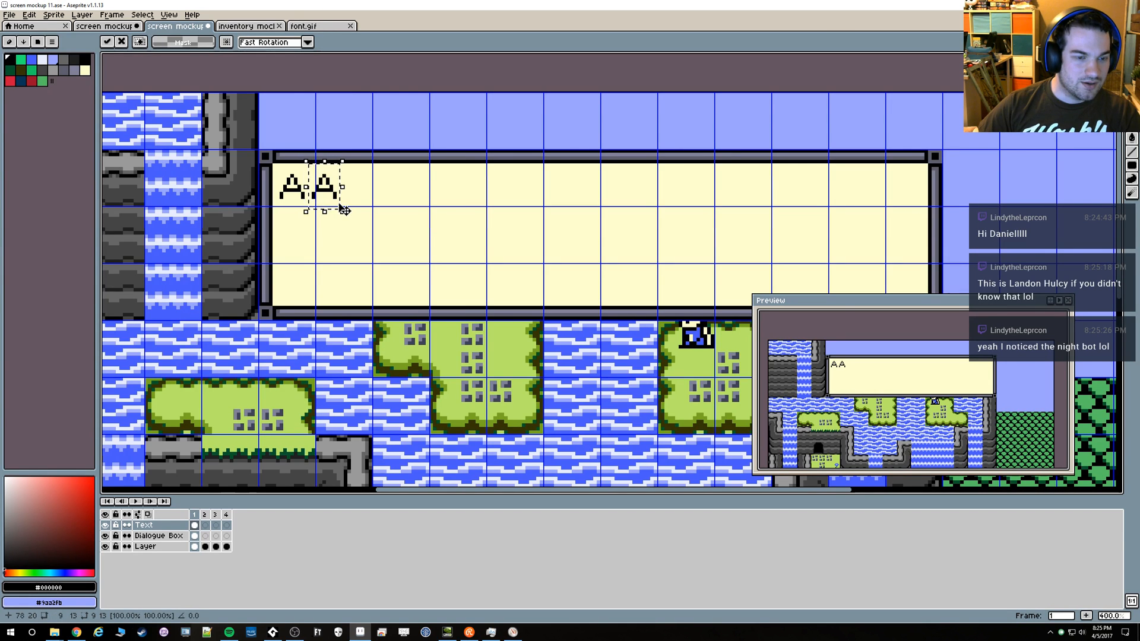
{"action": "key", "text": "ctrl+v"}
{"action": "key", "text": "Left"}
{"action": "key", "text": "Left"}
{"action": "key", "text": "Left"}
{"action": "key", "text": "Left"}
{"action": "key", "text": "Left"}
{"action": "key", "text": "Left"}
{"action": "key", "text": "Left"}
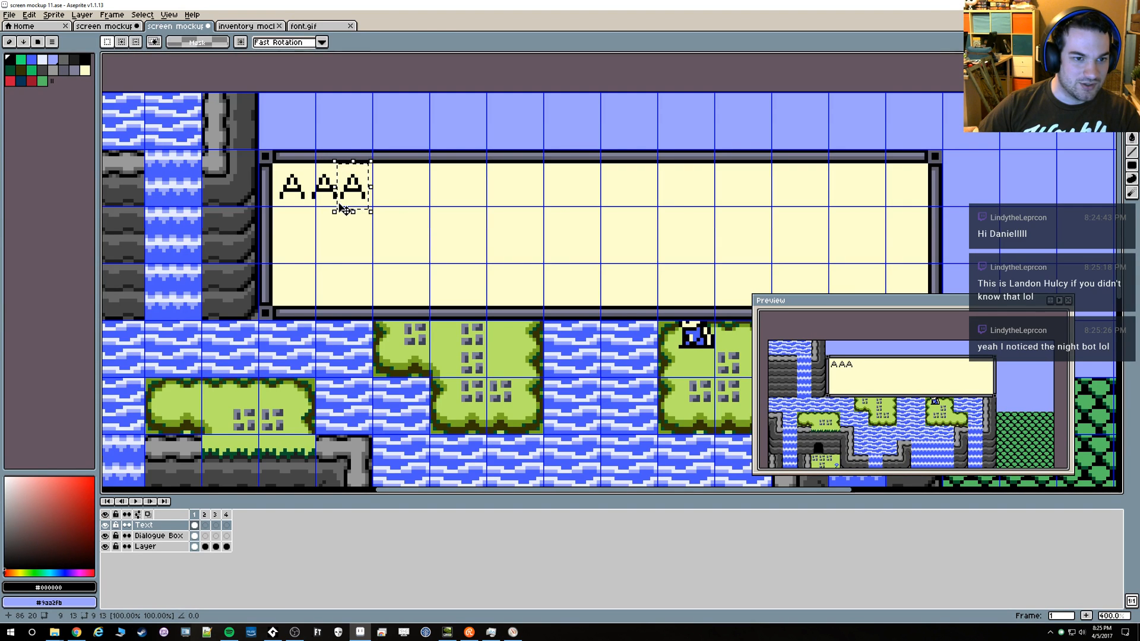
Add a fourth and a fifth A to the row at the same 9-pixel spacing
{"action": "key", "text": "ctrl+v"}
{"action": "key", "text": "Left"}
{"action": "key", "text": "Left"}
{"action": "key", "text": "Left"}
{"action": "key", "text": "ctrl+v"}
{"action": "key", "text": "Right"}
{"action": "key", "text": "Right"}
{"action": "key", "text": "Right"}
{"action": "key", "text": "Right"}
{"action": "key", "text": "Right"}
{"action": "key", "text": "Right"}
{"action": "key", "text": "Right"}
{"action": "key", "text": "Right"}
{"action": "key", "text": "Right"}
{"action": "key", "text": "Right"}
{"action": "key", "text": "Right"}
{"action": "key", "text": "Right"}
{"action": "key", "text": "Right"}
{"action": "key", "text": "Right"}
{"action": "key", "text": "Right"}
{"action": "key", "text": "Right"}
{"action": "key", "text": "Right"}
{"action": "key", "text": "Right"}
{"action": "key", "text": "Right"}
{"action": "key", "text": "Right"}
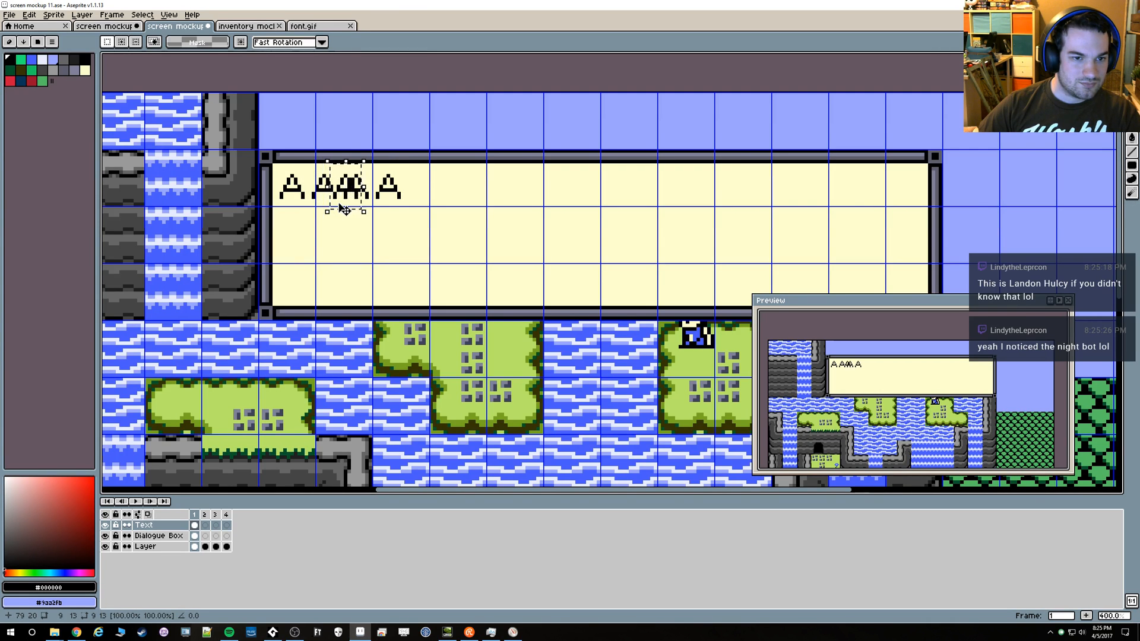
Continue the row with a sixth and a seventh A, keeping the 9-pixel spacing
{"action": "key", "text": "ctrl+v"}
{"action": "key", "text": "Right"}
{"action": "key", "text": "Right"}
{"action": "key", "text": "Right"}
{"action": "key", "text": "Right"}
{"action": "key", "text": "Right"}
{"action": "key", "text": "Right"}
{"action": "key", "text": "Right"}
{"action": "key", "text": "Right"}
{"action": "key", "text": "Right"}
{"action": "key", "text": "Right"}
{"action": "key", "text": "Right"}
{"action": "key", "text": "Right"}
{"action": "key", "text": "Right"}
{"action": "key", "text": "Right"}
{"action": "key", "text": "Right"}
{"action": "key", "text": "Right"}
{"action": "key", "text": "Right"}
{"action": "key", "text": "Right"}
{"action": "key", "text": "Right"}
{"action": "key", "text": "Right"}
{"action": "key", "text": "Right"}
{"action": "key", "text": "Right"}
{"action": "key", "text": "Right"}
{"action": "key", "text": "Right"}
{"action": "key", "text": "Right"}
{"action": "key", "text": "Right"}
{"action": "key", "text": "Right"}
{"action": "key", "text": "Right"}
{"action": "key", "text": "Right"}
{"action": "key", "text": "Right"}
{"action": "key", "text": "Right"}
{"action": "key", "text": "Right"}
{"action": "key", "text": "Right"}
{"action": "key", "text": "Right"}
{"action": "key", "text": "Right"}
{"action": "key", "text": "Right"}
{"action": "key", "text": "Right"}
{"action": "key", "text": "Right"}
{"action": "key", "text": "Right"}
{"action": "key", "text": "Right"}
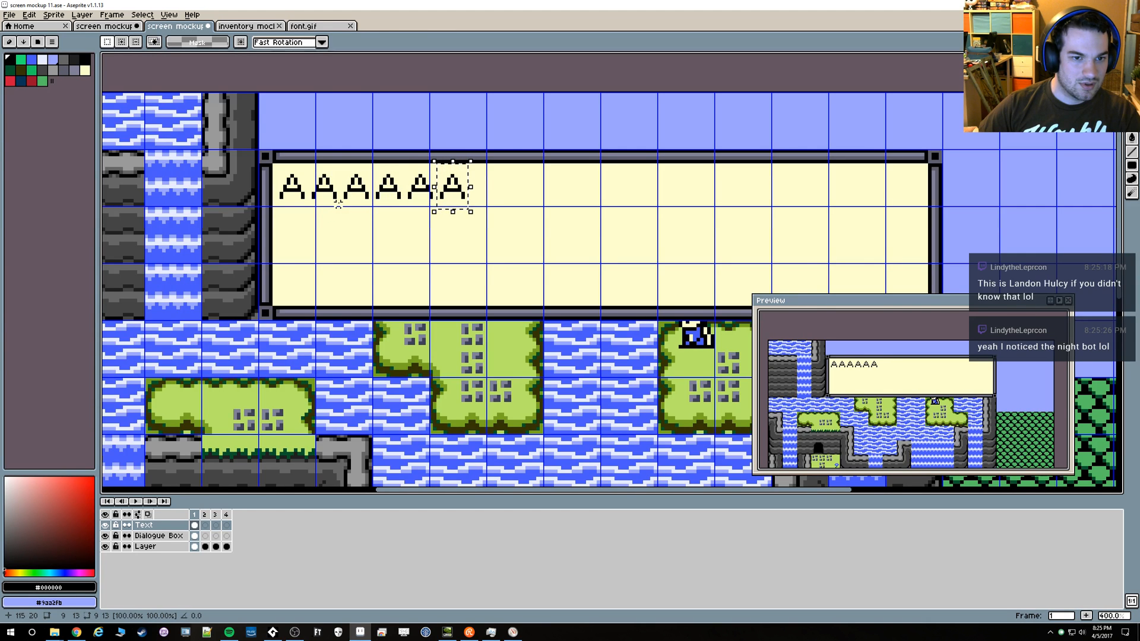
{"action": "key", "text": "ctrl+v"}
{"action": "key", "text": "Right"}
{"action": "key", "text": "Right"}
{"action": "key", "text": "Right"}
{"action": "key", "text": "Right"}
{"action": "key", "text": "Right"}
{"action": "key", "text": "Right"}
{"action": "key", "text": "Right"}
{"action": "key", "text": "Right"}
{"action": "key", "text": "Right"}
{"action": "key", "text": "Right"}
{"action": "key", "text": "Right"}
{"action": "key", "text": "Right"}
{"action": "key", "text": "Right"}
{"action": "key", "text": "Right"}
{"action": "key", "text": "Right"}
{"action": "key", "text": "Right"}
{"action": "key", "text": "Right"}
{"action": "key", "text": "Right"}
{"action": "key", "text": "Right"}
{"action": "key", "text": "Right"}
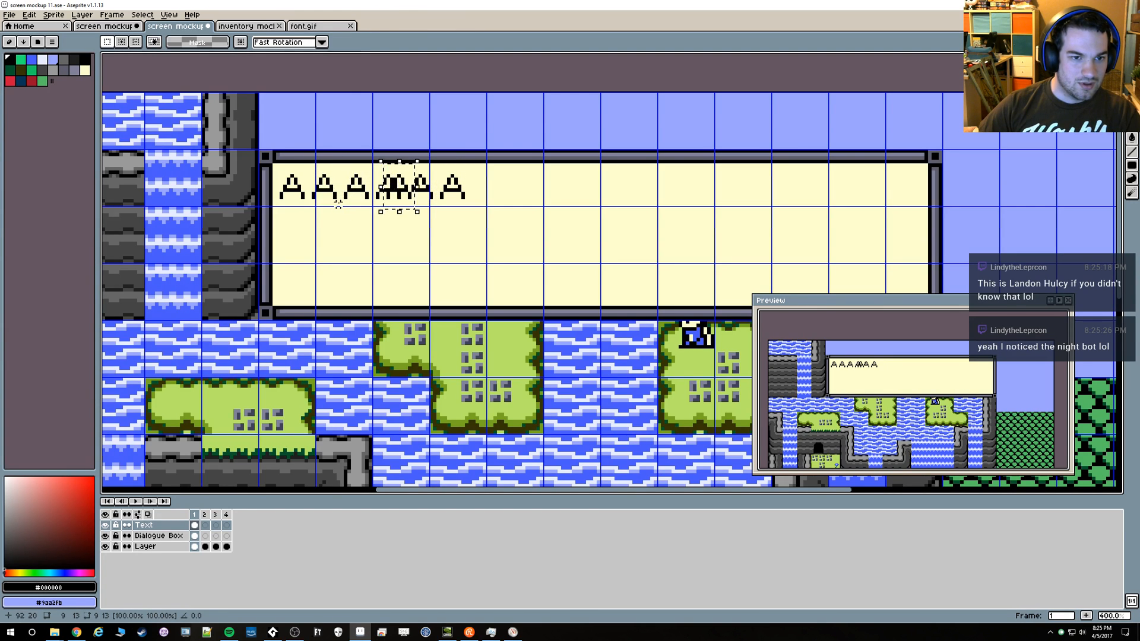
{"action": "key", "text": "Right"}
{"action": "key", "text": "Right"}
{"action": "key", "text": "Right"}
{"action": "key", "text": "Right"}
{"action": "key", "text": "Right"}
{"action": "key", "text": "Right"}
{"action": "key", "text": "Right"}
{"action": "key", "text": "Right"}
{"action": "key", "text": "Right"}
{"action": "key", "text": "Right"}
{"action": "key", "text": "Right"}
{"action": "key", "text": "Right"}
{"action": "key", "text": "Right"}
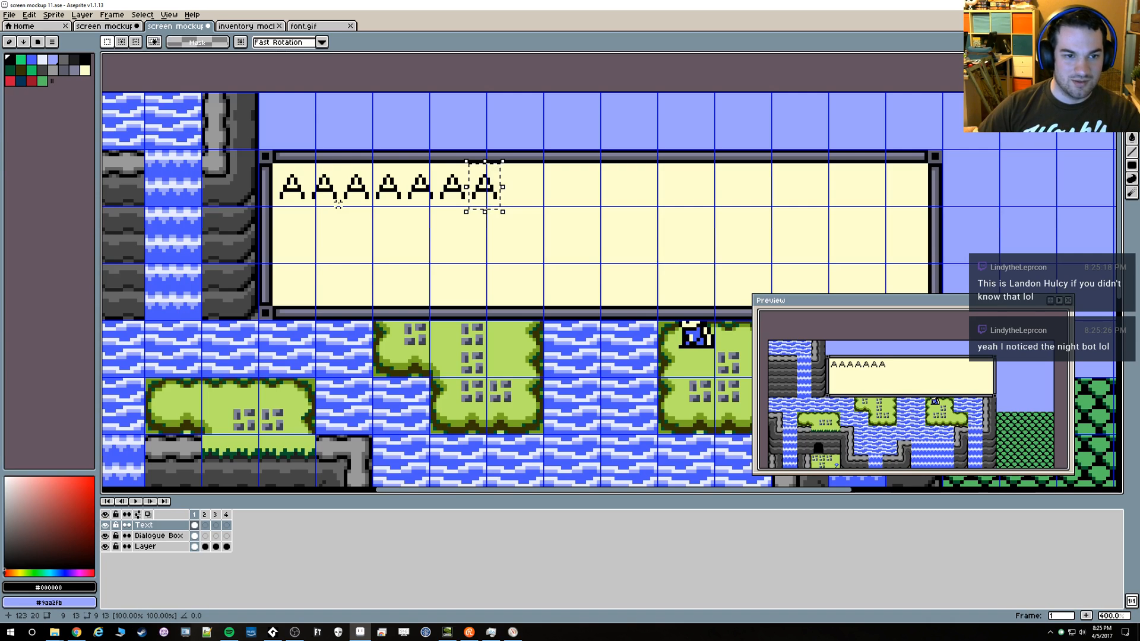
Paste an eighth A at the end of the row, at 132, 20
{"action": "key", "text": "ctrl+v"}
{"action": "key", "text": "Right"}
{"action": "key", "text": "Right"}
{"action": "key", "text": "Right"}
{"action": "key", "text": "Right"}
{"action": "key", "text": "Right"}
{"action": "key", "text": "Right"}
{"action": "key", "text": "Right"}
{"action": "key", "text": "Right"}
{"action": "key", "text": "Right"}
{"action": "key", "text": "Right"}
{"action": "key", "text": "Right"}
{"action": "key", "text": "Right"}
{"action": "key", "text": "Right"}
{"action": "key", "text": "Right"}
{"action": "key", "text": "Right"}
{"action": "key", "text": "Right"}
{"action": "key", "text": "Right"}
{"action": "key", "text": "Right"}
{"action": "key", "text": "Right"}
{"action": "key", "text": "Right"}
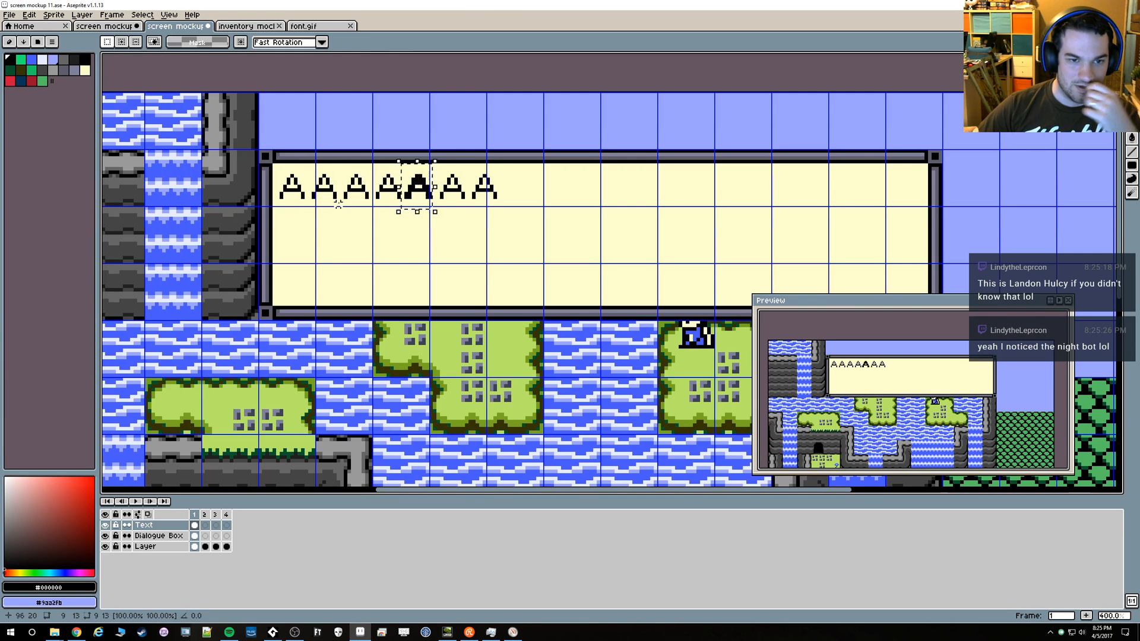
{"action": "key", "text": "Right"}
{"action": "key", "text": "Right"}
{"action": "key", "text": "Right"}
{"action": "key", "text": "Right"}
{"action": "key", "text": "Right"}
{"action": "key", "text": "Right"}
{"action": "key", "text": "Right"}
{"action": "key", "text": "Right"}
{"action": "key", "text": "Right"}
{"action": "key", "text": "Right"}
{"action": "key", "text": "Right"}
{"action": "key", "text": "Right"}
{"action": "key", "text": "Right"}
{"action": "key", "text": "Right"}
{"action": "key", "text": "Right"}
{"action": "key", "text": "Right"}
{"action": "key", "text": "Right"}
{"action": "key", "text": "Right"}
{"action": "key", "text": "Right"}
{"action": "key", "text": "Right"}
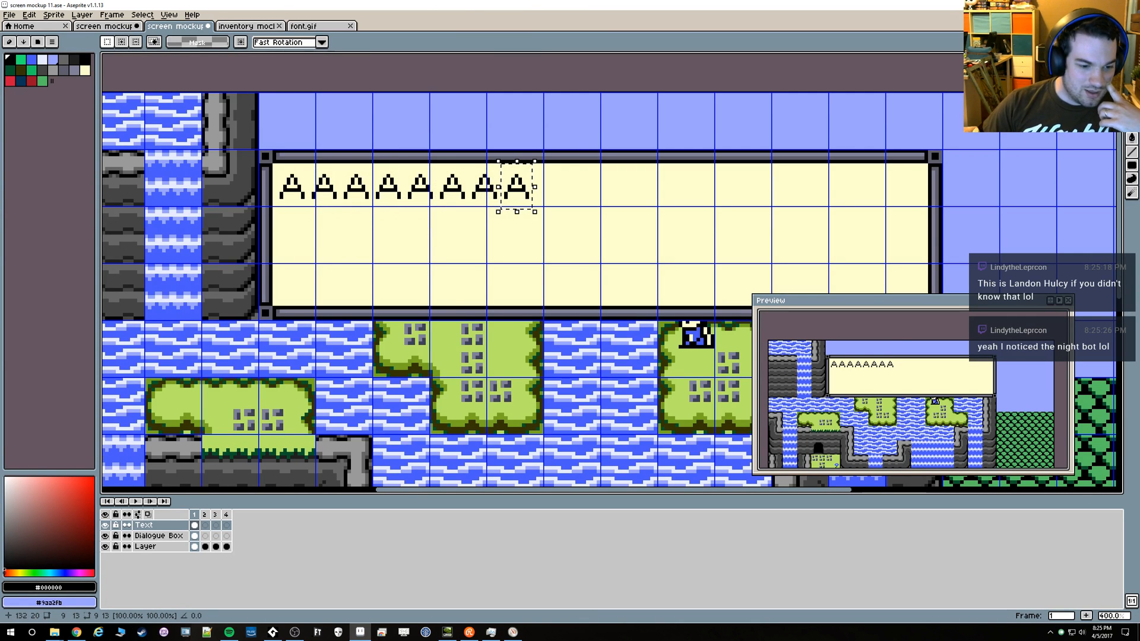
Switch to GameMaker Studio 2, run the game to examine its dialogue text layout, and quit back to the mockup
{"action": "left_click", "coordinate": [268, 634]}
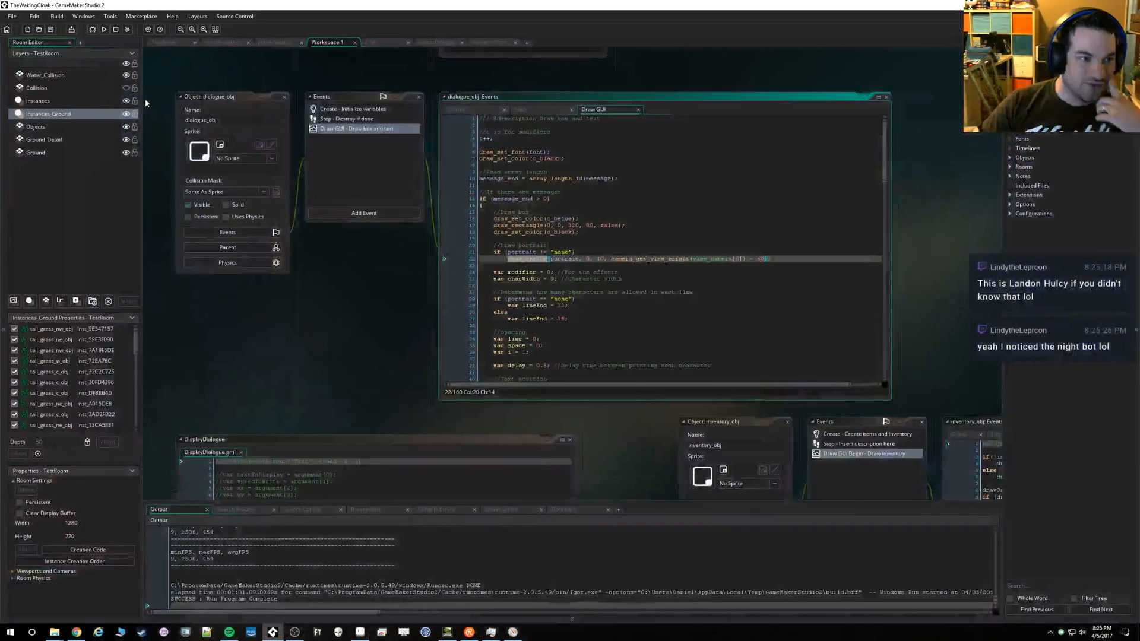
{"action": "left_click", "coordinate": [104, 30]}
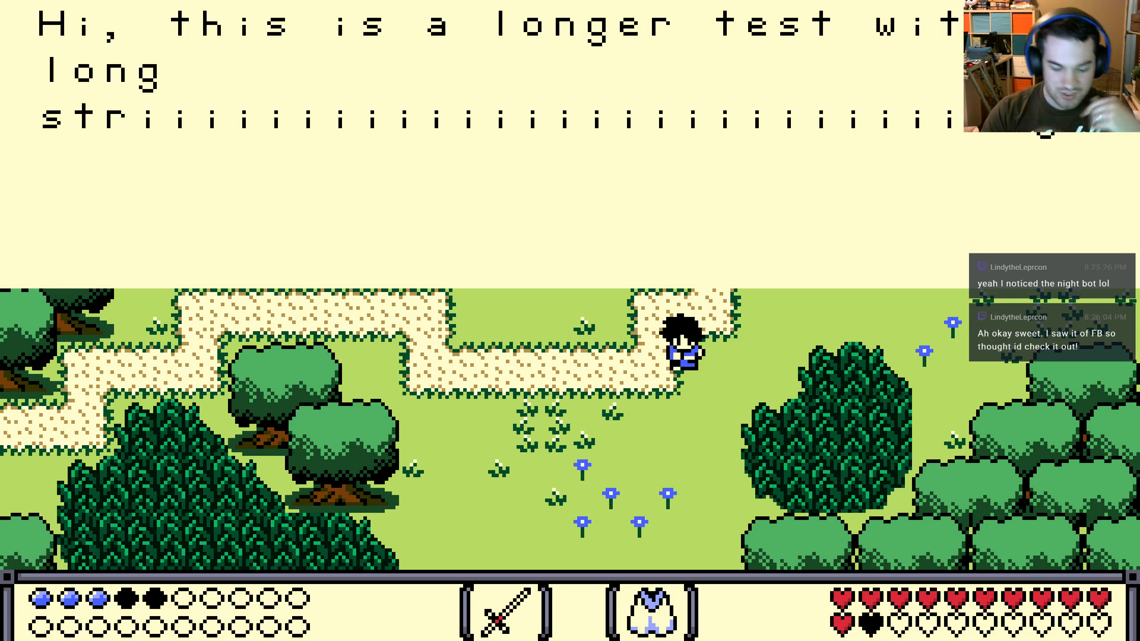
{"action": "key", "text": "Escape"}
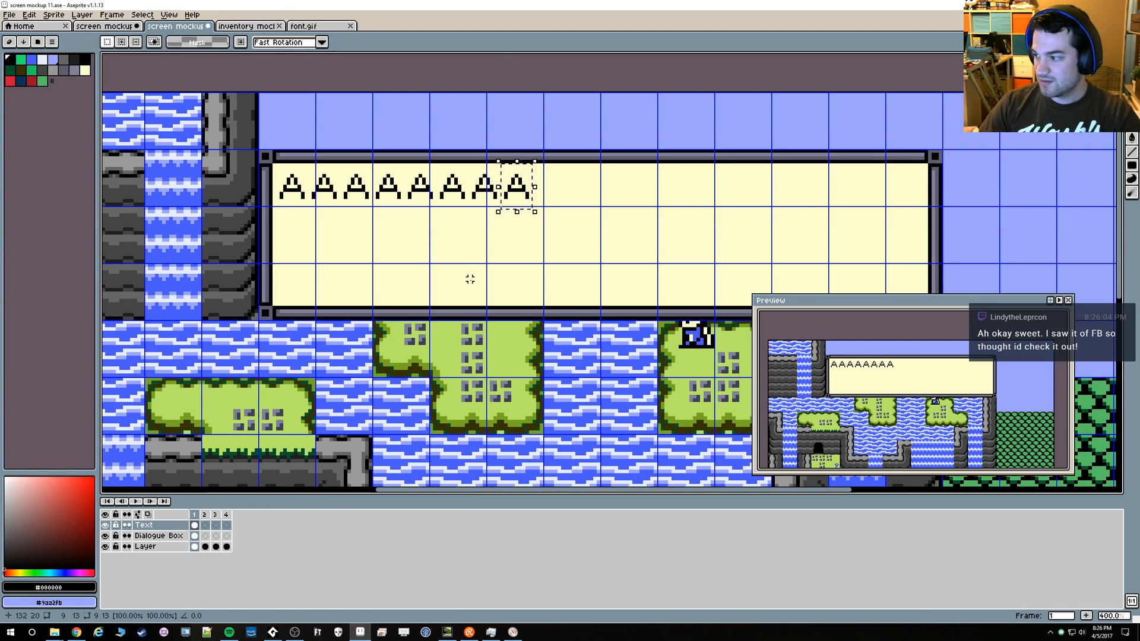
Place a ninth A at the end of the row and clear the selection
{"action": "key", "text": "Right"}
{"action": "key", "text": "Right"}
{"action": "key", "text": "Right"}
{"action": "key", "text": "Right"}
{"action": "key", "text": "Right"}
{"action": "key", "text": "Right"}
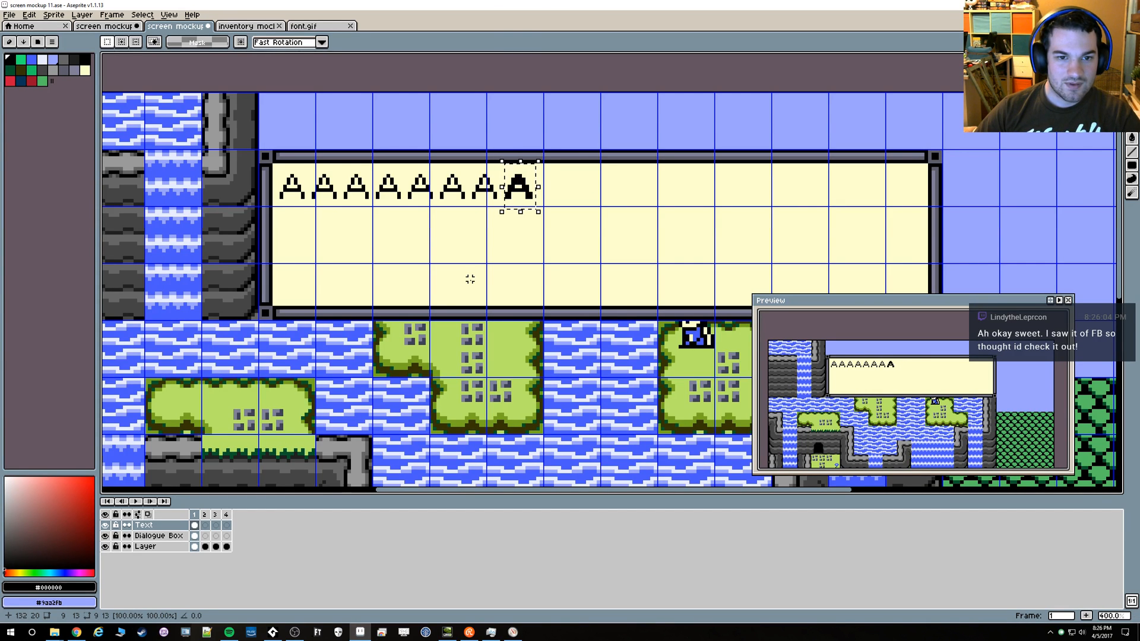
{"action": "key", "text": "Right"}
{"action": "key", "text": "Right"}
{"action": "key", "text": "Right"}
{"action": "key", "text": "Right"}
{"action": "key", "text": "Right"}
{"action": "key", "text": "Right"}
{"action": "key", "text": "Right"}
{"action": "key", "text": "ctrl+d"}
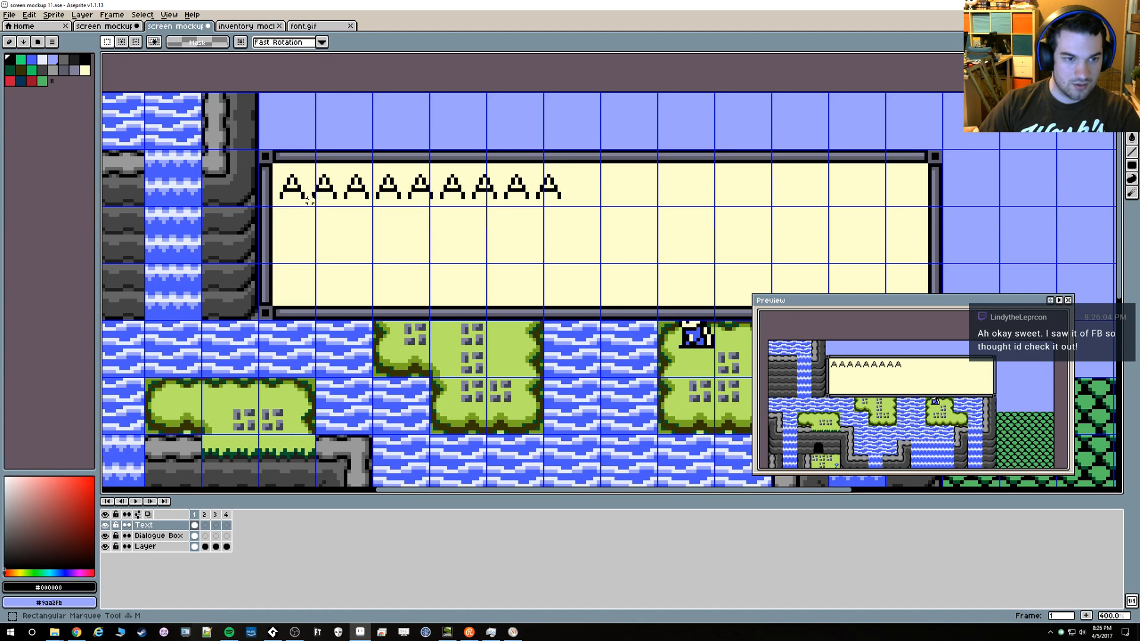
Copy the nine-letter row and place the duplicate right after it at 149, 21, making a line of 18 letters
{"action": "left_click_drag", "start_coordinate": [277, 203], "coordinate": [566, 169]}
{"action": "key", "text": "ctrl+c"}
{"action": "key", "text": "ctrl+v"}
{"action": "key", "text": "shift+Right"}
{"action": "key", "text": "shift+Right"}
{"action": "key", "text": "shift+Right"}
{"action": "key", "text": "shift+Right"}
{"action": "key", "text": "shift+Right"}
{"action": "key", "text": "shift+Right"}
{"action": "key", "text": "shift+Left"}
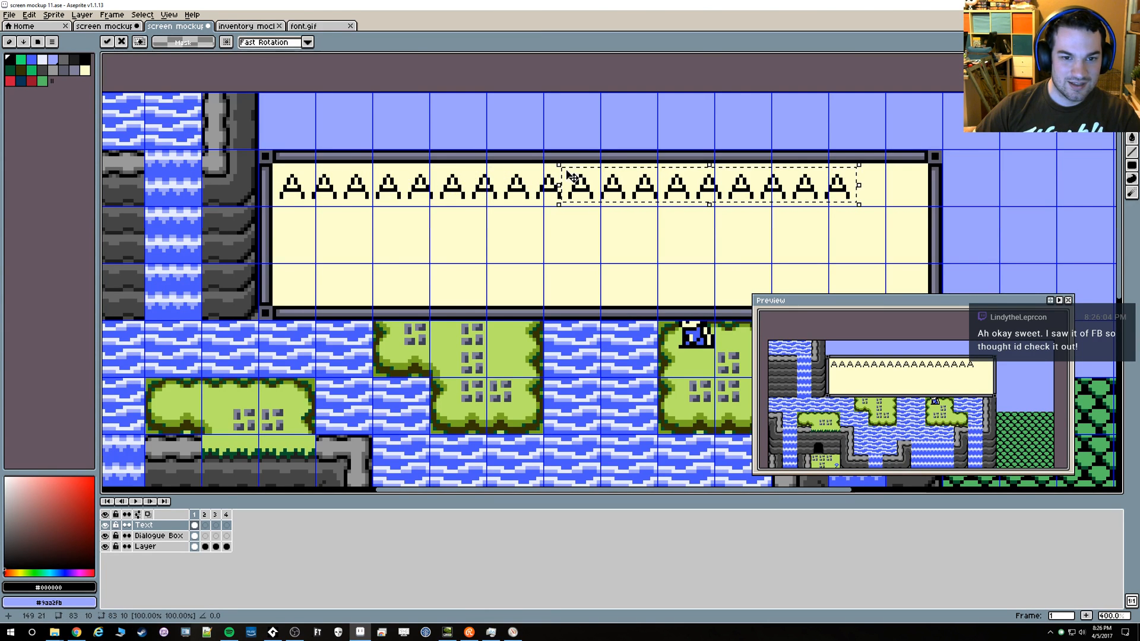
Paste the nine-letter row again and align it on the first line at 167, 21, extending the line to 20 letters
{"action": "key", "text": "ctrl+v"}
{"action": "key", "text": "Down"}
{"action": "key", "text": "Down"}
{"action": "key", "text": "Down"}
{"action": "key", "text": "Down"}
{"action": "key", "text": "Down"}
{"action": "key", "text": "Down"}
{"action": "key", "text": "Down"}
{"action": "key", "text": "Down"}
{"action": "key", "text": "Down"}
{"action": "key", "text": "Down"}
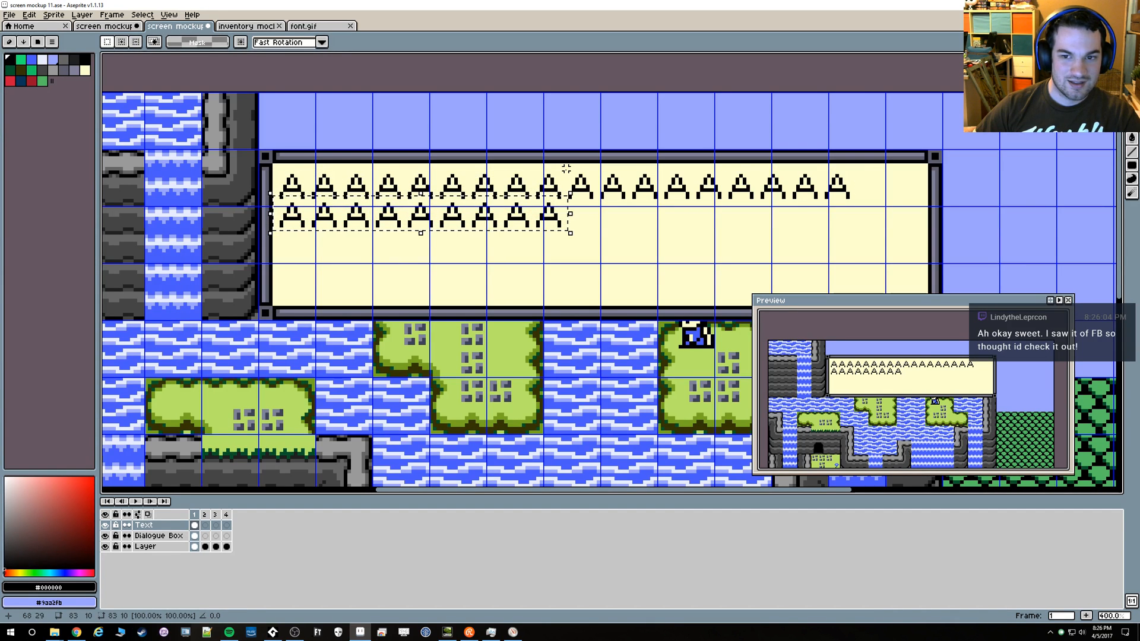
{"action": "key", "text": "Up"}
{"action": "key", "text": "Up"}
{"action": "key", "text": "Up"}
{"action": "key", "text": "Up"}
{"action": "key", "text": "Up"}
{"action": "key", "text": "Up"}
{"action": "key", "text": "Up"}
{"action": "key", "text": "shift+Right"}
{"action": "key", "text": "shift+Right"}
{"action": "key", "text": "shift+Right"}
{"action": "key", "text": "shift+Right"}
{"action": "key", "text": "shift+Right"}
{"action": "key", "text": "shift+Right"}
{"action": "key", "text": "Right"}
{"action": "key", "text": "Right"}
{"action": "key", "text": "Right"}
{"action": "key", "text": "Right"}
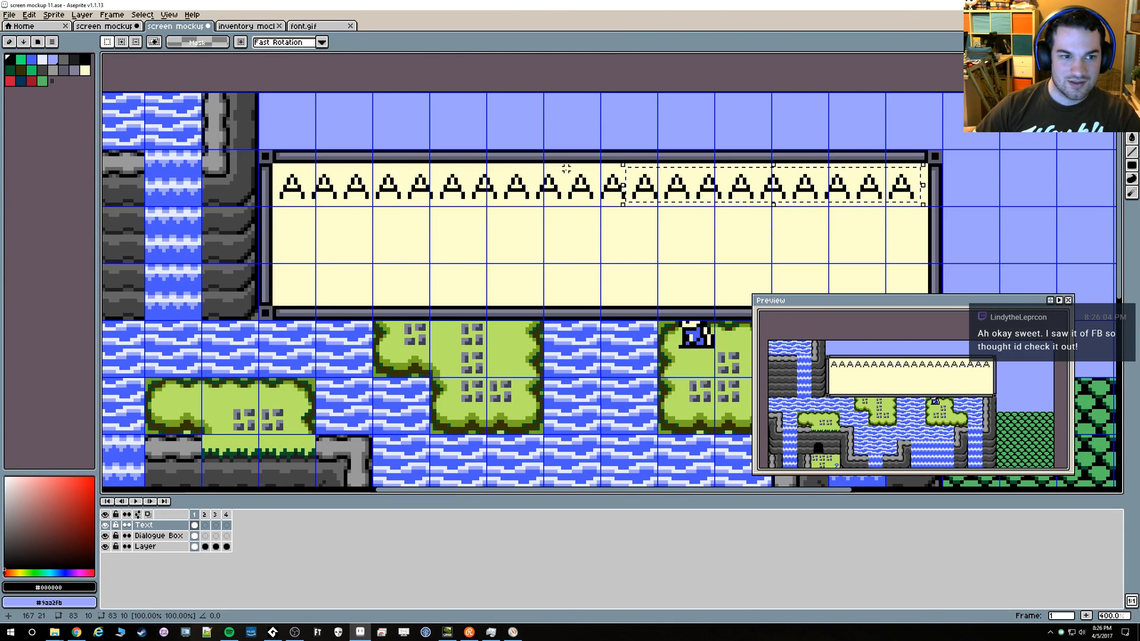
Measure the gaps between the line of letters and the dialogue box's inner borders at both ends
{"action": "left_click", "coordinate": [484, 122]}
{"action": "scroll", "coordinate": [644, 186], "scroll_direction": "up", "scroll_amount": 2}
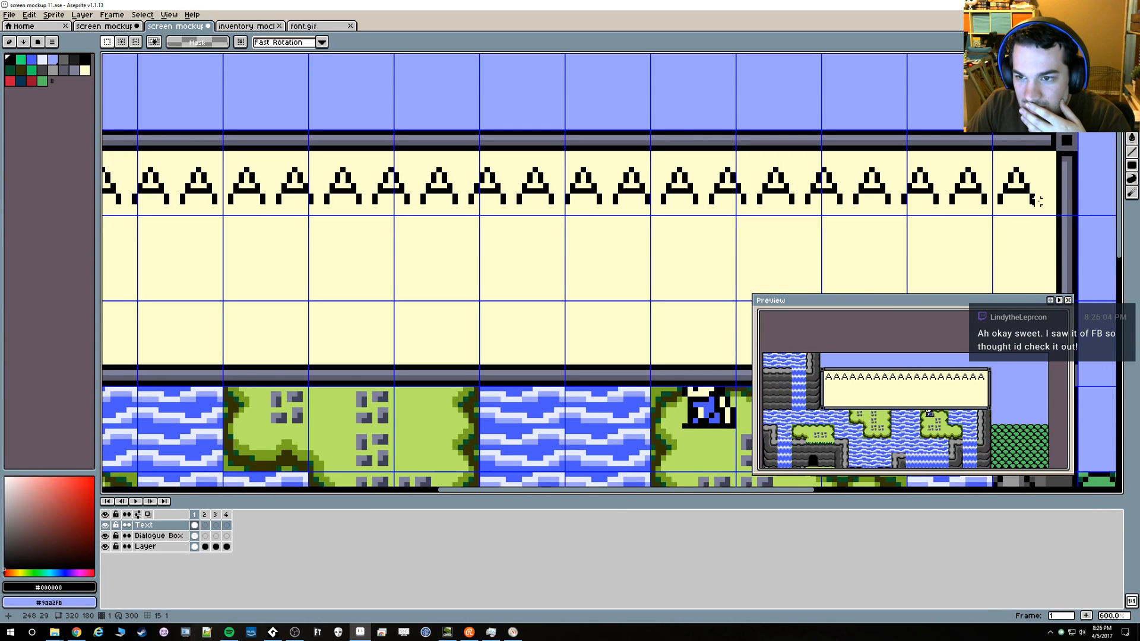
{"action": "left_click_drag", "start_coordinate": [1038, 201], "coordinate": [1053, 202]}
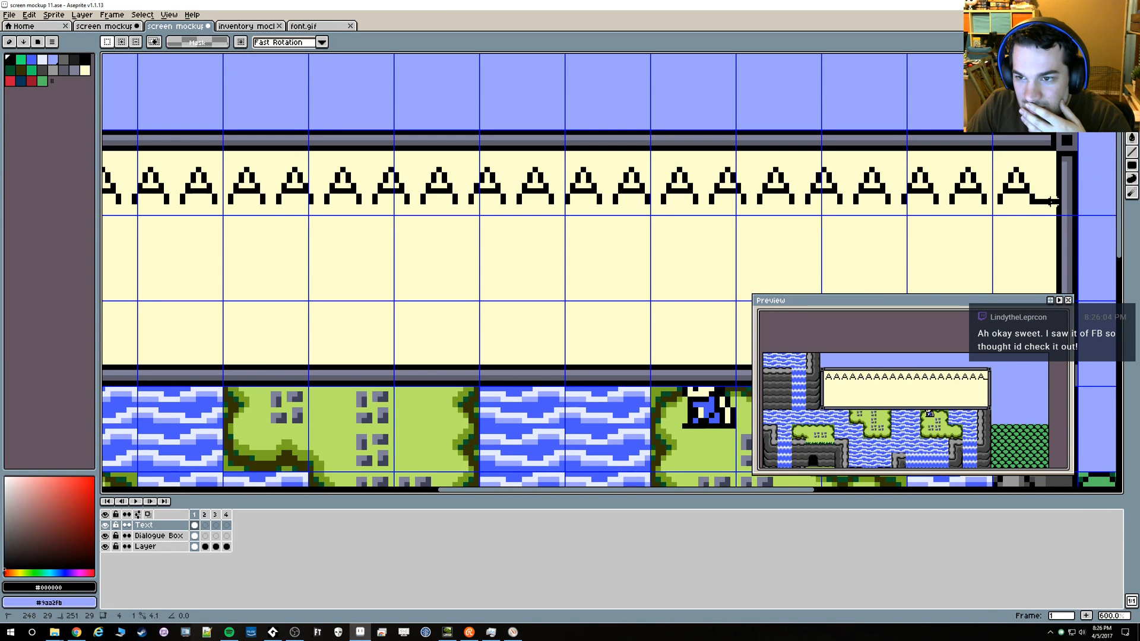
{"action": "left_click_drag", "start_coordinate": [475, 200], "coordinate": [704, 215]}
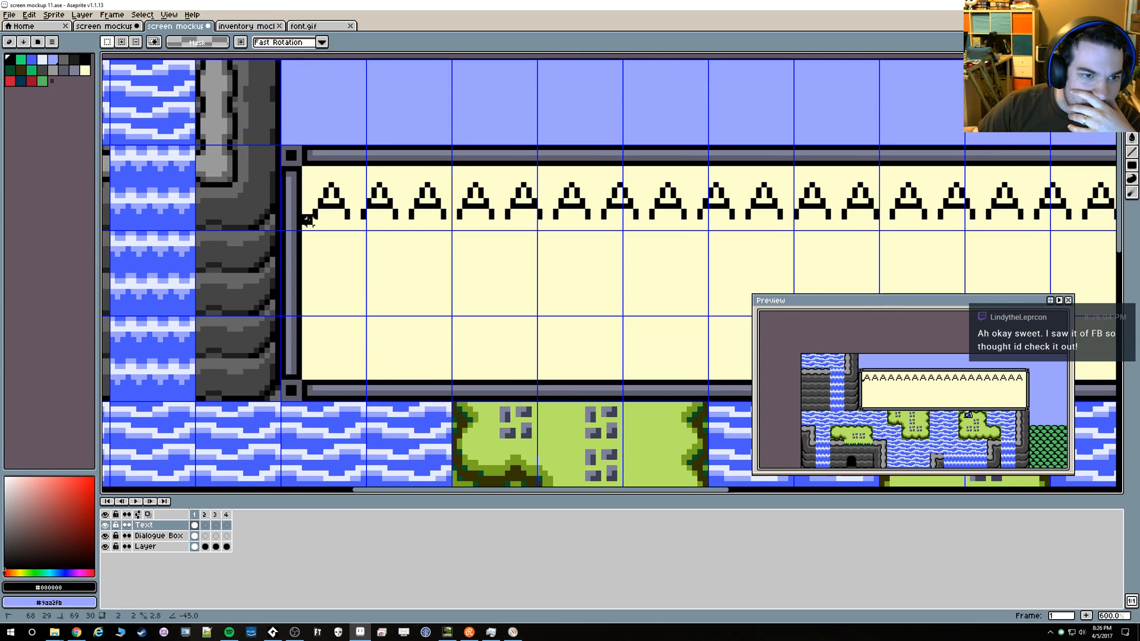
{"action": "scroll", "coordinate": [463, 257], "scroll_direction": "down", "scroll_amount": 2}
{"action": "scroll", "coordinate": [522, 251], "scroll_direction": "down", "scroll_amount": 2}
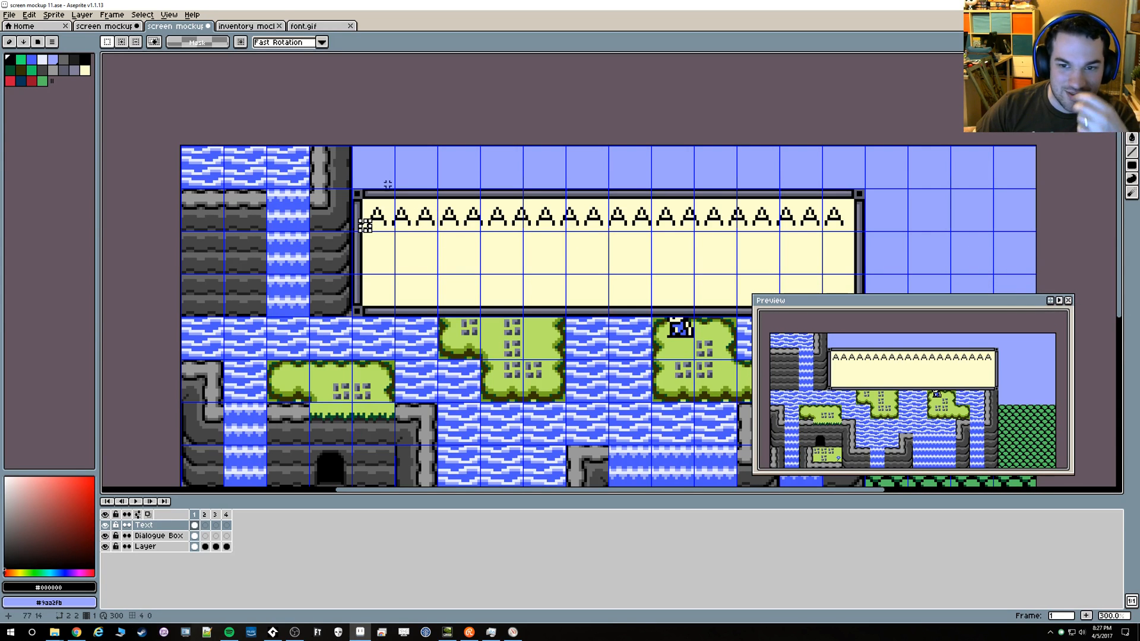
{"action": "left_click", "coordinate": [300, 26]}
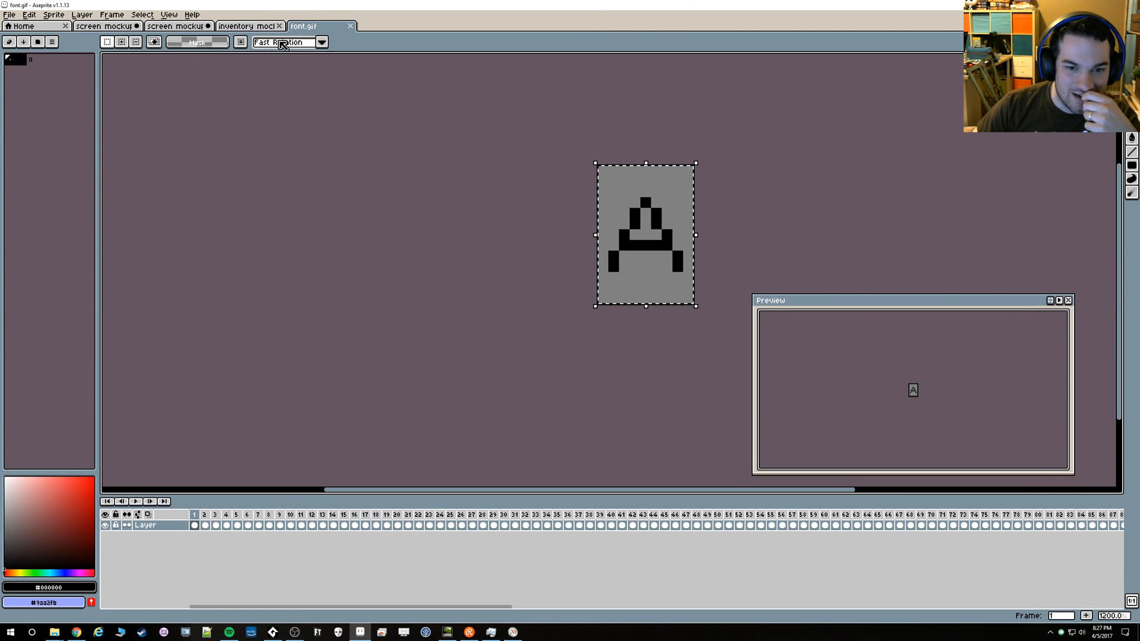
{"action": "left_click", "coordinate": [246, 26]}
{"action": "left_click", "coordinate": [200, 27]}
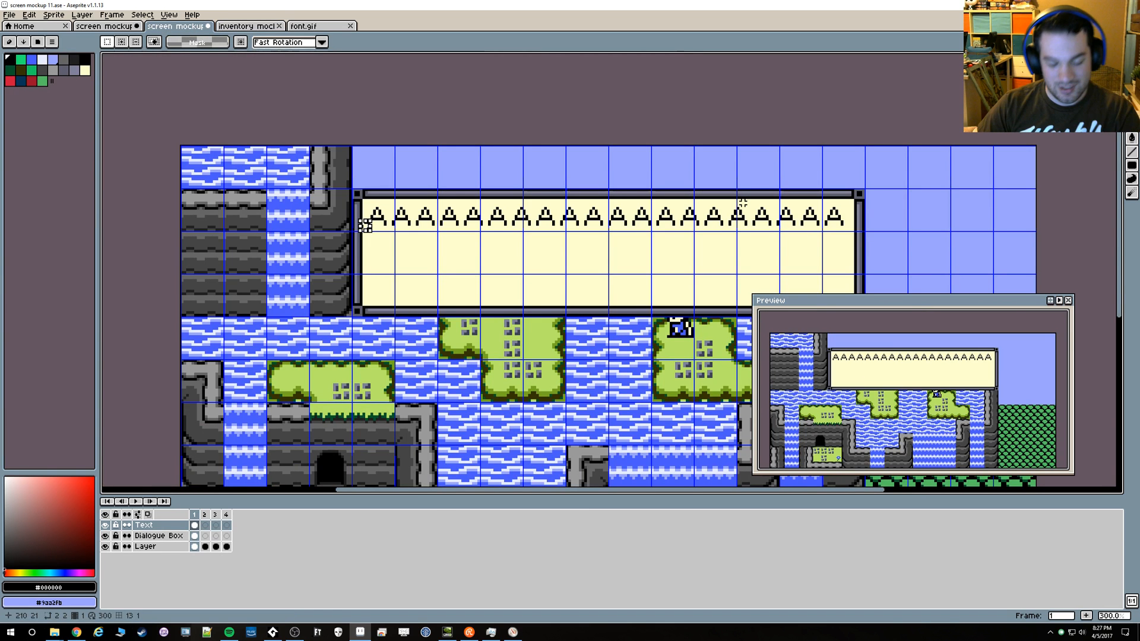
Undo the last extension of the letter row
{"action": "key", "text": "ctrl+z"}
{"action": "key", "text": "ctrl+z"}
{"action": "key", "text": "ctrl+z"}
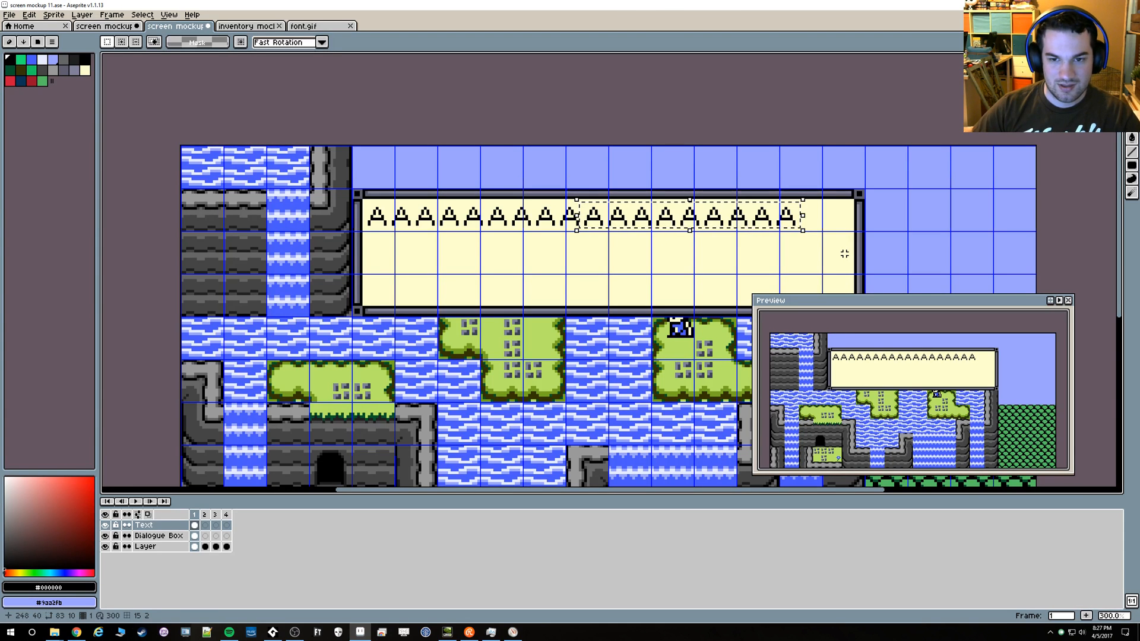
Paste the nine-letter row at 158, 21 so that the first line holds 19 letters
{"action": "key", "text": "ctrl+v"}
{"action": "key", "text": "Right"}
{"action": "key", "text": "Right"}
{"action": "key", "text": "Right"}
{"action": "key", "text": "Right"}
{"action": "key", "text": "Right"}
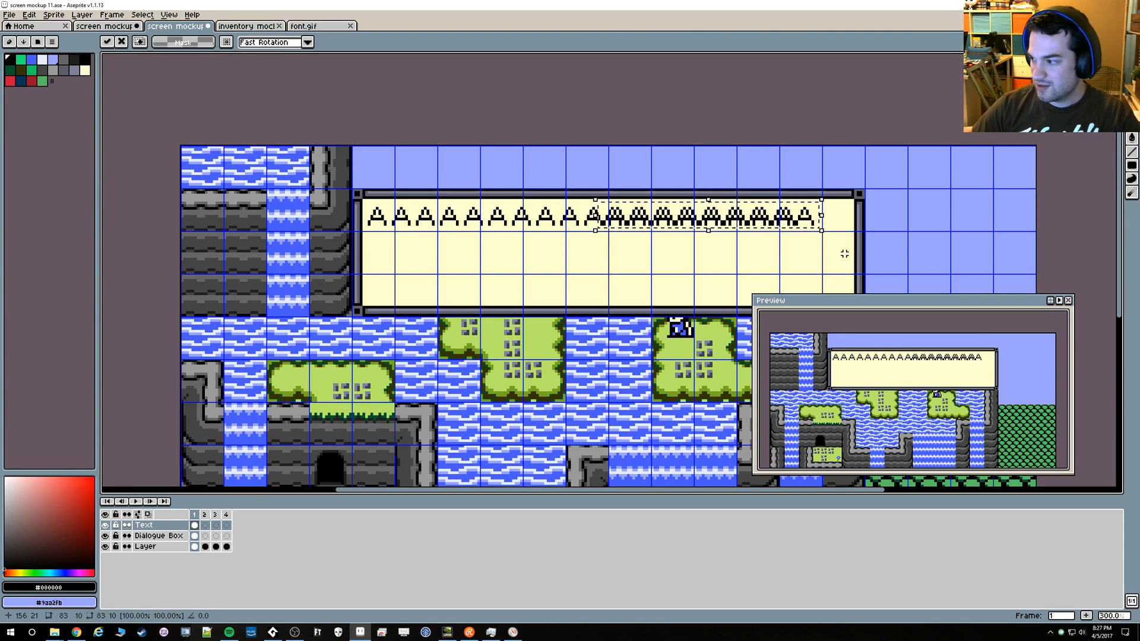
{"action": "key", "text": "Right"}
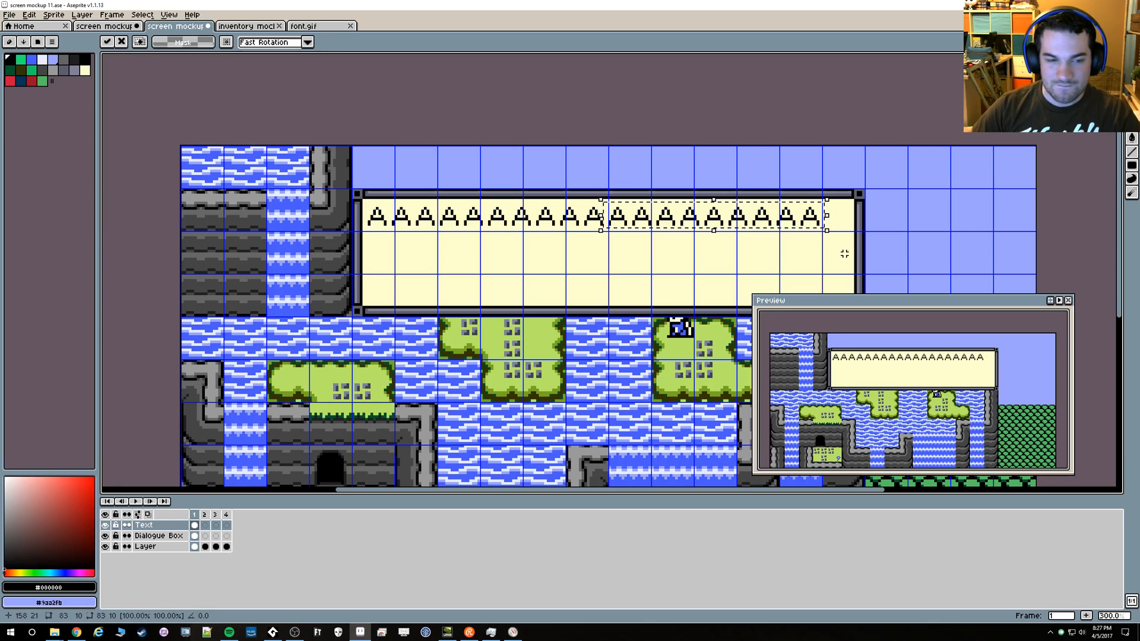
{"action": "key", "text": "Return"}
Select the 19-letter line with a 173 × 10 px marquee and shift it to about 74, 22, roughly centring it in the dialogue box
{"action": "left_click_drag", "start_coordinate": [365, 204], "coordinate": [825, 229]}
{"action": "key", "text": "Right"}
{"action": "key", "text": "Right"}
{"action": "key", "text": "Right"}
{"action": "key", "text": "Right"}
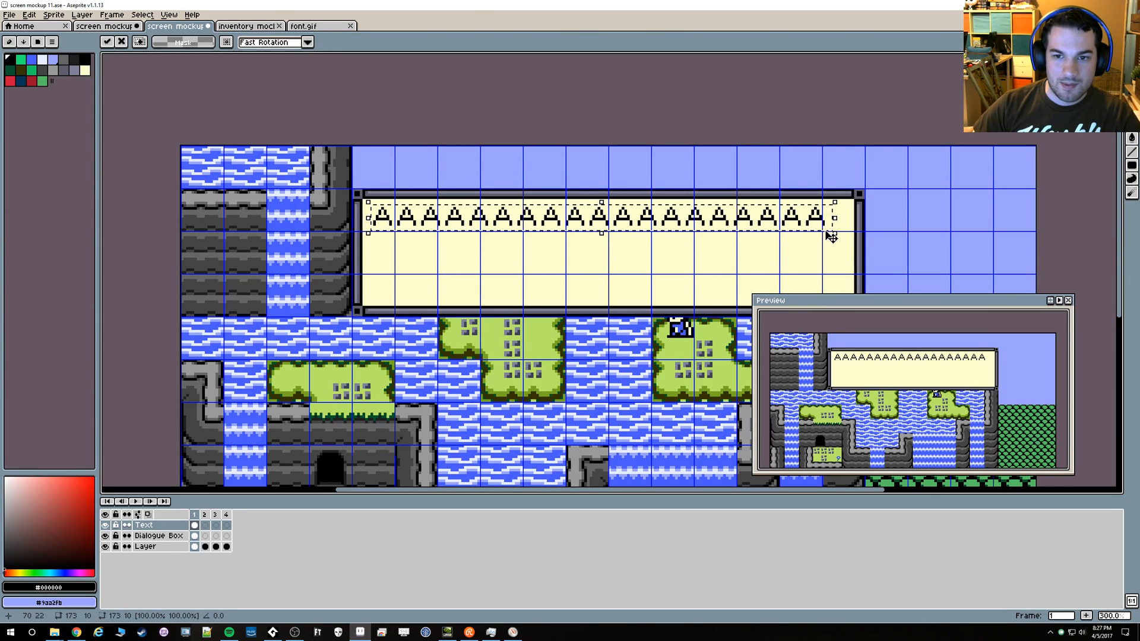
{"action": "key", "text": "Right"}
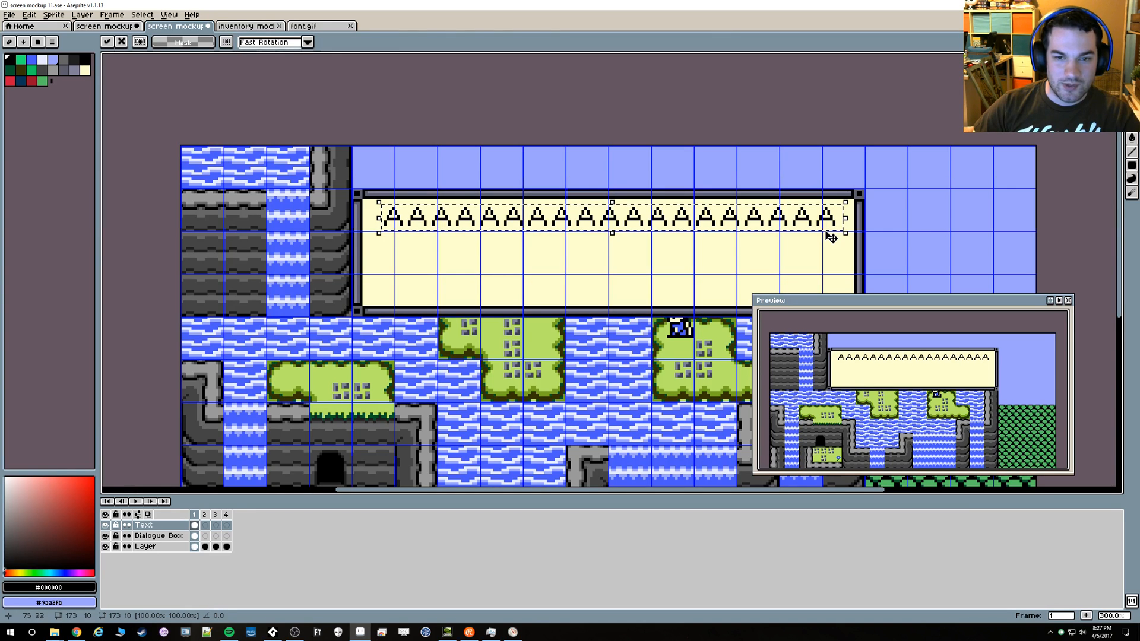
{"action": "key", "text": "Left"}
{"action": "key", "text": "Right"}
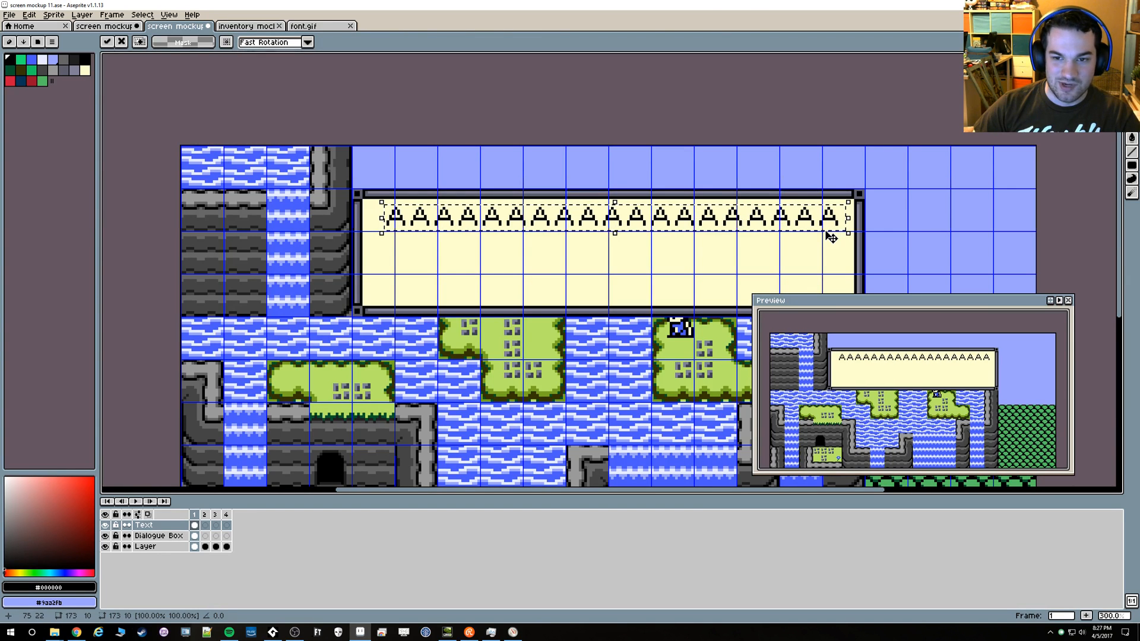
{"action": "key", "text": "Left"}
{"action": "key", "text": "Left"}
{"action": "key", "text": "Left"}
{"action": "key", "text": "Left"}
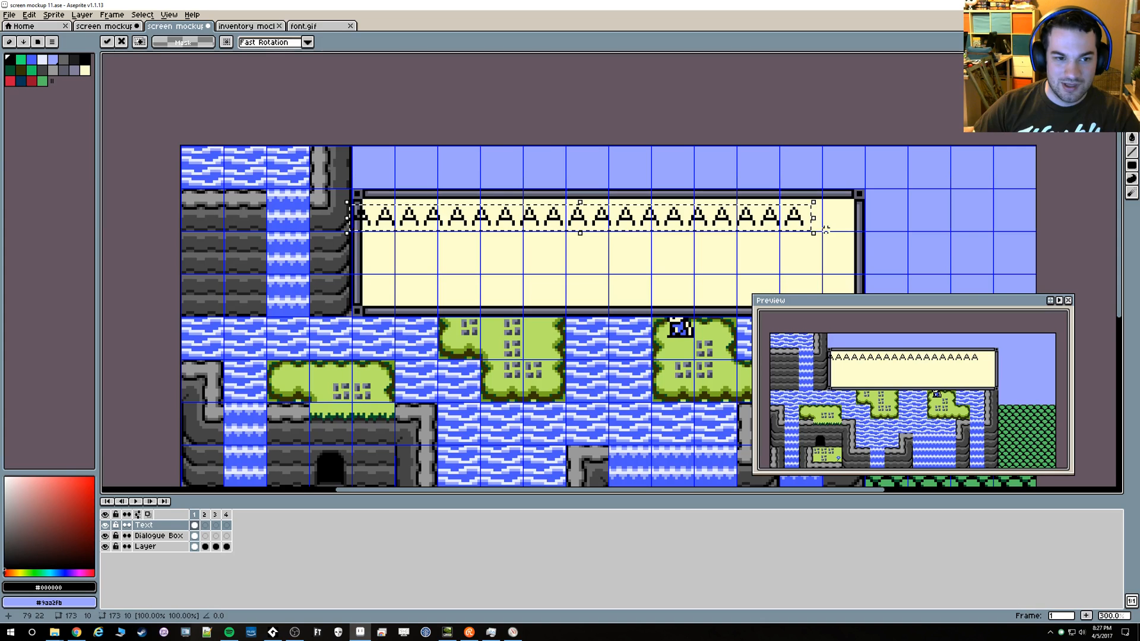
{"action": "key", "text": "Left"}
{"action": "key", "text": "Left"}
{"action": "key", "text": "Left"}
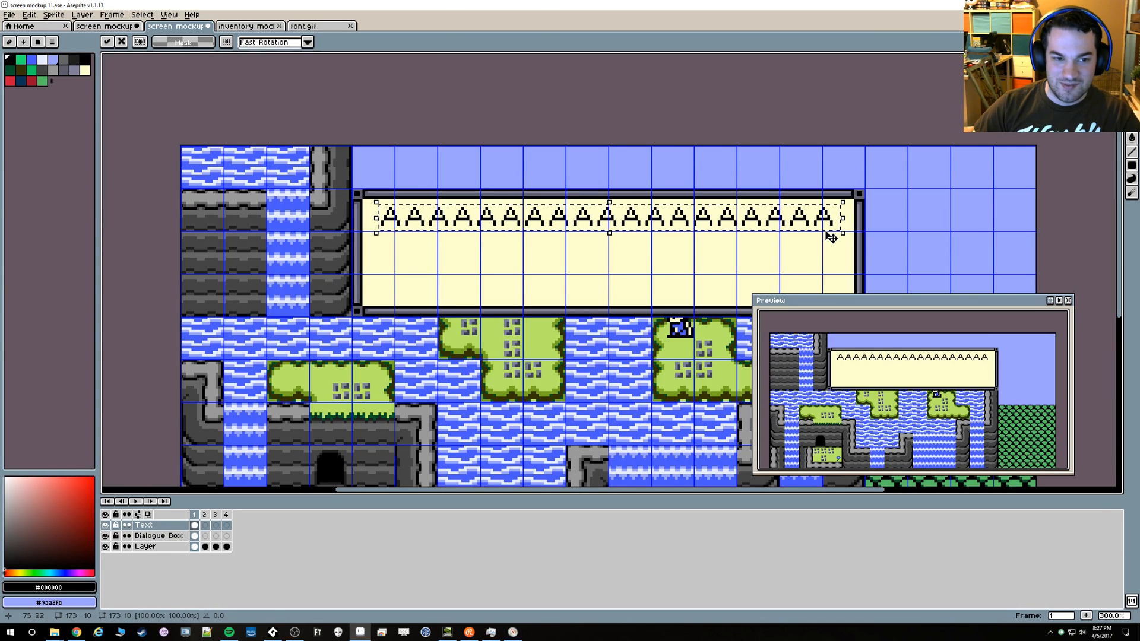
{"action": "key", "text": "Right"}
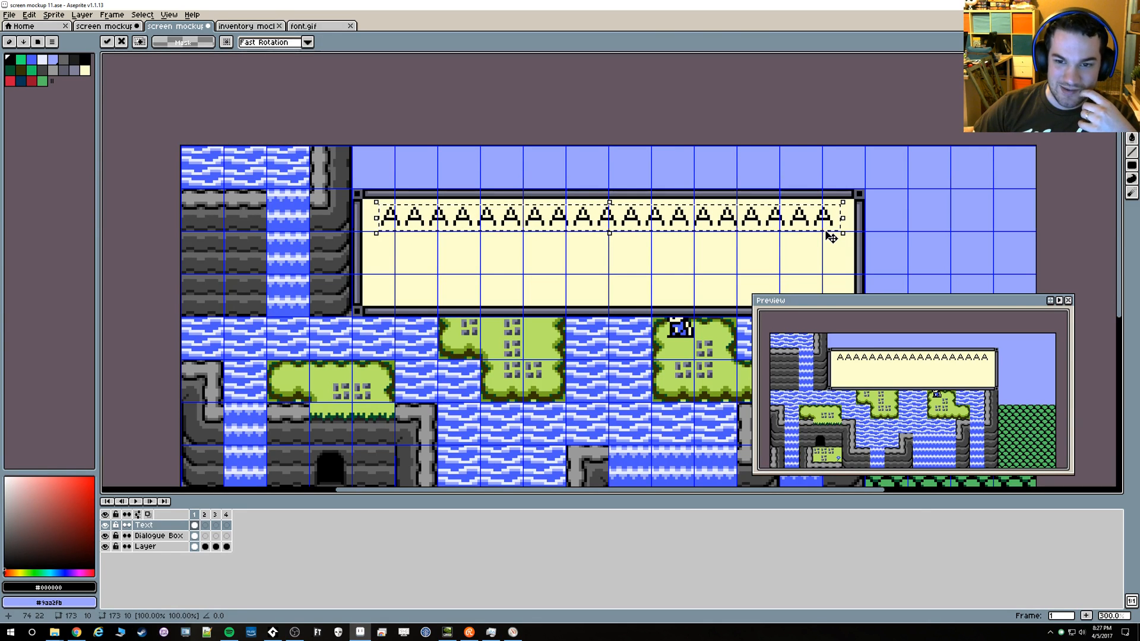
Slide the letter line against each inner side border to compare the margins, and settle it back at 75, 22
{"action": "key", "text": "Left"}
{"action": "key", "text": "Left"}
{"action": "key", "text": "Left"}
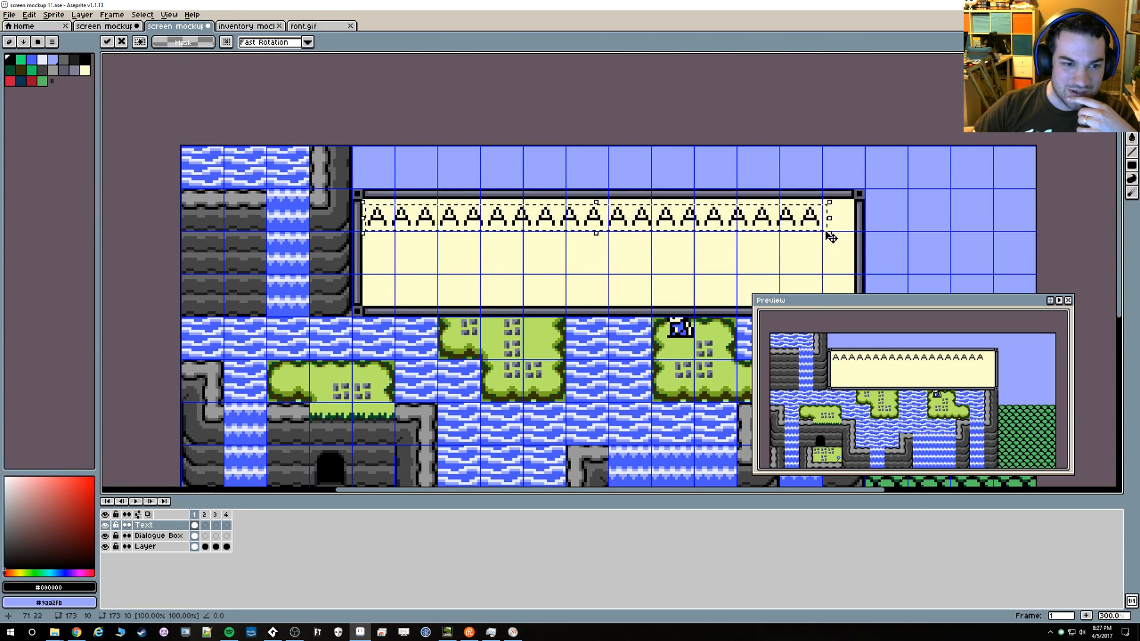
{"action": "key", "text": "Right"}
{"action": "key", "text": "Right"}
{"action": "key", "text": "Right"}
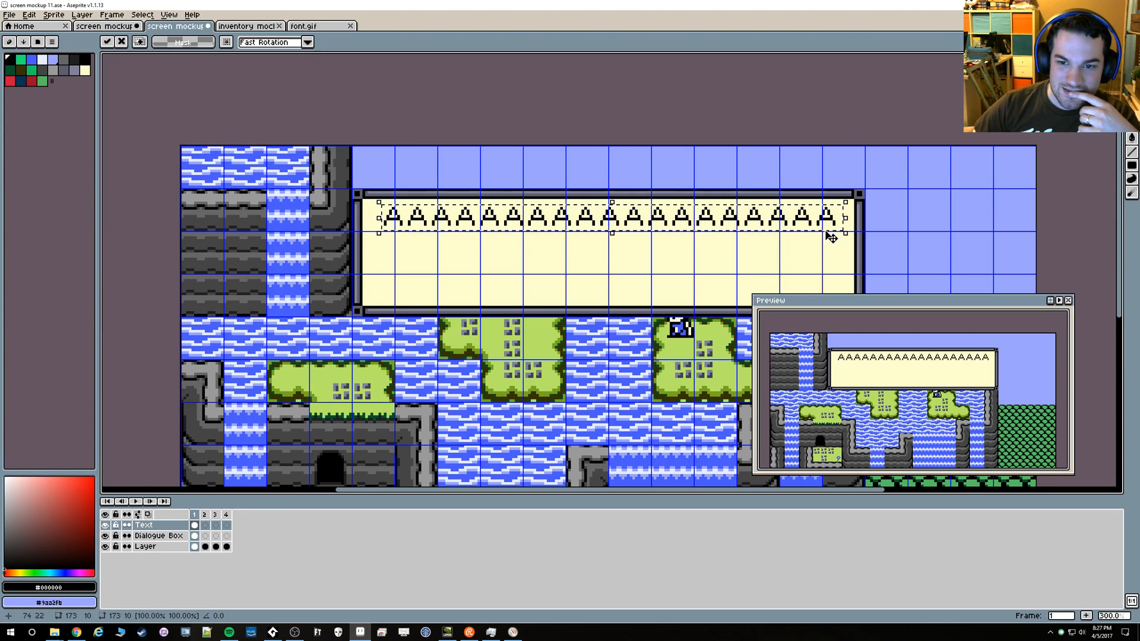
{"action": "key", "text": "Right"}
{"action": "key", "text": "Right"}
{"action": "key", "text": "Right"}
{"action": "key", "text": "Right"}
{"action": "key", "text": "Right"}
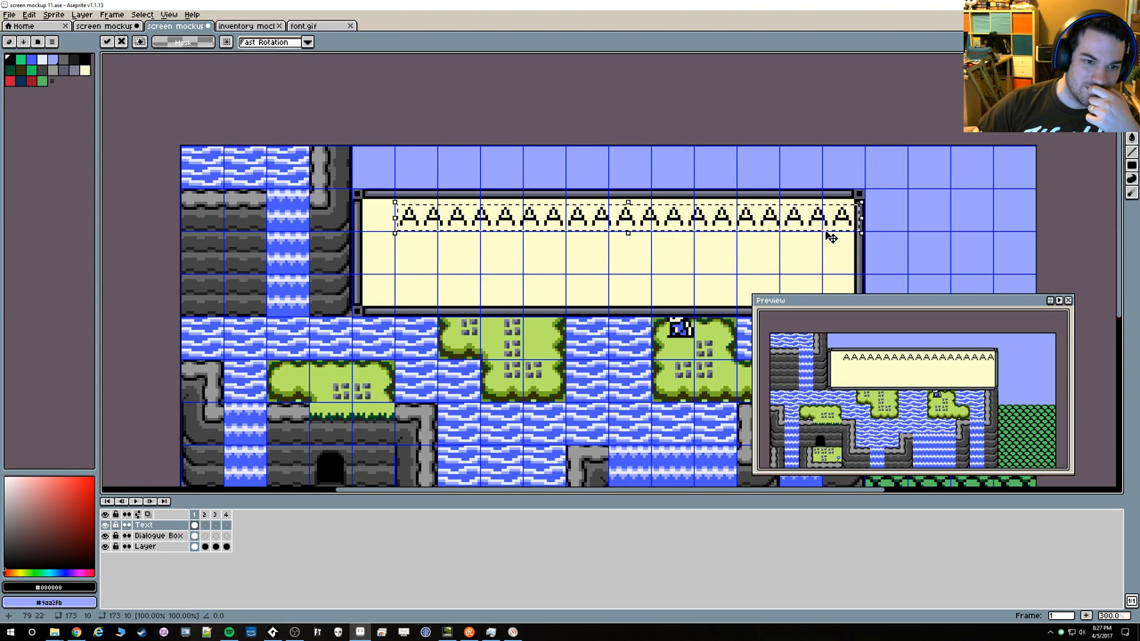
{"action": "key", "text": "Left"}
{"action": "key", "text": "Left"}
{"action": "key", "text": "Left"}
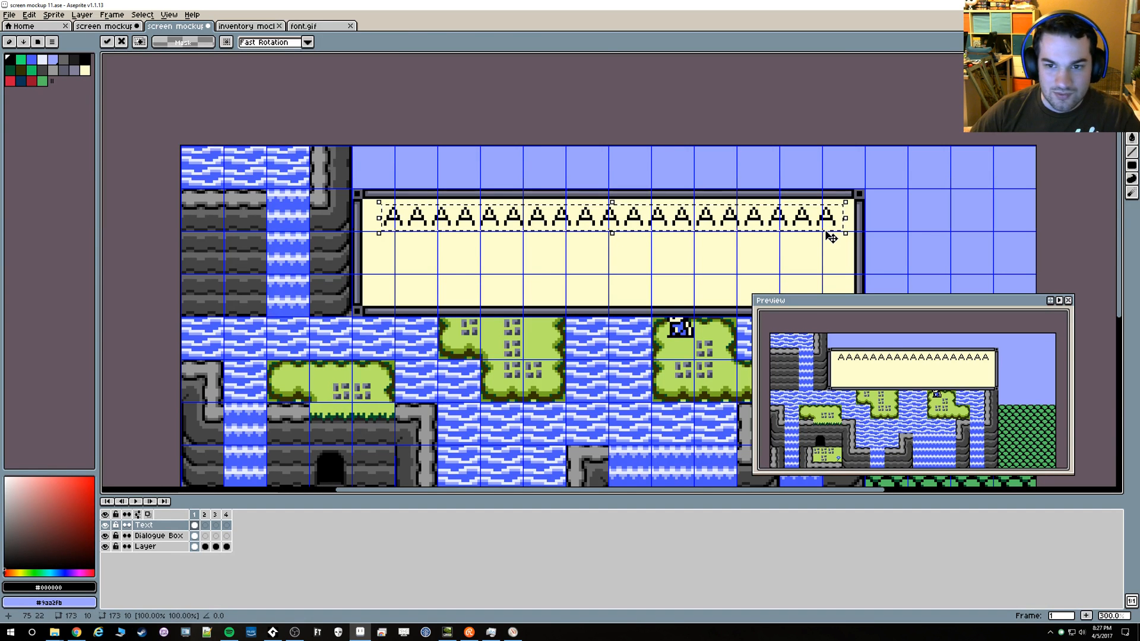
Reselect the letter line tightly as a 169 × 7 px area and nudge it to 74, 23
{"action": "scroll", "coordinate": [831, 236], "scroll_direction": "up", "scroll_amount": 1}
{"action": "scroll", "coordinate": [842, 235], "scroll_direction": "up", "scroll_amount": 1}
{"action": "scroll", "coordinate": [849, 233], "scroll_direction": "down", "scroll_amount": 1}
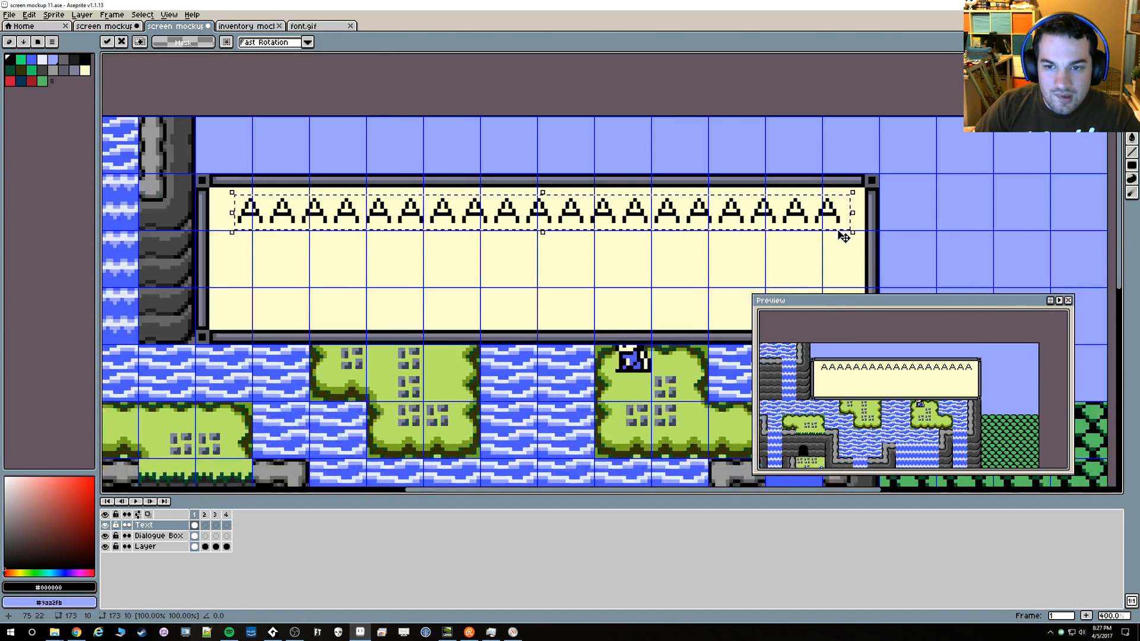
{"action": "left_click_drag", "start_coordinate": [850, 232], "coordinate": [241, 203]}
{"action": "key", "text": "ctrl+z"}
{"action": "key", "text": "Left"}
{"action": "key", "text": "Left"}
{"action": "key", "text": "Left"}
{"action": "key", "text": "Left"}
{"action": "key", "text": "Left"}
{"action": "key", "text": "Left"}
{"action": "key", "text": "Left"}
{"action": "key", "text": "Left"}
{"action": "key", "text": "Left"}
{"action": "key", "text": "Left"}
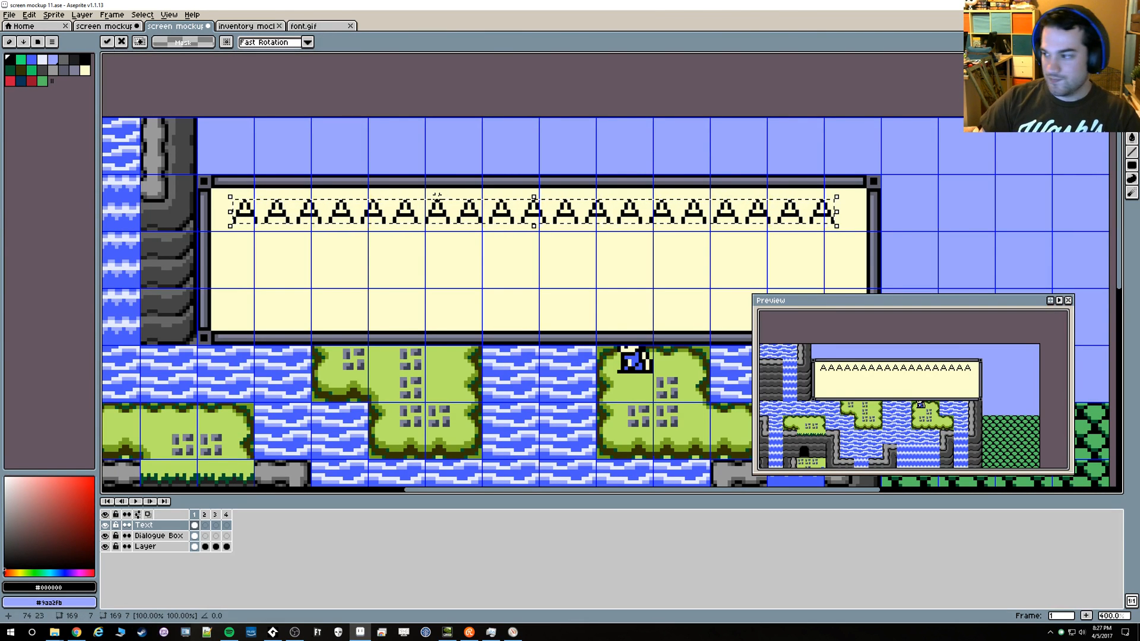
Move the tight selection to the inner border at 68, 23, across to 83, 23, and back midway between both borders
{"action": "key", "text": "Right"}
{"action": "key", "text": "Right"}
{"action": "key", "text": "Right"}
{"action": "key", "text": "Right"}
{"action": "key", "text": "Right"}
{"action": "key", "text": "Right"}
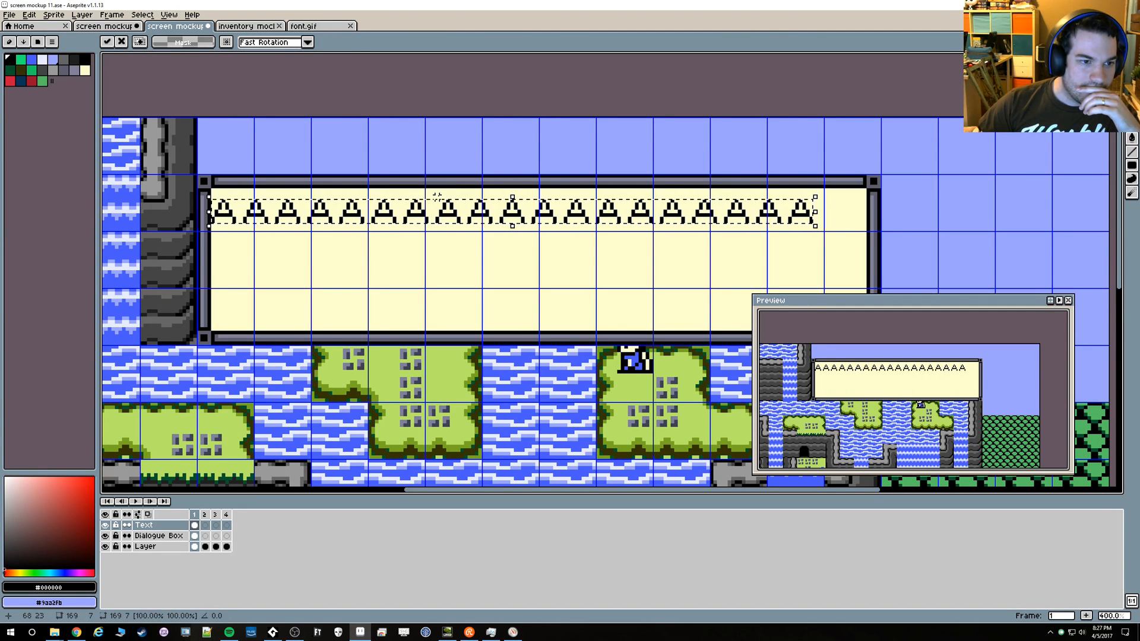
{"action": "key", "text": "Right"}
{"action": "key", "text": "Right"}
{"action": "key", "text": "Right"}
{"action": "key", "text": "Right"}
{"action": "key", "text": "Right"}
{"action": "key", "text": "Right"}
{"action": "key", "text": "Right"}
{"action": "key", "text": "Right"}
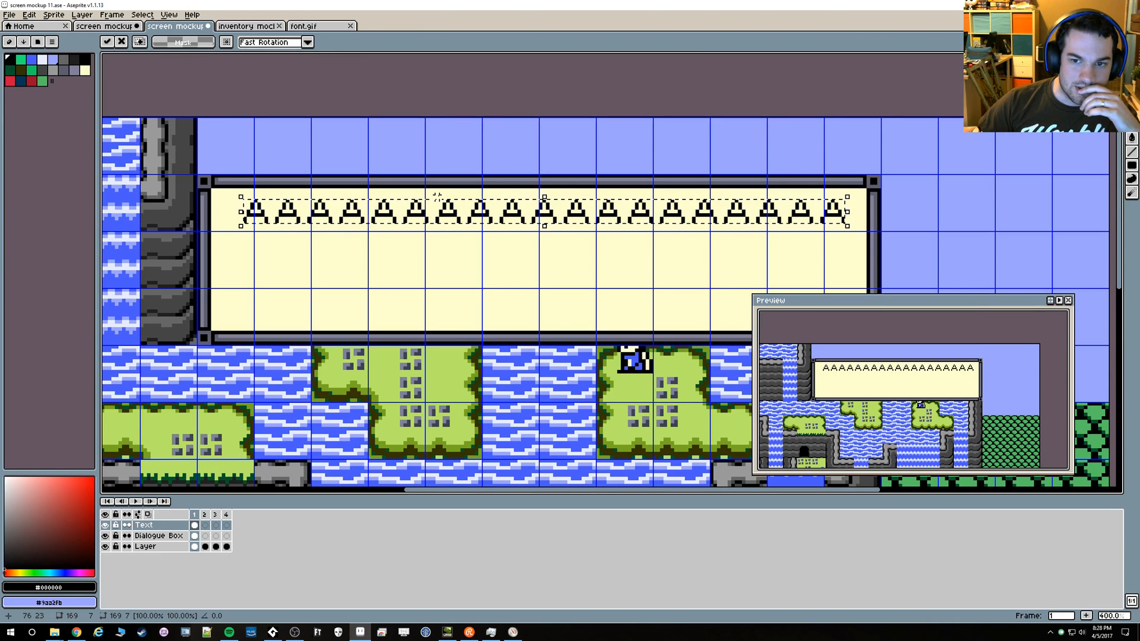
{"action": "key", "text": "Right"}
{"action": "key", "text": "Right"}
{"action": "key", "text": "Right"}
{"action": "key", "text": "Right"}
{"action": "key", "text": "Right"}
{"action": "key", "text": "Right"}
{"action": "key", "text": "Right"}
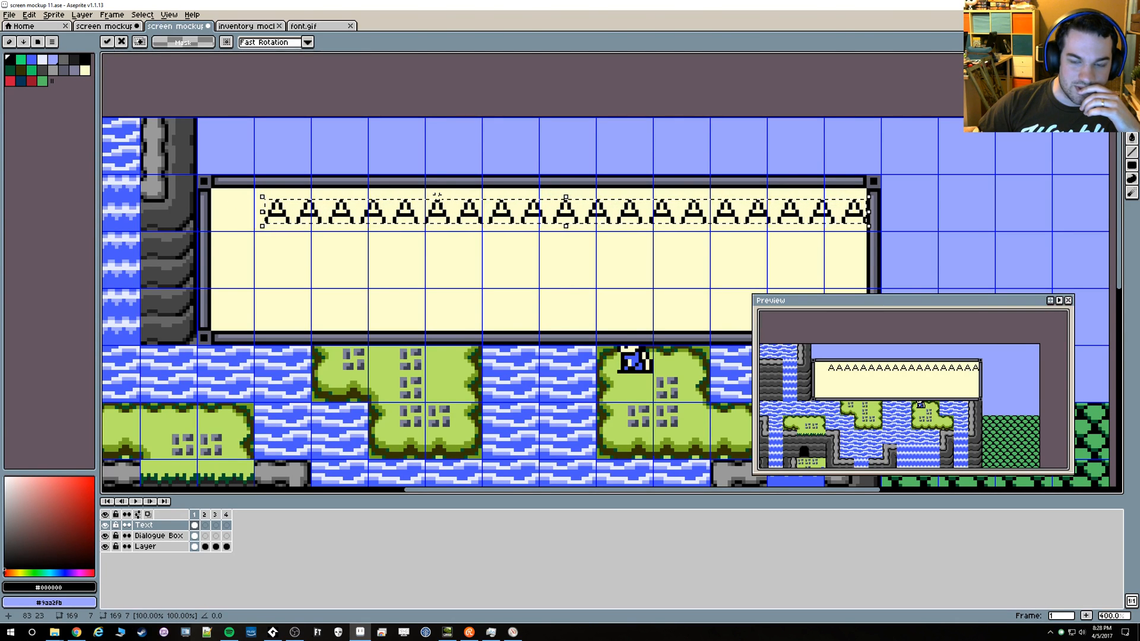
{"action": "key", "text": "Left"}
{"action": "key", "text": "Left"}
{"action": "key", "text": "Left"}
{"action": "key", "text": "Left"}
{"action": "key", "text": "Left"}
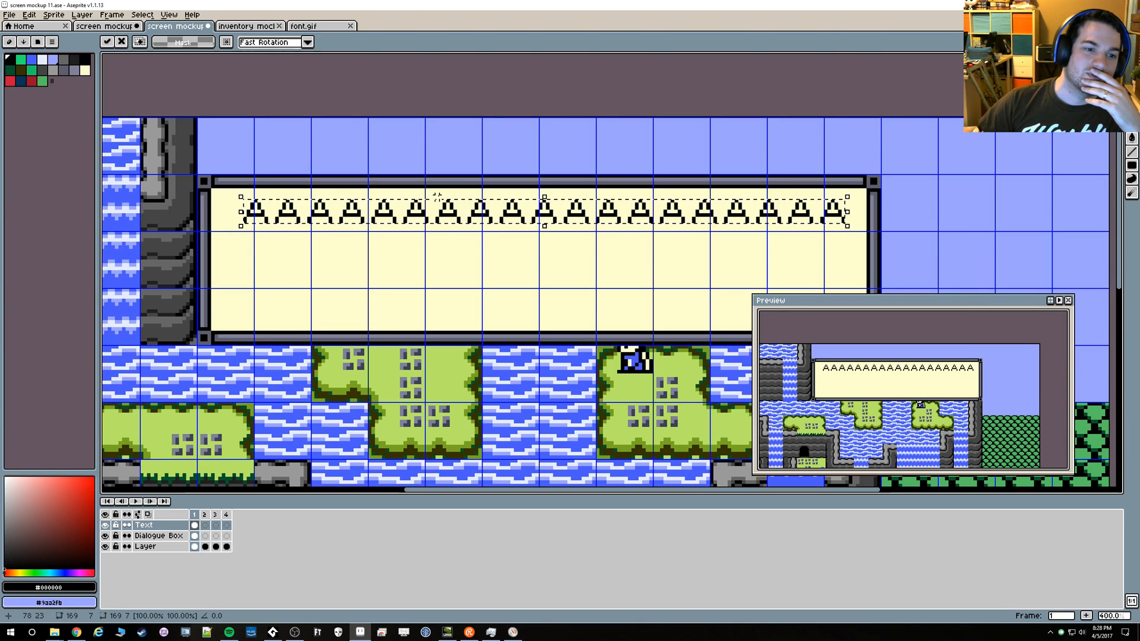
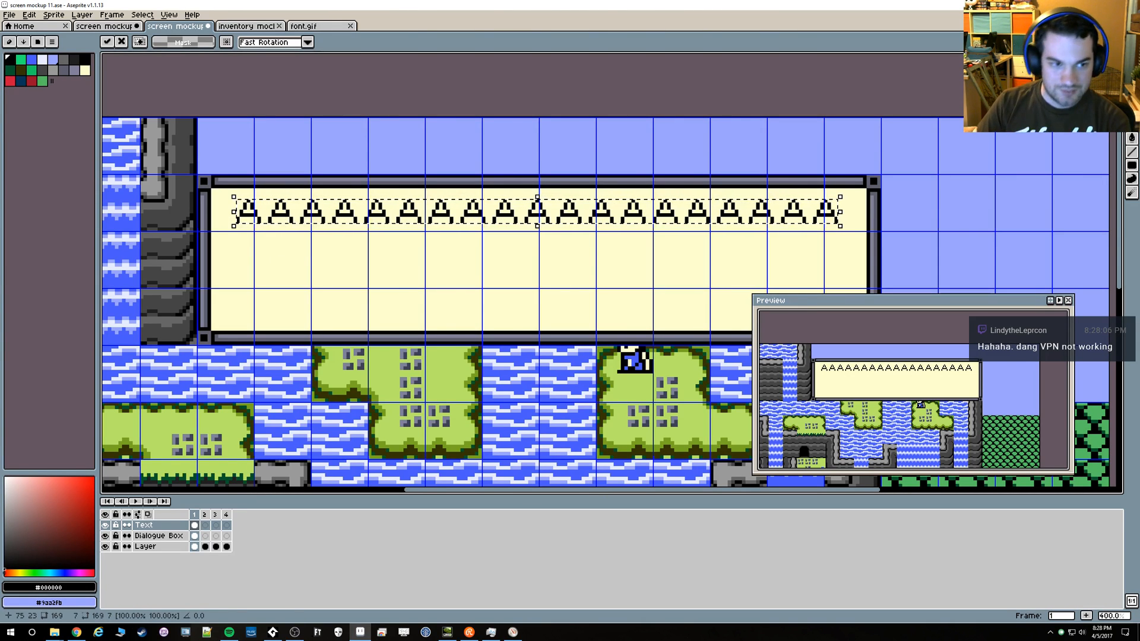
Slide the letter line up to the dialogue box's upper inner border to compare margins, then fix it back at 75, 23
{"action": "key", "text": "Up"}
{"action": "key", "text": "Up"}
{"action": "key", "text": "Up"}
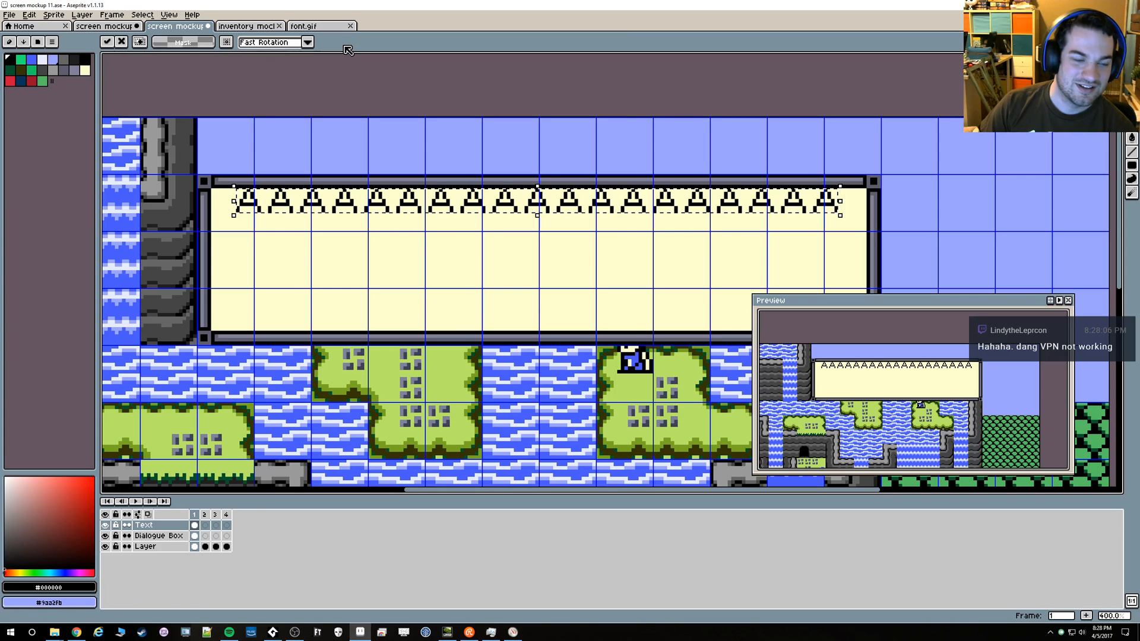
{"action": "key", "text": "Down"}
{"action": "key", "text": "Down"}
{"action": "key", "text": "Down"}
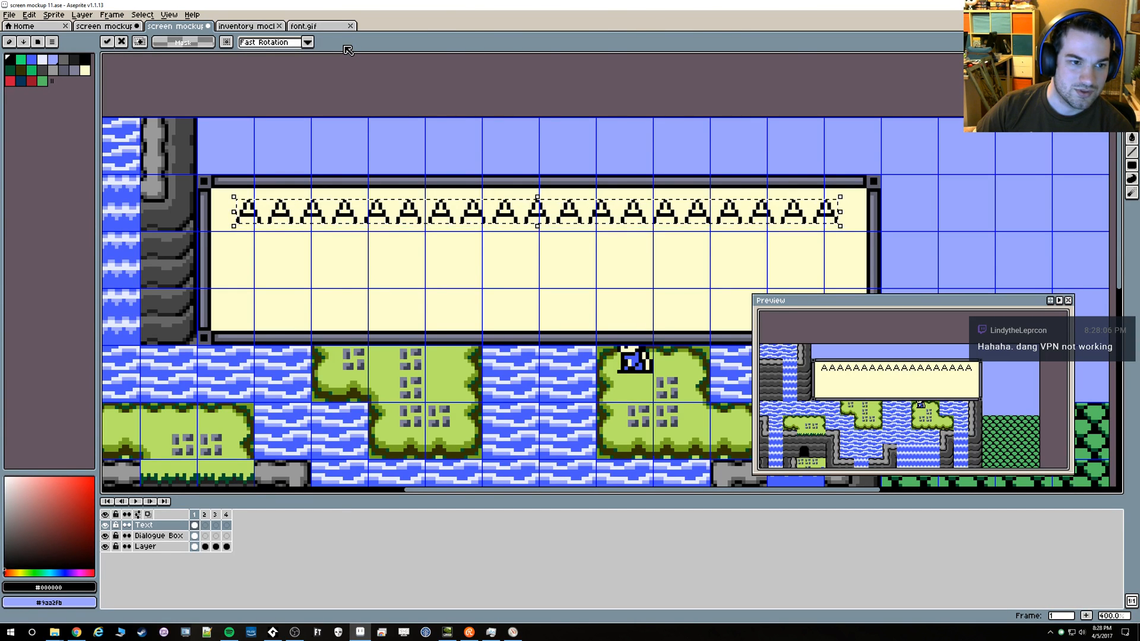
{"action": "key", "text": "Up"}
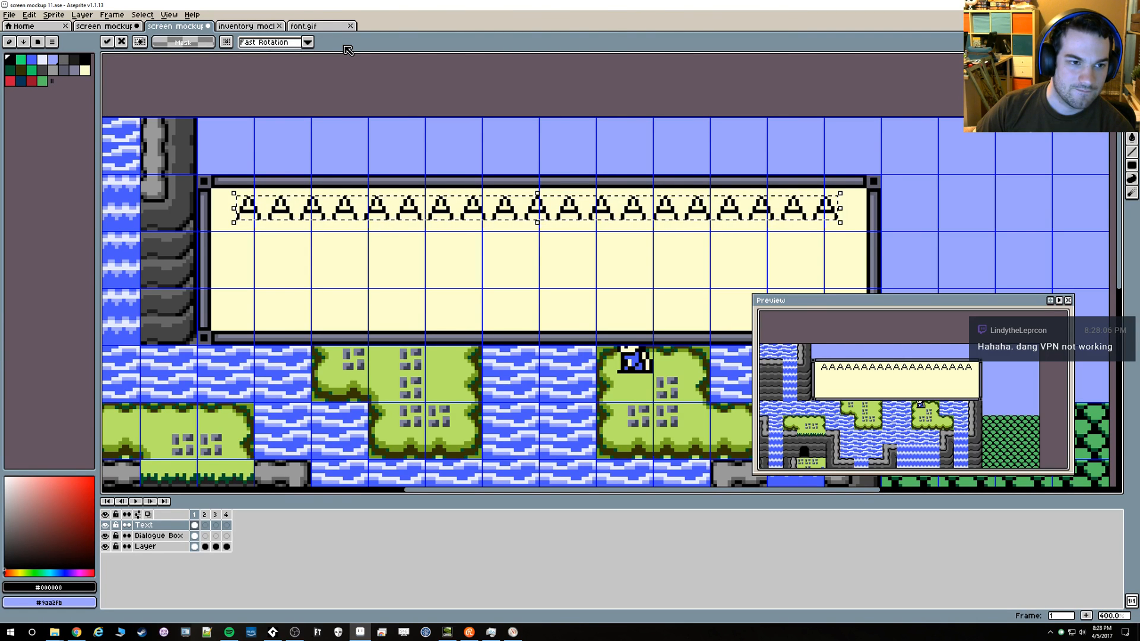
{"action": "key", "text": "Down"}
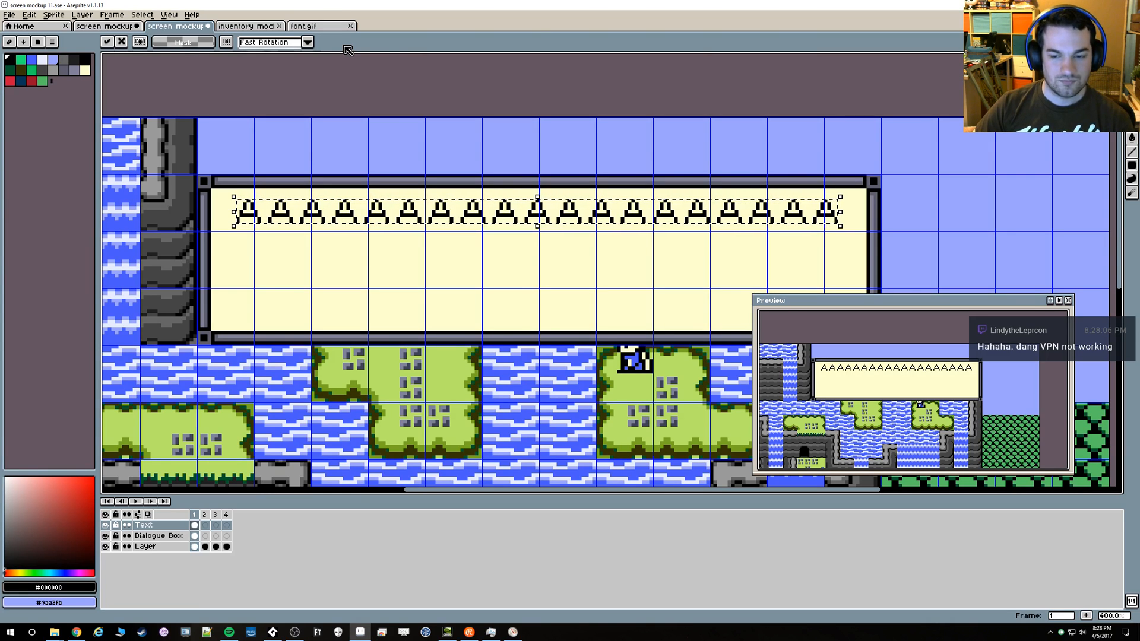
{"action": "key", "text": "Return"}
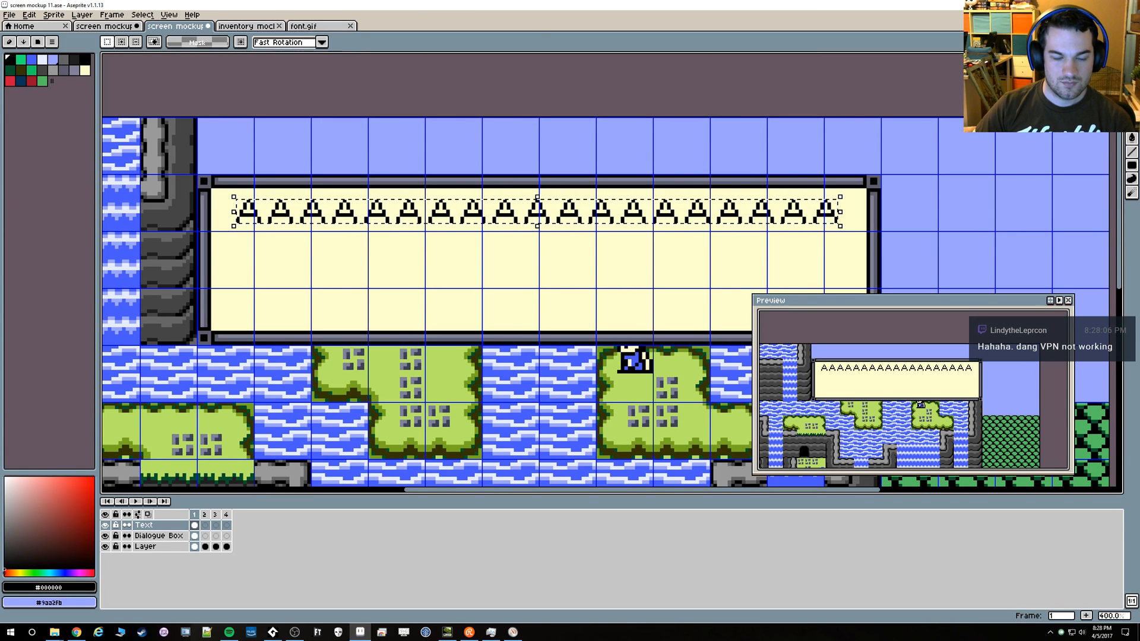
Duplicate the letter line 16 px below as a second line, undo the extra third copy, and shift the second line up
{"action": "key", "text": "ctrl+shift+Down"}
{"action": "key", "text": "ctrl+shift+Down"}
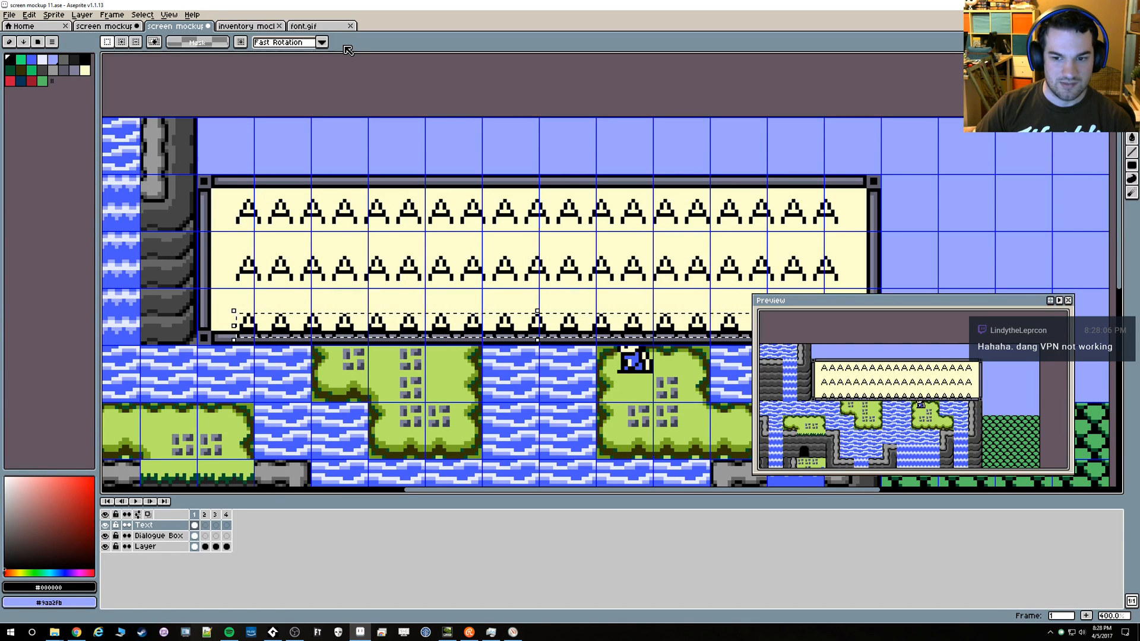
{"action": "key", "text": "ctrl+z"}
{"action": "key", "text": "Up"}
{"action": "key", "text": "Up"}
{"action": "key", "text": "Up"}
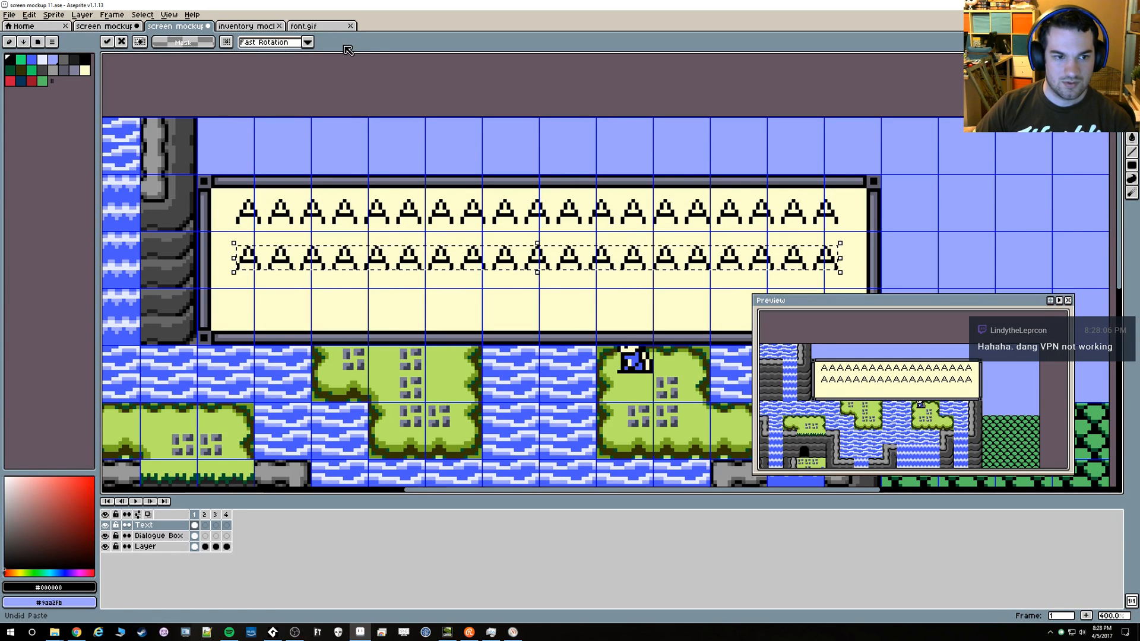
Paste another copy of the letter line and slide it over the second and first lines to compare the line spacing
{"action": "key", "text": "ctrl+v"}
{"action": "key", "text": "shift+Down"}
{"action": "key", "text": "Up"}
{"action": "key", "text": "Up"}
{"action": "key", "text": "Up"}
{"action": "key", "text": "Up"}
{"action": "key", "text": "Up"}
{"action": "key", "text": "Up"}
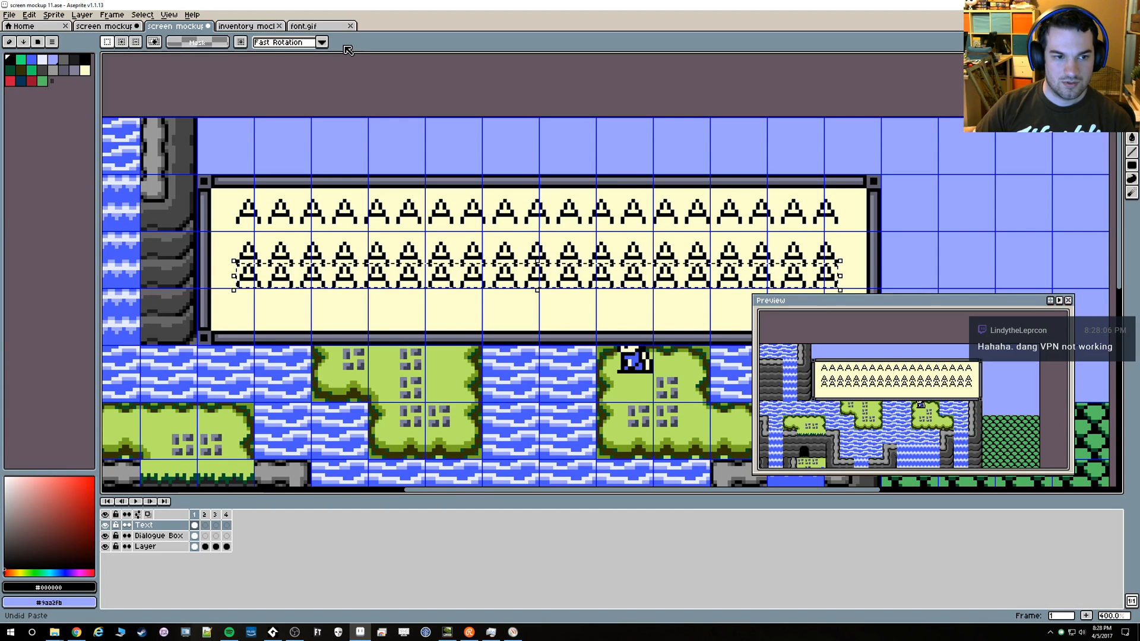
{"action": "key", "text": "Up"}
{"action": "key", "text": "Up"}
{"action": "key", "text": "Up"}
{"action": "key", "text": "Up"}
{"action": "key", "text": "Up"}
{"action": "key", "text": "Up"}
{"action": "key", "text": "Up"}
{"action": "key", "text": "Up"}
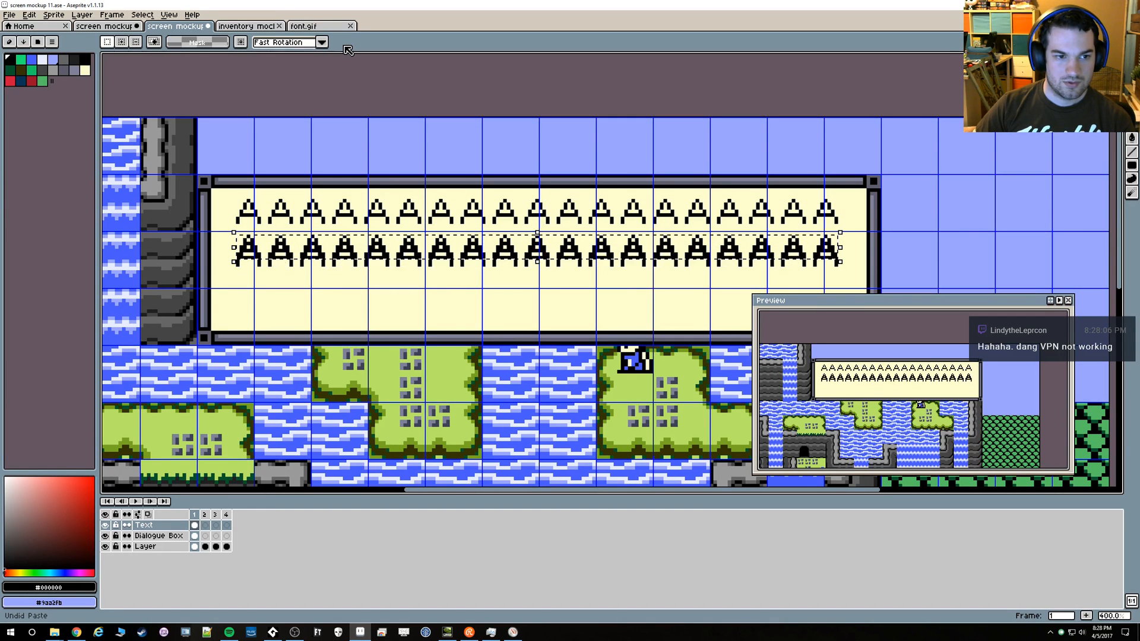
{"action": "key", "text": "Up"}
{"action": "key", "text": "Up"}
{"action": "key", "text": "Up"}
{"action": "key", "text": "Up"}
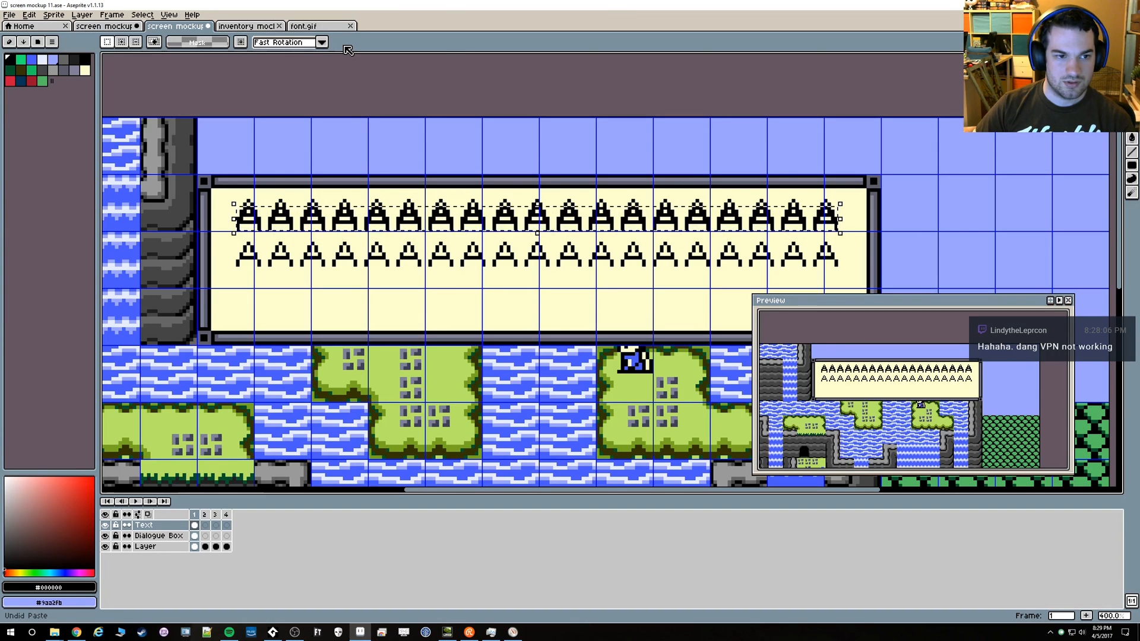
Move the pasted copy down past the second line and place it as the third line at 75, 47
{"action": "key", "text": "Down"}
{"action": "key", "text": "Down"}
{"action": "key", "text": "Down"}
{"action": "key", "text": "Down"}
{"action": "key", "text": "Down"}
{"action": "key", "text": "Down"}
{"action": "key", "text": "Down"}
{"action": "key", "text": "Down"}
{"action": "key", "text": "Down"}
{"action": "key", "text": "Down"}
{"action": "key", "text": "Down"}
{"action": "key", "text": "Down"}
{"action": "key", "text": "Down"}
{"action": "key", "text": "Down"}
{"action": "key", "text": "Down"}
{"action": "key", "text": "Down"}
{"action": "key", "text": "Down"}
{"action": "key", "text": "Down"}
{"action": "key", "text": "Down"}
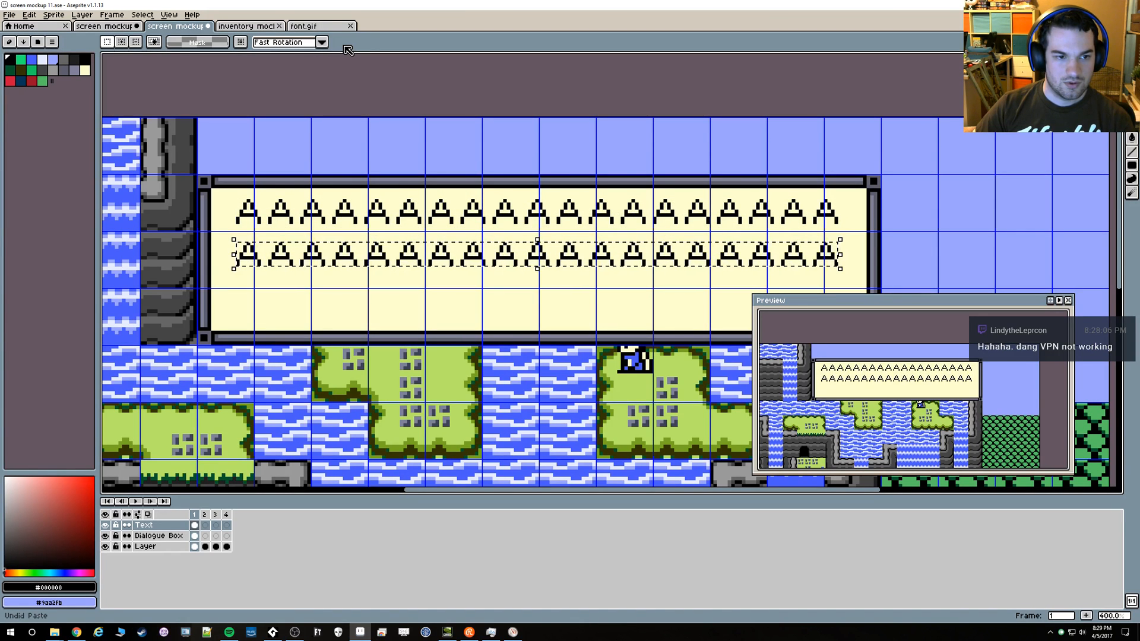
{"action": "key", "text": "Down"}
{"action": "key", "text": "Down"}
{"action": "key", "text": "Down"}
{"action": "key", "text": "Down"}
{"action": "key", "text": "Down"}
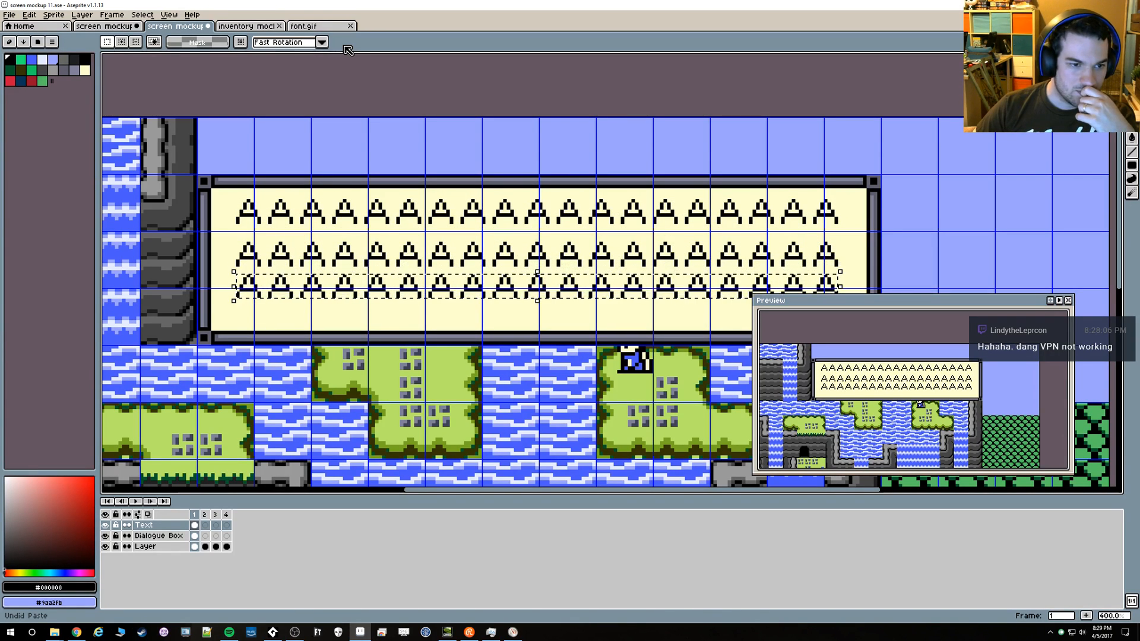
{"action": "key", "text": "Left"}
{"action": "key", "text": "Right"}
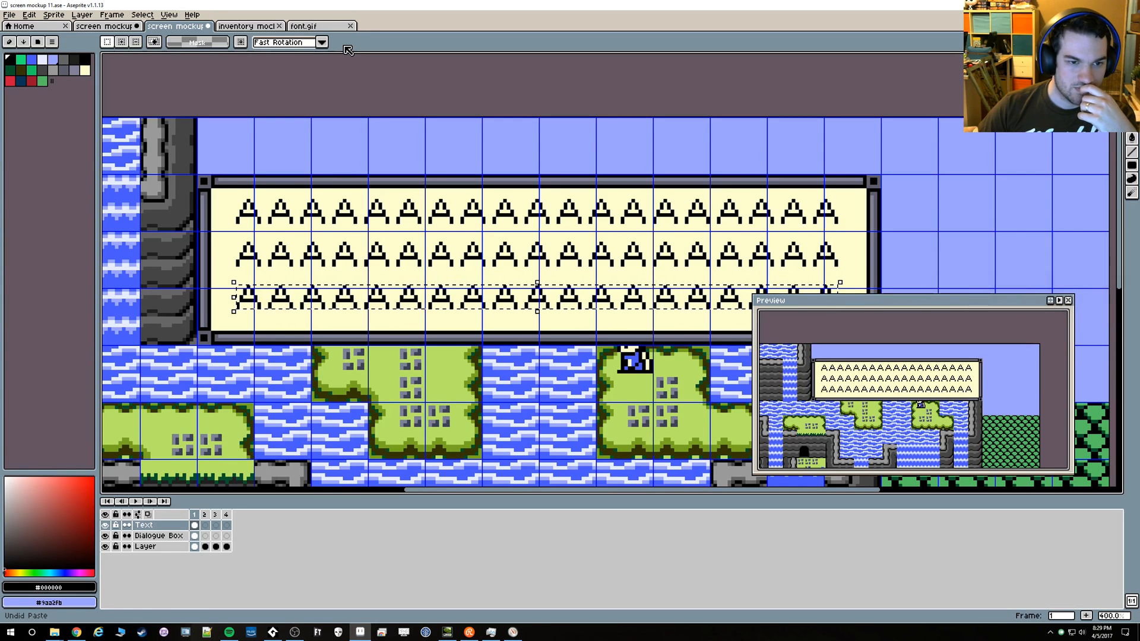
{"action": "left_click_drag", "start_coordinate": [501, 411], "coordinate": [476, 401]}
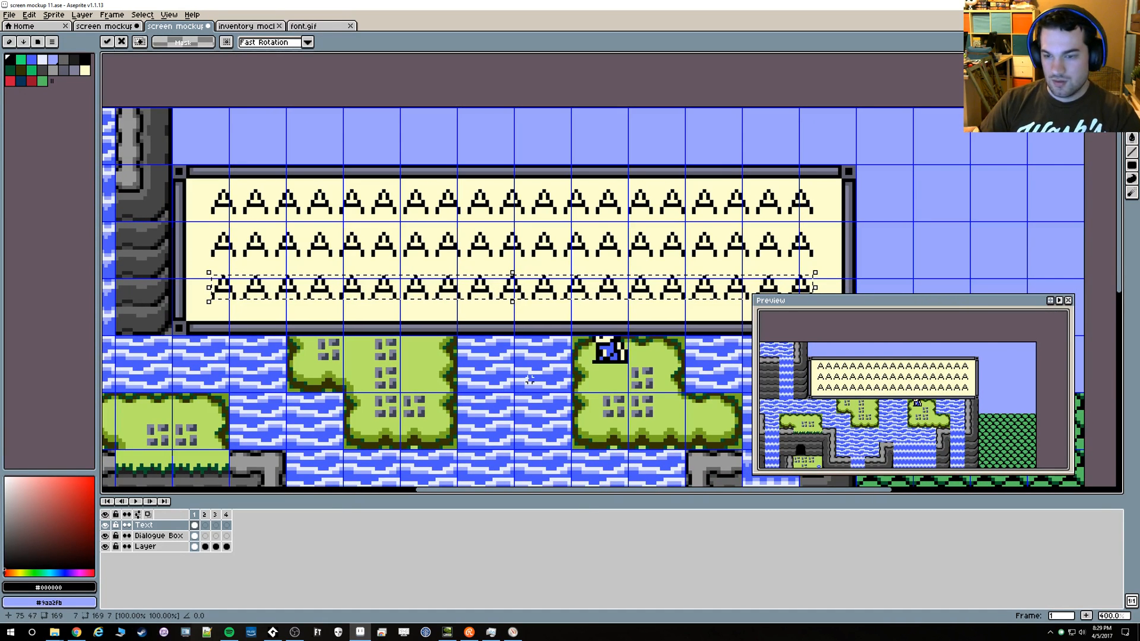
Hide the grid and select all three letter lines tightly as one 169 × 31 px area
{"action": "key", "text": "ctrl+apostrophe"}
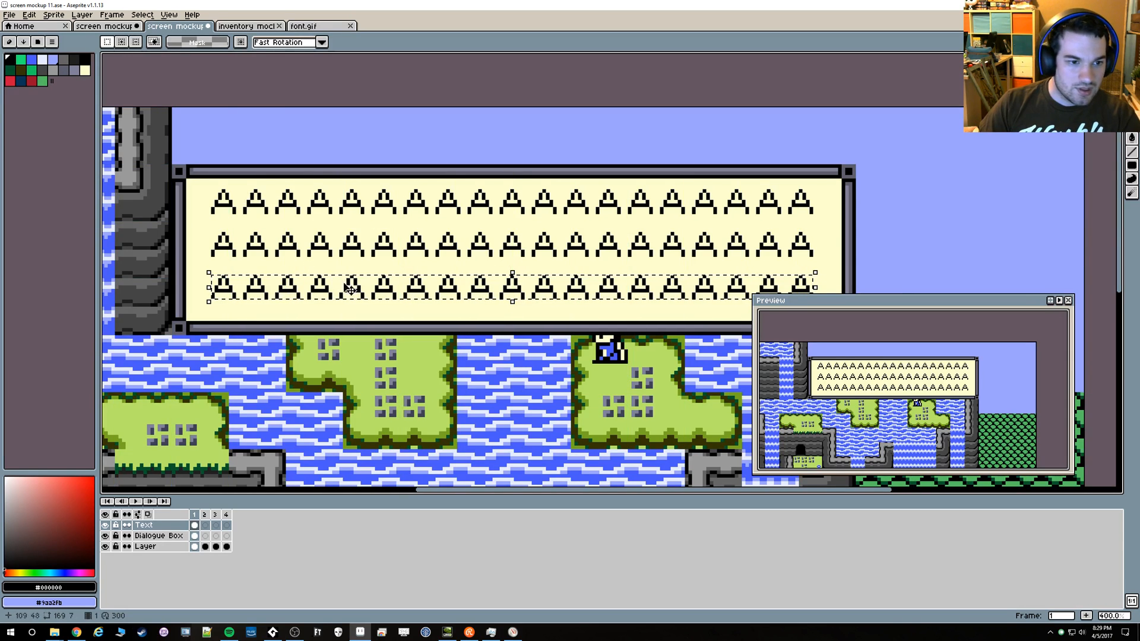
{"action": "key", "text": "ctrl+d"}
{"action": "left_click_drag", "start_coordinate": [206, 184], "coordinate": [825, 309]}
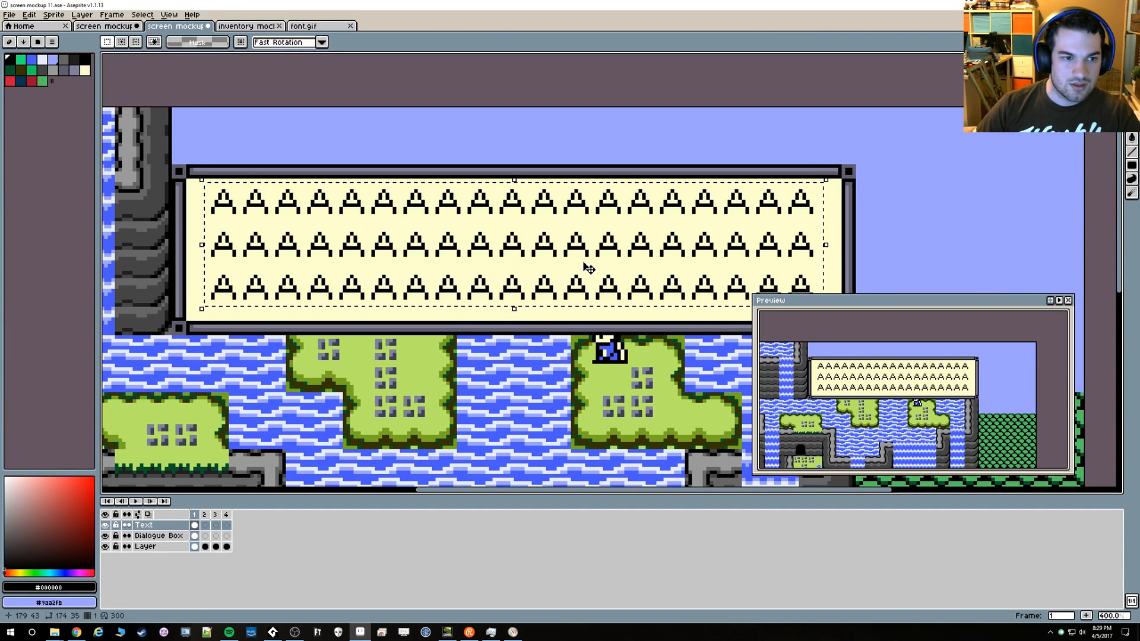
{"action": "key", "text": "ctrl+d"}
{"action": "left_click_drag", "start_coordinate": [212, 298], "coordinate": [810, 192]}
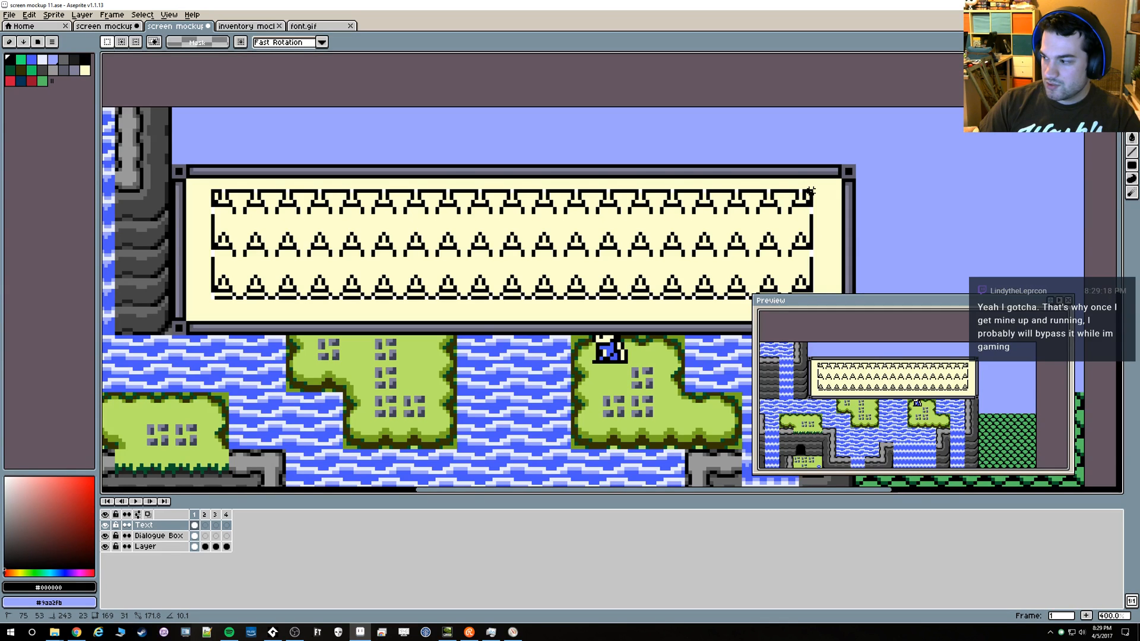
{"action": "left_click_drag", "start_coordinate": [810, 192], "coordinate": [811, 192]}
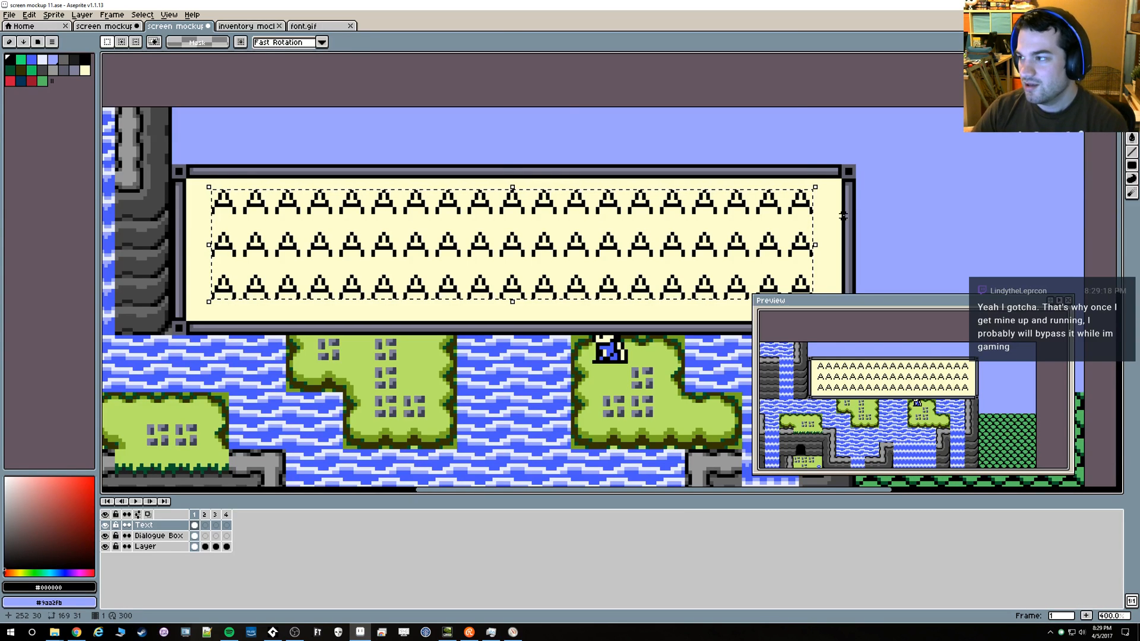
Nudge the three-line block vertically against the dialogue box's upper border and settle it at 75, 24
{"action": "key", "text": "Up"}
{"action": "key", "text": "Up"}
{"action": "key", "text": "Up"}
{"action": "key", "text": "Up"}
{"action": "key", "text": "Down"}
{"action": "key", "text": "Down"}
{"action": "key", "text": "Down"}
{"action": "key", "text": "Down"}
{"action": "key", "text": "Down"}
{"action": "key", "text": "Down"}
{"action": "key", "text": "Down"}
{"action": "key", "text": "Down"}
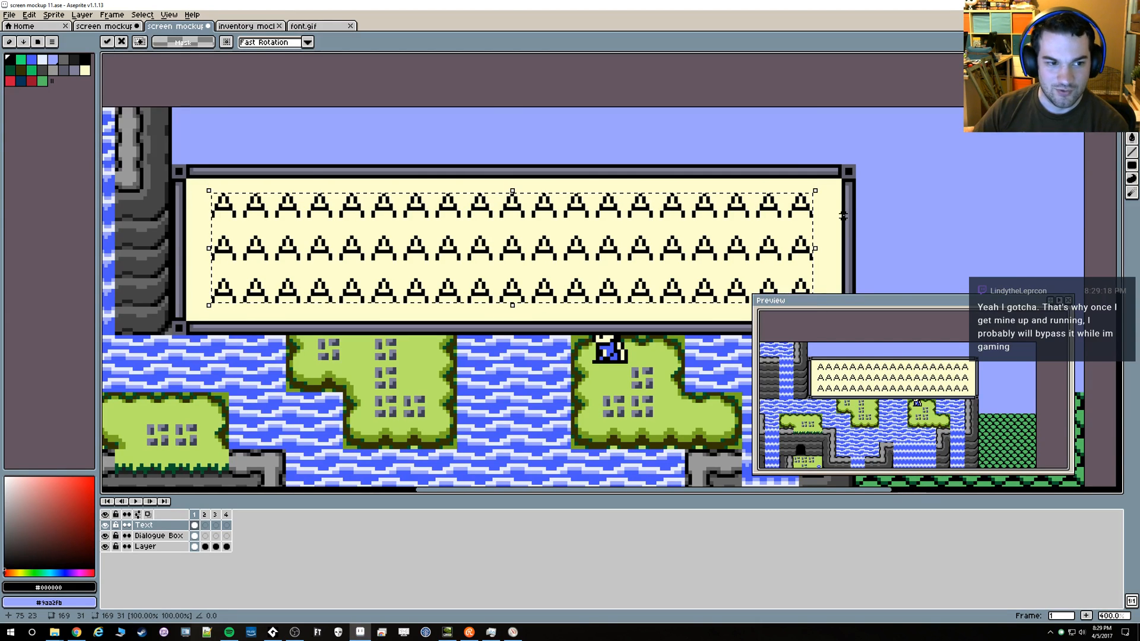
{"action": "key", "text": "Up"}
{"action": "key", "text": "Up"}
{"action": "key", "text": "Up"}
{"action": "key", "text": "Up"}
{"action": "key", "text": "Up"}
{"action": "key", "text": "Up"}
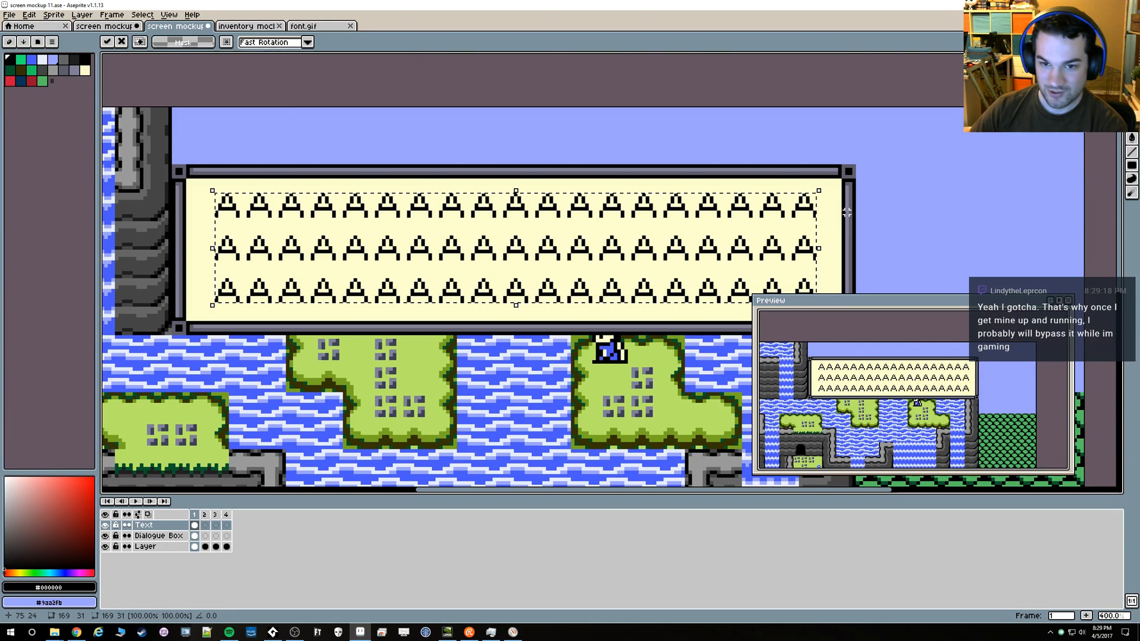
Slide the three-line block to the inner side border at 68, 24, across to 83, 24, and back to 75, 24
{"action": "key", "text": "Left"}
{"action": "key", "text": "Left"}
{"action": "key", "text": "Left"}
{"action": "key", "text": "Left"}
{"action": "key", "text": "Left"}
{"action": "key", "text": "Left"}
{"action": "key", "text": "Left"}
{"action": "key", "text": "Left"}
{"action": "key", "text": "Left"}
{"action": "key", "text": "Left"}
{"action": "key", "text": "Left"}
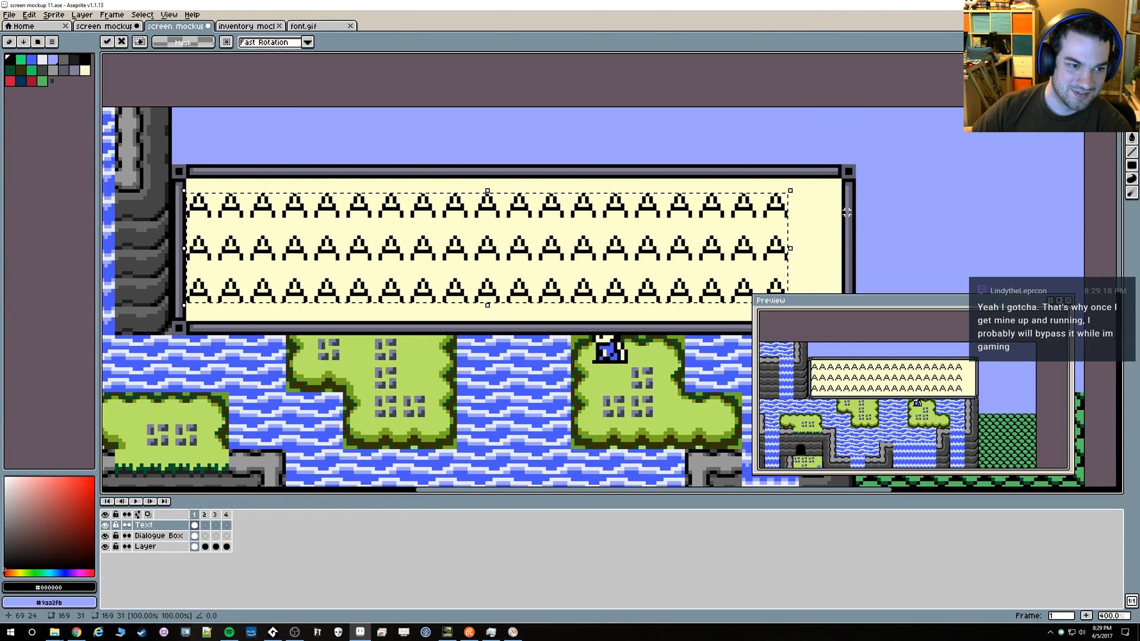
{"action": "key", "text": "Right"}
{"action": "key", "text": "Right"}
{"action": "key", "text": "Right"}
{"action": "key", "text": "Right"}
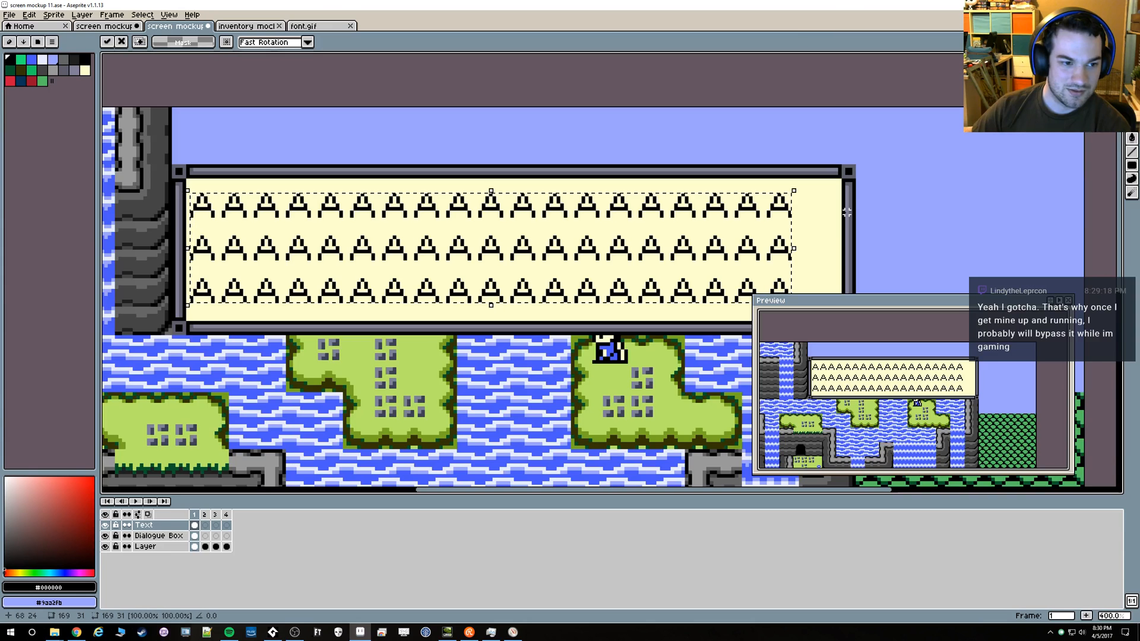
{"action": "key", "text": "Right"}
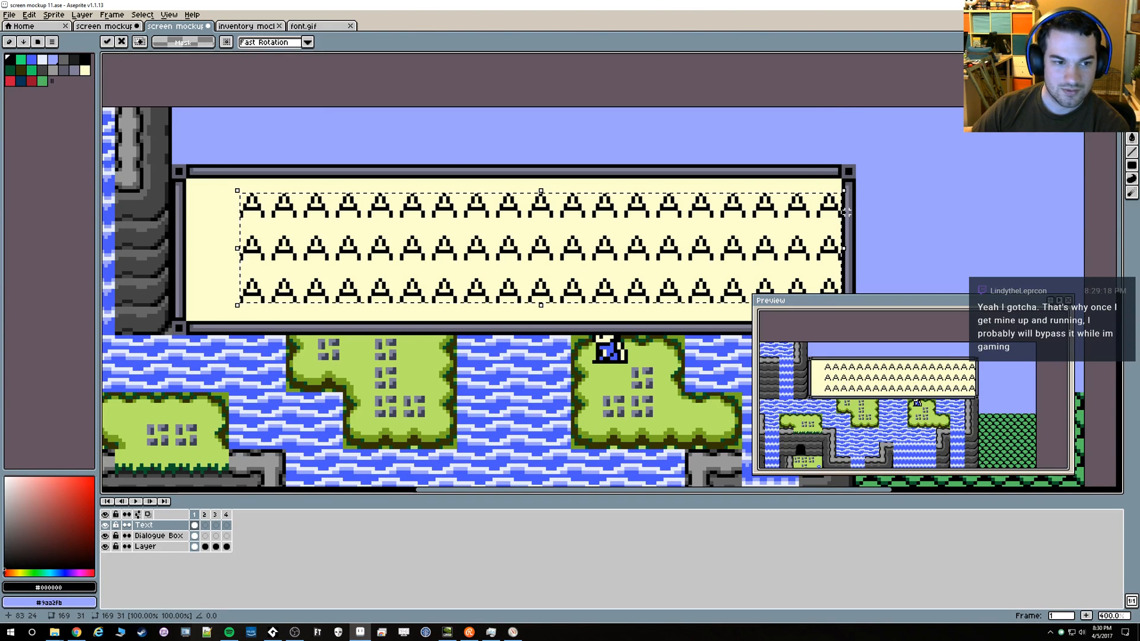
{"action": "key", "text": "Left"}
{"action": "key", "text": "Left"}
{"action": "key", "text": "Left"}
Recheck the side margins by moving the block to the left inner border and across, returning it to 75, 24
{"action": "key", "text": "Left"}
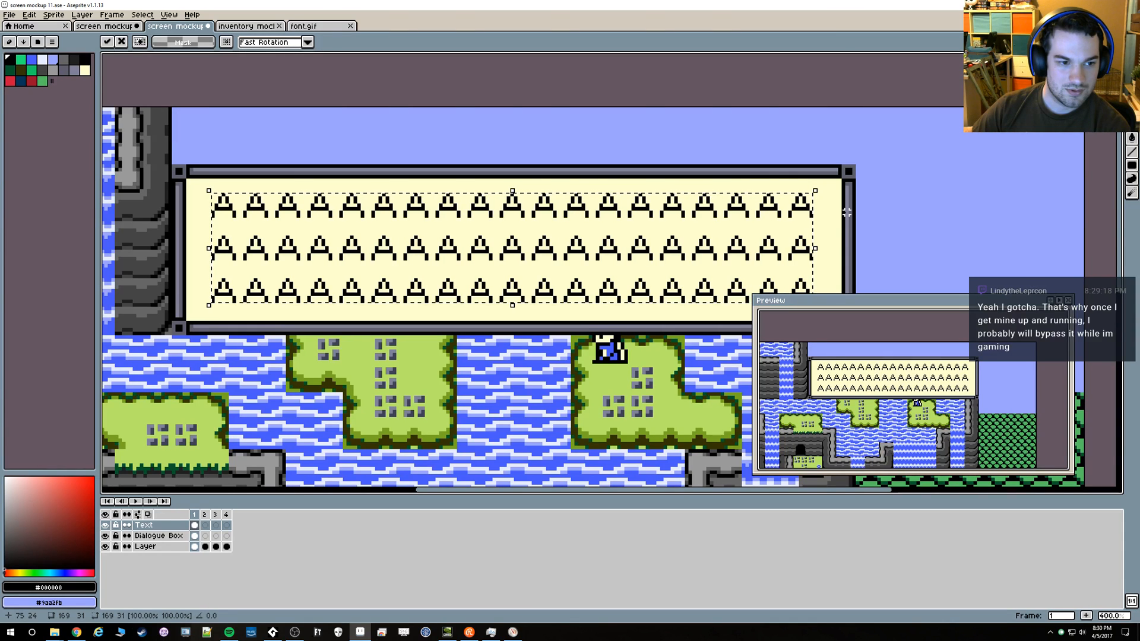
{"action": "key", "text": "Left"}
{"action": "key", "text": "Left"}
{"action": "key", "text": "Left"}
{"action": "key", "text": "Left"}
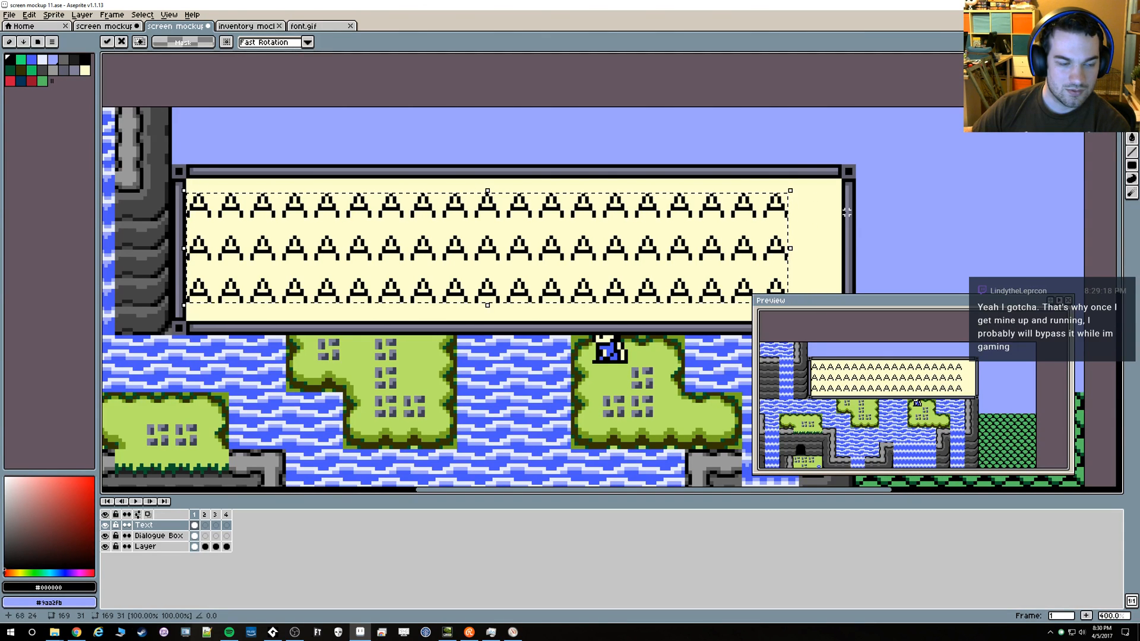
{"action": "key", "text": "Right"}
{"action": "key", "text": "Right"}
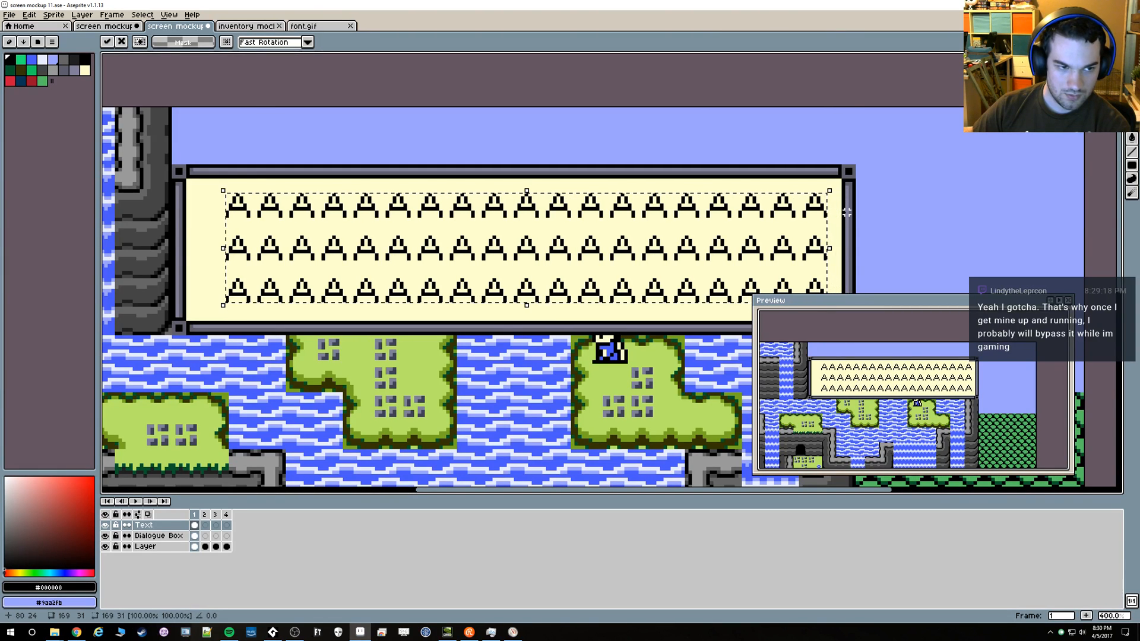
{"action": "key", "text": "Left"}
{"action": "key", "text": "Left"}
{"action": "key", "text": "Left"}
{"action": "key", "text": "Left"}
{"action": "key", "text": "Left"}
{"action": "key", "text": "Left"}
Nudge the three-line block down to compare the lower margin, return it to 75, 24, and deselect it
{"action": "key", "text": "Down"}
{"action": "key", "text": "Down"}
{"action": "key", "text": "Down"}
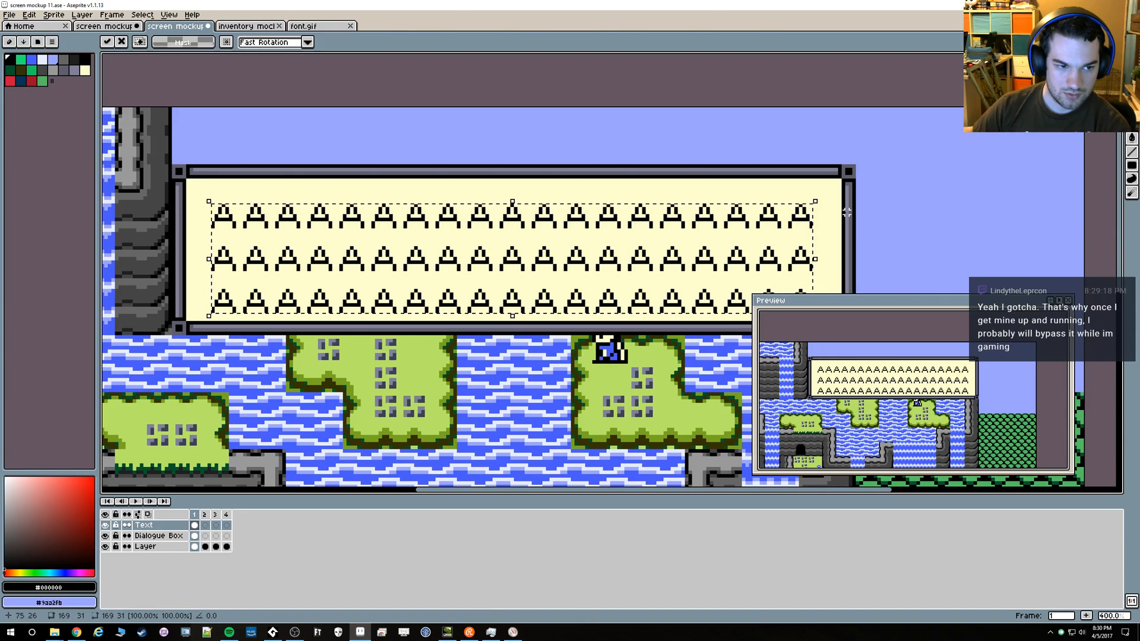
{"action": "key", "text": "Up"}
{"action": "key", "text": "Up"}
{"action": "key", "text": "Up"}
{"action": "key", "text": "Up"}
{"action": "key", "text": "Up"}
{"action": "key", "text": "Up"}
{"action": "key", "text": "Up"}
{"action": "key", "text": "Up"}
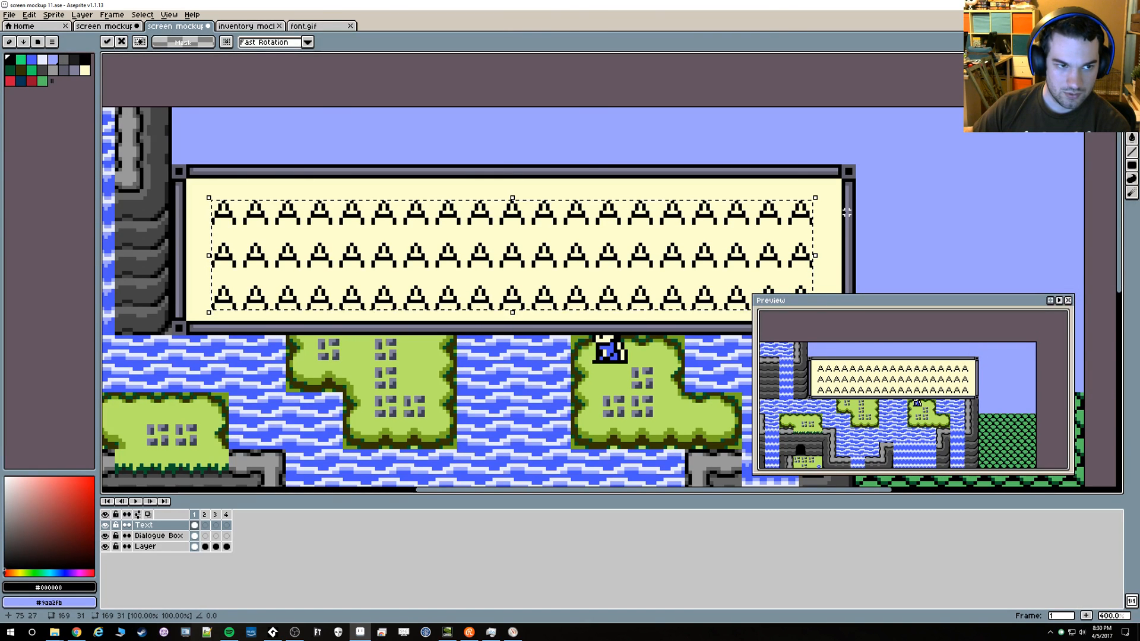
{"action": "key", "text": "Down"}
{"action": "key", "text": "Down"}
{"action": "key", "text": "Down"}
{"action": "key", "text": "Down"}
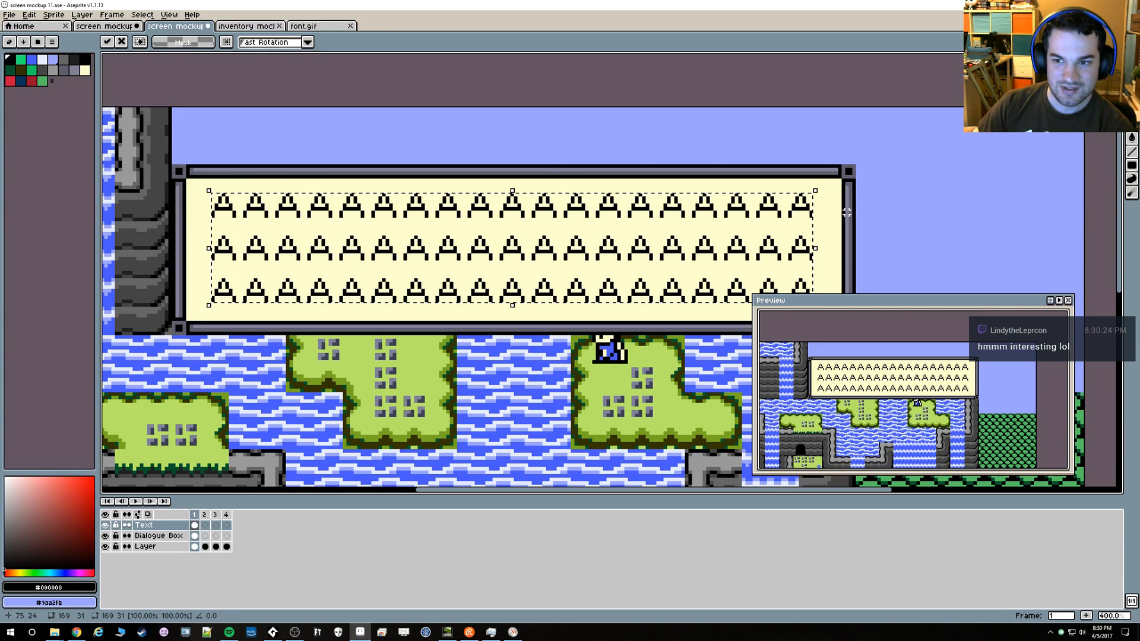
{"action": "left_click", "coordinate": [1078, 198]}
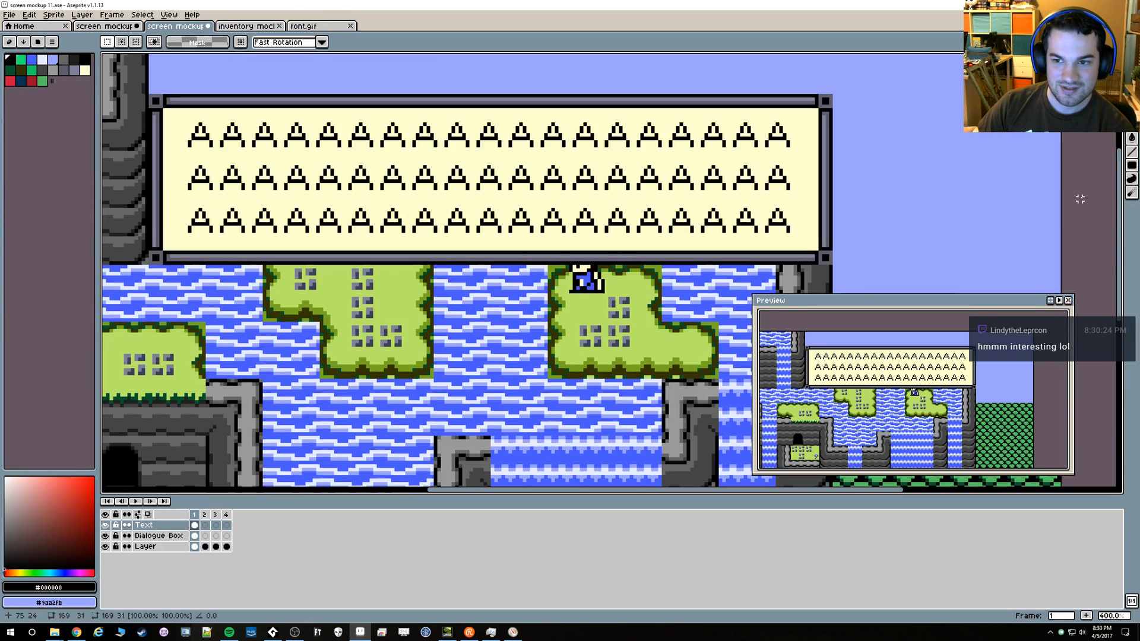
Examine the dialogue box within the whole mockup and turn the grid back on to check the text placement
{"action": "scroll", "coordinate": [961, 232], "scroll_direction": "down", "scroll_amount": 1}
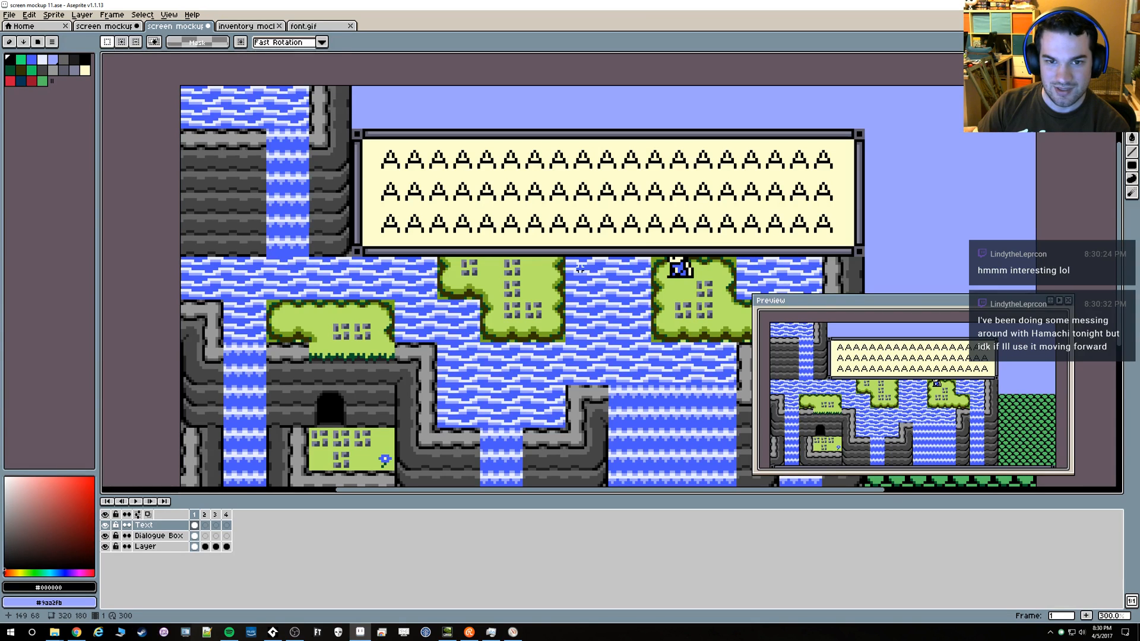
{"action": "scroll", "coordinate": [580, 269], "scroll_direction": "down", "scroll_amount": 2}
{"action": "scroll", "coordinate": [579, 268], "scroll_direction": "up", "scroll_amount": 1}
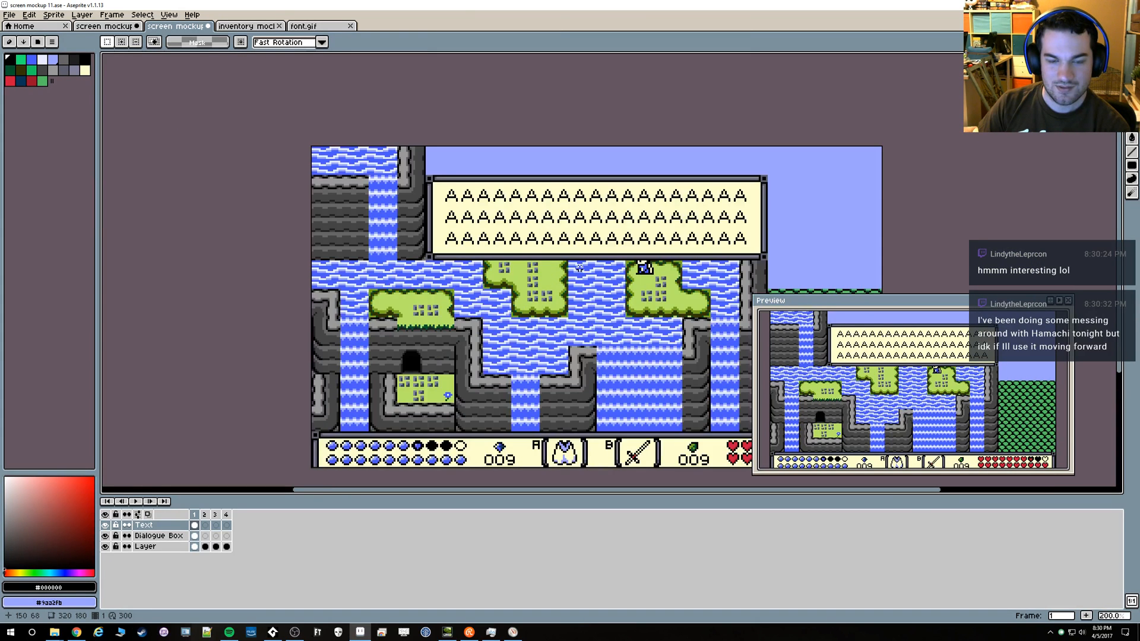
{"action": "scroll", "coordinate": [580, 269], "scroll_direction": "up", "scroll_amount": 1}
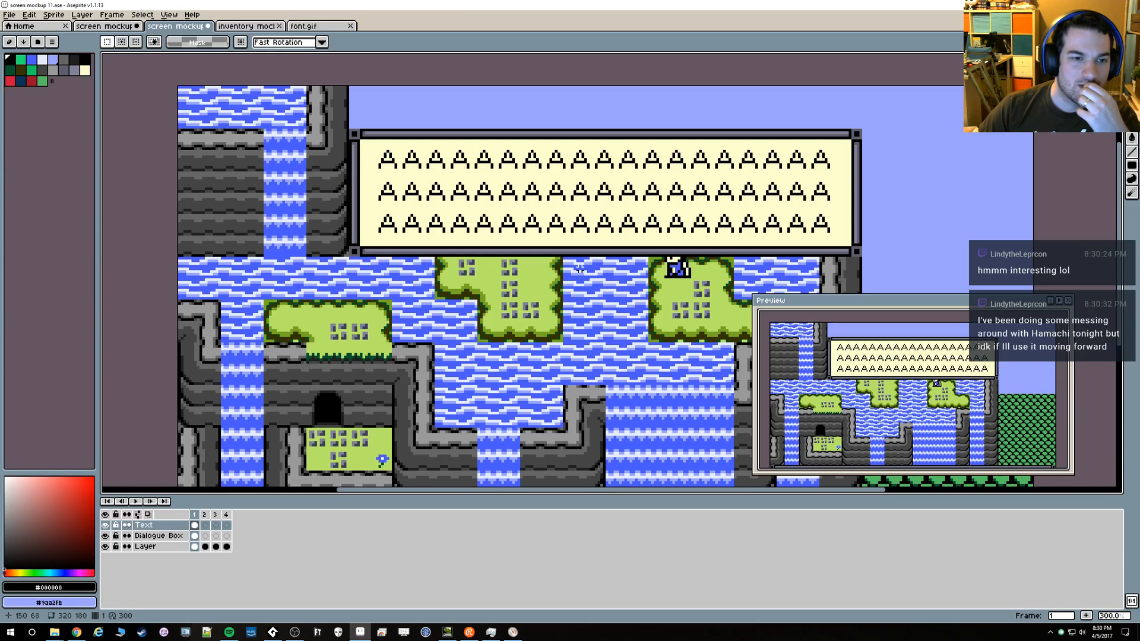
{"action": "key", "text": "ctrl+apostrophe"}
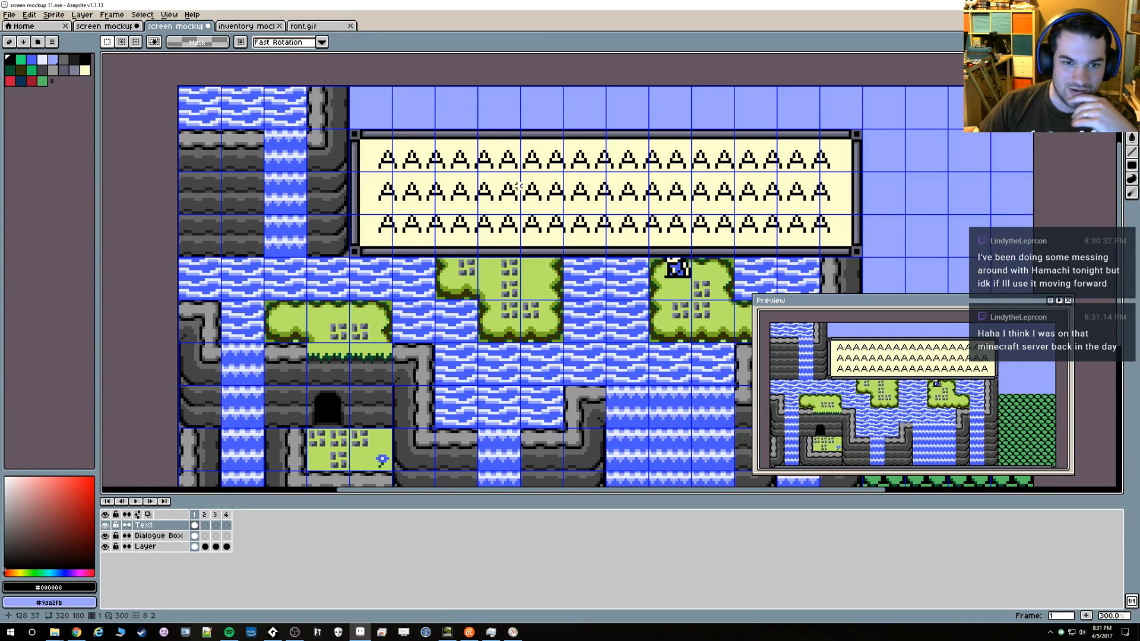
{"action": "scroll", "coordinate": [397, 151], "scroll_direction": "up", "scroll_amount": 2}
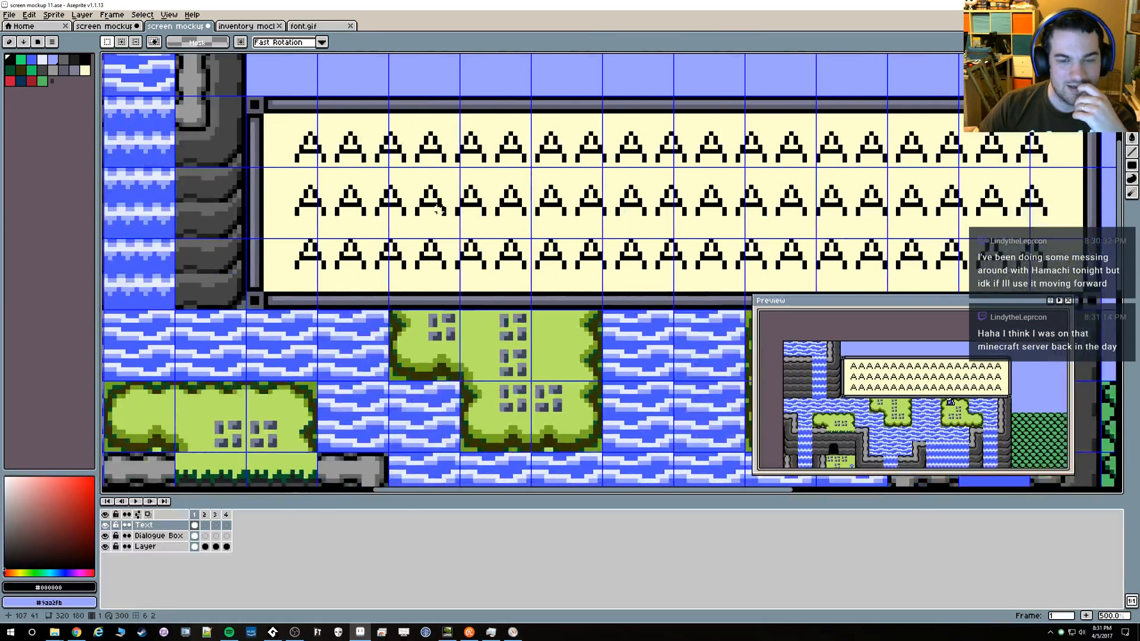
Try shifting the selected three-line text block slightly down to 72, 20, and cancel the move
{"action": "scroll", "coordinate": [438, 209], "scroll_direction": "down", "scroll_amount": 1}
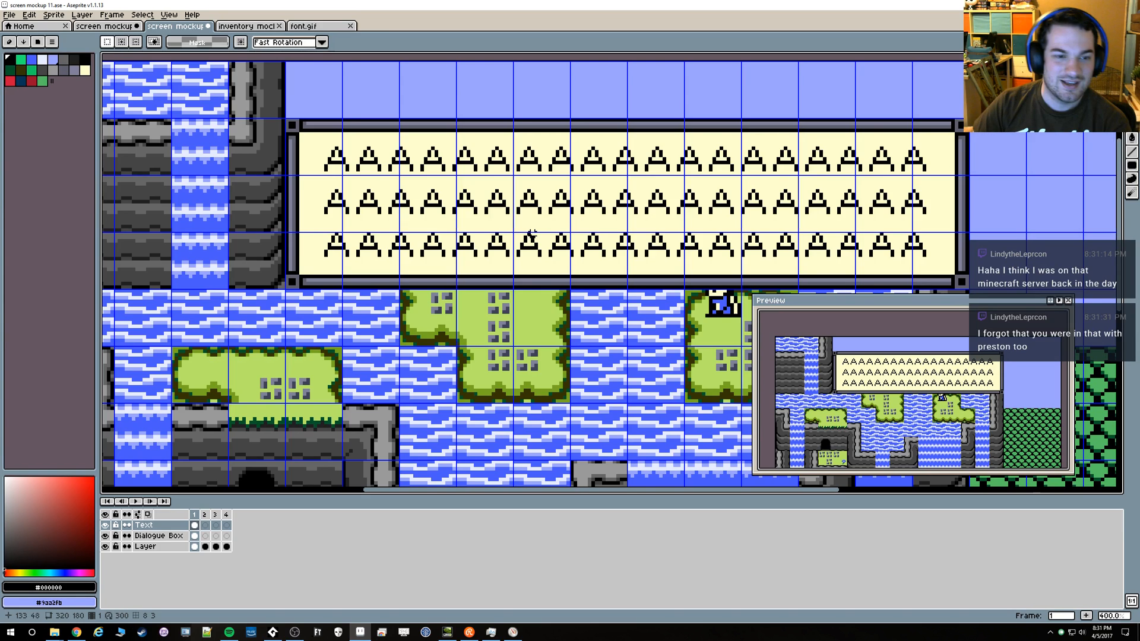
{"action": "left_click_drag", "start_coordinate": [307, 119], "coordinate": [966, 269]}
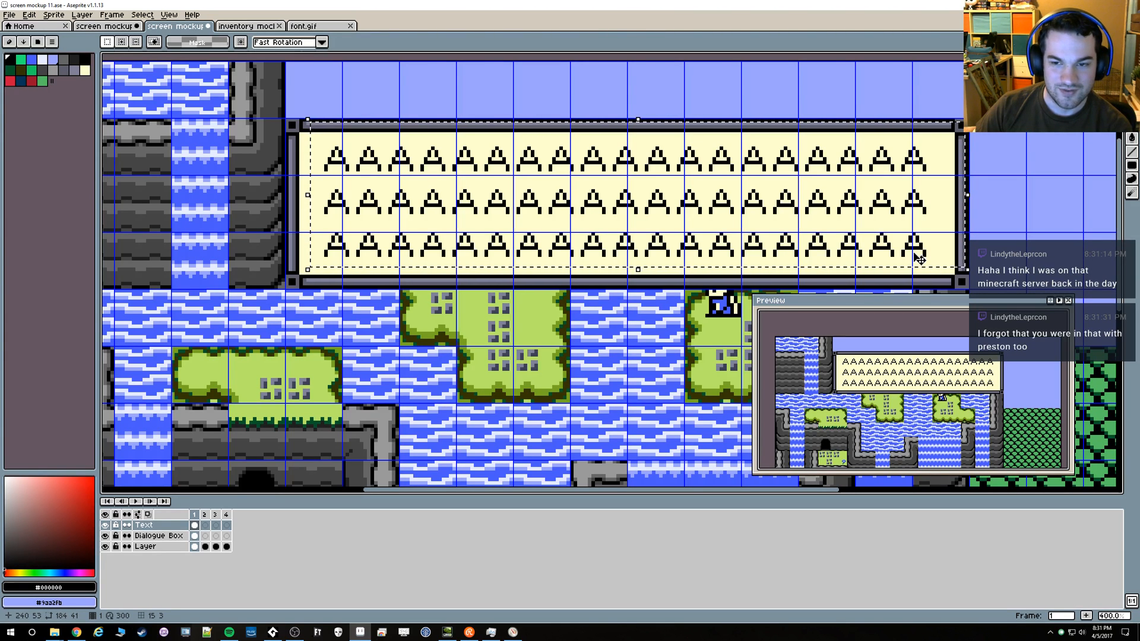
{"action": "left_click_drag", "start_coordinate": [938, 231], "coordinate": [941, 241]}
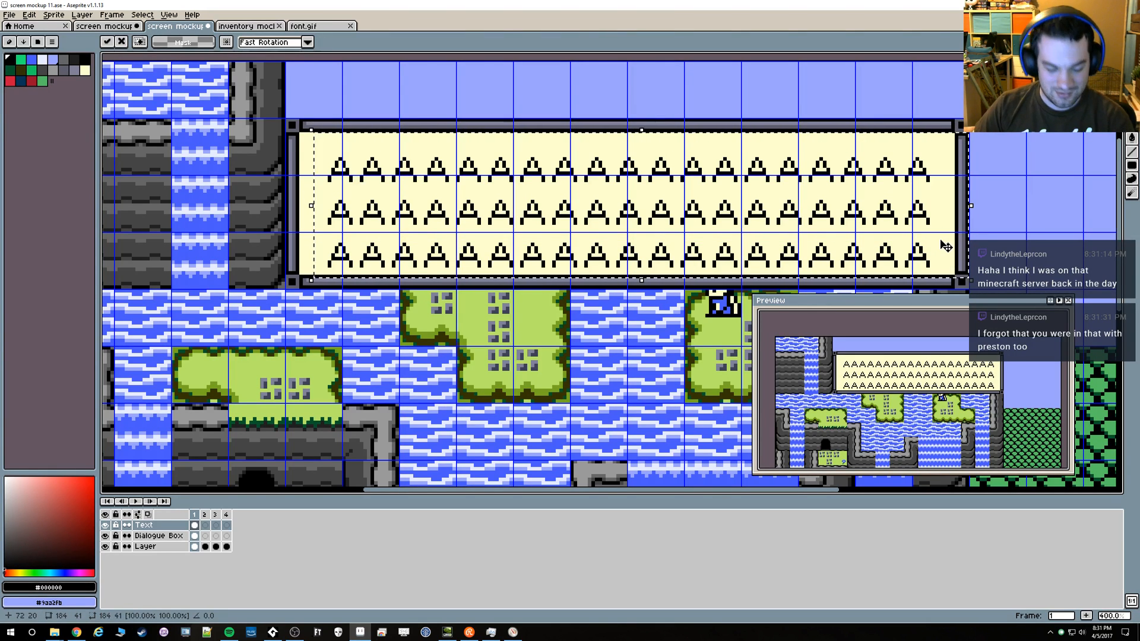
{"action": "key", "text": "Escape"}
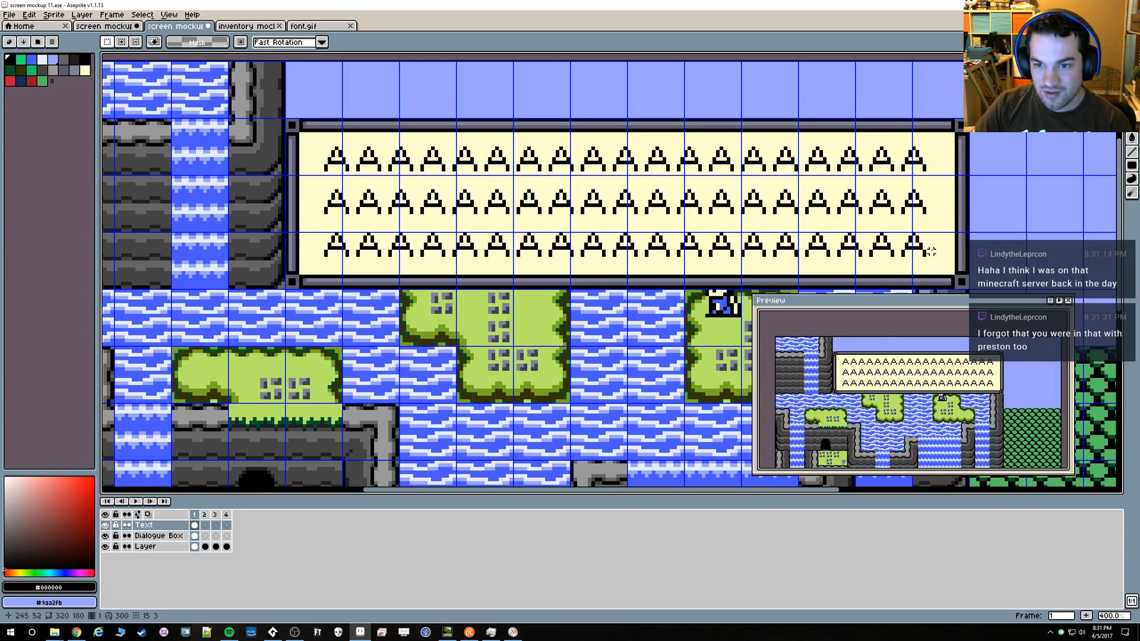
Measure the gap between the bottom line's last letter and the side border, and clear the selection
{"action": "mouse_move", "coordinate": [926, 251]}
{"action": "left_mouse_down"}
{"action": "mouse_move", "coordinate": [942, 240]}
{"action": "mouse_move", "coordinate": [956, 251]}
{"action": "left_mouse_up"}
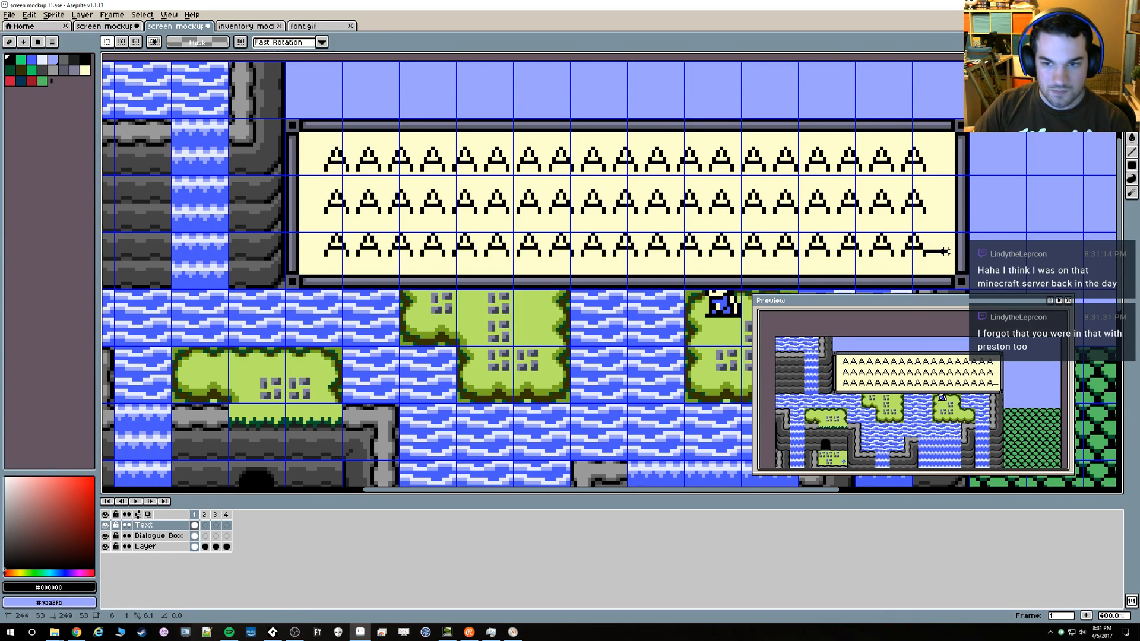
{"action": "left_click_drag", "start_coordinate": [950, 251], "coordinate": [953, 252]}
{"action": "left_click", "coordinate": [674, 269]}
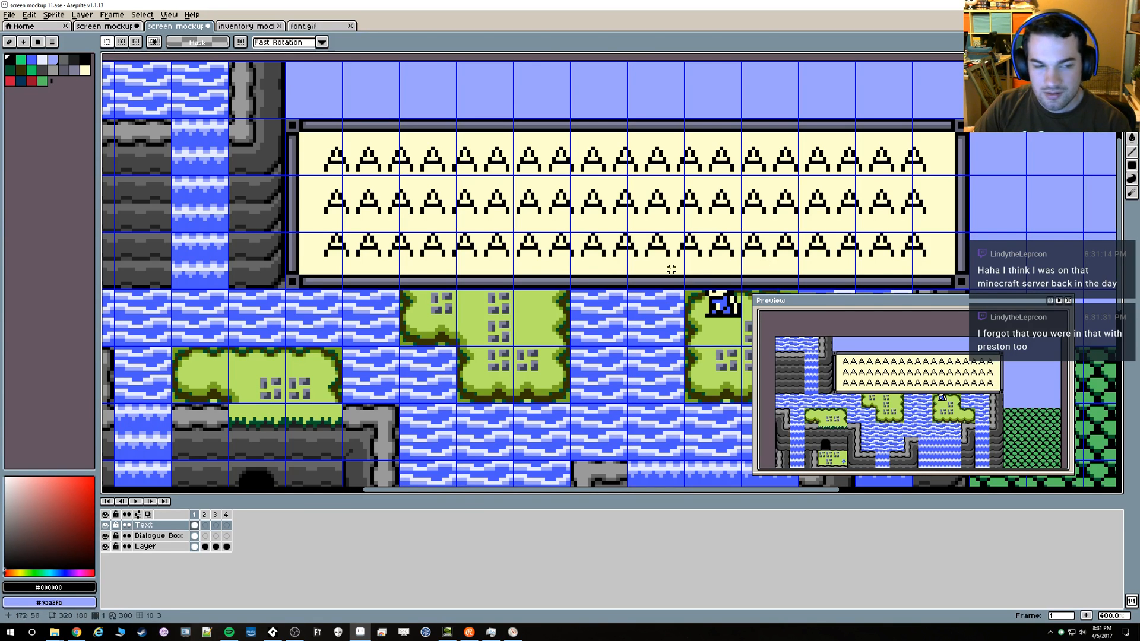
{"action": "scroll", "coordinate": [311, 231], "scroll_direction": "down", "scroll_amount": 2}
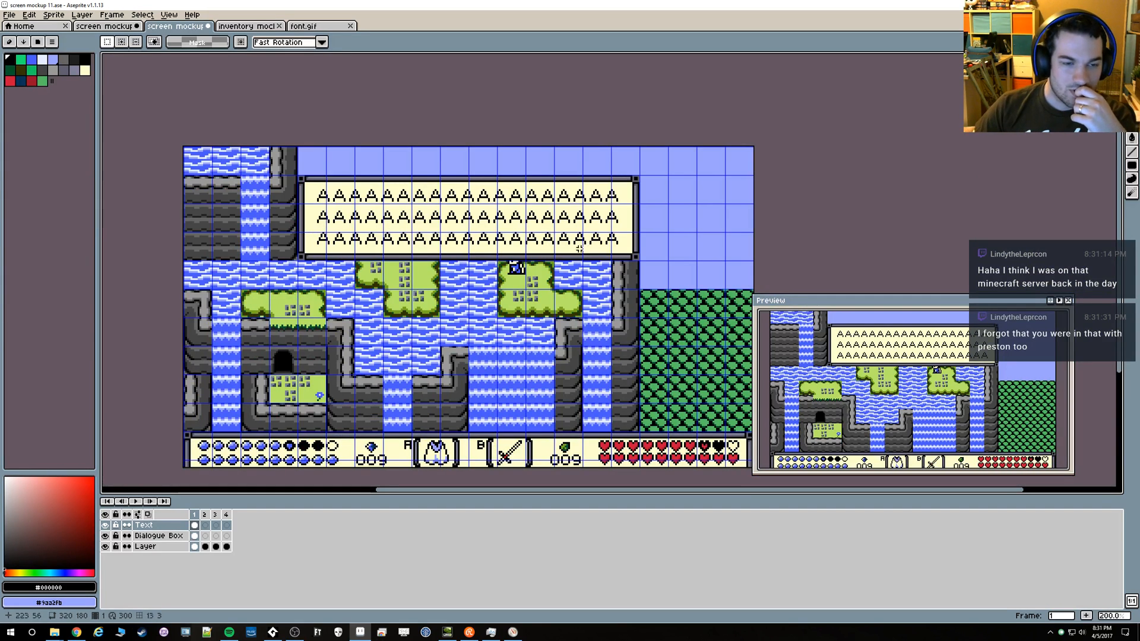
Rework the dialogue box's upper-left corner piece with the Pencil, using black and the border gray #5d5d6d
{"action": "scroll", "coordinate": [356, 216], "scroll_direction": "up", "scroll_amount": 1}
{"action": "scroll", "coordinate": [356, 215], "scroll_direction": "up", "scroll_amount": 6}
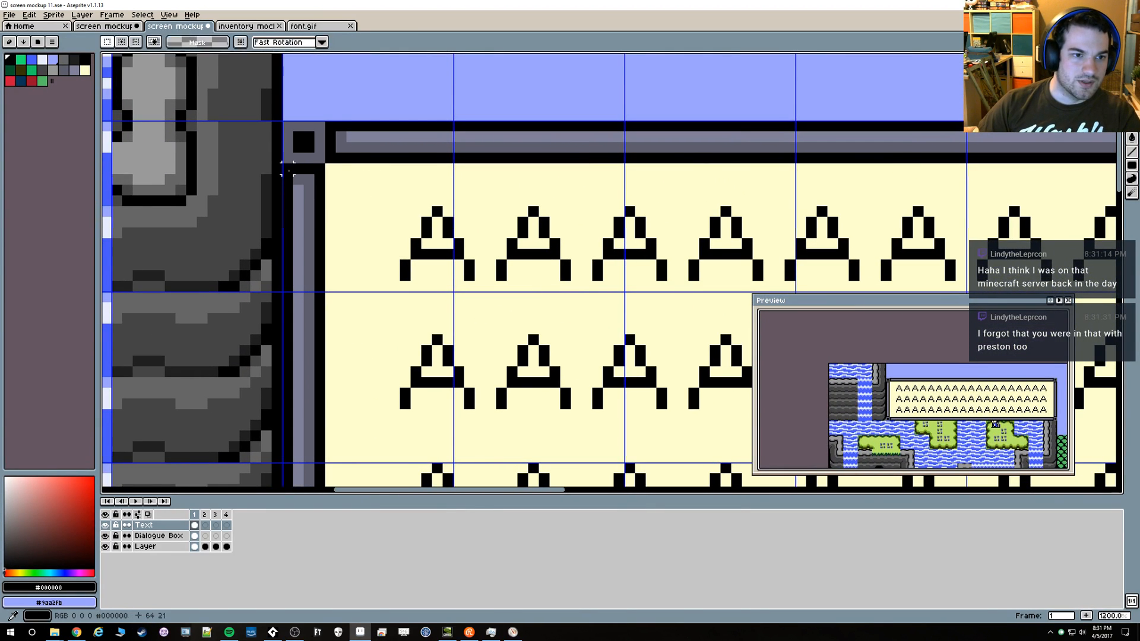
{"action": "key", "text": "b"}
{"action": "left_click_drag", "start_coordinate": [288, 160], "coordinate": [299, 132]}
{"action": "left_click", "coordinate": [309, 158], "text": "alt"}
{"action": "scroll", "coordinate": [368, 150], "scroll_direction": "down", "scroll_amount": 4}
{"action": "scroll", "coordinate": [384, 162], "scroll_direction": "down", "scroll_amount": 2}
{"action": "scroll", "coordinate": [681, 288], "scroll_direction": "up", "scroll_amount": 2}
{"action": "scroll", "coordinate": [371, 168], "scroll_direction": "down", "scroll_amount": 3}
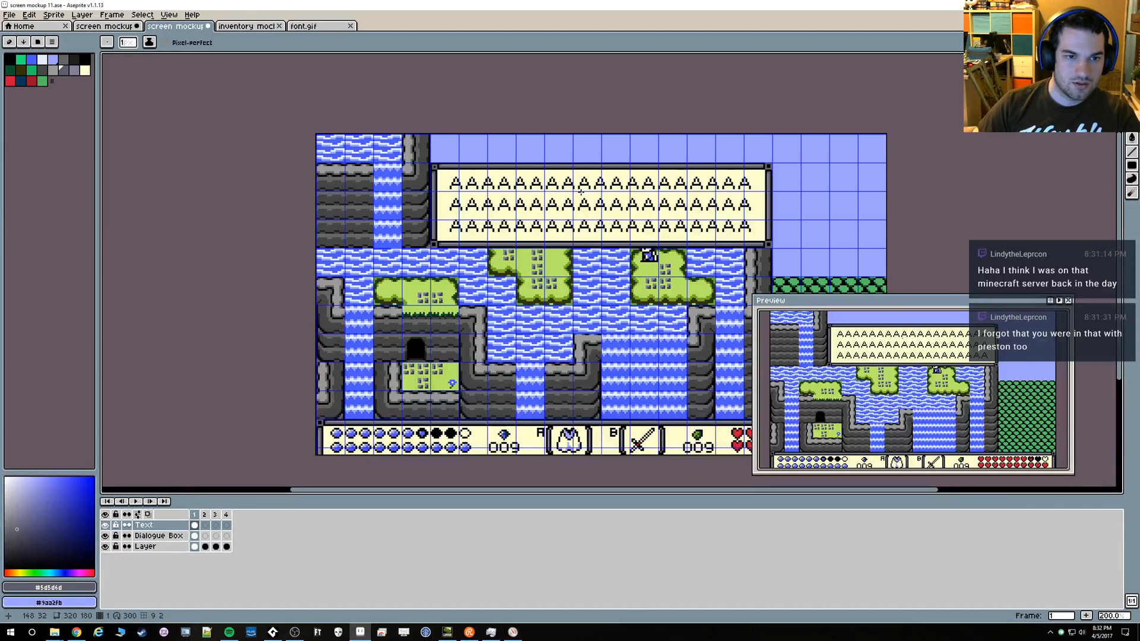
Rework the upper-right corner piece of the dialogue box border to match, using the Pencil in black
{"action": "left_click", "coordinate": [547, 219], "text": "alt"}
{"action": "scroll", "coordinate": [547, 219], "scroll_direction": "up", "scroll_amount": 5}
{"action": "scroll", "coordinate": [512, 193], "scroll_direction": "down", "scroll_amount": 5}
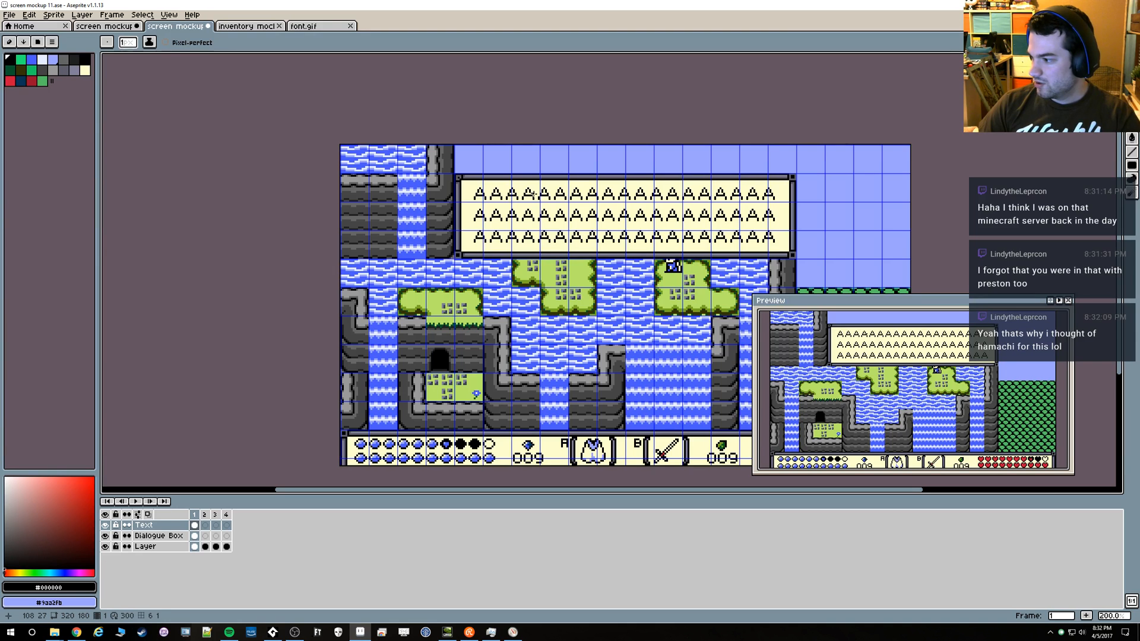
{"action": "scroll", "coordinate": [628, 184], "scroll_direction": "up", "scroll_amount": 2}
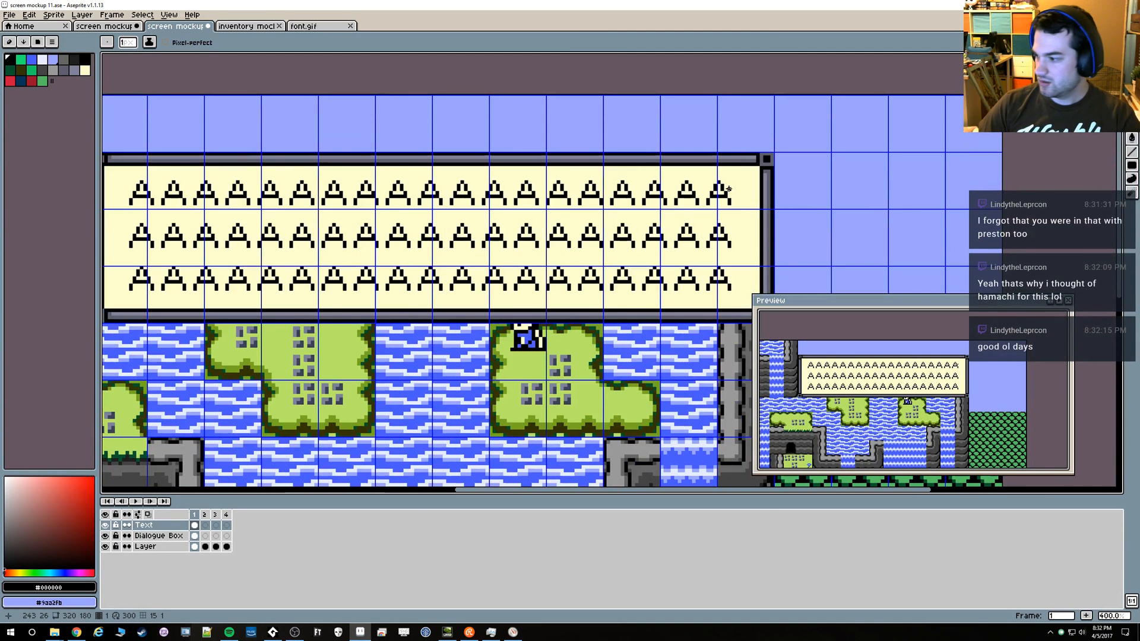
{"action": "scroll", "coordinate": [739, 169], "scroll_direction": "up", "scroll_amount": 5}
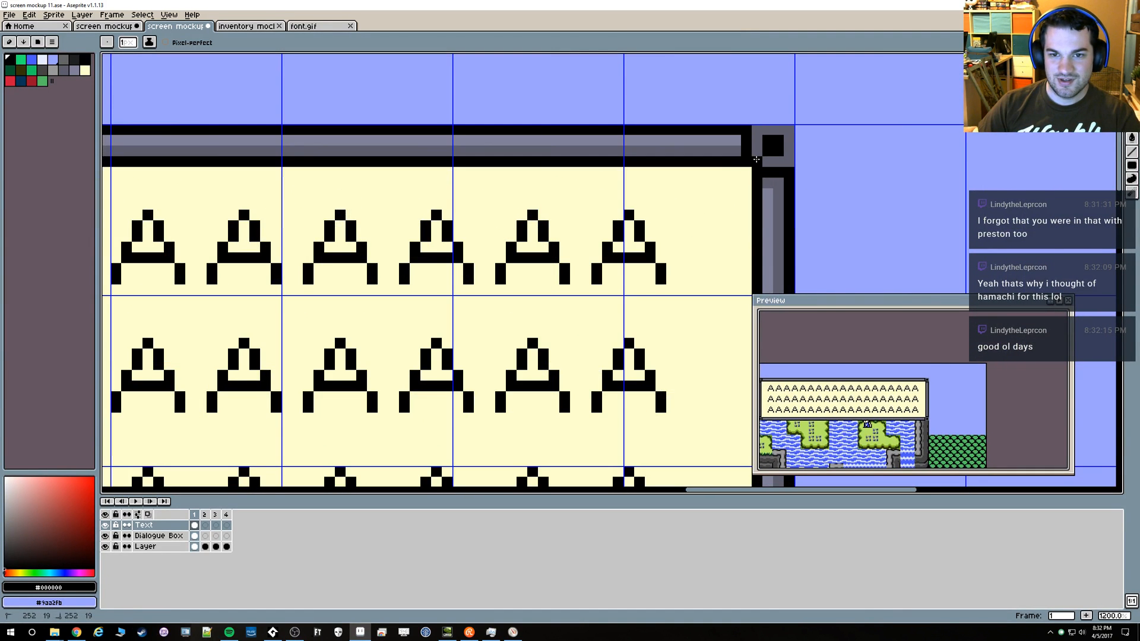
{"action": "mouse_move", "coordinate": [757, 130]}
{"action": "left_mouse_down"}
{"action": "mouse_move", "coordinate": [788, 136]}
{"action": "mouse_move", "coordinate": [789, 158]}
{"action": "mouse_move", "coordinate": [776, 161]}
{"action": "mouse_move", "coordinate": [756, 162]}
{"action": "left_mouse_up"}
{"action": "left_click", "coordinate": [778, 160], "text": "alt"}
Redraw the box's lower-right corner piece with black outer edges and a smaller gray #5d5d6d ring
{"action": "scroll", "coordinate": [728, 188], "scroll_direction": "down", "scroll_amount": 5}
{"action": "mouse_move", "coordinate": [698, 352]}
{"action": "left_mouse_down"}
{"action": "mouse_move", "coordinate": [671, 347]}
{"action": "mouse_move", "coordinate": [730, 328]}
{"action": "left_mouse_up"}
{"action": "scroll", "coordinate": [730, 329], "scroll_direction": "up", "scroll_amount": 1}
{"action": "scroll", "coordinate": [730, 329], "scroll_direction": "up", "scroll_amount": 4}
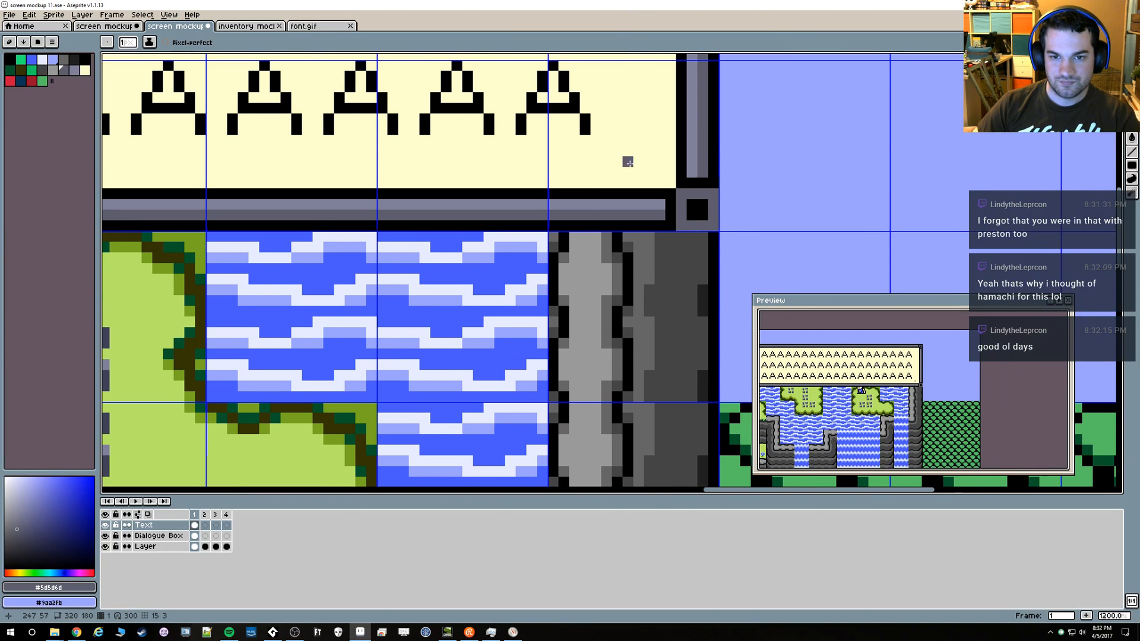
{"action": "key", "text": "alt"}
{"action": "left_click", "coordinate": [710, 169], "text": "alt"}
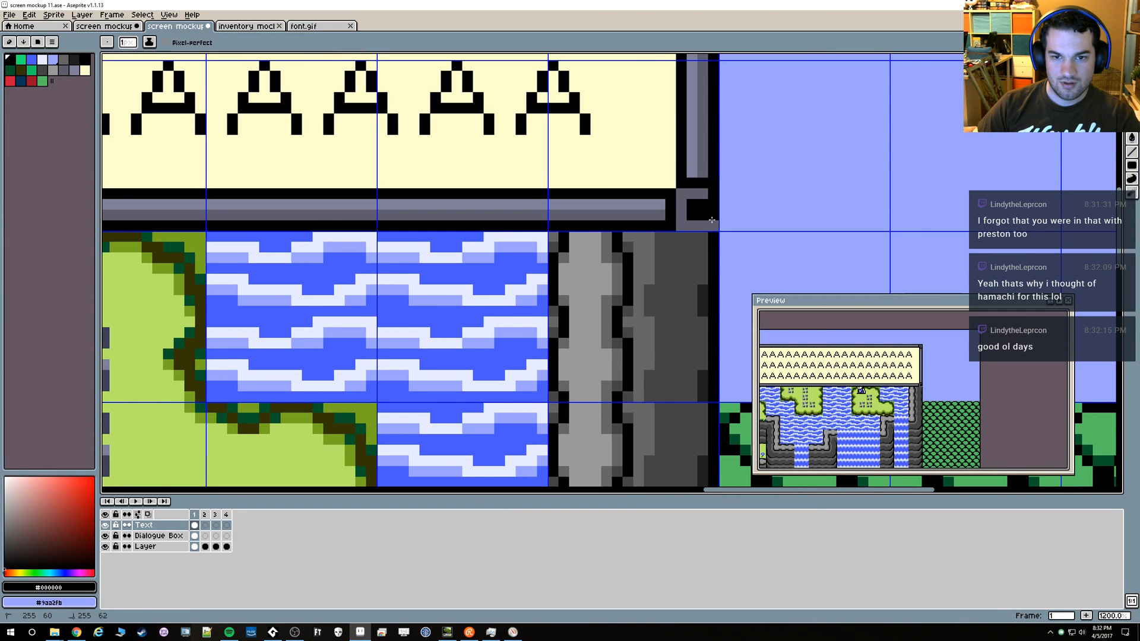
{"action": "left_click_drag", "start_coordinate": [695, 222], "coordinate": [701, 223]}
{"action": "key", "text": "alt"}
{"action": "key", "text": "alt"}
{"action": "key", "text": "alt"}
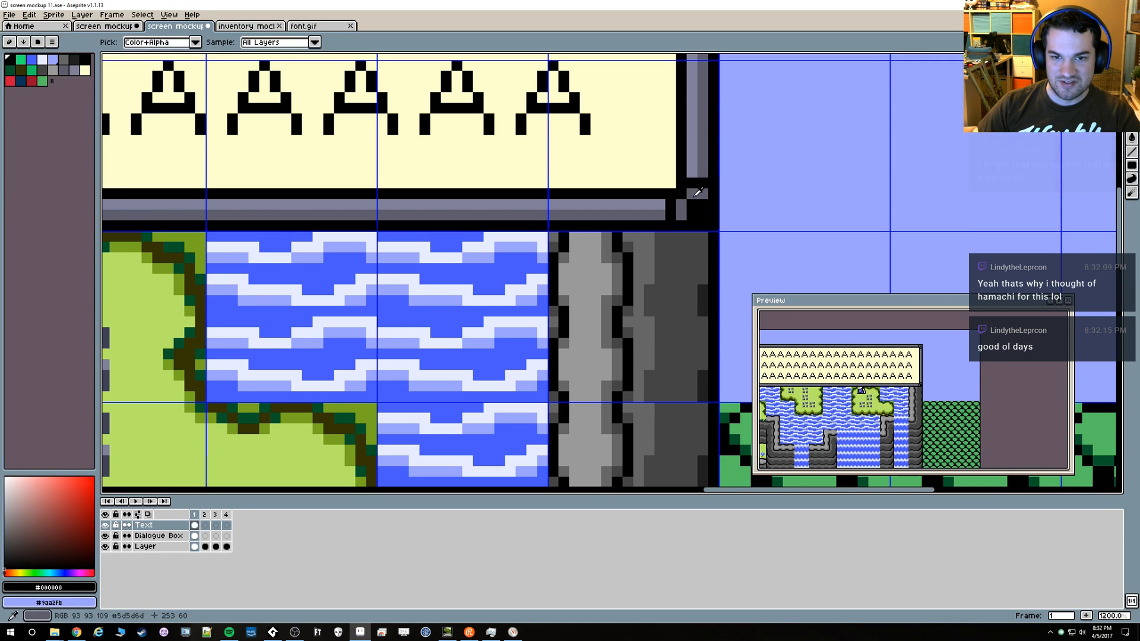
{"action": "left_click", "coordinate": [698, 192], "text": "alt"}
{"action": "left_click", "coordinate": [704, 213]}
Redraw the box's lower-left corner piece with black outer edges and a small gray ring around one black pixel
{"action": "scroll", "coordinate": [561, 228], "scroll_direction": "down", "scroll_amount": 3}
{"action": "left_click_drag", "start_coordinate": [168, 229], "coordinate": [545, 239]}
{"action": "mouse_move", "coordinate": [201, 237]}
{"action": "left_mouse_down"}
{"action": "mouse_move", "coordinate": [576, 238]}
{"action": "mouse_move", "coordinate": [490, 250]}
{"action": "left_mouse_up"}
{"action": "scroll", "coordinate": [576, 238], "scroll_direction": "up", "scroll_amount": 7}
{"action": "left_click", "coordinate": [547, 243], "text": "alt"}
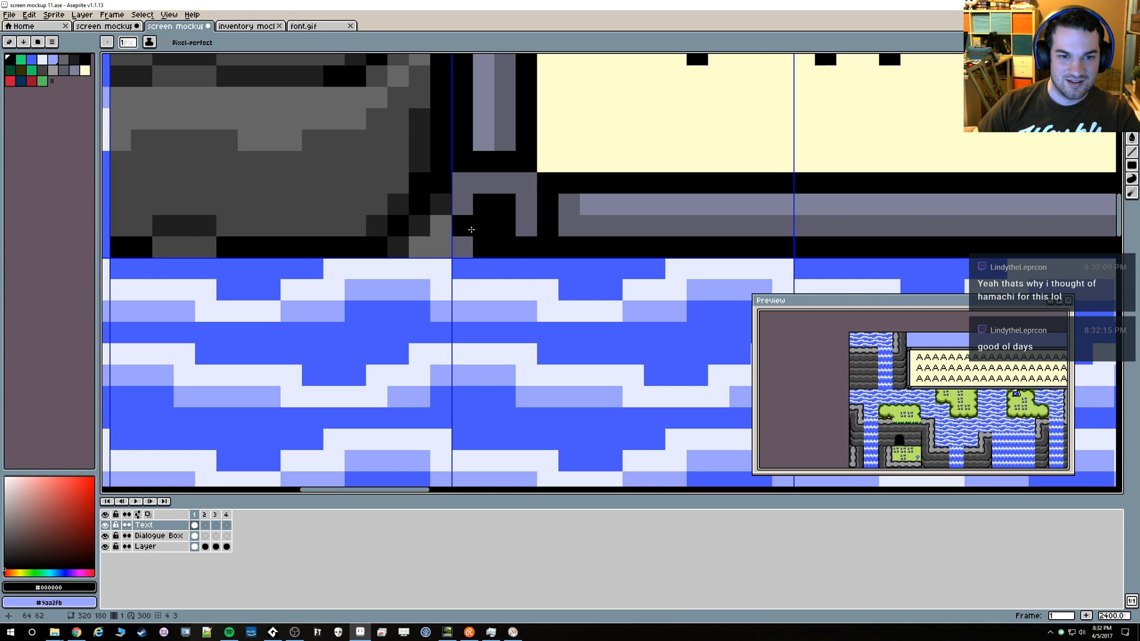
{"action": "left_click", "coordinate": [521, 202], "text": "alt"}
{"action": "left_click", "coordinate": [483, 205]}
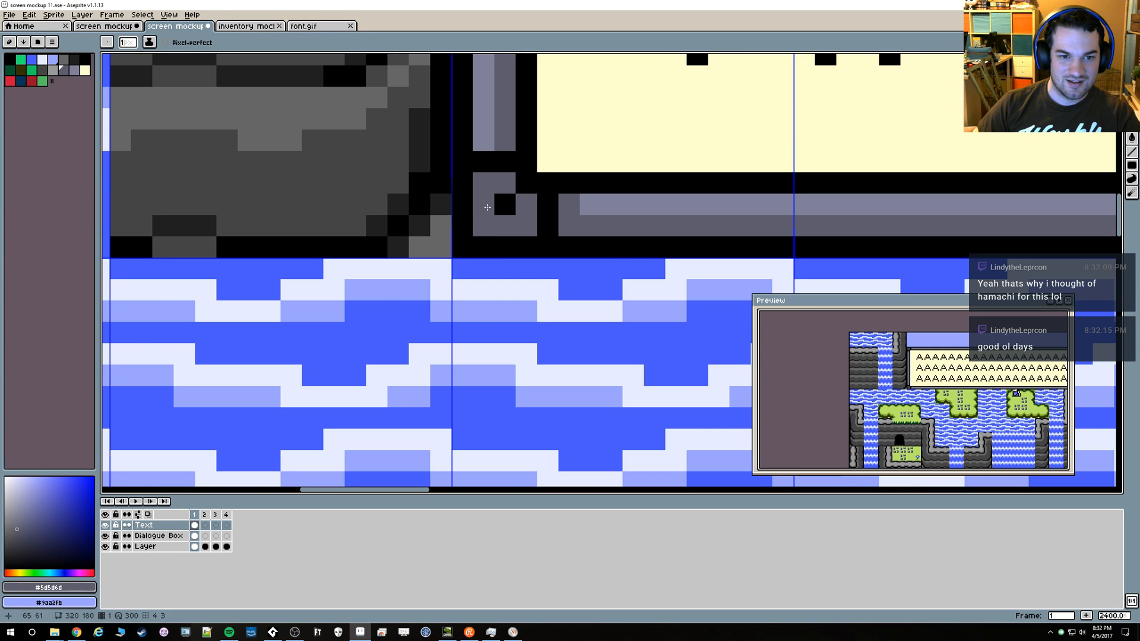
{"action": "scroll", "coordinate": [641, 200], "scroll_direction": "down", "scroll_amount": 11}
{"action": "scroll", "coordinate": [609, 181], "scroll_direction": "up", "scroll_amount": 1}
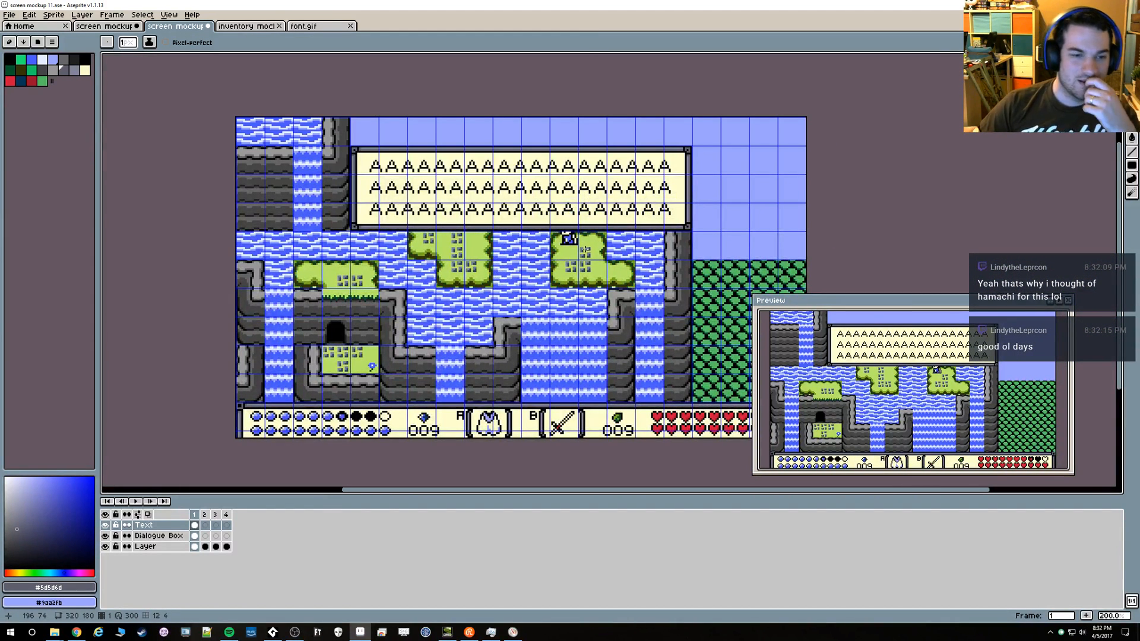
Try filling the lower-left corner's gray ring with the box's cream #ffffcf, and undo the fills
{"action": "scroll", "coordinate": [350, 241], "scroll_direction": "up", "scroll_amount": 7}
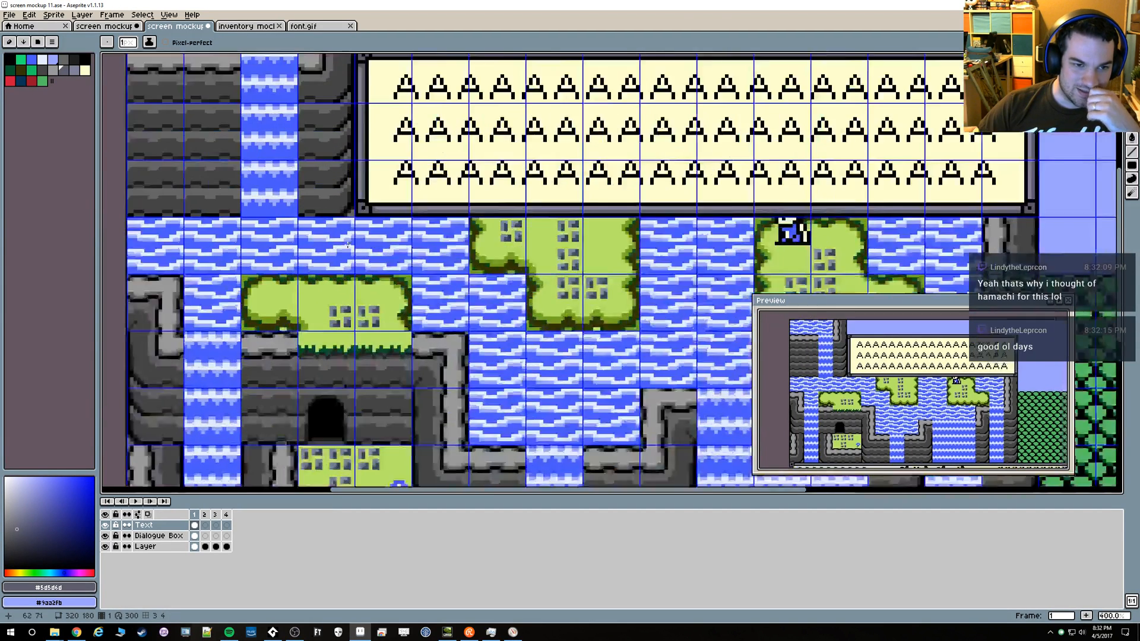
{"action": "left_click", "coordinate": [392, 148], "text": "alt"}
{"action": "key", "text": "g"}
{"action": "left_click", "coordinate": [333, 196]}
{"action": "scroll", "coordinate": [546, 183], "scroll_direction": "down", "scroll_amount": 1}
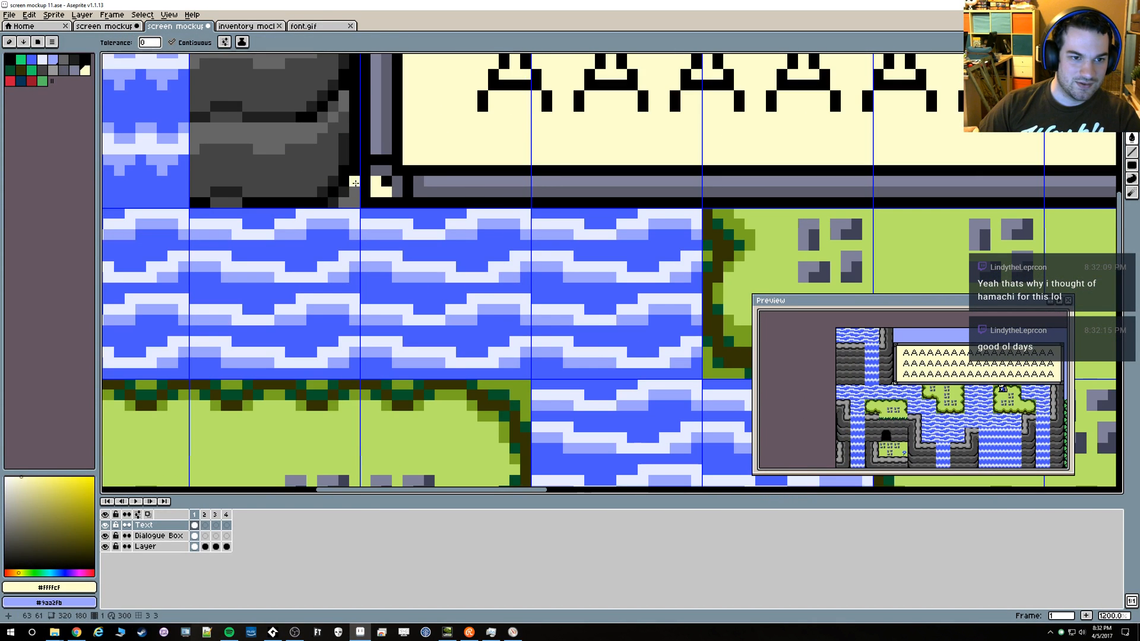
{"action": "left_click", "coordinate": [398, 185]}
{"action": "key", "text": "ctrl+z"}
{"action": "key", "text": "b"}
{"action": "key", "text": "g"}
{"action": "left_click", "coordinate": [393, 184]}
{"action": "key", "text": "ctrl+z"}
{"action": "key", "text": "ctrl+z"}
{"action": "key", "text": "ctrl+z"}
{"action": "key", "text": "ctrl+z"}
{"action": "key", "text": "ctrl+z"}
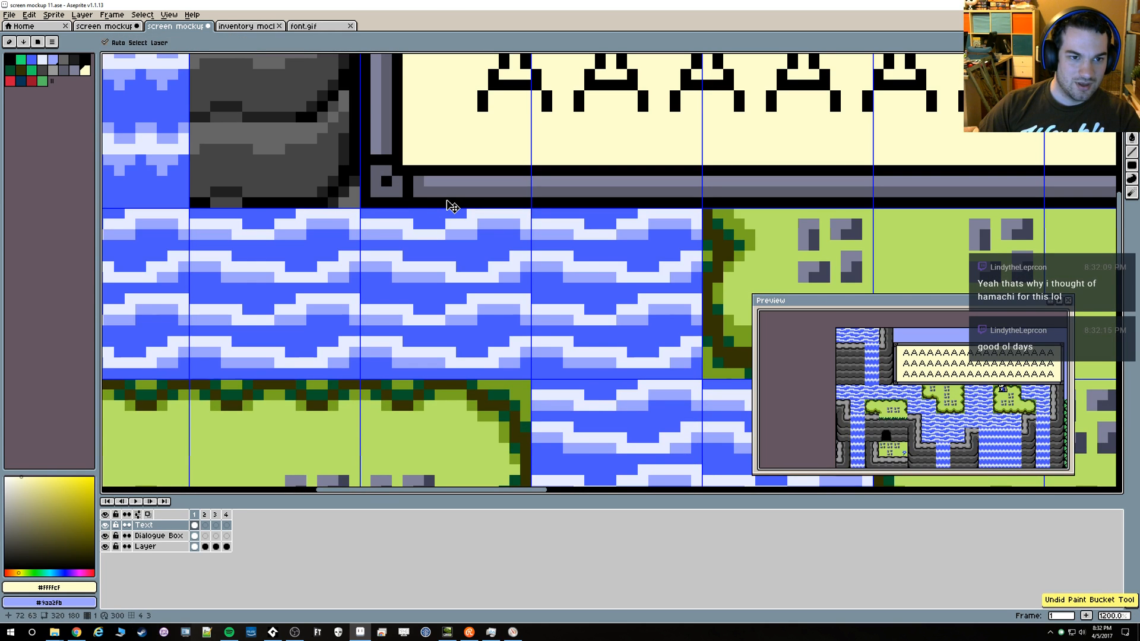
Undo the pencil edits to the dialogue box's corner pieces and leave the text block deselected
{"action": "scroll", "coordinate": [452, 206], "scroll_direction": "down", "scroll_amount": 4}
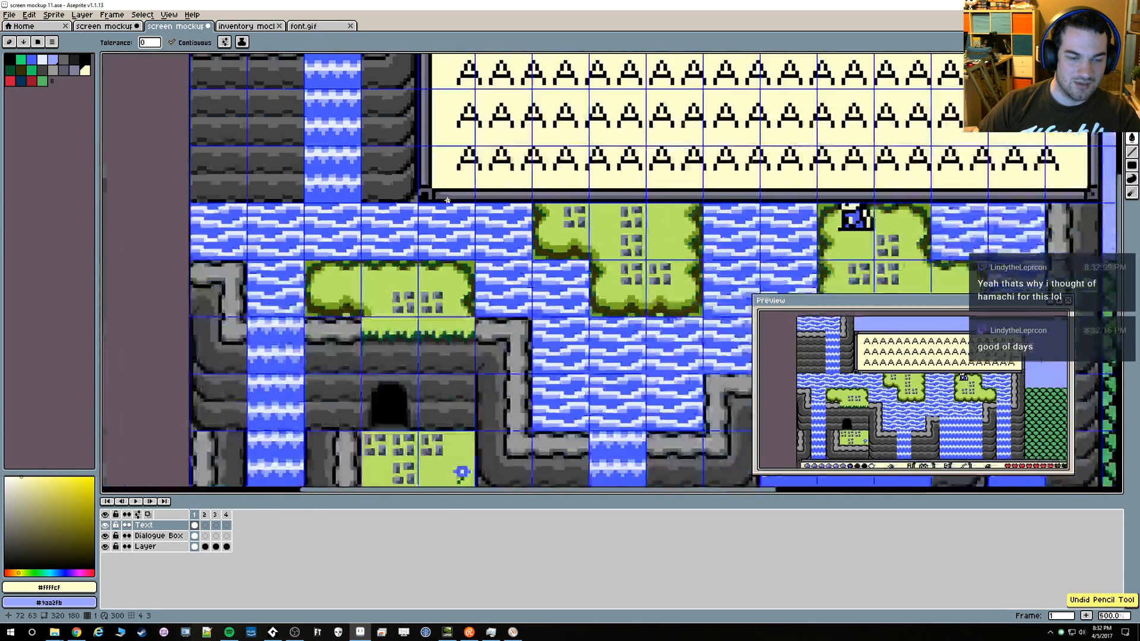
{"action": "key", "text": "ctrl+z"}
{"action": "key", "text": "ctrl+z"}
{"action": "key", "text": "ctrl+z"}
{"action": "key", "text": "ctrl+z"}
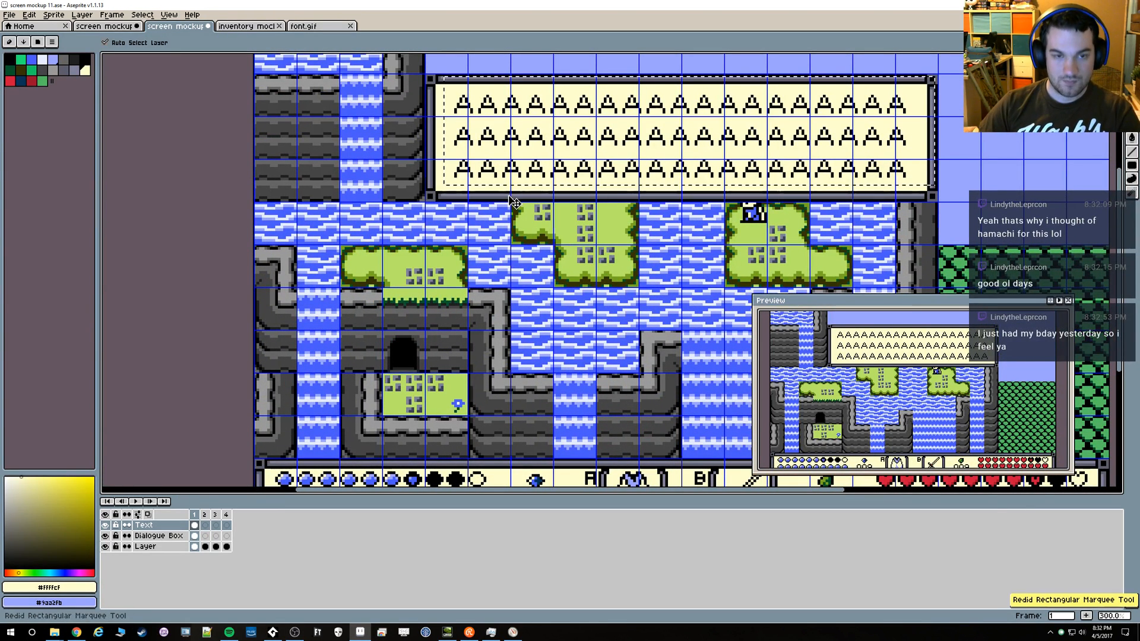
{"action": "key", "text": "ctrl+y"}
{"action": "key", "text": "ctrl+y"}
{"action": "key", "text": "ctrl+y"}
{"action": "key", "text": "ctrl+z"}
{"action": "key", "text": "g"}
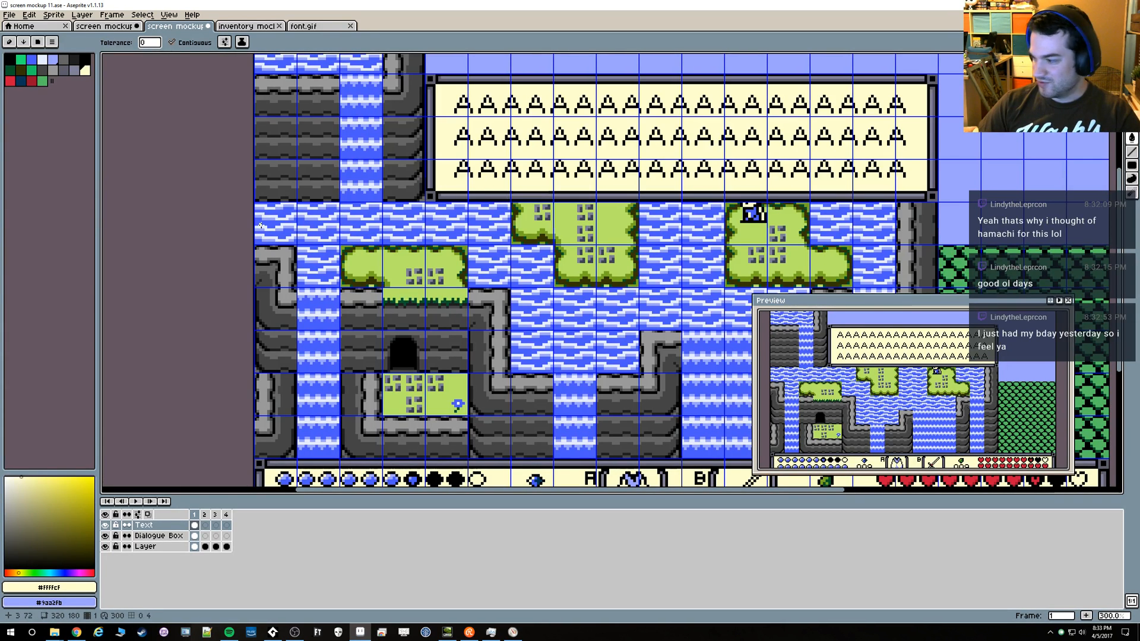
Activate the Dialogue Box layer, pick black for the Pencil, and undo the accidentally added frame
{"action": "left_click", "coordinate": [162, 538]}
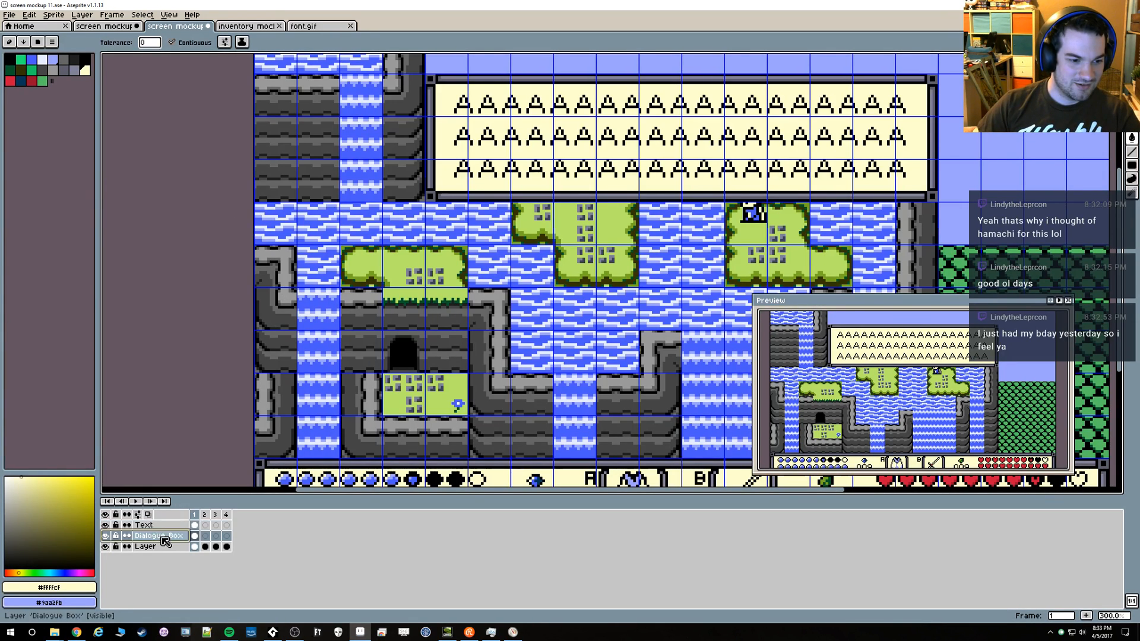
{"action": "scroll", "coordinate": [414, 247], "scroll_direction": "up", "scroll_amount": 3}
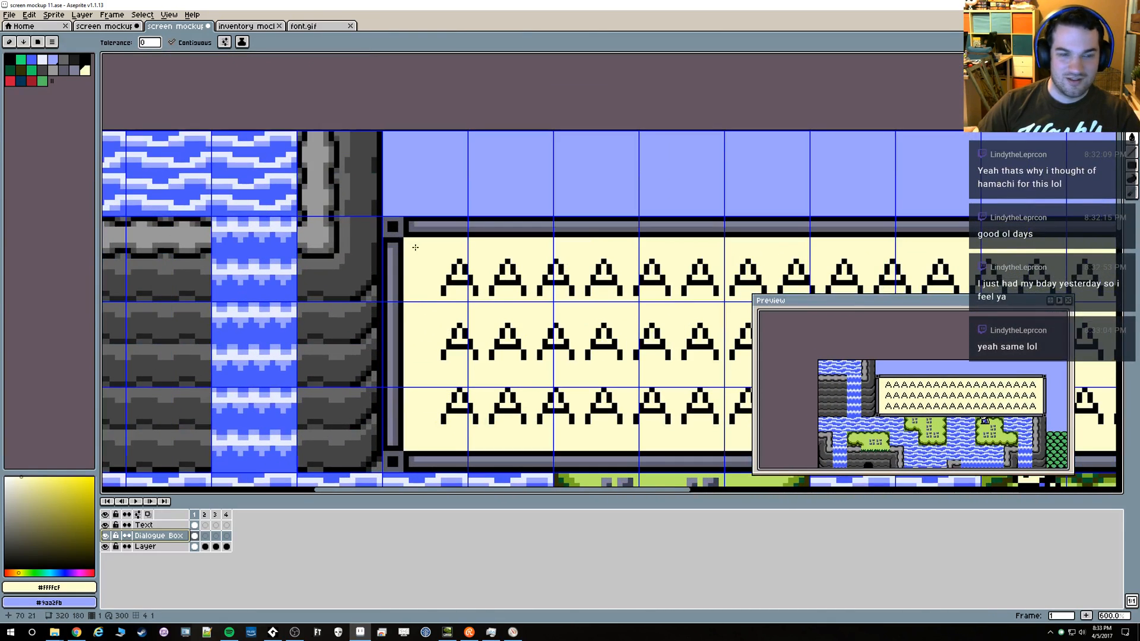
{"action": "scroll", "coordinate": [415, 247], "scroll_direction": "up", "scroll_amount": 1}
{"action": "scroll", "coordinate": [375, 249], "scroll_direction": "up", "scroll_amount": 2}
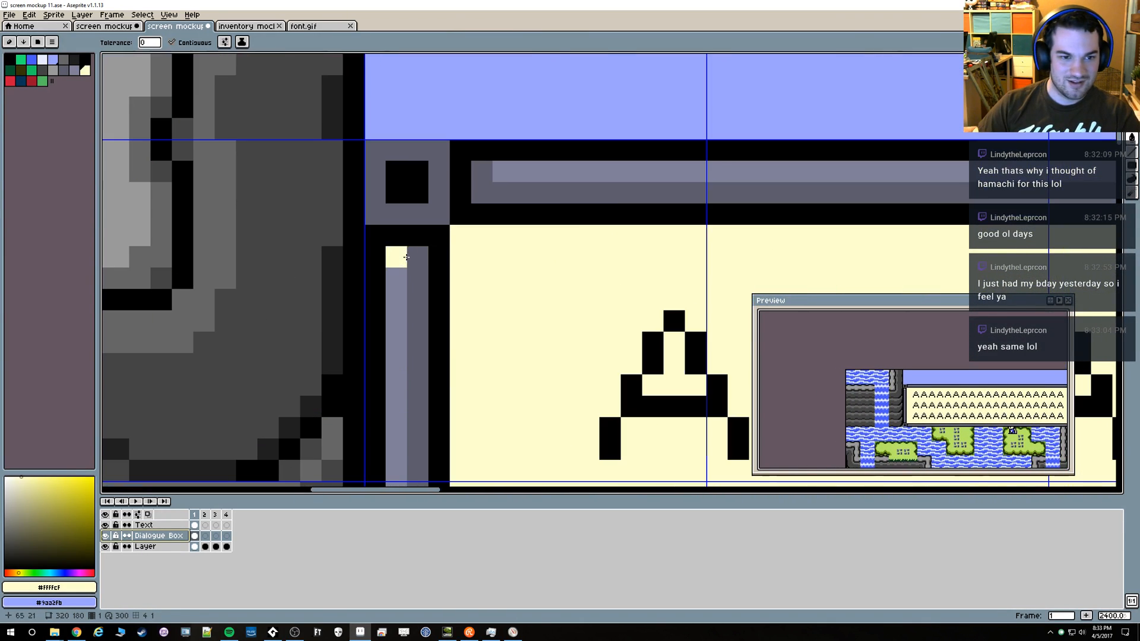
{"action": "left_click", "coordinate": [381, 234], "text": "alt"}
{"action": "key", "text": "alt+b"}
{"action": "key", "text": "b"}
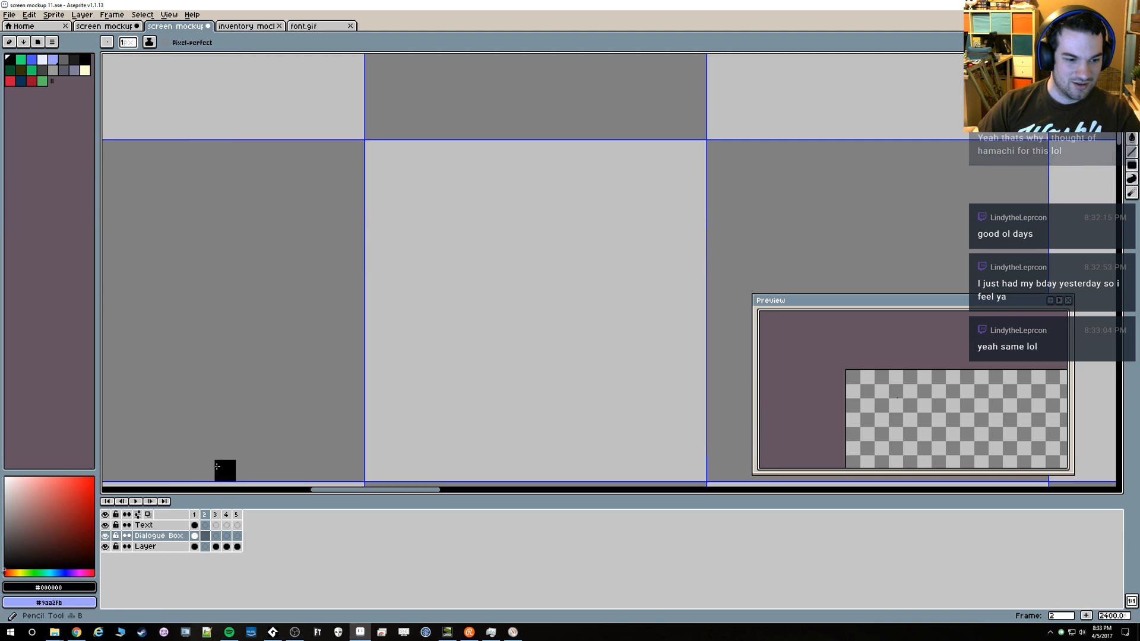
{"action": "key", "text": "ctrl+z"}
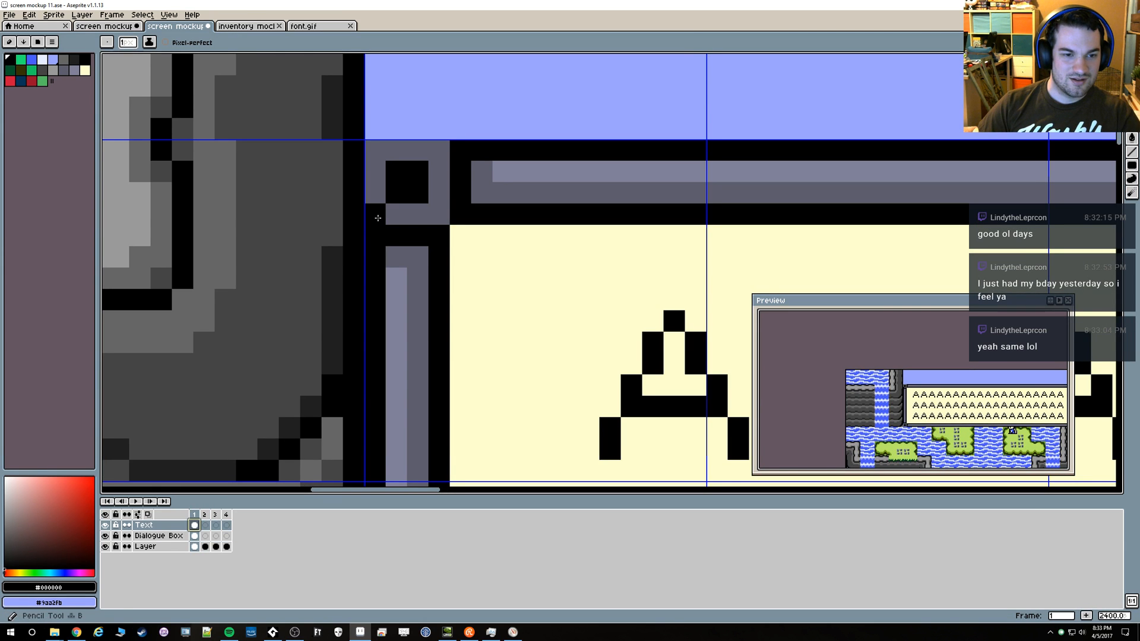
Try redrawing the box's upper-left corner on the Text layer in black and gray #5d5d6d, and undo it
{"action": "left_click", "coordinate": [200, 526]}
{"action": "mouse_move", "coordinate": [376, 202]}
{"action": "left_mouse_down"}
{"action": "mouse_move", "coordinate": [375, 149]}
{"action": "mouse_move", "coordinate": [439, 149]}
{"action": "mouse_move", "coordinate": [397, 175]}
{"action": "mouse_move", "coordinate": [396, 193]}
{"action": "left_mouse_up"}
{"action": "left_click", "coordinate": [425, 206]}
{"action": "left_click", "coordinate": [438, 213], "text": "alt"}
{"action": "scroll", "coordinate": [484, 219], "scroll_direction": "down", "scroll_amount": 3}
{"action": "scroll", "coordinate": [484, 218], "scroll_direction": "down", "scroll_amount": 4}
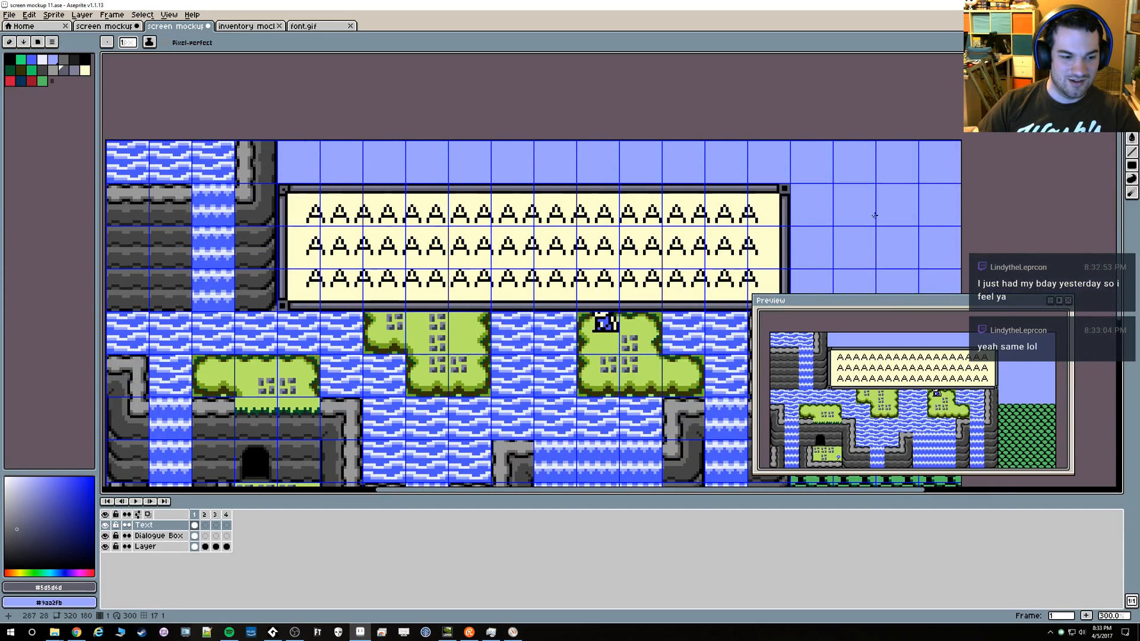
{"action": "key", "text": "ctrl+z"}
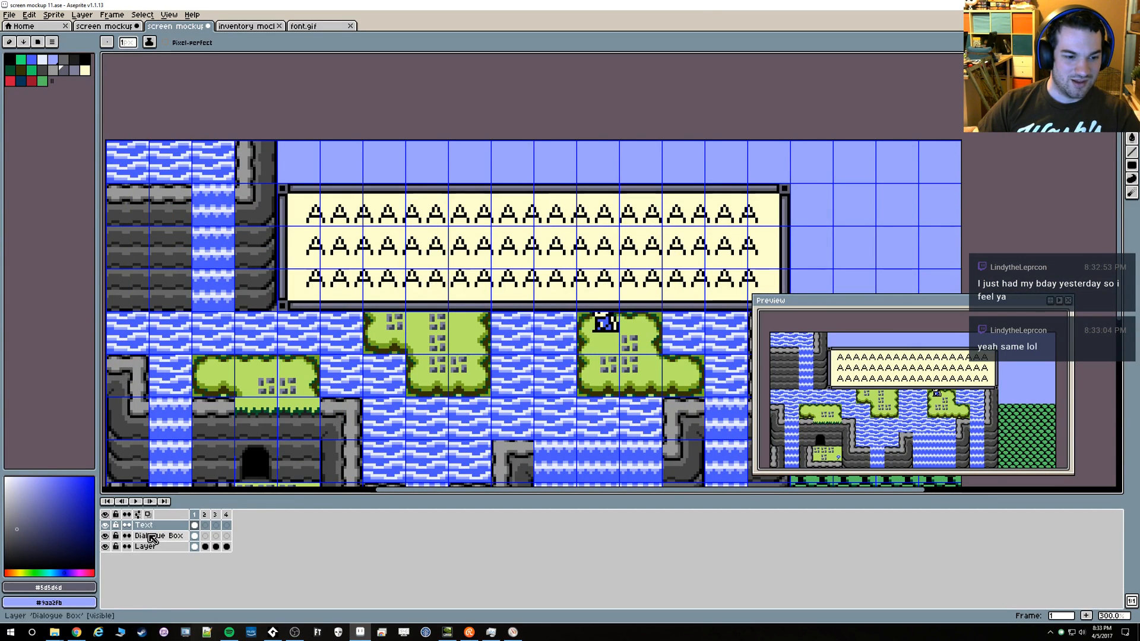
Pick black and try another repaint of the dialogue box's upper-left corner piece on the Text layer, and undo it
{"action": "left_click", "coordinate": [191, 545]}
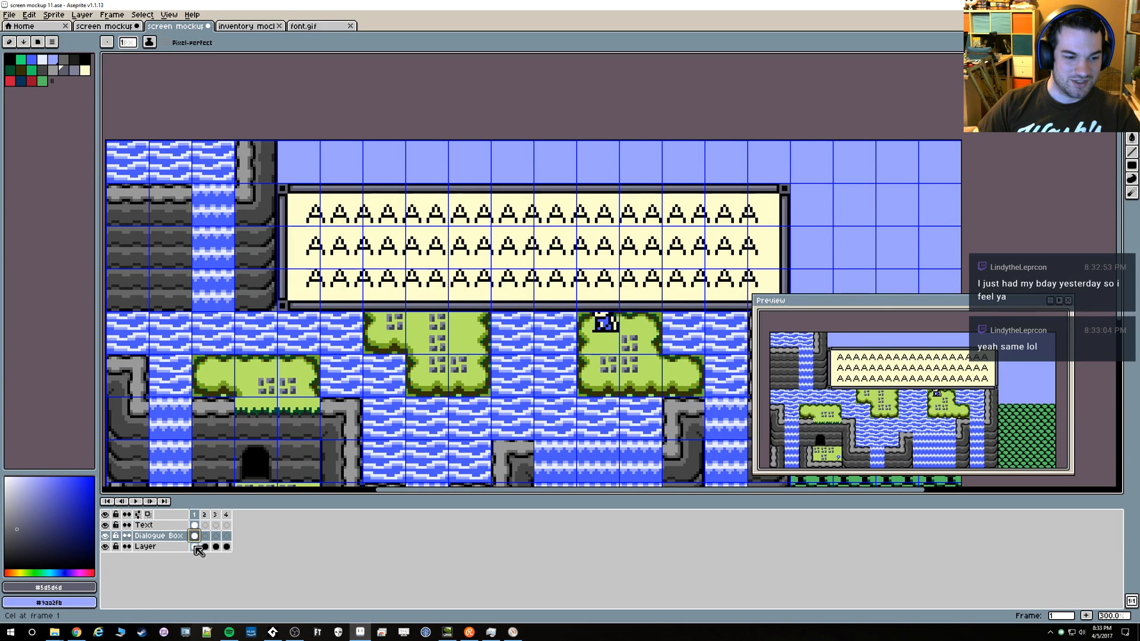
{"action": "left_click_drag", "start_coordinate": [323, 240], "coordinate": [456, 248]}
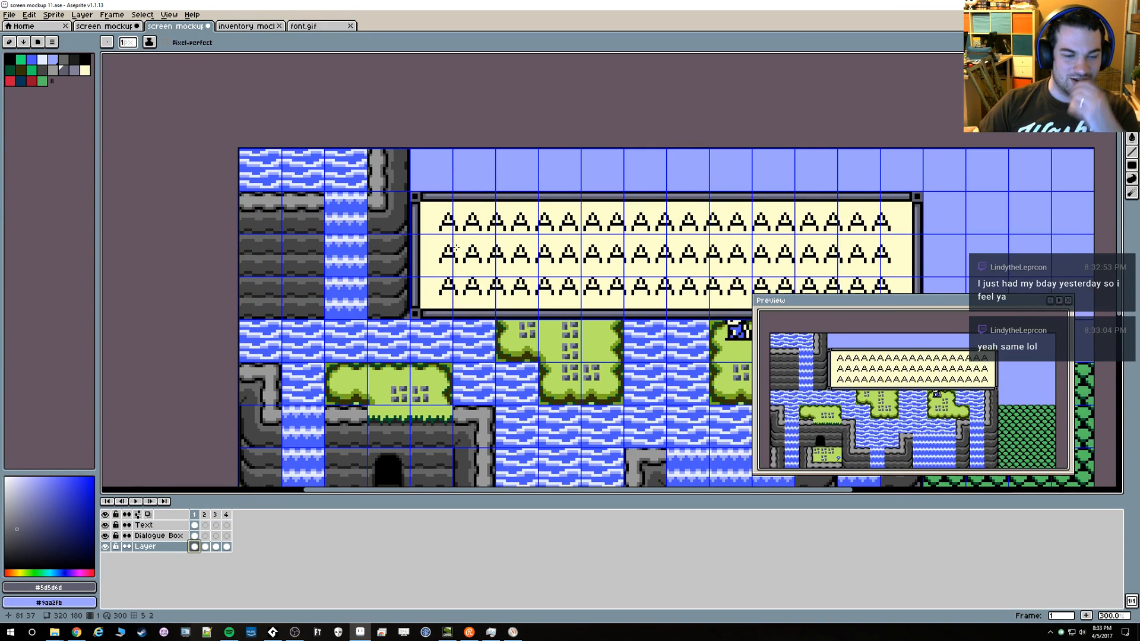
{"action": "scroll", "coordinate": [409, 225], "scroll_direction": "up", "scroll_amount": 4}
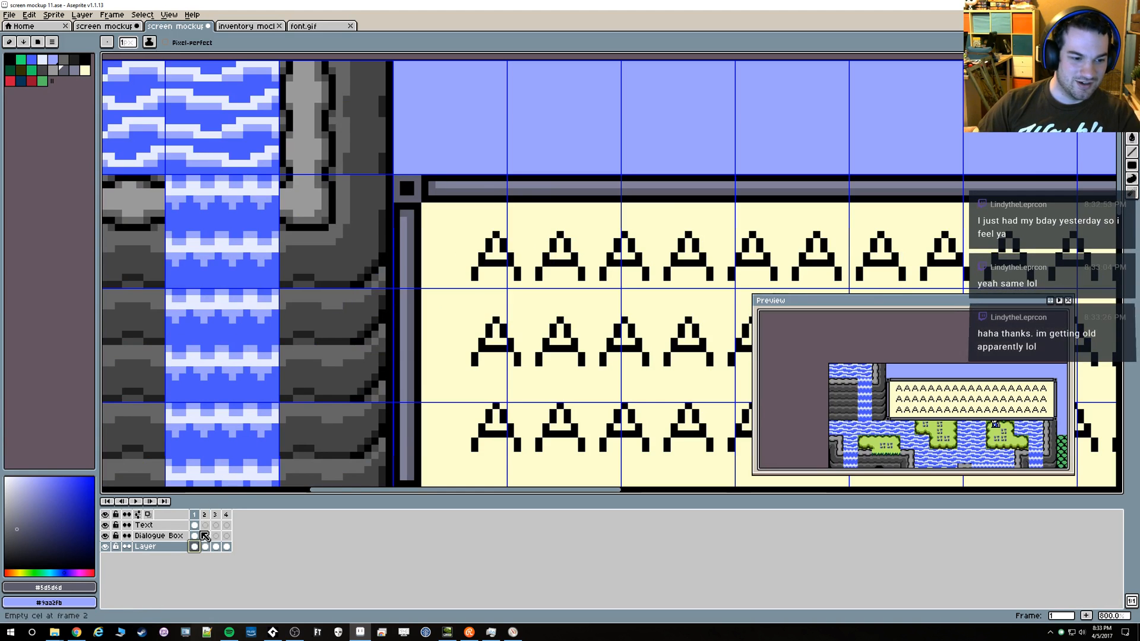
{"action": "left_click_drag", "start_coordinate": [417, 384], "coordinate": [393, 305]}
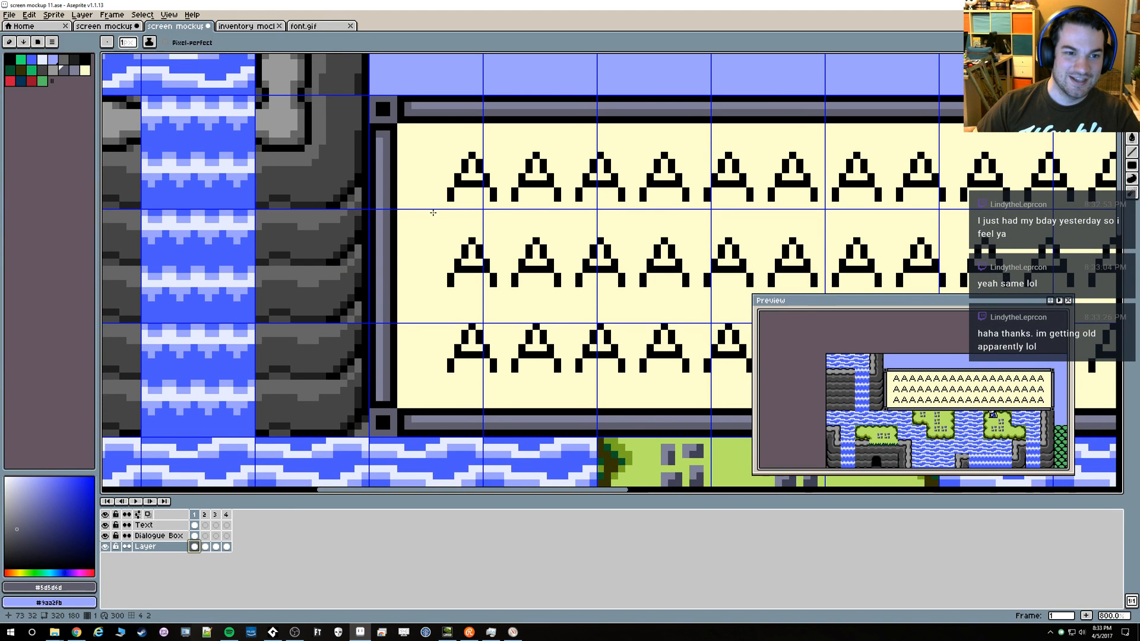
{"action": "left_click_drag", "start_coordinate": [433, 212], "coordinate": [412, 230]}
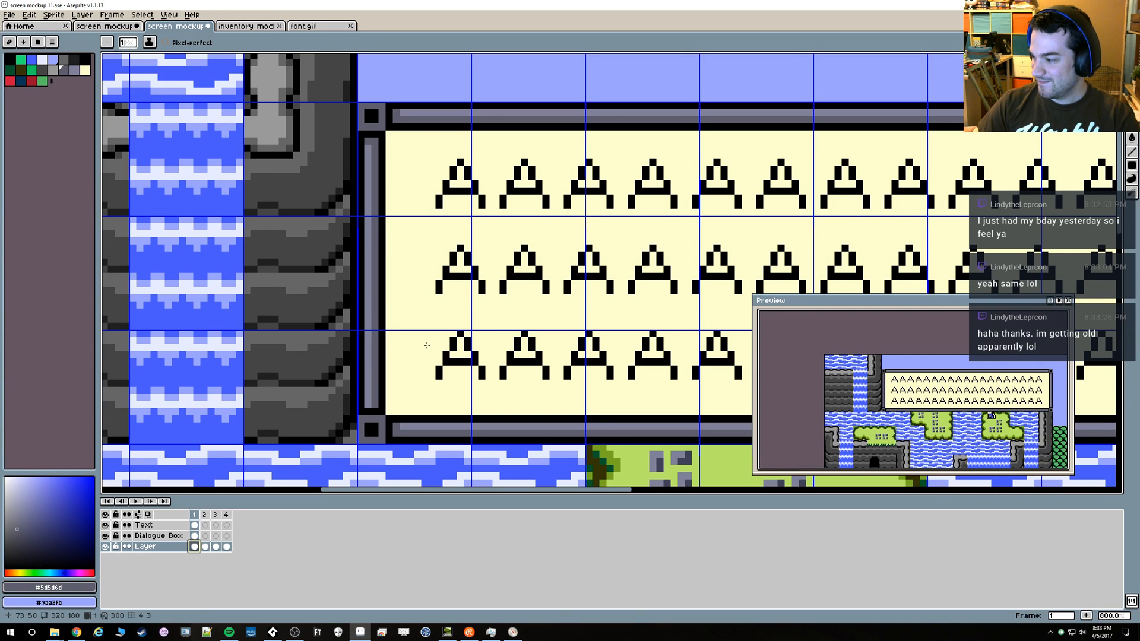
{"action": "left_click", "coordinate": [386, 137], "text": "alt"}
{"action": "key", "text": "alt+shift+n"}
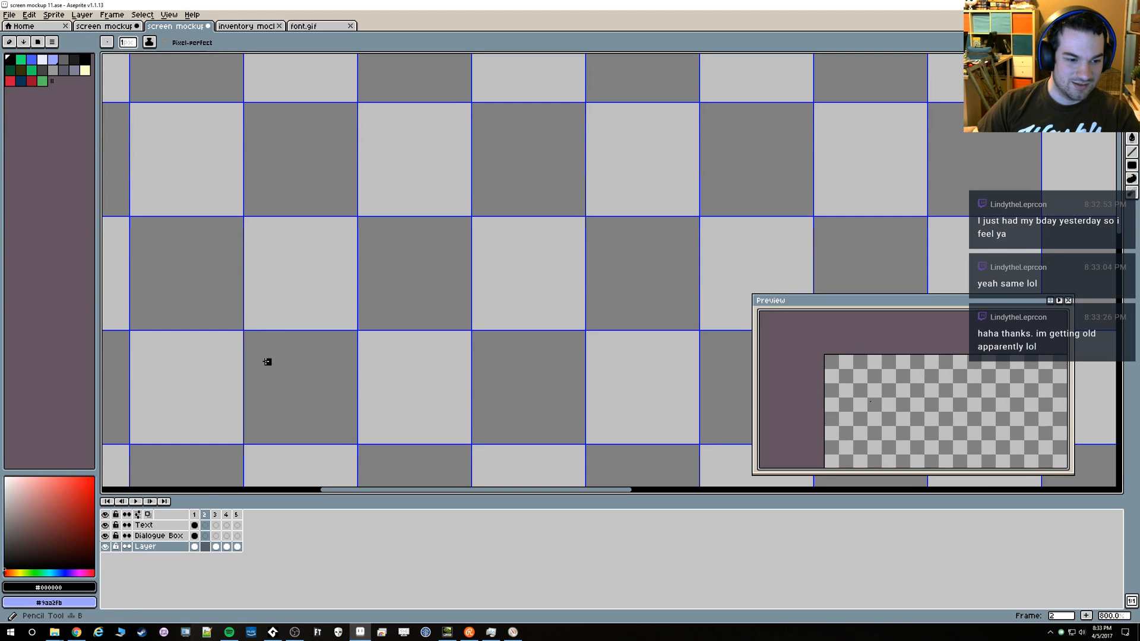
{"action": "key", "text": "ctrl+z"}
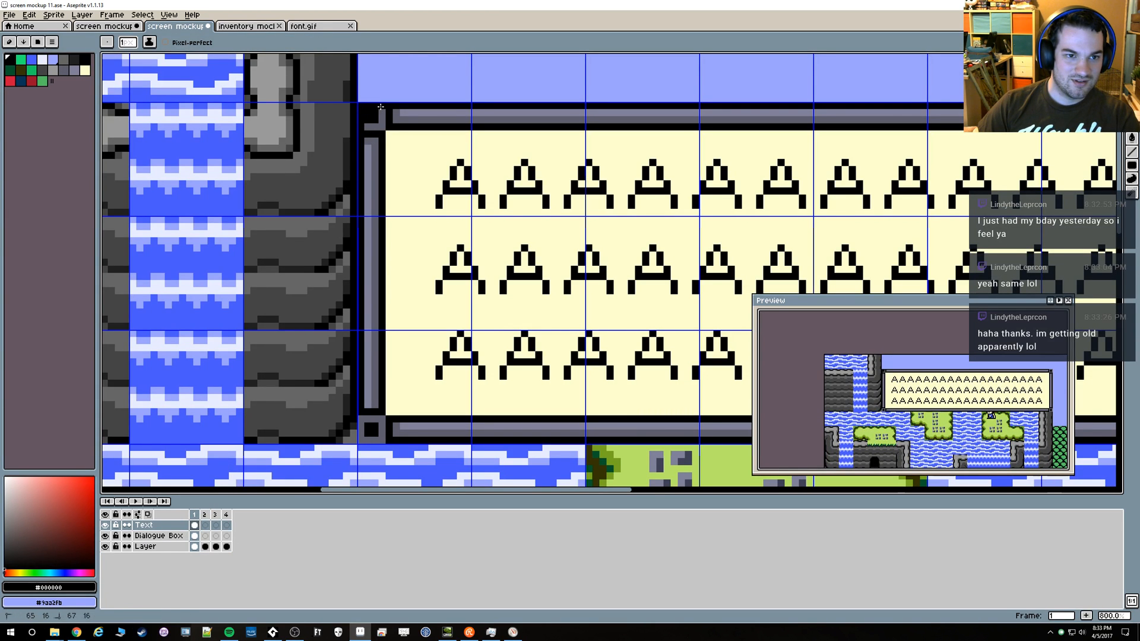
{"action": "key", "text": "alt"}
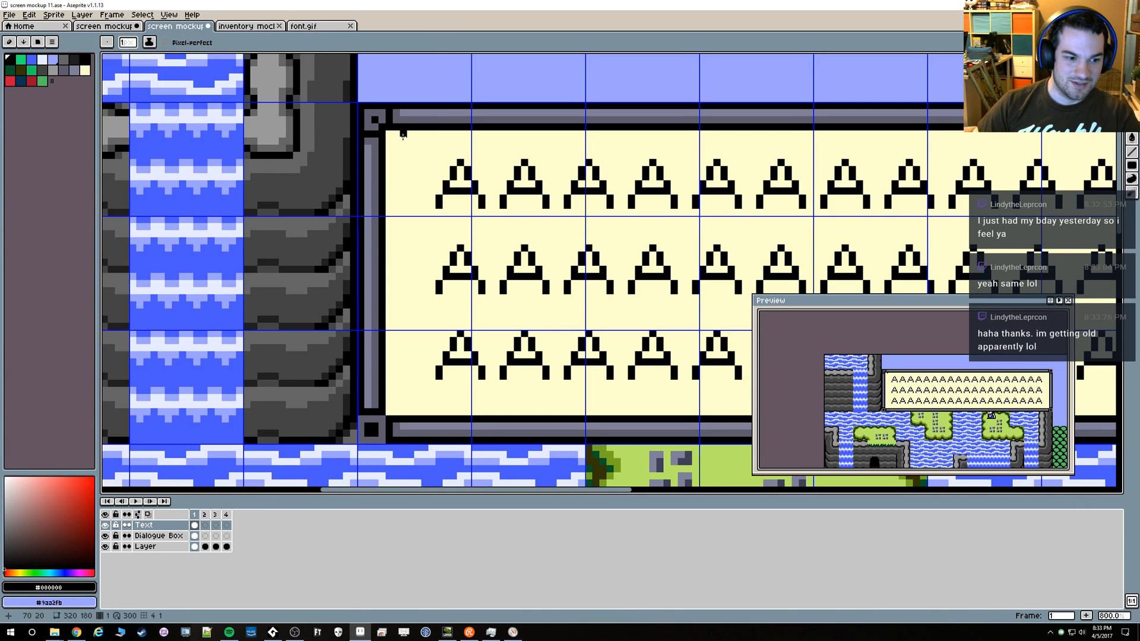
{"action": "key", "text": "ctrl+z"}
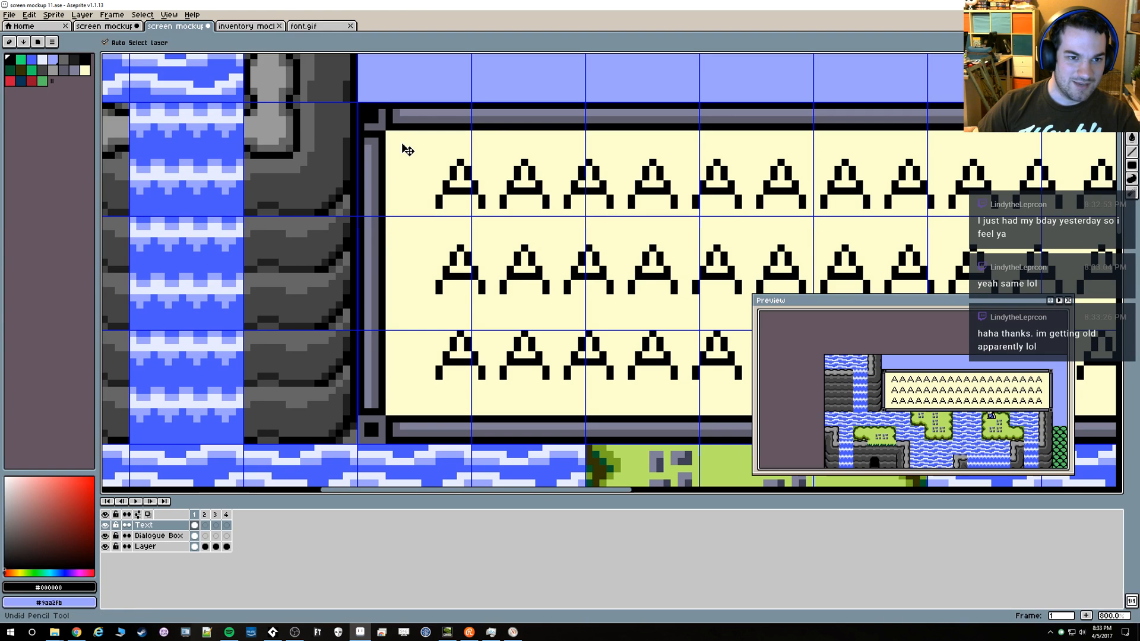
On the Dialogue Box layer, redraw the upper-left corner piece as a #5d5d6d ring around one black pixel, with a black outer edge
{"action": "left_click", "coordinate": [159, 535]}
{"action": "key", "text": "i"}
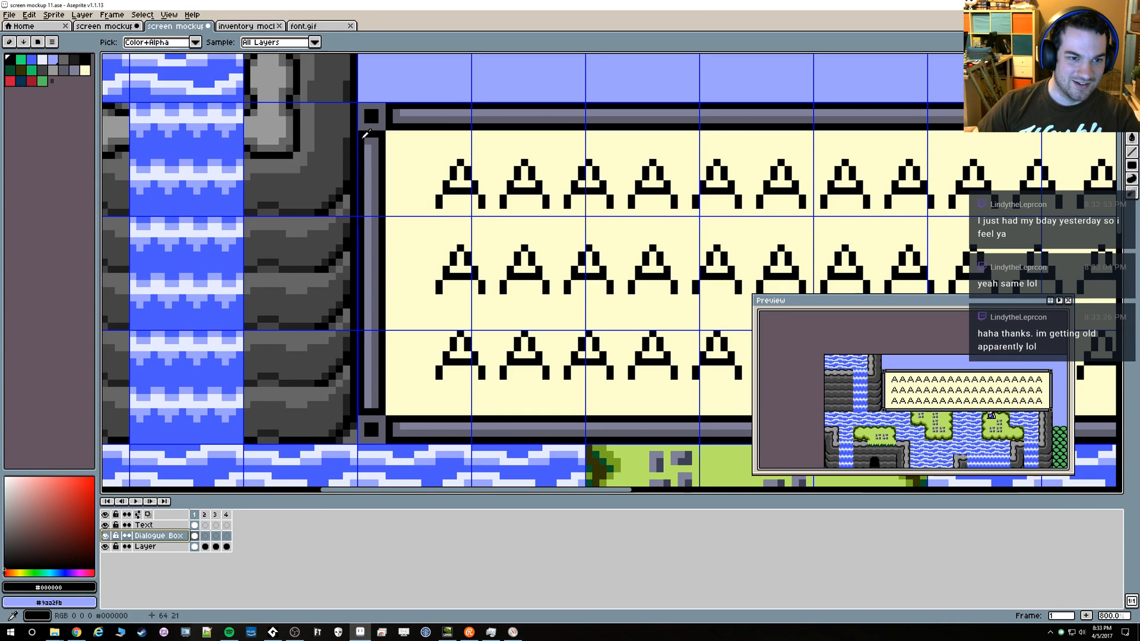
{"action": "key", "text": "b"}
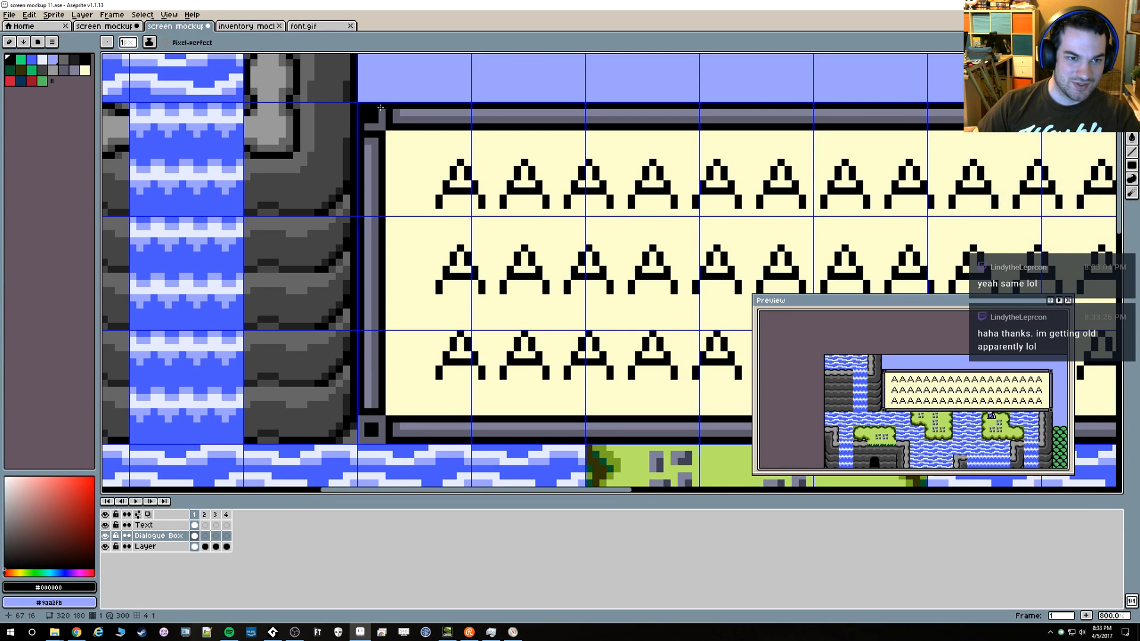
{"action": "left_click", "coordinate": [379, 112], "text": "alt"}
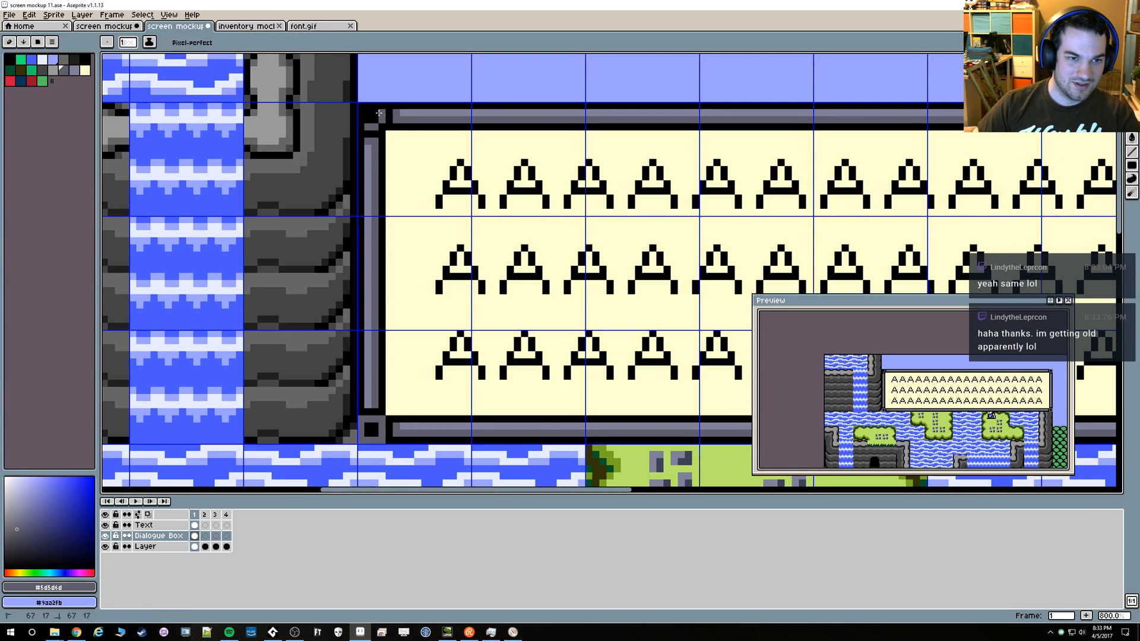
{"action": "right_click", "coordinate": [378, 102], "text": "alt"}
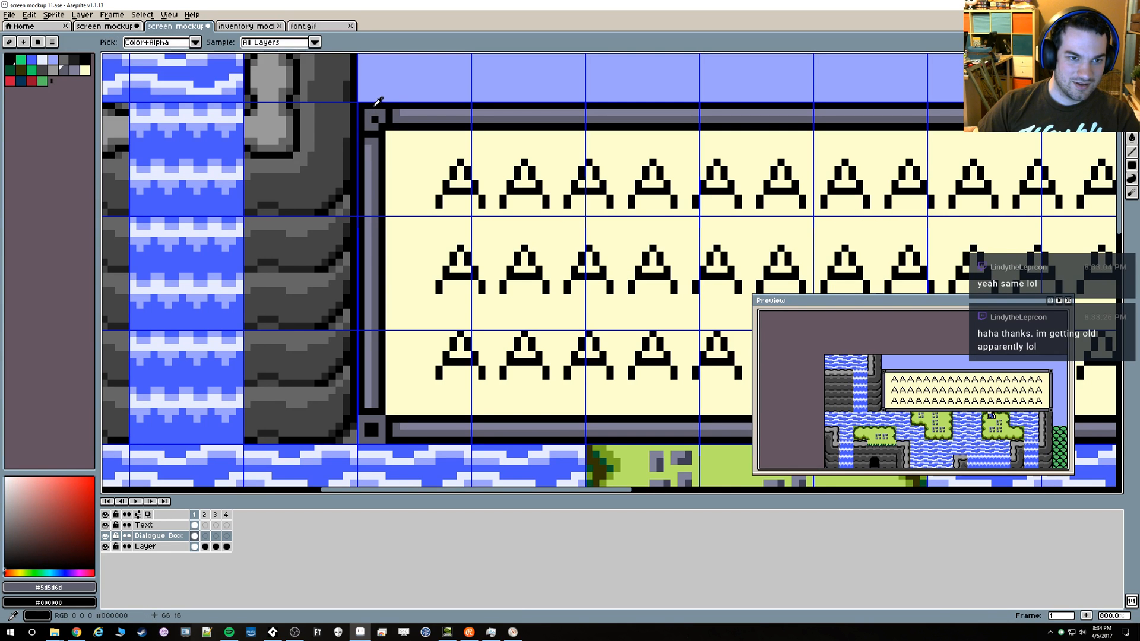
Redraw the upper-right and lower-right corner pieces with the same black outer edge, gray ring and single black centre pixel
{"action": "scroll", "coordinate": [416, 157], "scroll_direction": "right", "scroll_amount": 10}
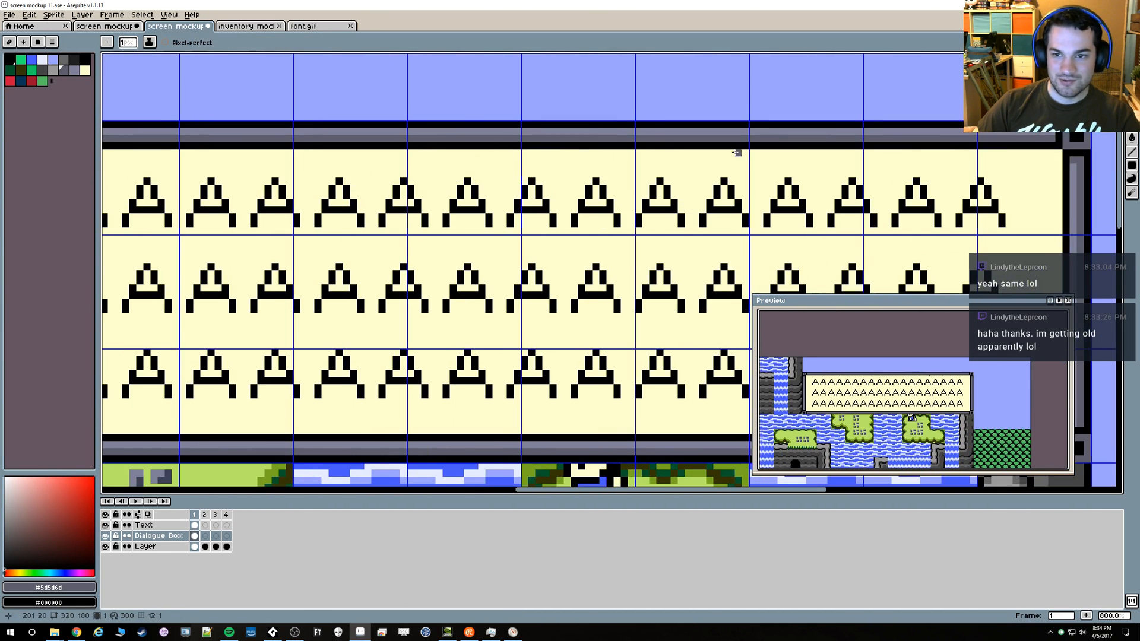
{"action": "mouse_move", "coordinate": [846, 147]}
{"action": "left_mouse_down"}
{"action": "mouse_move", "coordinate": [845, 133]}
{"action": "mouse_move", "coordinate": [824, 125]}
{"action": "left_mouse_up"}
{"action": "left_click", "coordinate": [831, 132]}
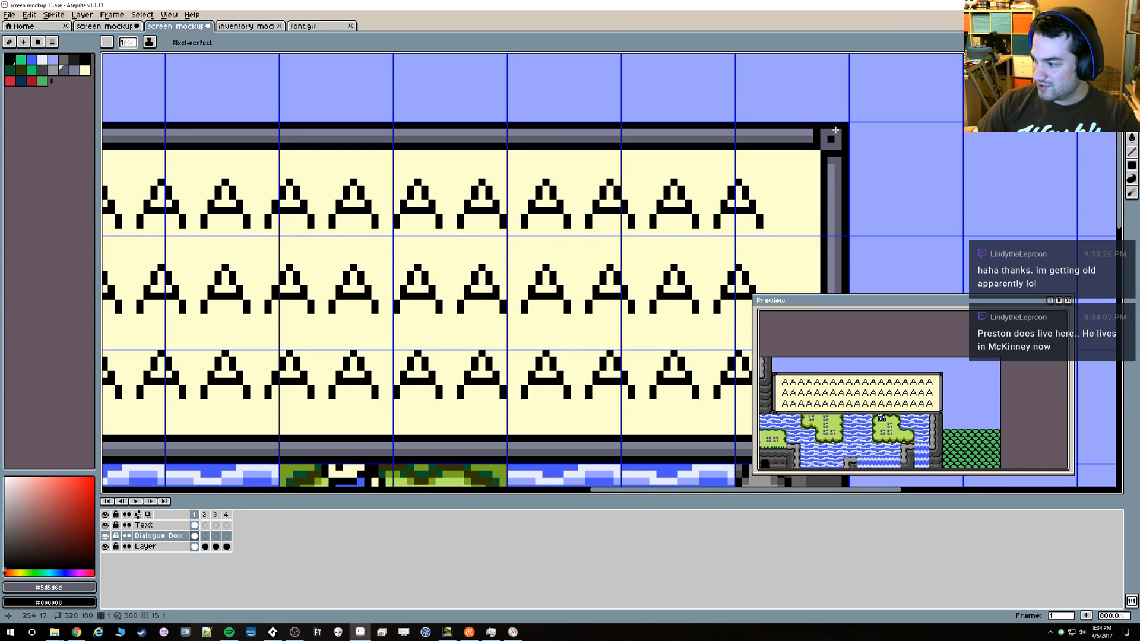
{"action": "left_click_drag", "start_coordinate": [744, 239], "coordinate": [685, 128]}
{"action": "left_click_drag", "start_coordinate": [736, 285], "coordinate": [597, 161]}
{"action": "scroll", "coordinate": [620, 205], "scroll_direction": "up", "scroll_amount": 3}
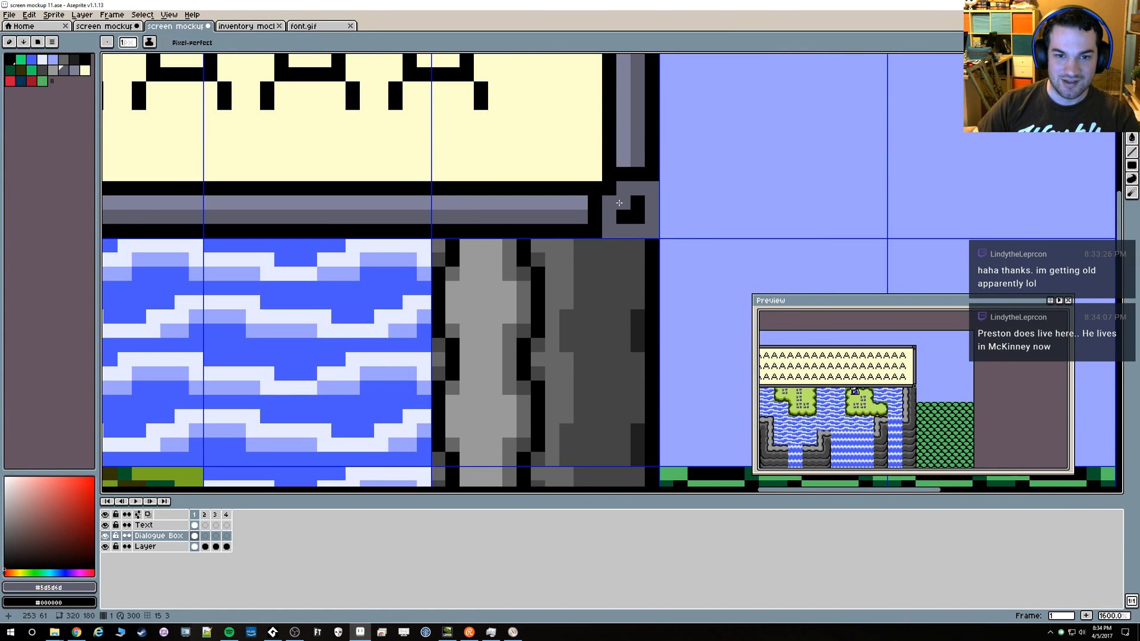
{"action": "mouse_move", "coordinate": [609, 231]}
{"action": "left_mouse_down"}
{"action": "mouse_move", "coordinate": [646, 228]}
{"action": "mouse_move", "coordinate": [646, 190]}
{"action": "mouse_move", "coordinate": [616, 216]}
{"action": "mouse_move", "coordinate": [634, 201]}
{"action": "left_mouse_up"}
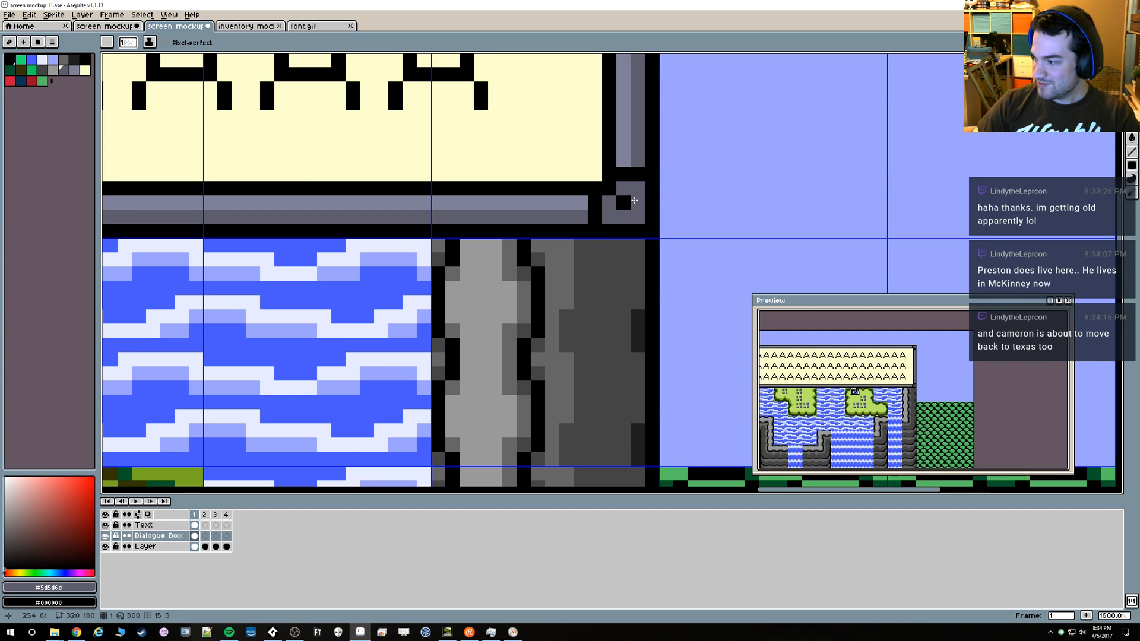
Redraw the lower-left corner piece to match the other three corners, and save the mockup file
{"action": "scroll", "coordinate": [476, 229], "scroll_direction": "down", "scroll_amount": 2}
{"action": "mouse_move", "coordinate": [420, 241]}
{"action": "left_mouse_down"}
{"action": "mouse_move", "coordinate": [569, 302]}
{"action": "mouse_move", "coordinate": [591, 271]}
{"action": "mouse_move", "coordinate": [621, 263]}
{"action": "left_mouse_up"}
{"action": "scroll", "coordinate": [407, 321], "scroll_direction": "up", "scroll_amount": 2}
{"action": "left_click_drag", "start_coordinate": [428, 285], "coordinate": [428, 314]}
{"action": "right_click", "coordinate": [428, 328]}
{"action": "left_click", "coordinate": [457, 314]}
{"action": "left_click", "coordinate": [445, 315]}
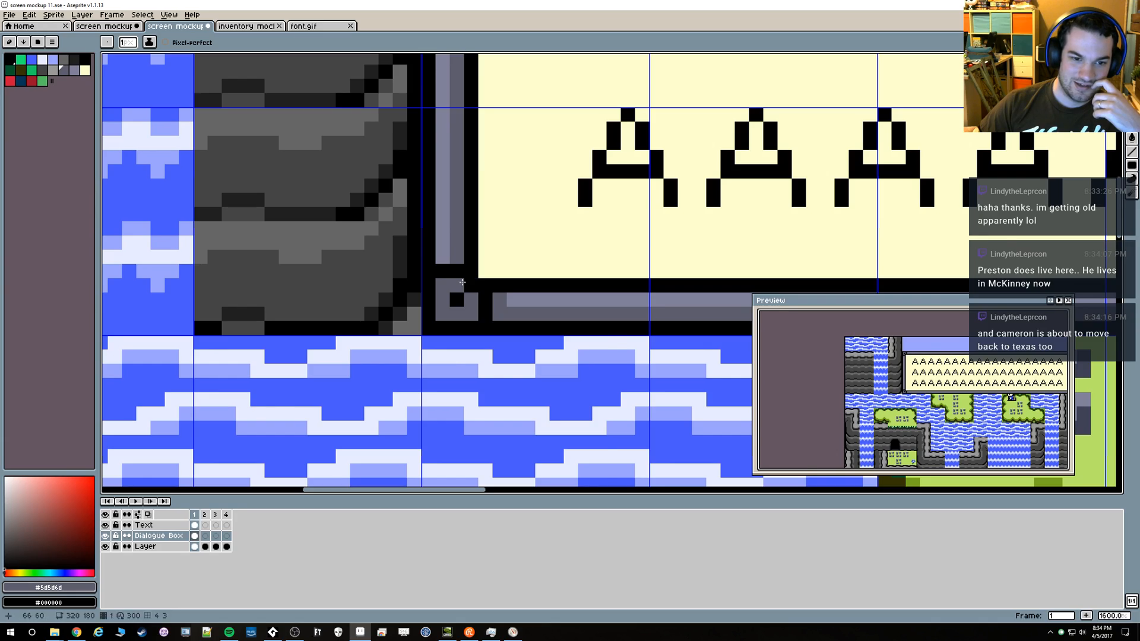
{"action": "scroll", "coordinate": [669, 240], "scroll_direction": "down", "scroll_amount": 4}
{"action": "scroll", "coordinate": [669, 240], "scroll_direction": "down", "scroll_amount": 3}
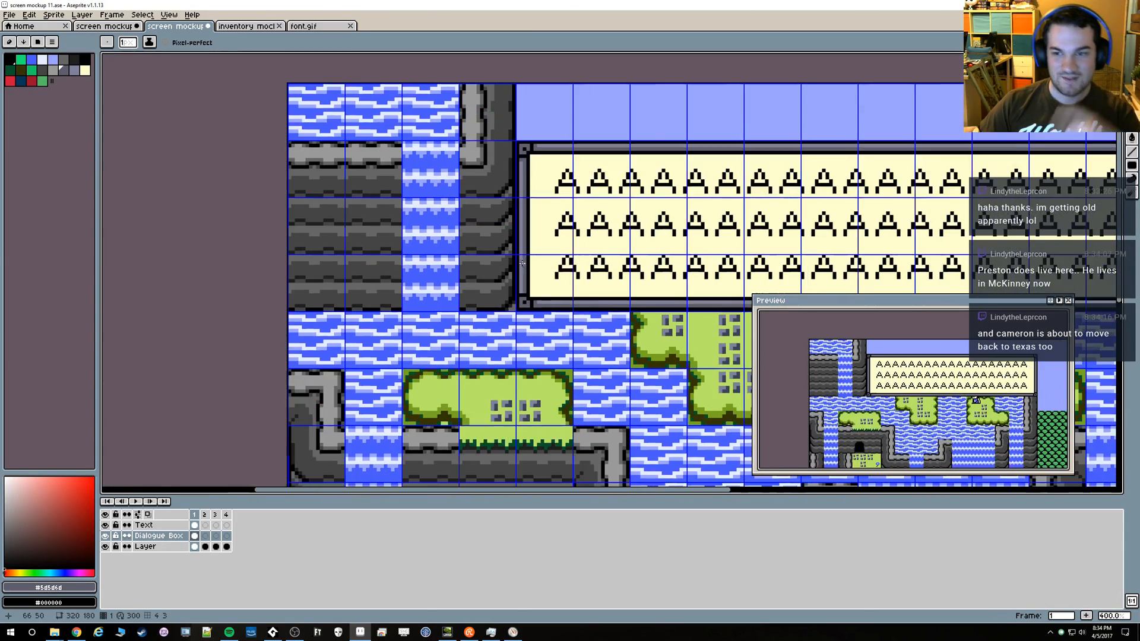
{"action": "key", "text": "ctrl+s"}
Fill the gray rings of the upper-left and lower-left corner pieces with the box's cream #ffffcf
{"action": "scroll", "coordinate": [318, 217], "scroll_direction": "up", "scroll_amount": 1}
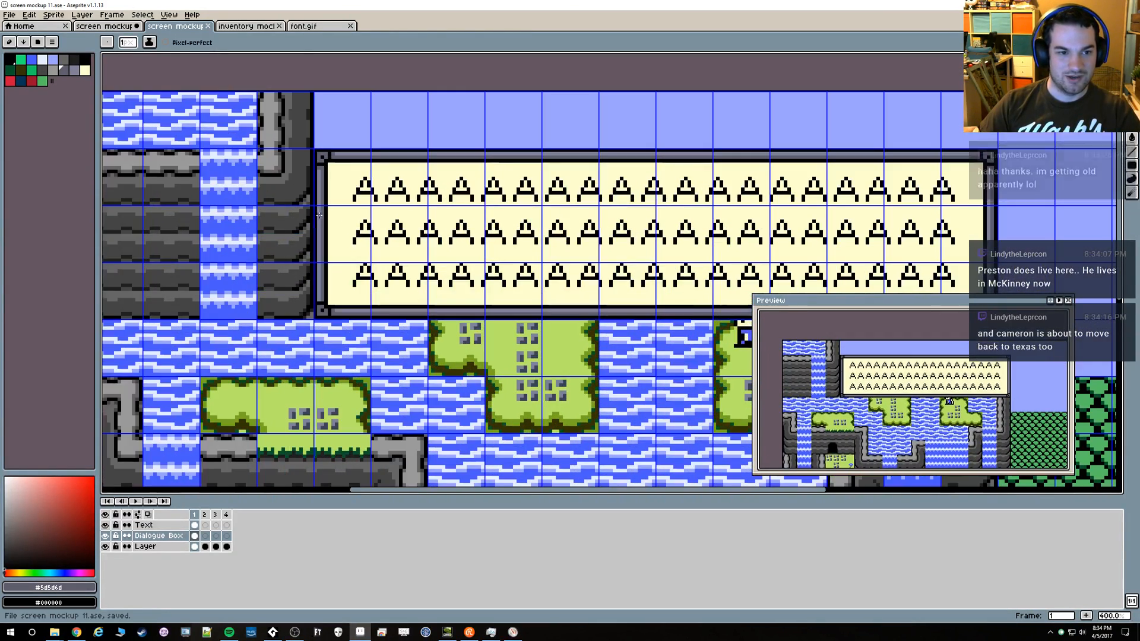
{"action": "left_click", "coordinate": [319, 163], "text": "alt"}
{"action": "scroll", "coordinate": [319, 162], "scroll_direction": "up", "scroll_amount": 2}
{"action": "left_click", "coordinate": [320, 151]}
{"action": "left_click", "coordinate": [330, 151]}
{"action": "left_click", "coordinate": [321, 161]}
{"action": "key", "text": "g"}
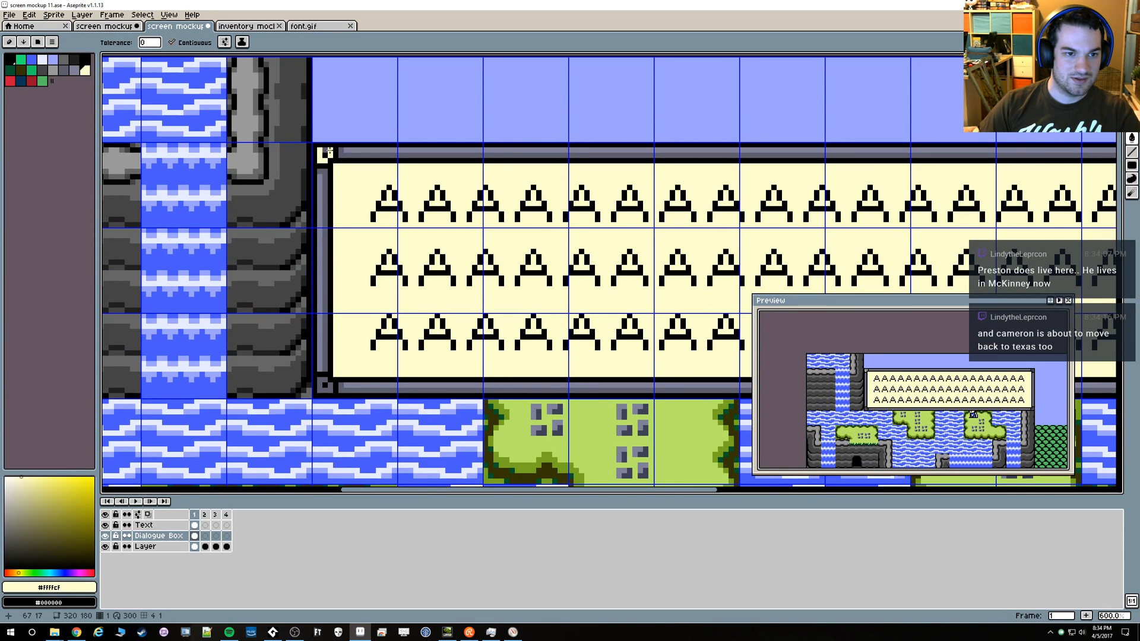
{"action": "left_click", "coordinate": [321, 386]}
Fill the gray rings of the upper-right and lower-right corner pieces with cream #ffffcf
{"action": "scroll", "coordinate": [410, 361], "scroll_direction": "down", "scroll_amount": 3}
{"action": "left_click_drag", "start_coordinate": [598, 325], "coordinate": [412, 313]}
{"action": "scroll", "coordinate": [594, 307], "scroll_direction": "up", "scroll_amount": 3}
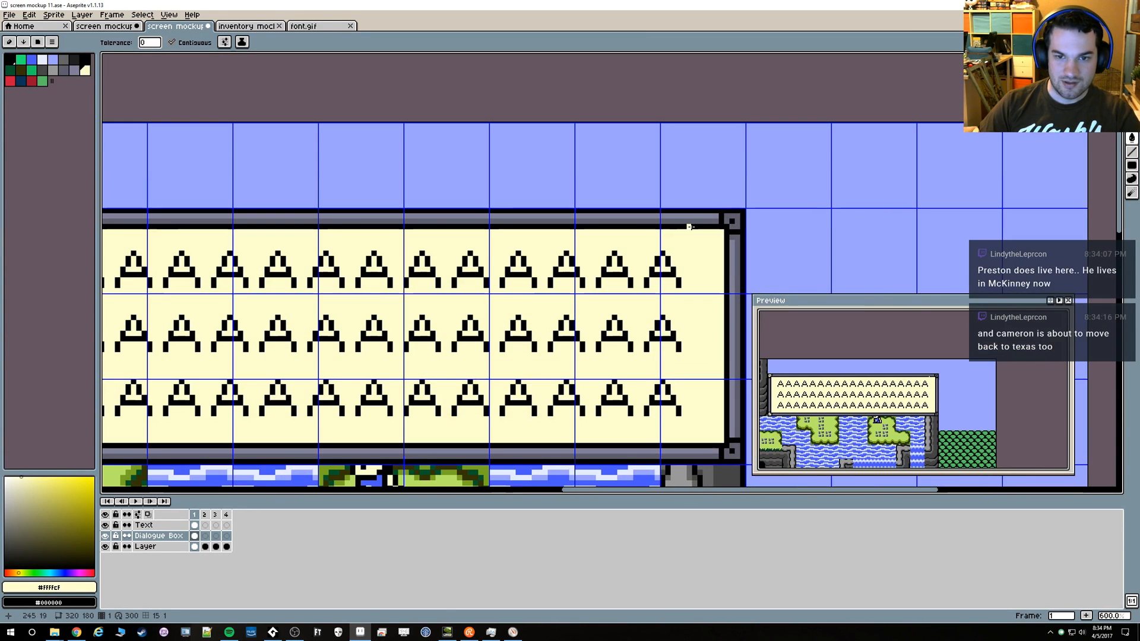
{"action": "left_click", "coordinate": [724, 217]}
{"action": "left_click", "coordinate": [726, 451]}
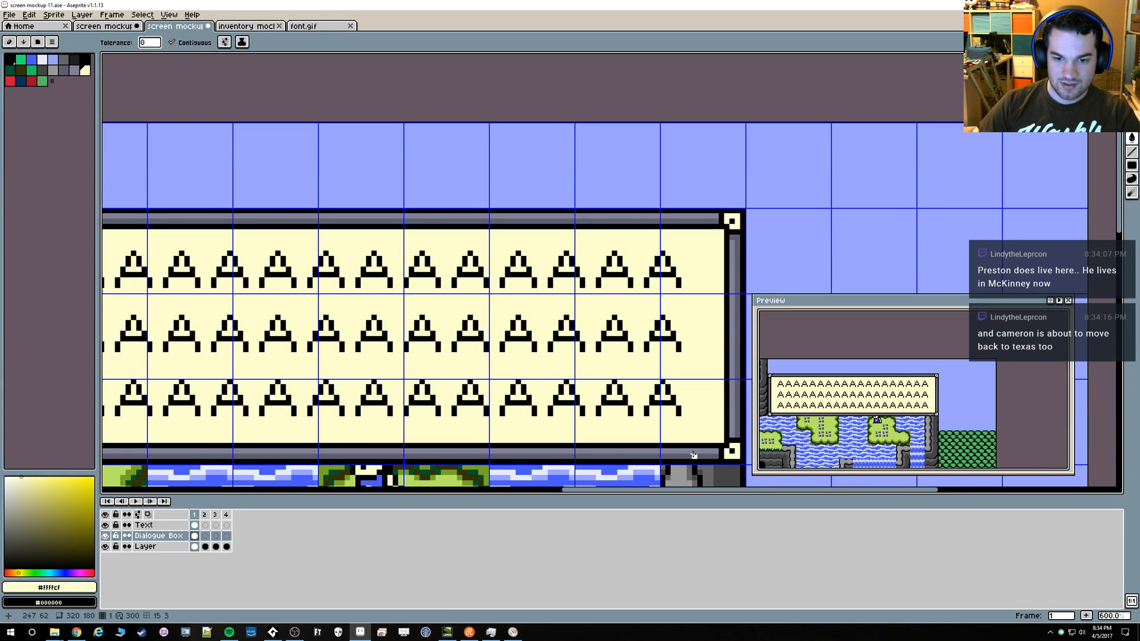
Pick the border's light gray #808098 and recolour the corner pieces' black centre pixels with the Pencil
{"action": "scroll", "coordinate": [515, 477], "scroll_direction": "down", "scroll_amount": 3}
{"action": "left_click_drag", "start_coordinate": [412, 431], "coordinate": [376, 293]}
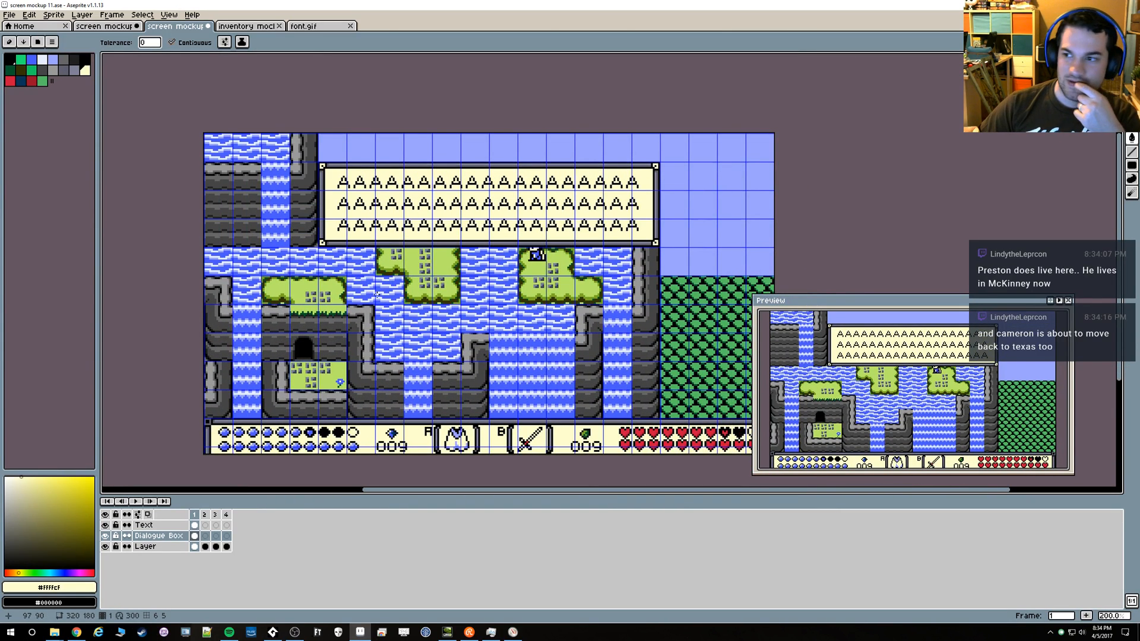
{"action": "scroll", "coordinate": [321, 233], "scroll_direction": "up", "scroll_amount": 6}
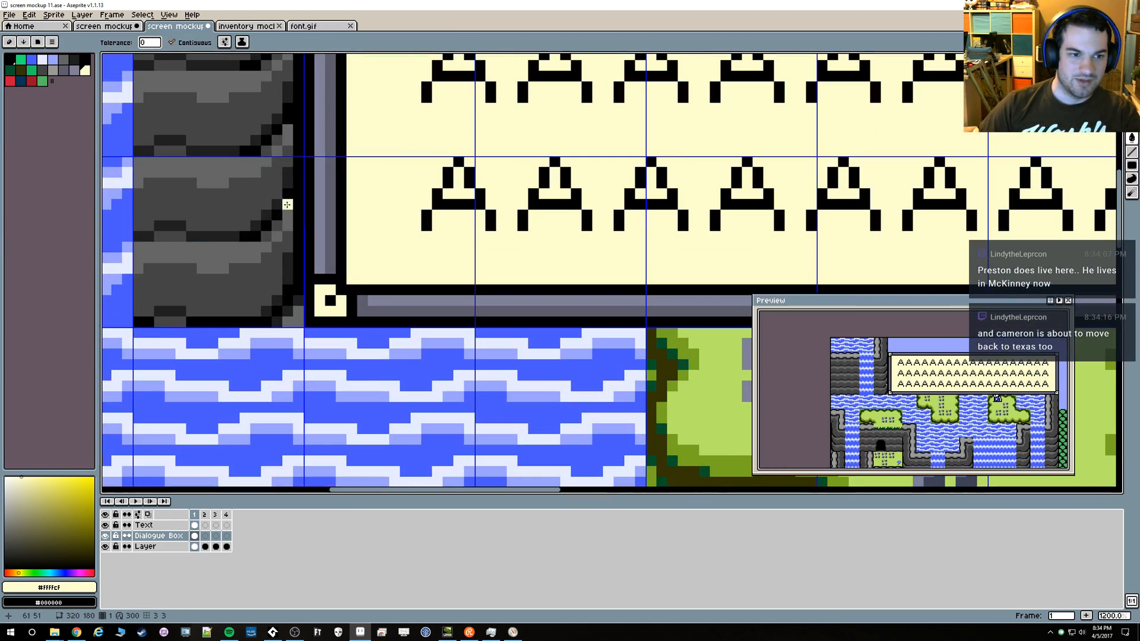
{"action": "left_click", "coordinate": [376, 298], "text": "alt"}
{"action": "key", "text": "b"}
{"action": "left_click", "coordinate": [330, 301]}
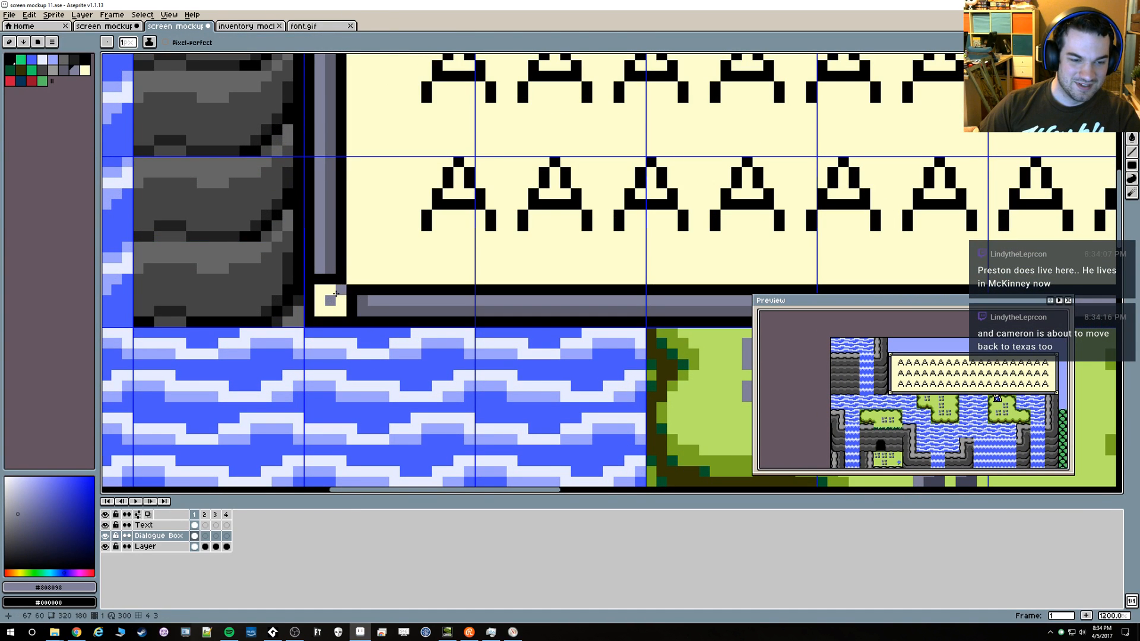
Try the darker border gray #5d5d6d on the upper-right corner piece's centre pixel, and undo the last pencil edit
{"action": "scroll", "coordinate": [340, 290], "scroll_direction": "down", "scroll_amount": 6}
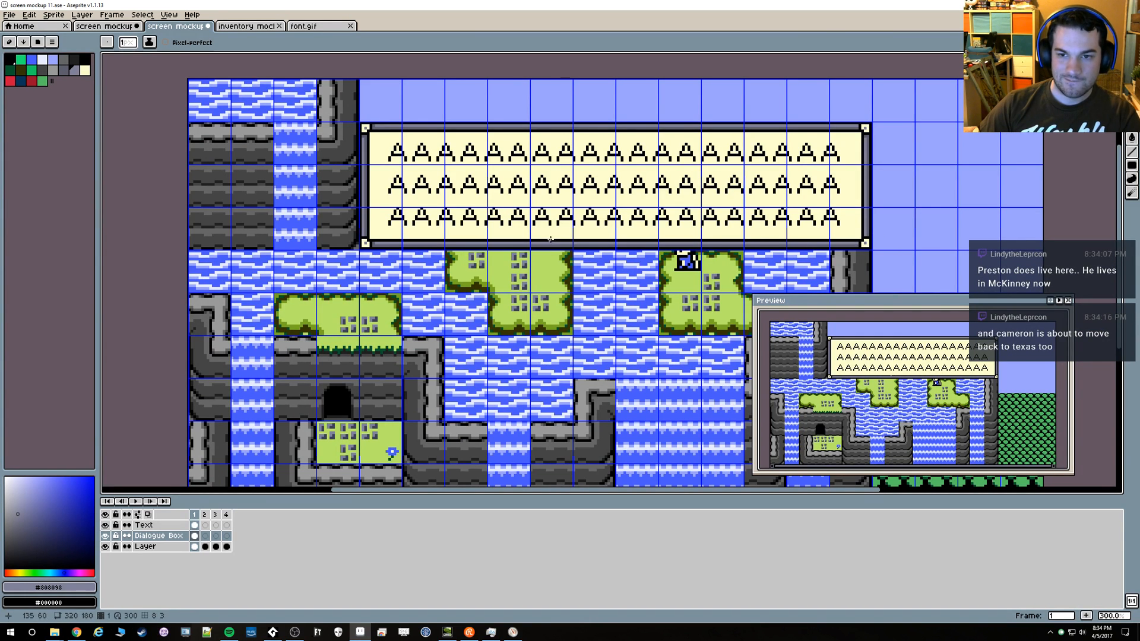
{"action": "scroll", "coordinate": [544, 250], "scroll_direction": "down", "scroll_amount": 1}
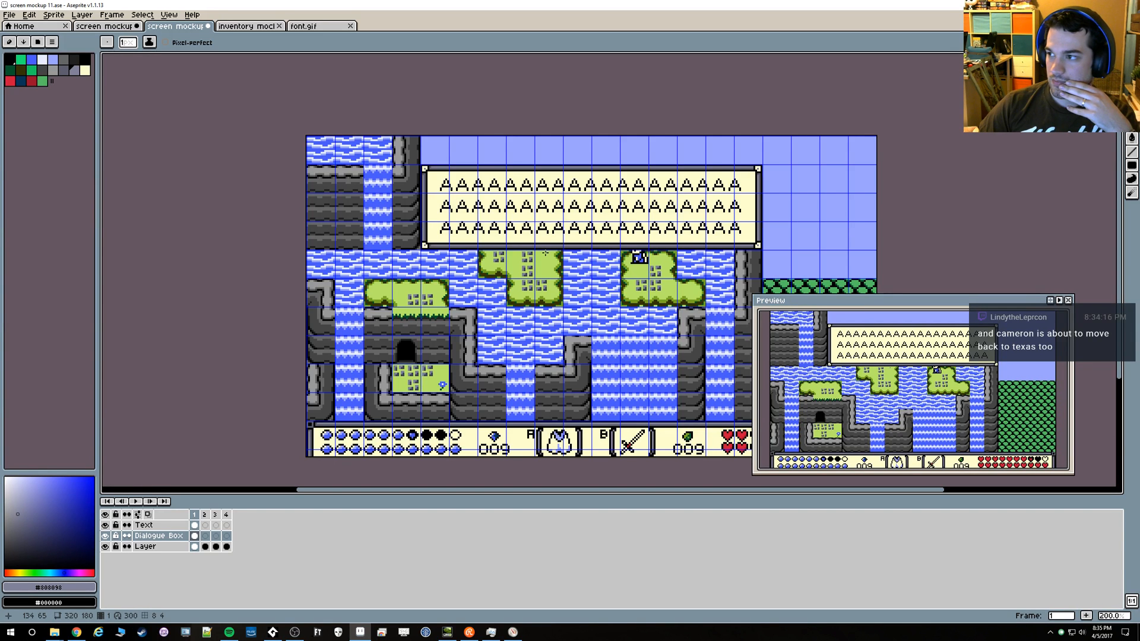
{"action": "scroll", "coordinate": [449, 189], "scroll_direction": "up", "scroll_amount": 2}
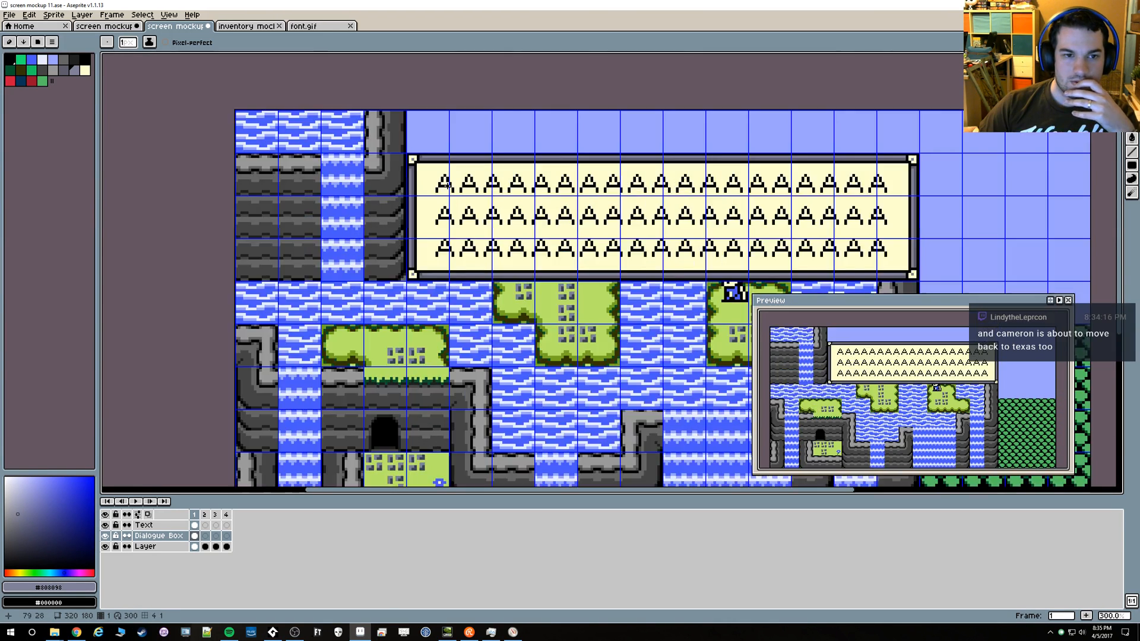
{"action": "left_click_drag", "start_coordinate": [579, 199], "coordinate": [432, 170]}
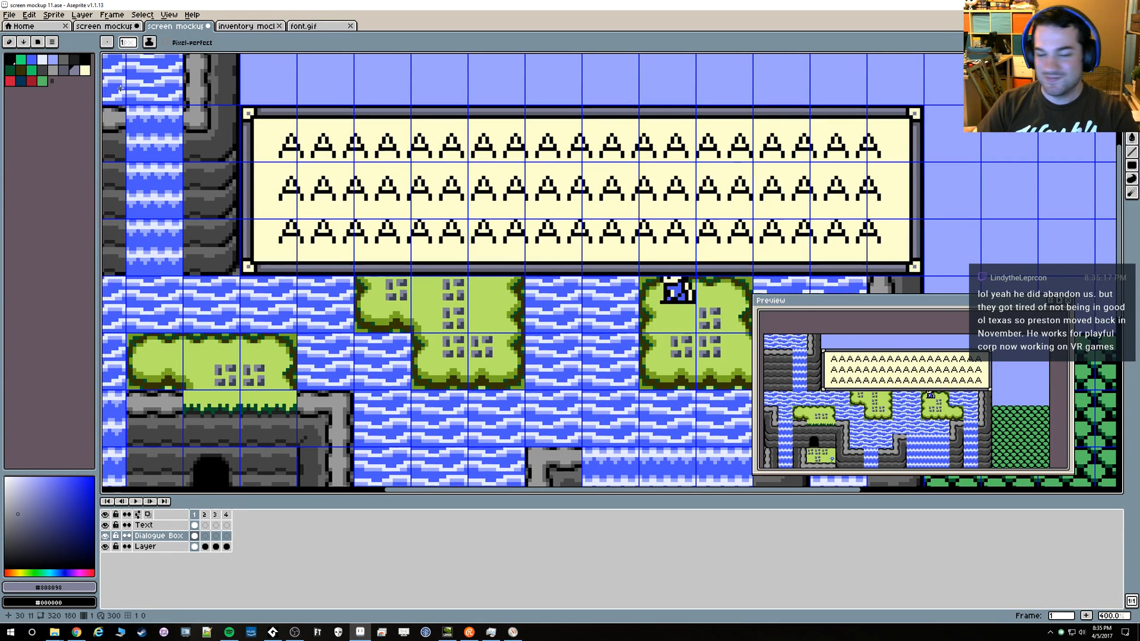
{"action": "left_click_drag", "start_coordinate": [394, 137], "coordinate": [361, 132]}
{"action": "scroll", "coordinate": [878, 112], "scroll_direction": "up", "scroll_amount": 7}
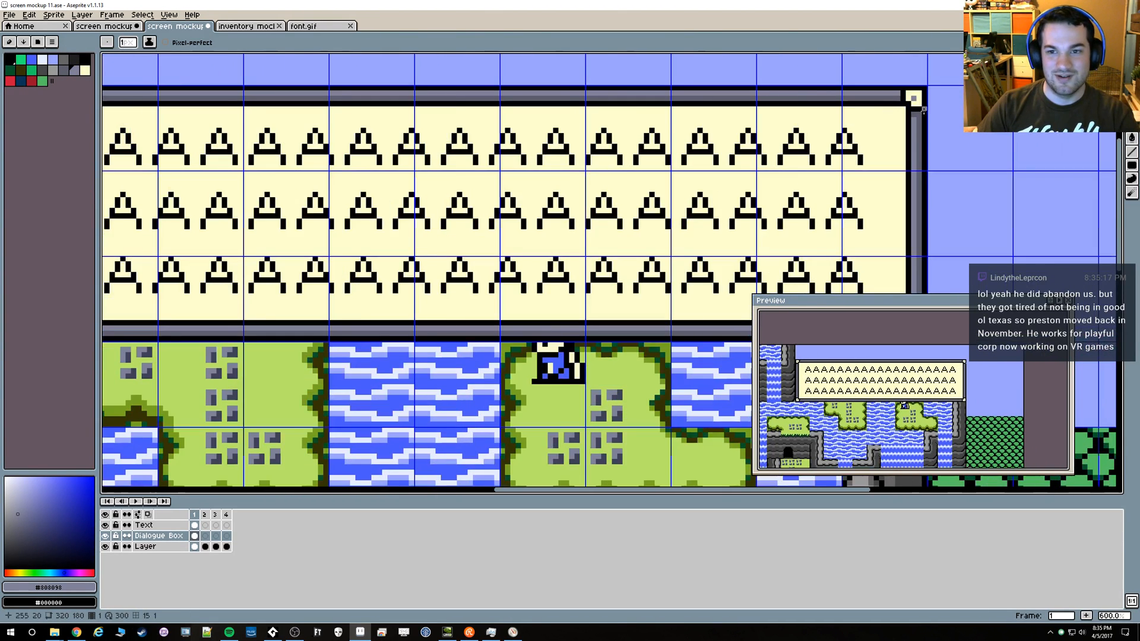
{"action": "key", "text": "alt"}
{"action": "left_click", "coordinate": [884, 205]}
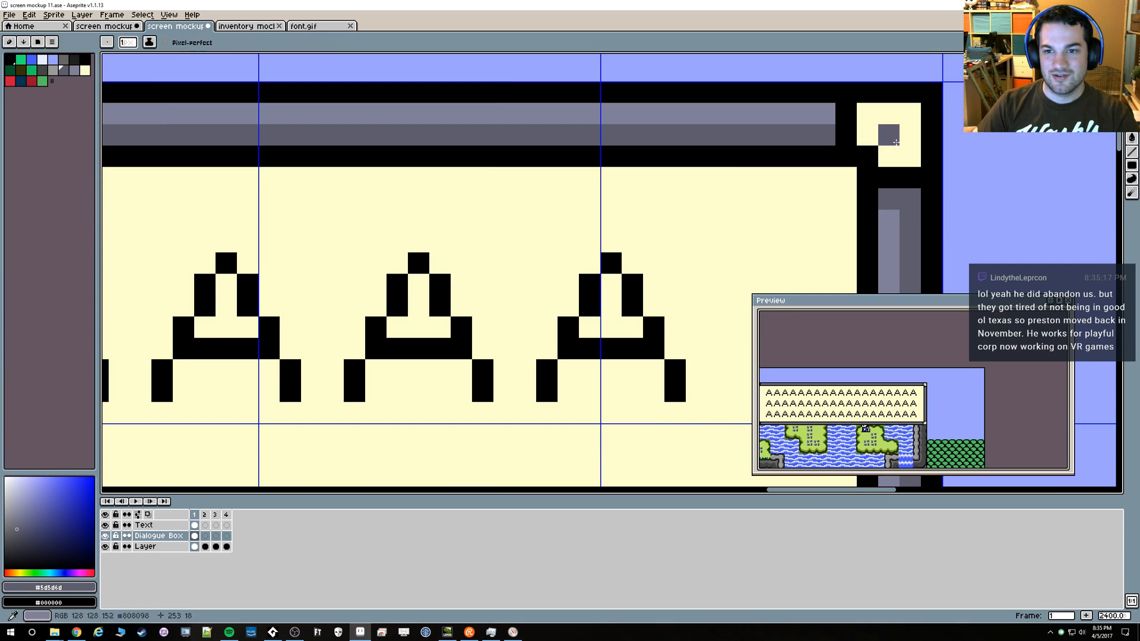
{"action": "scroll", "coordinate": [881, 214], "scroll_direction": "down", "scroll_amount": 6}
{"action": "scroll", "coordinate": [879, 222], "scroll_direction": "up", "scroll_amount": 4}
{"action": "key", "text": "ctrl+z"}
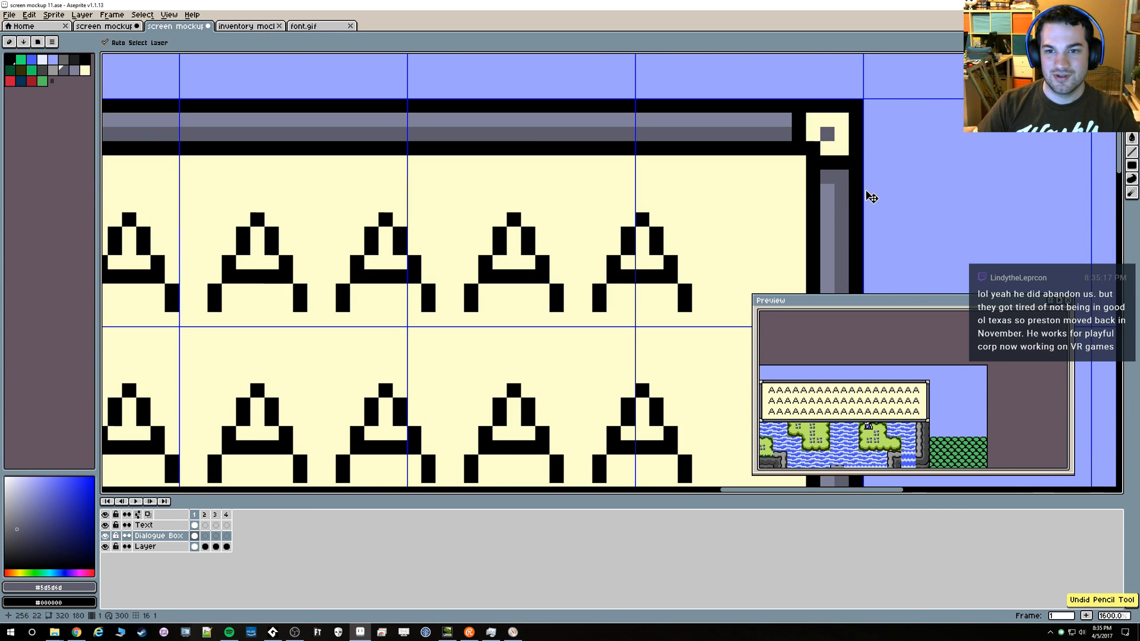
Try gray inner pixels on the dialogue box's right-hand corner pieces with the Pencil, and undo the pencil edits
{"action": "key", "text": "alt"}
{"action": "left_click", "coordinate": [831, 185]}
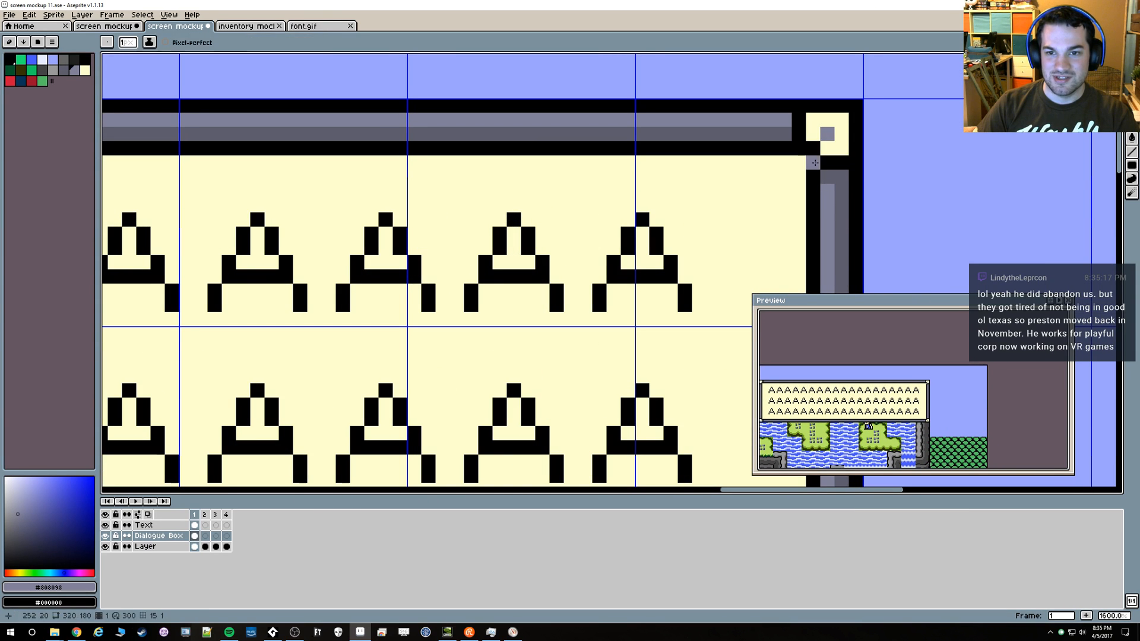
{"action": "scroll", "coordinate": [820, 172], "scroll_direction": "down", "scroll_amount": 3}
{"action": "scroll", "coordinate": [821, 173], "scroll_direction": "up", "scroll_amount": 3}
{"action": "left_click", "coordinate": [793, 173]}
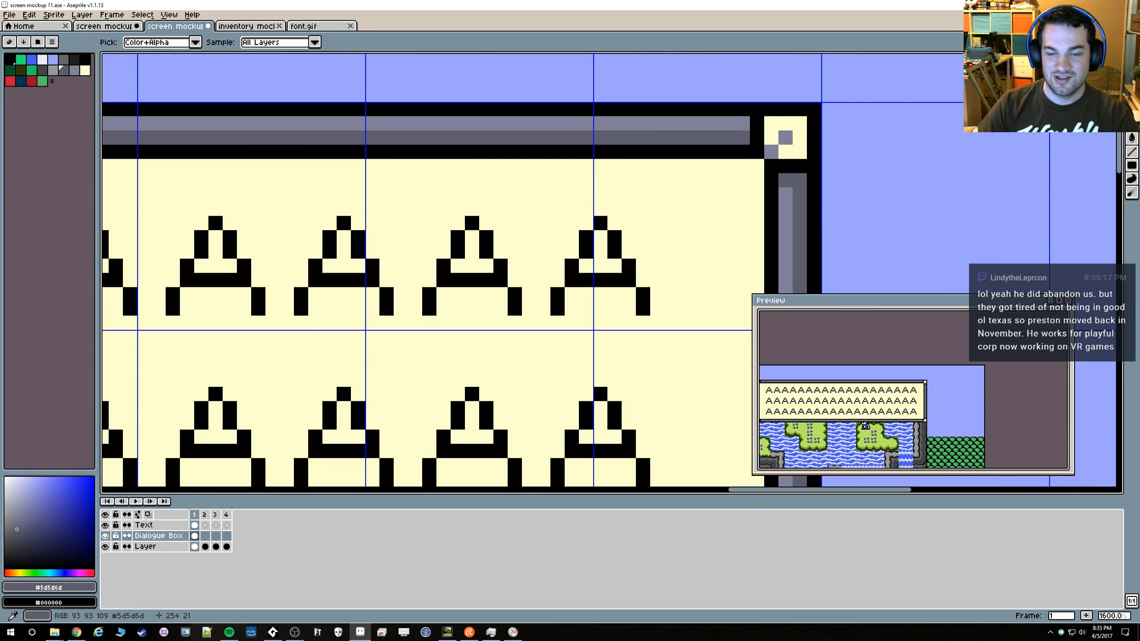
{"action": "scroll", "coordinate": [651, 241], "scroll_direction": "down", "scroll_amount": 5}
{"action": "scroll", "coordinate": [651, 241], "scroll_direction": "up", "scroll_amount": 3}
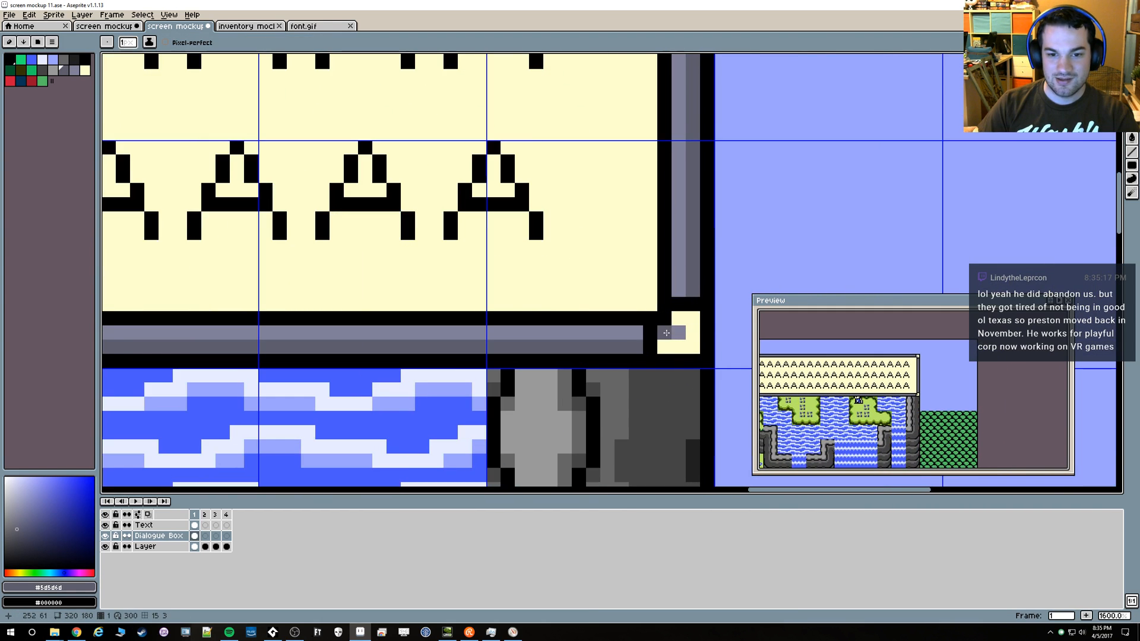
{"action": "scroll", "coordinate": [584, 283], "scroll_direction": "down", "scroll_amount": 4}
{"action": "scroll", "coordinate": [584, 283], "scroll_direction": "up", "scroll_amount": 1}
{"action": "scroll", "coordinate": [584, 283], "scroll_direction": "down", "scroll_amount": 1}
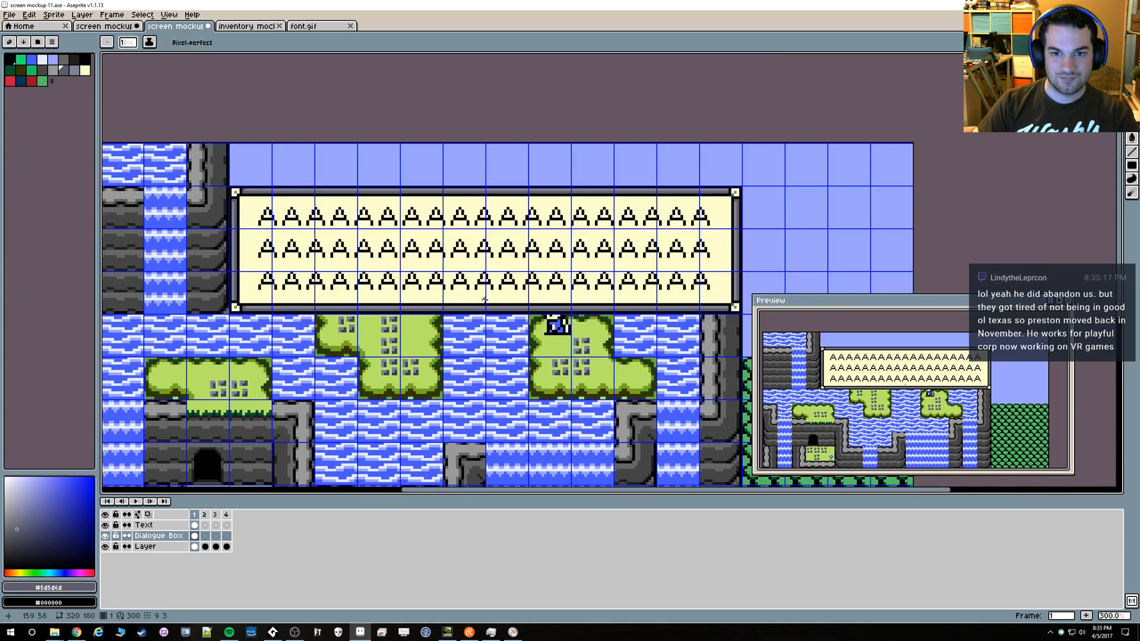
{"action": "scroll", "coordinate": [454, 283], "scroll_direction": "down", "scroll_amount": 1}
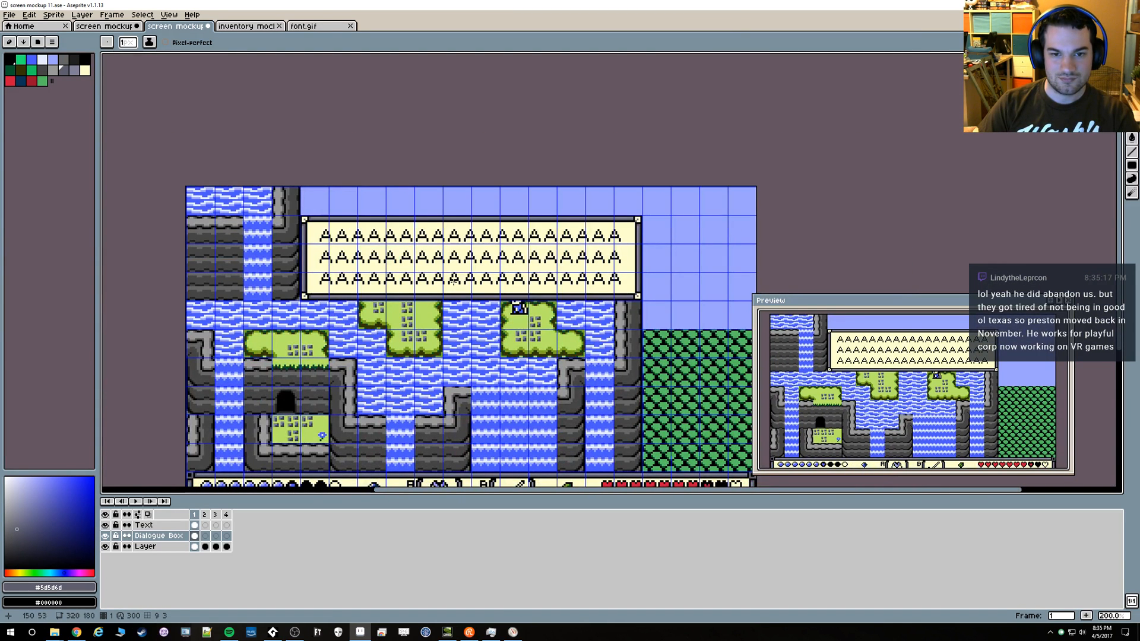
{"action": "key", "text": "v"}
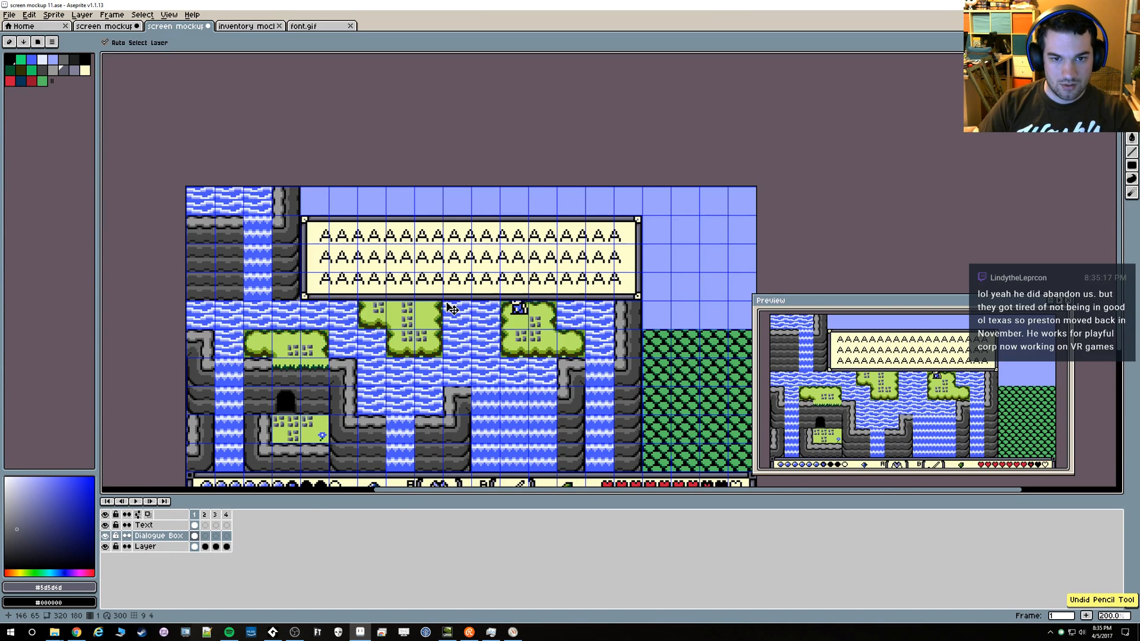
Save the screen mockup with the dialogue box
{"action": "scroll", "coordinate": [454, 301], "scroll_direction": "up", "scroll_amount": 1}
{"action": "key", "text": "b"}
{"action": "key", "text": "ctrl+s"}
{"action": "scroll", "coordinate": [248, 194], "scroll_direction": "up", "scroll_amount": 1}
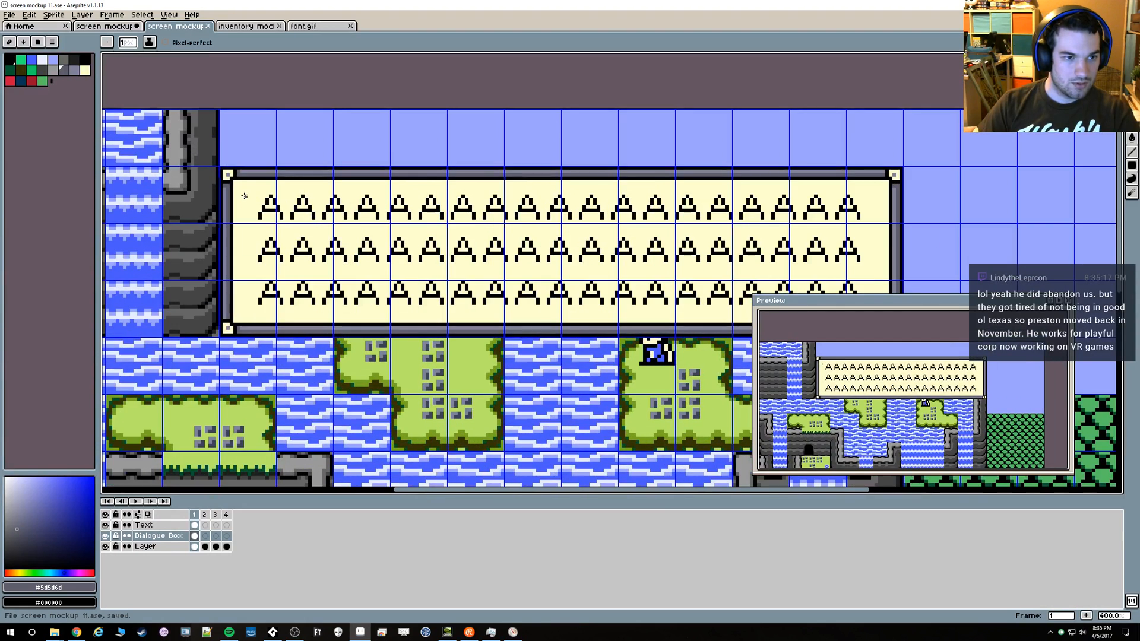
Measure the dialogue box's size and position against the tile grid with a rectangular selection
{"action": "mouse_move", "coordinate": [249, 196]}
{"action": "left_mouse_down"}
{"action": "mouse_move", "coordinate": [186, 173]}
{"action": "mouse_move", "coordinate": [637, 231]}
{"action": "left_mouse_up"}
{"action": "key", "text": "m"}
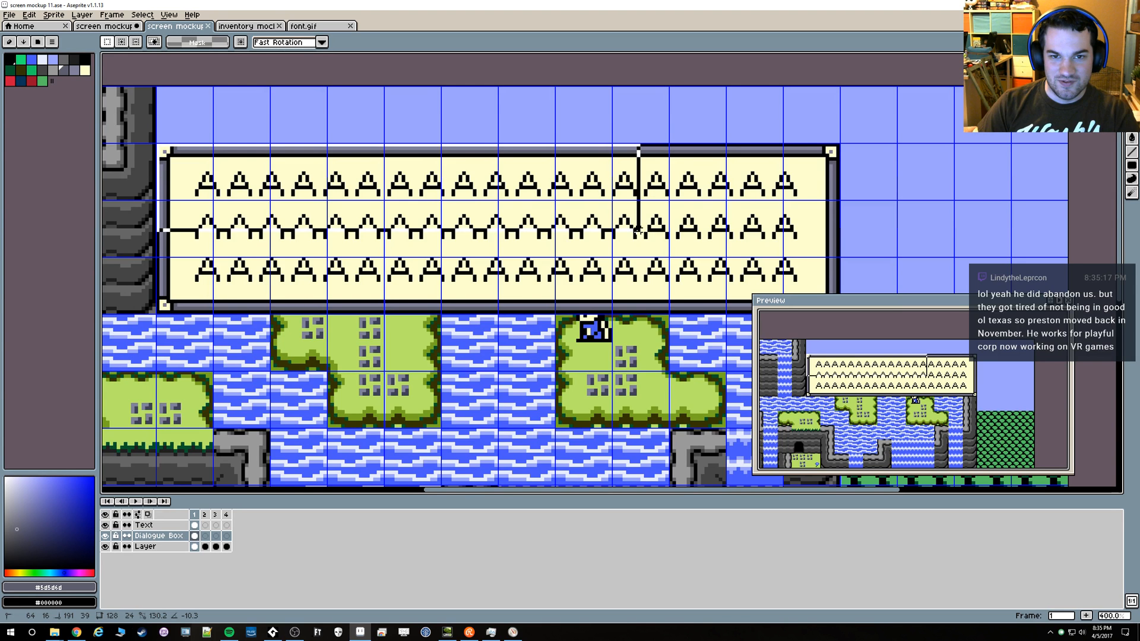
{"action": "scroll", "coordinate": [698, 144], "scroll_direction": "down", "scroll_amount": 2}
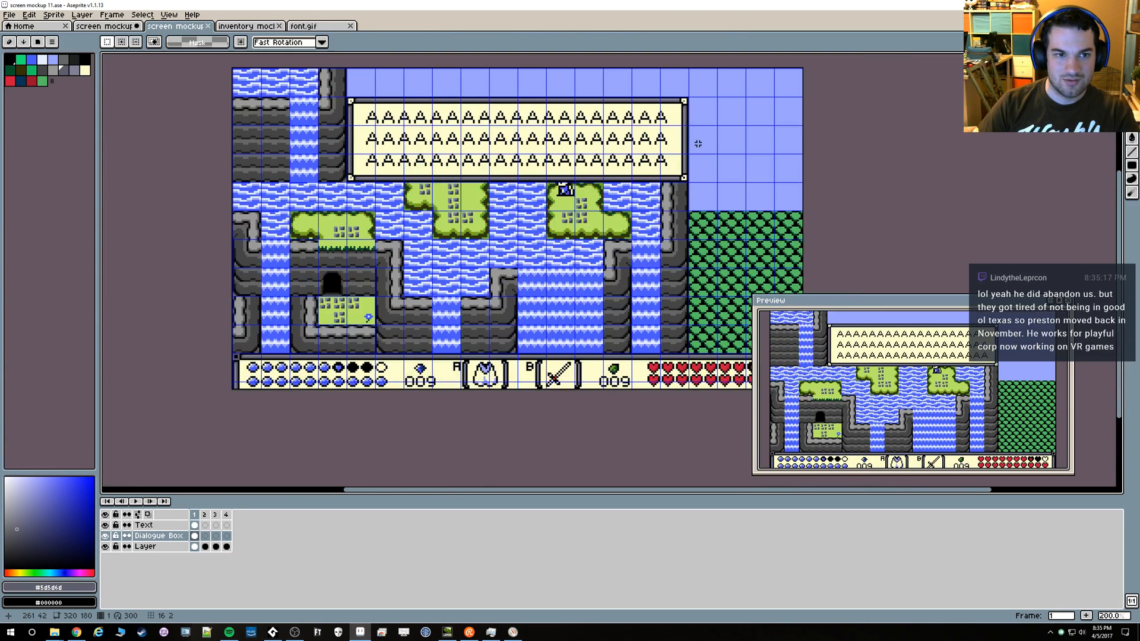
{"action": "scroll", "coordinate": [690, 140], "scroll_direction": "up", "scroll_amount": 4}
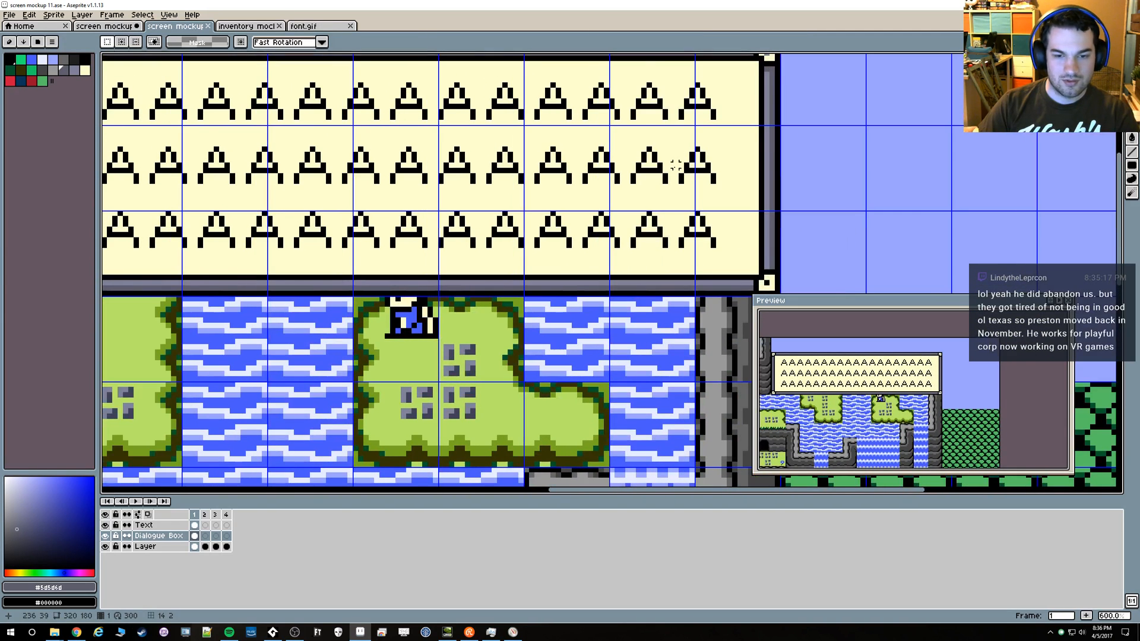
Pick the border's light gray #808098 as the drawing colour and save the mockup
{"action": "key", "text": "i"}
{"action": "mouse_move", "coordinate": [712, 133]}
{"action": "left_mouse_down"}
{"action": "mouse_move", "coordinate": [815, 189]}
{"action": "mouse_move", "coordinate": [714, 60]}
{"action": "left_mouse_up"}
{"action": "left_click", "coordinate": [870, 109]}
{"action": "key", "text": "b"}
{"action": "scroll", "coordinate": [460, 206], "scroll_direction": "down", "scroll_amount": 3}
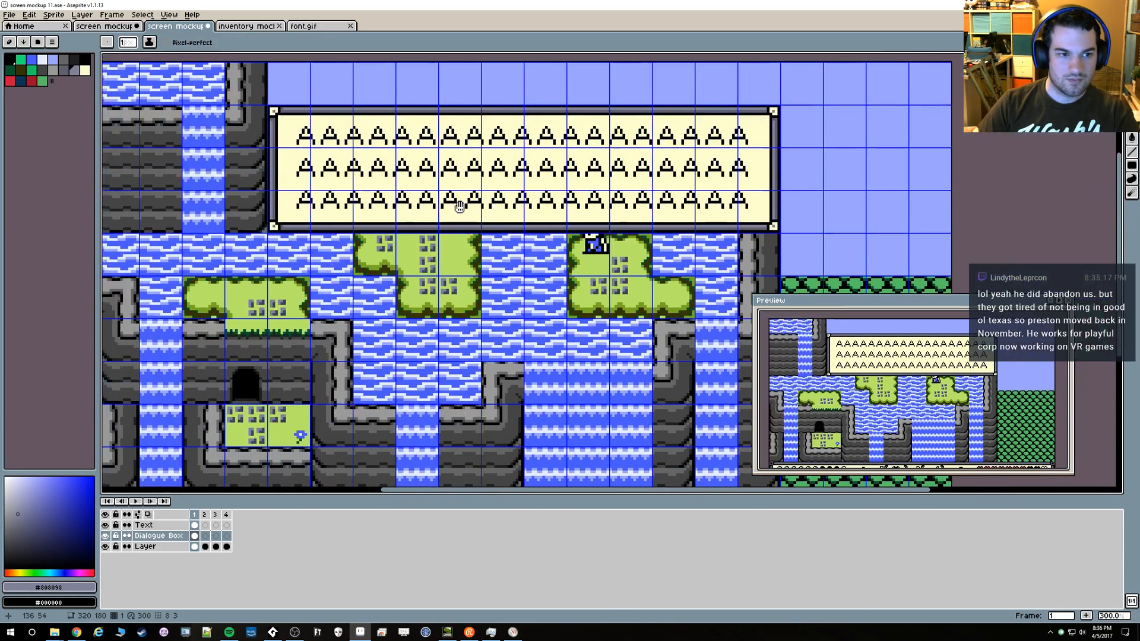
{"action": "key", "text": "ctrl+s"}
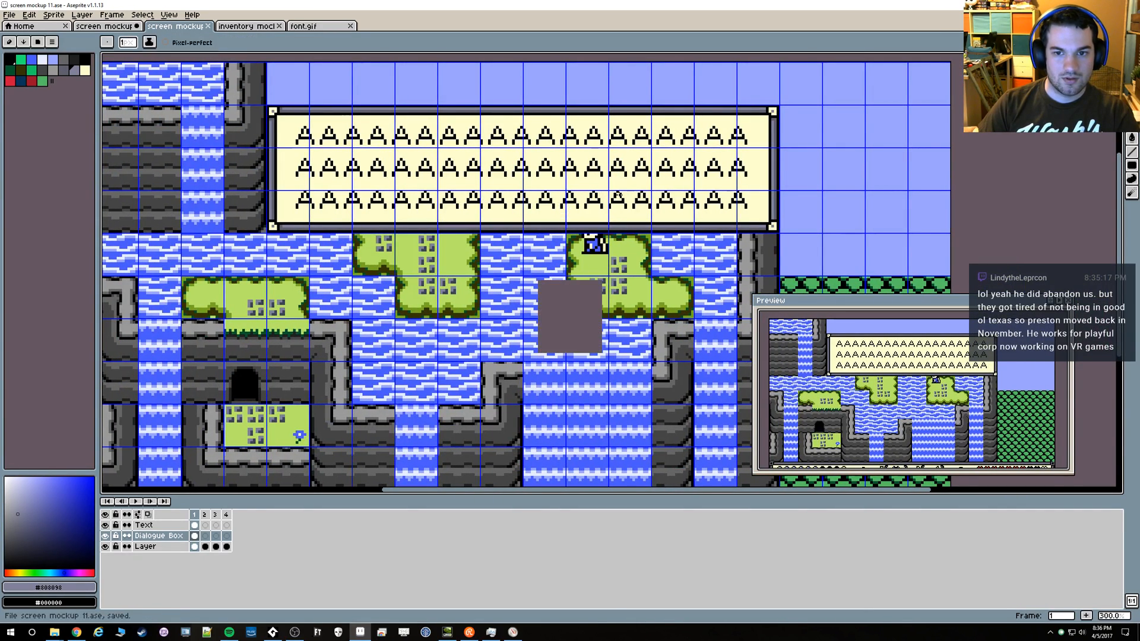
Examine the box's upper-right corner up close and compare frame 1 with the dialogue box to frame 2 without it
{"action": "scroll", "coordinate": [753, 185], "scroll_direction": "up", "scroll_amount": 3}
{"action": "left_click_drag", "start_coordinate": [754, 184], "coordinate": [784, 333]}
{"action": "scroll", "coordinate": [772, 183], "scroll_direction": "up", "scroll_amount": 3}
{"action": "scroll", "coordinate": [816, 206], "scroll_direction": "down", "scroll_amount": 1}
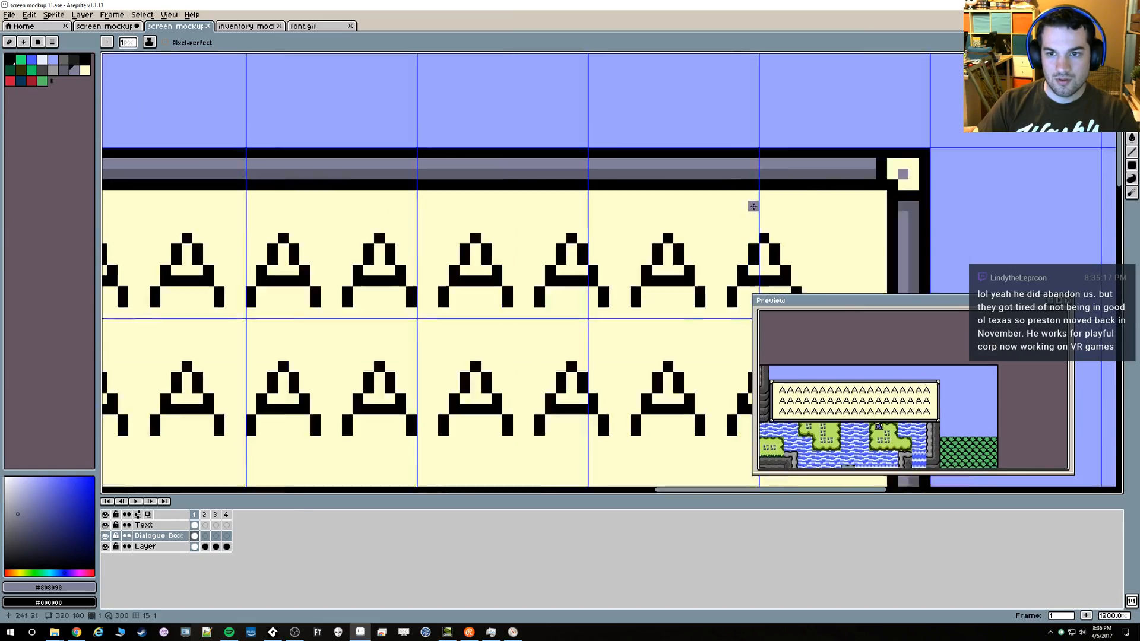
{"action": "scroll", "coordinate": [540, 210], "scroll_direction": "down", "scroll_amount": 7}
{"action": "scroll", "coordinate": [482, 252], "scroll_direction": "up", "scroll_amount": 2}
{"action": "scroll", "coordinate": [801, 222], "scroll_direction": "down", "scroll_amount": 1}
{"action": "key", "text": "Right"}
{"action": "key", "text": "ctrl+s"}
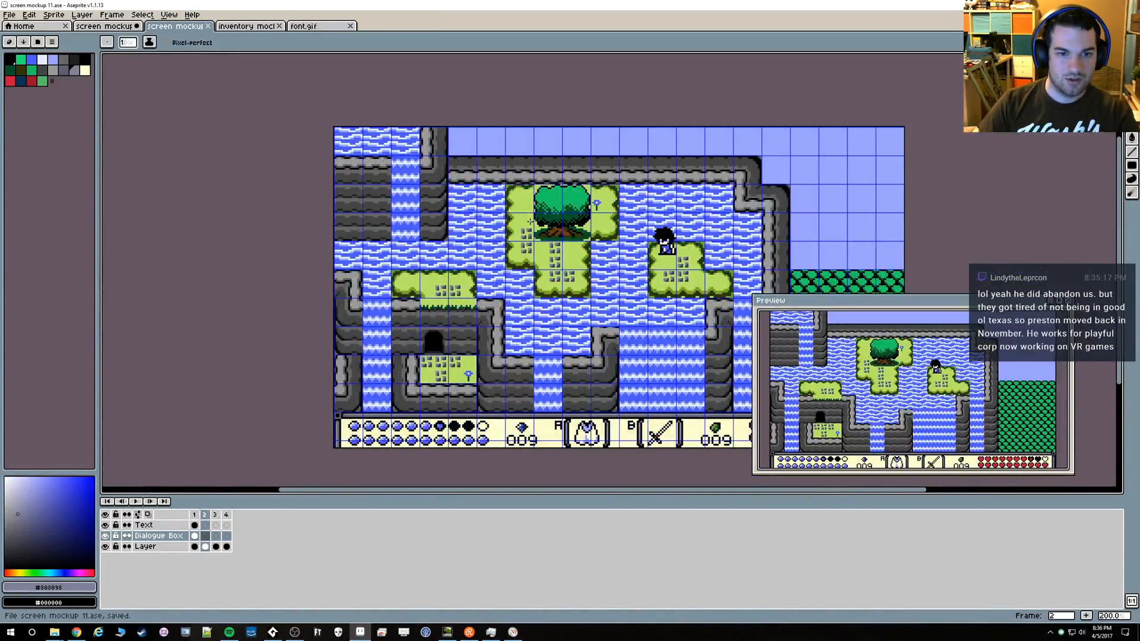
{"action": "key", "text": "Left"}
{"action": "key", "text": "Right"}
{"action": "key", "text": "Left"}
{"action": "key", "text": "Right"}
{"action": "key", "text": "Left"}
{"action": "key", "text": "b"}
{"action": "scroll", "coordinate": [532, 232], "scroll_direction": "up", "scroll_amount": 2}
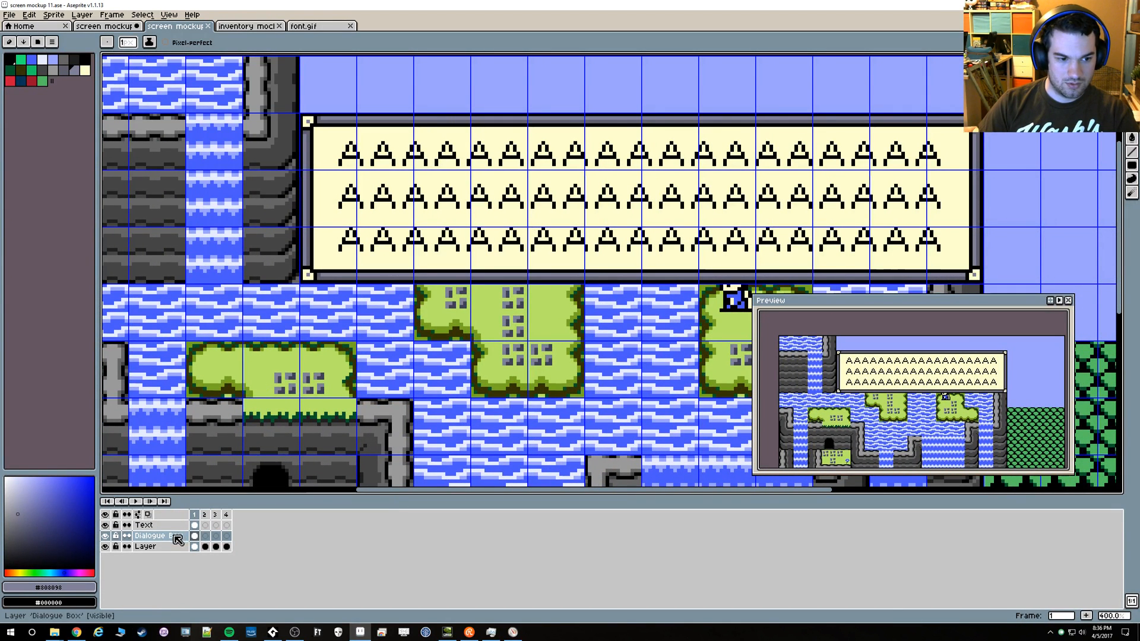
Copy the whole bordered dialogue box from the Dialogue Box layer and paste it into a new 192 × 48 sprite
{"action": "key", "text": "m"}
{"action": "mouse_move", "coordinate": [306, 118]}
{"action": "left_mouse_down"}
{"action": "mouse_move", "coordinate": [594, 279]}
{"action": "mouse_move", "coordinate": [922, 280]}
{"action": "left_mouse_up"}
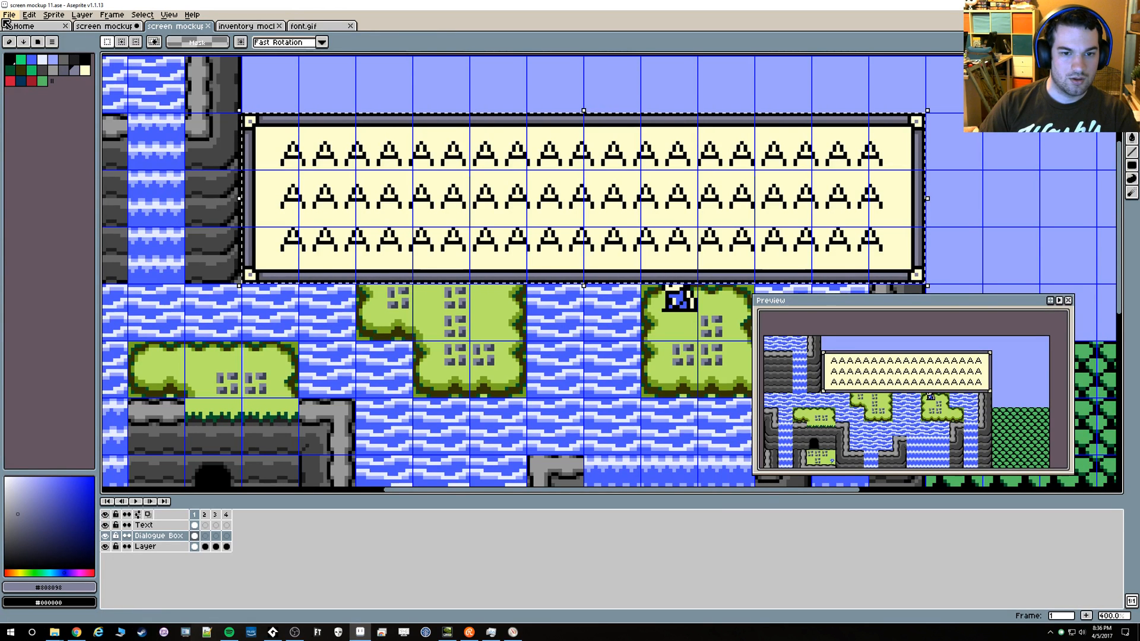
{"action": "key", "text": "ctrl+n"}
{"action": "key", "text": "Return"}
{"action": "key", "text": "ctrl+v"}
{"action": "scroll", "coordinate": [483, 222], "scroll_direction": "up", "scroll_amount": 2}
{"action": "left_click_drag", "start_coordinate": [474, 210], "coordinate": [312, 102]}
{"action": "key", "text": "ctrl+d"}
{"action": "left_click_drag", "start_coordinate": [546, 344], "coordinate": [494, 308]}
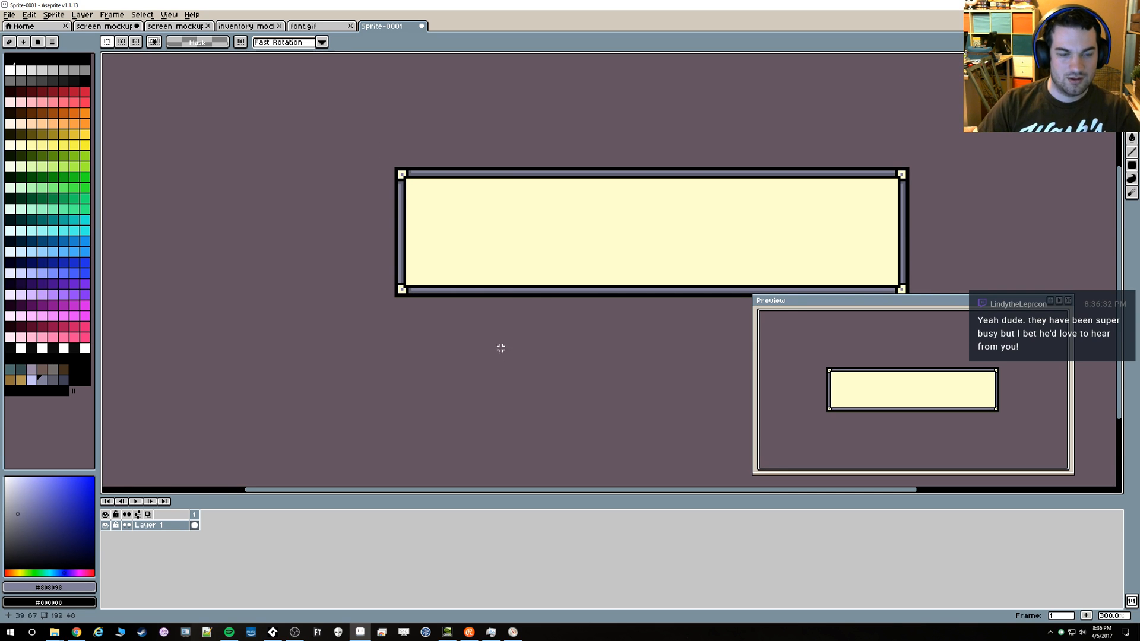
Save the new sprite in the GUI folder as dialogue-box
{"action": "scroll", "coordinate": [469, 314], "scroll_direction": "up", "scroll_amount": 5}
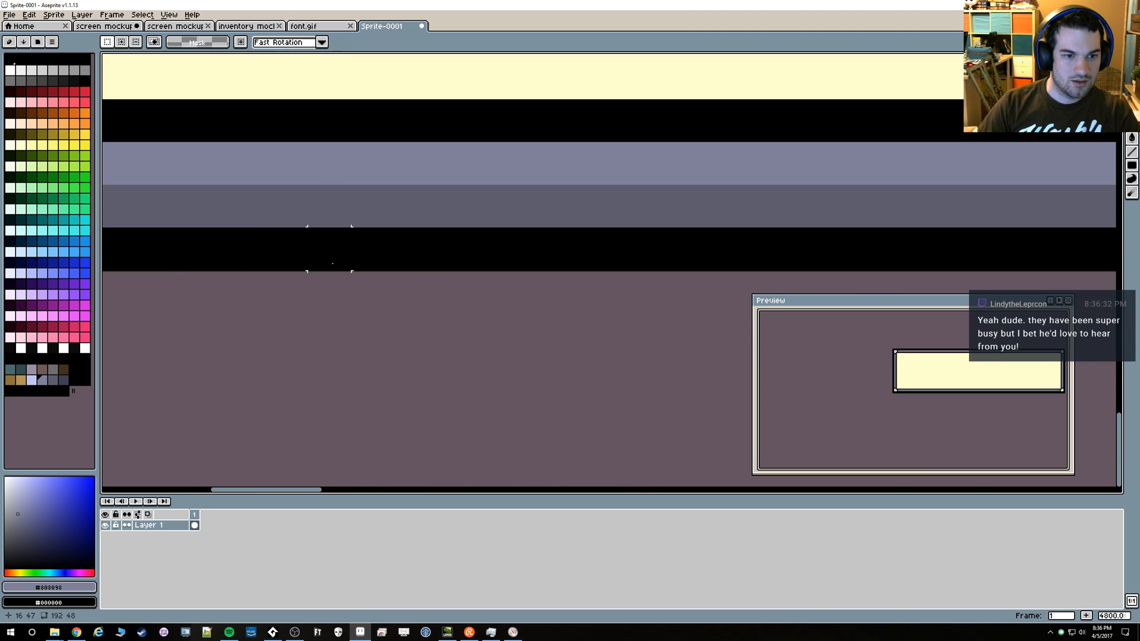
{"action": "scroll", "coordinate": [446, 277], "scroll_direction": "down", "scroll_amount": 12}
{"action": "scroll", "coordinate": [446, 277], "scroll_direction": "up", "scroll_amount": 8}
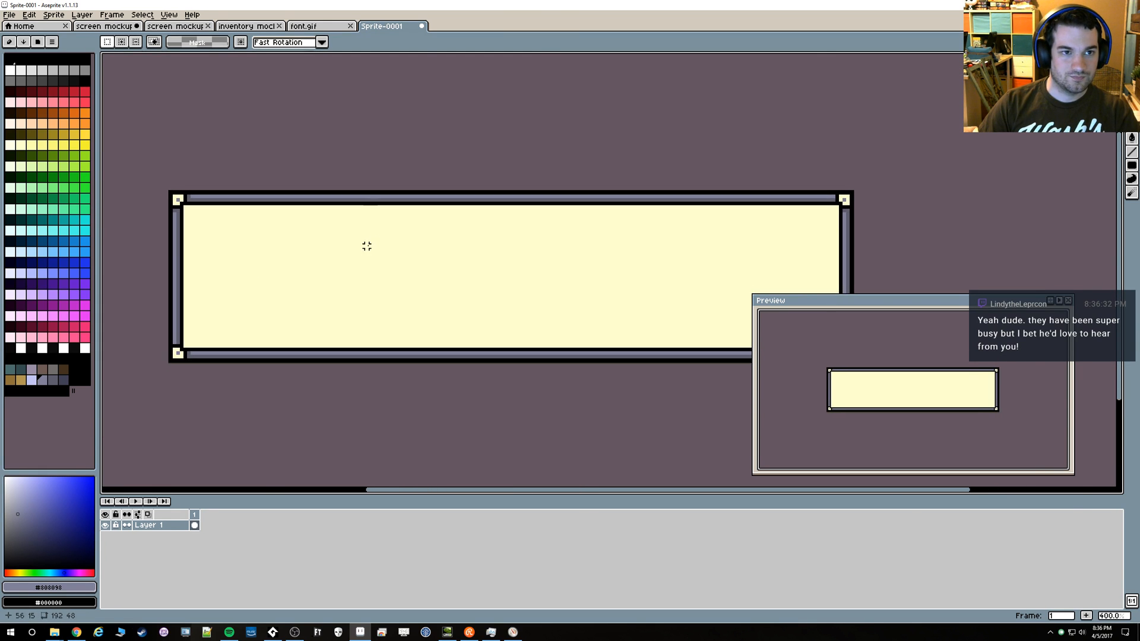
{"action": "key", "text": "ctrl+s"}
{"action": "double_click", "coordinate": [91, 134]}
{"action": "left_click", "coordinate": [157, 560]}
{"action": "key", "text": "ctrl+a"}
{"action": "type", "text": "dialogue-box"}
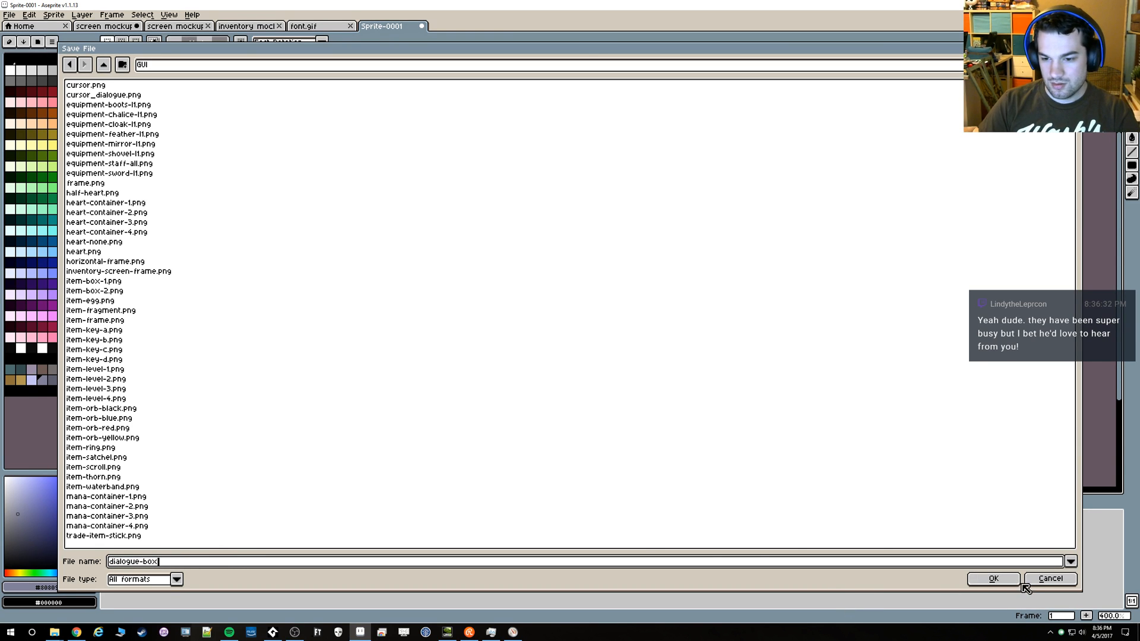
{"action": "left_click", "coordinate": [1002, 584]}
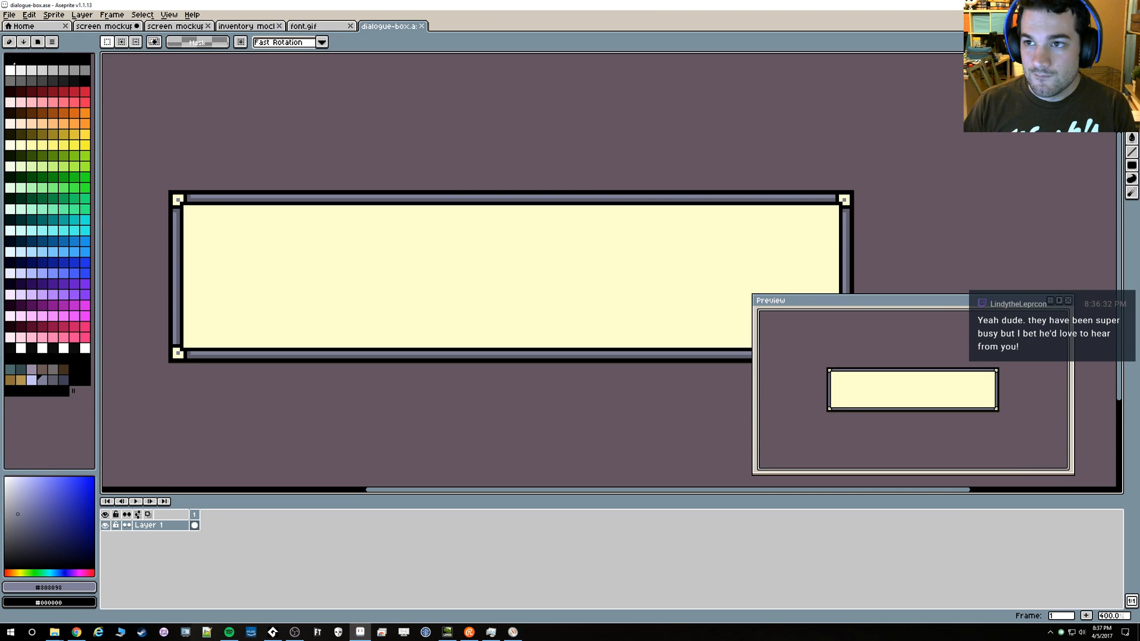
Switch to GameMaker Studio 2 and create a new sprite in the group holding the heart, magic and inventory sprites
{"action": "left_click", "coordinate": [1089, 5]}
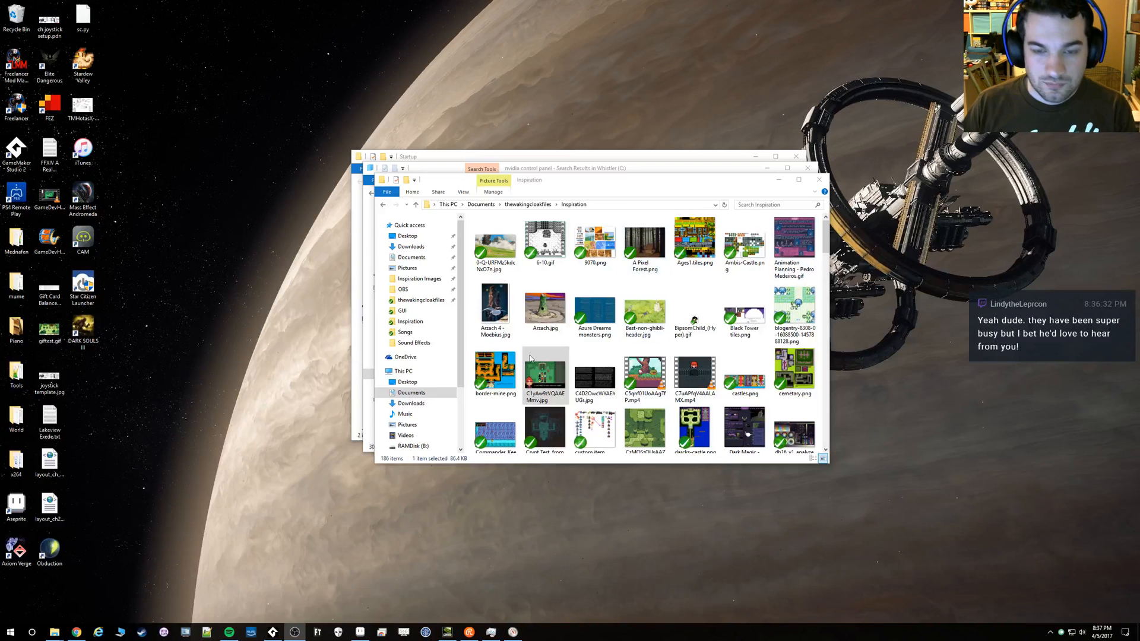
{"action": "left_click", "coordinate": [273, 632]}
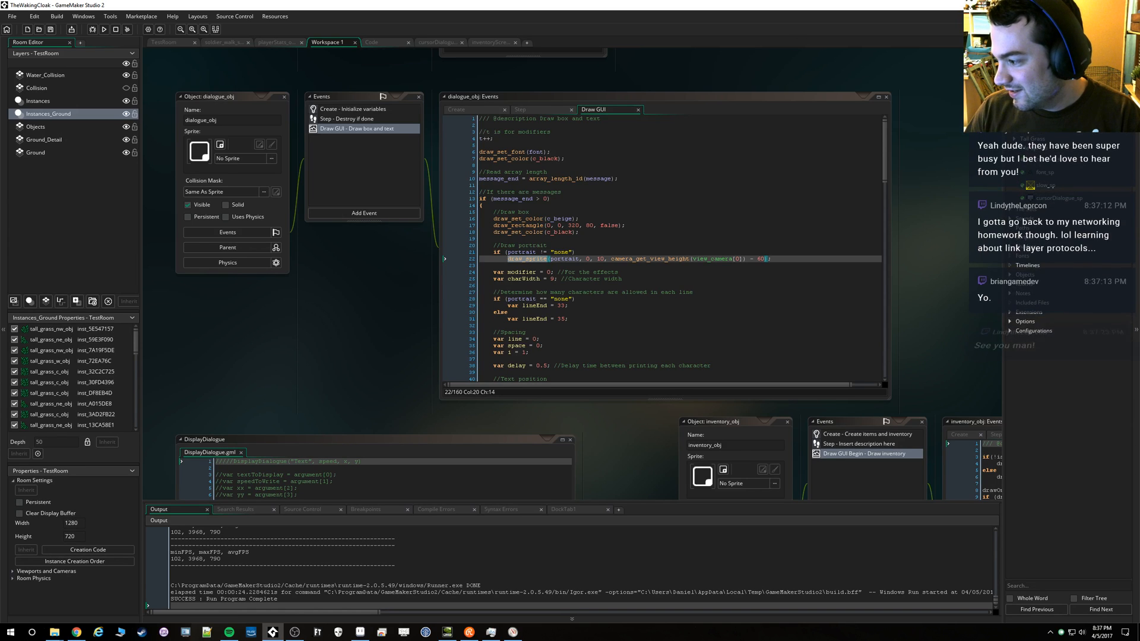
{"action": "right_click", "coordinate": [1031, 121]}
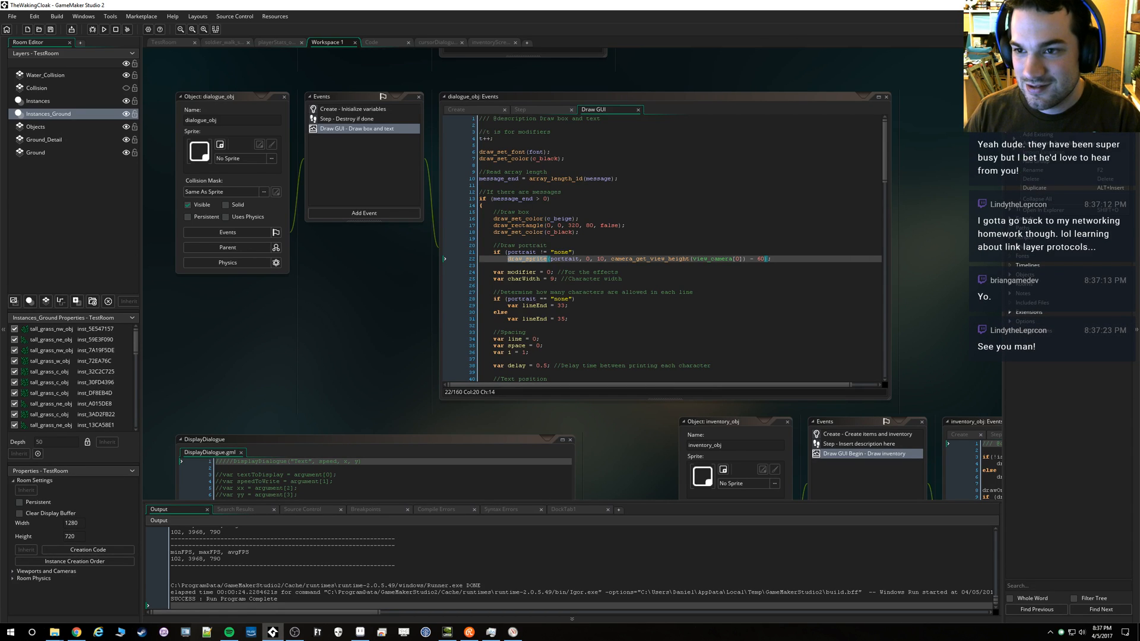
{"action": "left_click", "coordinate": [1013, 111]}
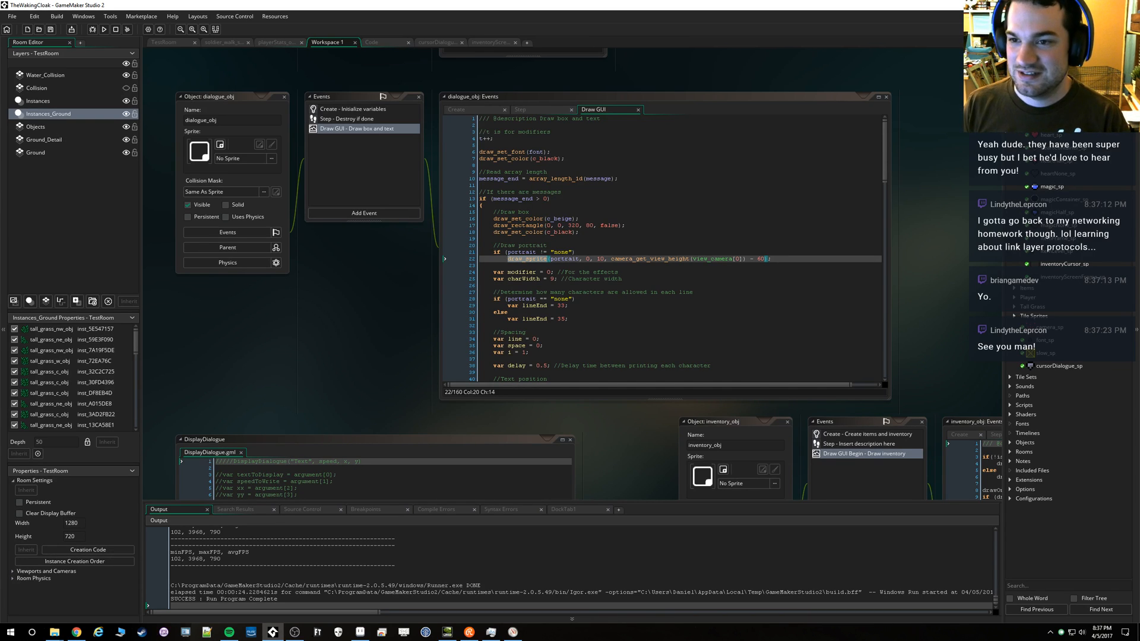
{"action": "right_click", "coordinate": [1027, 120]}
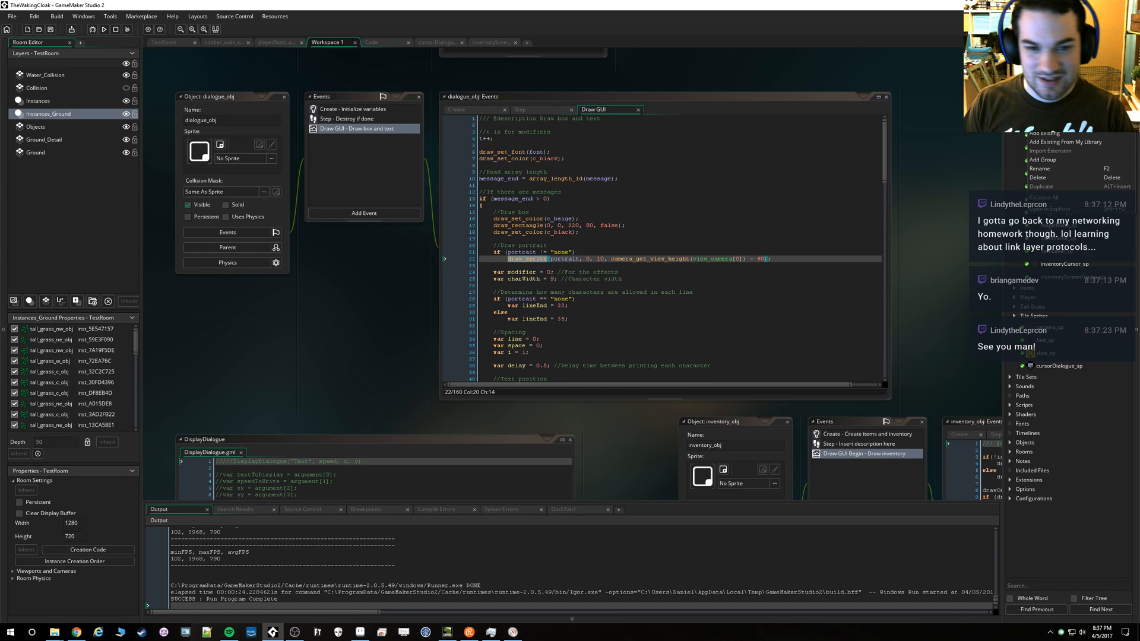
{"action": "left_click", "coordinate": [1044, 124]}
Name the new sprite dialogueBox_sp and save the project
{"action": "left_click_drag", "start_coordinate": [221, 171], "coordinate": [177, 181]}
{"action": "type", "text": "dialogueBox_sp"}
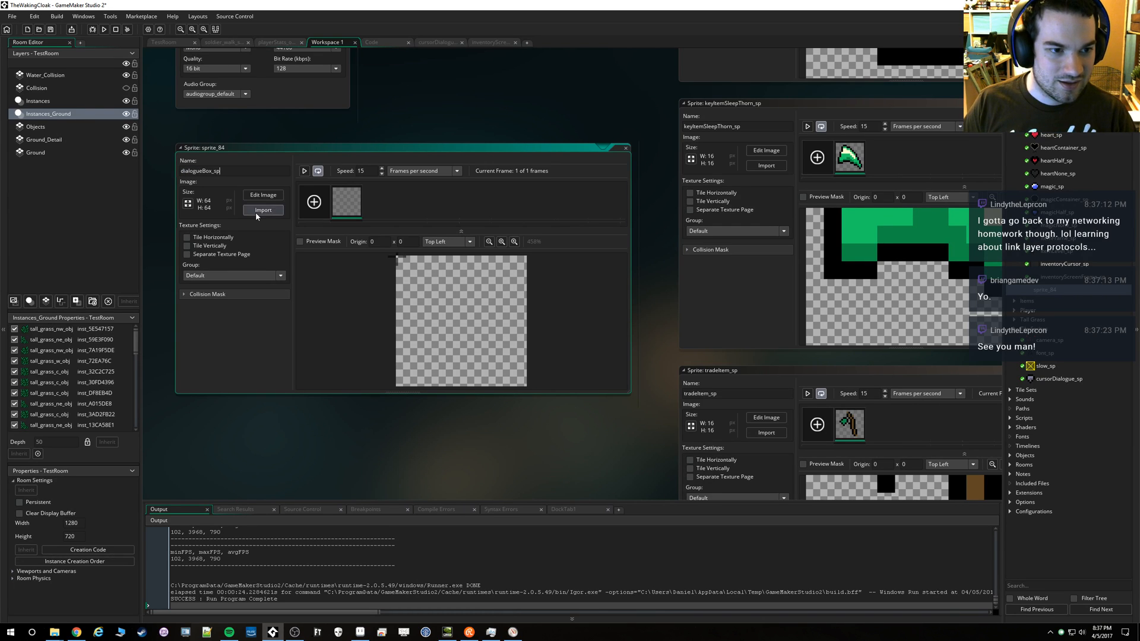
{"action": "key", "text": "Return"}
{"action": "key", "text": "ctrl+s"}
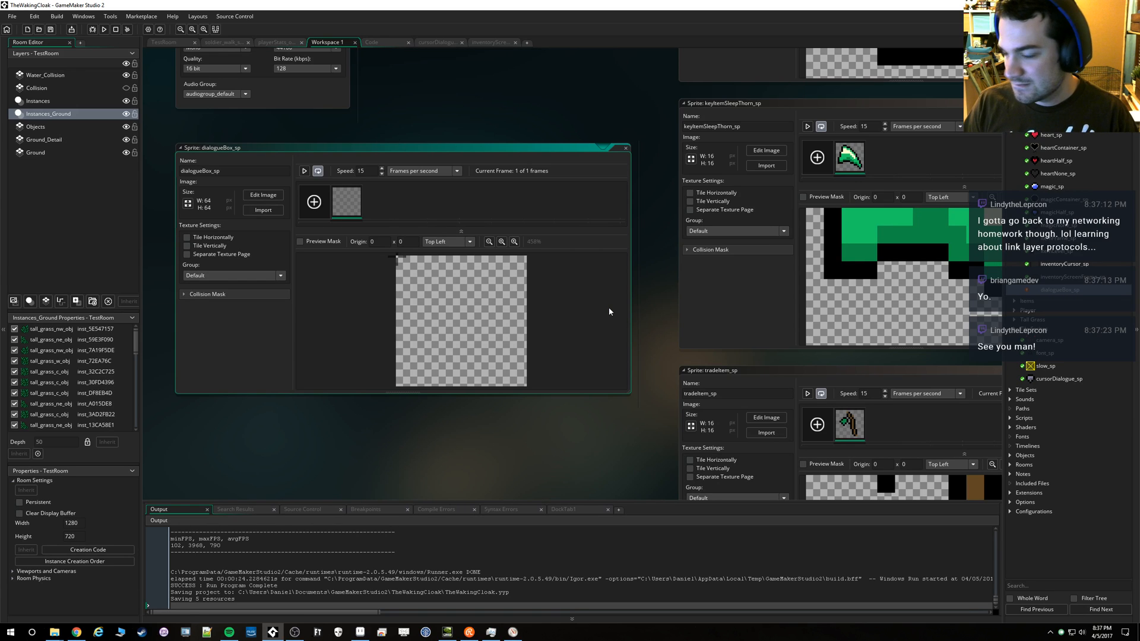
Start importing an image into dialogueBox_sp and browse the Sprites > GUI folder of thewakingcloakfiles for the dialogue box file
{"action": "left_click", "coordinate": [264, 208]}
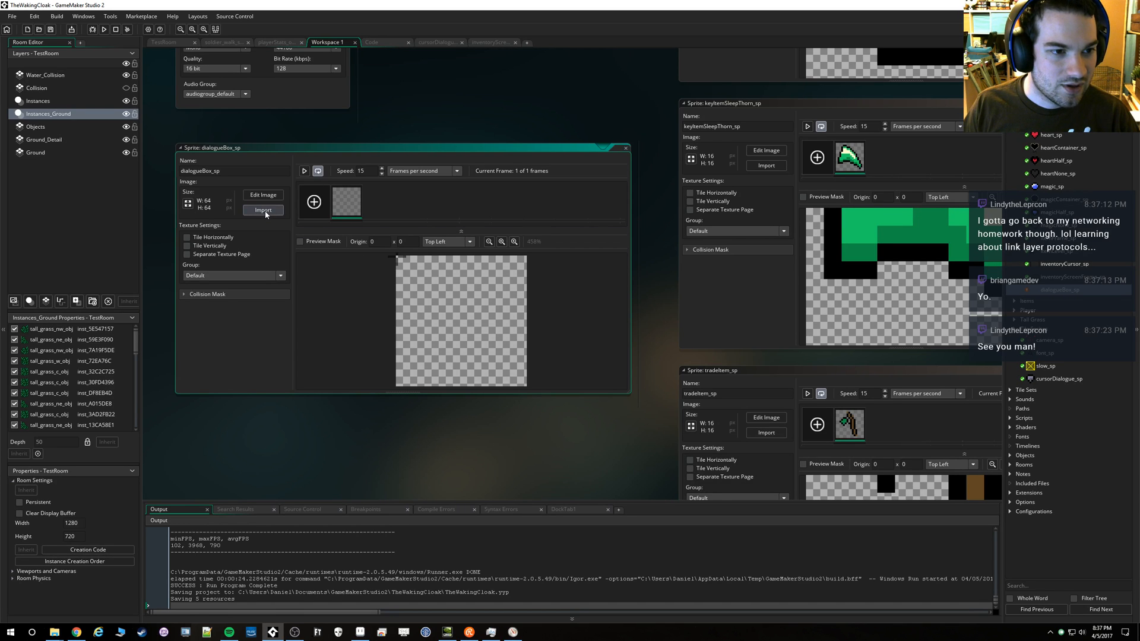
{"action": "left_click", "coordinate": [868, 65]}
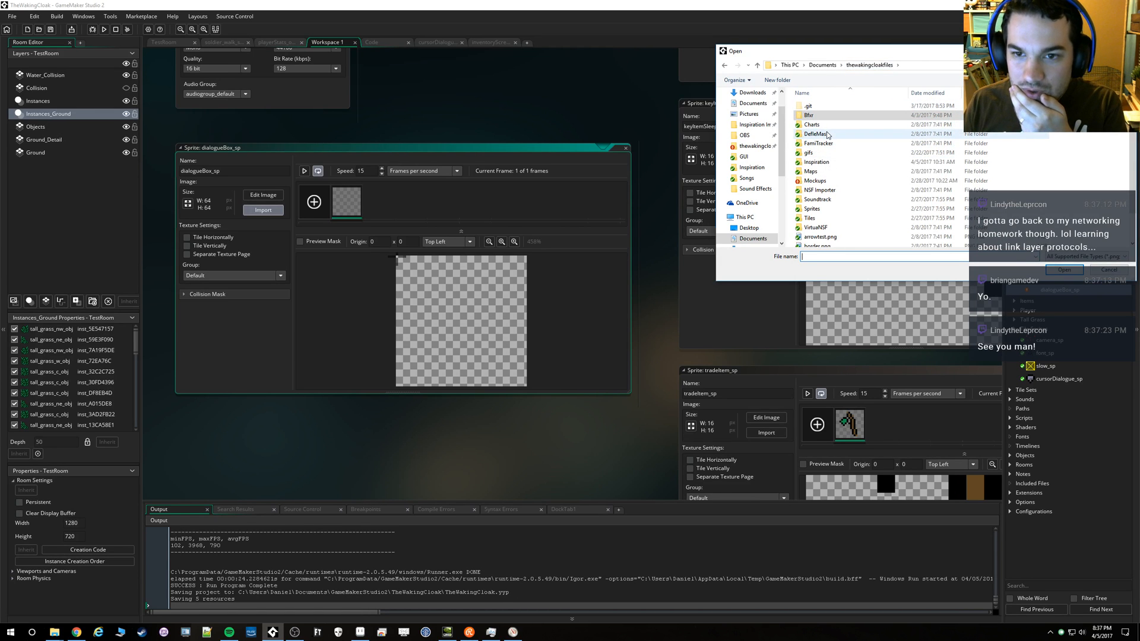
{"action": "double_click", "coordinate": [812, 208]}
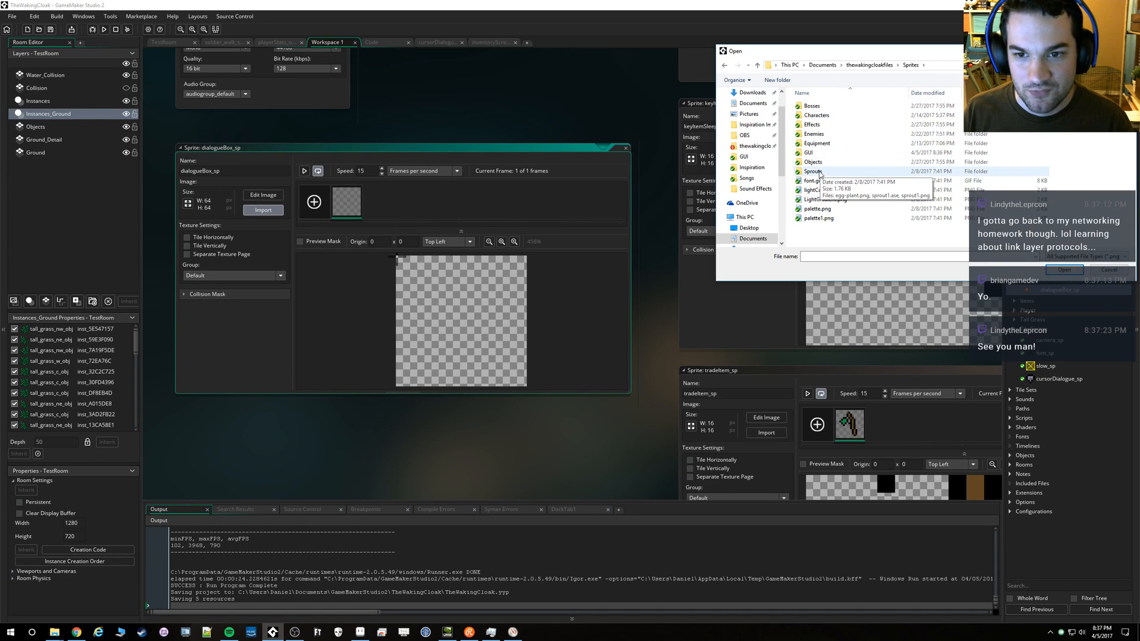
{"action": "double_click", "coordinate": [816, 152]}
{"action": "scroll", "coordinate": [975, 211], "scroll_direction": "down", "scroll_amount": 5}
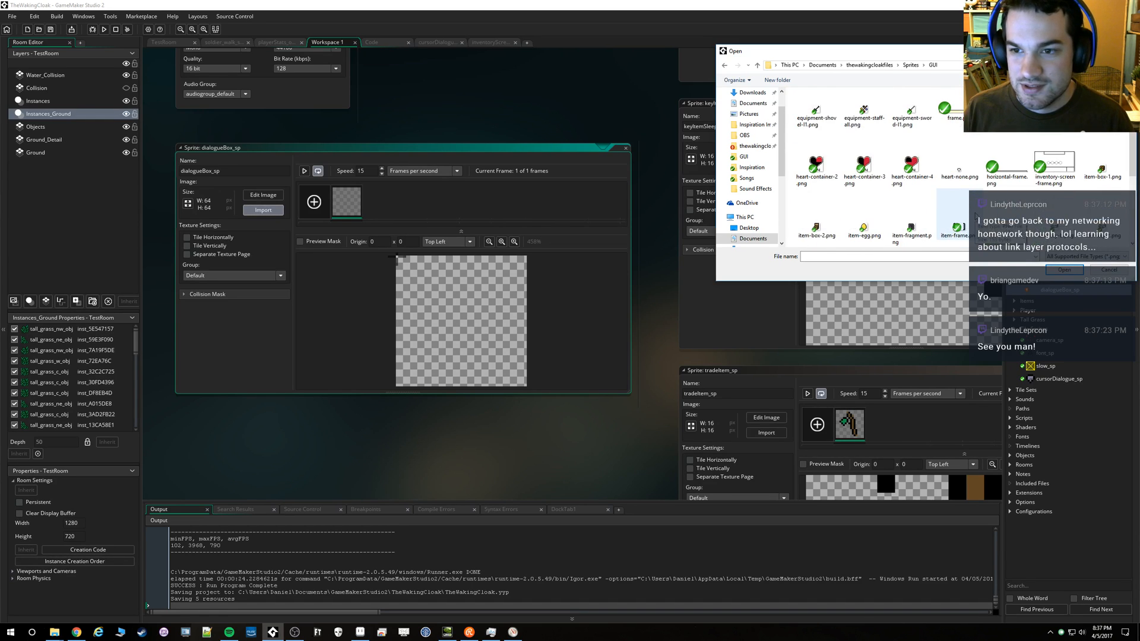
{"action": "scroll", "coordinate": [976, 210], "scroll_direction": "up", "scroll_amount": 3}
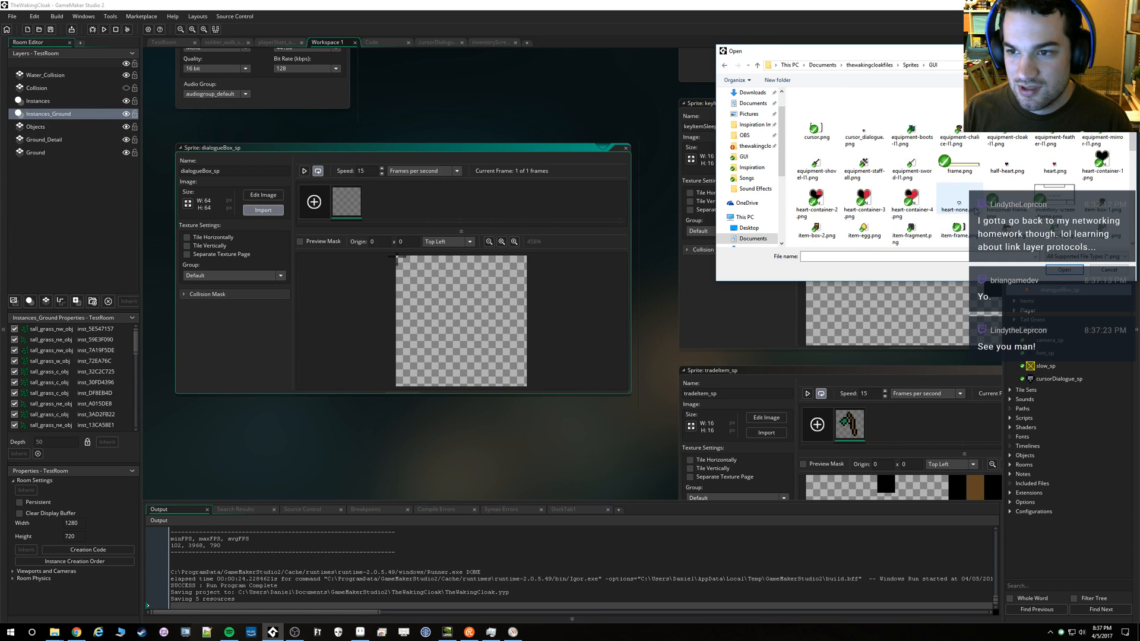
{"action": "left_click_drag", "start_coordinate": [985, 52], "coordinate": [854, 61]}
{"action": "mouse_move", "coordinate": [1001, 127]}
{"action": "left_mouse_down"}
{"action": "mouse_move", "coordinate": [1003, 189]}
{"action": "mouse_move", "coordinate": [1004, 130]}
{"action": "left_mouse_up"}
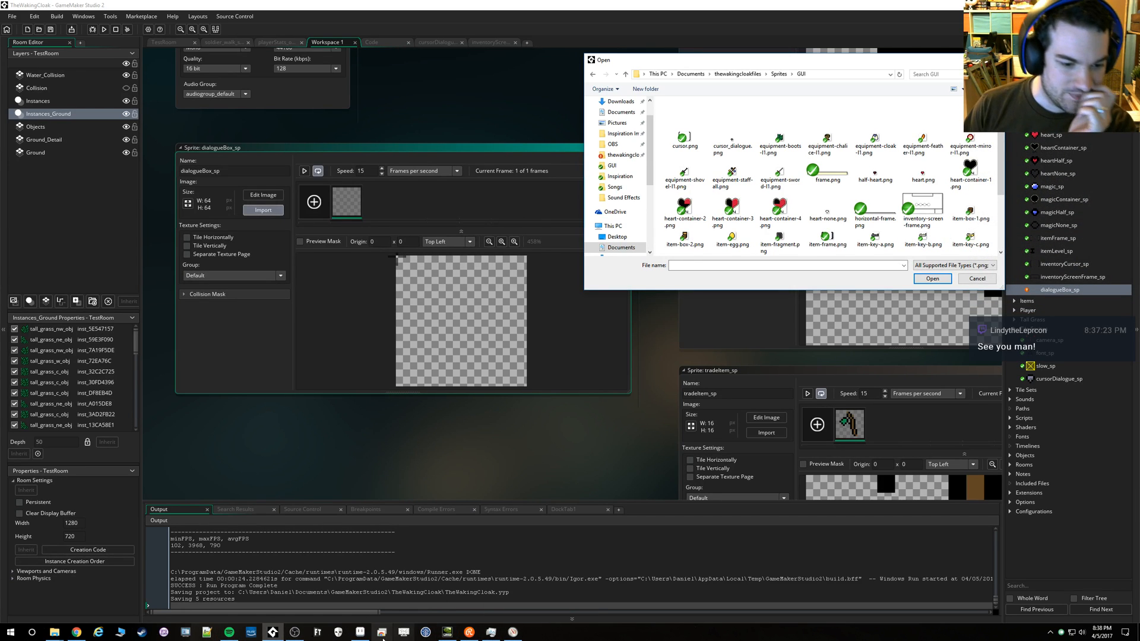
Switch to Aseprite and save the dialogue box in the GUI folder as dialogue-box.png
{"action": "left_click", "coordinate": [360, 631]}
{"action": "left_click", "coordinate": [16, 17]}
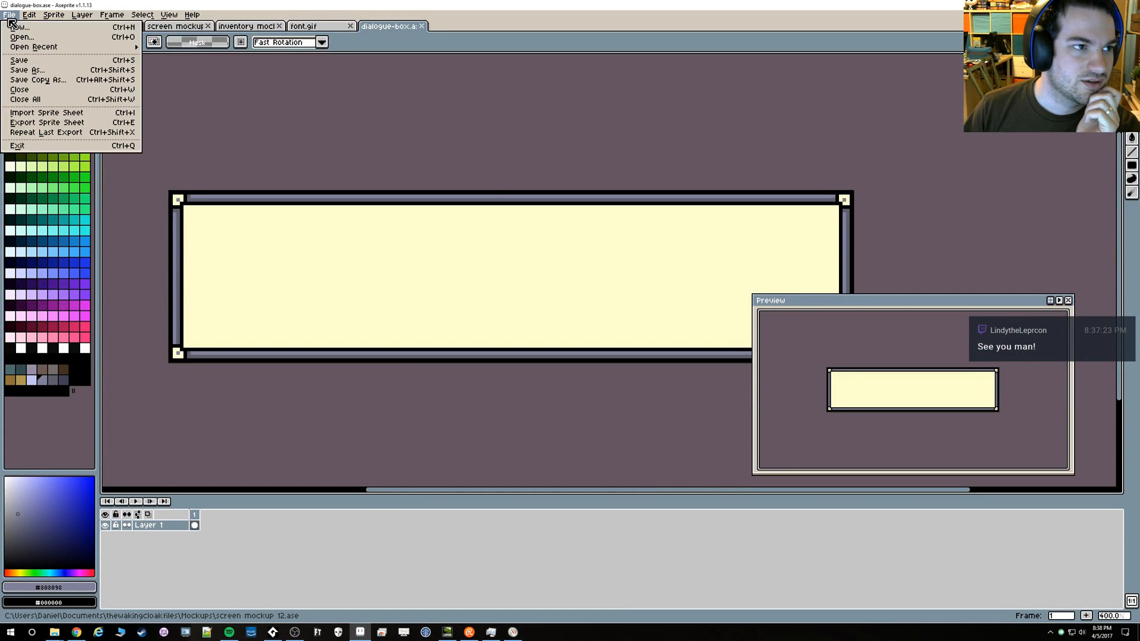
{"action": "left_click", "coordinate": [51, 71]}
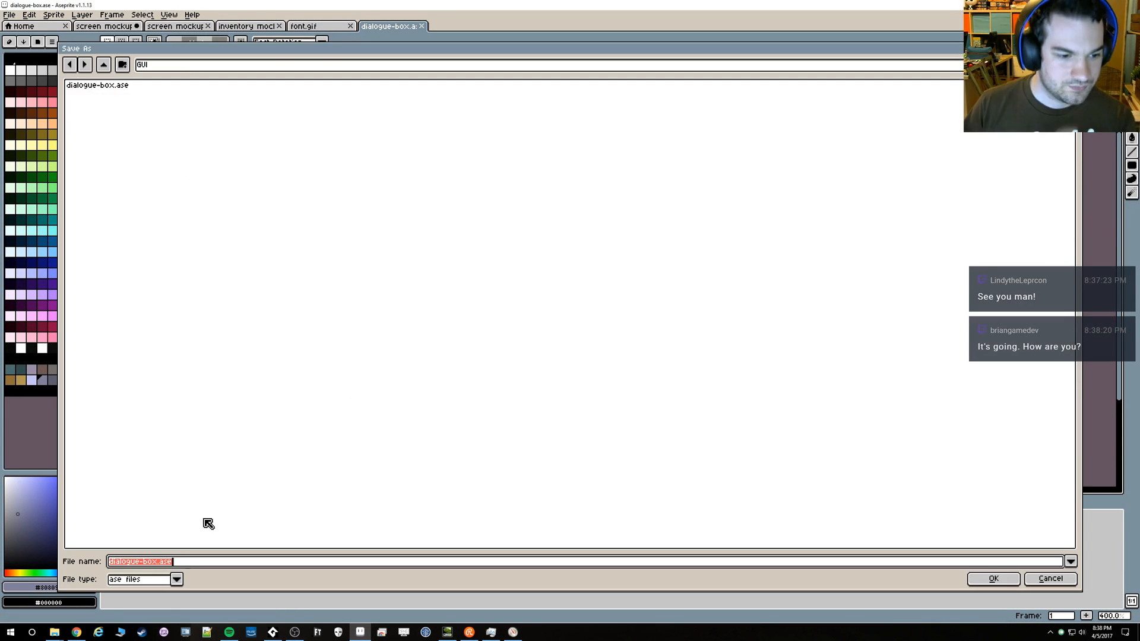
{"action": "left_click", "coordinate": [198, 562]}
{"action": "key", "text": "BackSpace"}
{"action": "key", "text": "BackSpace"}
{"action": "key", "text": "BackSpace"}
{"action": "type", "text": "png"}
{"action": "key", "text": "Return"}
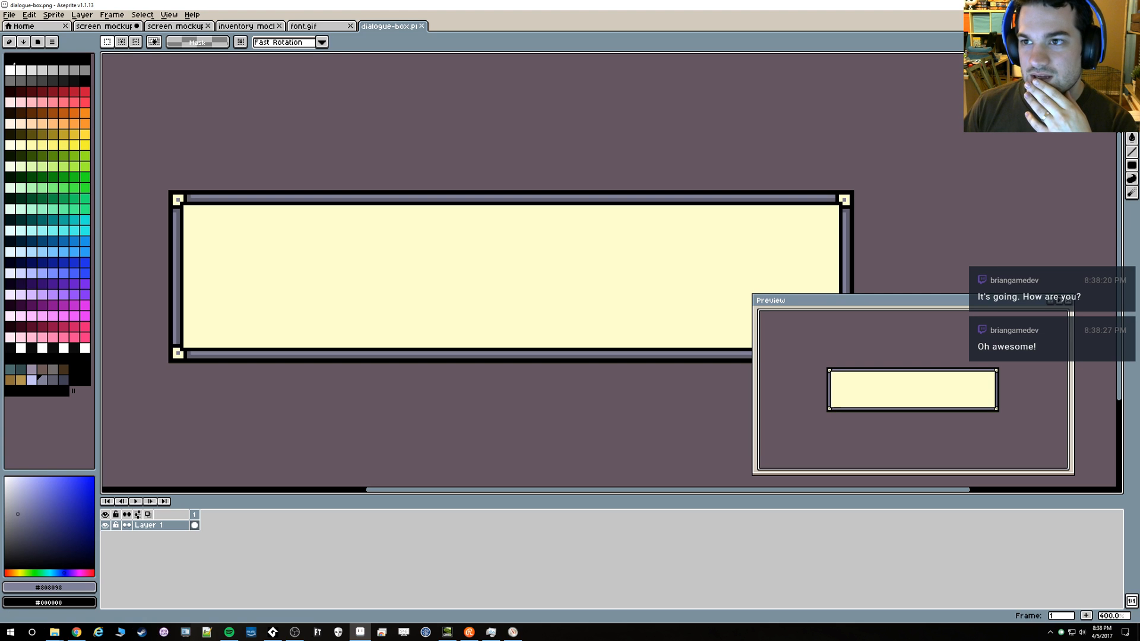
Return to GameMaker Studio 2 and import dialogue-box.png into dialogueBox_sp
{"action": "key", "text": "alt+Tab"}
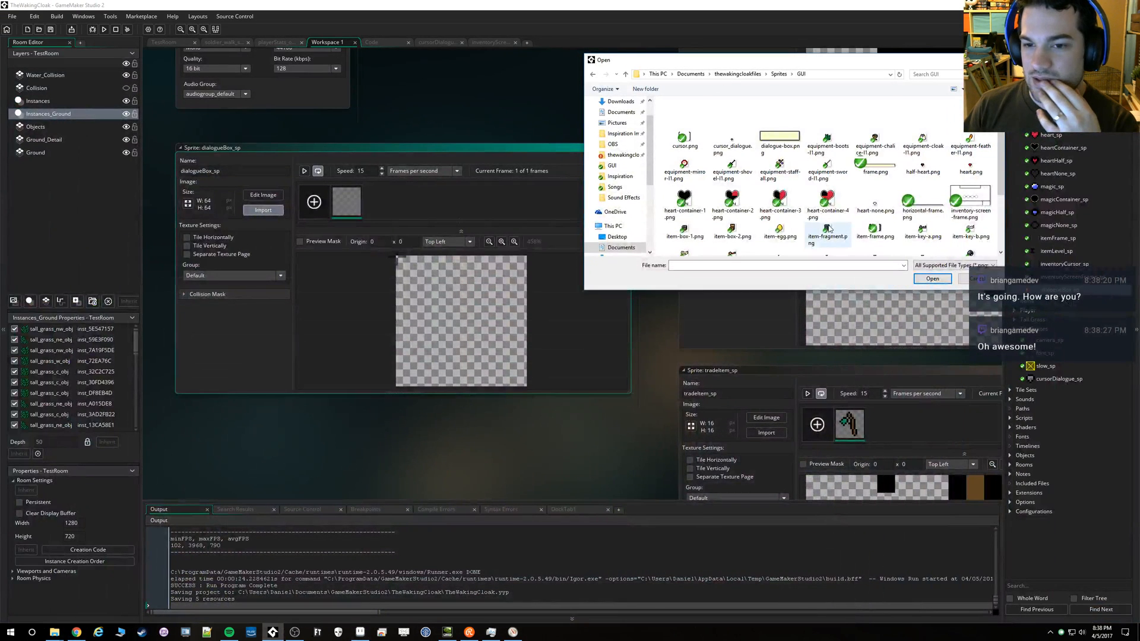
{"action": "double_click", "coordinate": [793, 143]}
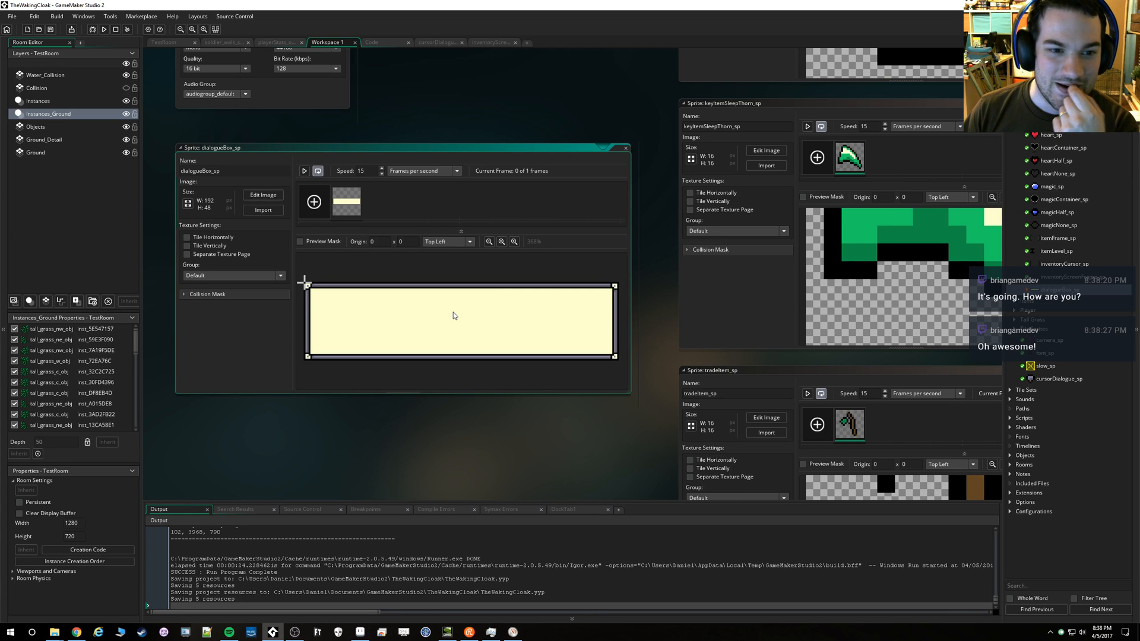
{"action": "left_click_drag", "start_coordinate": [488, 466], "coordinate": [545, 440]}
{"action": "left_click_drag", "start_coordinate": [615, 489], "coordinate": [617, 449]}
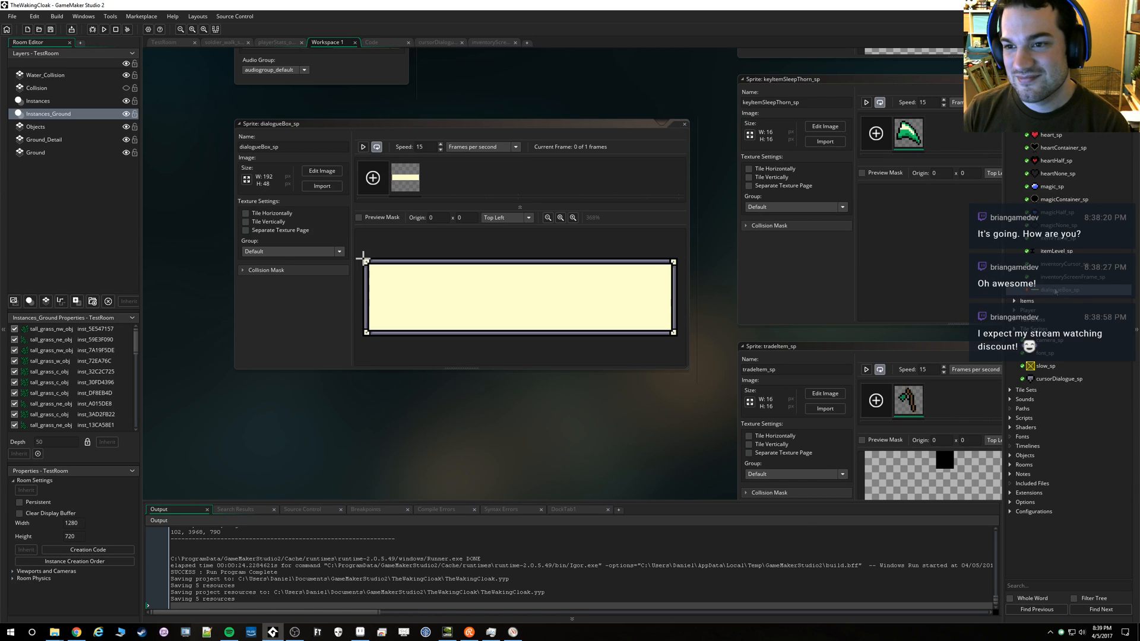
Move dialogueBox_sp up above the heart sprites in its resource group and save the project
{"action": "left_click", "coordinate": [1055, 290]}
{"action": "left_click_drag", "start_coordinate": [1055, 291], "coordinate": [1056, 118]}
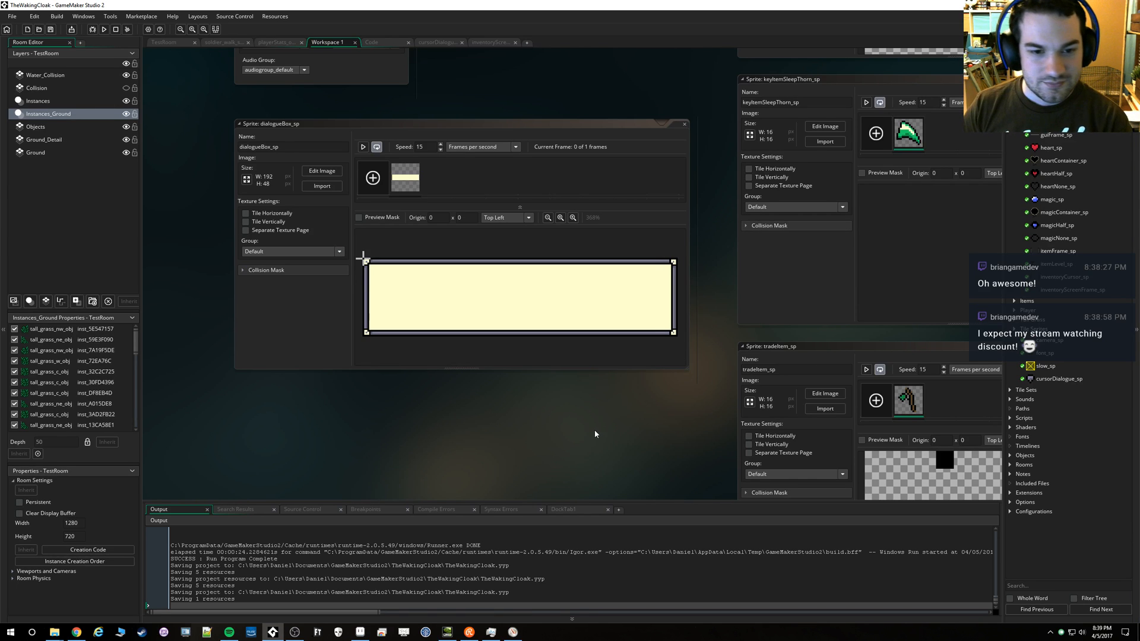
Open dialogue_obj's Draw GUI code and comment out the draw_rectangle line that draws the box
{"action": "left_click_drag", "start_coordinate": [627, 420], "coordinate": [642, 383]}
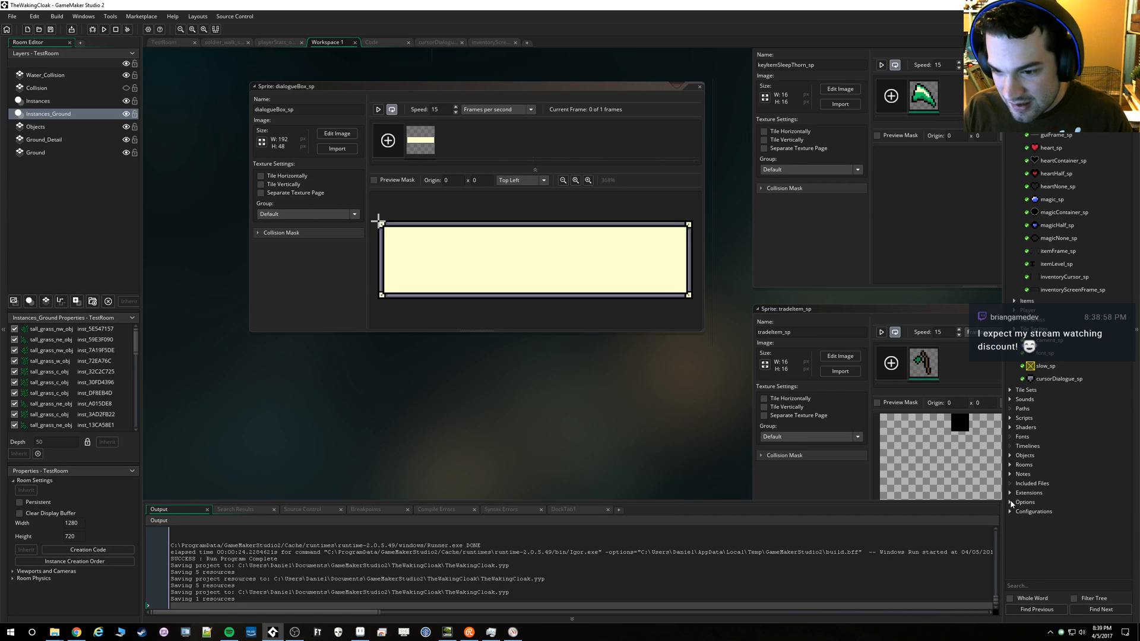
{"action": "left_click", "coordinate": [1010, 455]}
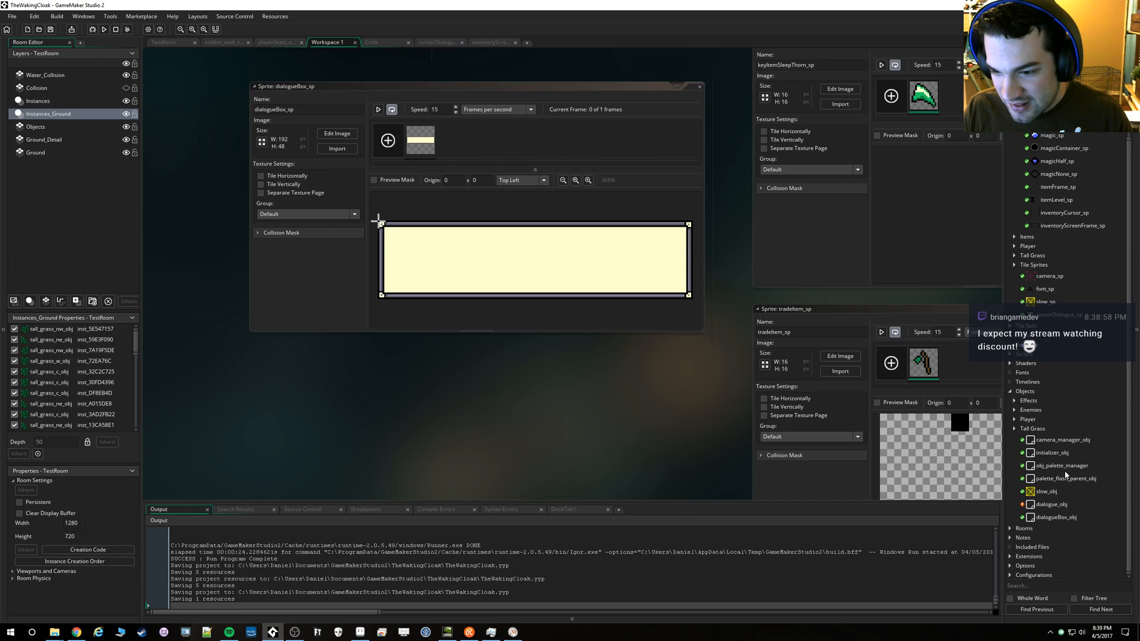
{"action": "double_click", "coordinate": [1046, 505]}
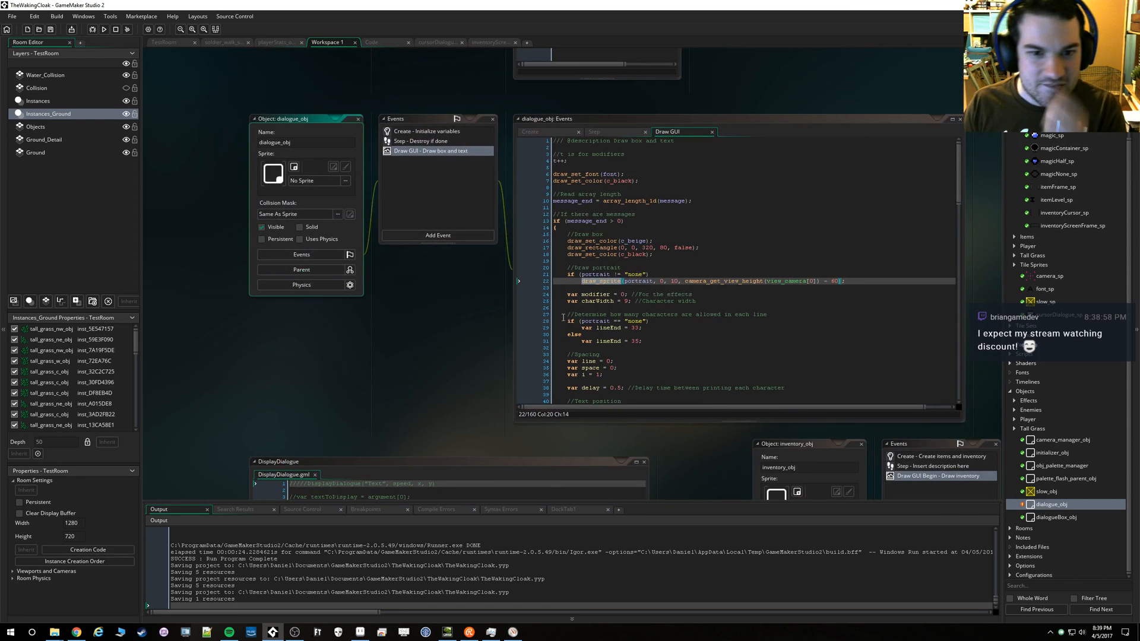
{"action": "left_click", "coordinate": [716, 249]}
{"action": "key", "text": "ctrl+k"}
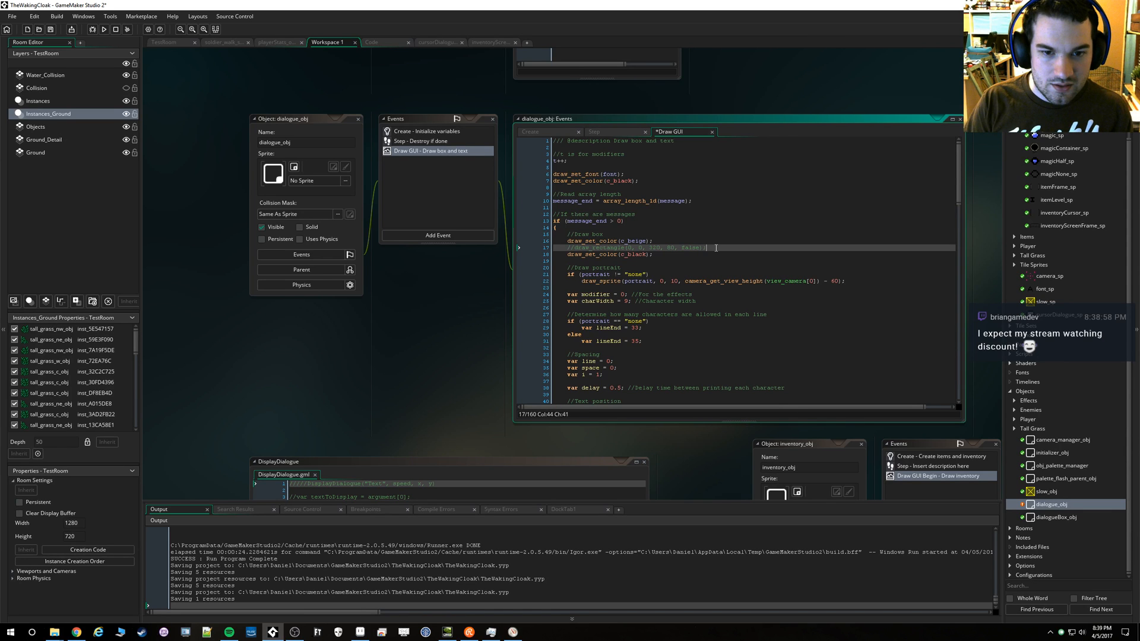
Below the commented-out rectangle line, add draw_sprite(dialogueBox_sp, 0, 0, 0);
{"action": "key", "text": "Return"}
{"action": "type", "text": "draw_sprite"}
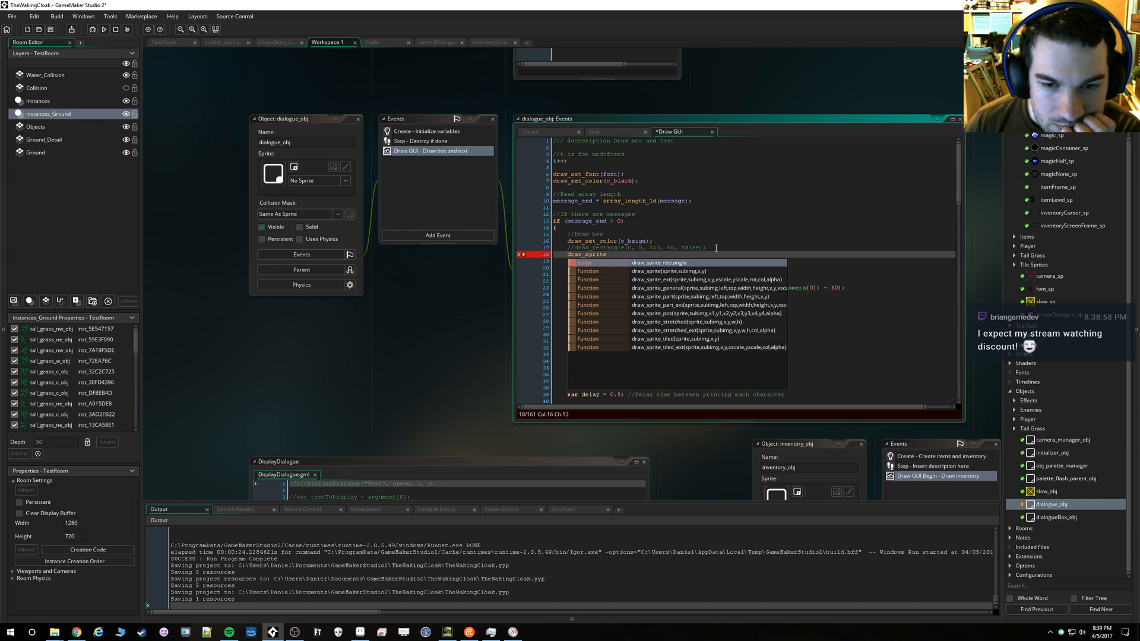
{"action": "key", "text": "Down"}
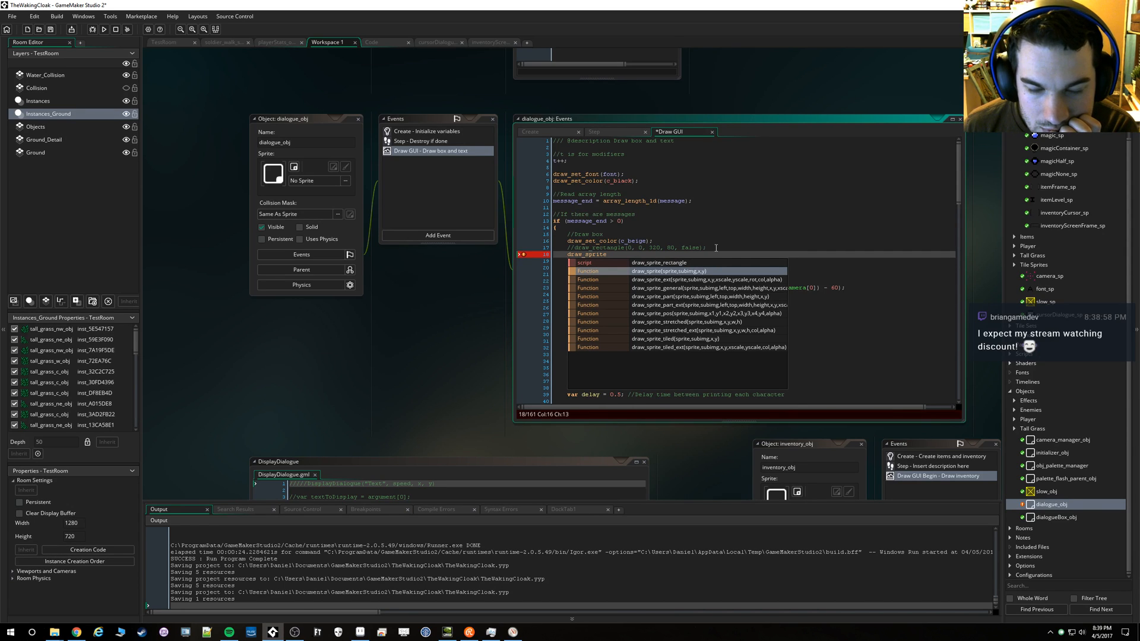
{"action": "key", "text": "Return"}
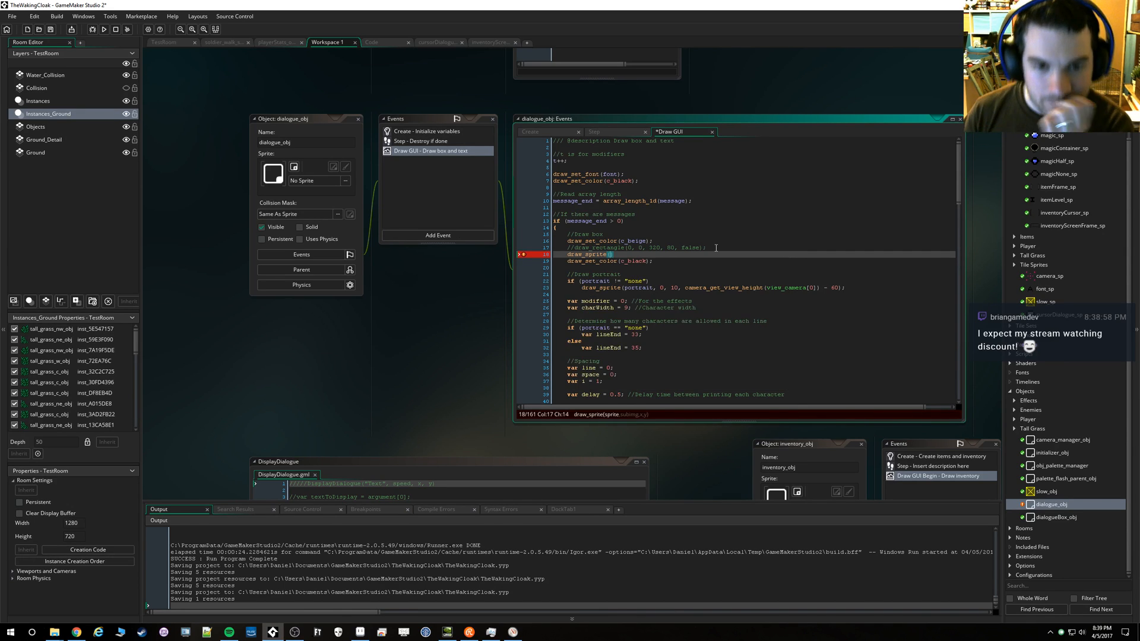
{"action": "type", "text": "dialogue_"}
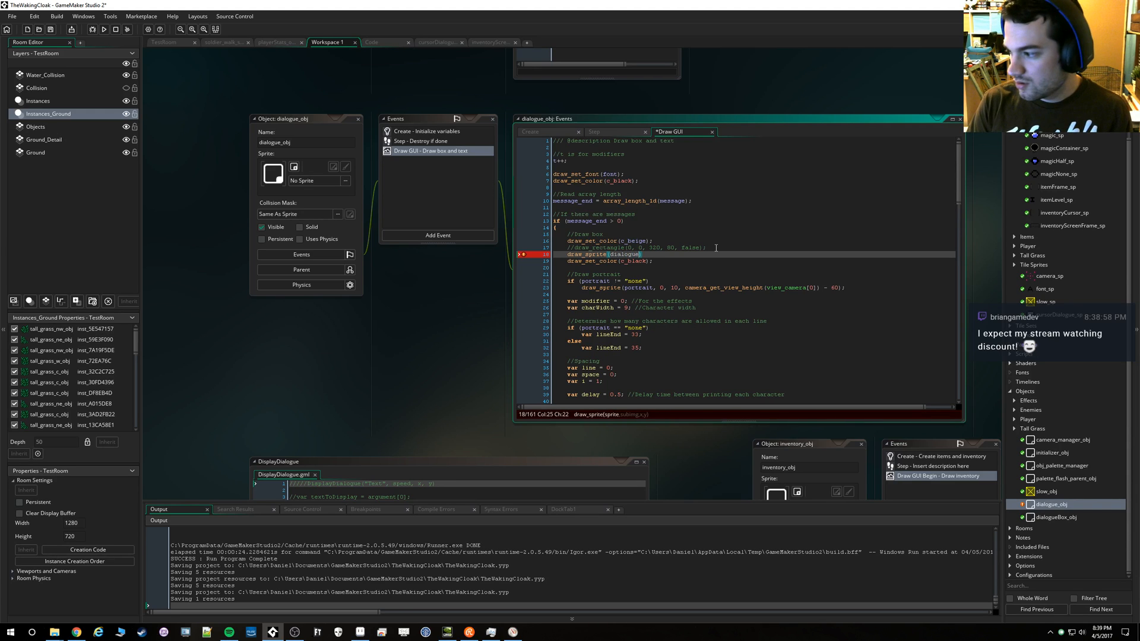
{"action": "type", "text": "ox_sp"}
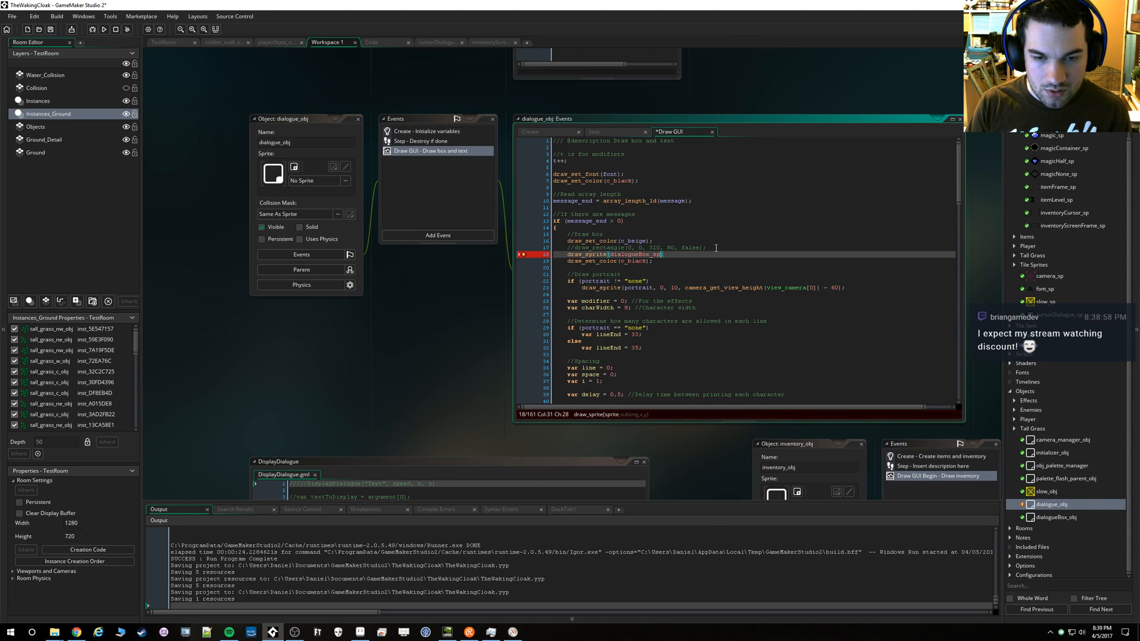
{"action": "type", "text": ", "}
{"action": "type", "text": "0, 0, 0"}
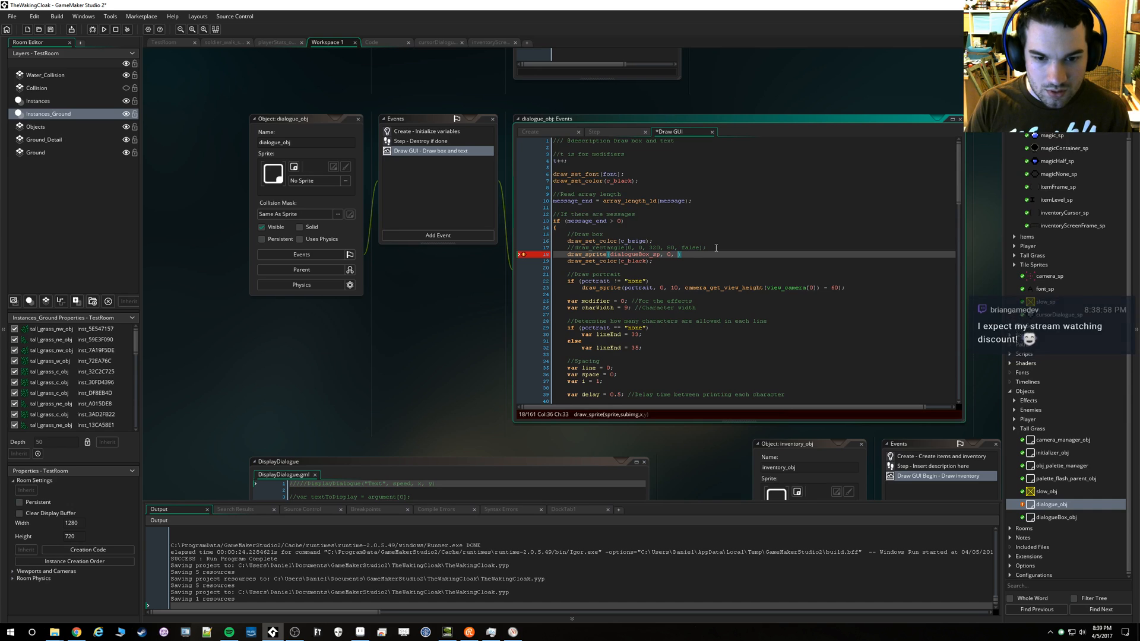
{"action": "key", "text": "Right"}
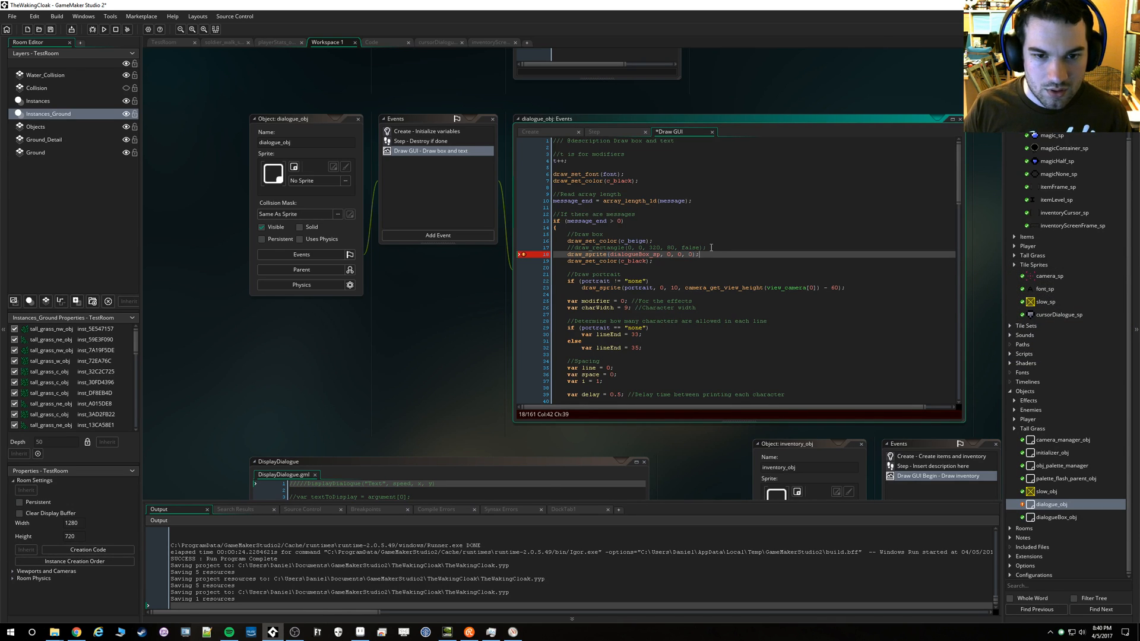
Run the game, trigger the dialogue to check the new box sprite, and quit the game
{"action": "left_click", "coordinate": [104, 30]}
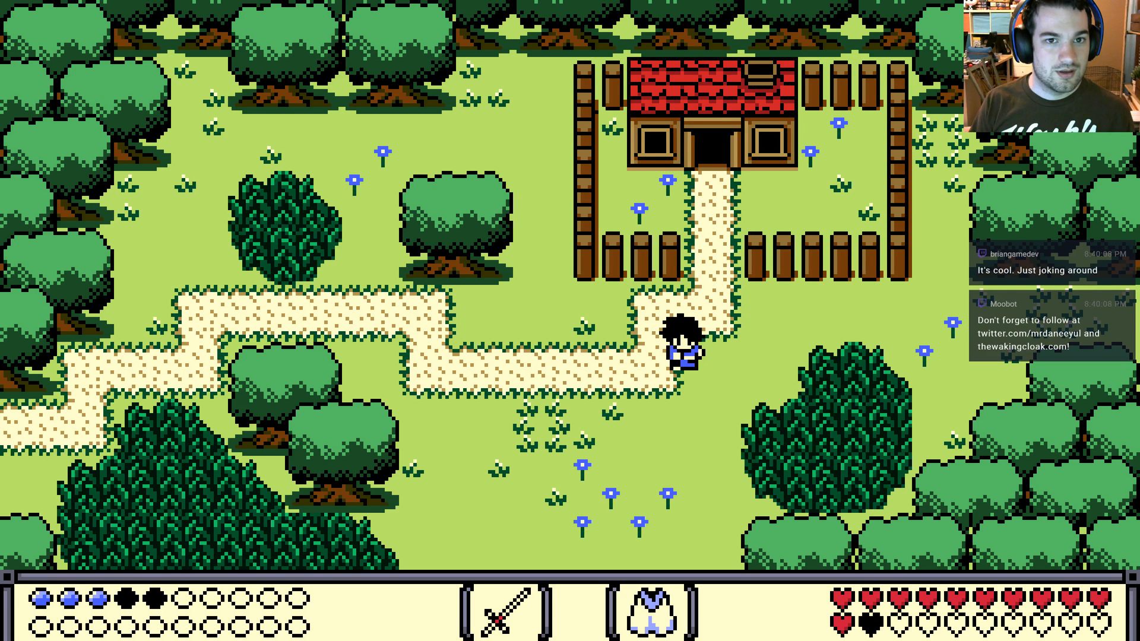
{"action": "key", "text": "space"}
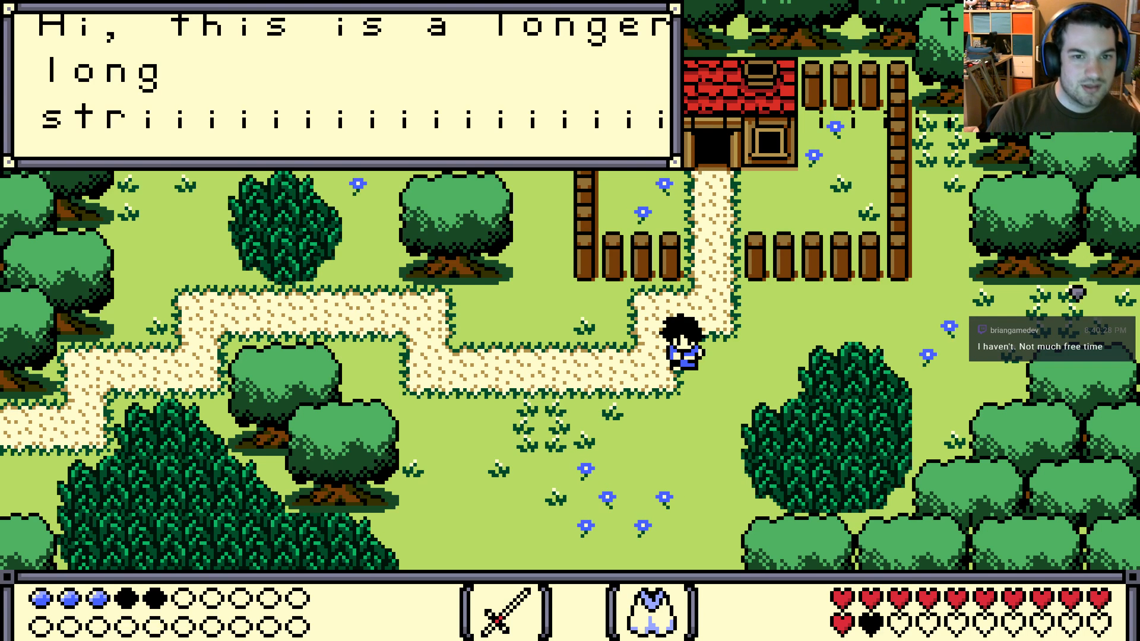
{"action": "key", "text": "Escape"}
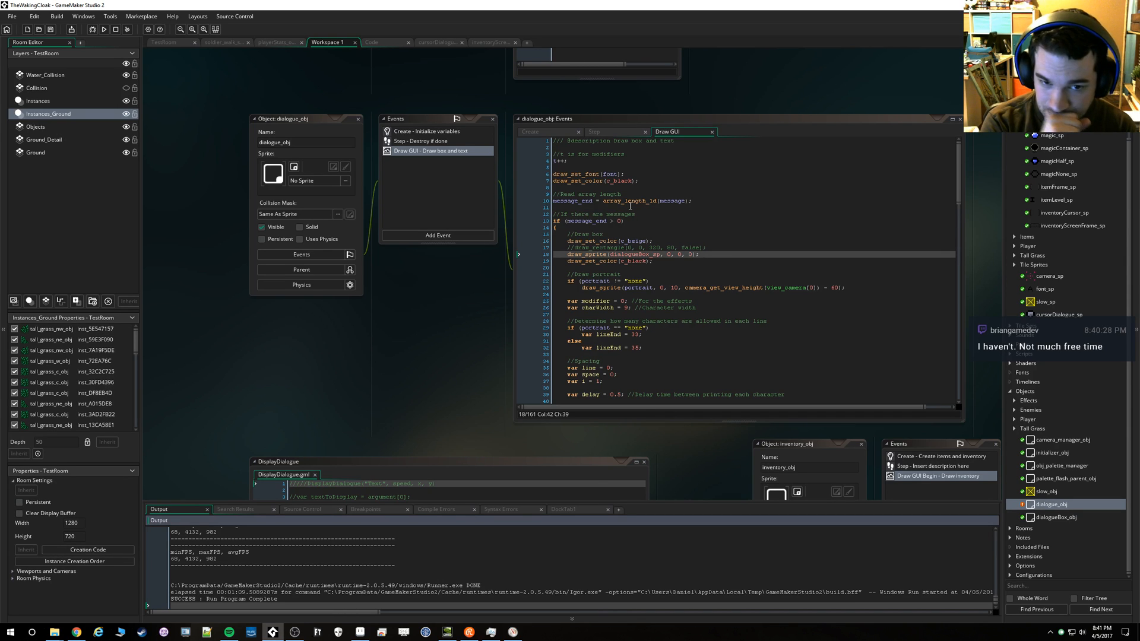
{"action": "left_click", "coordinate": [667, 254]}
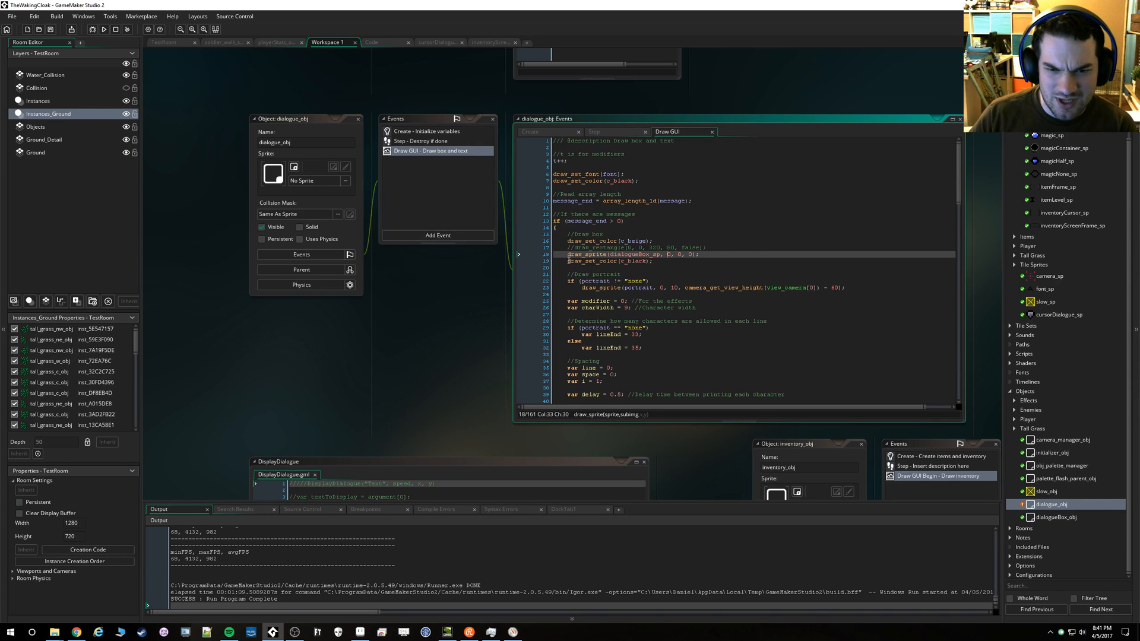
{"action": "left_click_drag", "start_coordinate": [705, 254], "coordinate": [711, 249]}
{"action": "left_click", "coordinate": [711, 250]}
{"action": "left_click", "coordinate": [566, 255]}
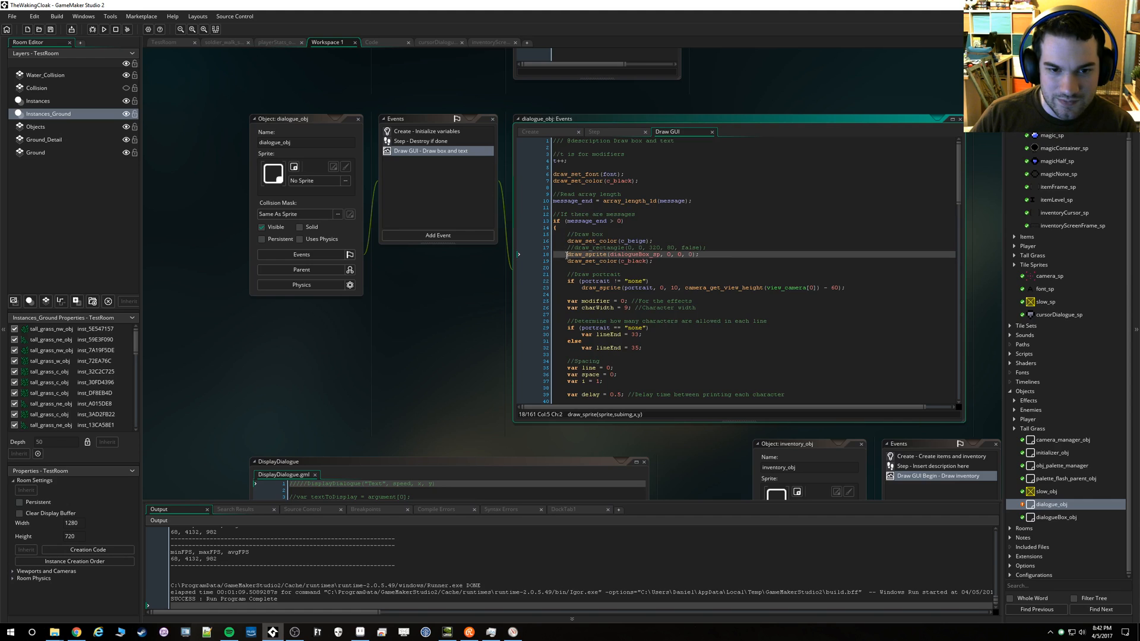
{"action": "left_click", "coordinate": [637, 254]}
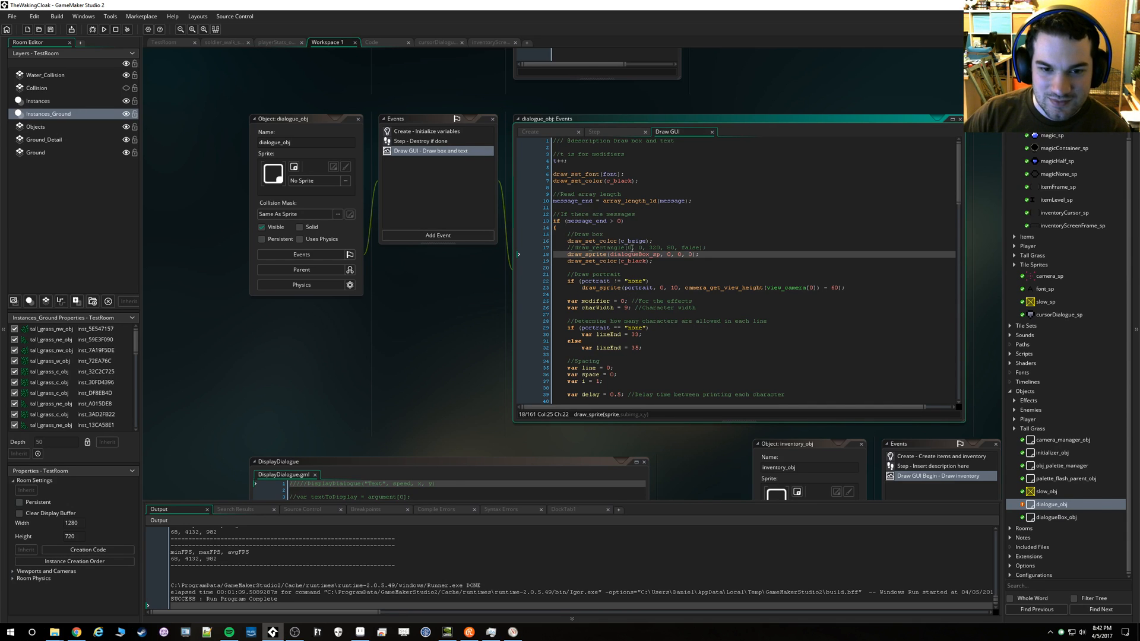
{"action": "left_click", "coordinate": [675, 258]}
{"action": "left_click", "coordinate": [671, 255]}
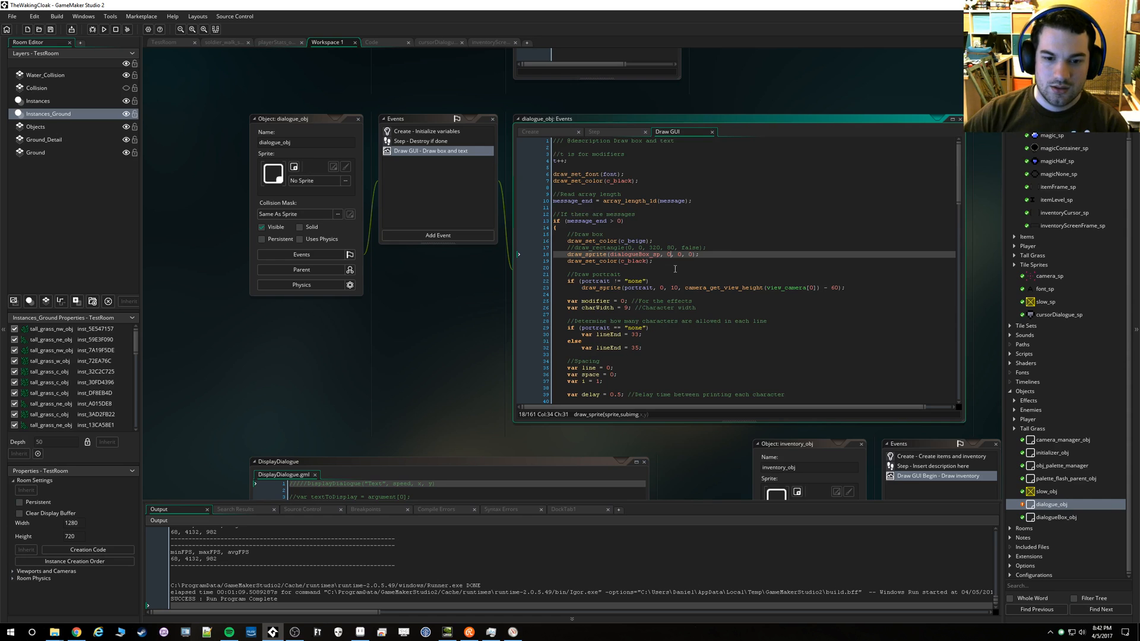
Append the comment "//TODO: y depends on where character is" to the dialogueBox_sp draw_sprite line
{"action": "key", "text": "End"}
{"action": "type", "text": "//TODO: "}
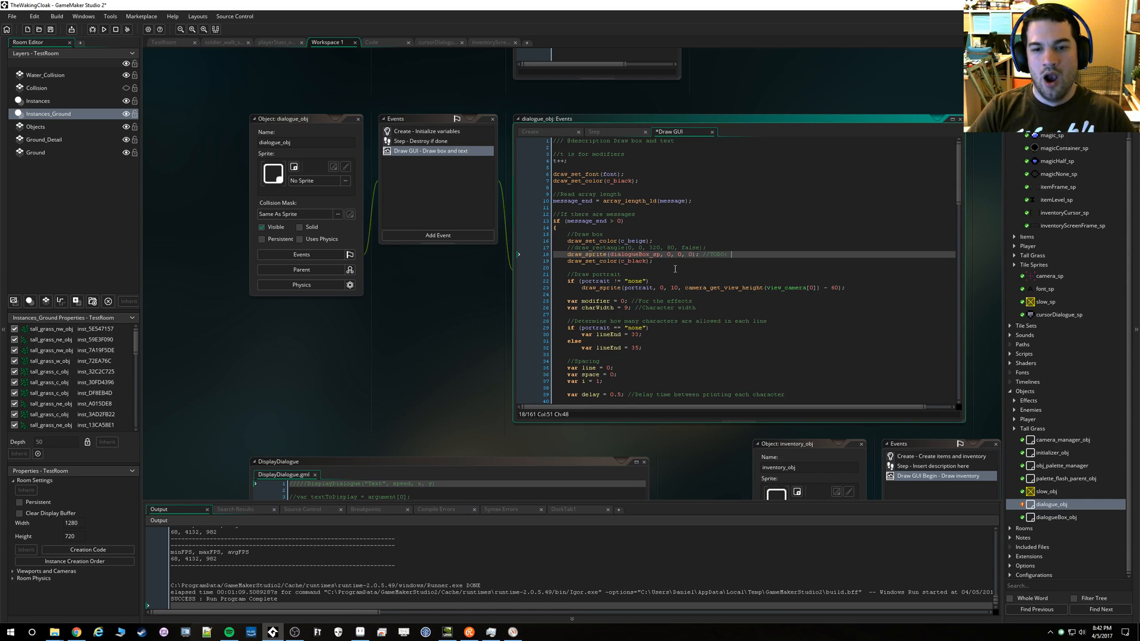
{"action": "type", "text": "y depends o"}
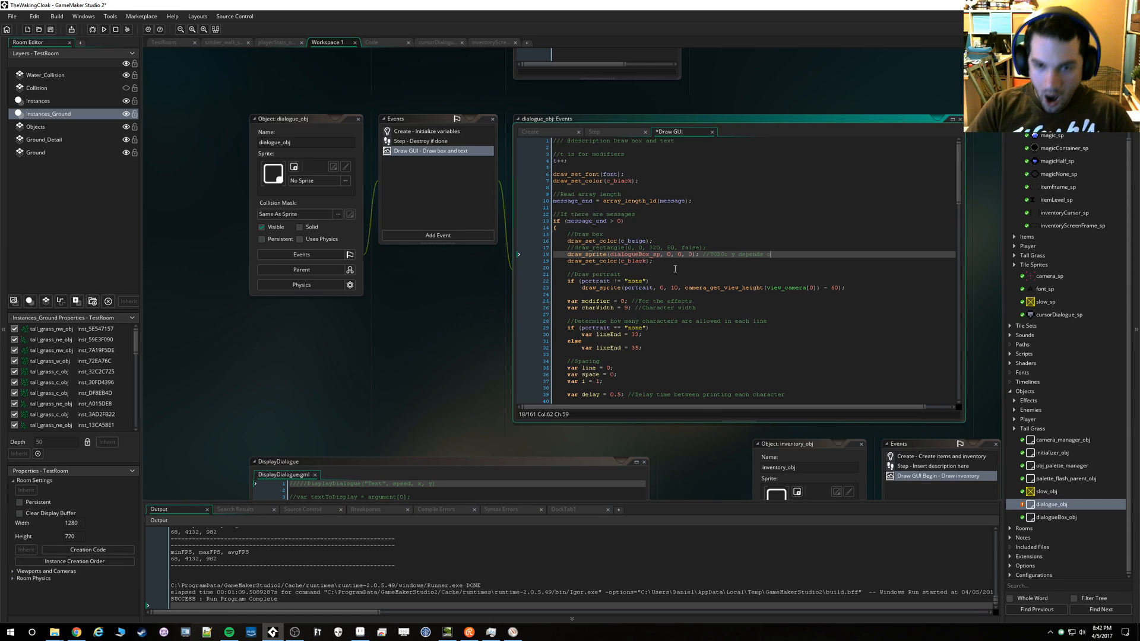
{"action": "type", "text": "n where character is"}
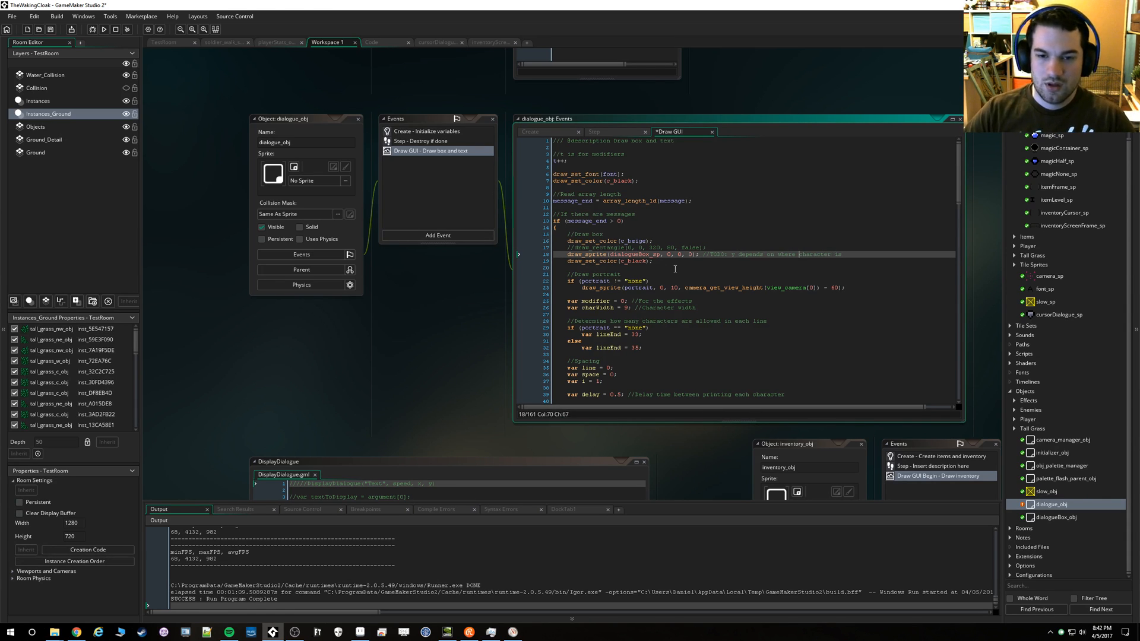
Set the dialogue box sprite's draw position to x 64 and y 16
{"action": "key", "text": "Left"}
{"action": "key", "text": "Left"}
{"action": "key", "text": "Left"}
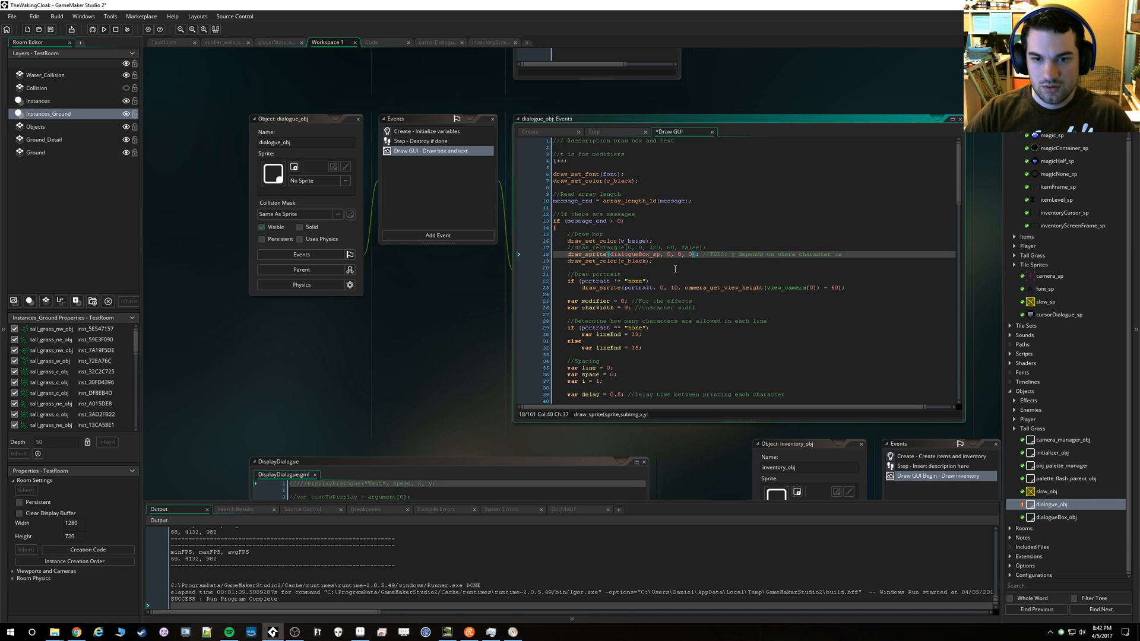
{"action": "key", "text": "Left"}
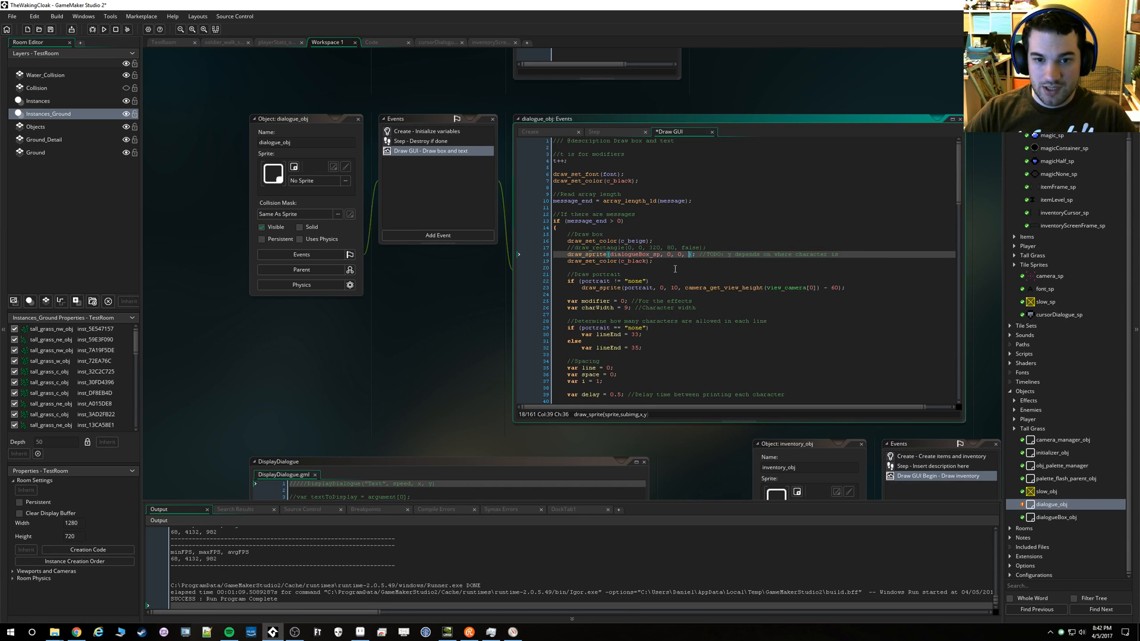
{"action": "type", "text": "16"}
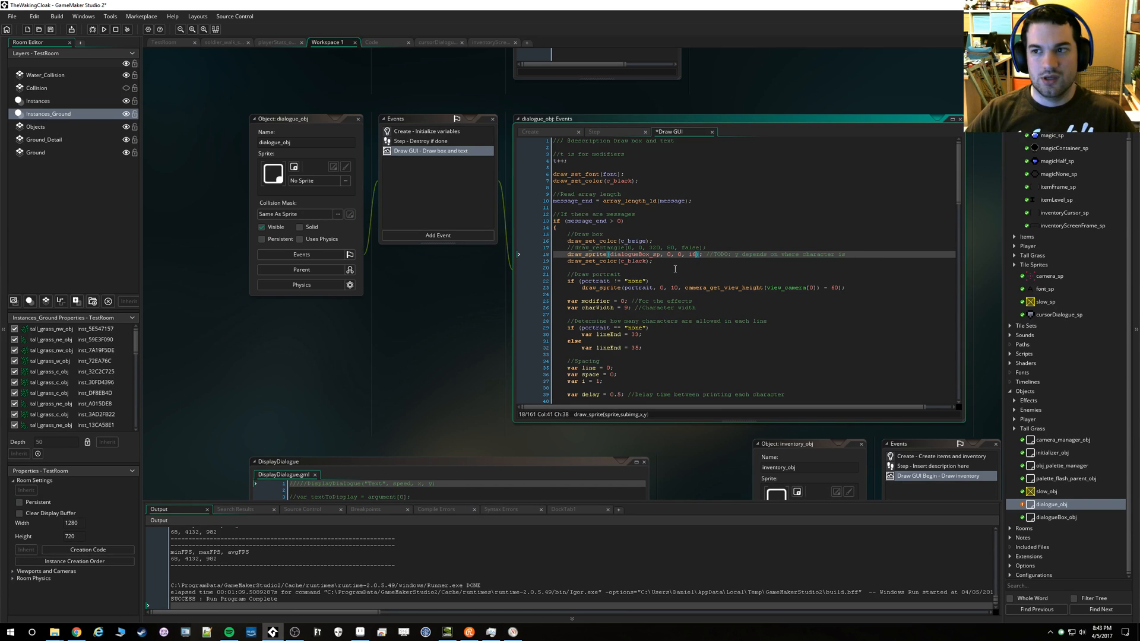
{"action": "key", "text": "Left"}
{"action": "key", "text": "Left"}
{"action": "key", "text": "Left"}
{"action": "key", "text": "Left"}
{"action": "key", "text": "BackSpace"}
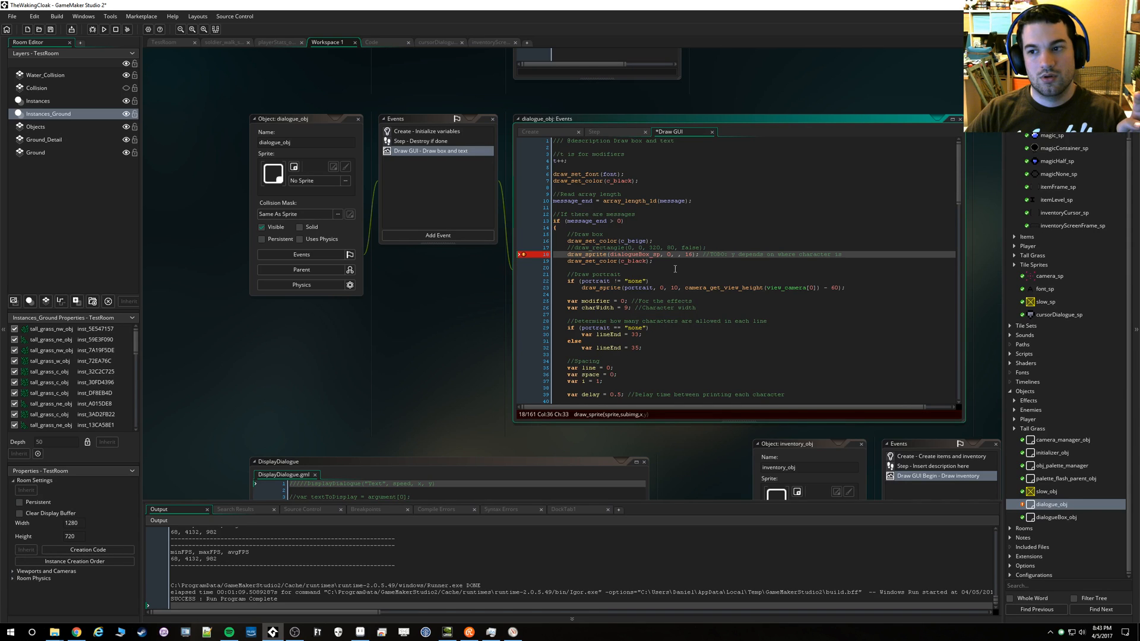
{"action": "type", "text": "64"}
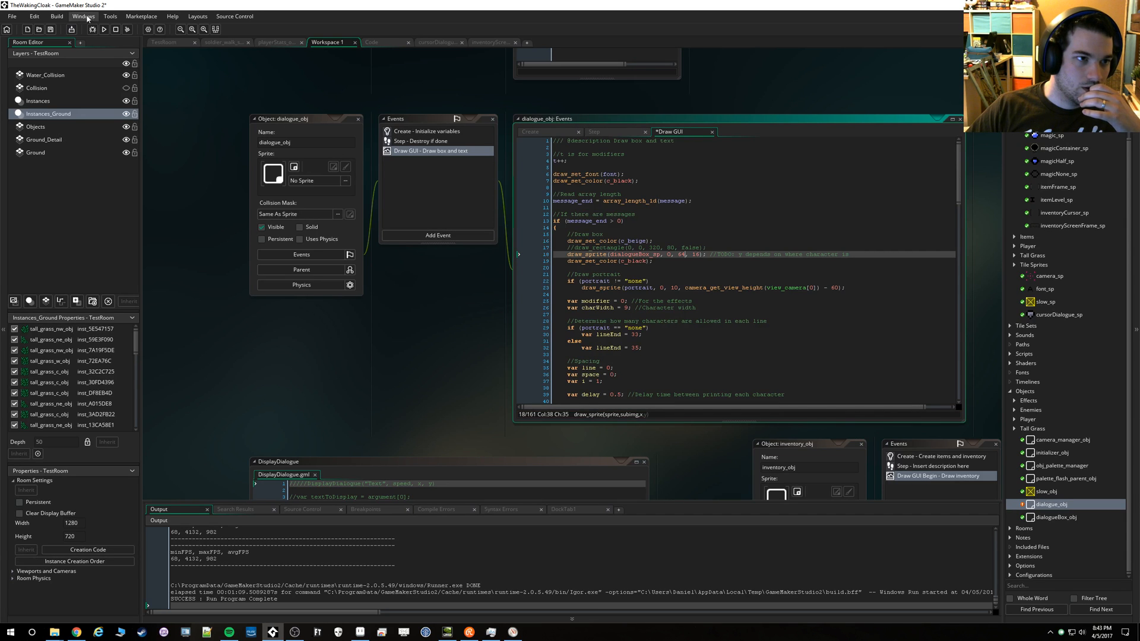
Save and run the game to check the dialogue box's new position, and quit the game
{"action": "key", "text": "ctrl+s"}
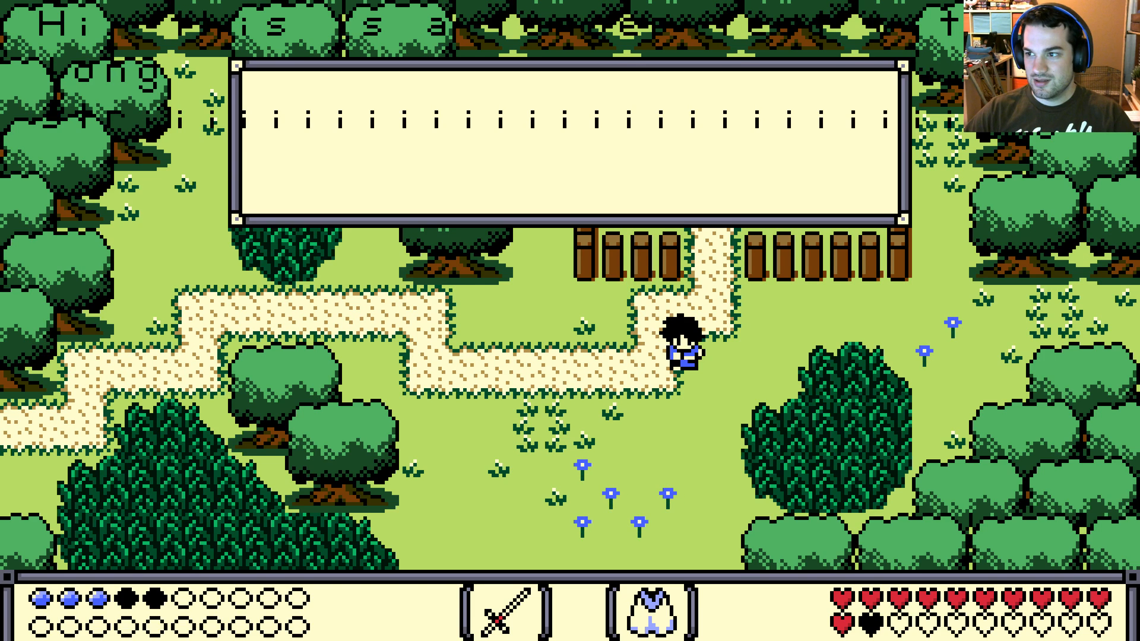
{"action": "key", "text": "Escape"}
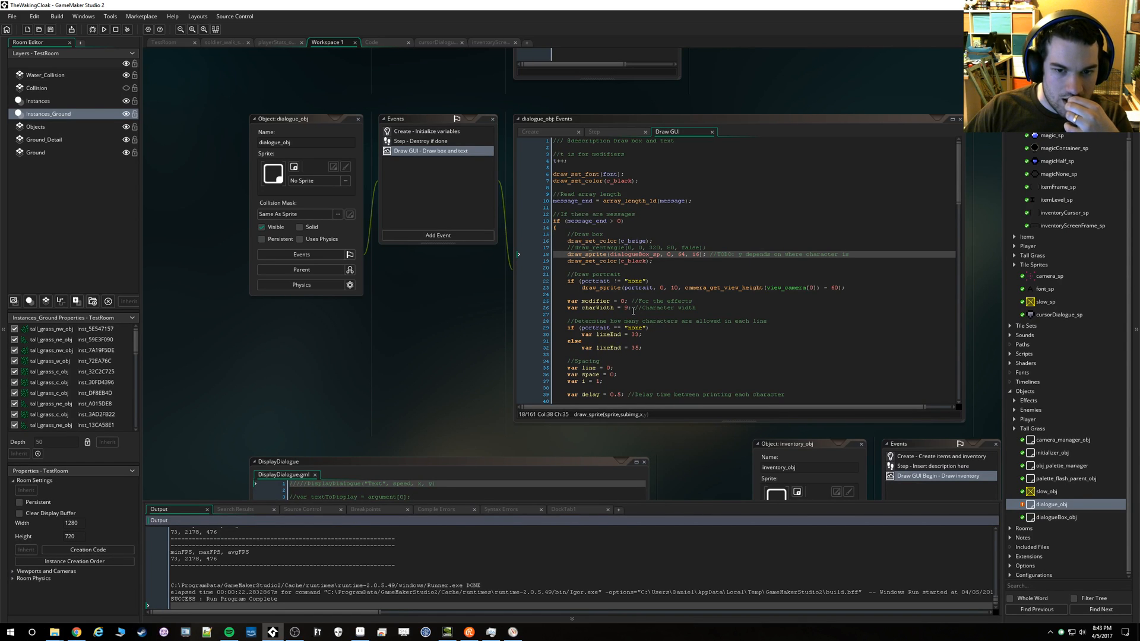
Check in Aseprite's dialogue mockup how many characters fit on each line, and return to the line-length code in GameMaker
{"action": "scroll", "coordinate": [633, 311], "scroll_direction": "down", "scroll_amount": 5}
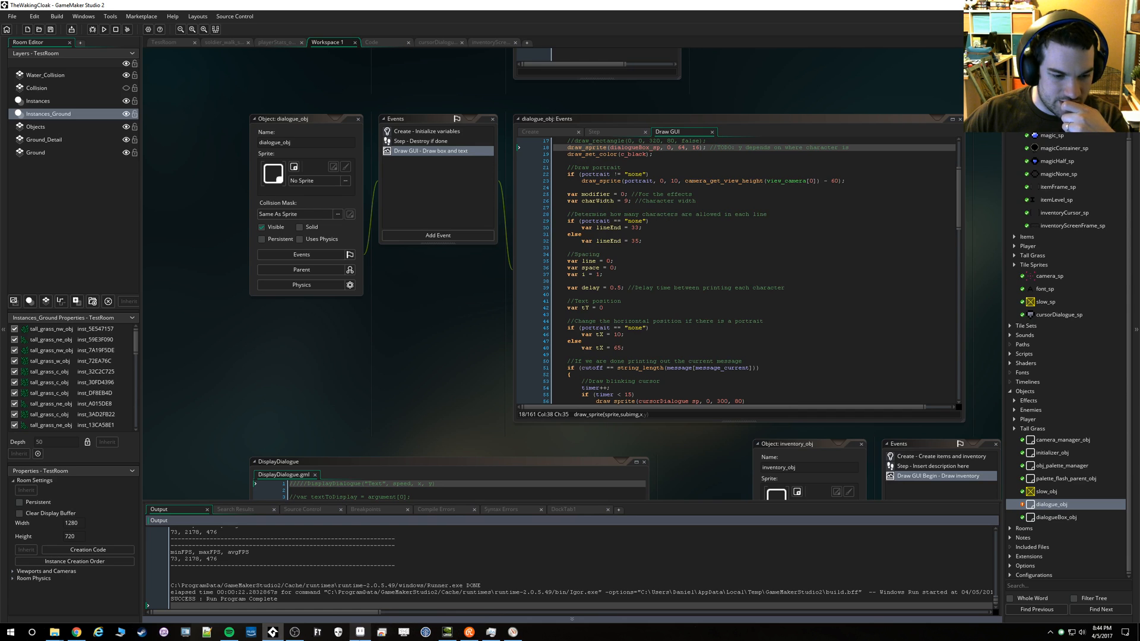
{"action": "left_click", "coordinate": [359, 631]}
{"action": "left_click", "coordinate": [294, 27]}
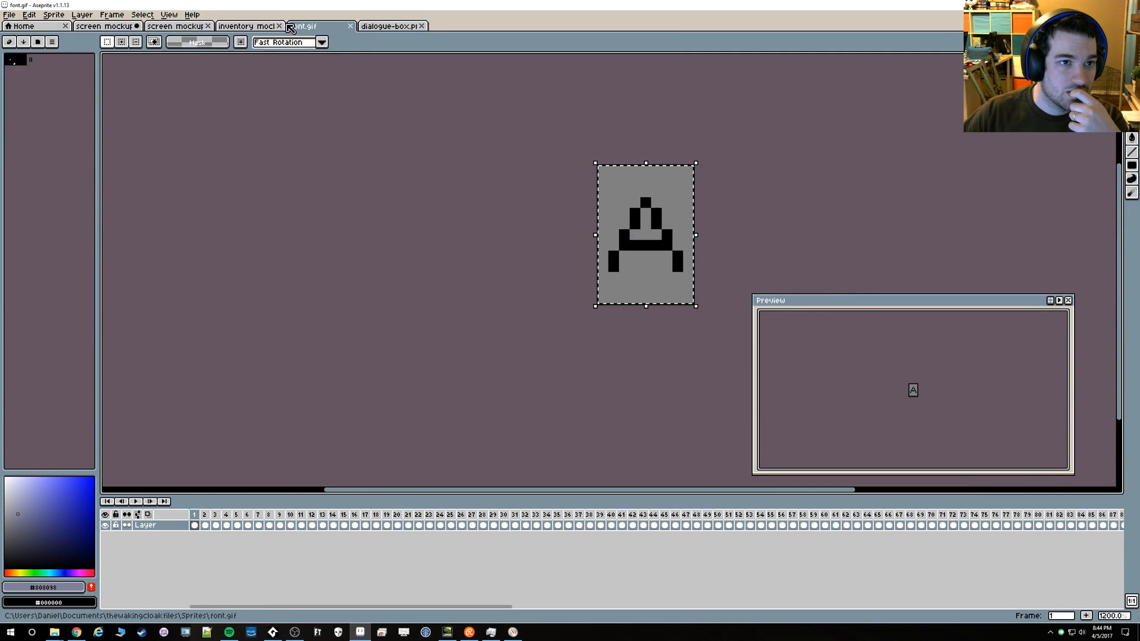
{"action": "left_click", "coordinate": [257, 27]}
{"action": "scroll", "coordinate": [346, 222], "scroll_direction": "down", "scroll_amount": 5}
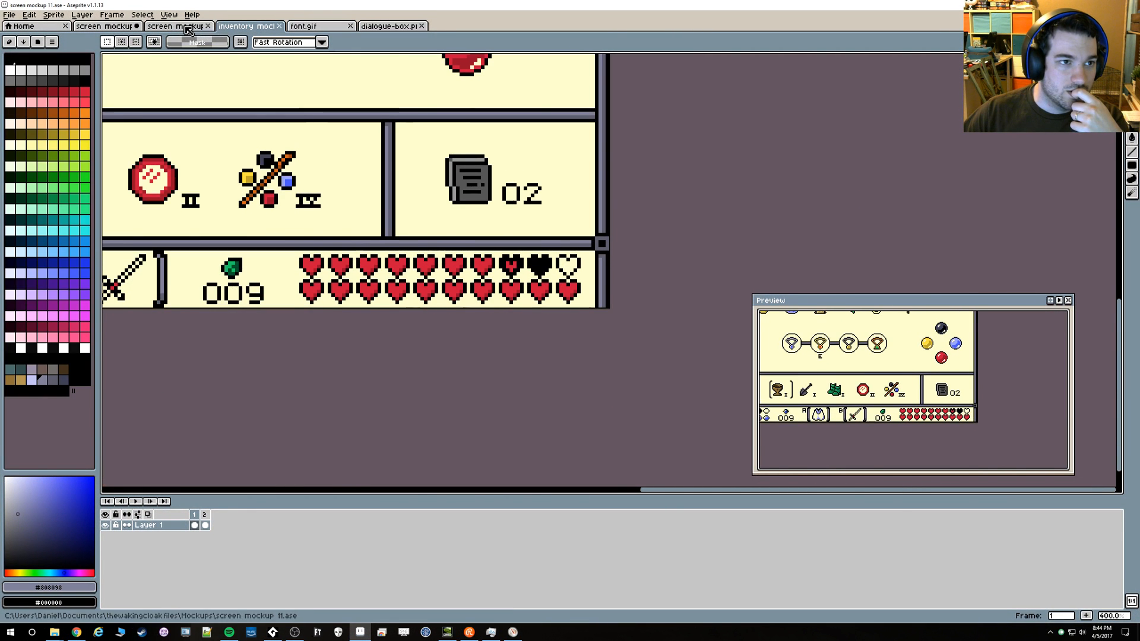
{"action": "left_click", "coordinate": [185, 27]}
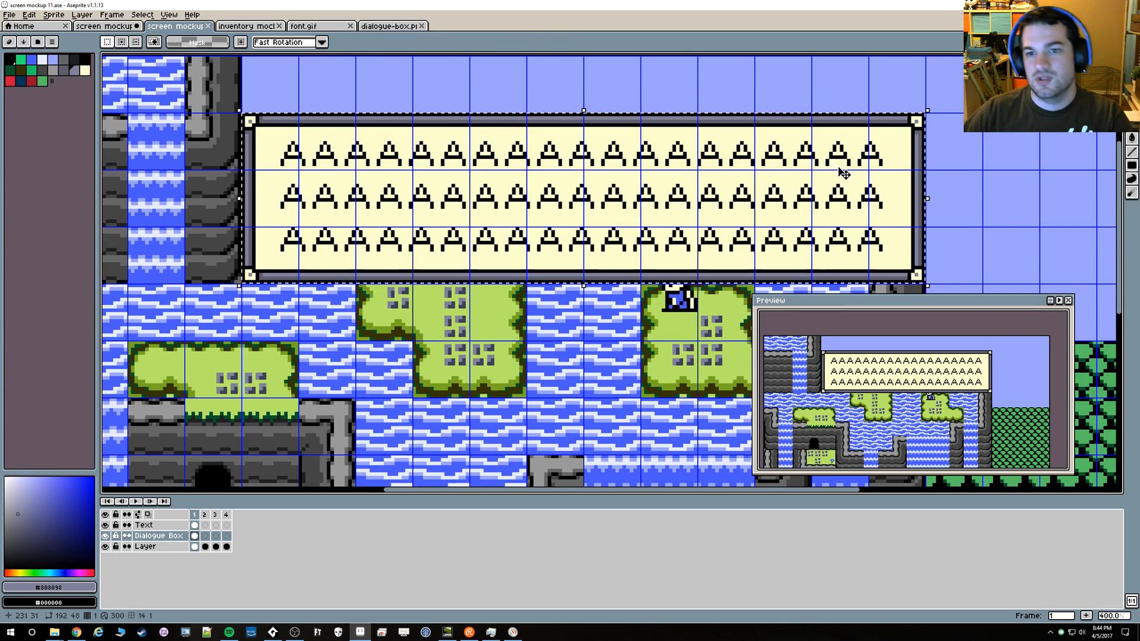
{"action": "key", "text": "alt+Tab"}
{"action": "scroll", "coordinate": [681, 177], "scroll_direction": "up", "scroll_amount": 1}
{"action": "scroll", "coordinate": [680, 177], "scroll_direction": "up", "scroll_amount": 1}
{"action": "scroll", "coordinate": [754, 226], "scroll_direction": "down", "scroll_amount": 3}
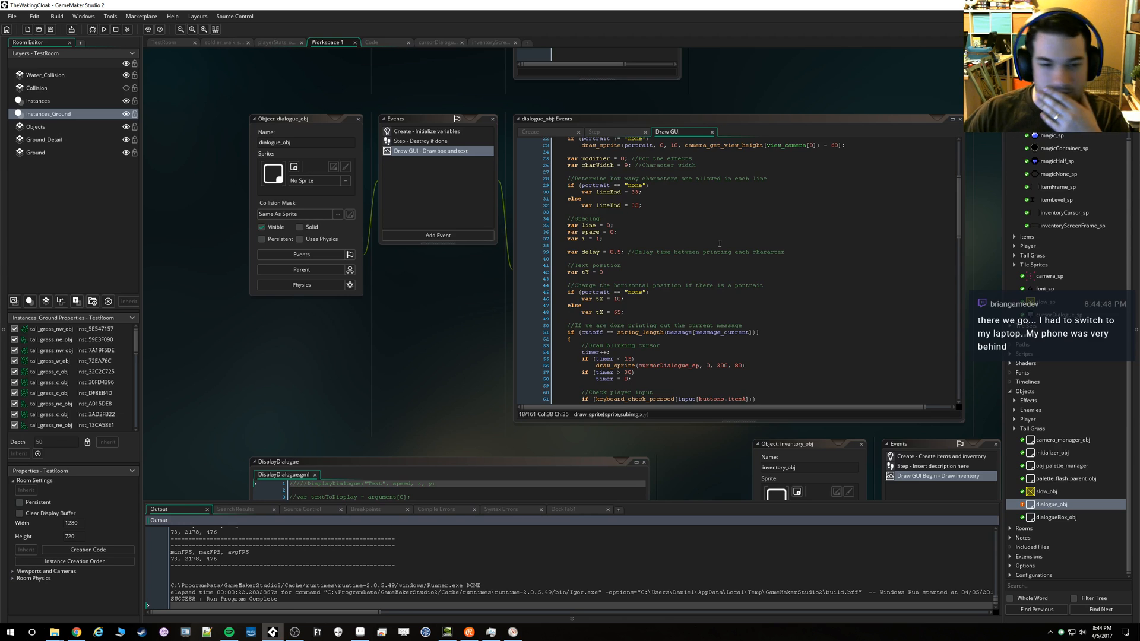
{"action": "scroll", "coordinate": [692, 265], "scroll_direction": "up", "scroll_amount": 2}
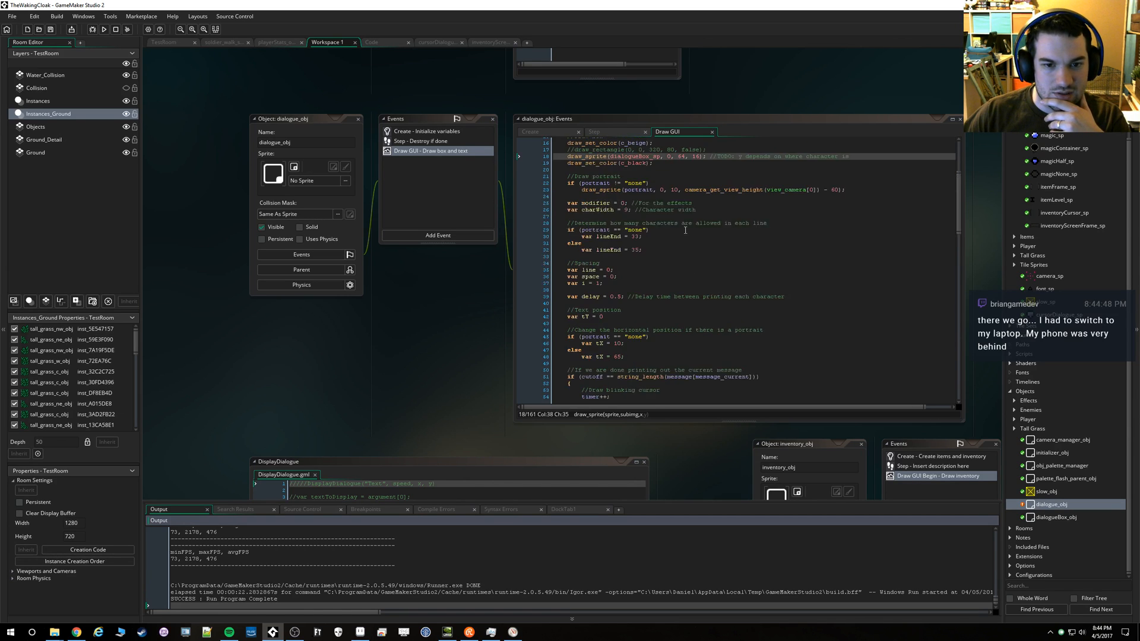
{"action": "left_click", "coordinate": [633, 238]}
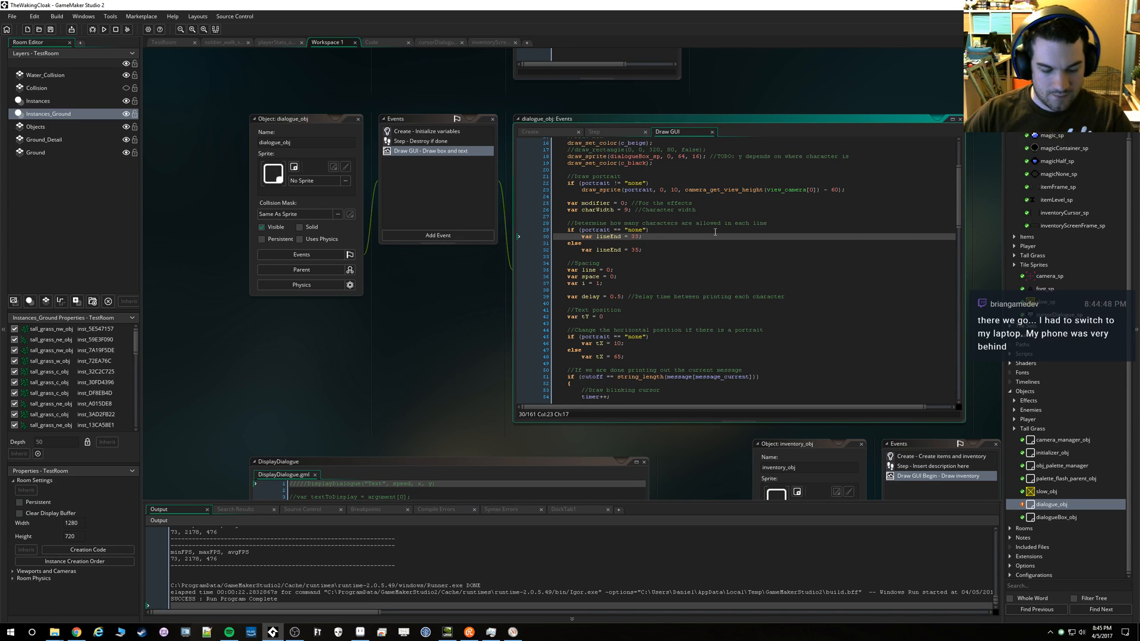
{"action": "key", "text": "ctrl+z"}
{"action": "key", "text": "ctrl+z"}
{"action": "key", "text": "ctrl+z"}
{"action": "key", "text": "ctrl+z"}
{"action": "key", "text": "ctrl+z"}
{"action": "key", "text": "ctrl+z"}
{"action": "key", "text": "ctrl+z"}
{"action": "key", "text": "ctrl+z"}
{"action": "key", "text": "ctrl+z"}
{"action": "key", "text": "ctrl+z"}
{"action": "key", "text": "ctrl+z"}
{"action": "key", "text": "ctrl+z"}
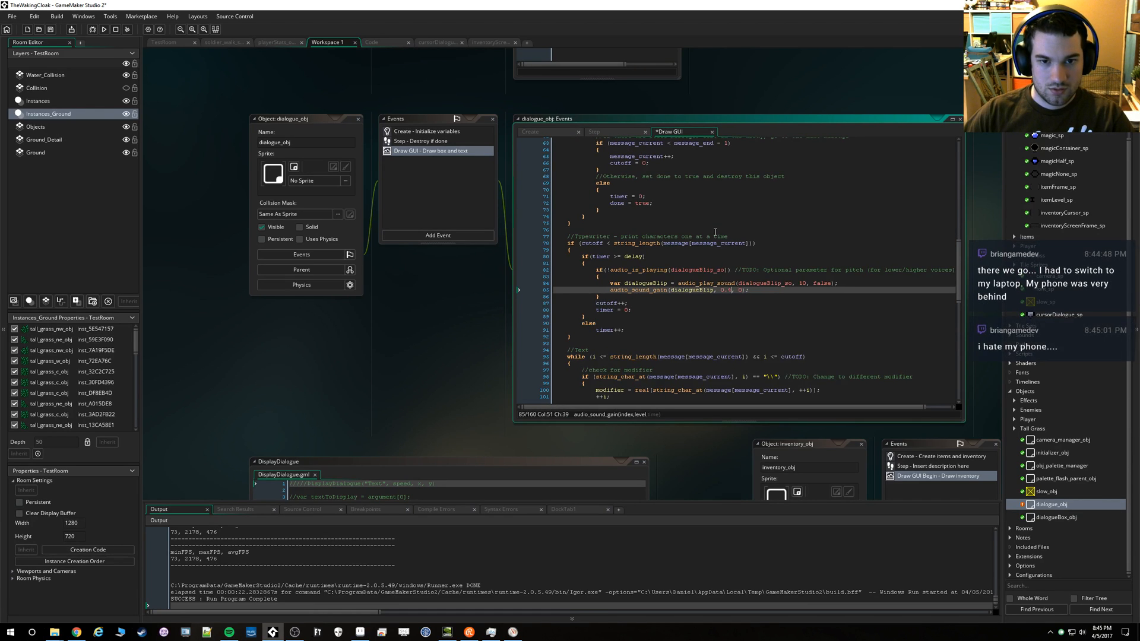
{"action": "key", "text": "ctrl+z"}
{"action": "key", "text": "ctrl+z"}
{"action": "key", "text": "ctrl+z"}
{"action": "key", "text": "ctrl+z"}
{"action": "key", "text": "ctrl+y"}
{"action": "key", "text": "ctrl+y"}
{"action": "key", "text": "ctrl+y"}
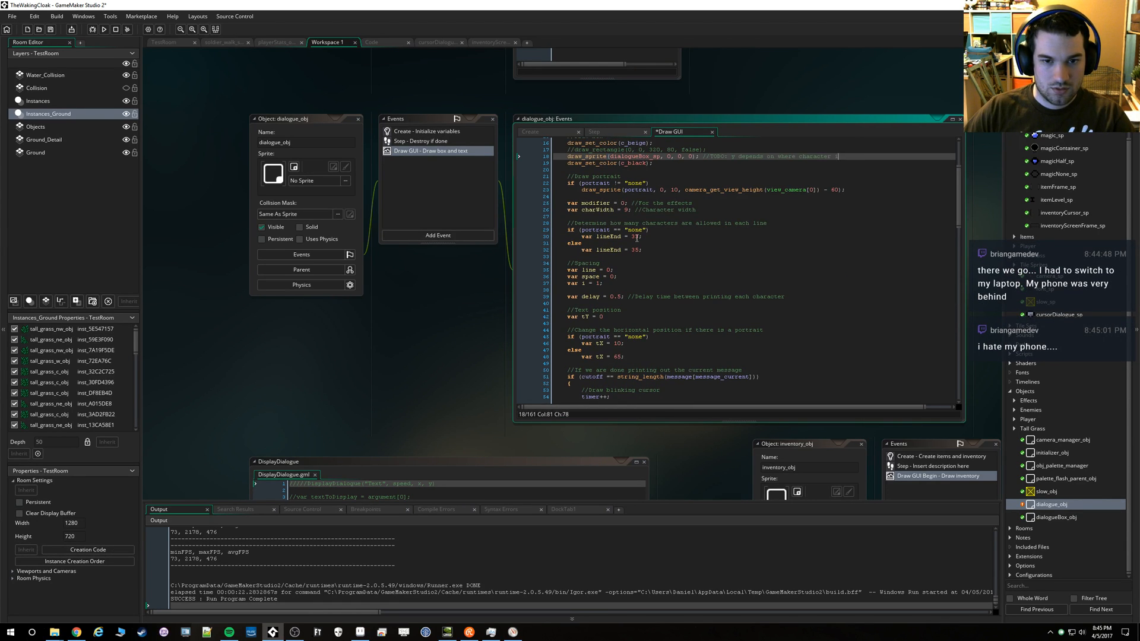
Set lineEnd to 19 for dialogue without a portrait, and test the text wrapping in the game before quitting it
{"action": "double_click", "coordinate": [634, 237]}
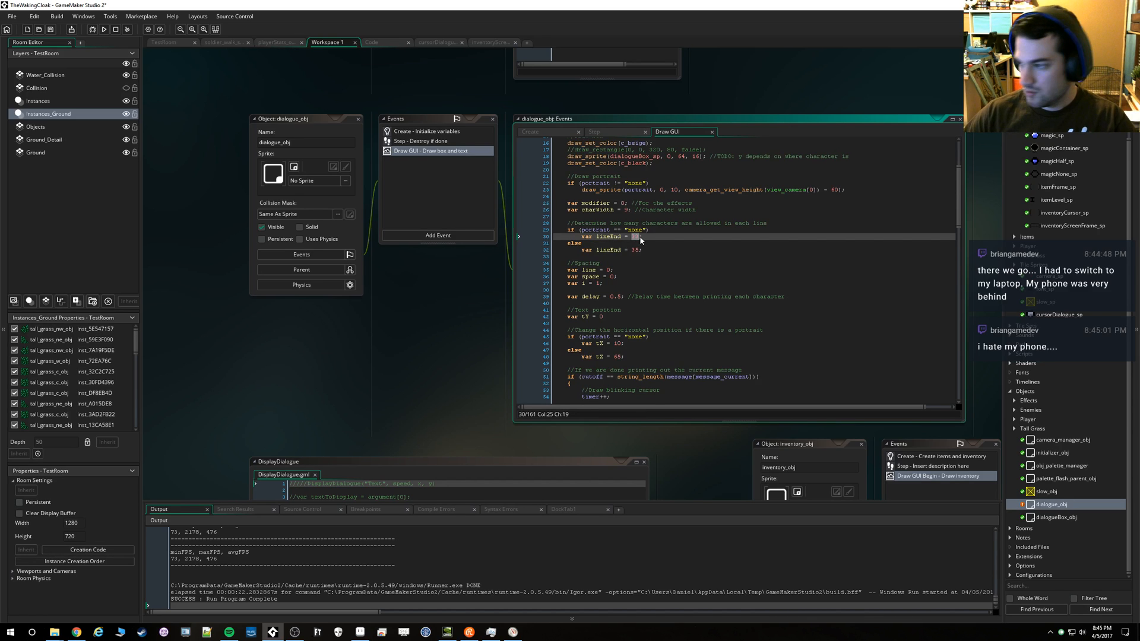
{"action": "type", "text": "19"}
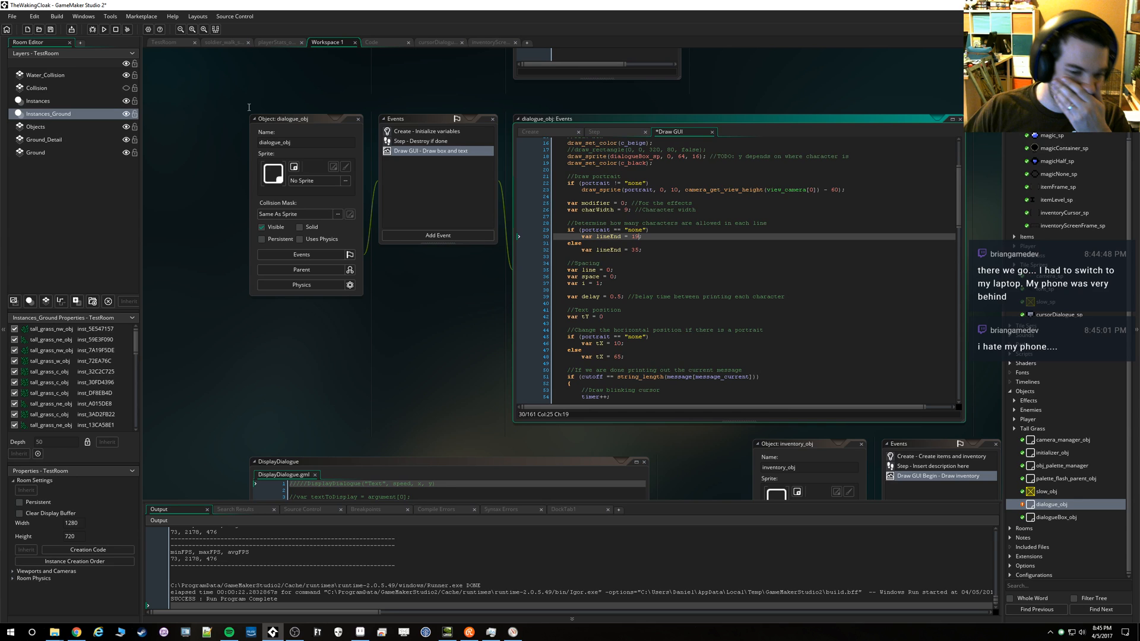
{"action": "key", "text": "F5"}
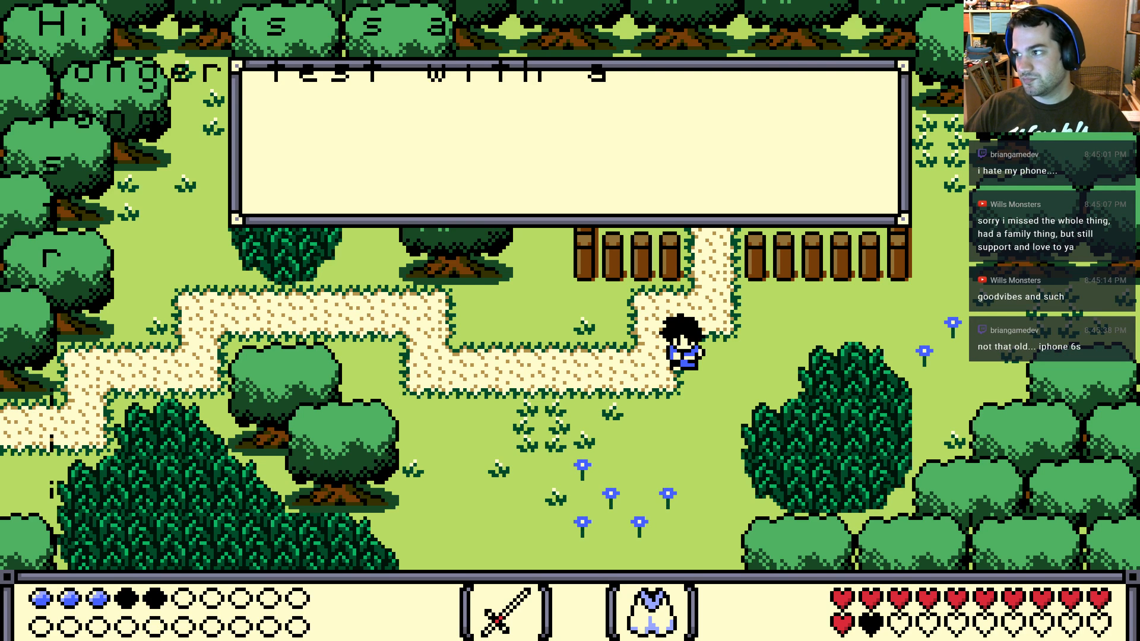
{"action": "key", "text": "Escape"}
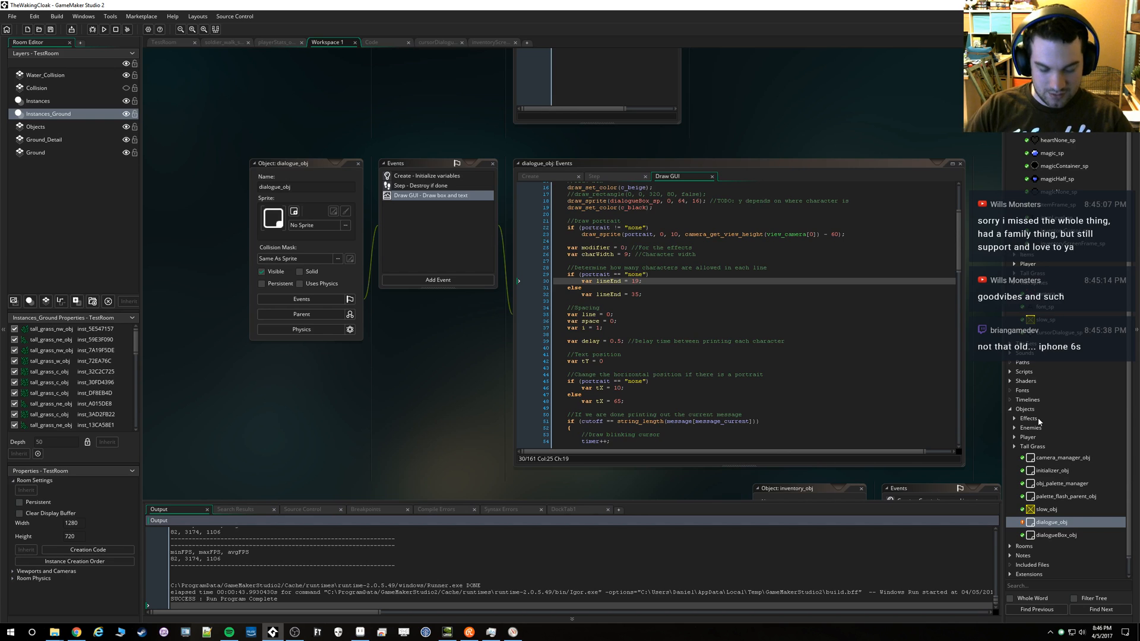
Find and open initializer_obj, and widen its Step event's code window to fit the test dialogue lines
{"action": "key", "text": "ctrl+t"}
{"action": "type", "text": "in"}
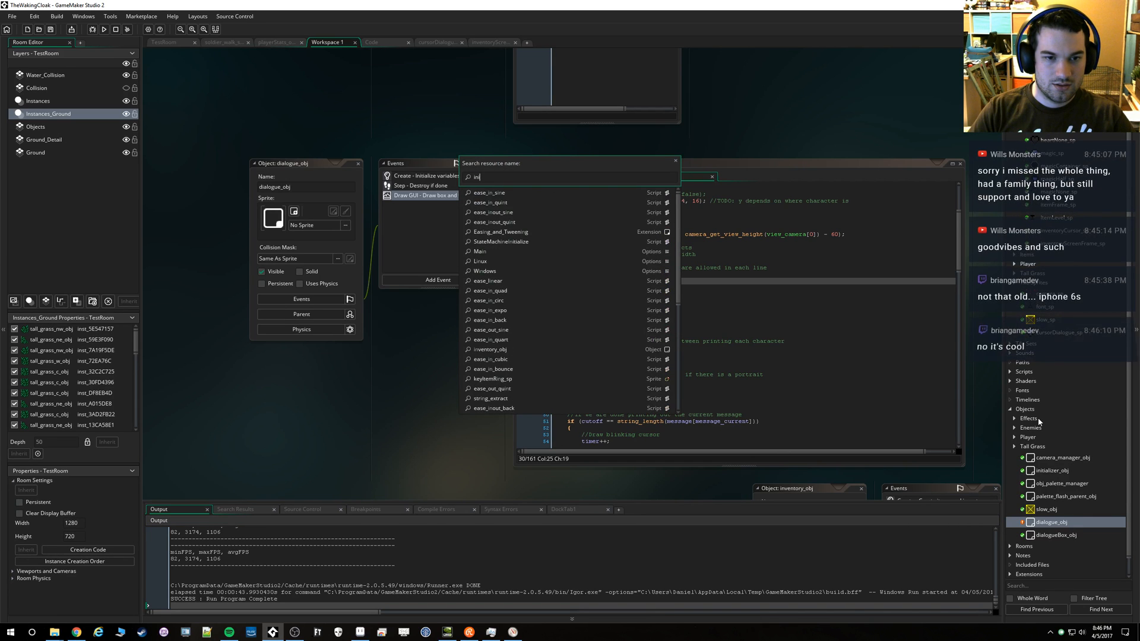
{"action": "type", "text": "i"}
{"action": "key", "text": "Down"}
{"action": "key", "text": "Return"}
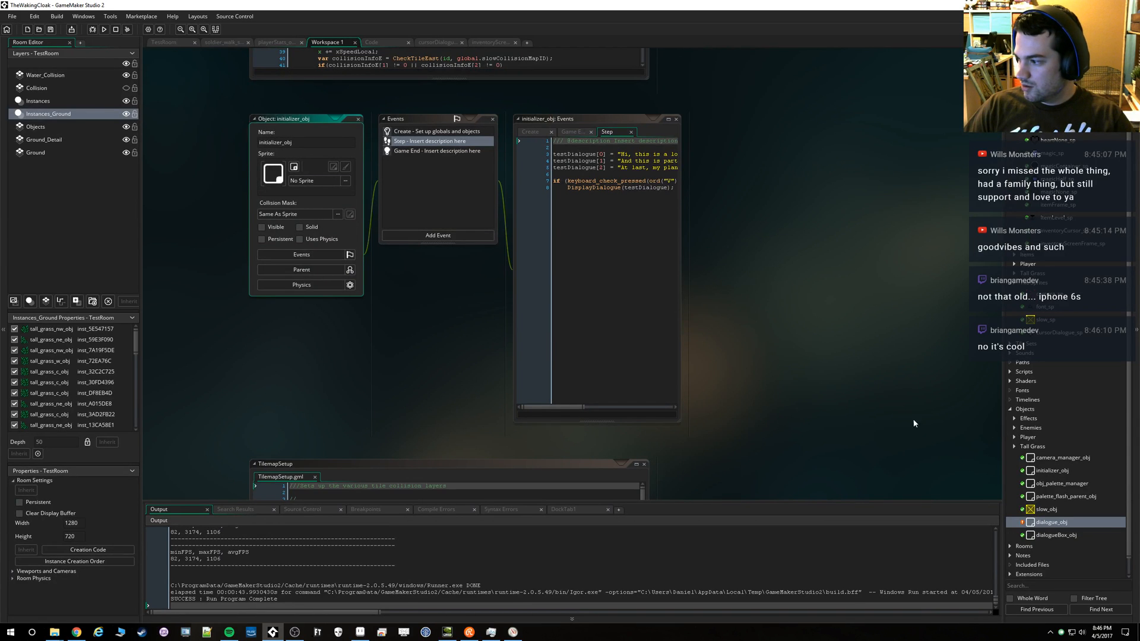
{"action": "left_click_drag", "start_coordinate": [688, 196], "coordinate": [965, 209]}
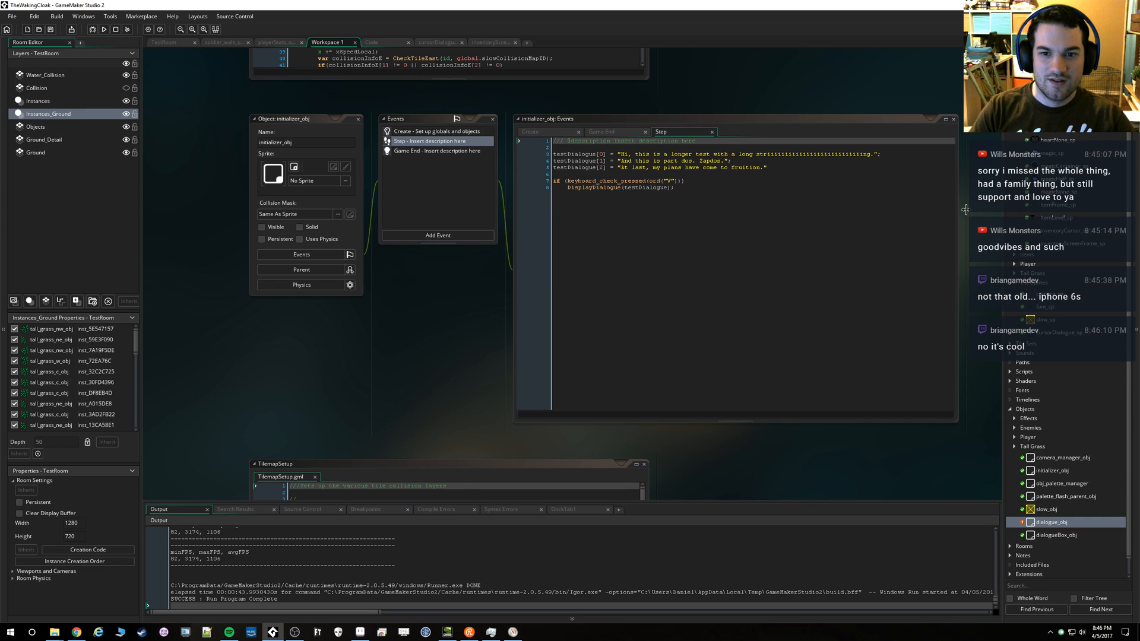
Shorten the stretched-out word "string" at the end of the testDialogue[0] message by removing some of its repeated i's
{"action": "left_click", "coordinate": [871, 155]}
{"action": "key", "text": "BackSpace"}
{"action": "key", "text": "BackSpace"}
{"action": "key", "text": "BackSpace"}
{"action": "key", "text": "BackSpace"}
{"action": "key", "text": "BackSpace"}
{"action": "key", "text": "BackSpace"}
{"action": "key", "text": "BackSpace"}
{"action": "key", "text": "BackSpace"}
{"action": "key", "text": "BackSpace"}
{"action": "key", "text": "BackSpace"}
{"action": "key", "text": "BackSpace"}
{"action": "key", "text": "BackSpace"}
{"action": "key", "text": "BackSpace"}
{"action": "key", "text": "BackSpace"}
{"action": "key", "text": "BackSpace"}
{"action": "key", "text": "BackSpace"}
{"action": "key", "text": "BackSpace"}
{"action": "key", "text": "BackSpace"}
{"action": "key", "text": "BackSpace"}
{"action": "key", "text": "BackSpace"}
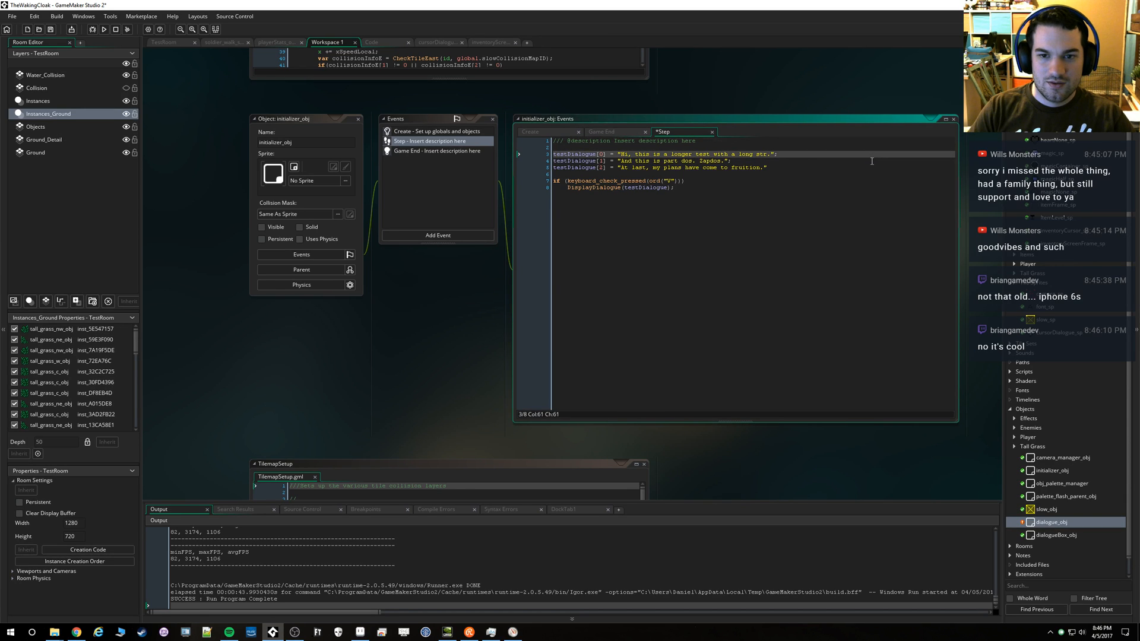
{"action": "type", "text": "iiiiiiiiiiin"}
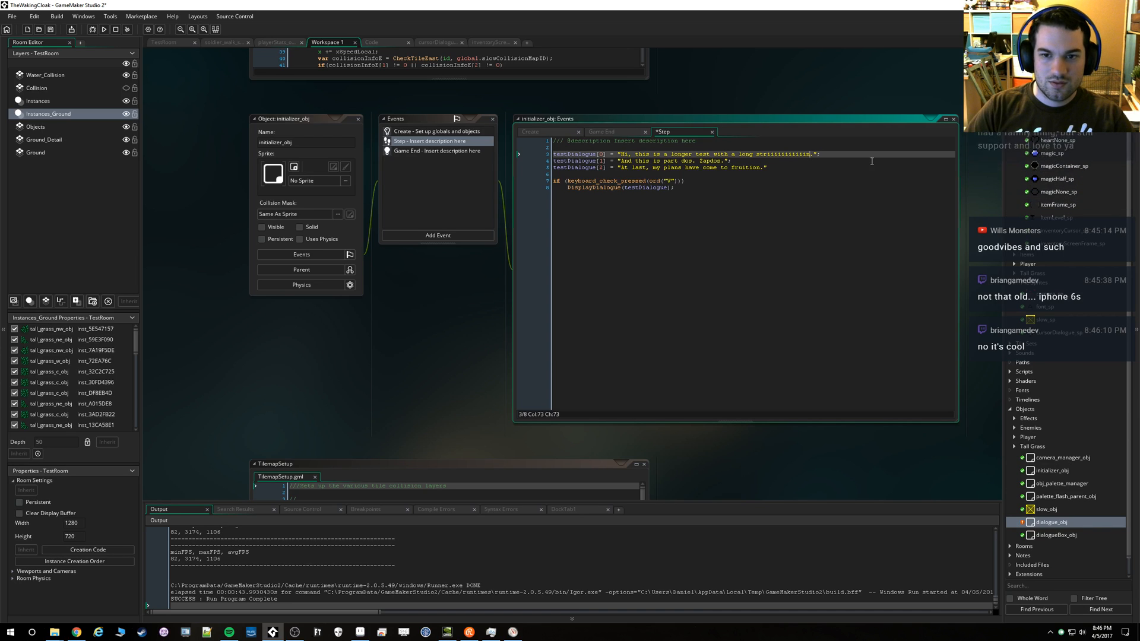
{"action": "type", "text": "g"}
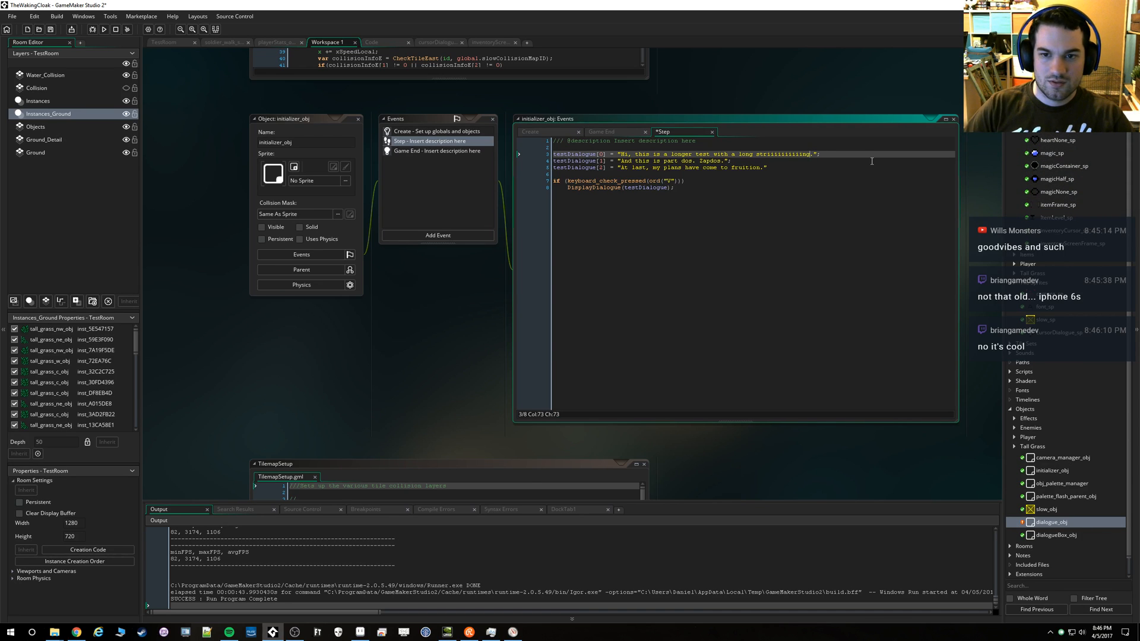
Run the game, page through all the test dialogue messages twice to check the wrapping, and quit the game
{"action": "left_click", "coordinate": [103, 30]}
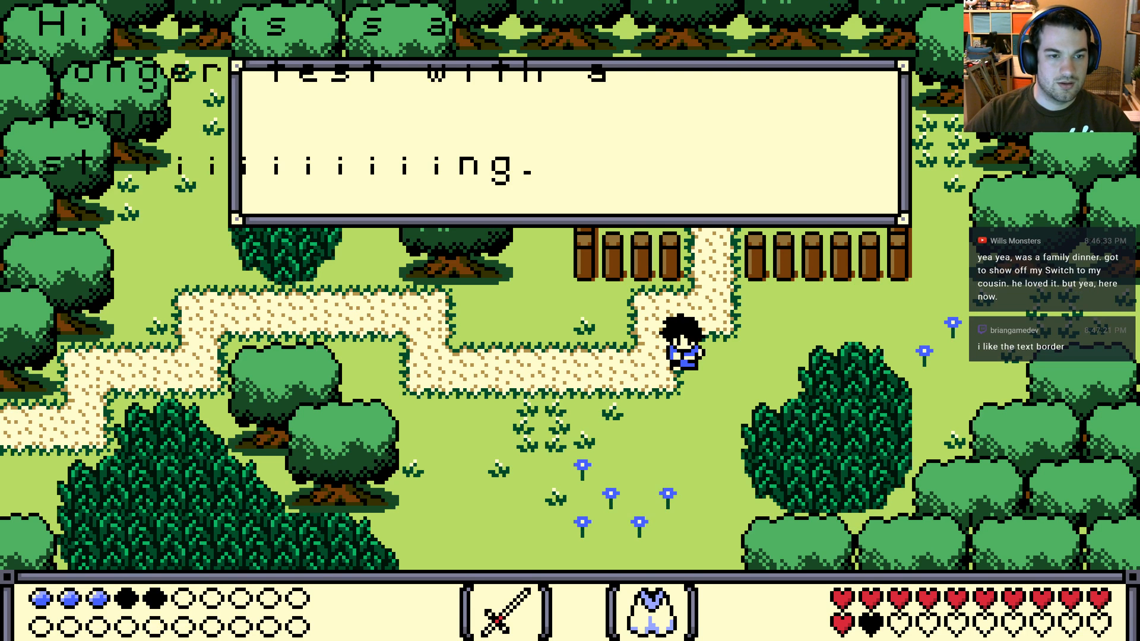
{"action": "key", "text": "space"}
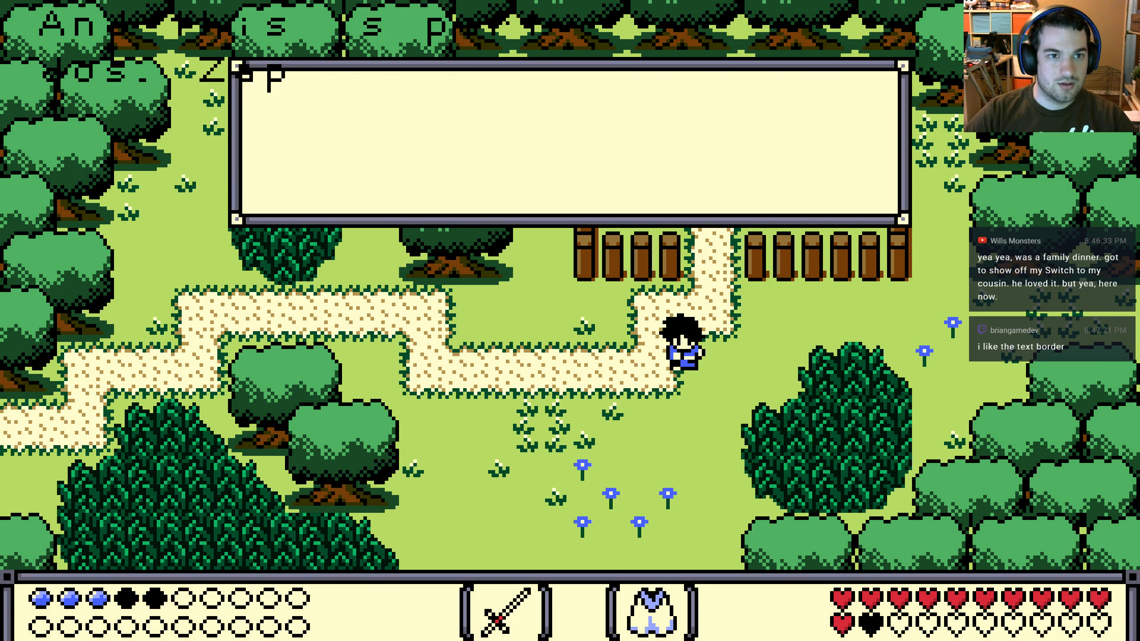
{"action": "key", "text": "space"}
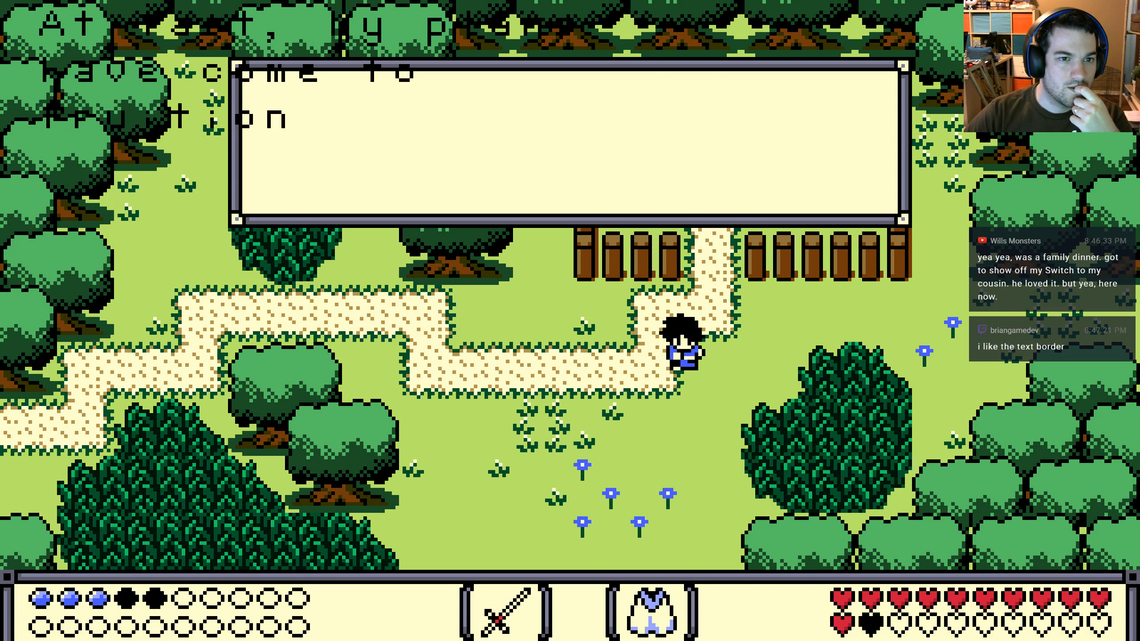
{"action": "key", "text": "space"}
{"action": "key", "text": "Return"}
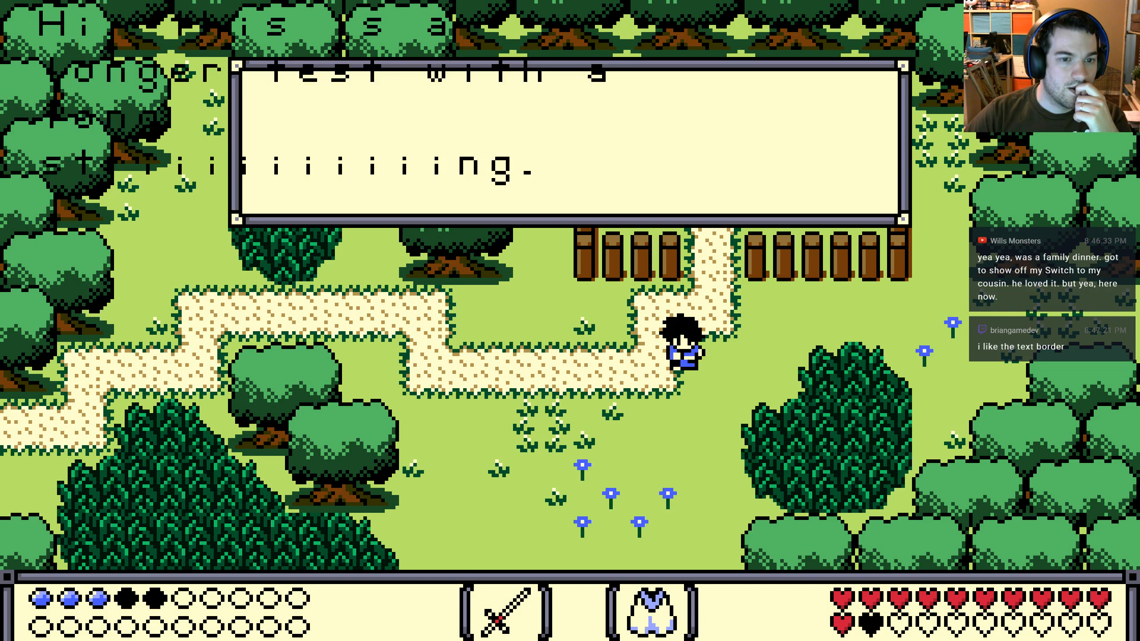
{"action": "key", "text": "space"}
{"action": "key", "text": "space"}
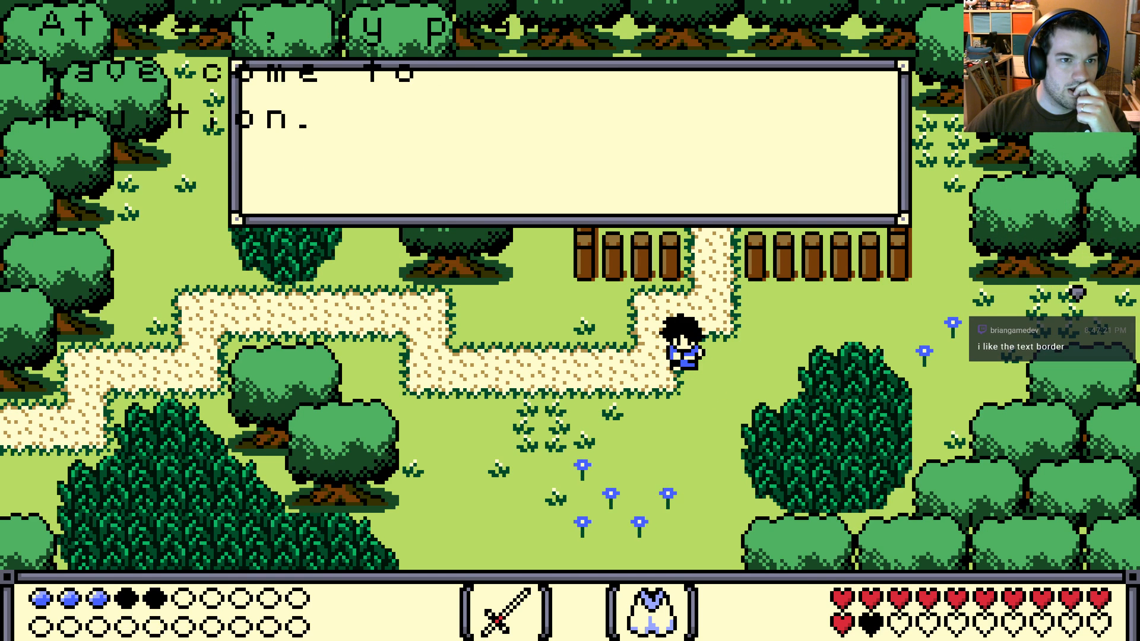
{"action": "key", "text": "Escape"}
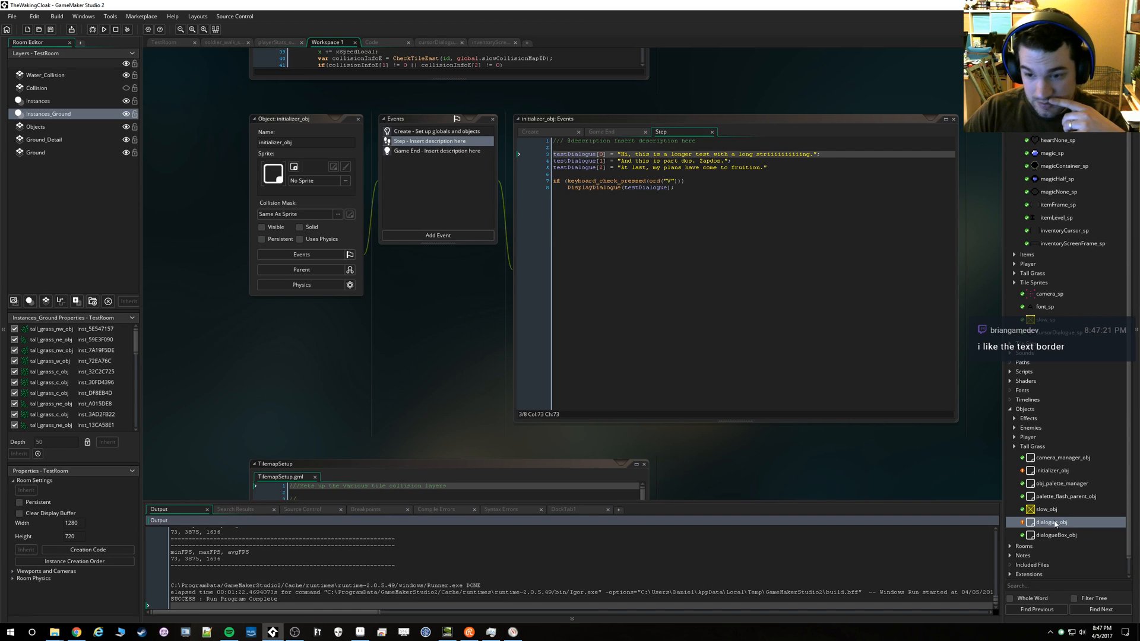
Open dialogue_obj's Draw GUI code at the tY text position value
{"action": "double_click", "coordinate": [1055, 523]}
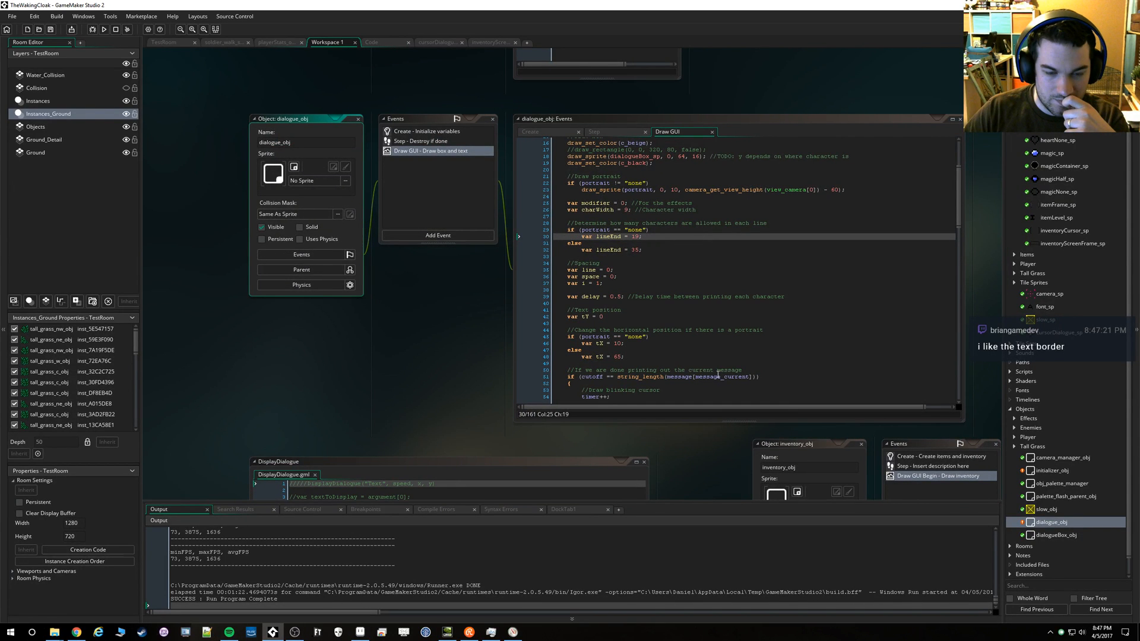
{"action": "scroll", "coordinate": [718, 375], "scroll_direction": "down", "scroll_amount": 1}
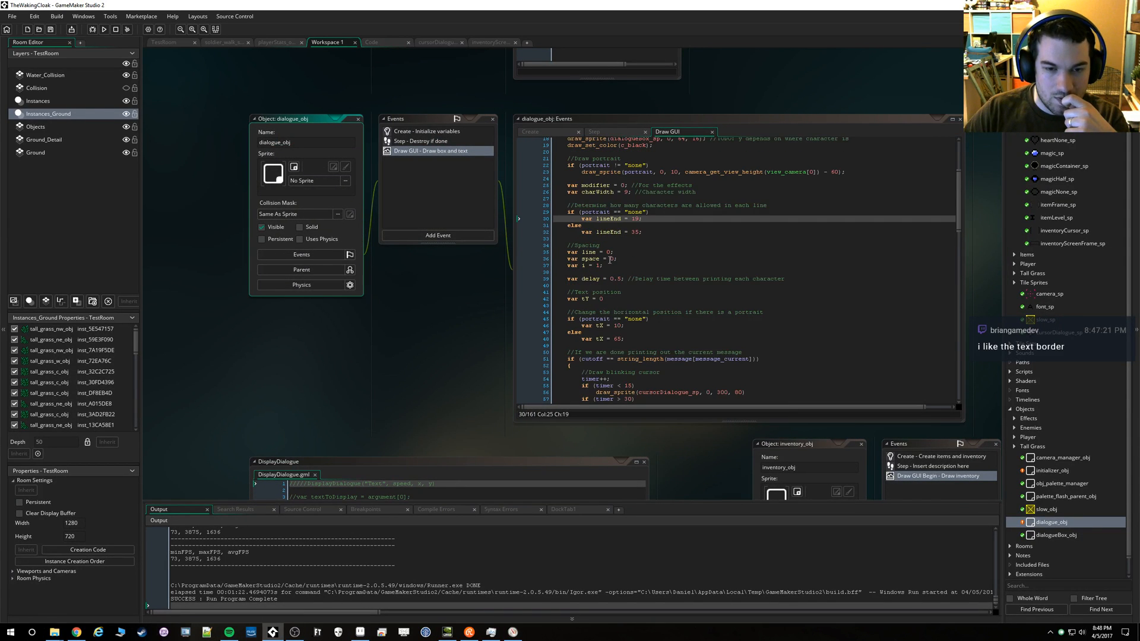
{"action": "left_click", "coordinate": [600, 299]}
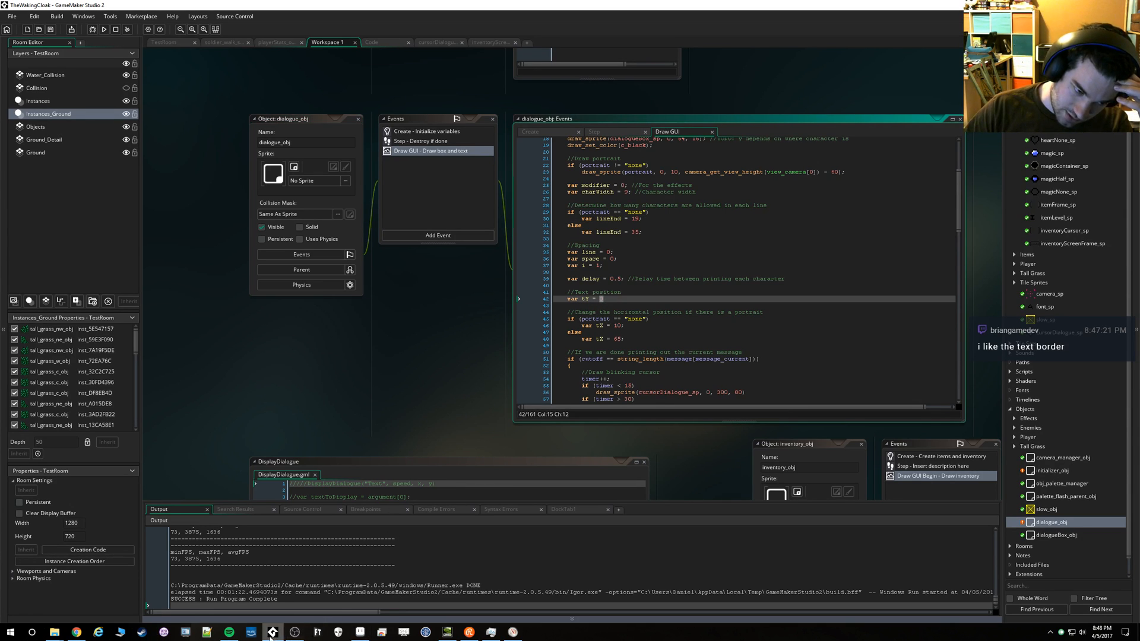
Switch to Aseprite and measure the letter A's character cell in font.gif with a selection
{"action": "left_click", "coordinate": [360, 631]}
{"action": "scroll", "coordinate": [277, 155], "scroll_direction": "up", "scroll_amount": 3}
{"action": "scroll", "coordinate": [302, 173], "scroll_direction": "down", "scroll_amount": 1}
{"action": "left_click_drag", "start_coordinate": [303, 172], "coordinate": [336, 200]}
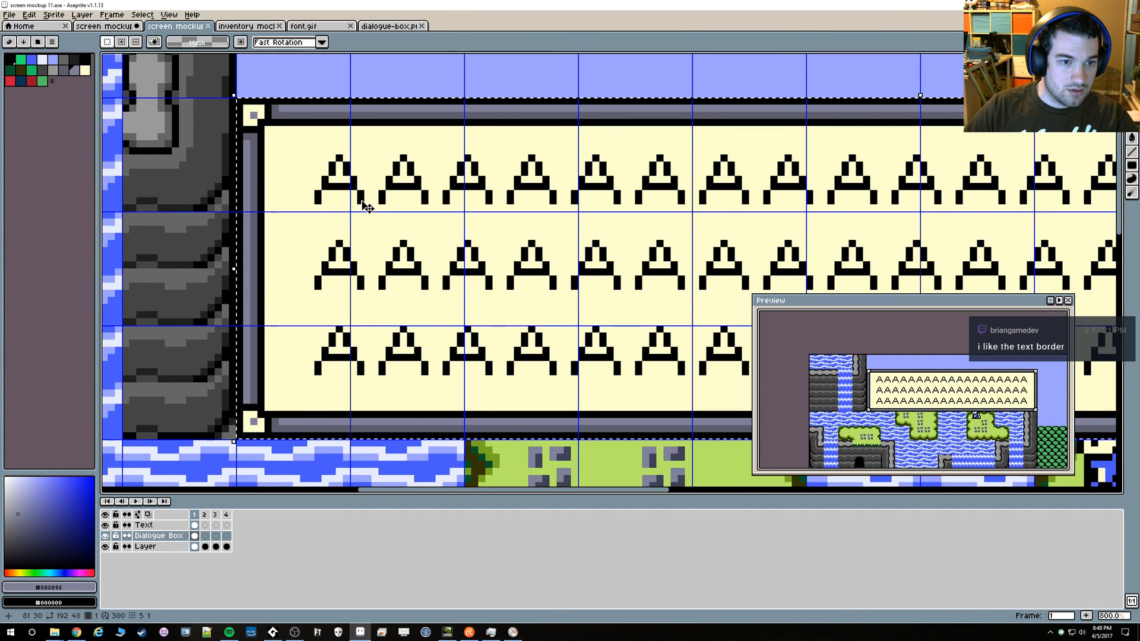
{"action": "left_click", "coordinate": [389, 26]}
{"action": "left_click", "coordinate": [310, 26]}
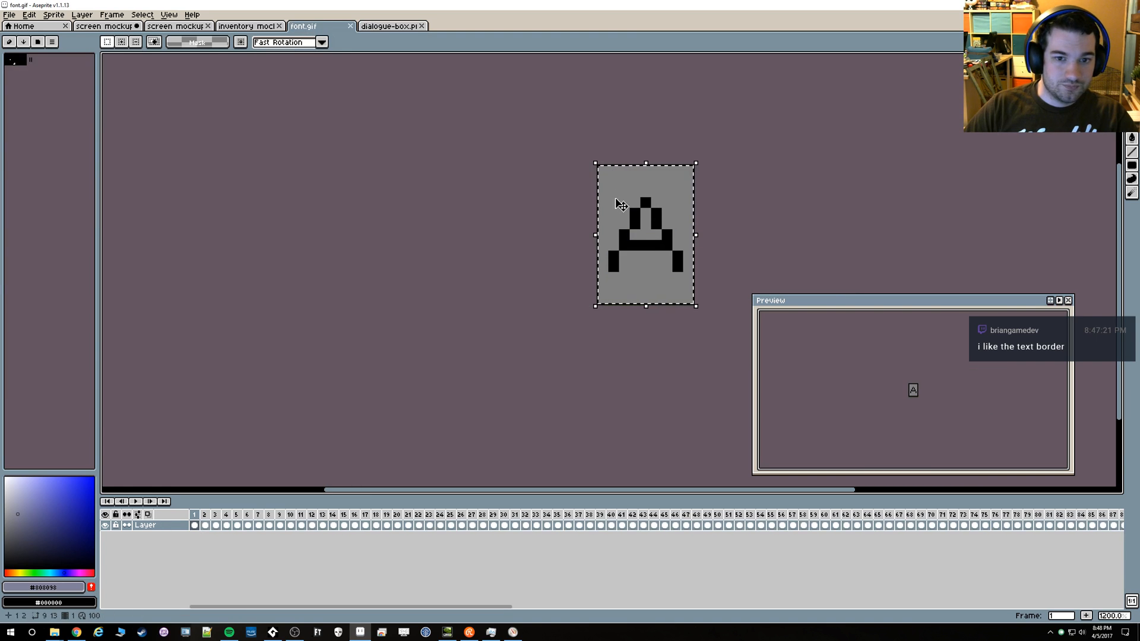
{"action": "scroll", "coordinate": [630, 225], "scroll_direction": "up", "scroll_amount": 1}
{"action": "left_click", "coordinate": [683, 345]}
{"action": "left_click_drag", "start_coordinate": [697, 316], "coordinate": [588, 174]}
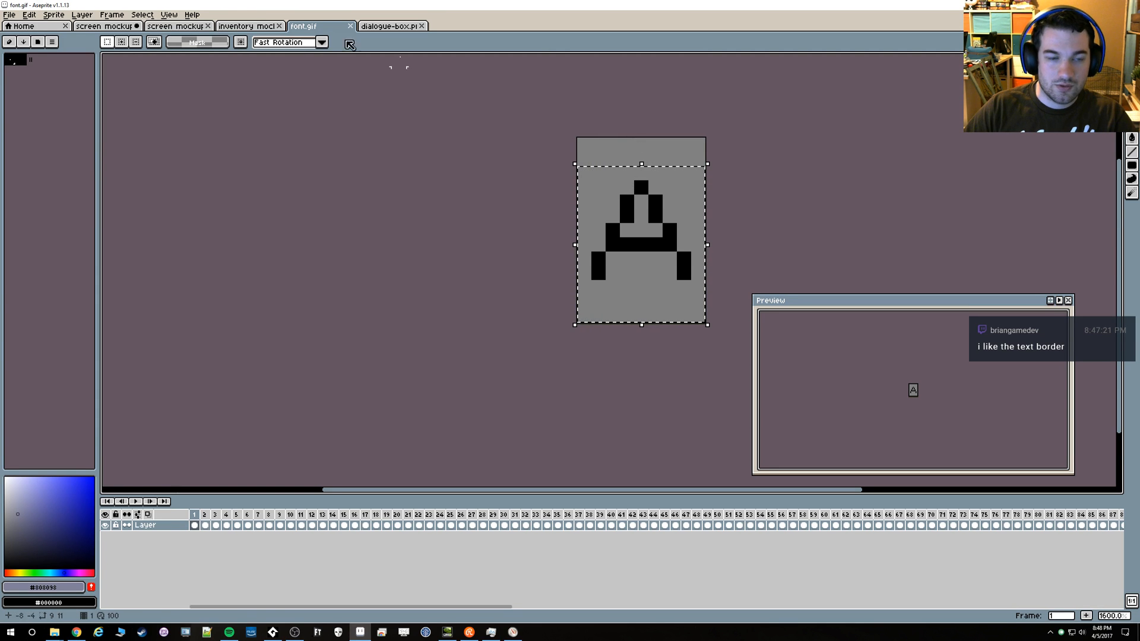
Measure the first letter A's position in the dialogue box of the screen mockup with a selection, checking it against dialogue-box.png and font.gif
{"action": "left_click", "coordinate": [185, 25]}
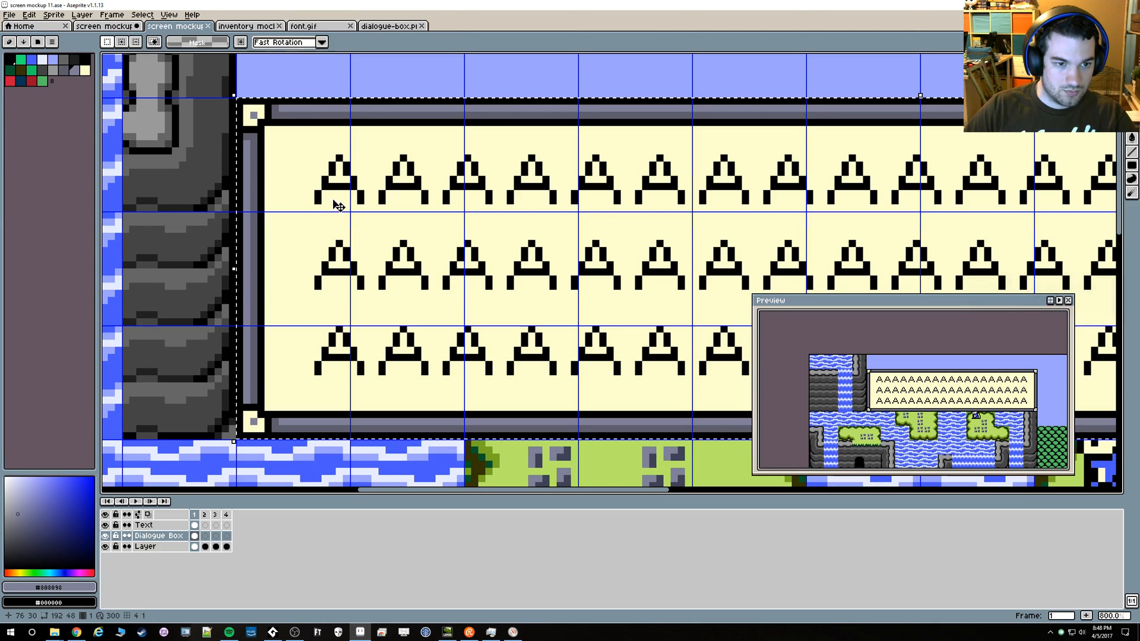
{"action": "key", "text": "ctrl+d"}
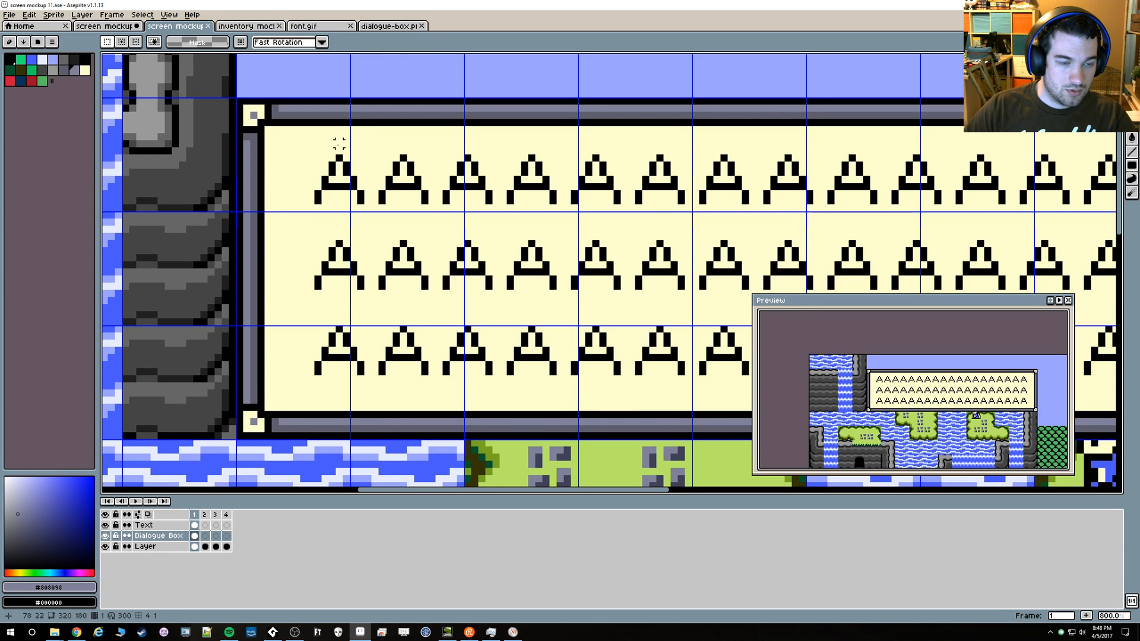
{"action": "left_click_drag", "start_coordinate": [303, 135], "coordinate": [374, 215]}
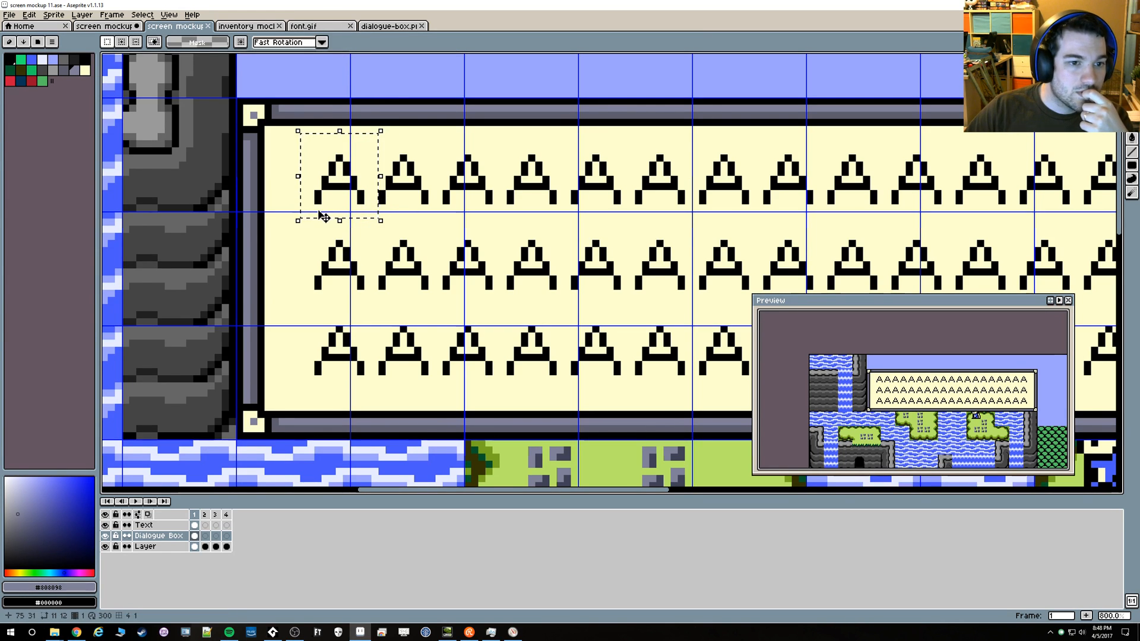
{"action": "left_click", "coordinate": [390, 27]}
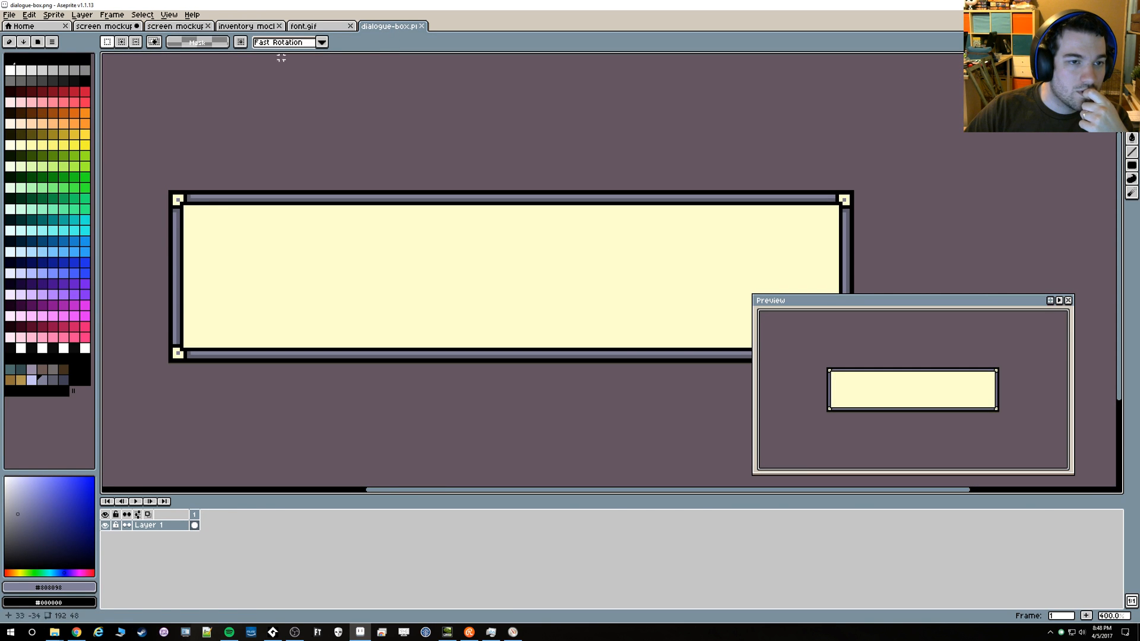
{"action": "left_click", "coordinate": [312, 26]}
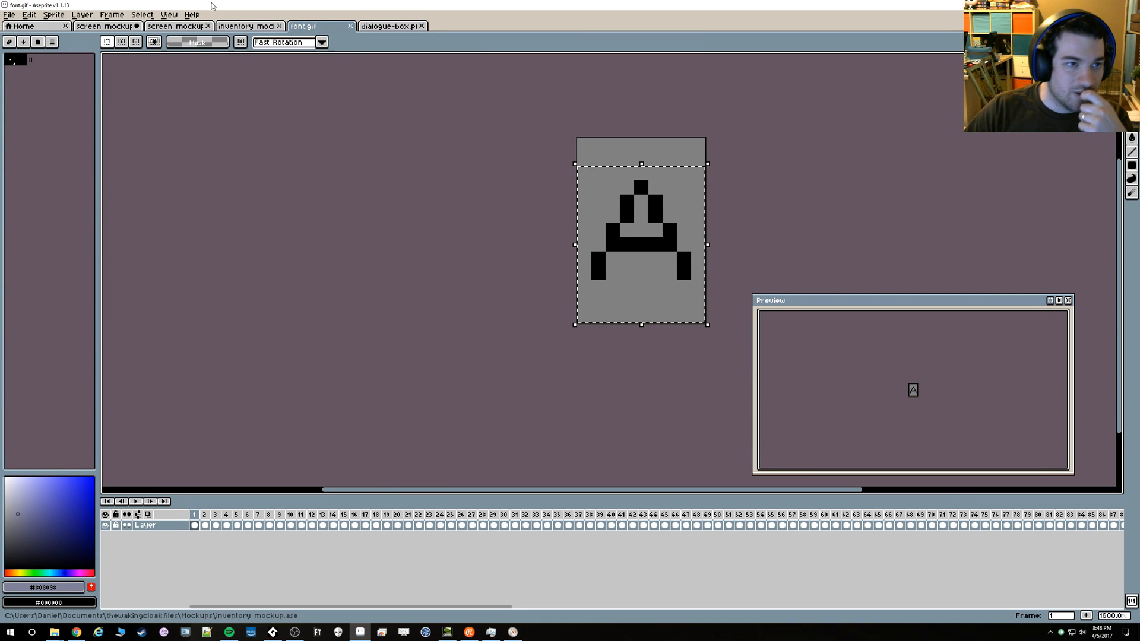
{"action": "left_click", "coordinate": [175, 26]}
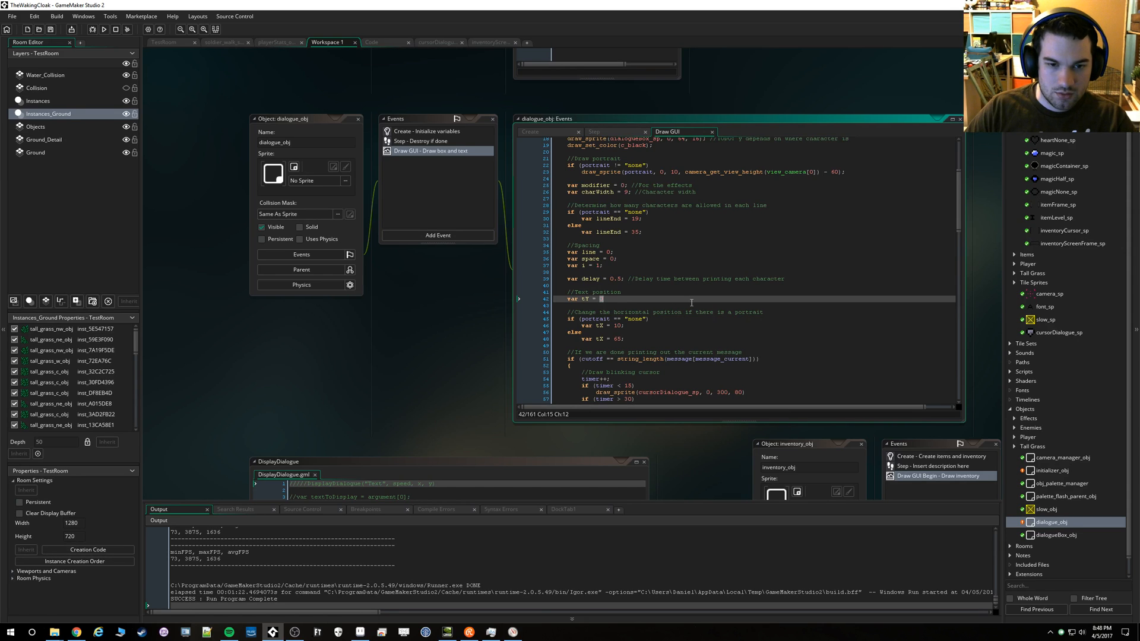
Set the vertical text position tY to 21 and the no-portrait horizontal text position to 73 in dialogue_obj's Draw GUI code
{"action": "type", "text": "21"}
{"action": "key", "text": "Up"}
{"action": "key", "text": "Up"}
{"action": "key", "text": "Up"}
{"action": "key", "text": "Up"}
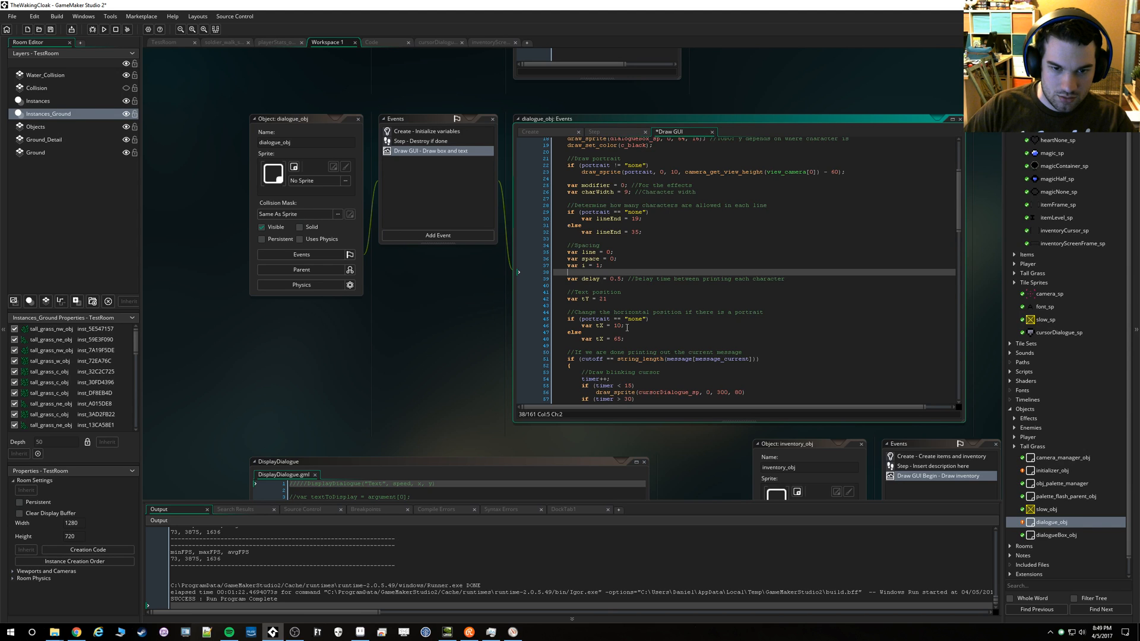
{"action": "double_click", "coordinate": [618, 326]}
{"action": "type", "text": "73"}
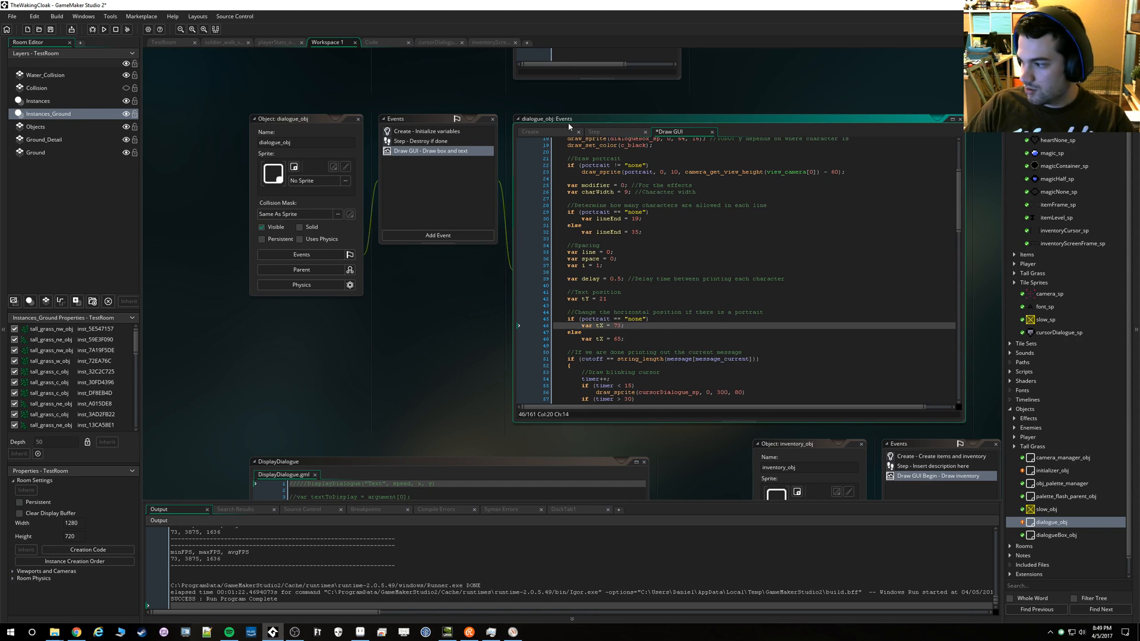
Run the game and page through the test dialogue messages to check where the text sits in the box
{"action": "left_click", "coordinate": [104, 29]}
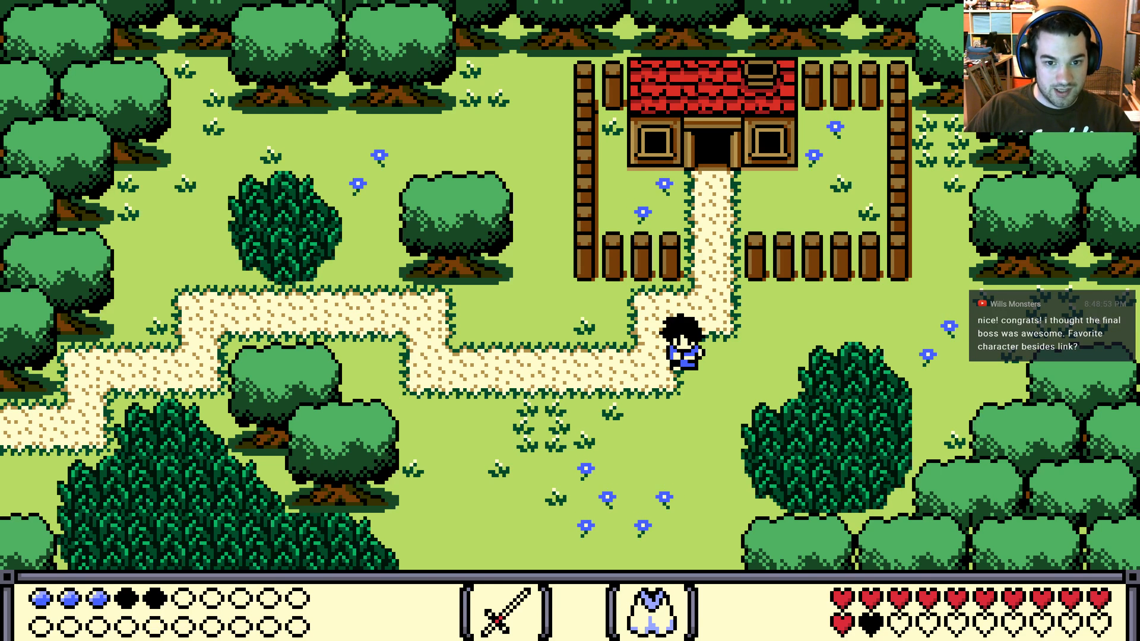
{"action": "key", "text": "space"}
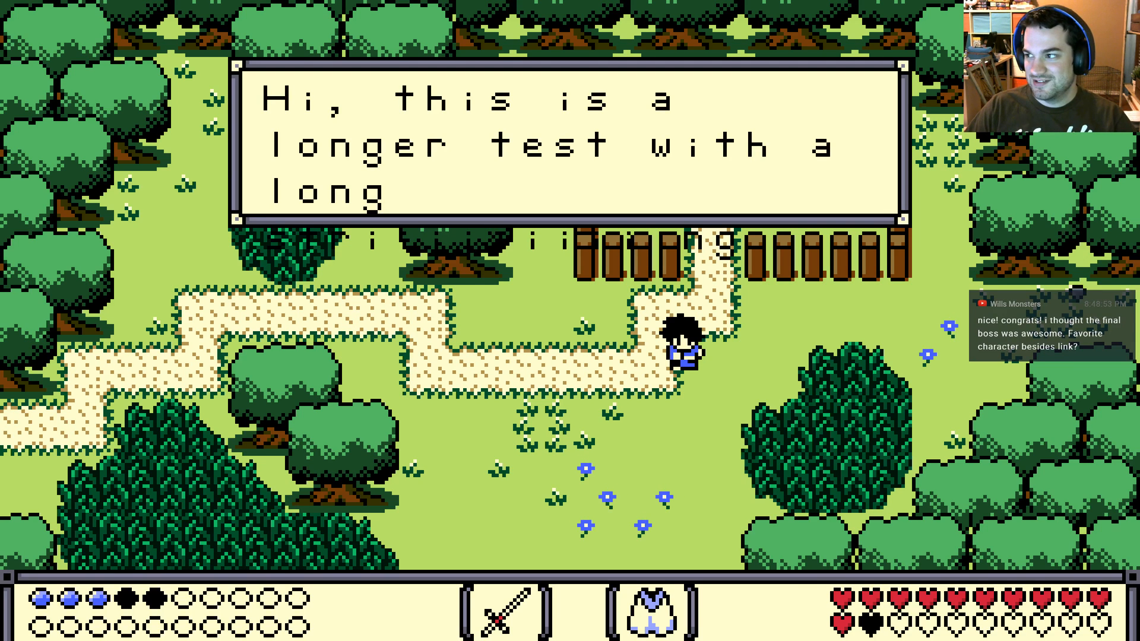
{"action": "key", "text": "space"}
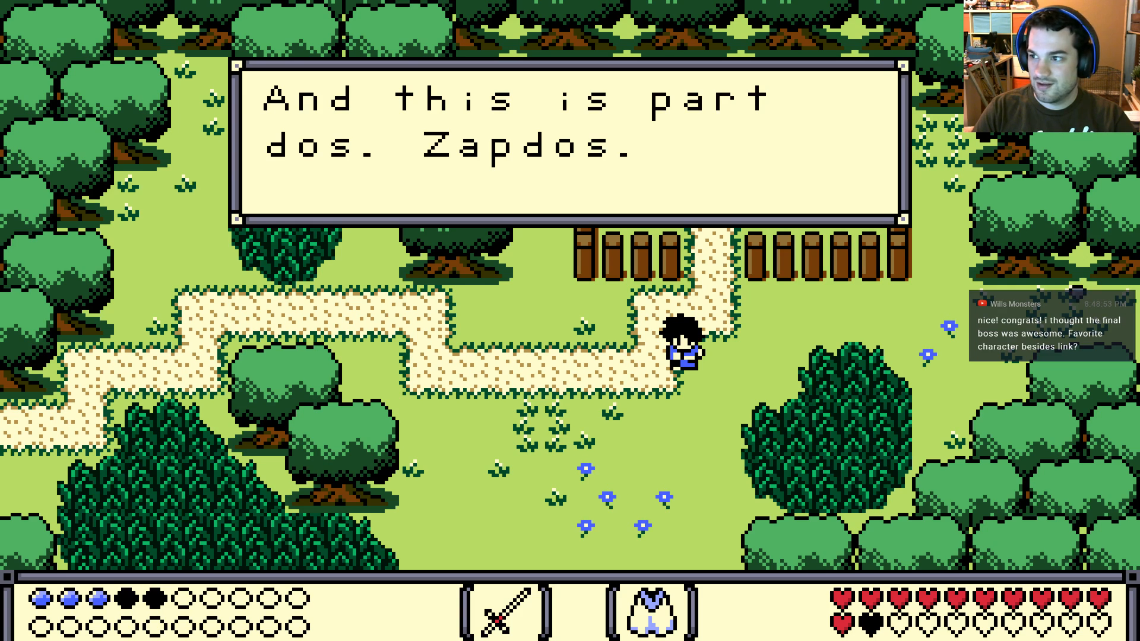
{"action": "key", "text": "space"}
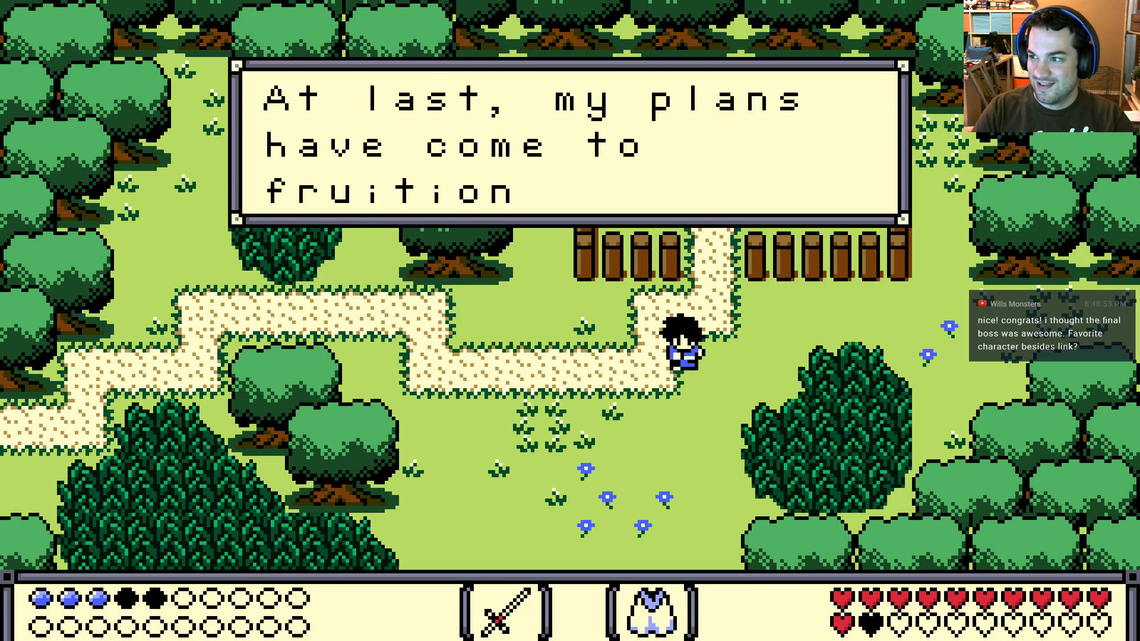
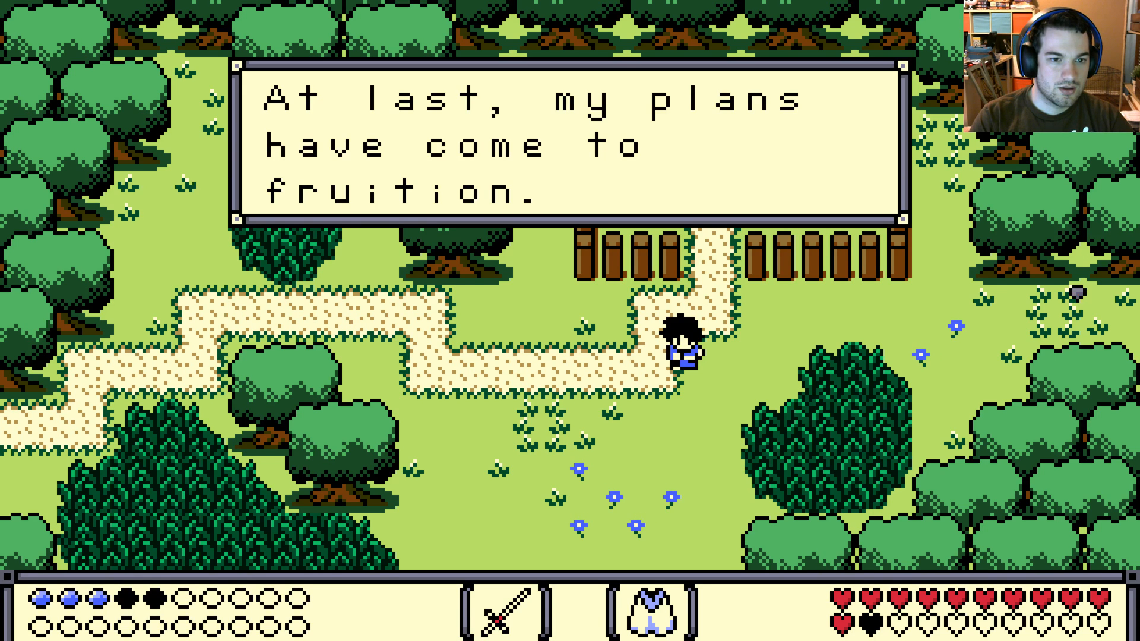
Close the test game and switch to Aseprite to examine the text placement in the screen mockup's dialogue box
{"action": "key", "text": "Escape"}
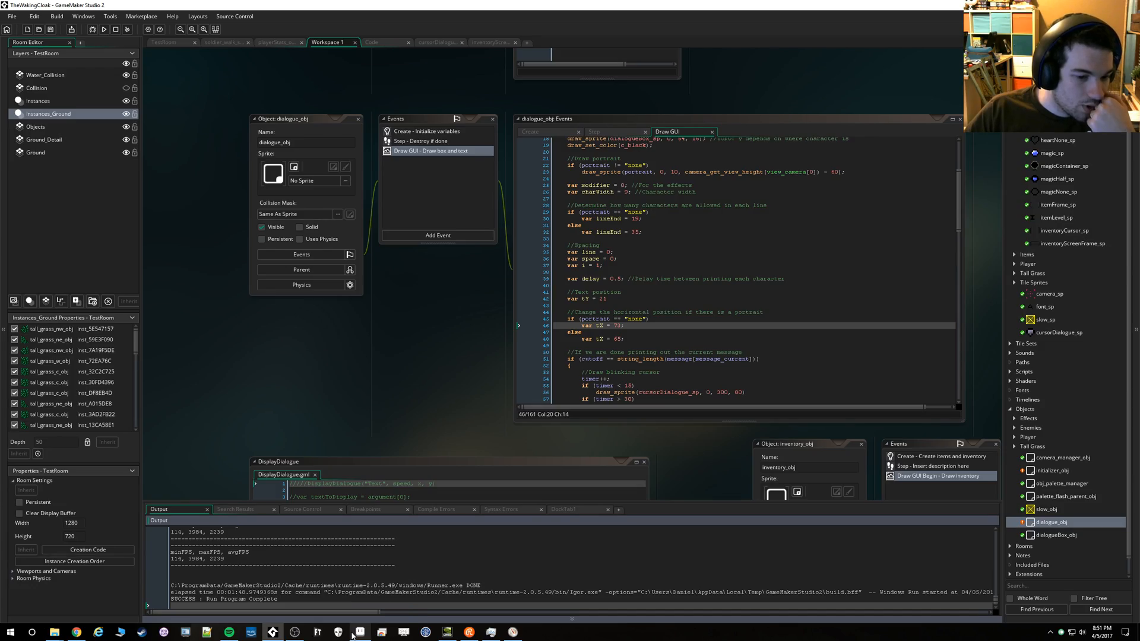
{"action": "mouse_move", "coordinate": [353, 637]}
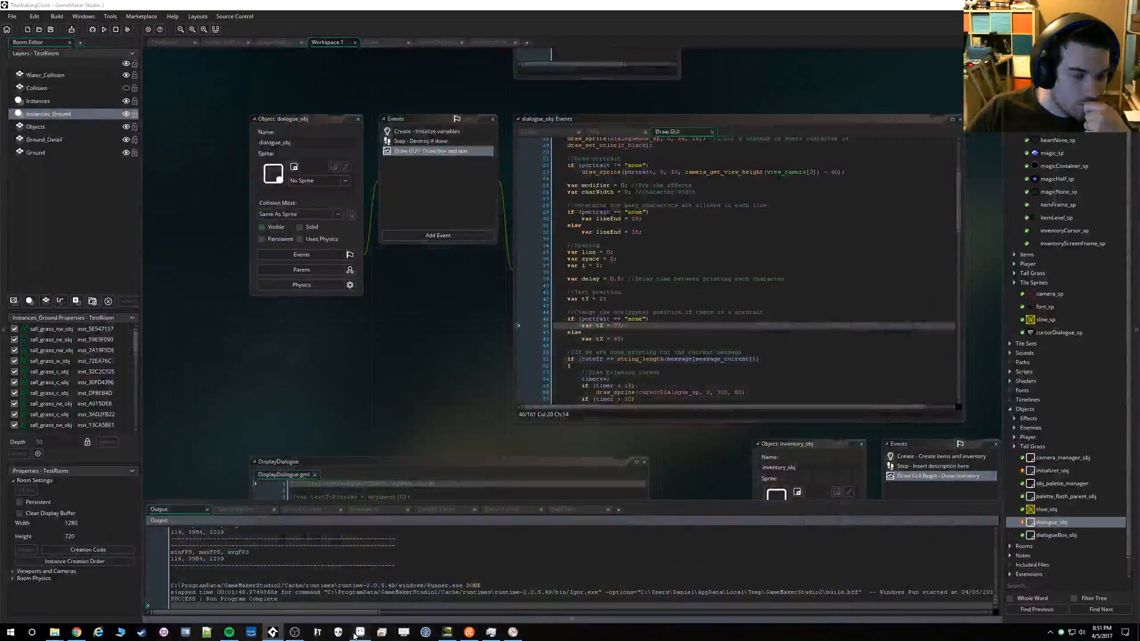
{"action": "left_click", "coordinate": [360, 632]}
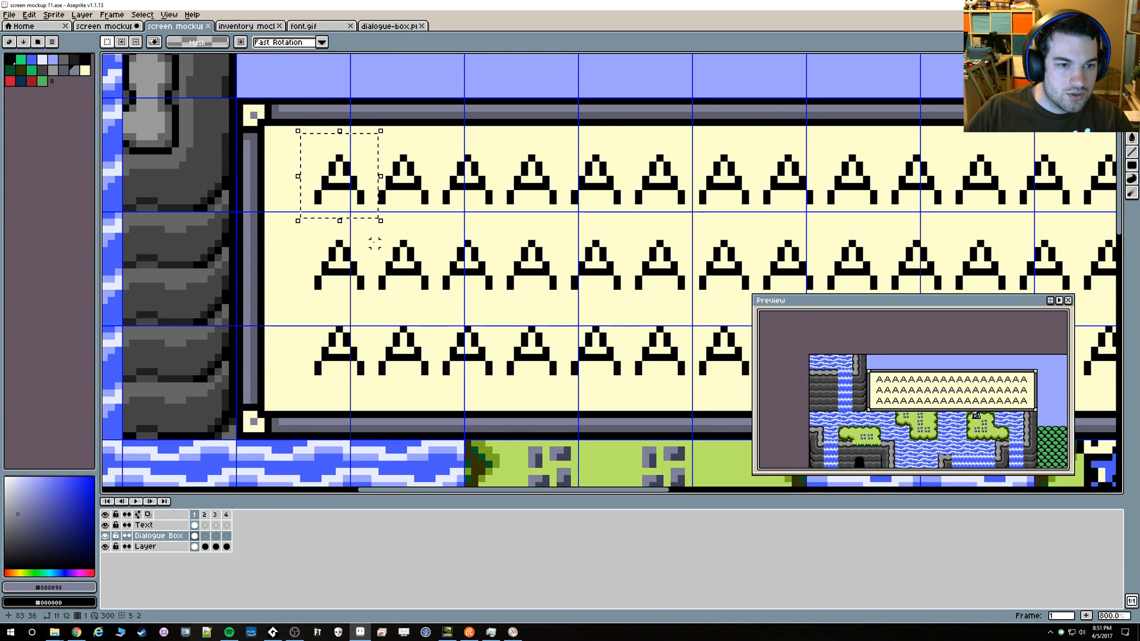
Switch back to GameMaker and examine the line increment and the 13-pixel line spacing in the Draw GUI text-drawing code
{"action": "key", "text": "alt+Tab"}
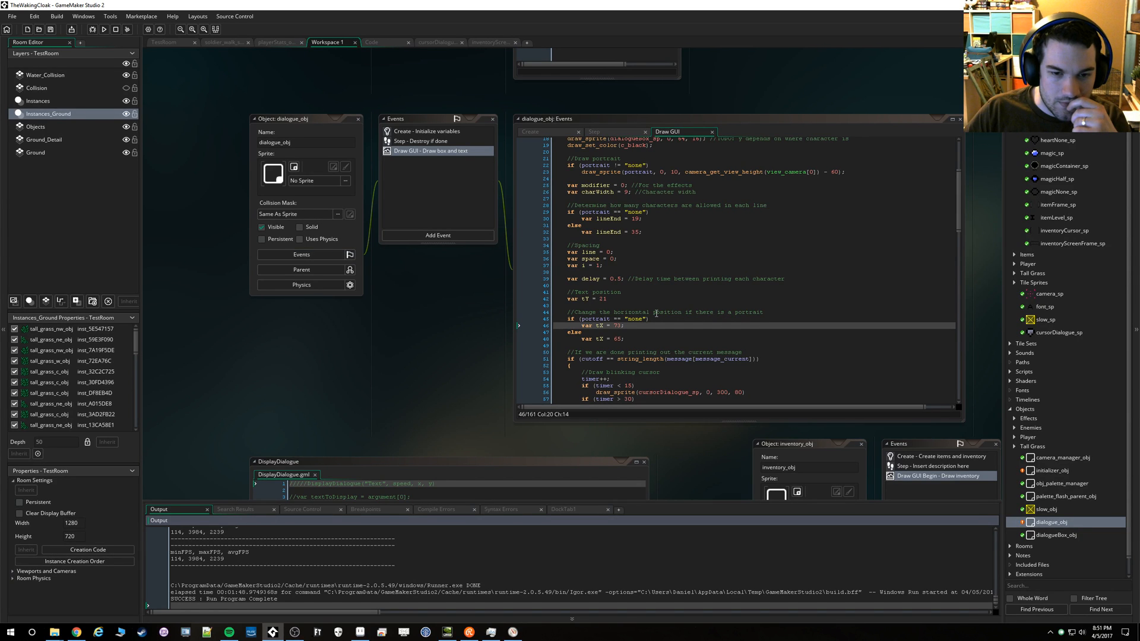
{"action": "scroll", "coordinate": [617, 258], "scroll_direction": "down", "scroll_amount": 5}
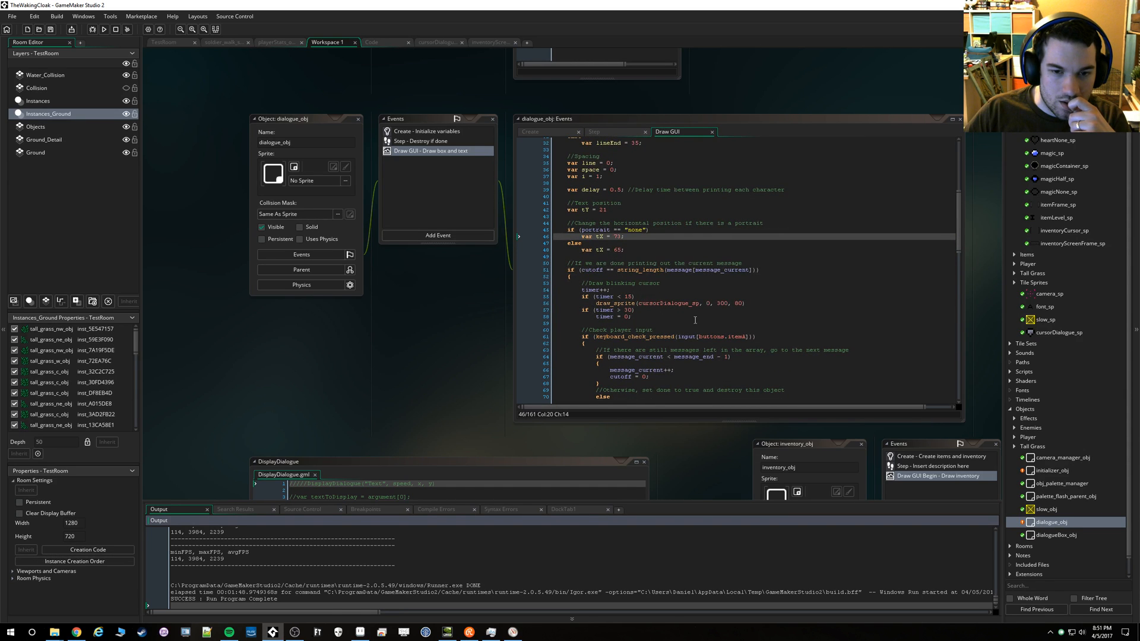
{"action": "scroll", "coordinate": [694, 320], "scroll_direction": "down", "scroll_amount": 6}
{"action": "scroll", "coordinate": [693, 321], "scroll_direction": "down", "scroll_amount": 8}
{"action": "scroll", "coordinate": [692, 322], "scroll_direction": "down", "scroll_amount": 5}
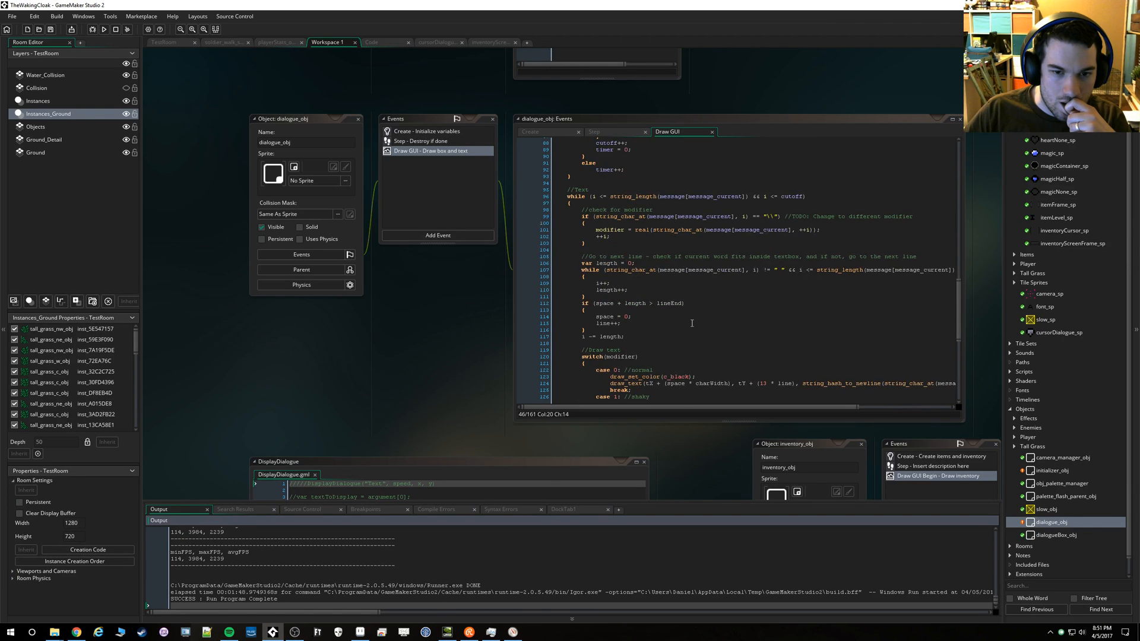
{"action": "scroll", "coordinate": [692, 323], "scroll_direction": "down", "scroll_amount": 3}
{"action": "double_click", "coordinate": [603, 261]}
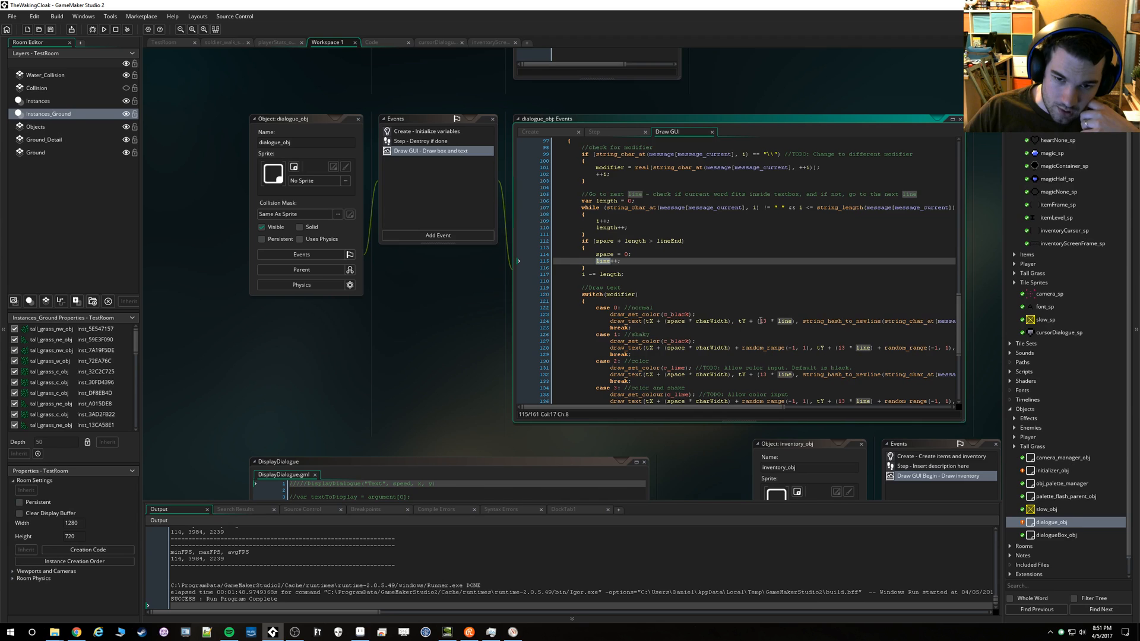
{"action": "double_click", "coordinate": [761, 321]}
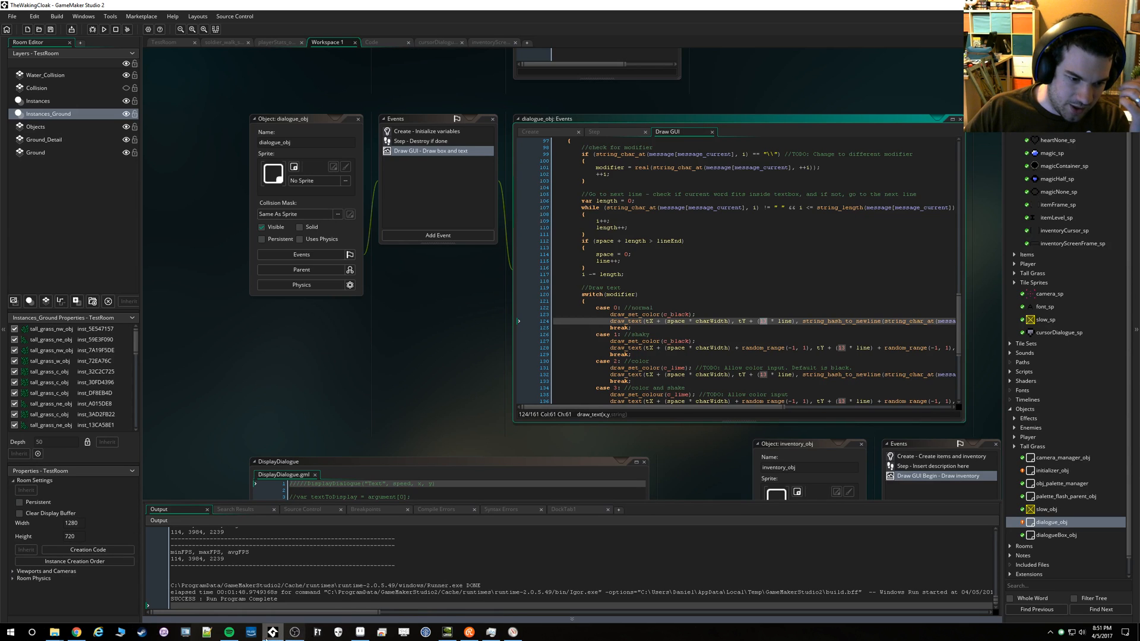
Switch to Aseprite and measure the full letter A character cell in font.gif by selecting the whole canvas
{"action": "left_click", "coordinate": [360, 633]}
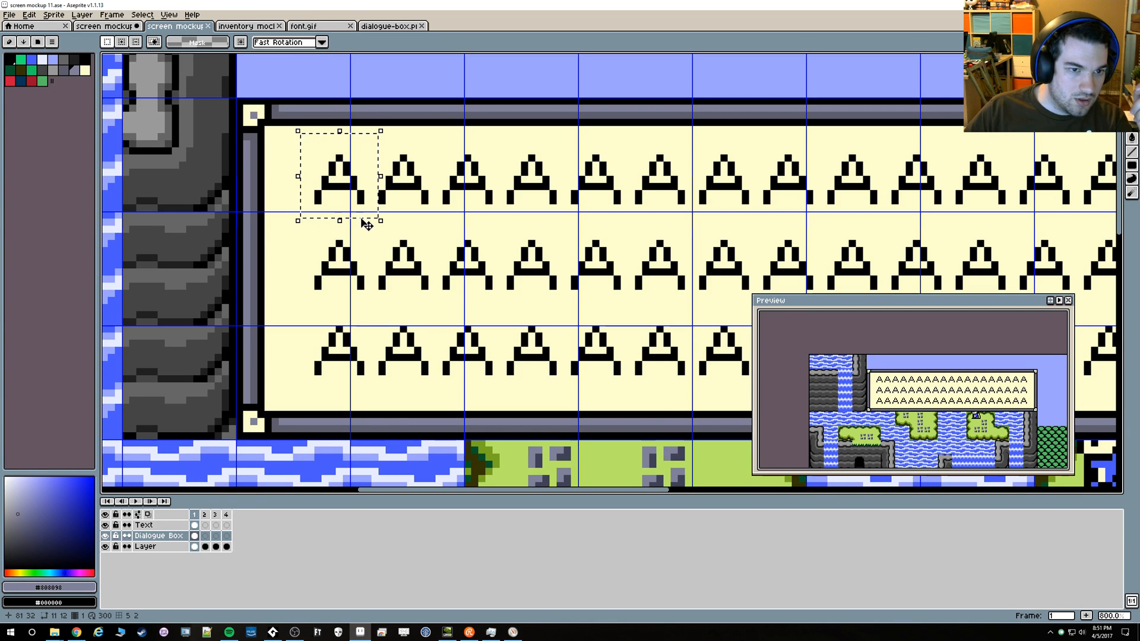
{"action": "left_click", "coordinate": [317, 26]}
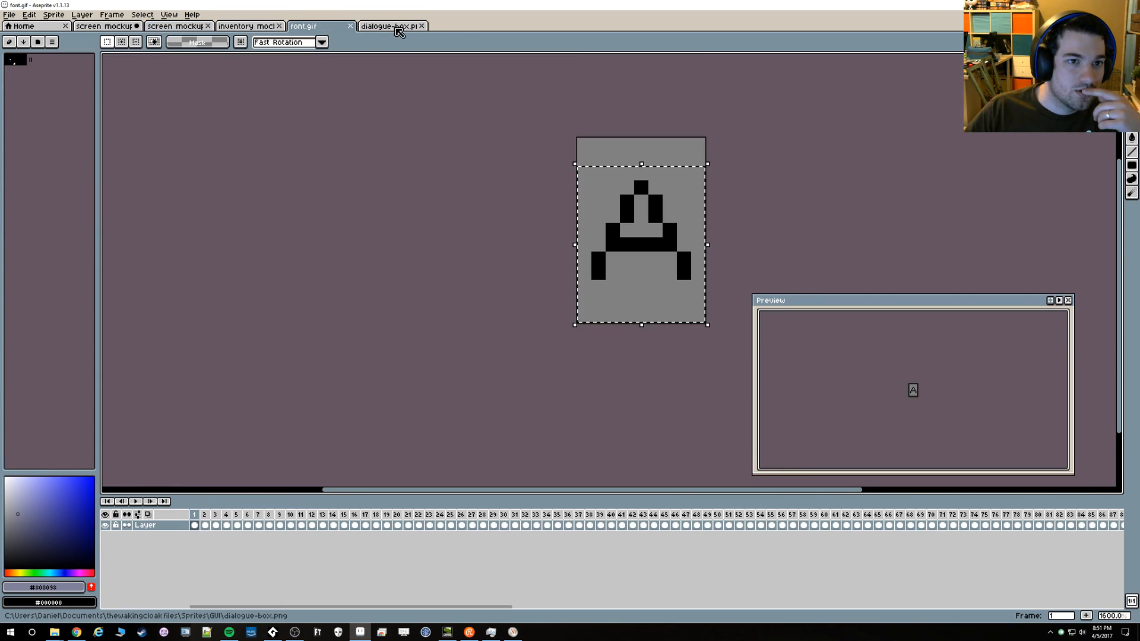
{"action": "key", "text": "ctrl+d"}
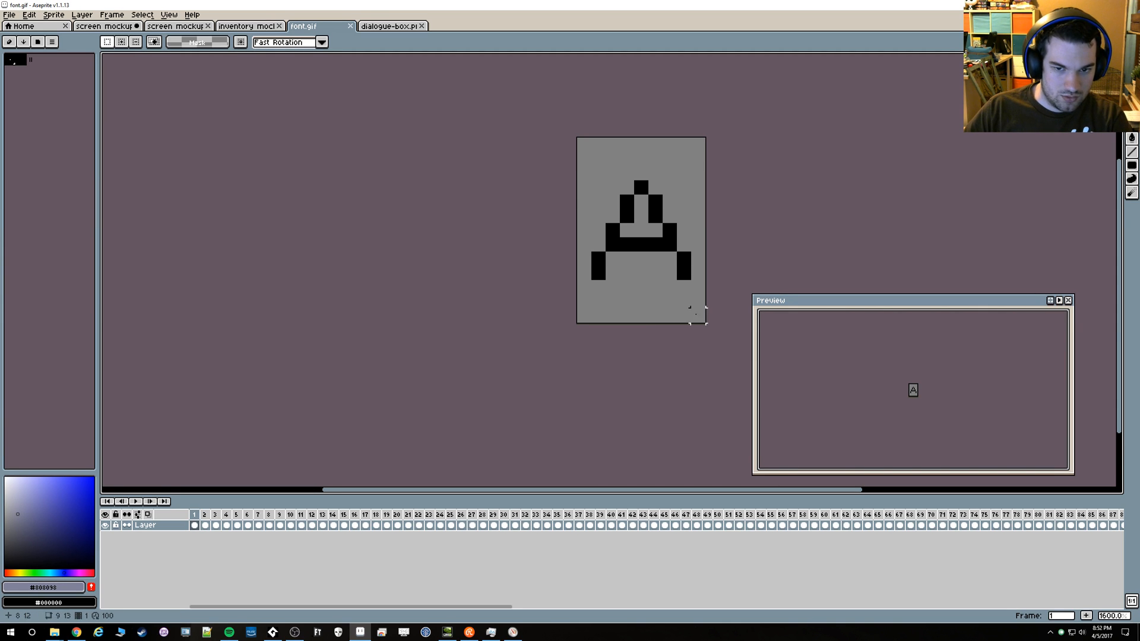
{"action": "key", "text": "ctrl+a"}
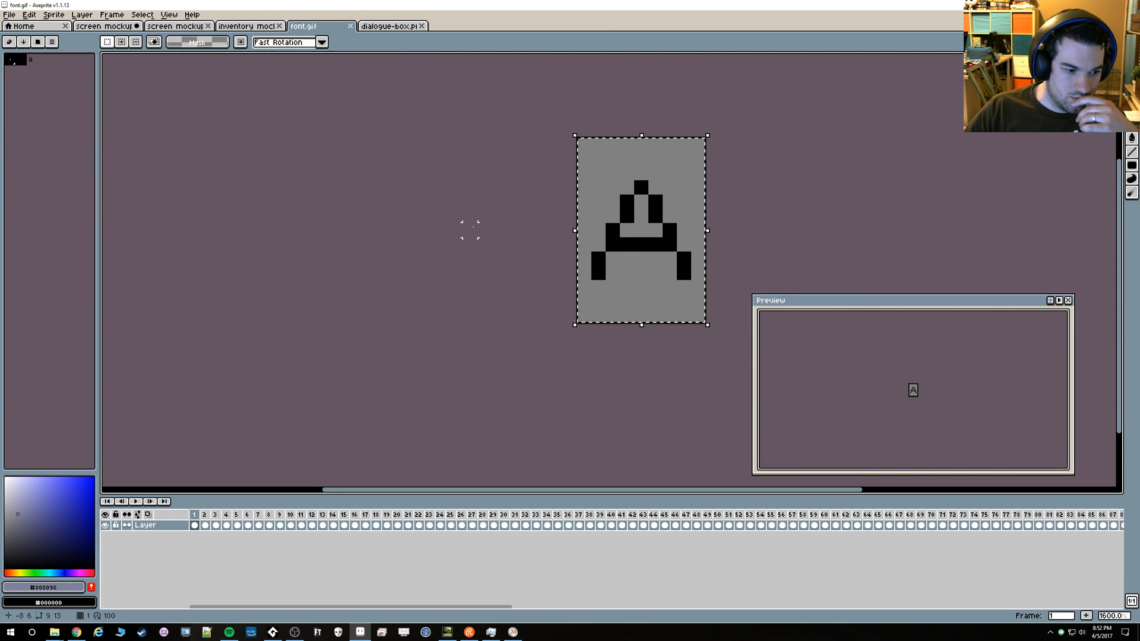
Measure the first letter A's position in the dialogue box of screen mockup 11 with a fresh selection of about 9 × 13 pixels
{"action": "left_click", "coordinate": [113, 27]}
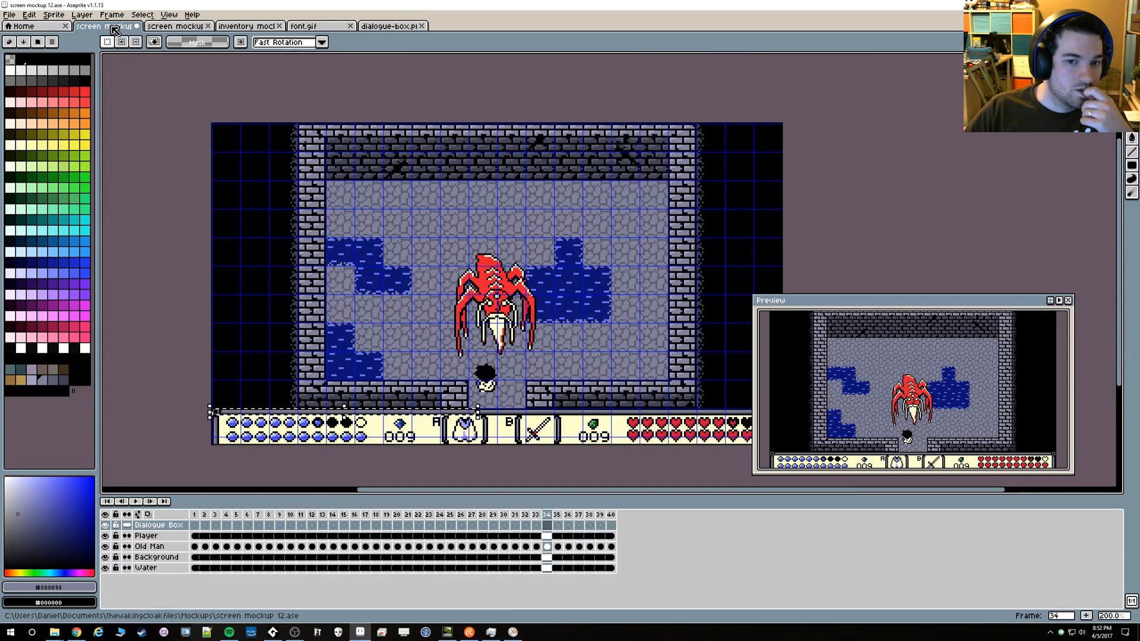
{"action": "left_click", "coordinate": [292, 28]}
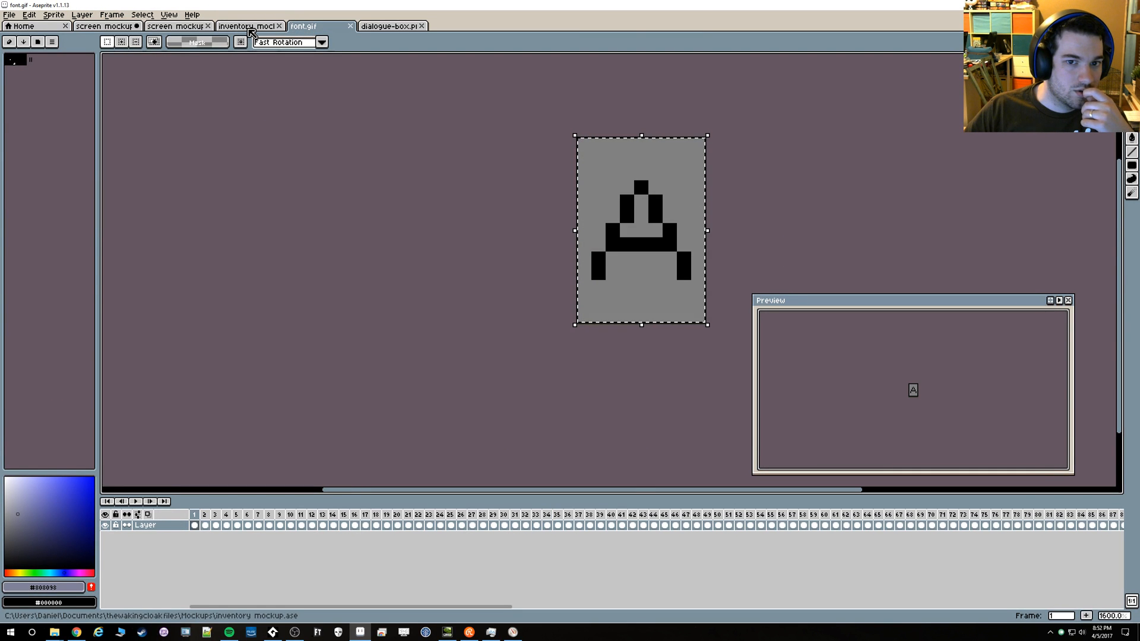
{"action": "left_click", "coordinate": [244, 26]}
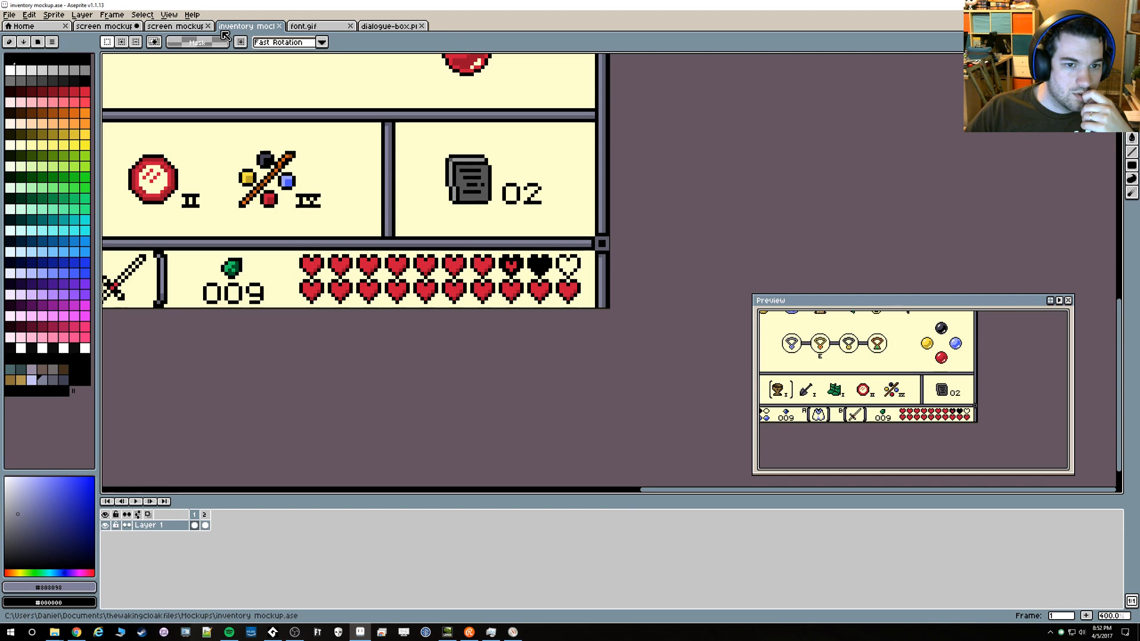
{"action": "left_click", "coordinate": [189, 27]}
{"action": "scroll", "coordinate": [511, 252], "scroll_direction": "down", "scroll_amount": 5}
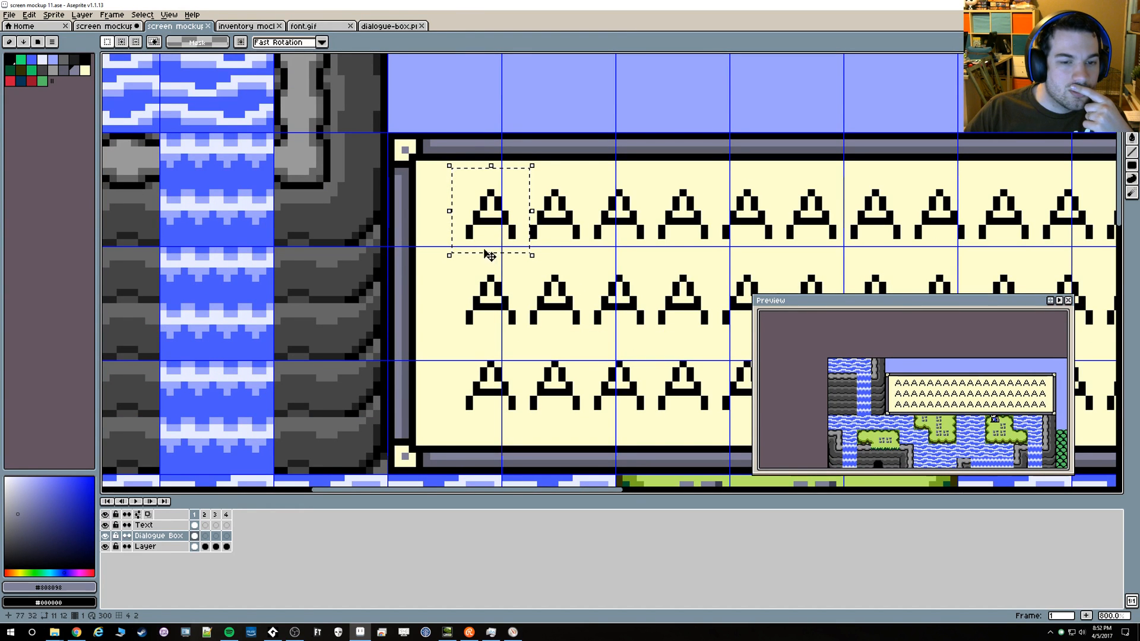
{"action": "scroll", "coordinate": [491, 256], "scroll_direction": "up", "scroll_amount": 3}
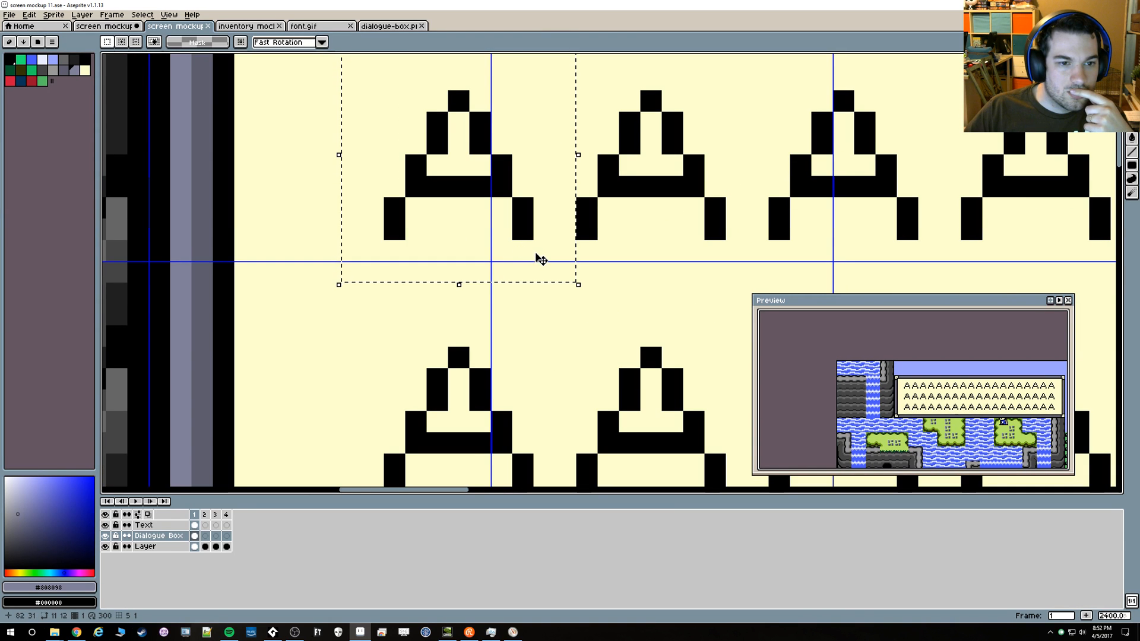
{"action": "scroll", "coordinate": [380, 231], "scroll_direction": "down", "scroll_amount": 2}
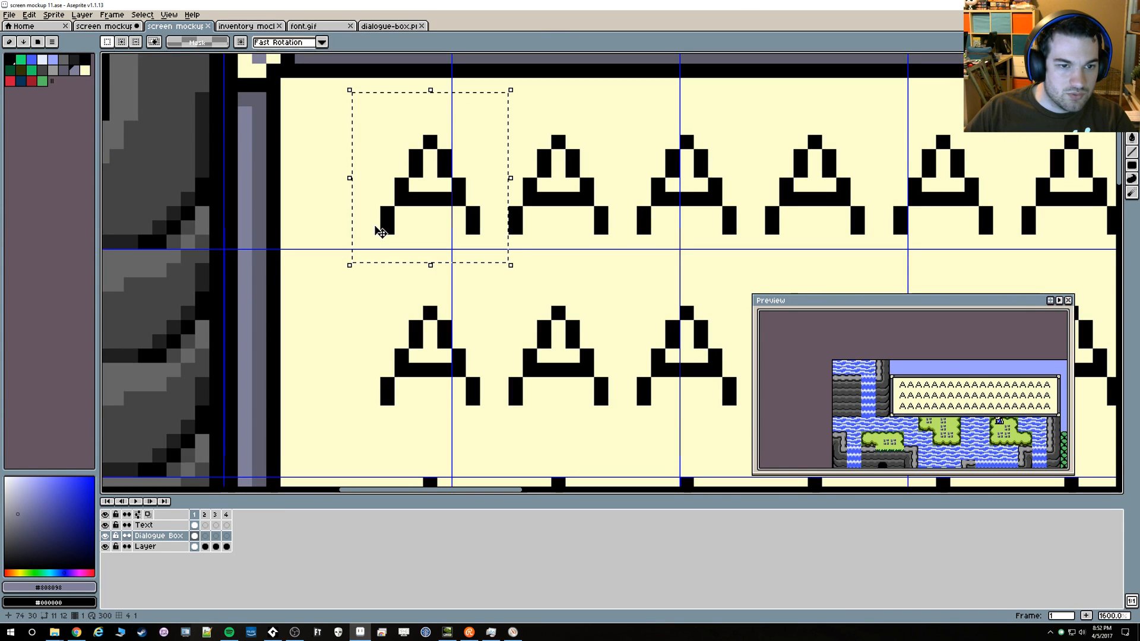
{"action": "left_click_drag", "start_coordinate": [375, 227], "coordinate": [379, 248]}
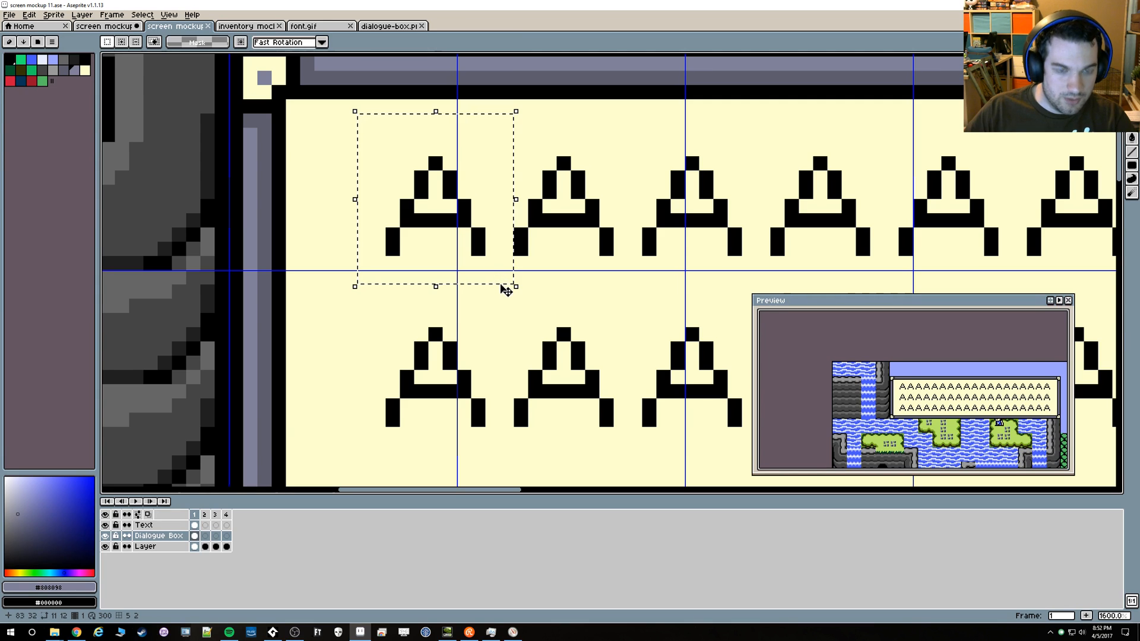
{"action": "key", "text": "ctrl+d"}
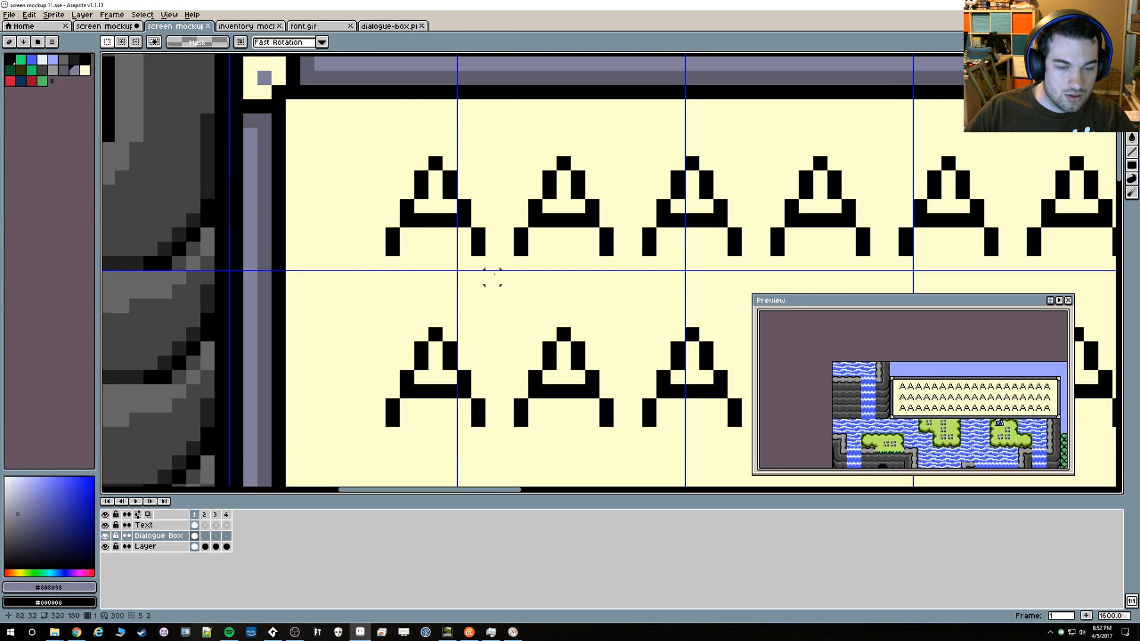
{"action": "left_click_drag", "start_coordinate": [493, 290], "coordinate": [378, 147]}
{"action": "left_click_drag", "start_coordinate": [499, 298], "coordinate": [369, 112]}
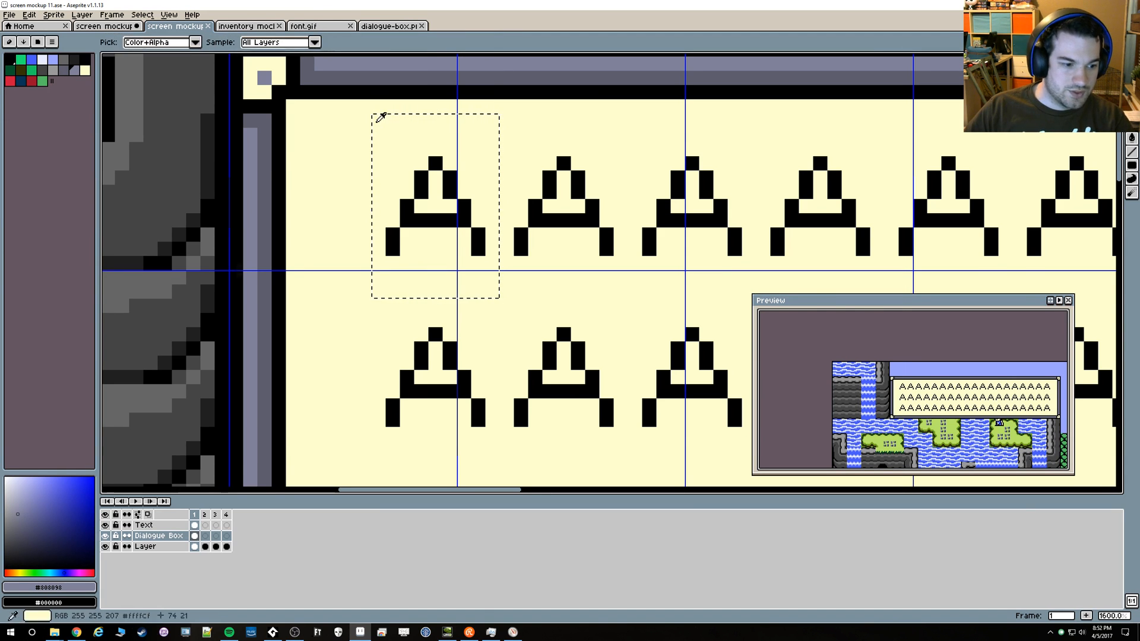
Switch to GameMaker and set the no-portrait horizontal text position tX to 74 in dialogue_obj's Draw GUI code
{"action": "key", "text": "alt+Tab"}
{"action": "scroll", "coordinate": [722, 314], "scroll_direction": "up", "scroll_amount": 15}
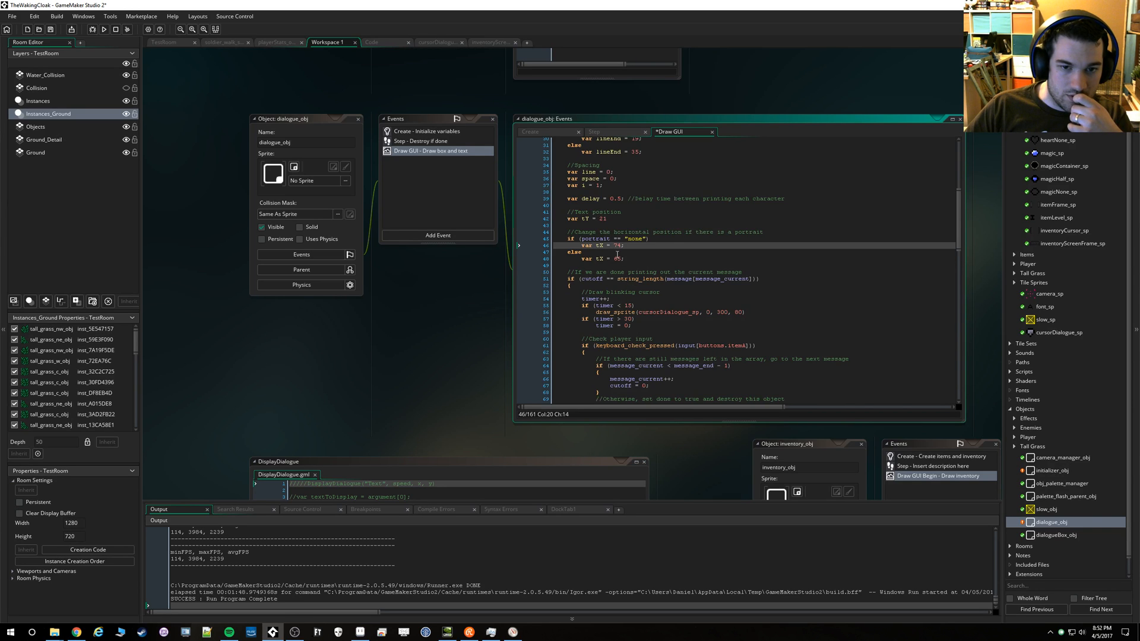
Widen the dialogue_obj code window slightly and delete the extra blank line above the "Move to next character" comment
{"action": "scroll", "coordinate": [617, 255], "scroll_direction": "down", "scroll_amount": 20}
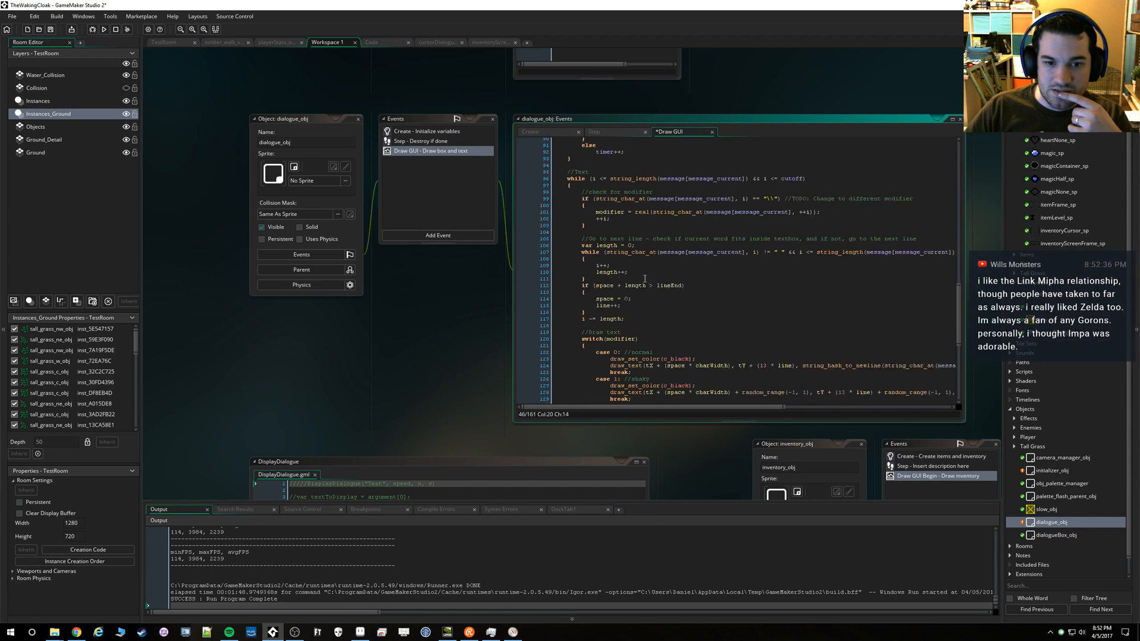
{"action": "scroll", "coordinate": [645, 279], "scroll_direction": "down", "scroll_amount": 3}
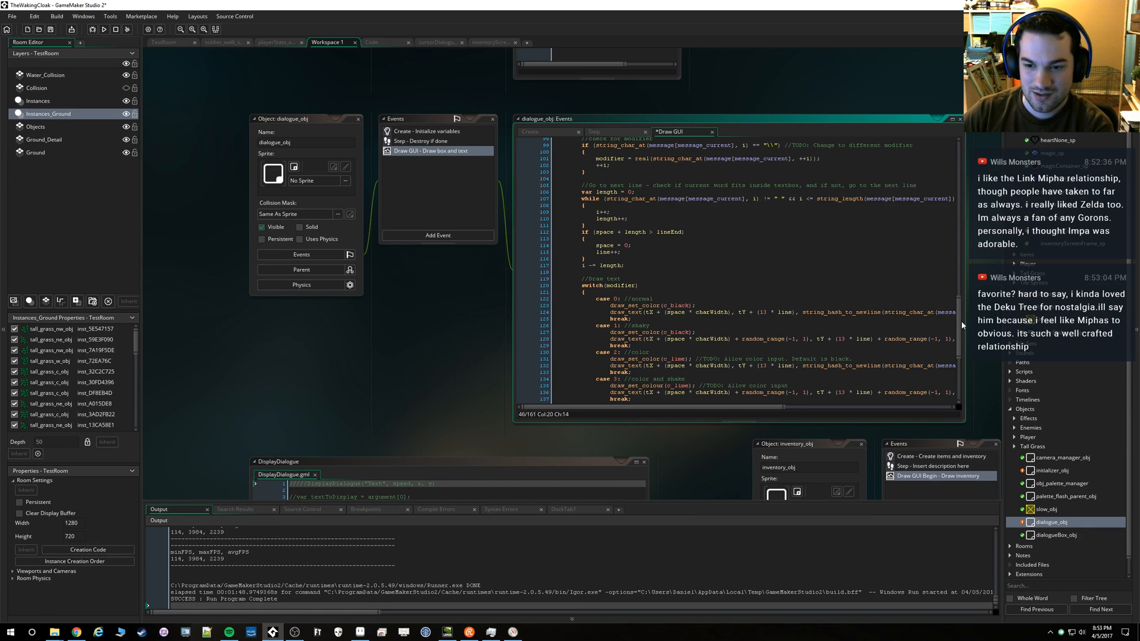
{"action": "left_click_drag", "start_coordinate": [963, 297], "coordinate": [984, 297]}
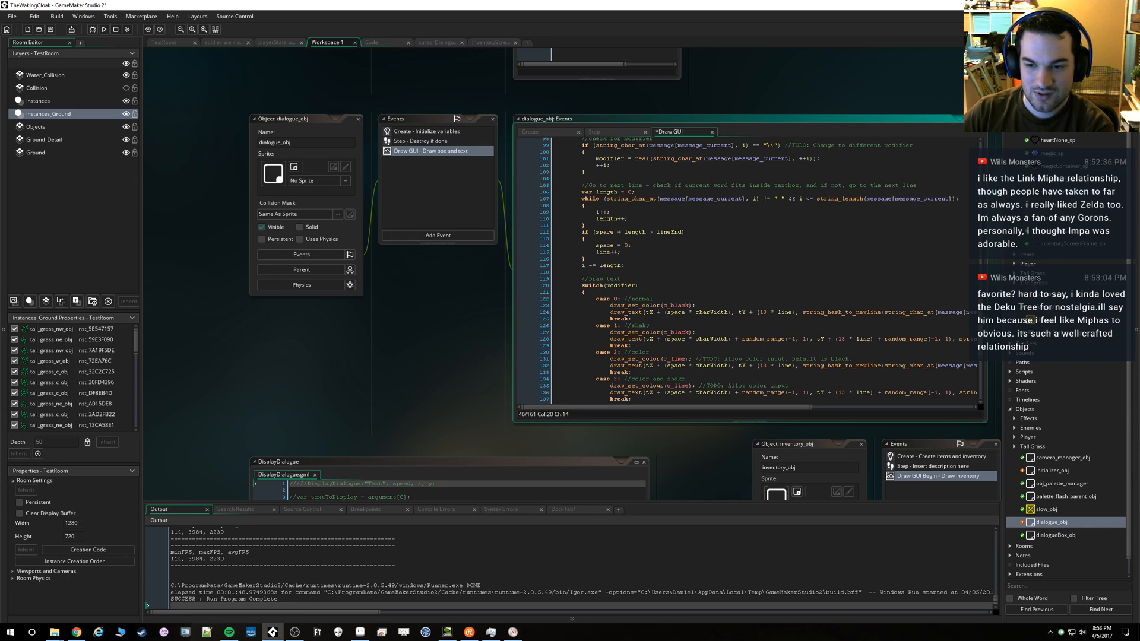
{"action": "scroll", "coordinate": [707, 268], "scroll_direction": "up", "scroll_amount": 2}
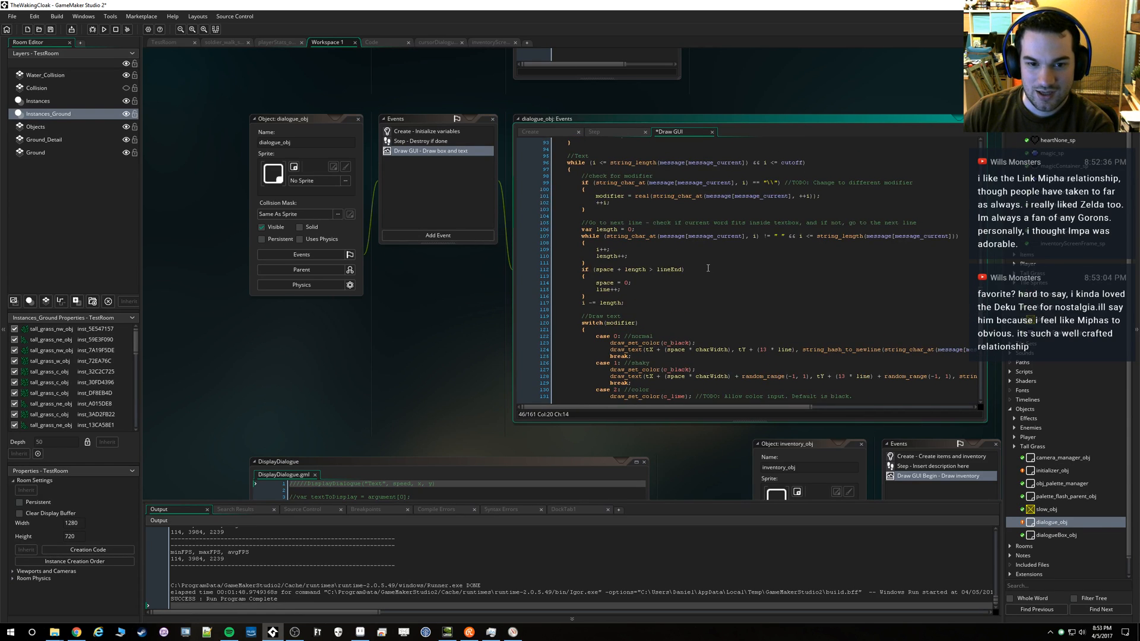
{"action": "scroll", "coordinate": [707, 268], "scroll_direction": "up", "scroll_amount": 11}
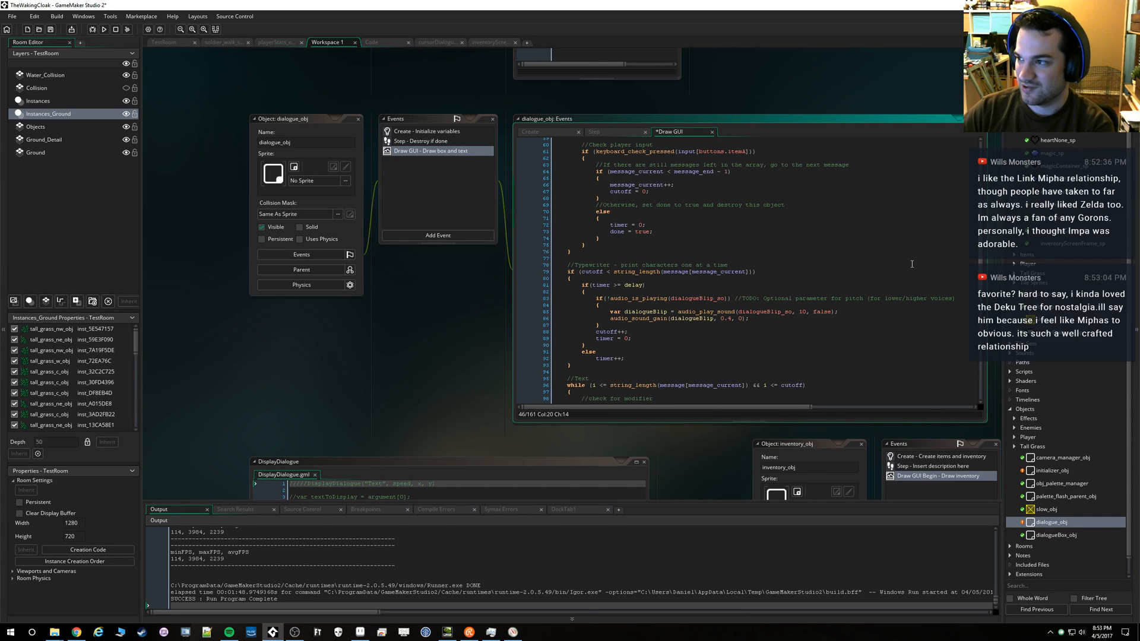
{"action": "scroll", "coordinate": [983, 228], "scroll_direction": "up", "scroll_amount": 9}
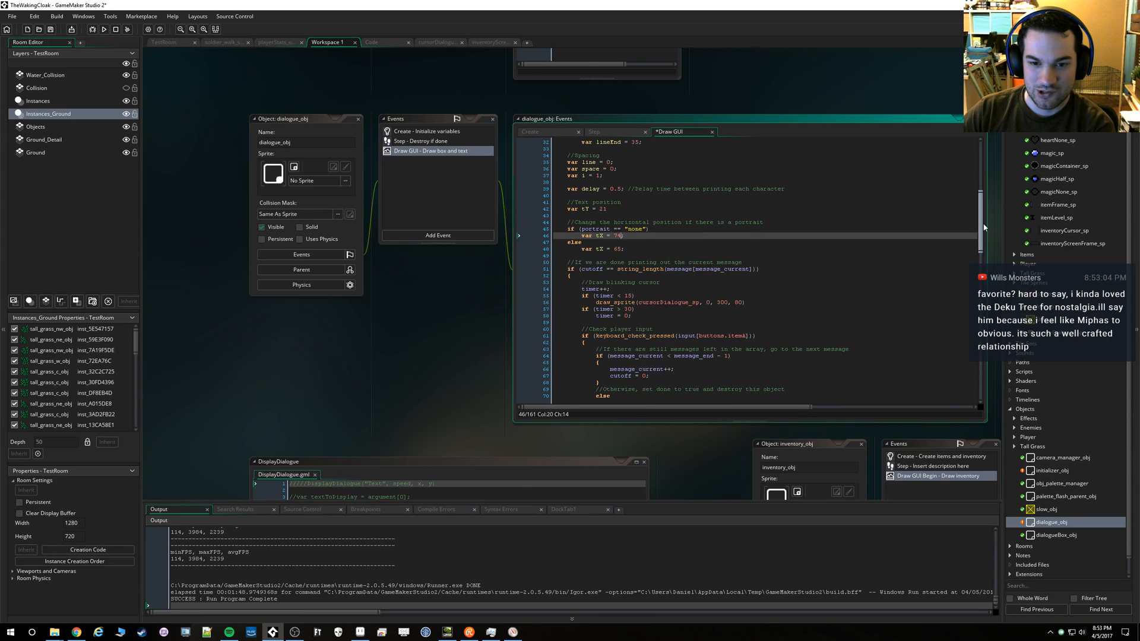
{"action": "left_click_drag", "start_coordinate": [983, 227], "coordinate": [973, 378]}
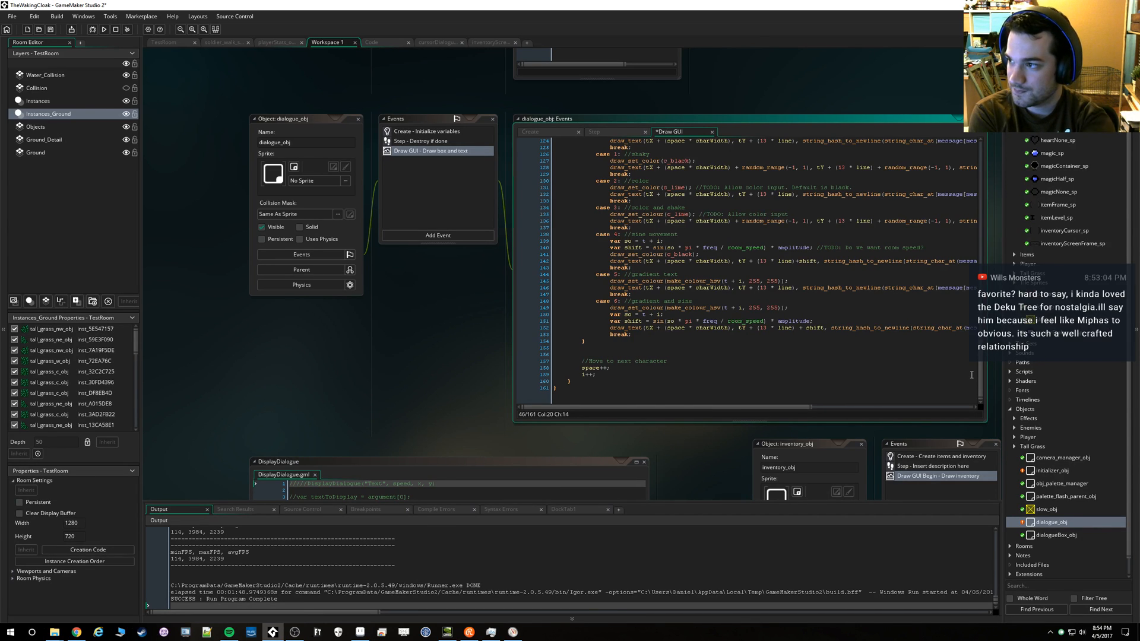
{"action": "left_click", "coordinate": [738, 343]}
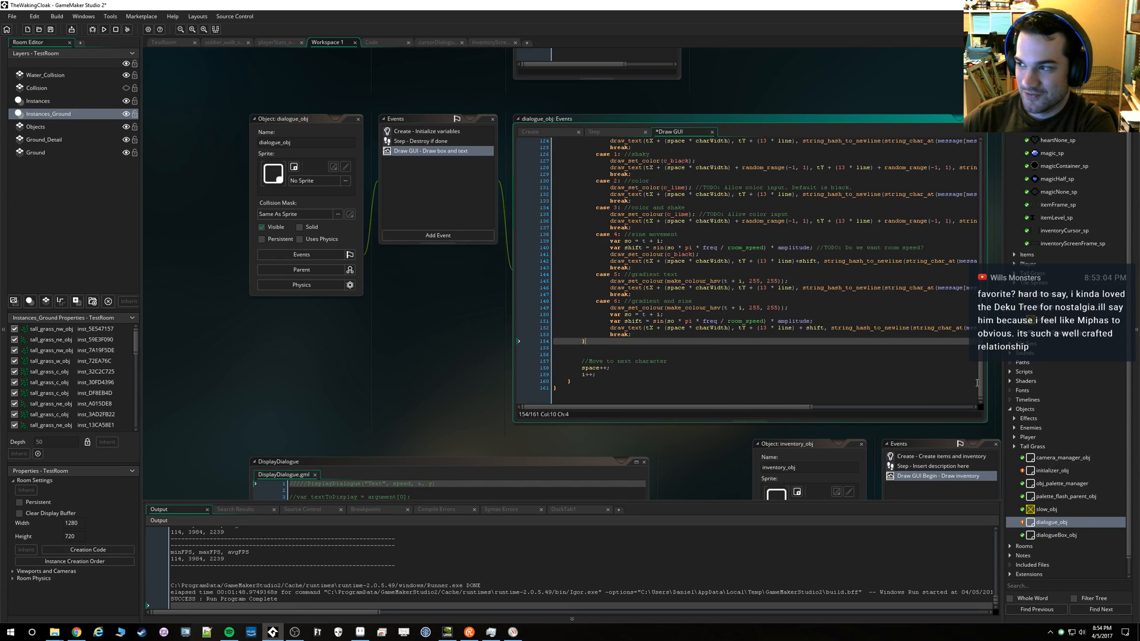
{"action": "scroll", "coordinate": [977, 383], "scroll_direction": "up", "scroll_amount": 1}
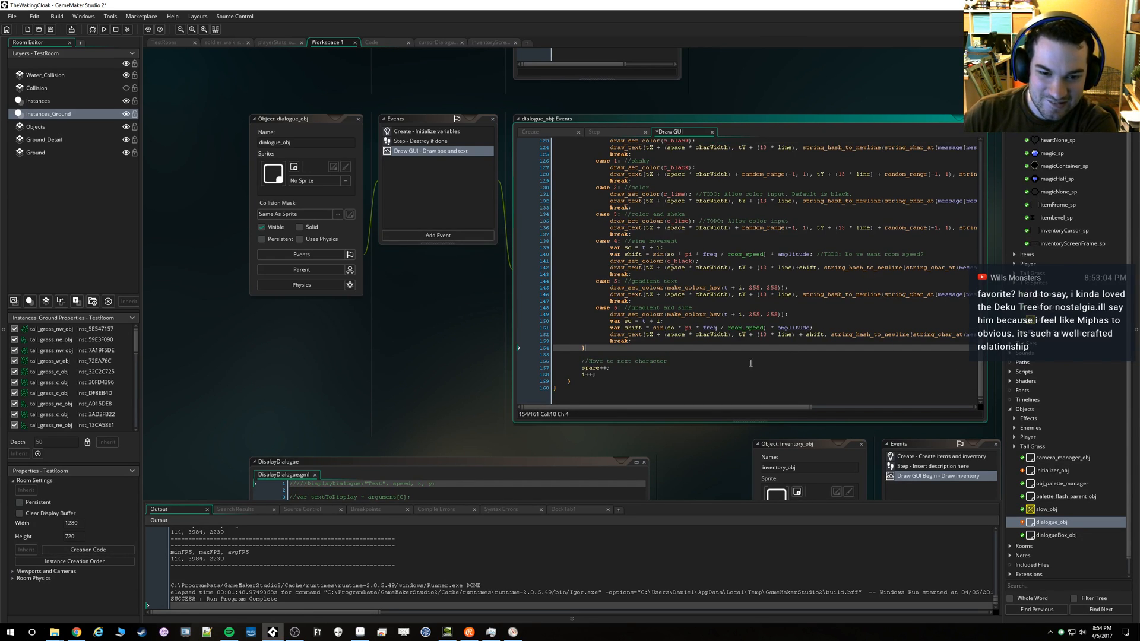
End the timer = 0 statement above done = true with a semicolon in the player input check
{"action": "scroll", "coordinate": [750, 363], "scroll_direction": "up", "scroll_amount": 10}
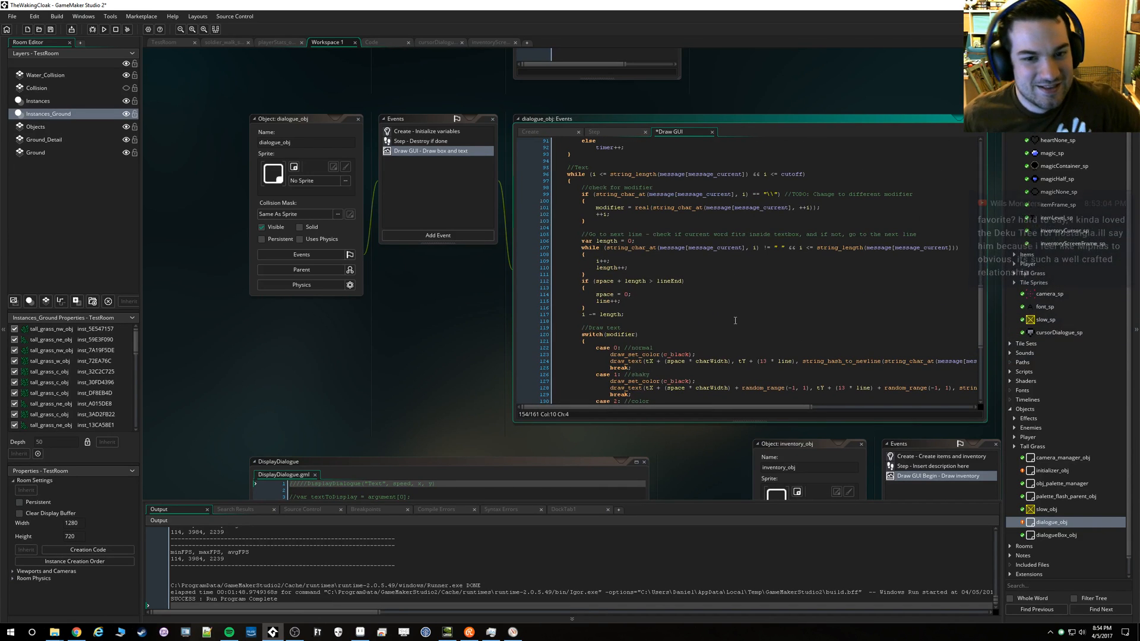
{"action": "scroll", "coordinate": [735, 321], "scroll_direction": "up", "scroll_amount": 6}
{"action": "scroll", "coordinate": [735, 299], "scroll_direction": "up", "scroll_amount": 8}
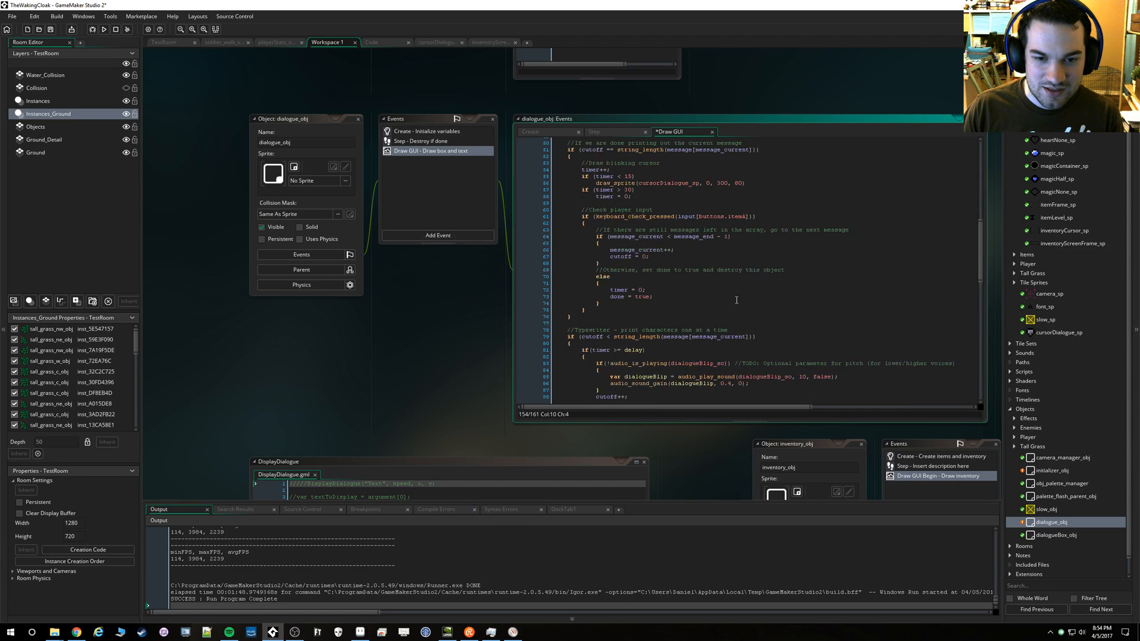
{"action": "left_click", "coordinate": [645, 290]}
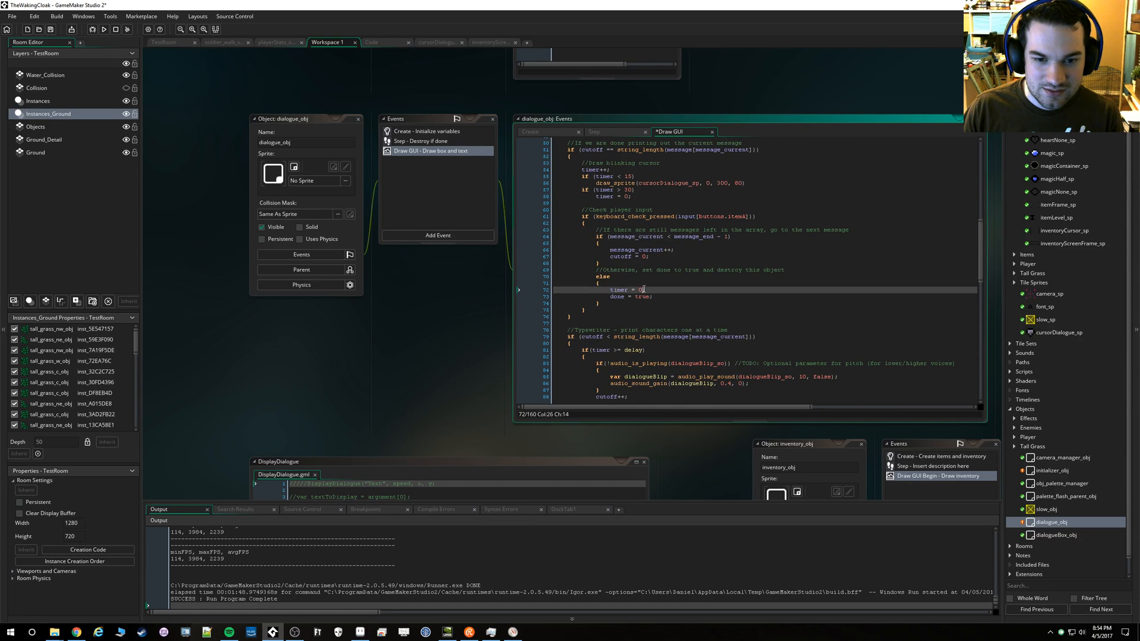
{"action": "scroll", "coordinate": [655, 278], "scroll_direction": "up", "scroll_amount": 2}
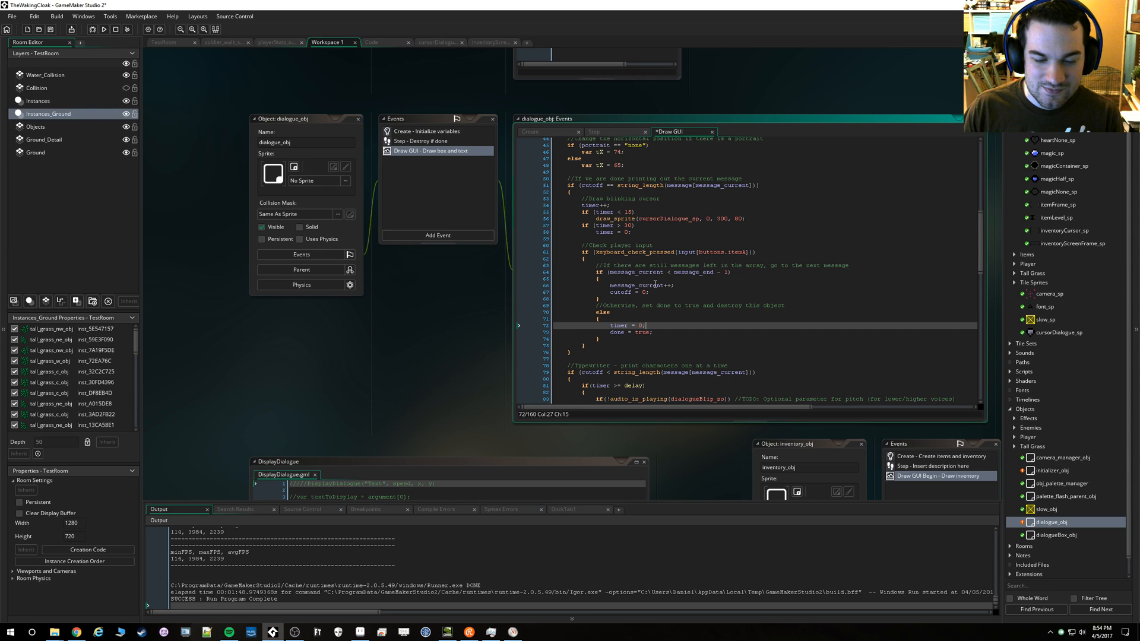
Run the game with the adapted Draw GUI code and advance through the test dialogue to check the text inside the new box
{"action": "scroll", "coordinate": [656, 284], "scroll_direction": "up", "scroll_amount": 2}
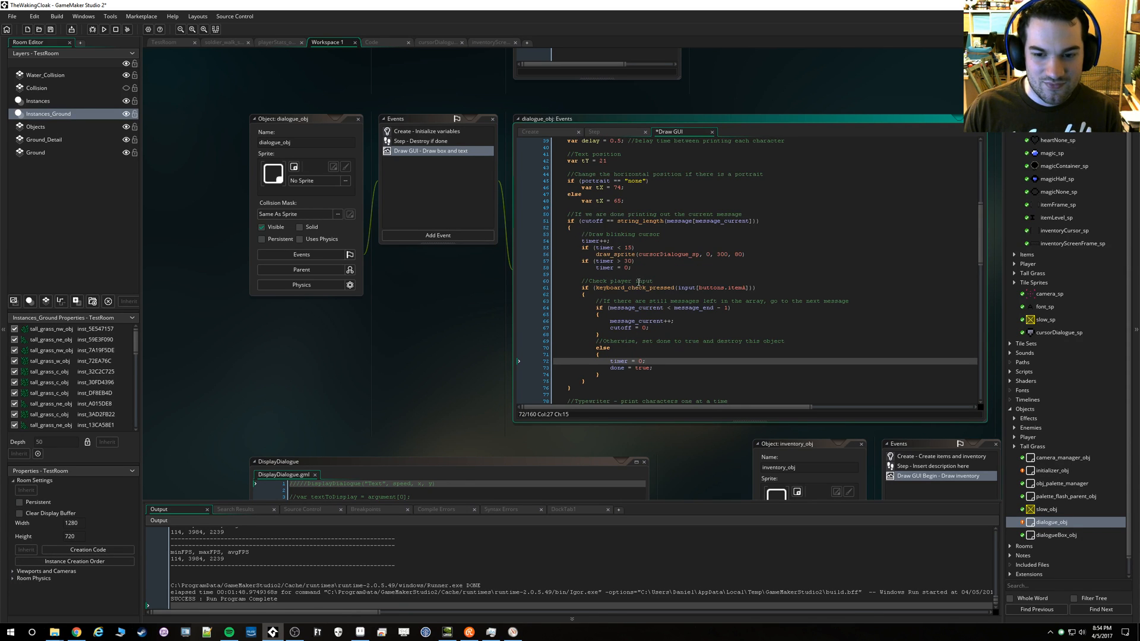
{"action": "scroll", "coordinate": [635, 261], "scroll_direction": "up", "scroll_amount": 4}
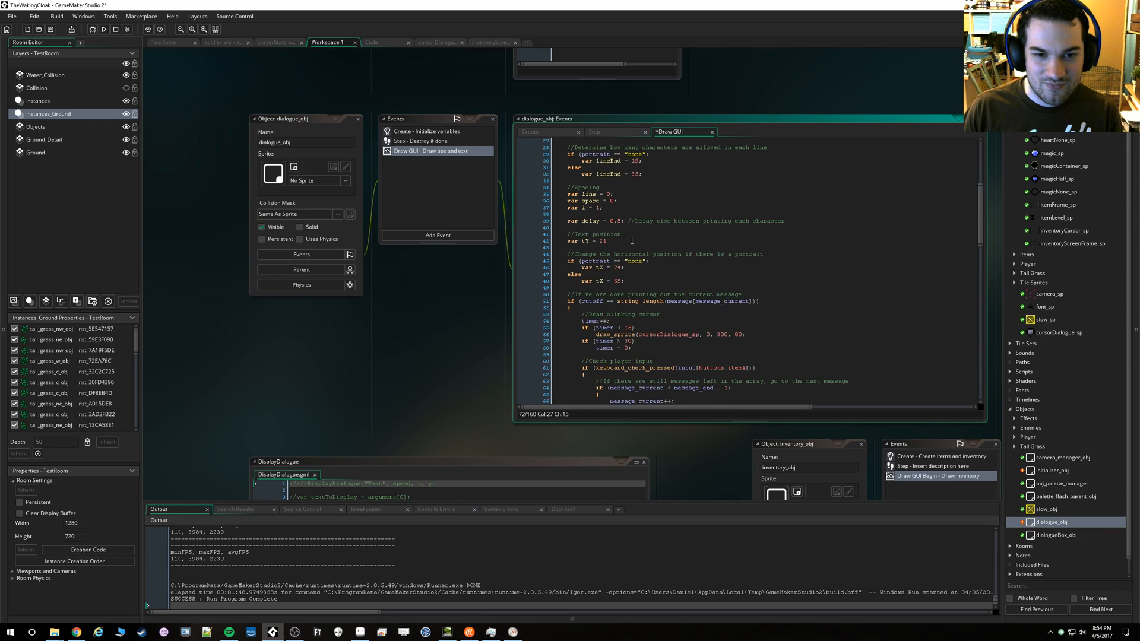
{"action": "scroll", "coordinate": [632, 241], "scroll_direction": "up", "scroll_amount": 4}
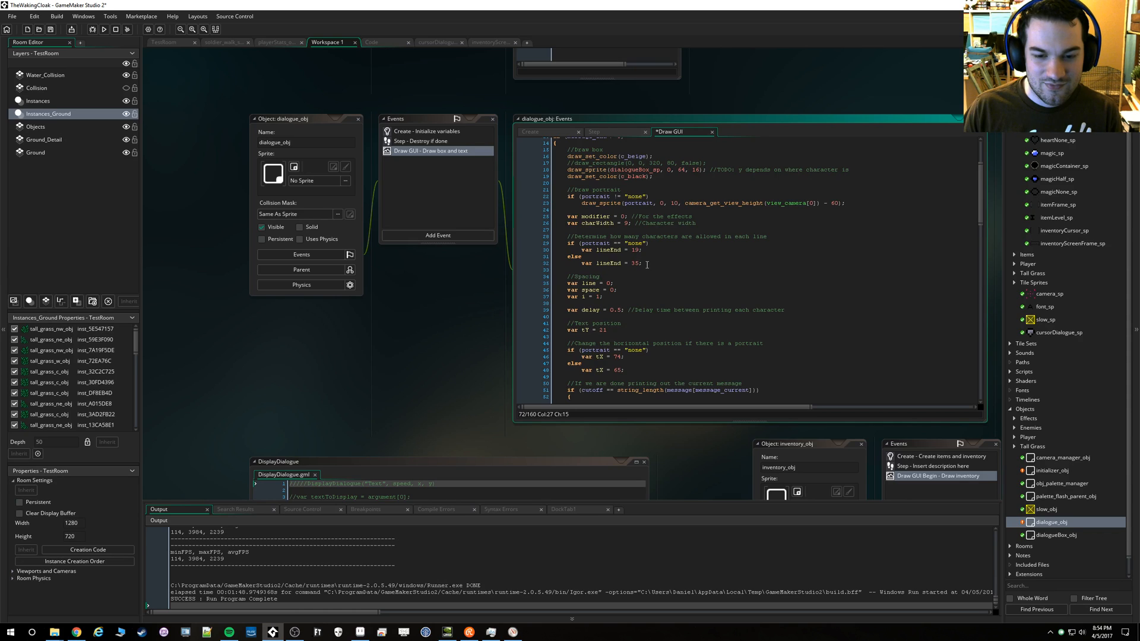
{"action": "scroll", "coordinate": [632, 250], "scroll_direction": "up", "scroll_amount": 1}
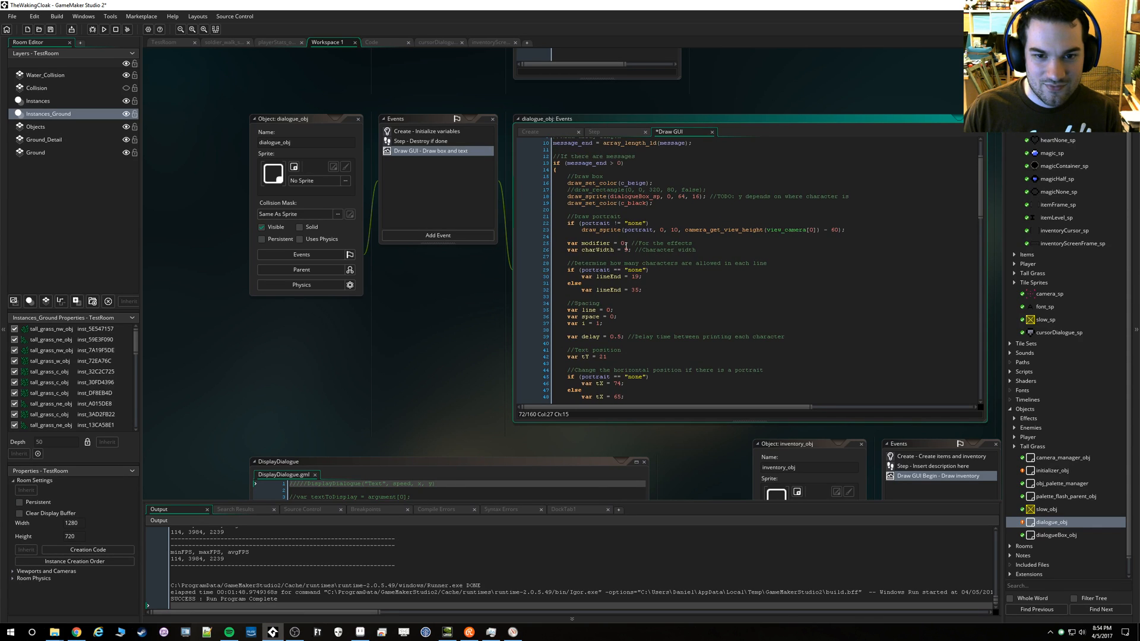
{"action": "left_click", "coordinate": [643, 197]}
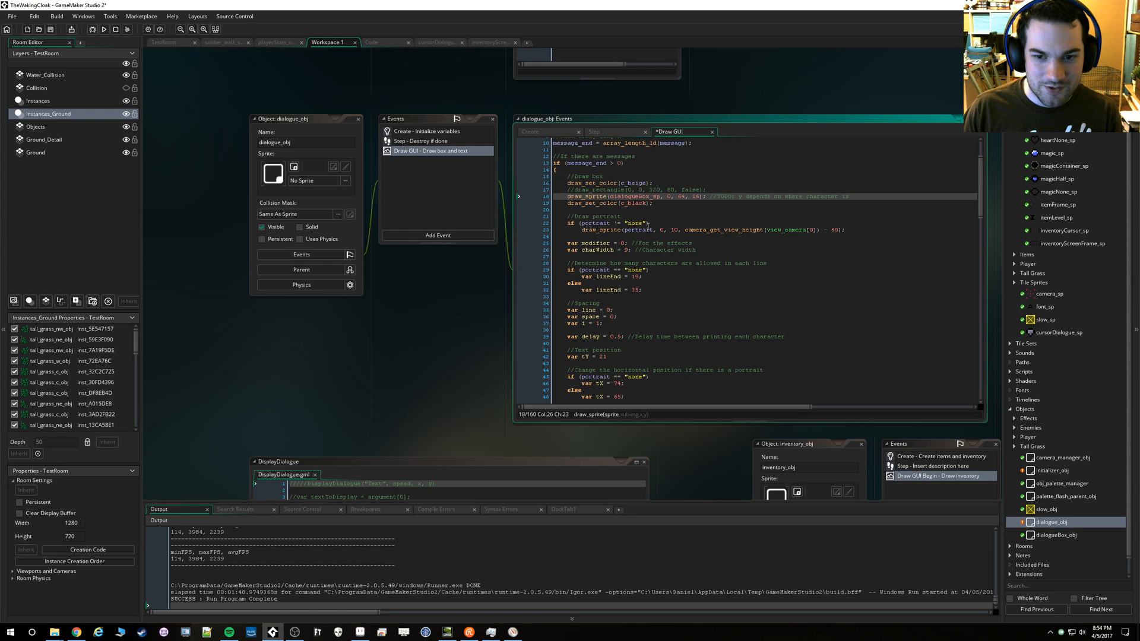
{"action": "key", "text": "F5"}
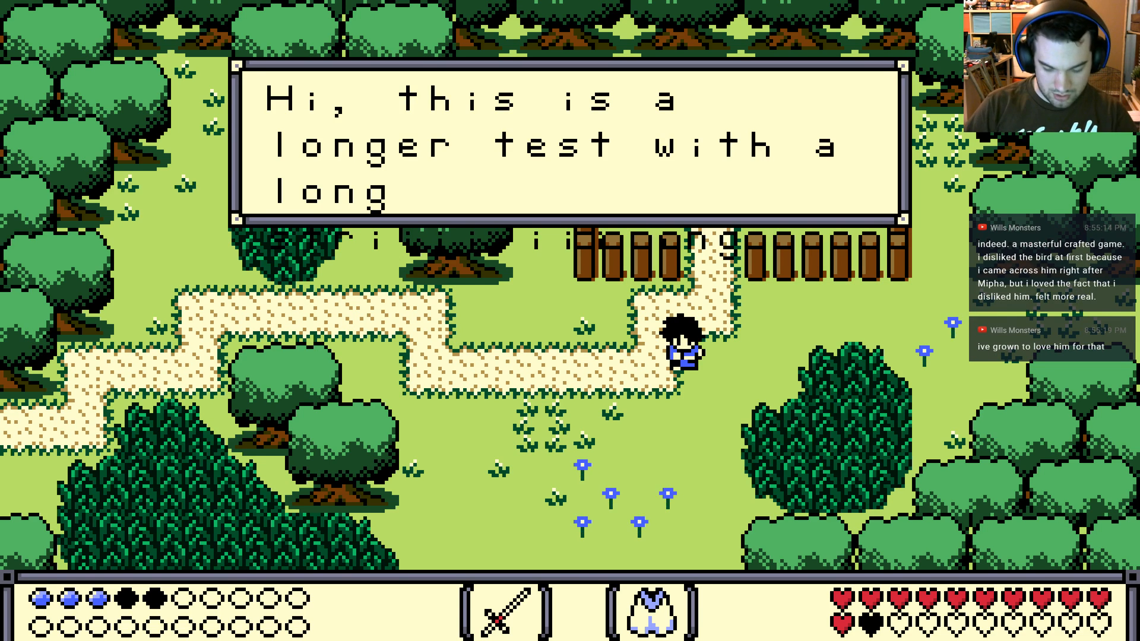
{"action": "key", "text": "space"}
{"action": "key", "text": "space"}
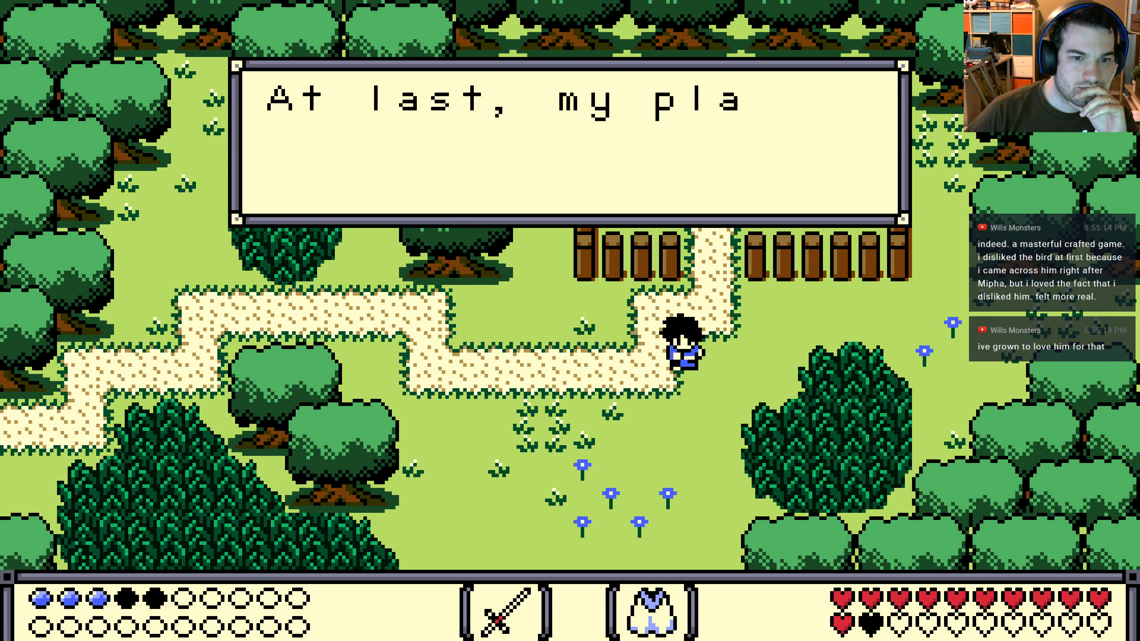
{"action": "key", "text": "space"}
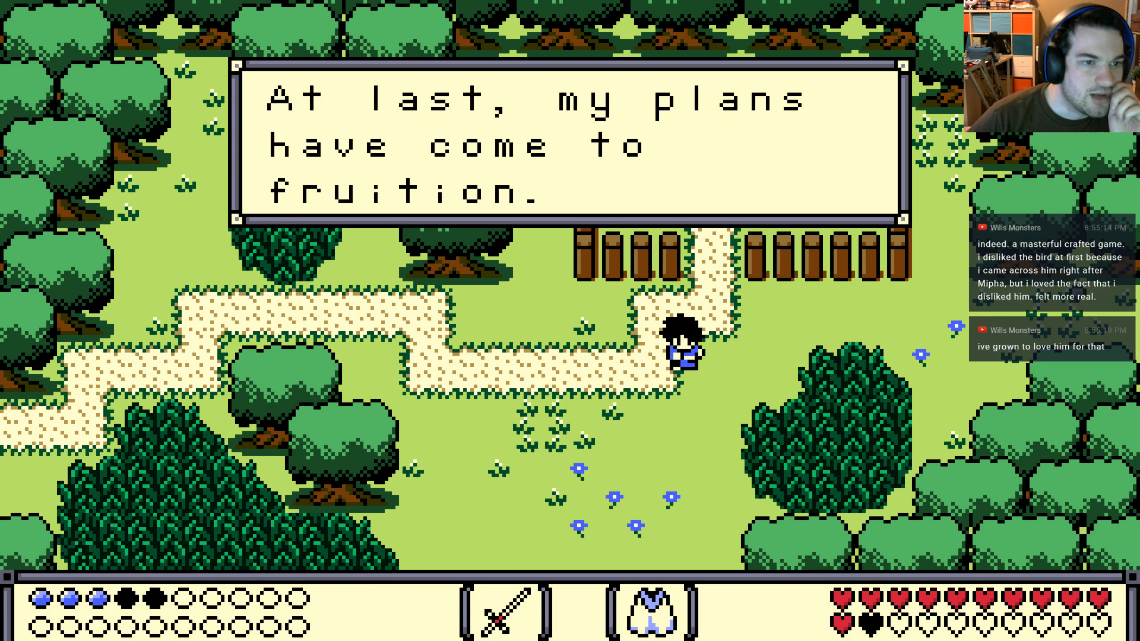
{"action": "key", "text": "space"}
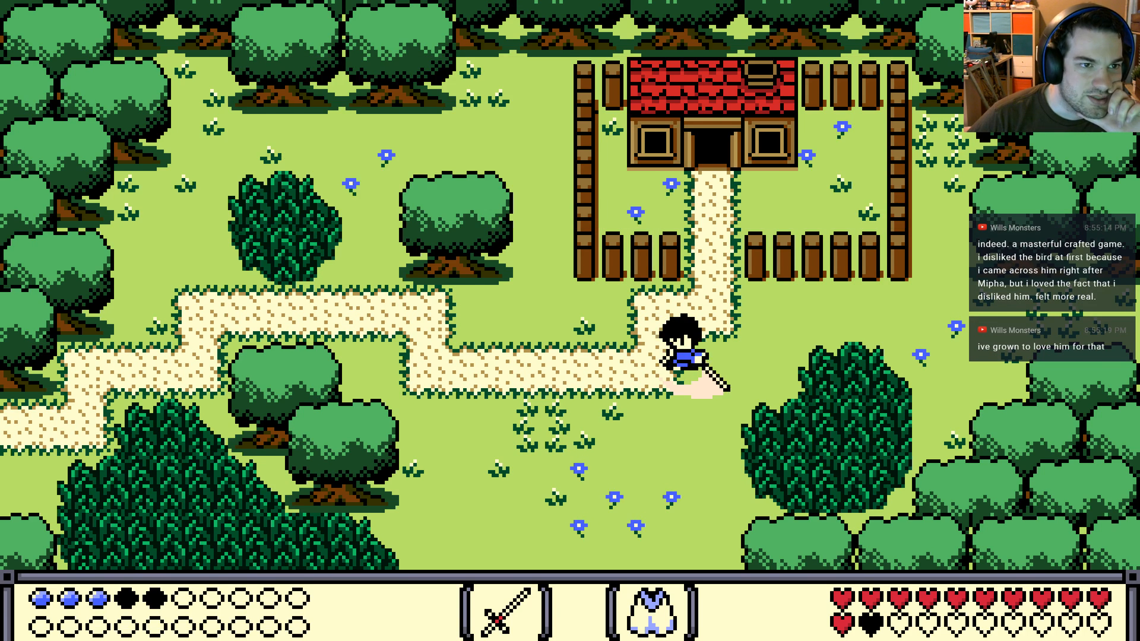
Replay the test dialogue several times in the running game, examining letter spacing, line wrapping and the text's fit in the box
{"action": "key", "text": "Return"}
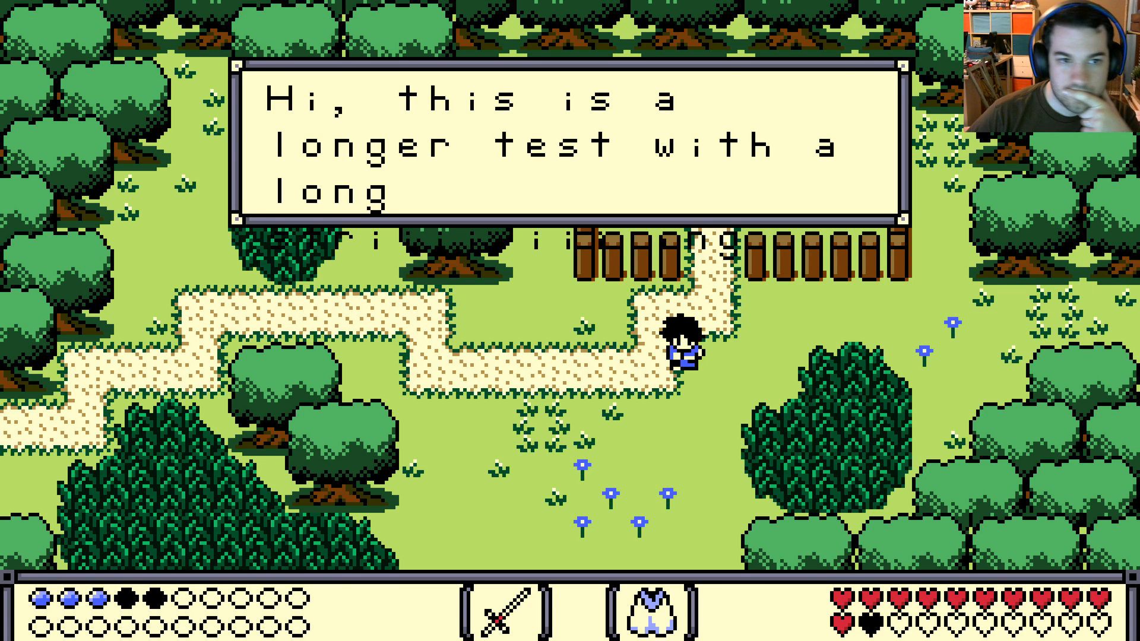
{"action": "key", "text": "space"}
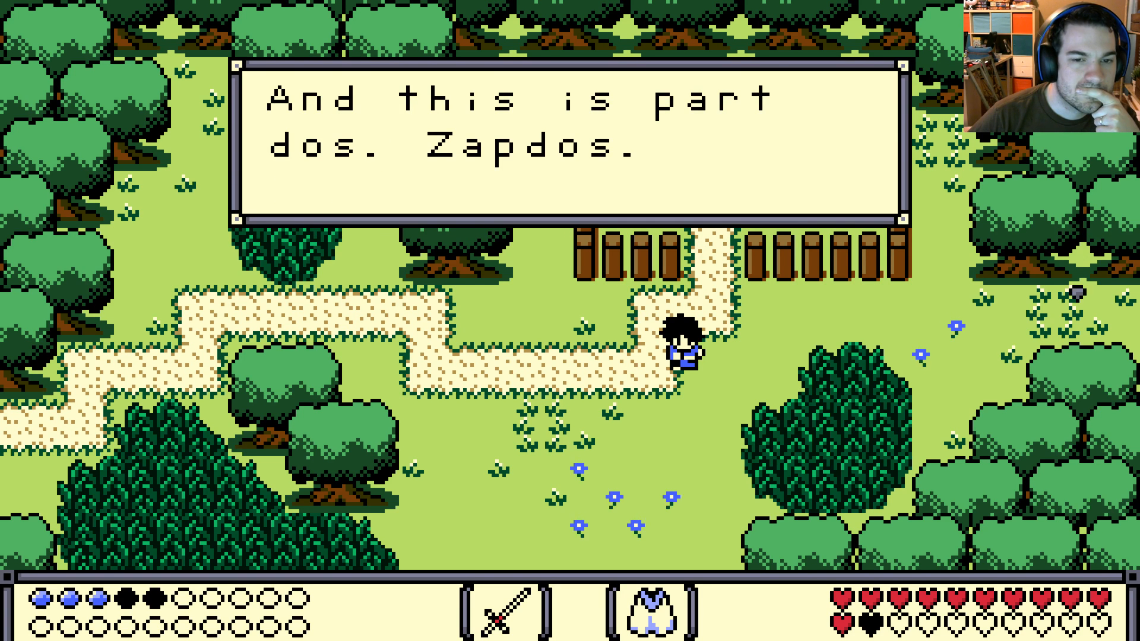
{"action": "key", "text": "space"}
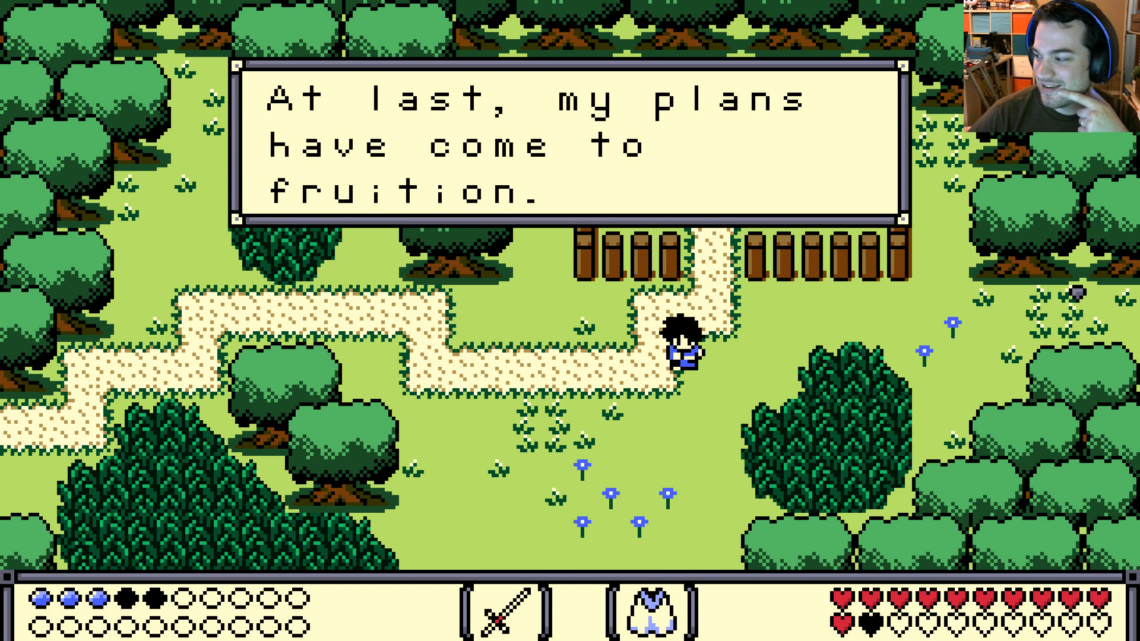
{"action": "key", "text": "space"}
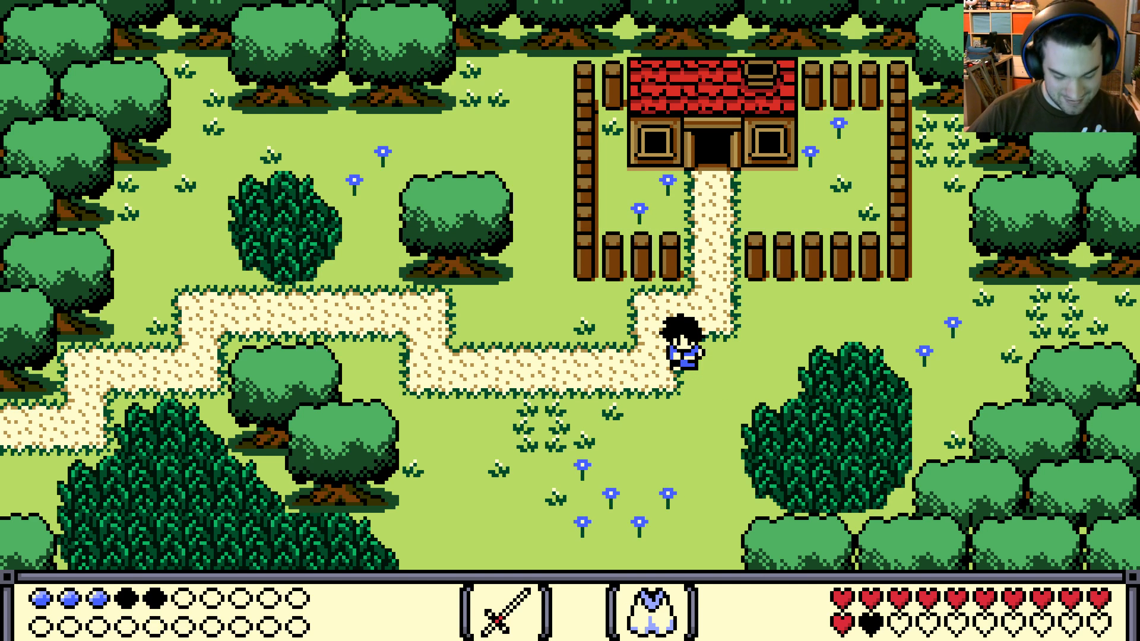
{"action": "key", "text": "space"}
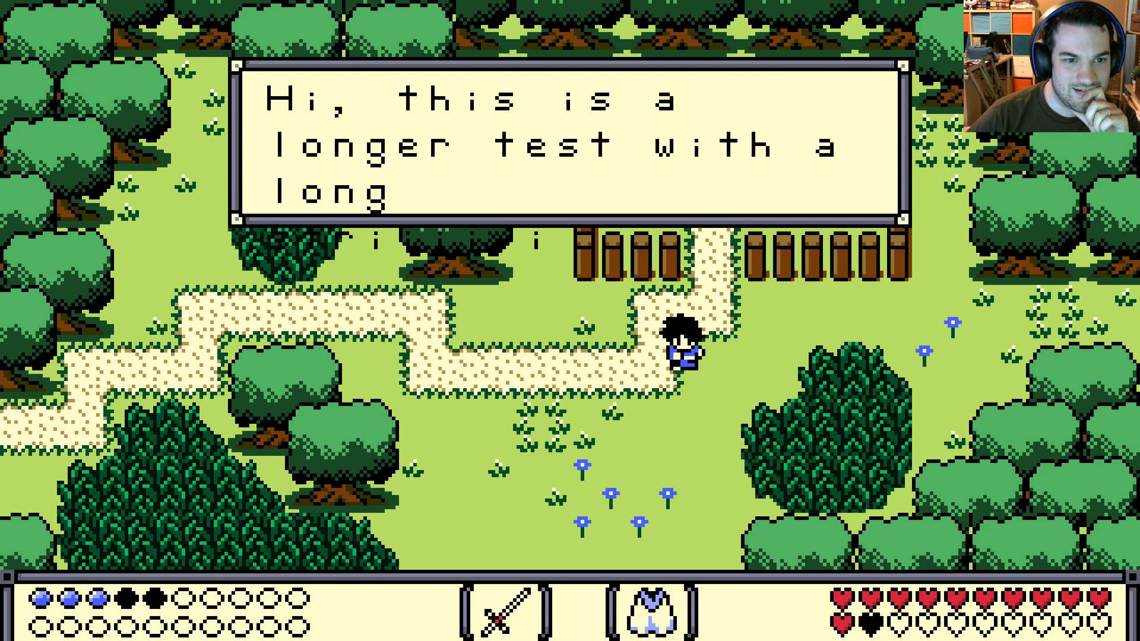
{"action": "key", "text": "space"}
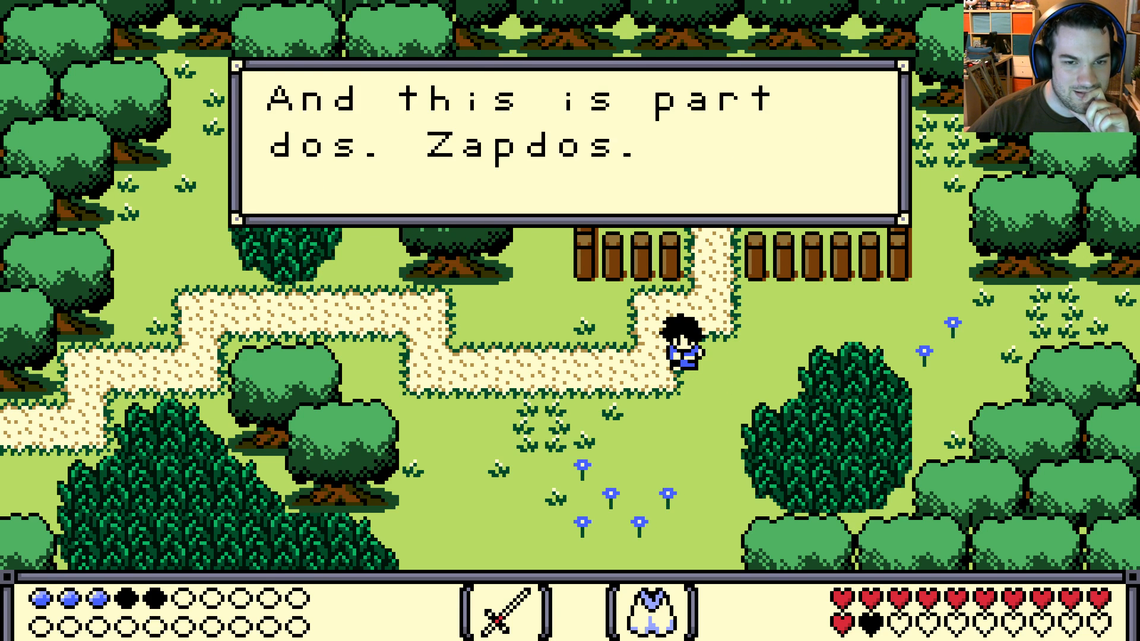
{"action": "key", "text": "space"}
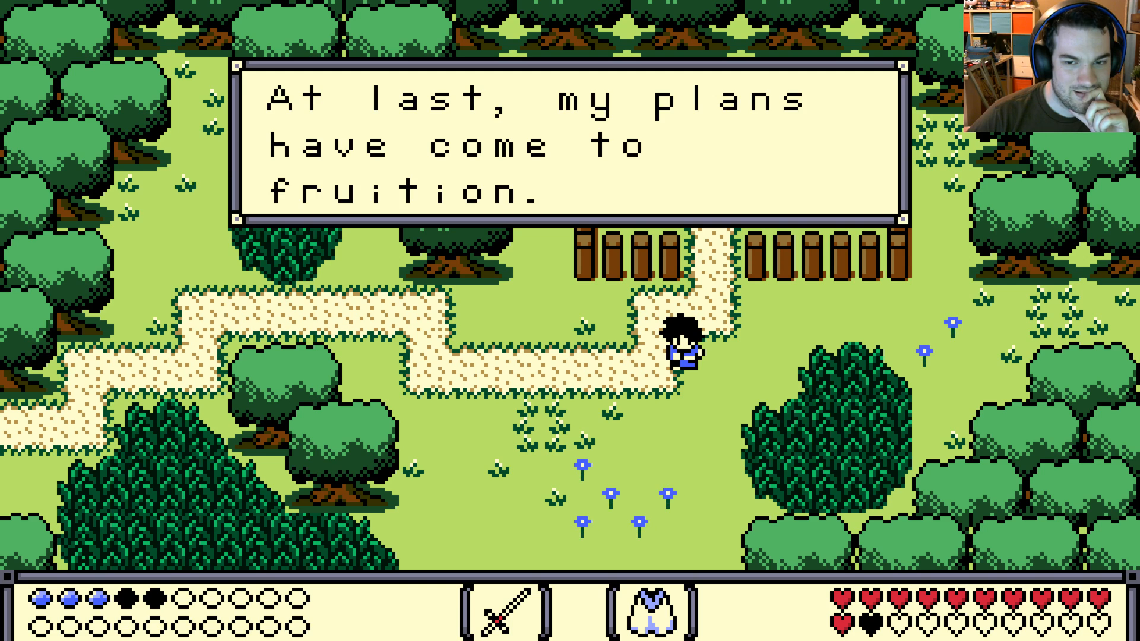
{"action": "key", "text": "space"}
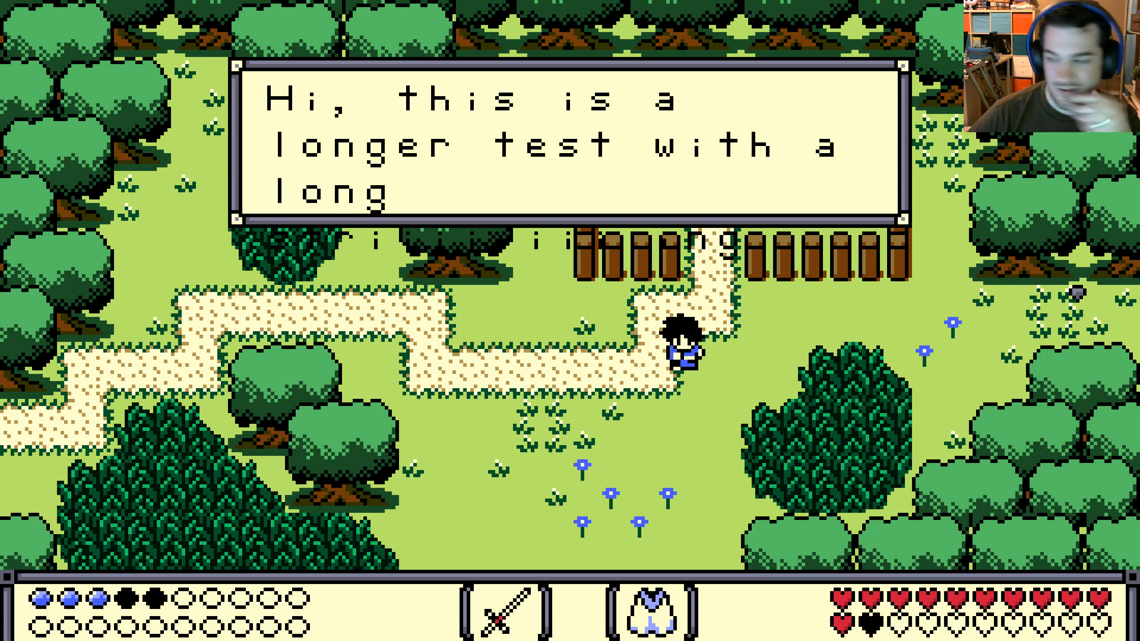
{"action": "key", "text": "space"}
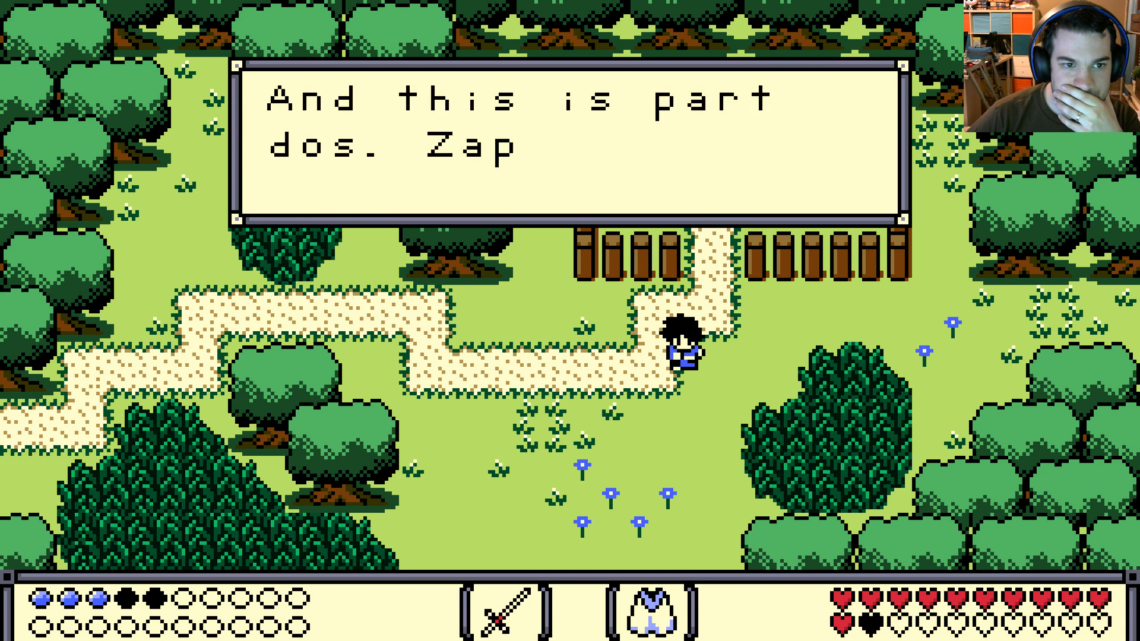
{"action": "key", "text": "space"}
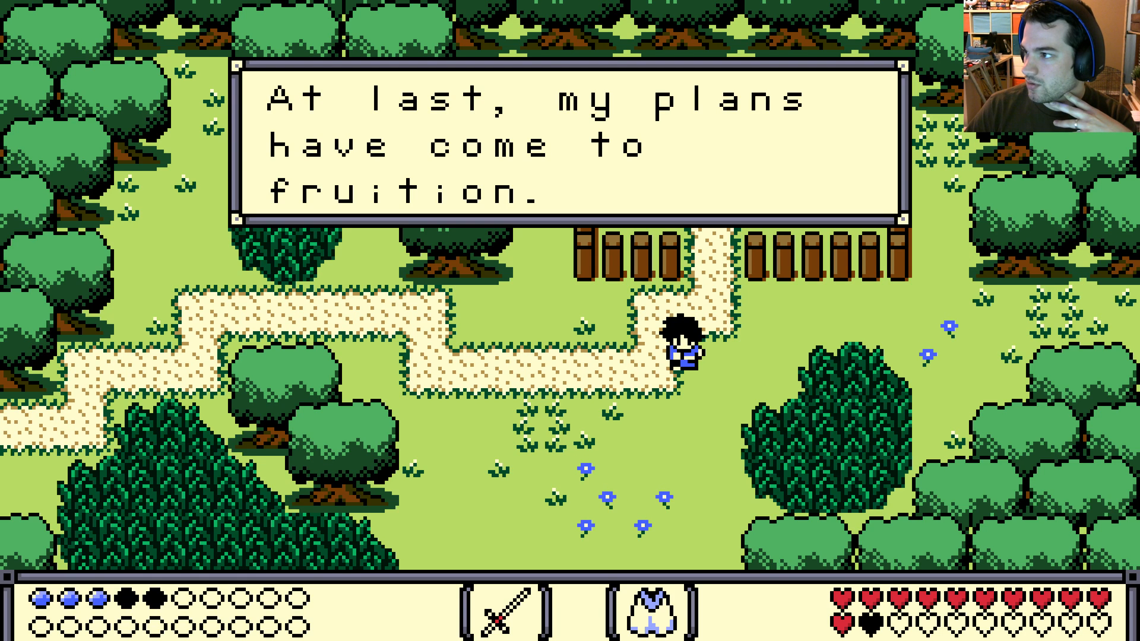
Dismiss the browser window with the beach-scene dialogue reference image and return to the running game
{"action": "key", "text": "Escape"}
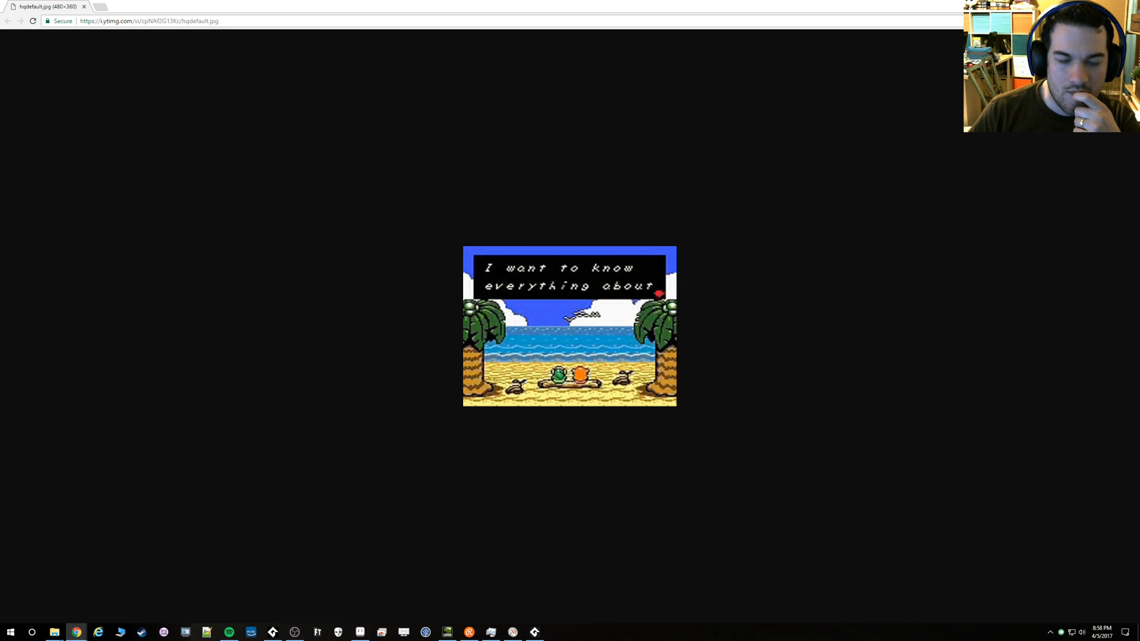
{"action": "left_click", "coordinate": [1126, 6]}
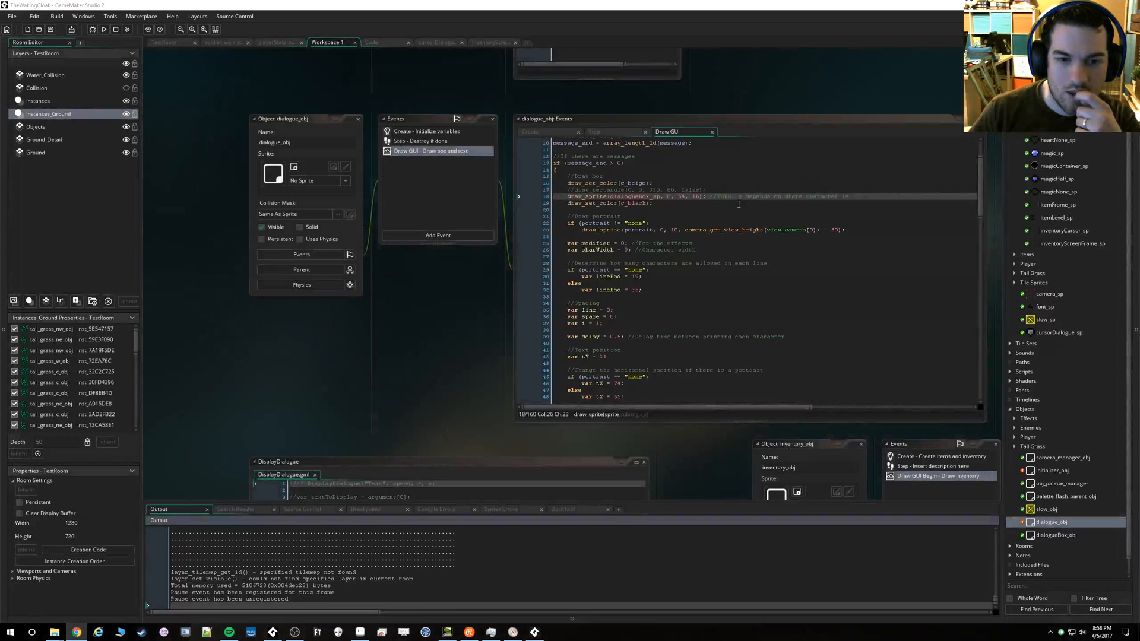
{"action": "left_click", "coordinate": [537, 633]}
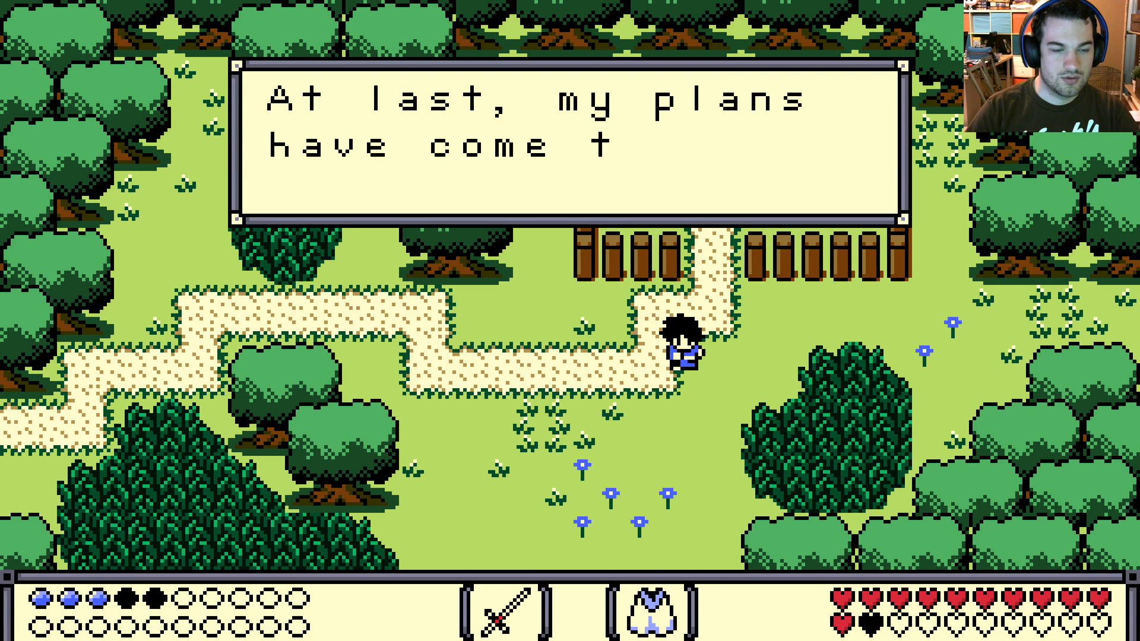
Page through the test dialogue again to compare its letter spacing with the reference image, and quit the game
{"action": "key", "text": "space"}
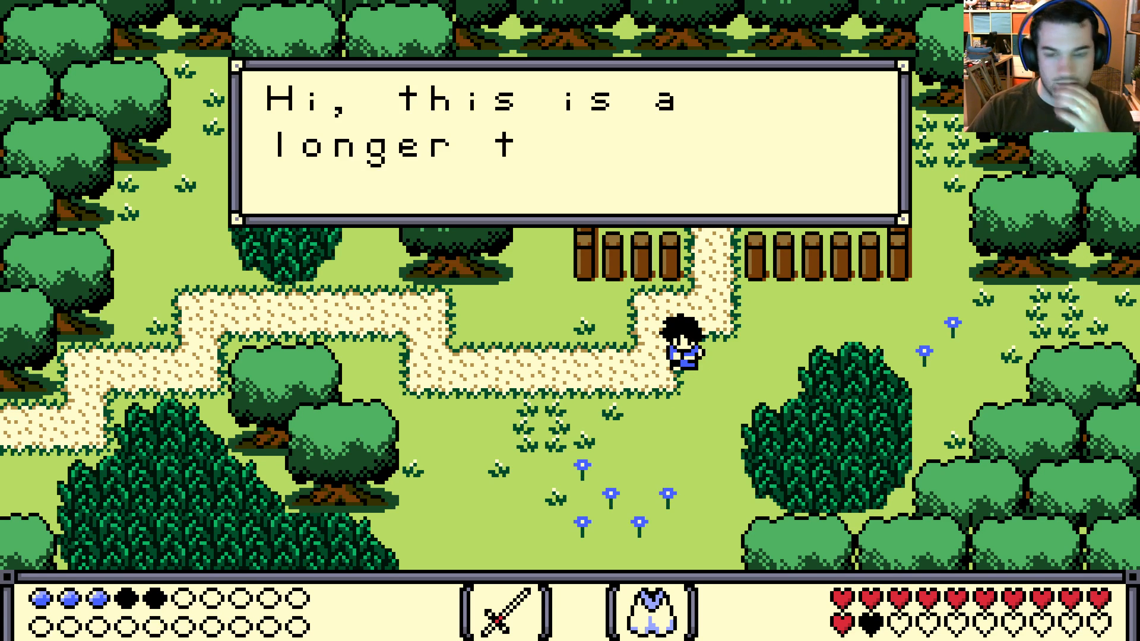
{"action": "key", "text": "space"}
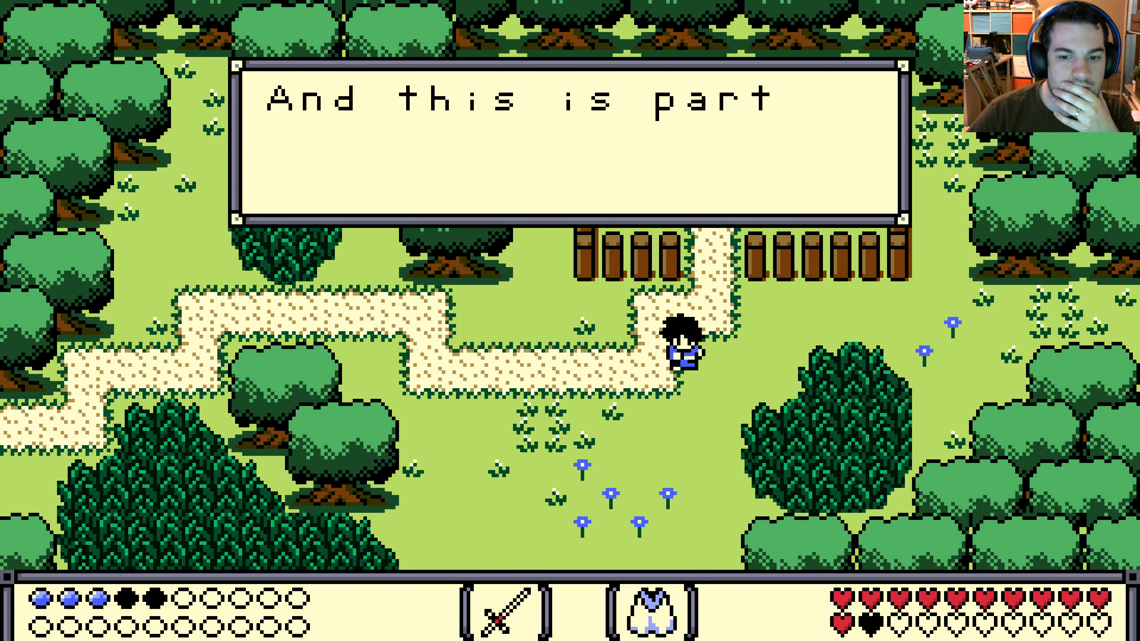
{"action": "key", "text": "space"}
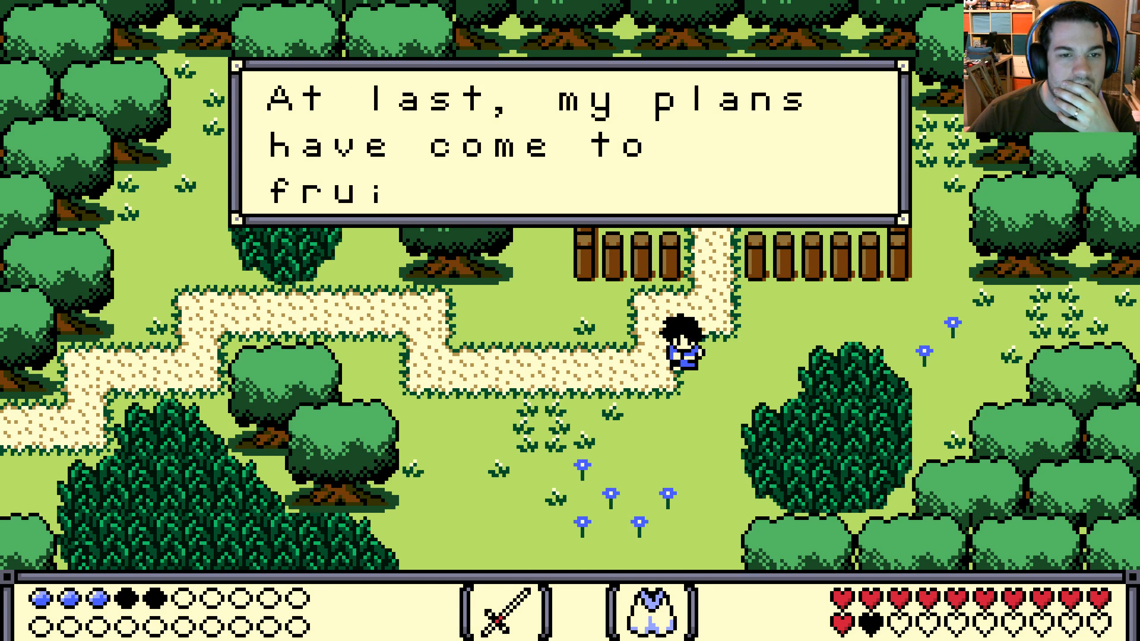
{"action": "key", "text": "space"}
{"action": "key", "text": "space"}
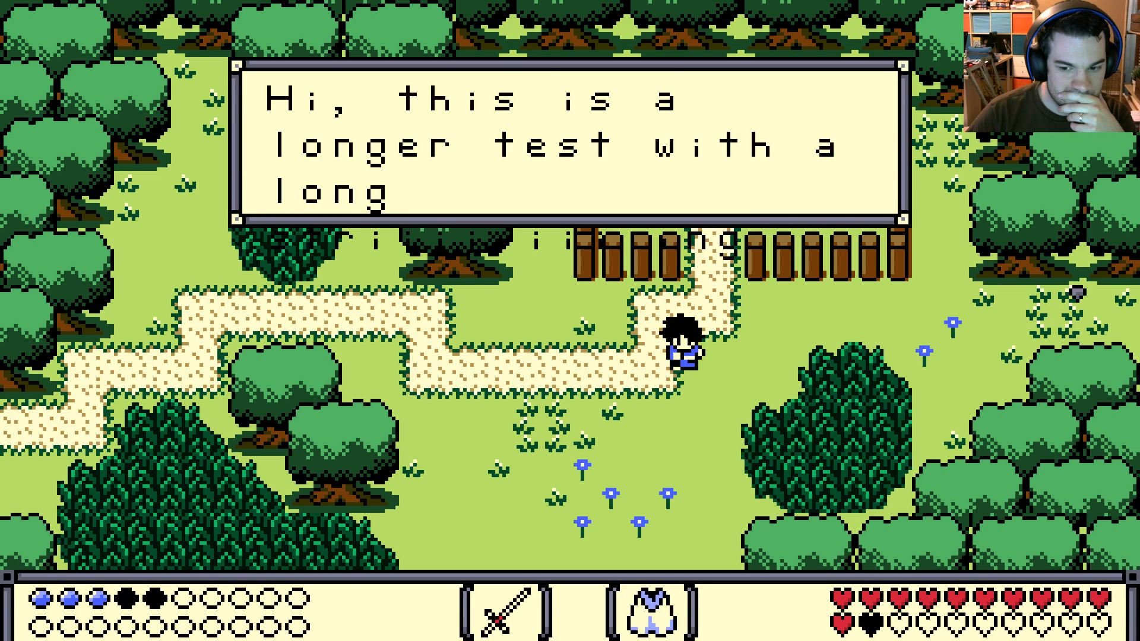
{"action": "key", "text": "space"}
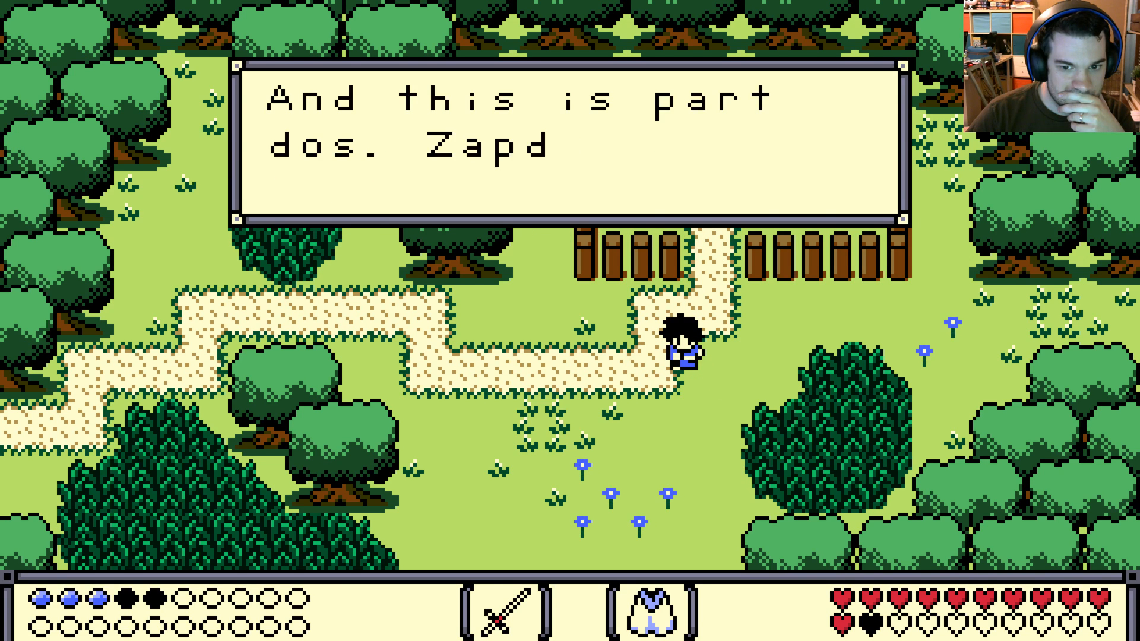
{"action": "key", "text": "space"}
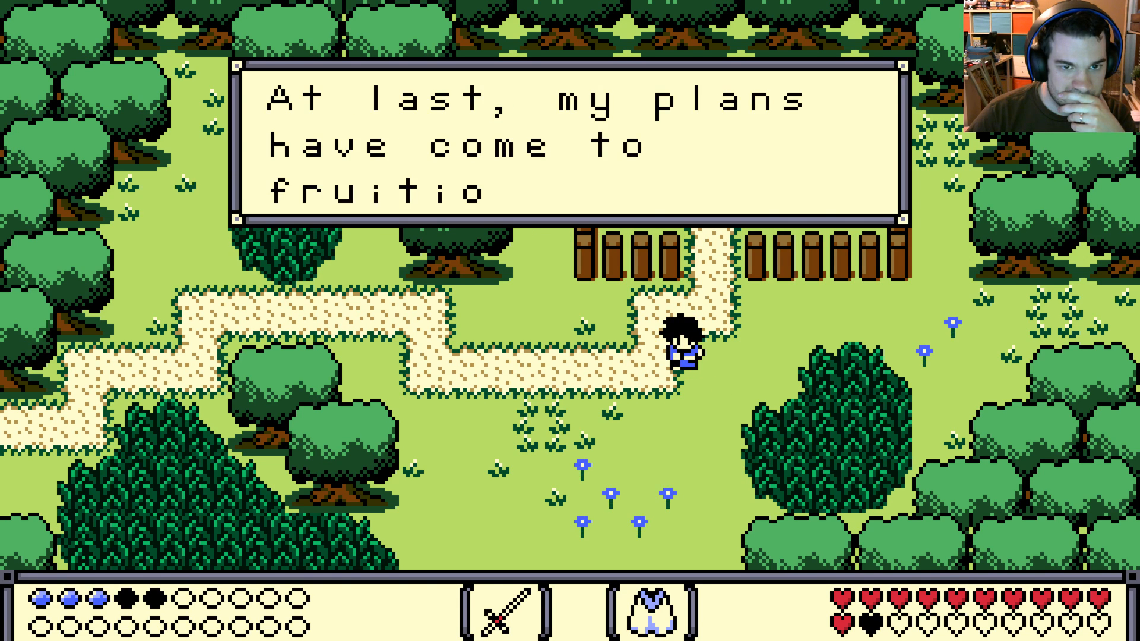
{"action": "key", "text": "space"}
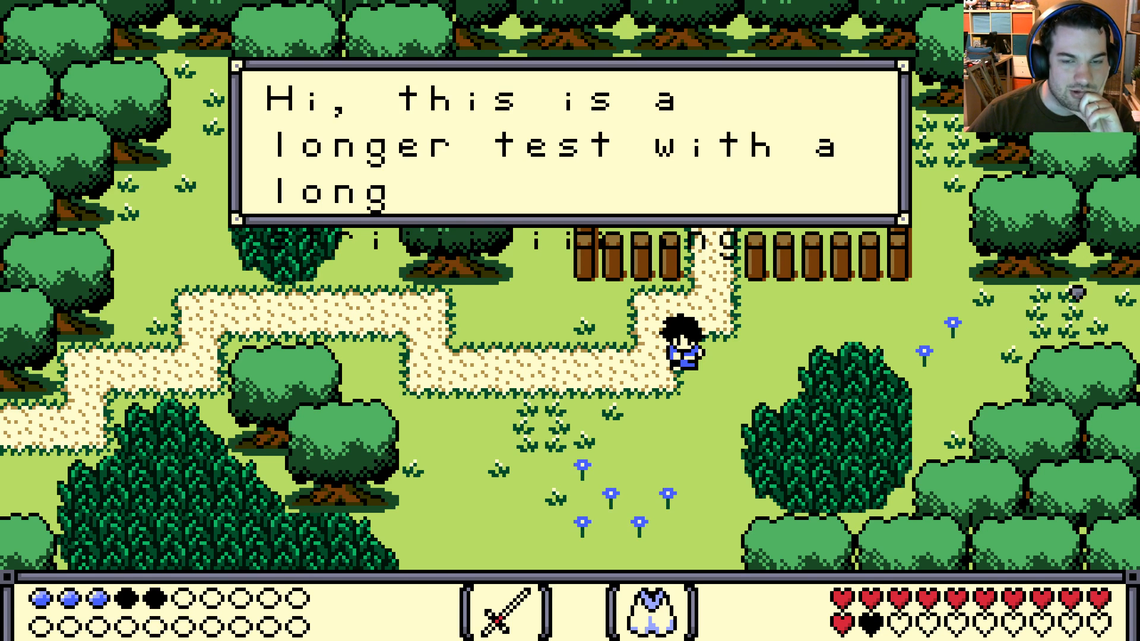
{"action": "key", "text": "Escape"}
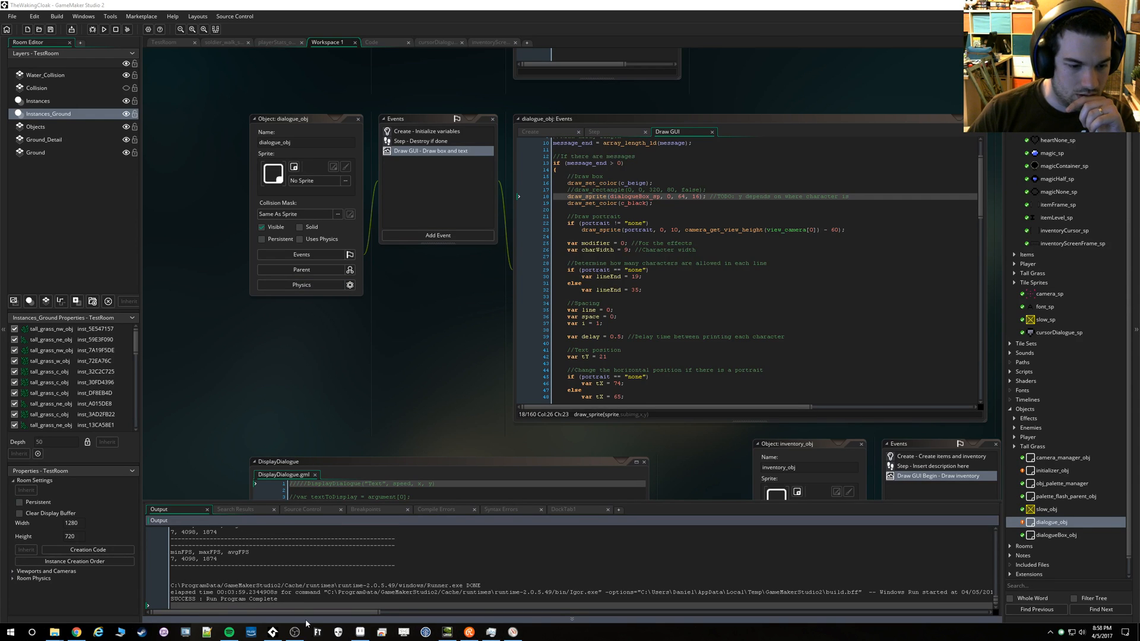
Switch to Aseprite and bring up the font.gif document with the font's character frames
{"action": "mouse_move", "coordinate": [273, 633]}
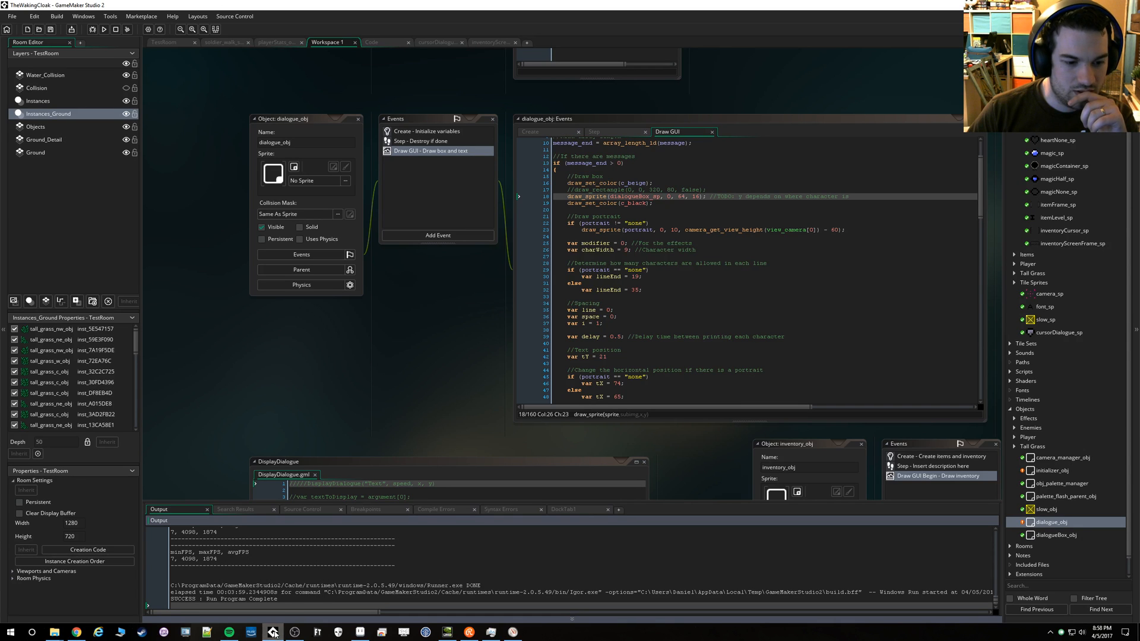
{"action": "left_click", "coordinate": [359, 632]}
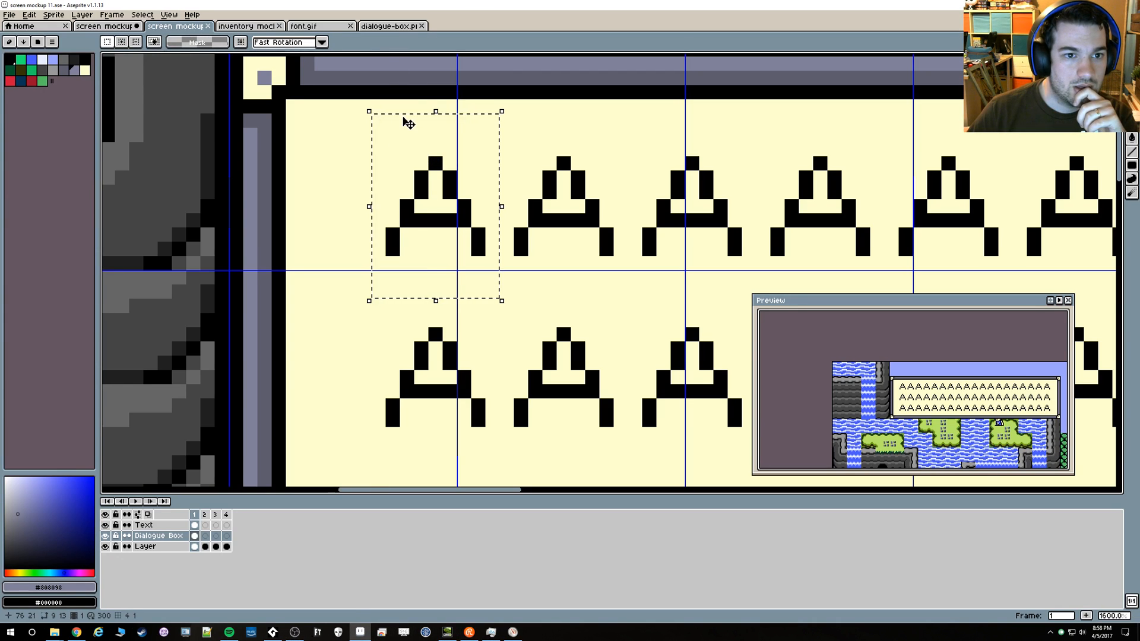
{"action": "left_click", "coordinate": [393, 27]}
{"action": "left_click", "coordinate": [319, 27]}
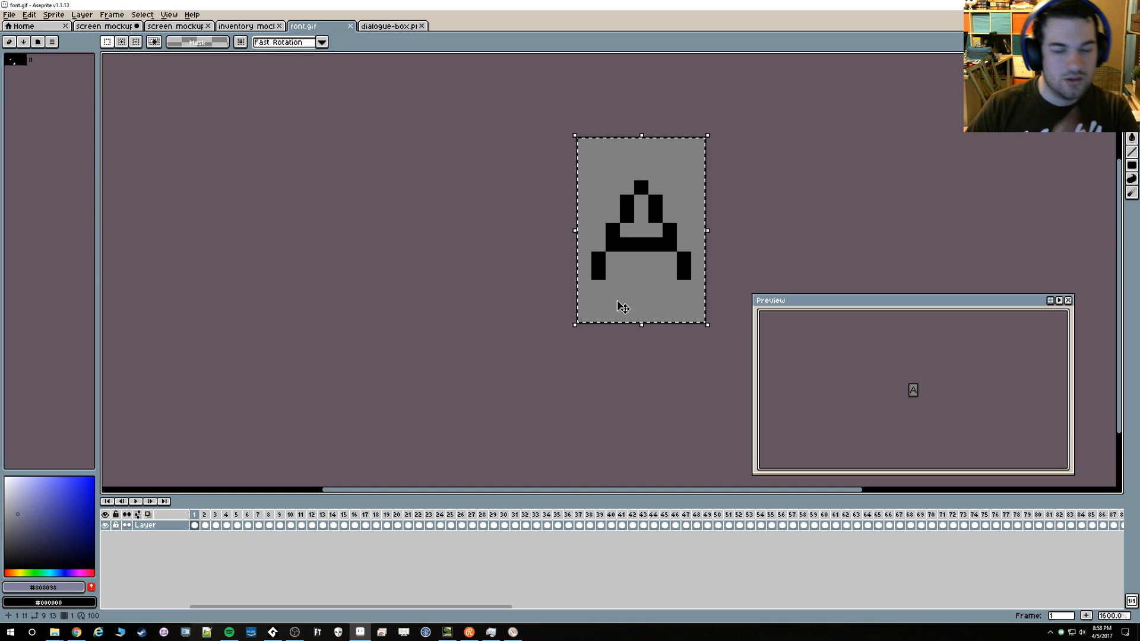
Step through the font's frames from the capital A to the accented capitals, examining each character's width and height within its cell
{"action": "key", "text": "Right"}
{"action": "key", "text": "Right"}
{"action": "key", "text": "Right"}
{"action": "key", "text": "Right"}
{"action": "key", "text": "Right"}
{"action": "key", "text": "Right"}
{"action": "key", "text": "Right"}
{"action": "key", "text": "Right"}
{"action": "key", "text": "Right"}
{"action": "key", "text": "Right"}
{"action": "key", "text": "Right"}
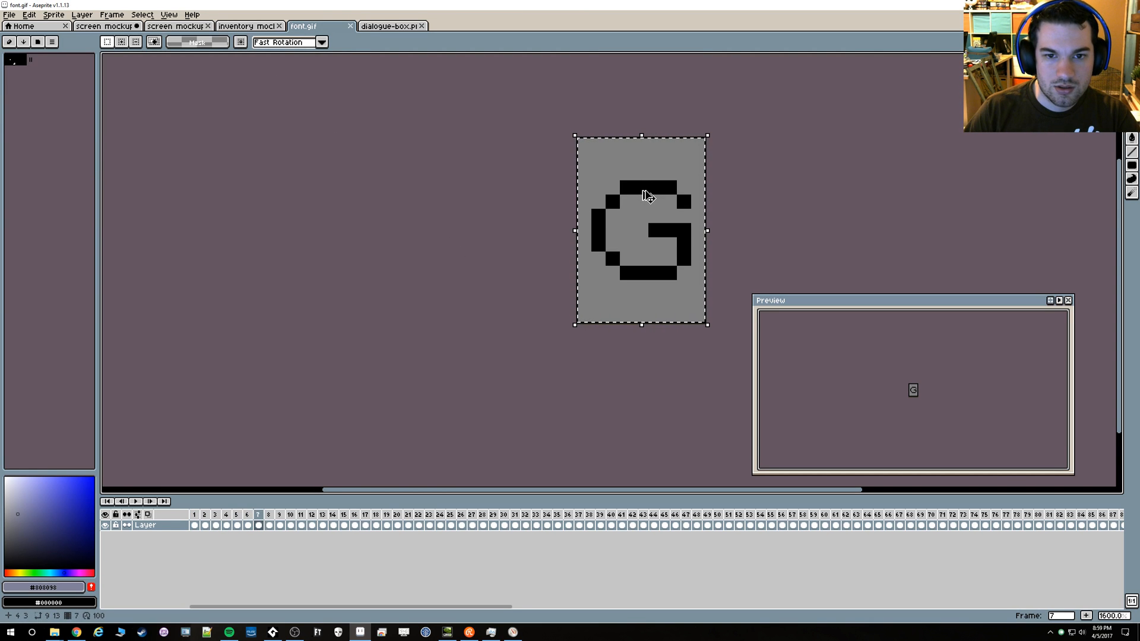
{"action": "key", "text": "Right"}
{"action": "key", "text": "Right"}
{"action": "key", "text": "Right"}
{"action": "key", "text": "Right"}
{"action": "key", "text": "Right"}
{"action": "key", "text": "Right"}
{"action": "key", "text": "Right"}
{"action": "key", "text": "Right"}
{"action": "key", "text": "Right"}
{"action": "key", "text": "Right"}
{"action": "key", "text": "Right"}
{"action": "key", "text": "Right"}
{"action": "key", "text": "Right"}
{"action": "key", "text": "Right"}
{"action": "key", "text": "Right"}
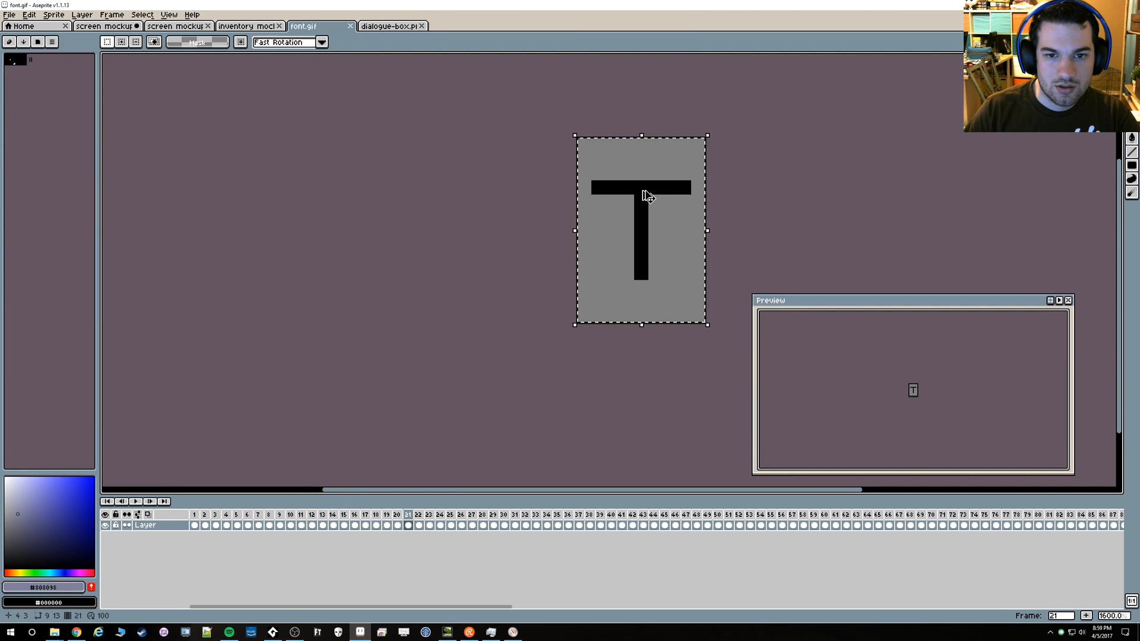
{"action": "key", "text": "Right"}
{"action": "key", "text": "Right"}
{"action": "key", "text": "Right"}
{"action": "key", "text": "Right"}
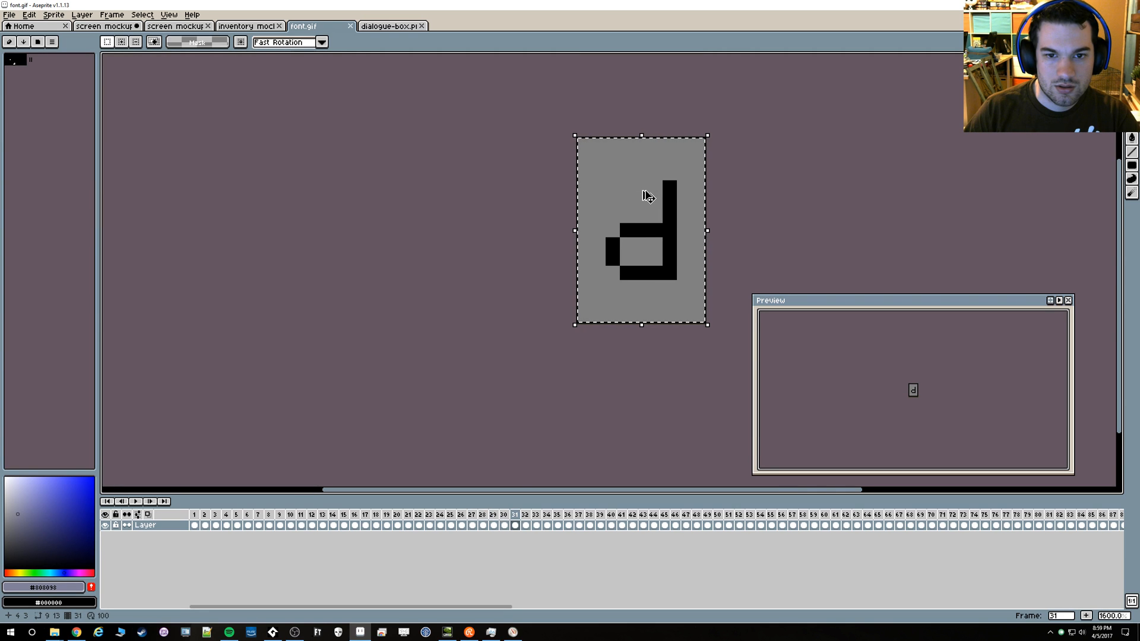
{"action": "key", "text": "Right"}
{"action": "key", "text": "Right"}
{"action": "key", "text": "Right"}
{"action": "key", "text": "Right"}
{"action": "key", "text": "Right"}
{"action": "key", "text": "Right"}
{"action": "key", "text": "Right"}
{"action": "key", "text": "Right"}
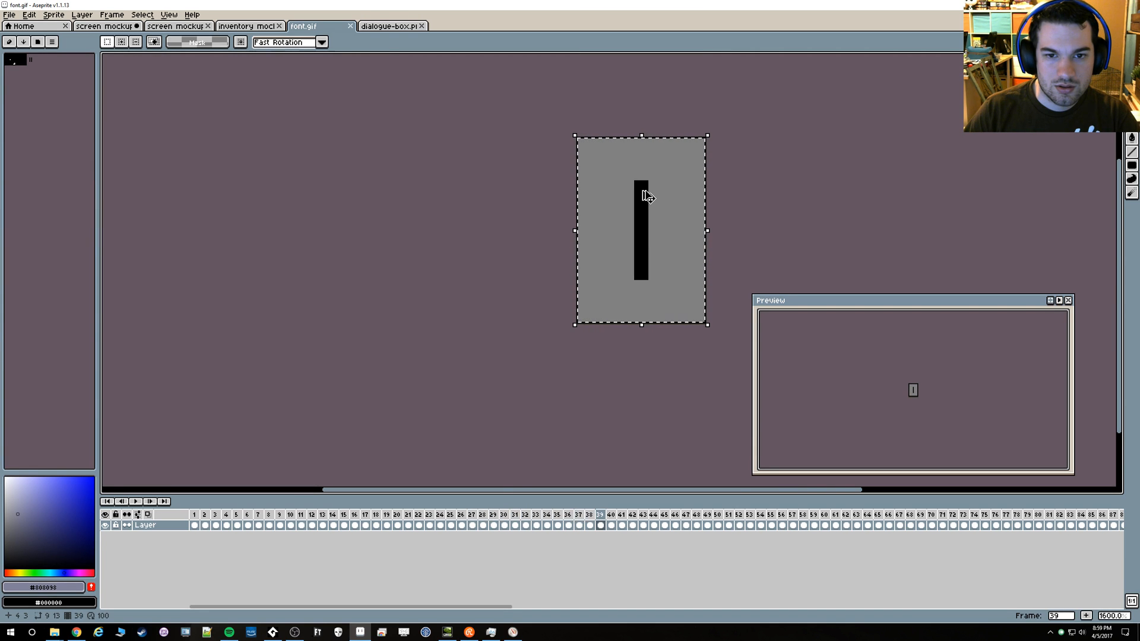
{"action": "key", "text": "Right"}
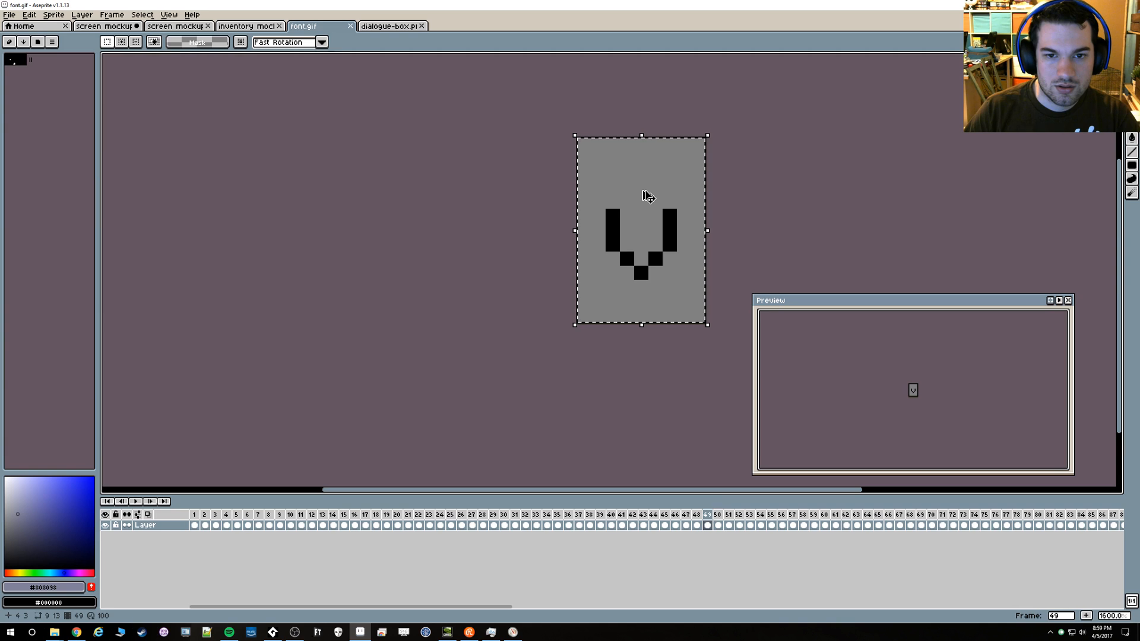
{"action": "key", "text": "Right"}
{"action": "key", "text": "Right"}
{"action": "key", "text": "Right"}
{"action": "key", "text": "Right"}
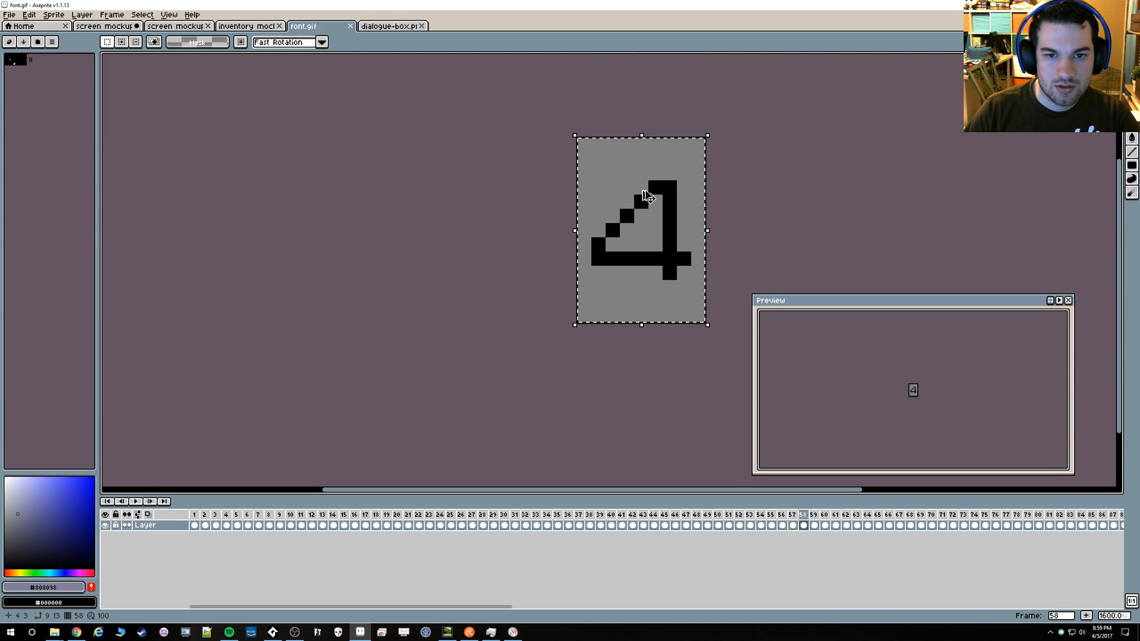
{"action": "key", "text": "Right"}
{"action": "key", "text": "Right"}
{"action": "key", "text": "Right"}
{"action": "key", "text": "Right"}
{"action": "key", "text": "Right"}
{"action": "key", "text": "Right"}
{"action": "key", "text": "Right"}
{"action": "key", "text": "Right"}
{"action": "key", "text": "Right"}
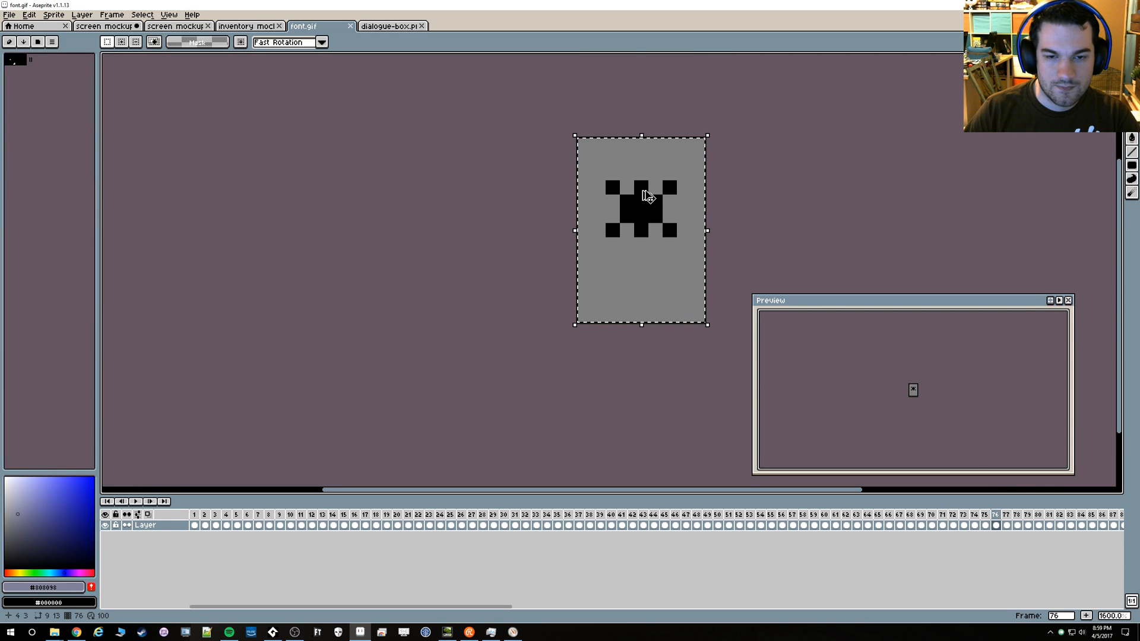
{"action": "key", "text": "Right"}
{"action": "key", "text": "Right"}
{"action": "key", "text": "Right"}
{"action": "key", "text": "Right"}
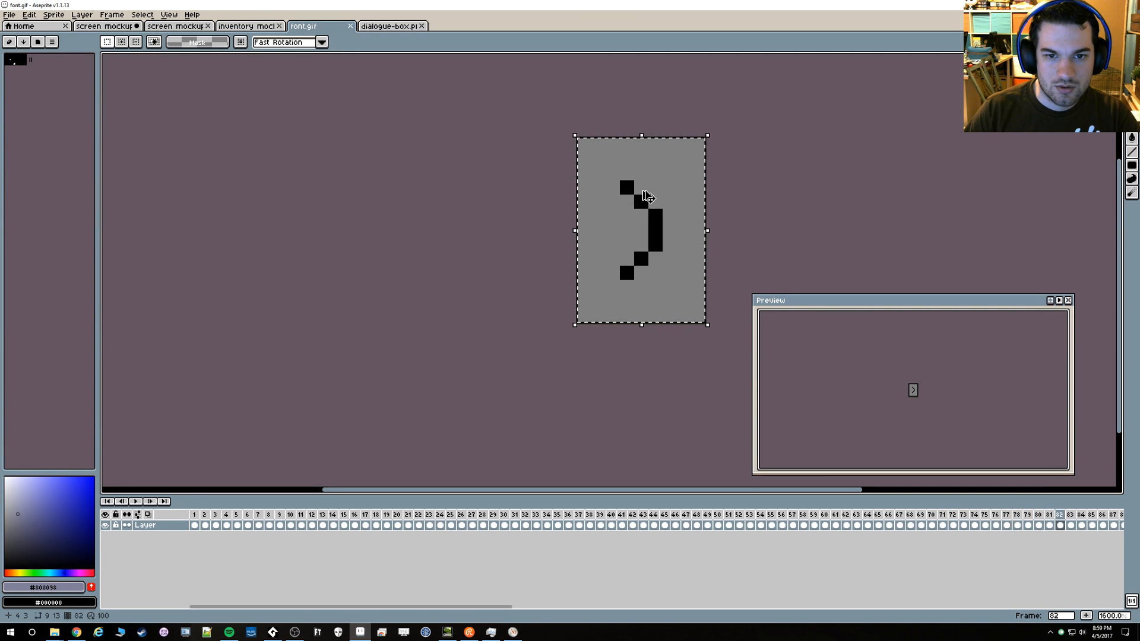
{"action": "key", "text": "Right"}
{"action": "key", "text": "Right"}
{"action": "key", "text": "Right"}
{"action": "key", "text": "Right"}
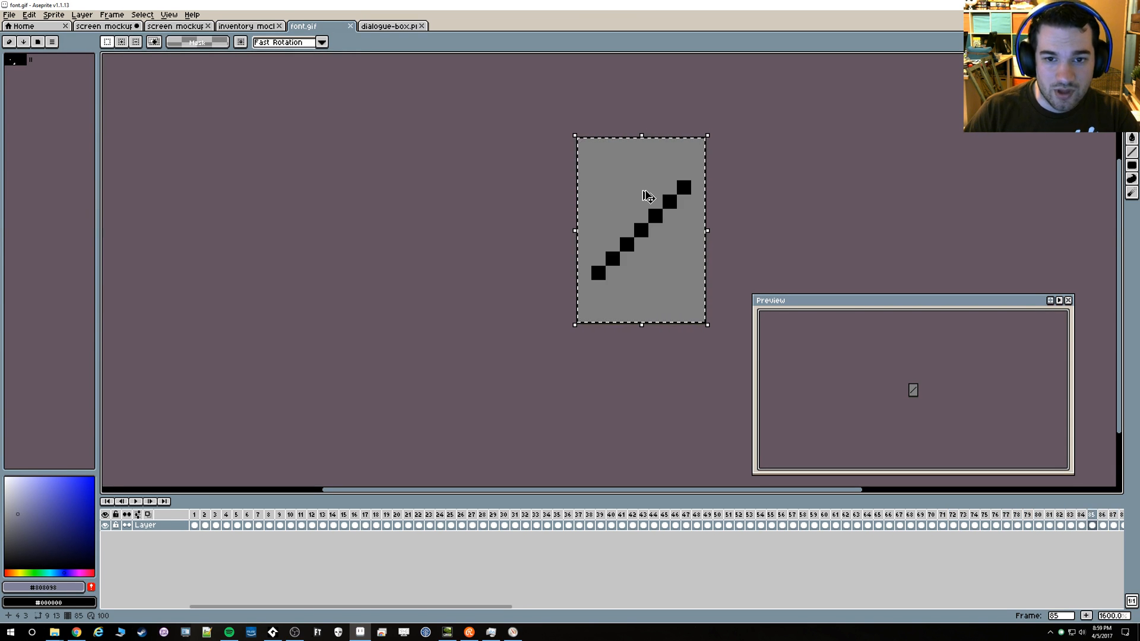
{"action": "key", "text": "Right"}
{"action": "key", "text": "Right"}
{"action": "key", "text": "Right"}
{"action": "key", "text": "Right"}
{"action": "key", "text": "Right"}
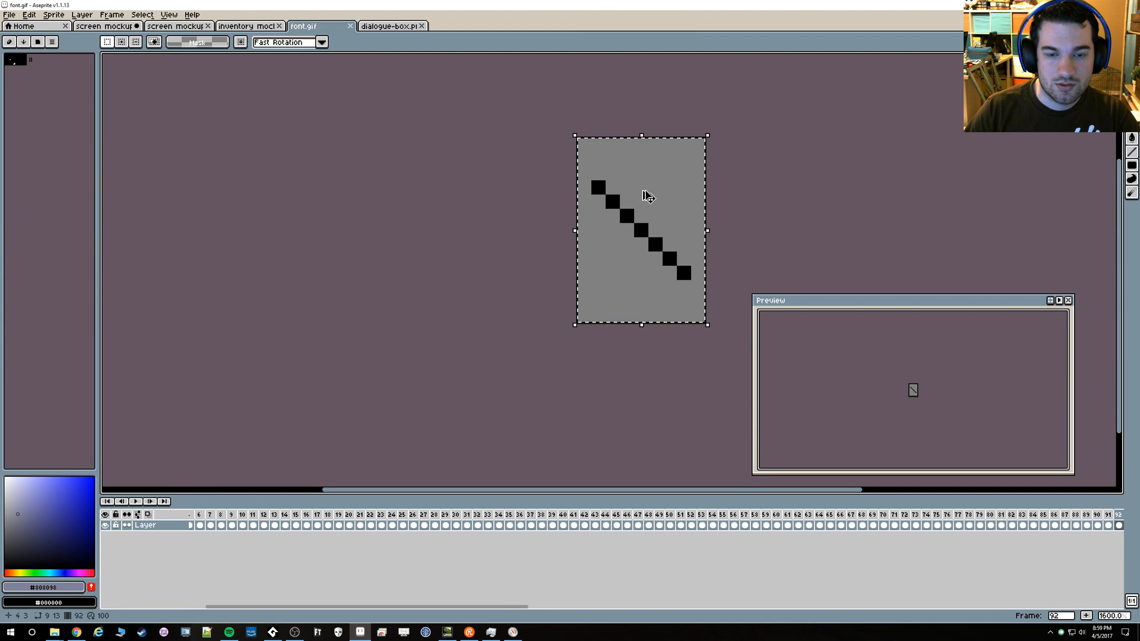
{"action": "key", "text": "Right"}
{"action": "key", "text": "Right"}
{"action": "key", "text": "Right"}
{"action": "key", "text": "Right"}
{"action": "key", "text": "Right"}
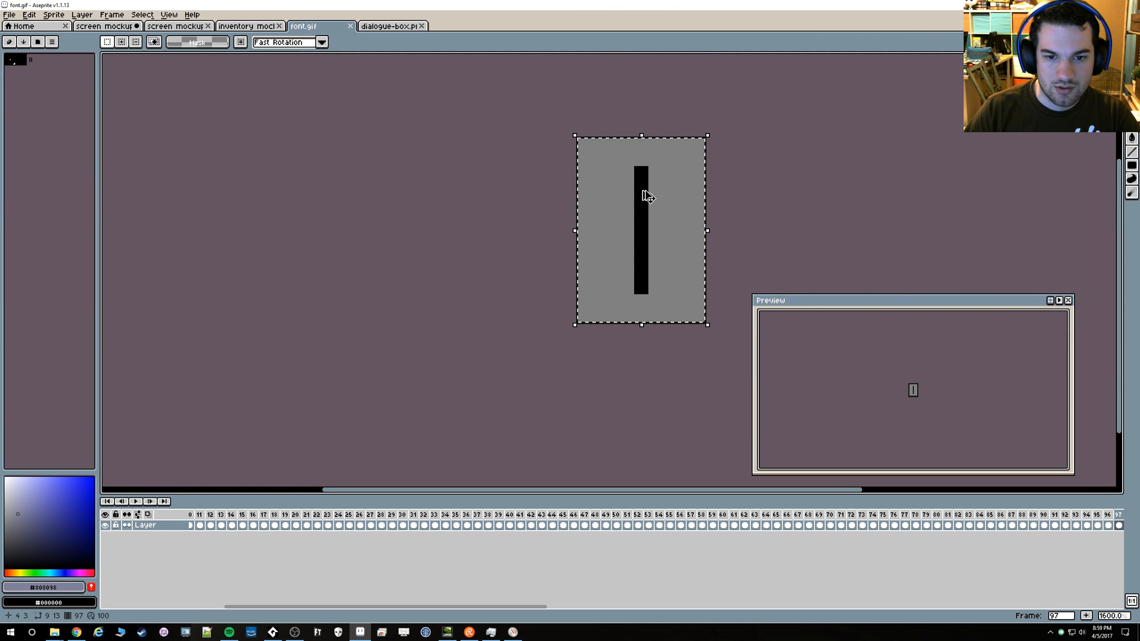
{"action": "key", "text": "Right"}
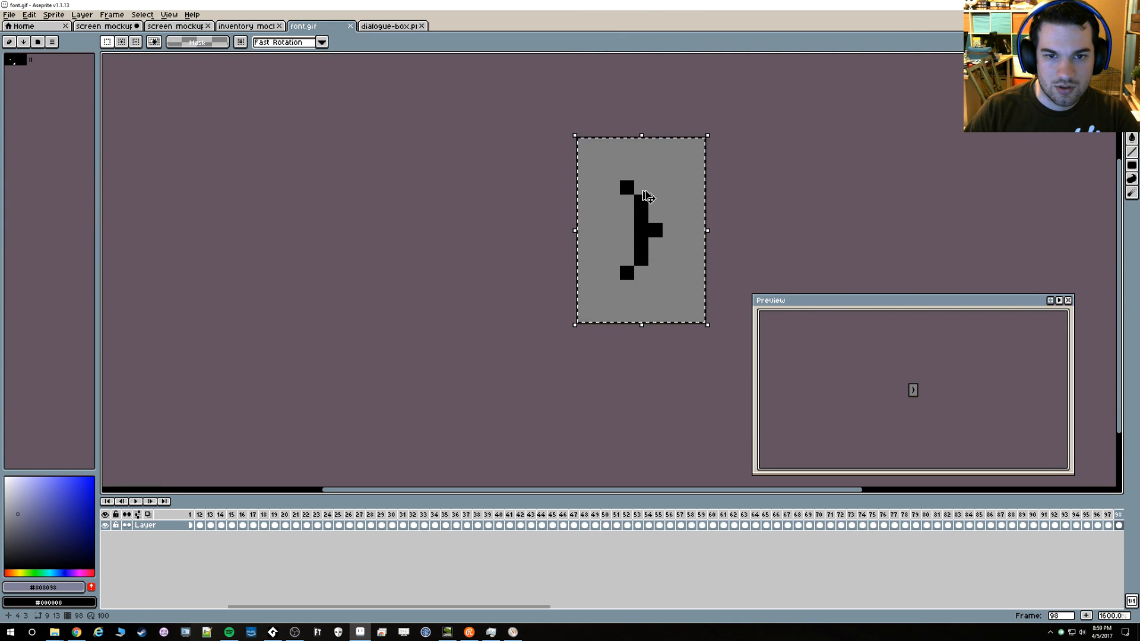
{"action": "key", "text": "Right"}
{"action": "key", "text": "Right"}
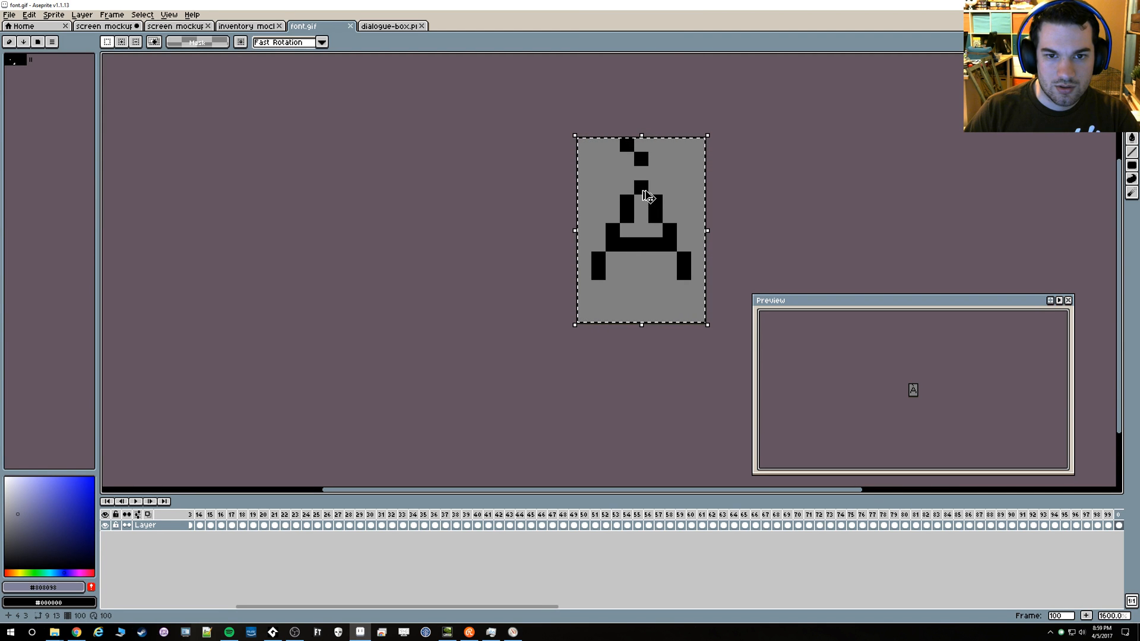
{"action": "key", "text": "Right"}
{"action": "key", "text": "Right"}
{"action": "key", "text": "Right"}
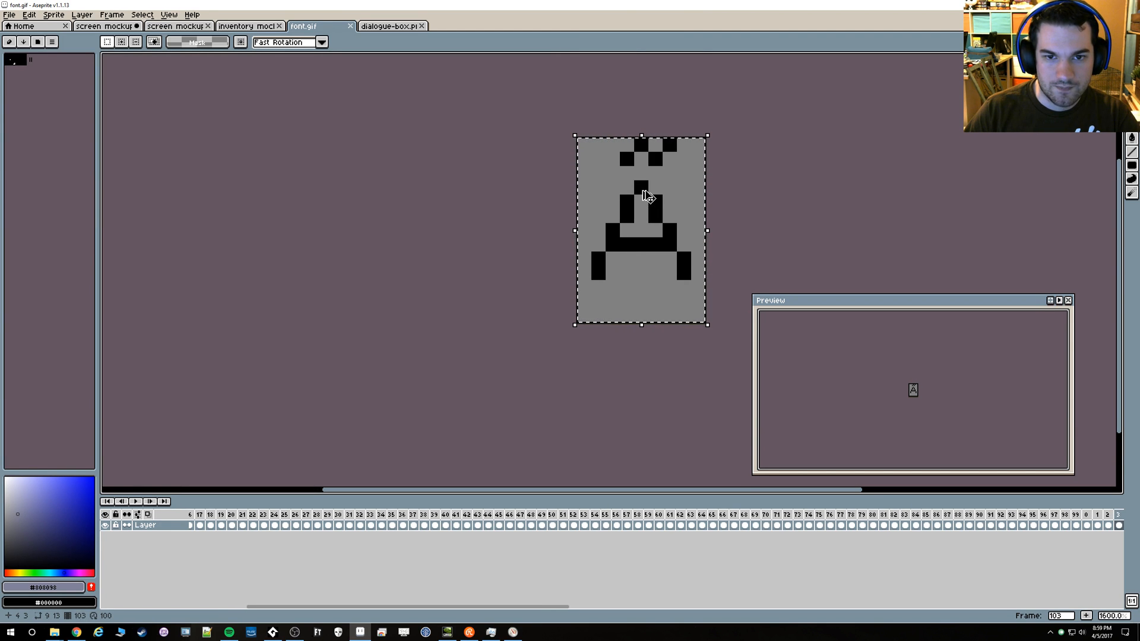
{"action": "key", "text": "Right"}
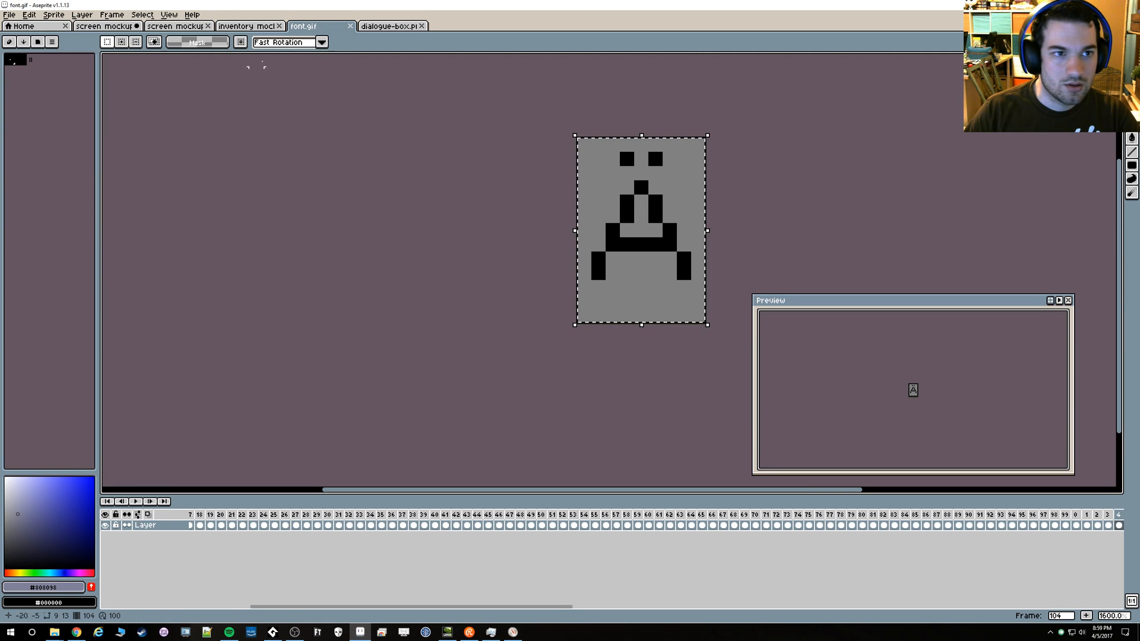
{"action": "key", "text": "Right"}
{"action": "key", "text": "Right"}
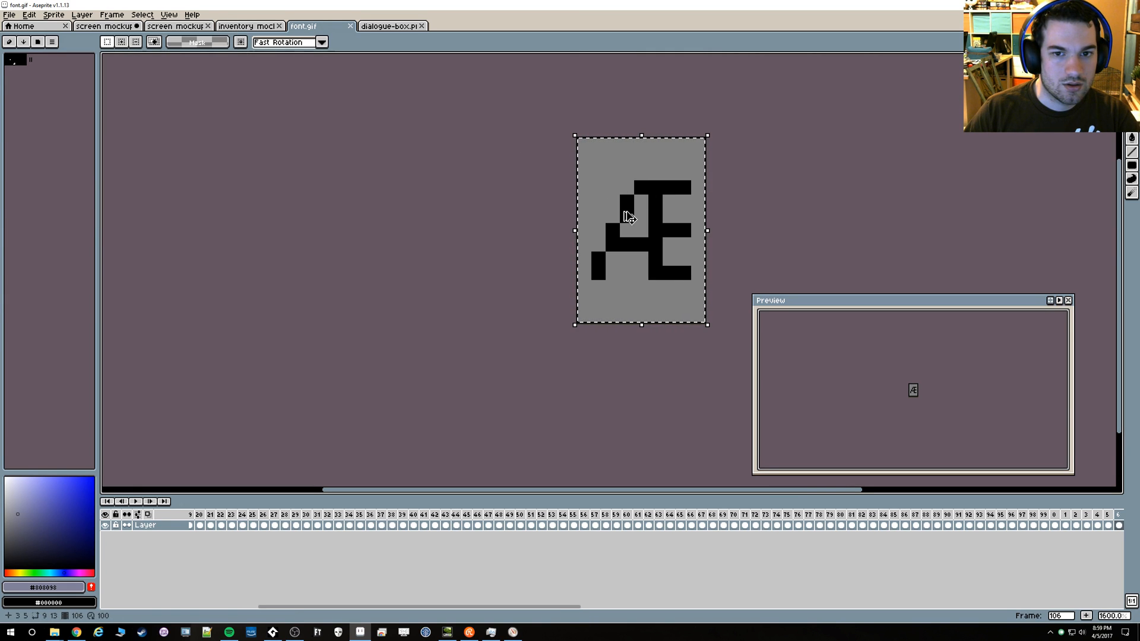
{"action": "key", "text": "Right"}
{"action": "key", "text": "Right"}
{"action": "key", "text": "Right"}
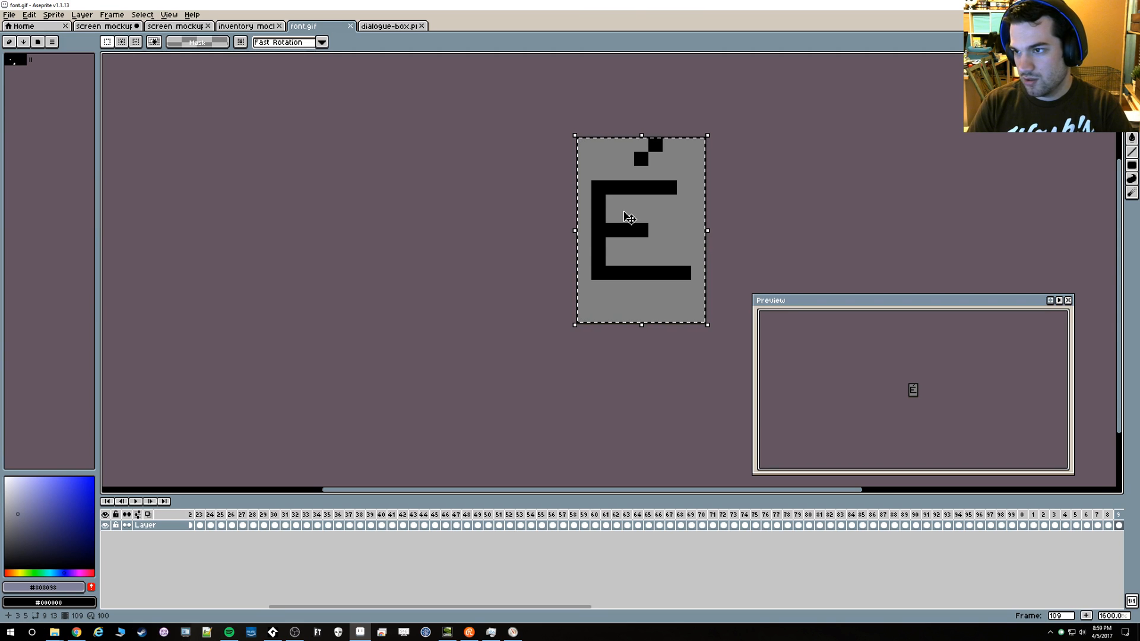
Review dialogue-box.png and the screen mockup 11 document, examining the margins around the three rows of letters in the dialogue box
{"action": "left_click", "coordinate": [380, 26]}
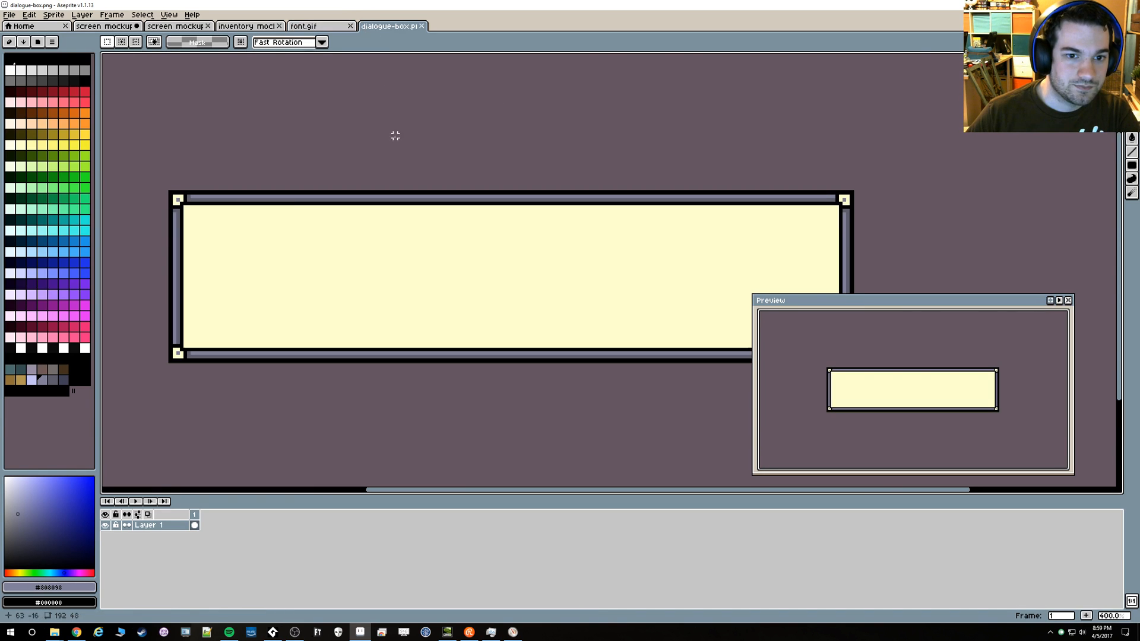
{"action": "left_click", "coordinate": [175, 26]}
{"action": "scroll", "coordinate": [346, 155], "scroll_direction": "down", "scroll_amount": 3}
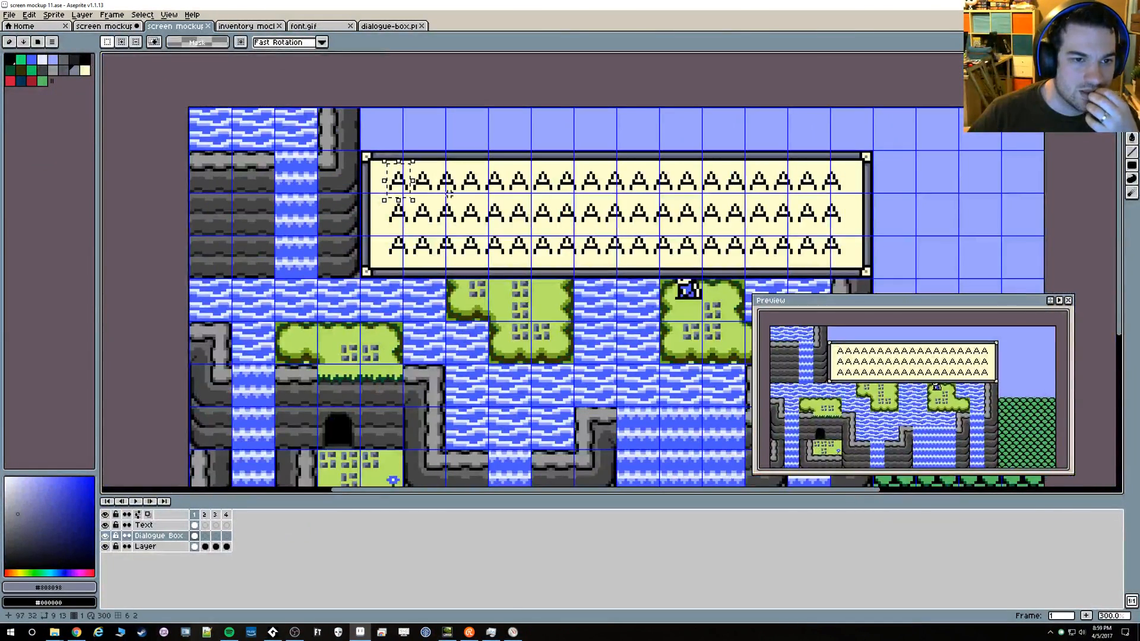
{"action": "scroll", "coordinate": [441, 190], "scroll_direction": "up", "scroll_amount": 1}
{"action": "scroll", "coordinate": [377, 165], "scroll_direction": "up", "scroll_amount": 1}
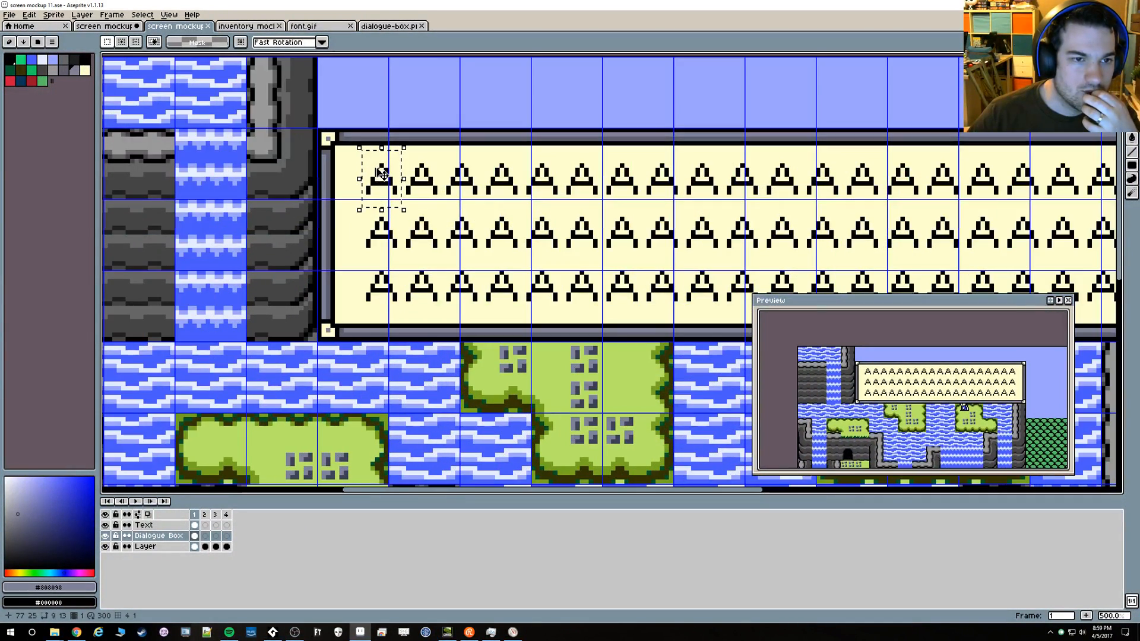
{"action": "left_click_drag", "start_coordinate": [363, 164], "coordinate": [287, 156]}
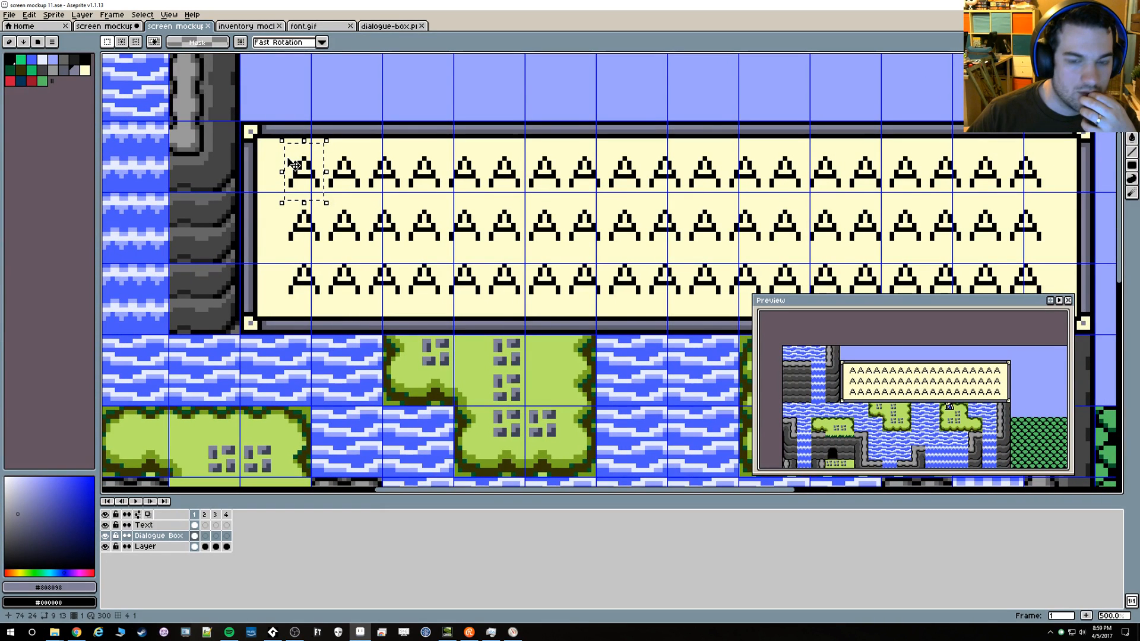
{"action": "scroll", "coordinate": [293, 165], "scroll_direction": "down", "scroll_amount": 2}
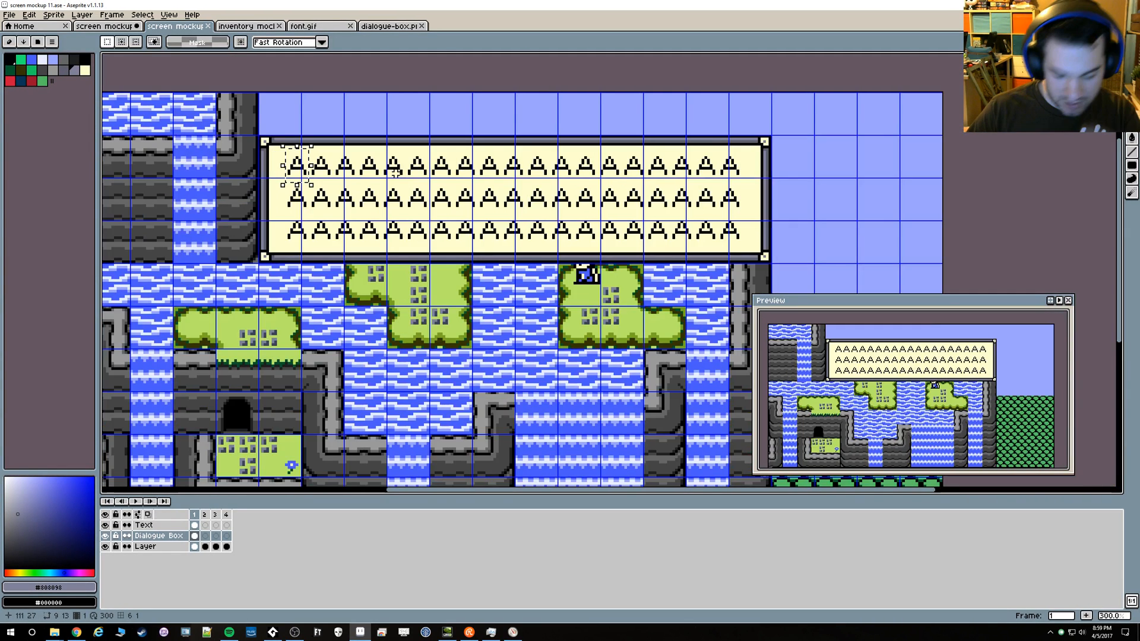
Select the 192 × 5 pixel strip of the dialogue box's top border and move it up about 4 pixels
{"action": "scroll", "coordinate": [766, 142], "scroll_direction": "up", "scroll_amount": 3}
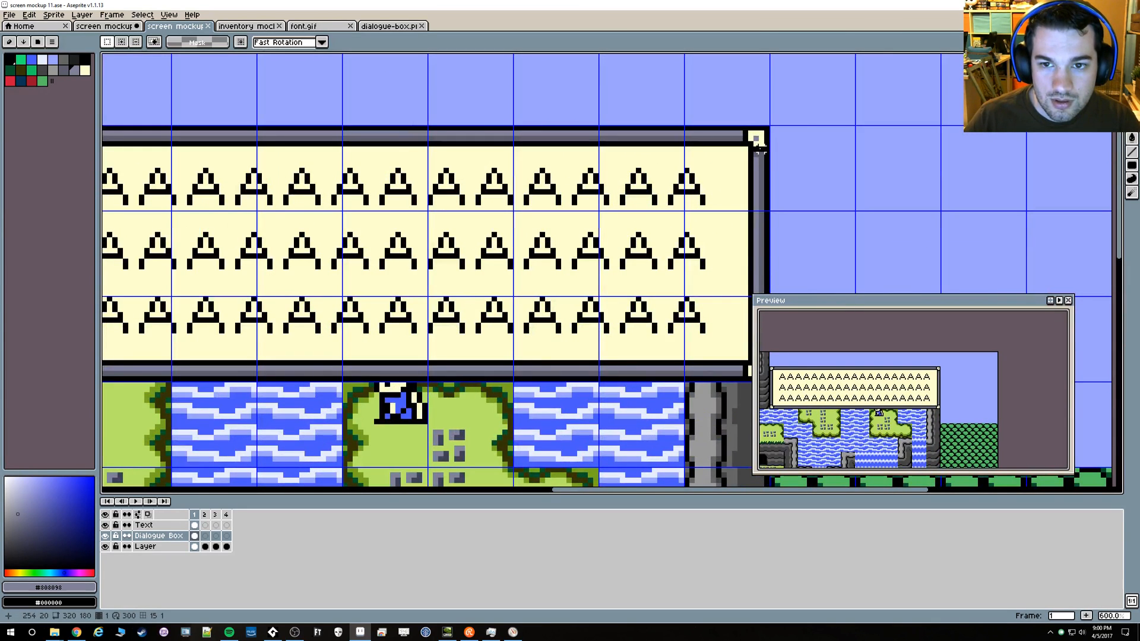
{"action": "left_click_drag", "start_coordinate": [767, 149], "coordinate": [278, 128]}
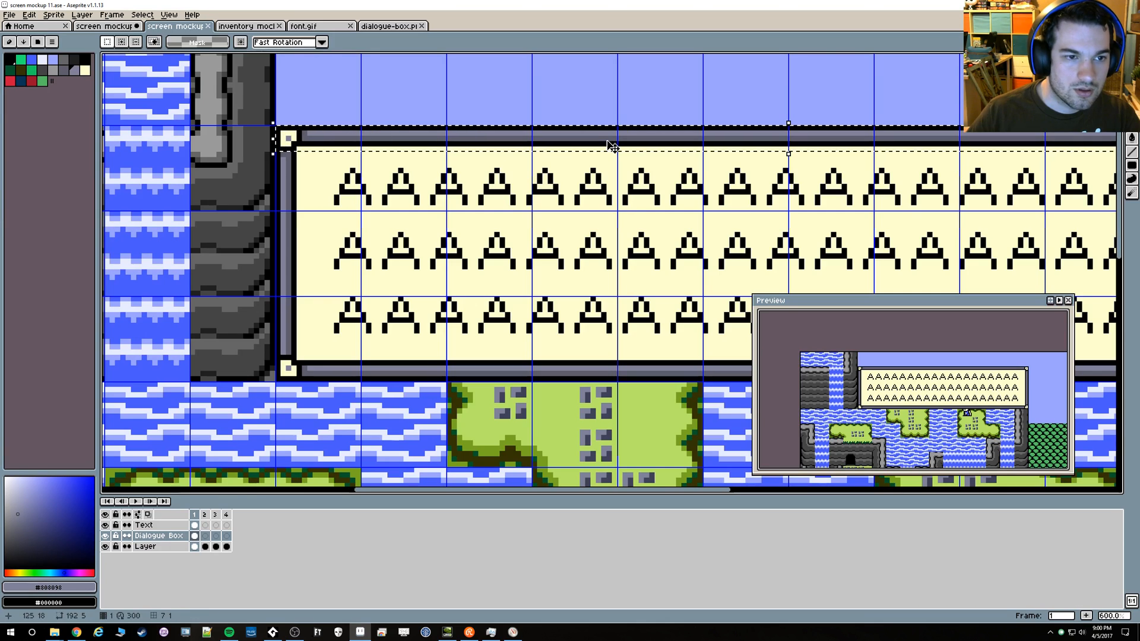
{"action": "key", "text": "Up"}
{"action": "key", "text": "Up"}
{"action": "key", "text": "Up"}
{"action": "key", "text": "Up"}
{"action": "key", "text": "Up"}
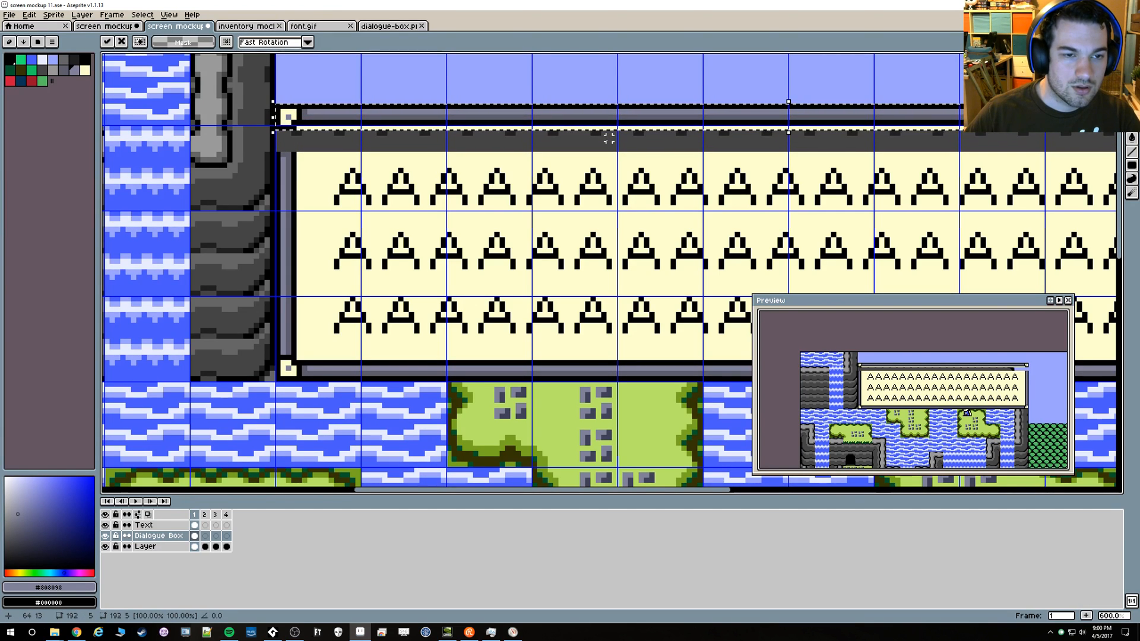
{"action": "key", "text": "ctrl+d"}
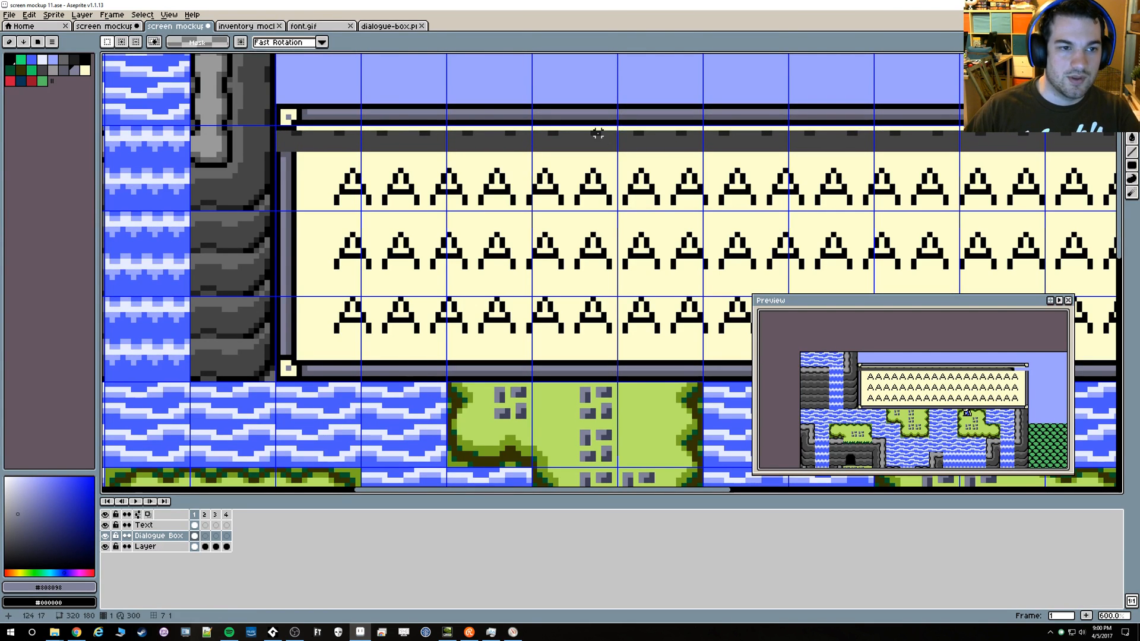
Copy a 4 × 12 pixel piece of the box's left border and paste it about 4 pixels higher to close the gap
{"action": "key", "text": "alt"}
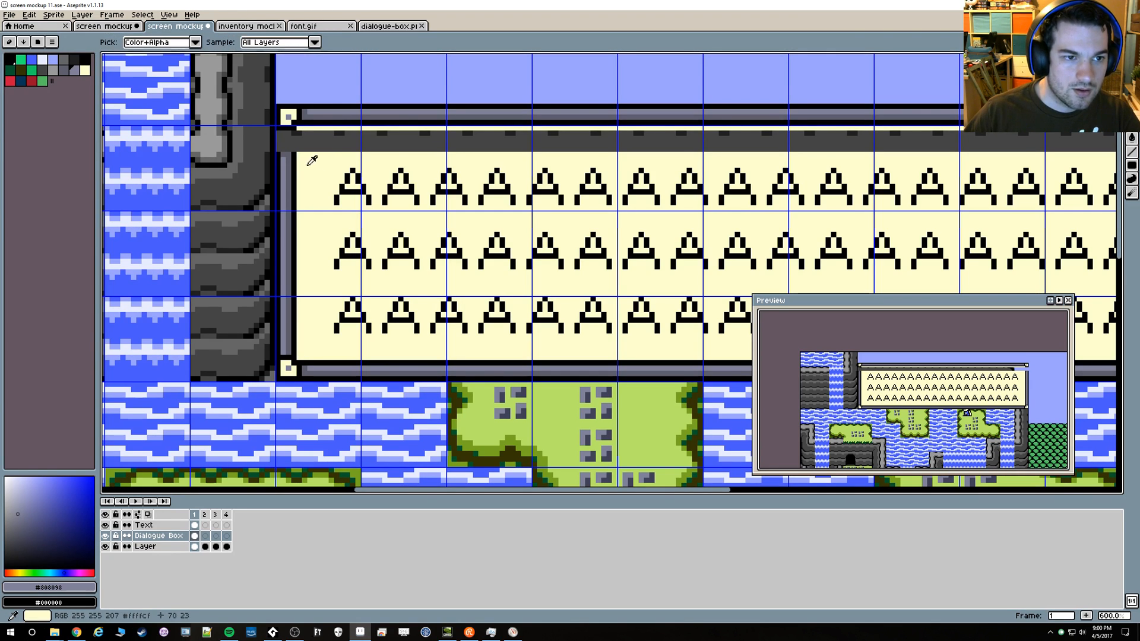
{"action": "key", "text": "m"}
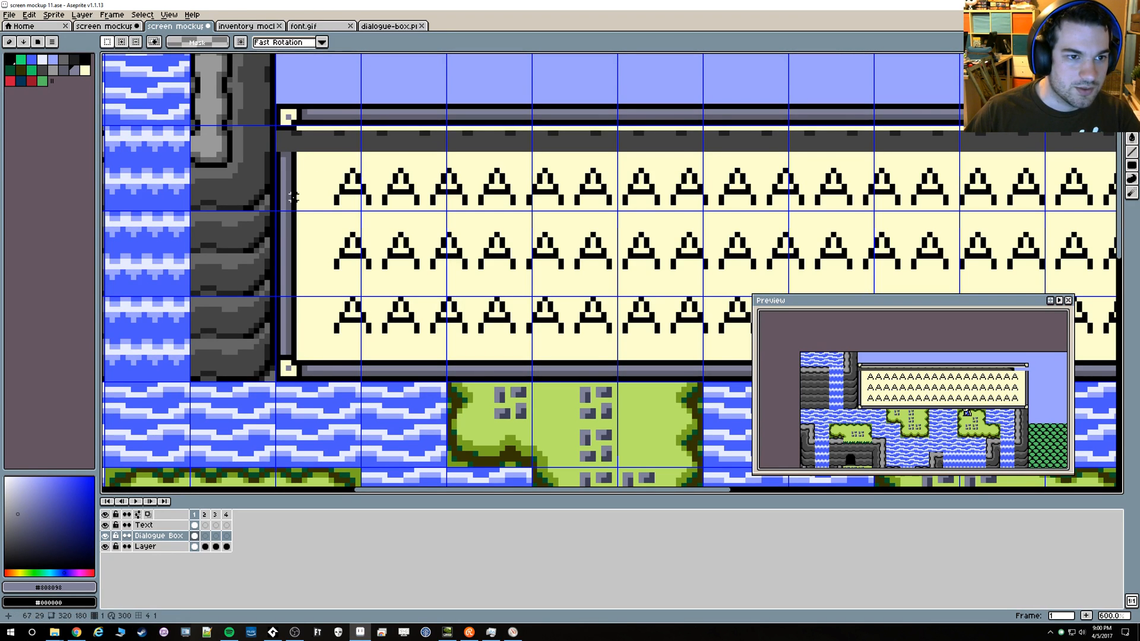
{"action": "left_click_drag", "start_coordinate": [293, 213], "coordinate": [278, 155]}
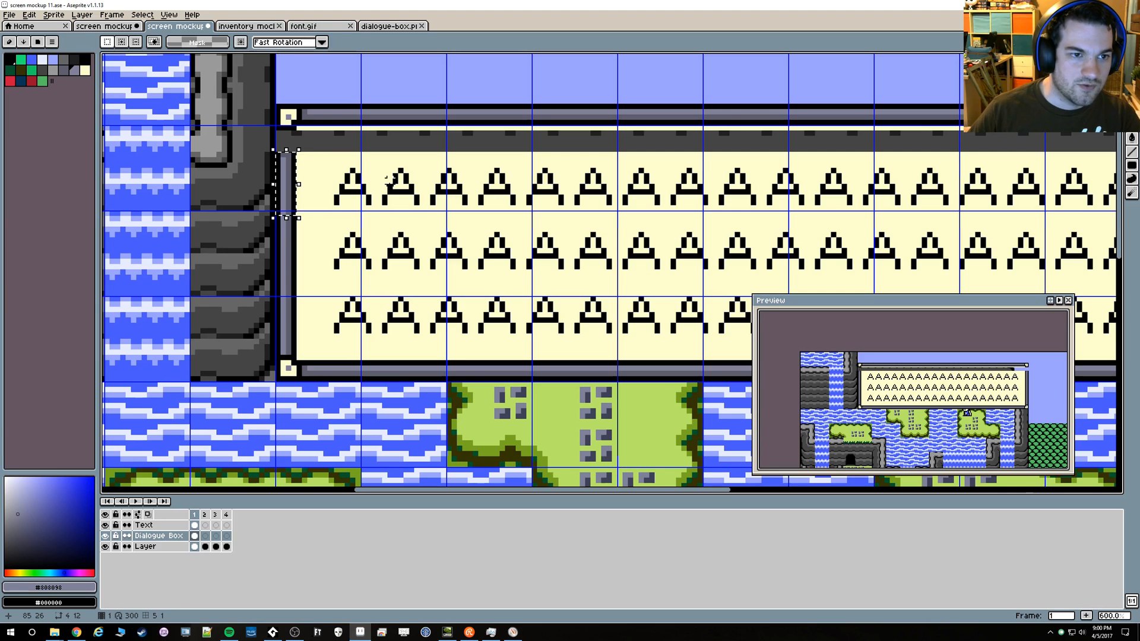
{"action": "key", "text": "ctrl+c"}
{"action": "key", "text": "ctrl+v"}
{"action": "key", "text": "Up"}
{"action": "key", "text": "Up"}
{"action": "key", "text": "Up"}
{"action": "key", "text": "Up"}
{"action": "key", "text": "Up"}
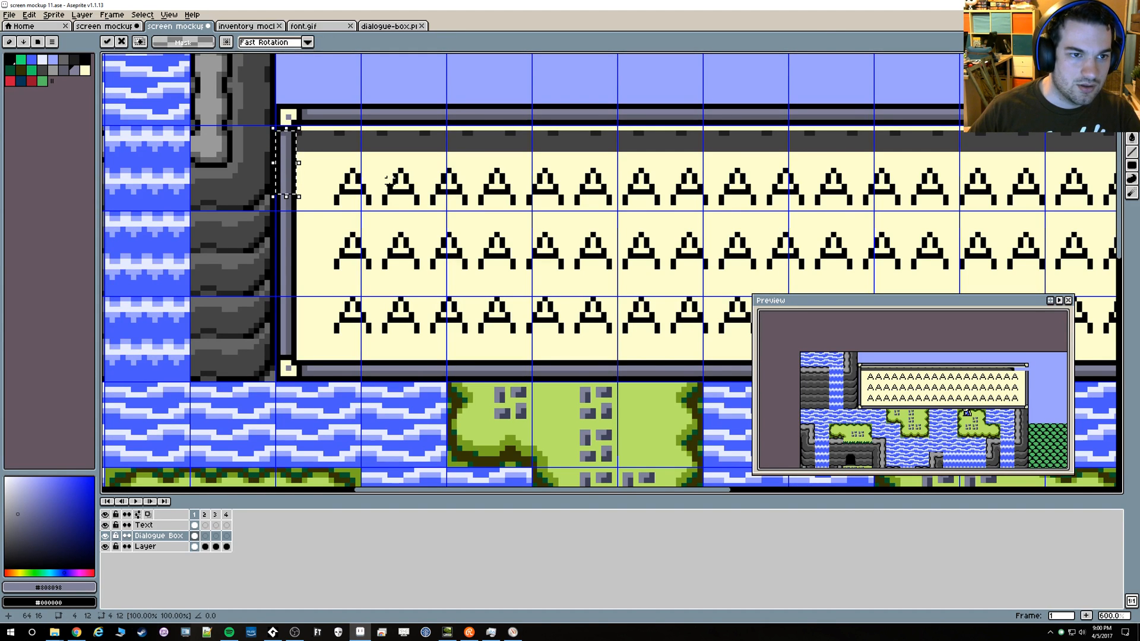
{"action": "key", "text": "ctrl+d"}
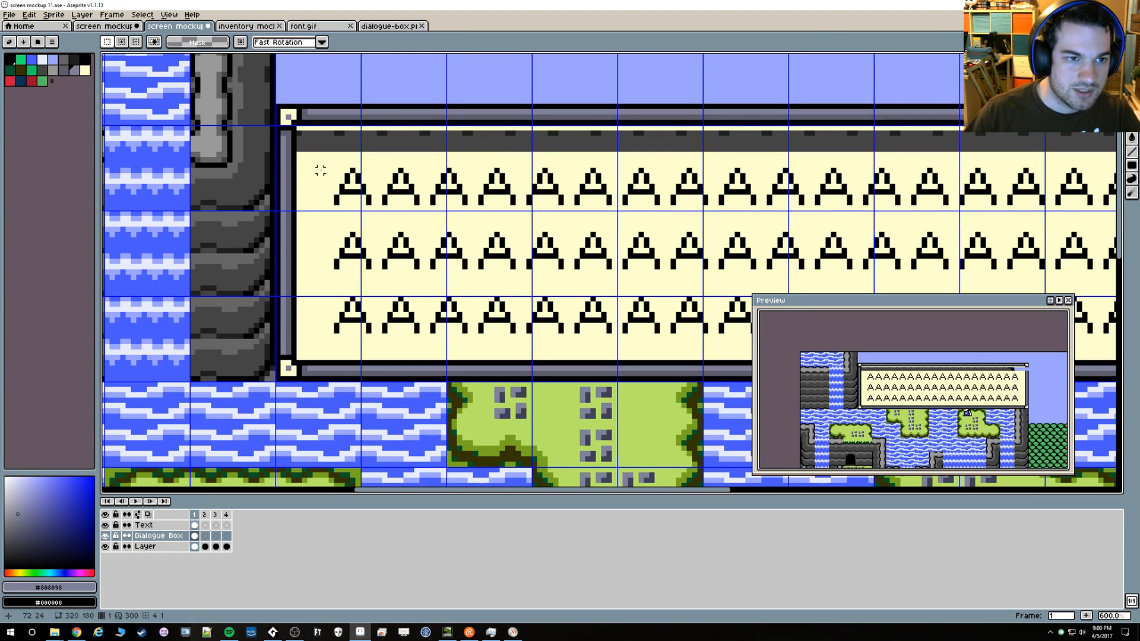
Copy a piece of the box's right border and paste it higher to close the gap below the raised top border
{"action": "left_click_drag", "start_coordinate": [758, 165], "coordinate": [374, 181]}
{"action": "left_click_drag", "start_coordinate": [939, 192], "coordinate": [807, 178]}
{"action": "key", "text": "ctrl+c"}
{"action": "key", "text": "ctrl+v"}
{"action": "key", "text": "Up"}
{"action": "key", "text": "Up"}
{"action": "key", "text": "Up"}
{"action": "key", "text": "Up"}
{"action": "key", "text": "ctrl+d"}
Pick the box's cream color #ffffcf and fill the open strip beneath the top border with it
{"action": "key", "text": "i"}
{"action": "left_click", "coordinate": [767, 180]}
{"action": "key", "text": "g"}
{"action": "left_click", "coordinate": [746, 170]}
{"action": "scroll", "coordinate": [515, 180], "scroll_direction": "down", "scroll_amount": 1}
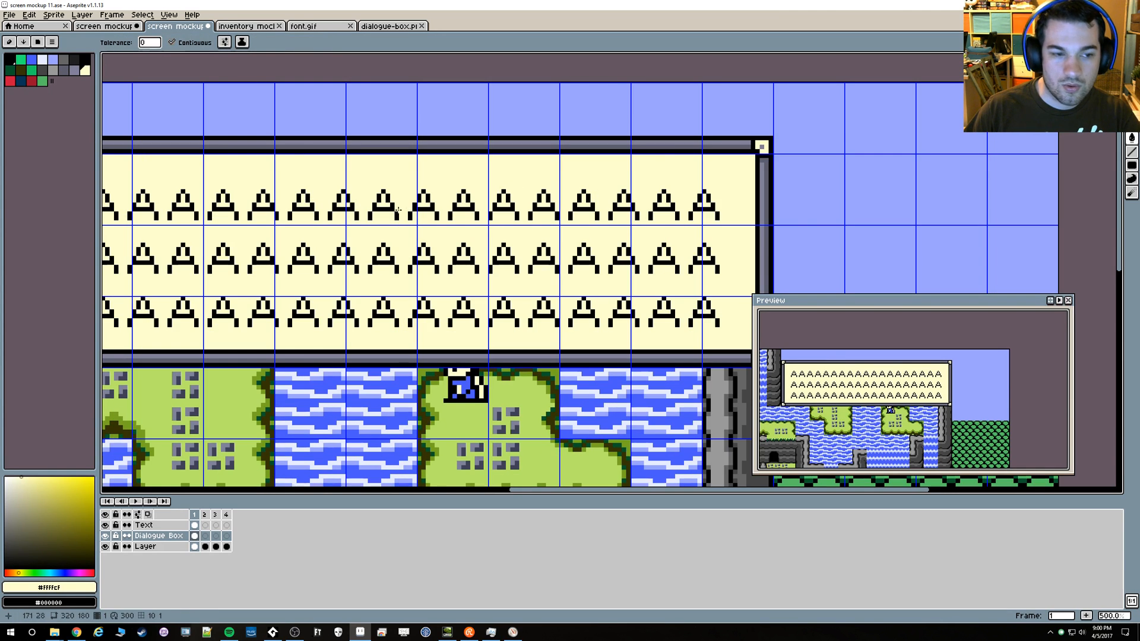
{"action": "scroll", "coordinate": [399, 228], "scroll_direction": "down", "scroll_amount": 1}
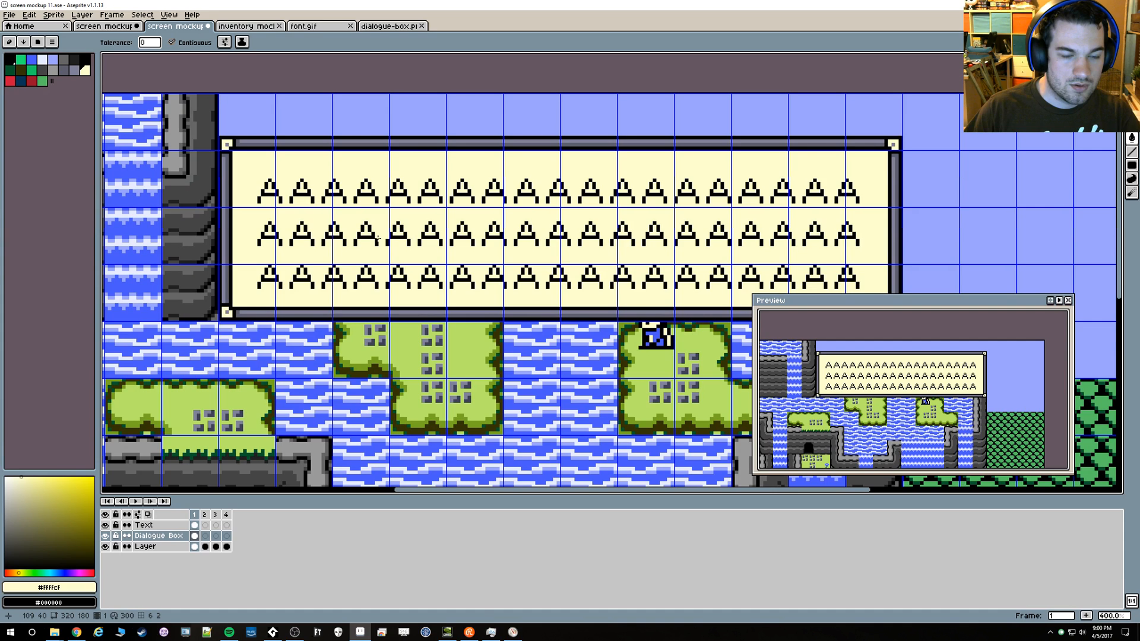
{"action": "scroll", "coordinate": [377, 238], "scroll_direction": "up", "scroll_amount": 1}
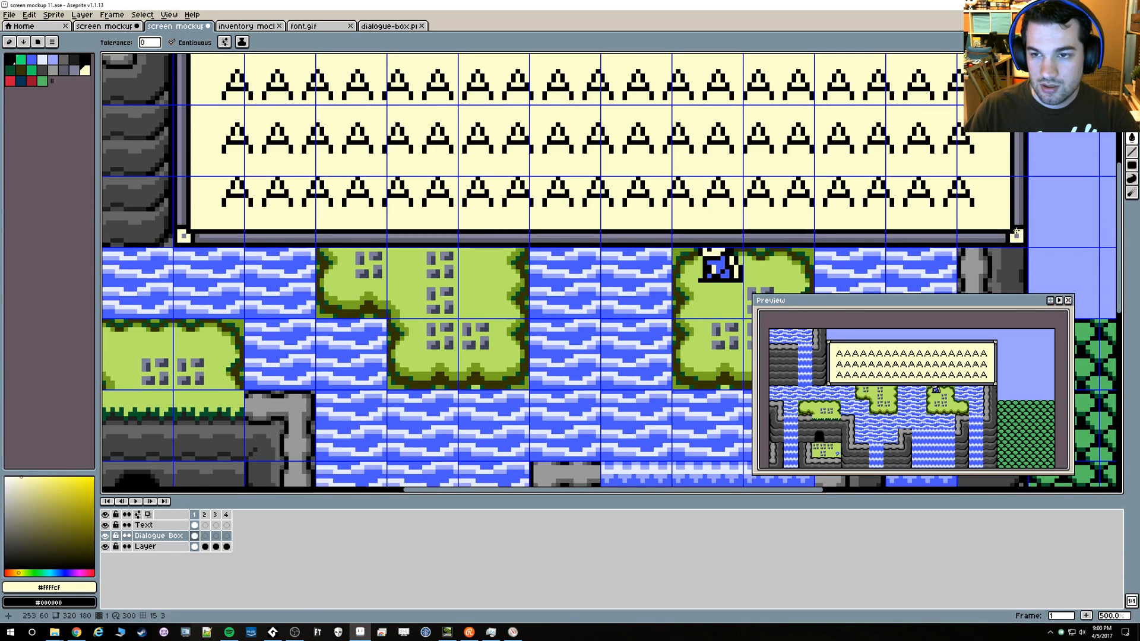
{"action": "scroll", "coordinate": [995, 205], "scroll_direction": "down", "scroll_amount": 1}
{"action": "left_click_drag", "start_coordinate": [998, 199], "coordinate": [971, 242]}
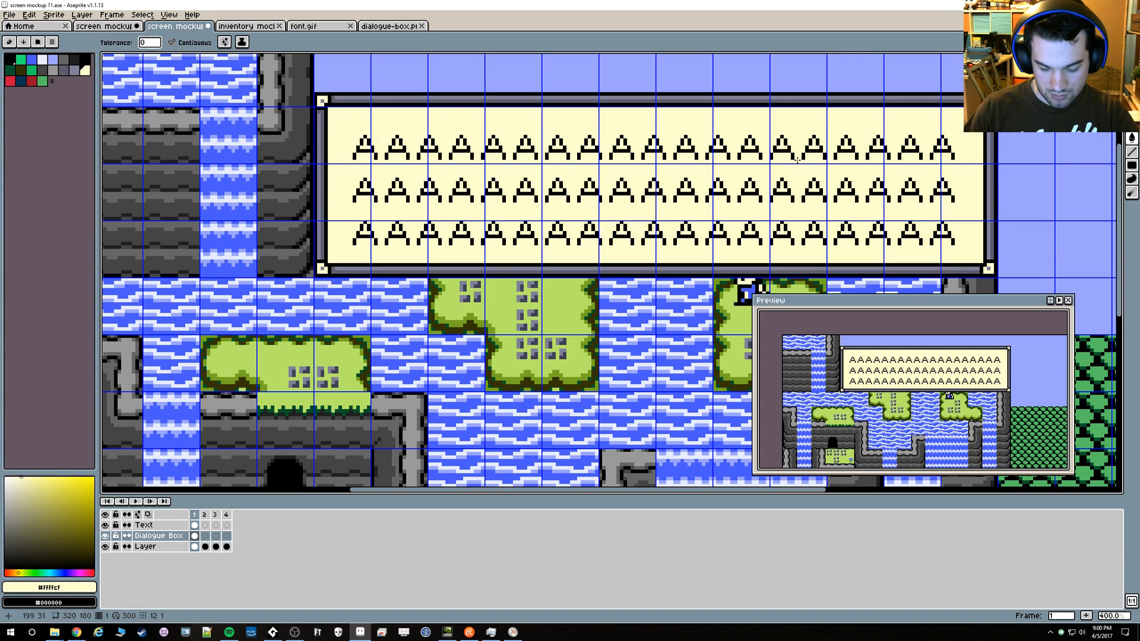
{"action": "key", "text": "m"}
{"action": "left_click_drag", "start_coordinate": [969, 253], "coordinate": [333, 126]}
{"action": "key", "text": "Up"}
{"action": "key", "text": "Up"}
{"action": "key", "text": "Up"}
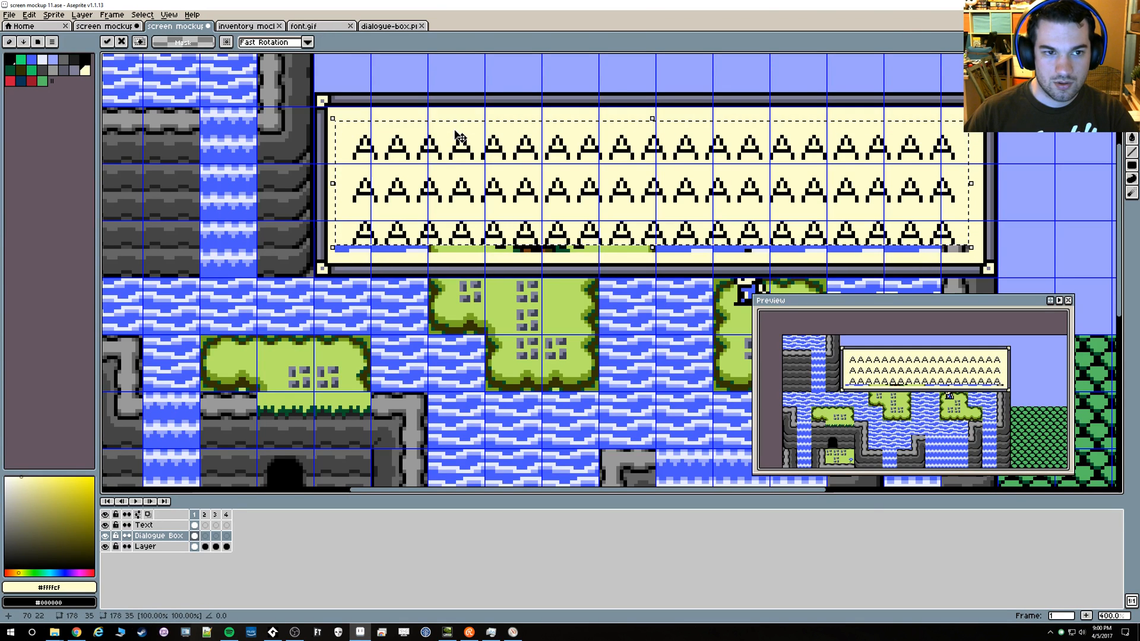
{"action": "key", "text": "ctrl+z"}
{"action": "key", "text": "ctrl+z"}
{"action": "key", "text": "ctrl+y"}
{"action": "key", "text": "ctrl+d"}
Select the three rows of letters on the Text layer and move them up about 2 pixels
{"action": "key", "text": "alt+Up"}
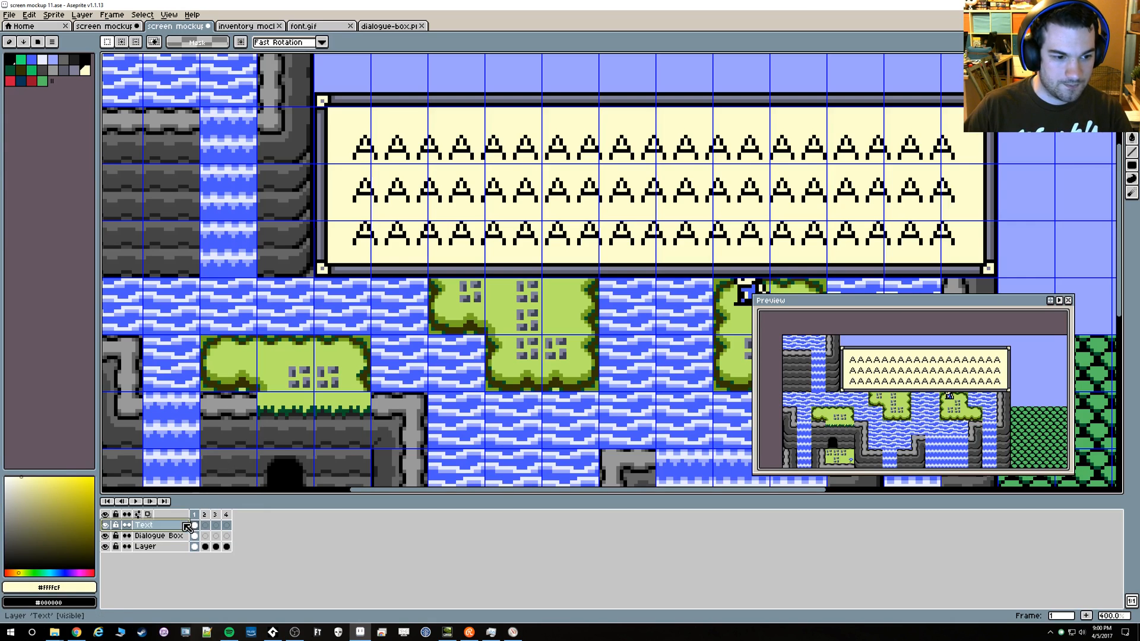
{"action": "left_click_drag", "start_coordinate": [331, 118], "coordinate": [963, 249]}
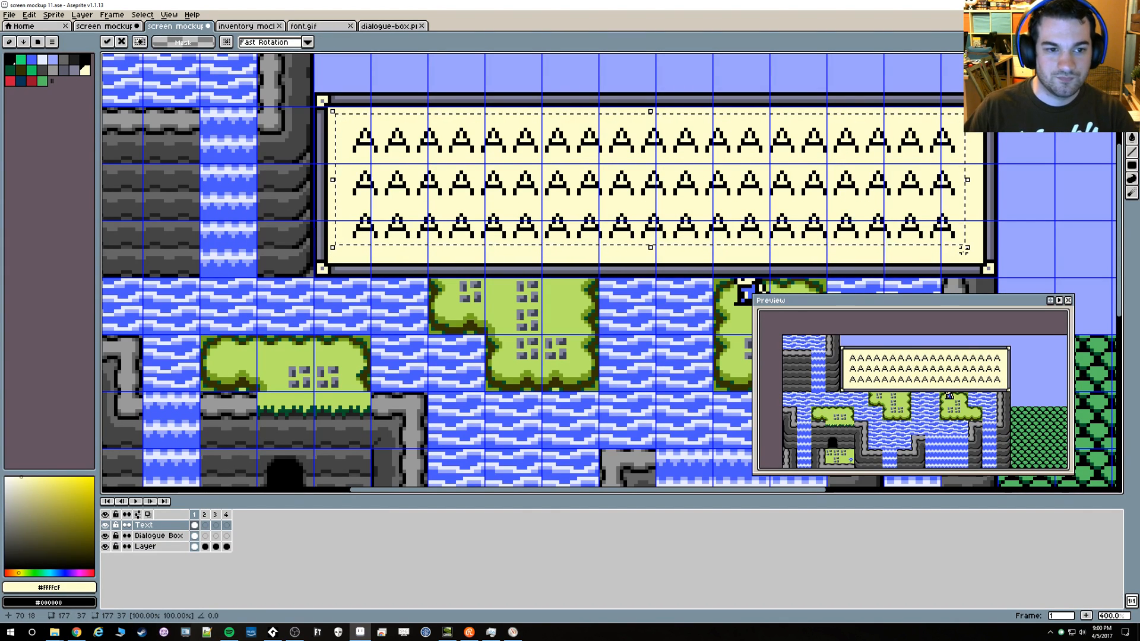
{"action": "key", "text": "ctrl+d"}
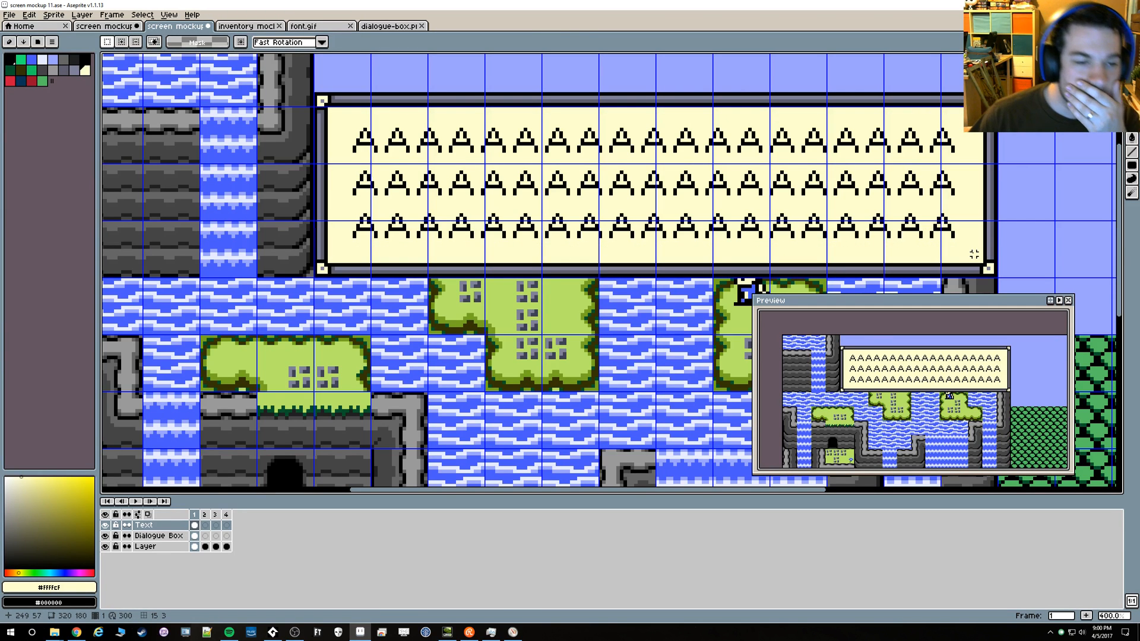
Hide the grid and check the dialogue box and its text against the whole mockup and up close
{"action": "key", "text": "shift+g"}
{"action": "scroll", "coordinate": [885, 251], "scroll_direction": "down", "scroll_amount": 2}
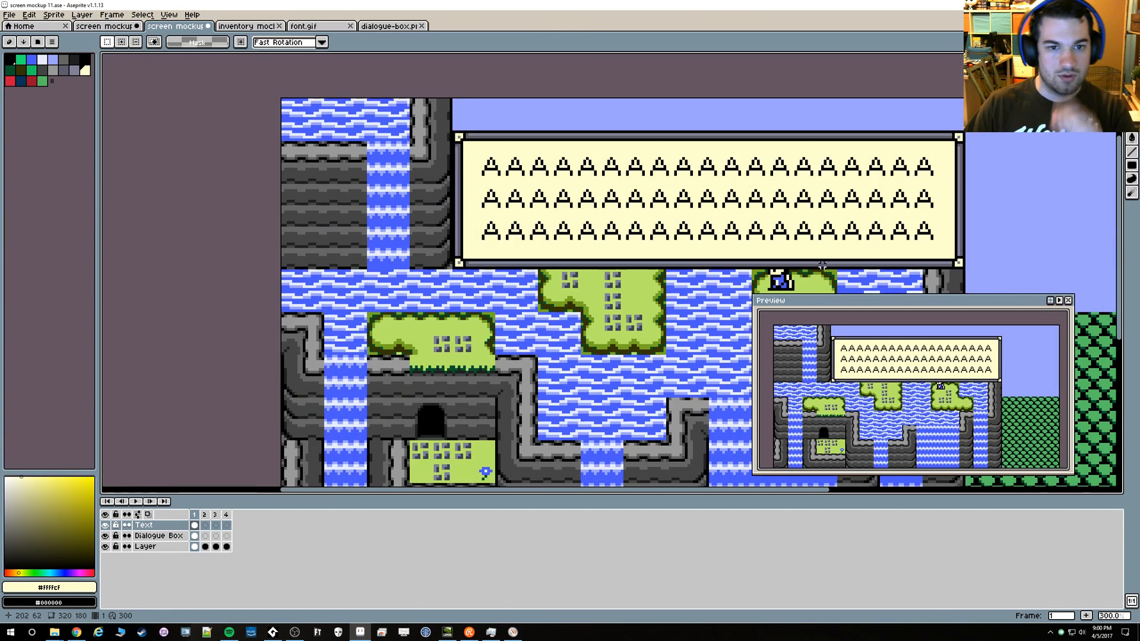
{"action": "left_click_drag", "start_coordinate": [699, 326], "coordinate": [543, 223]}
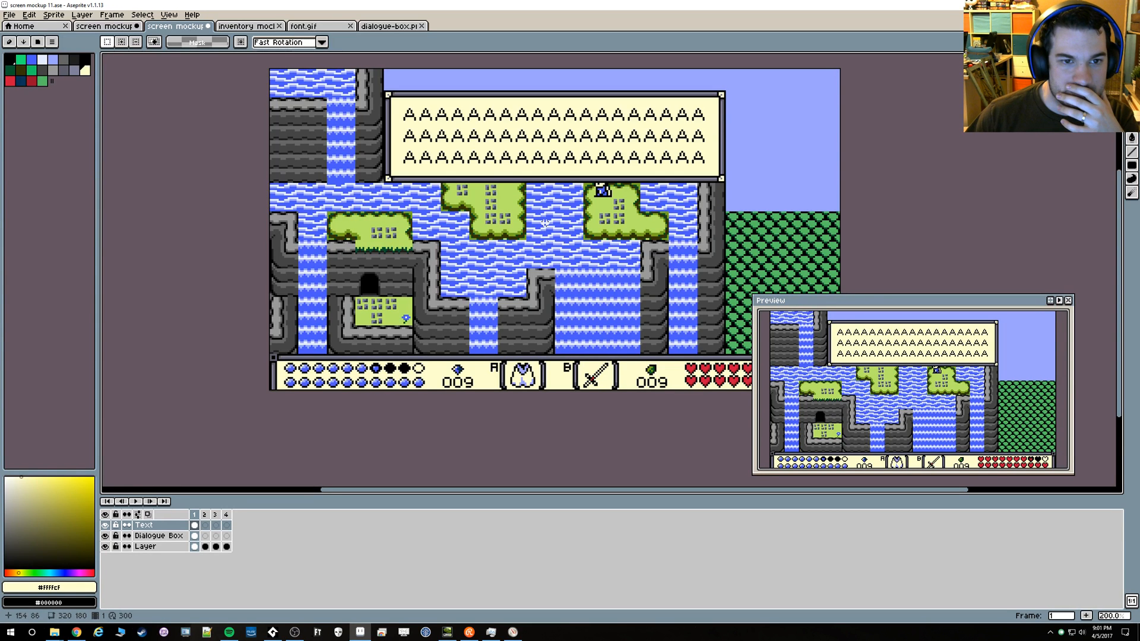
{"action": "scroll", "coordinate": [545, 223], "scroll_direction": "up", "scroll_amount": 2}
{"action": "left_click_drag", "start_coordinate": [412, 148], "coordinate": [454, 261]}
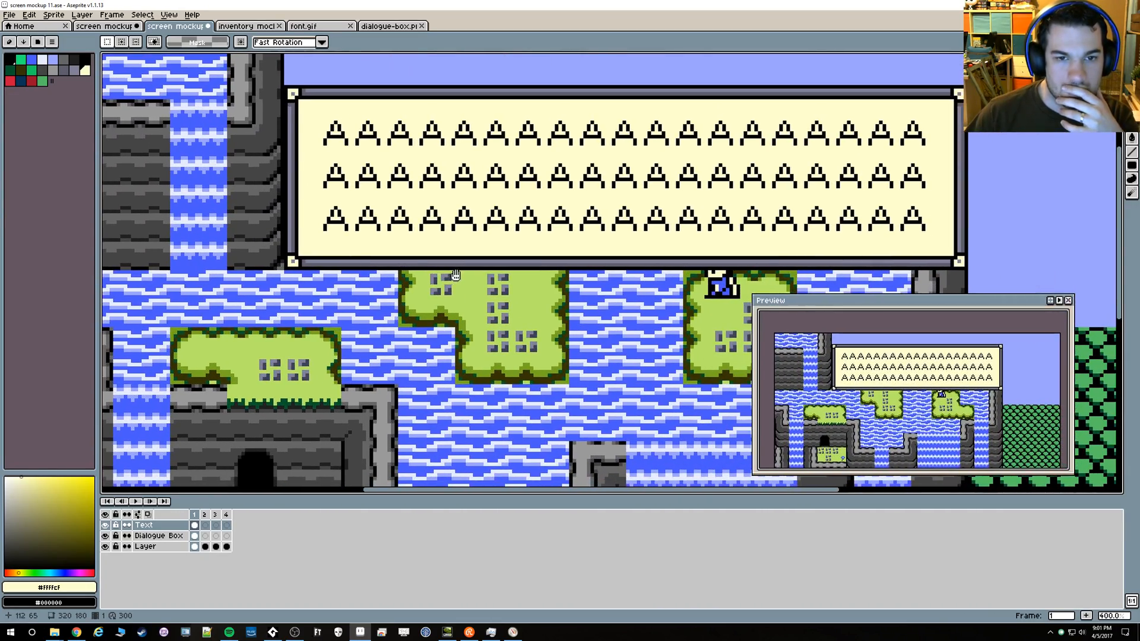
Switch to GameMaker Studio 2, run the game and page through the dialogue messages to check how the text fits the box
{"action": "key", "text": "alt+Tab"}
{"action": "key", "text": "alt+Tab"}
{"action": "key", "text": "alt+Tab"}
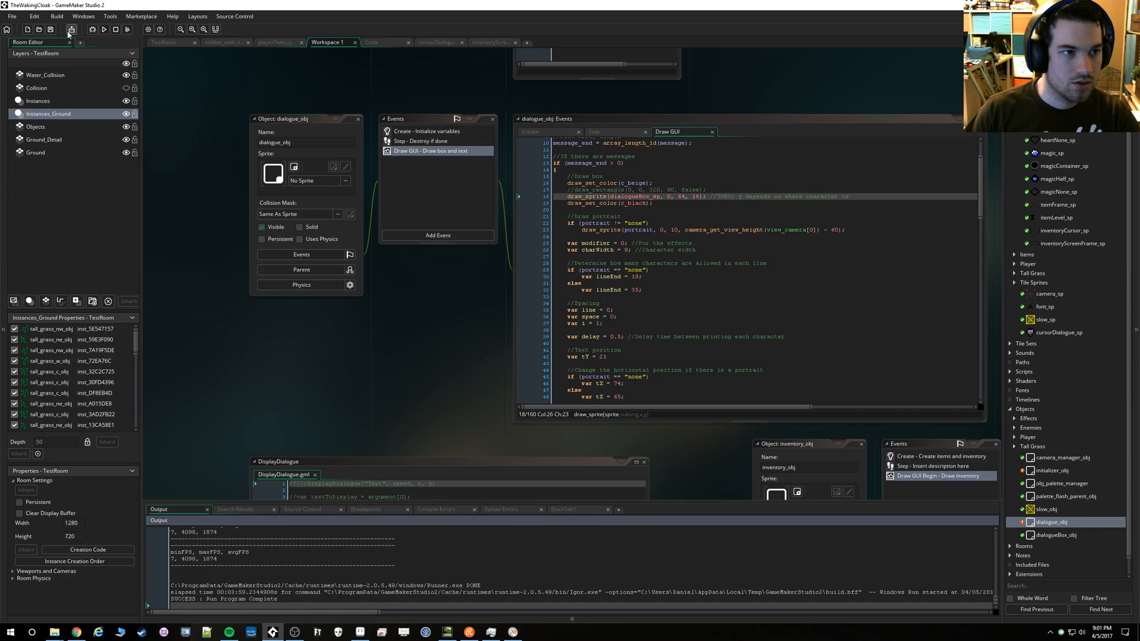
{"action": "left_click", "coordinate": [105, 30]}
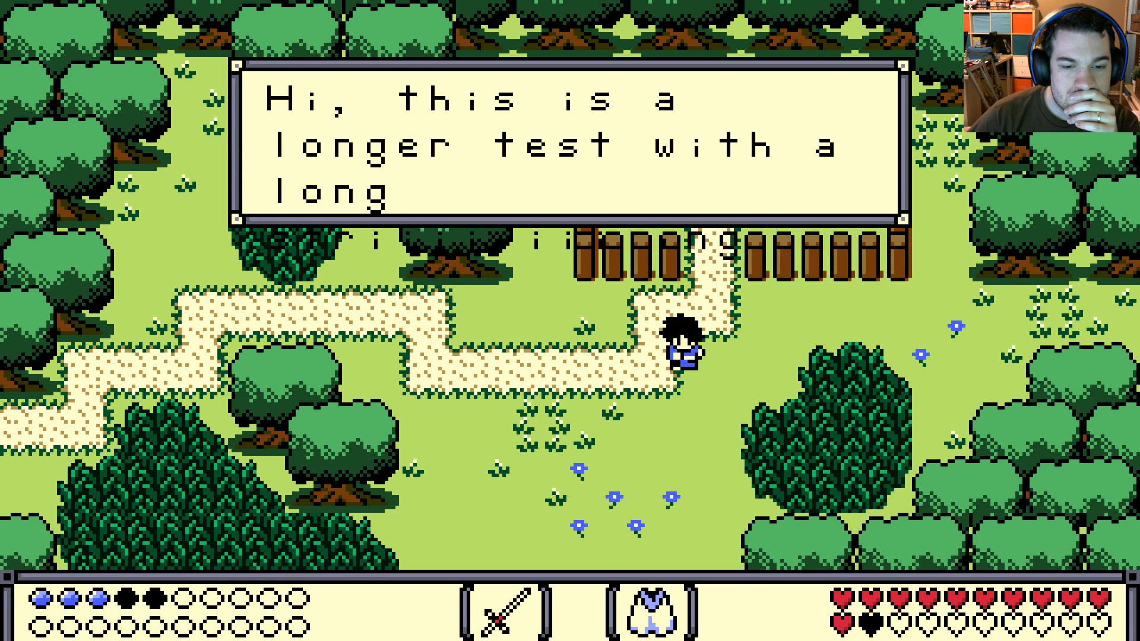
{"action": "key", "text": "space"}
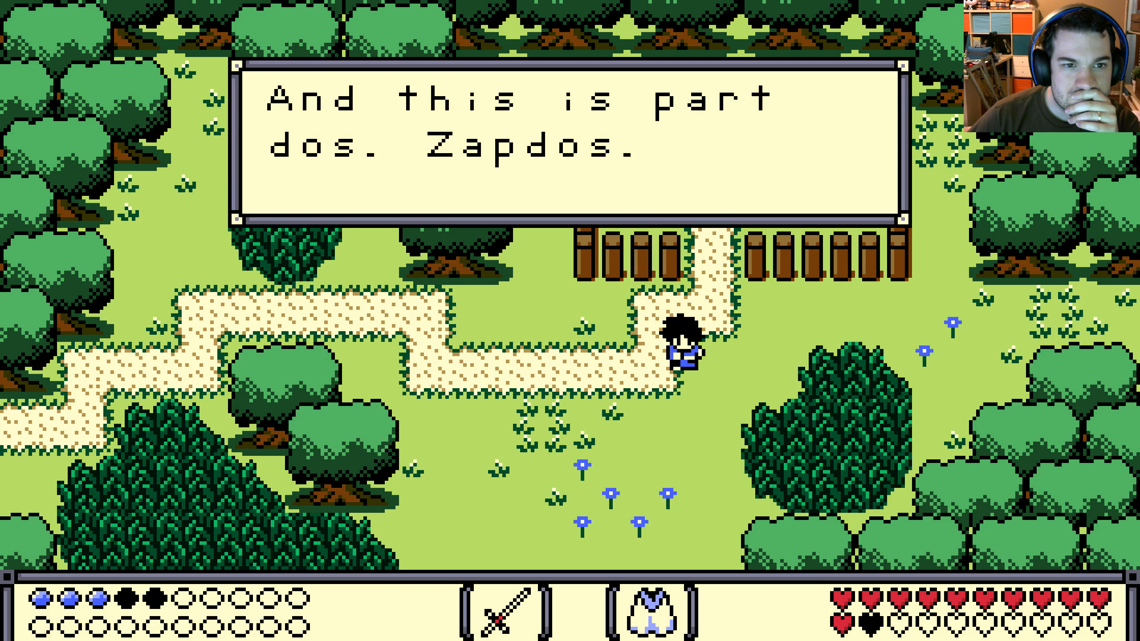
{"action": "key", "text": "space"}
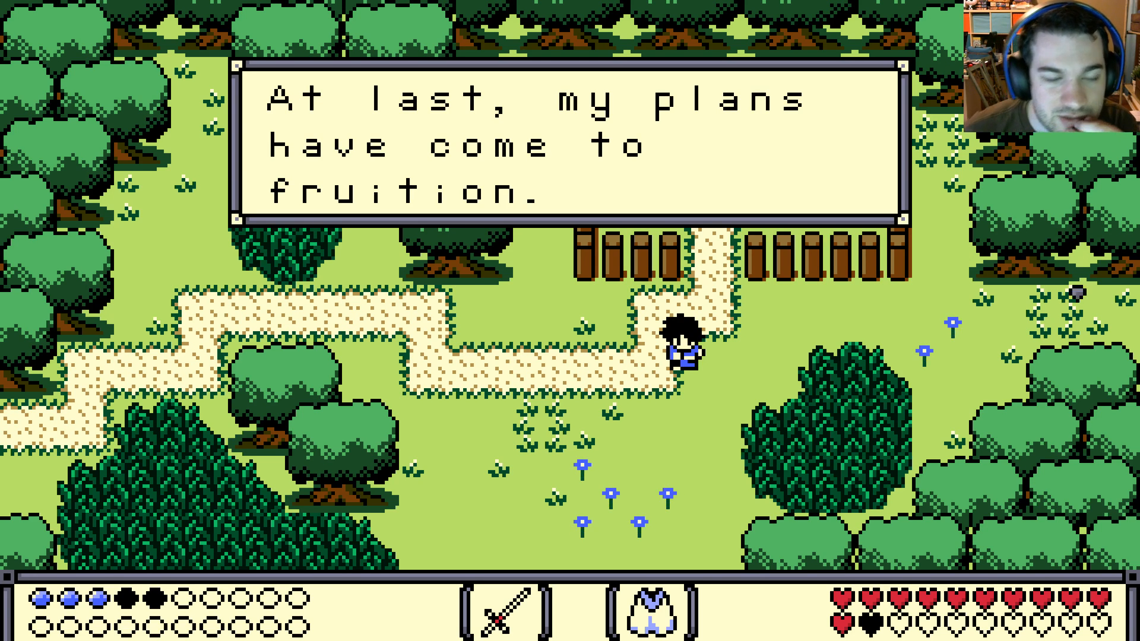
{"action": "key", "text": "space"}
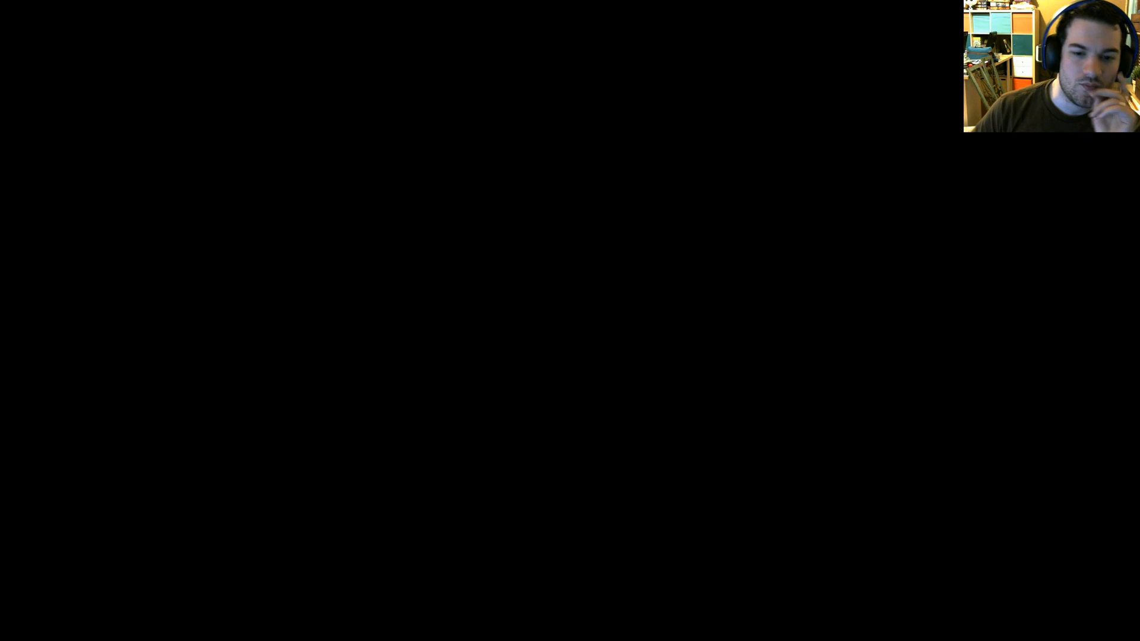
Examine the line-spacing multiplier in the normal-text draw_text call of dialogue_obj's Draw GUI code
{"action": "scroll", "coordinate": [729, 283], "scroll_direction": "down", "scroll_amount": 20}
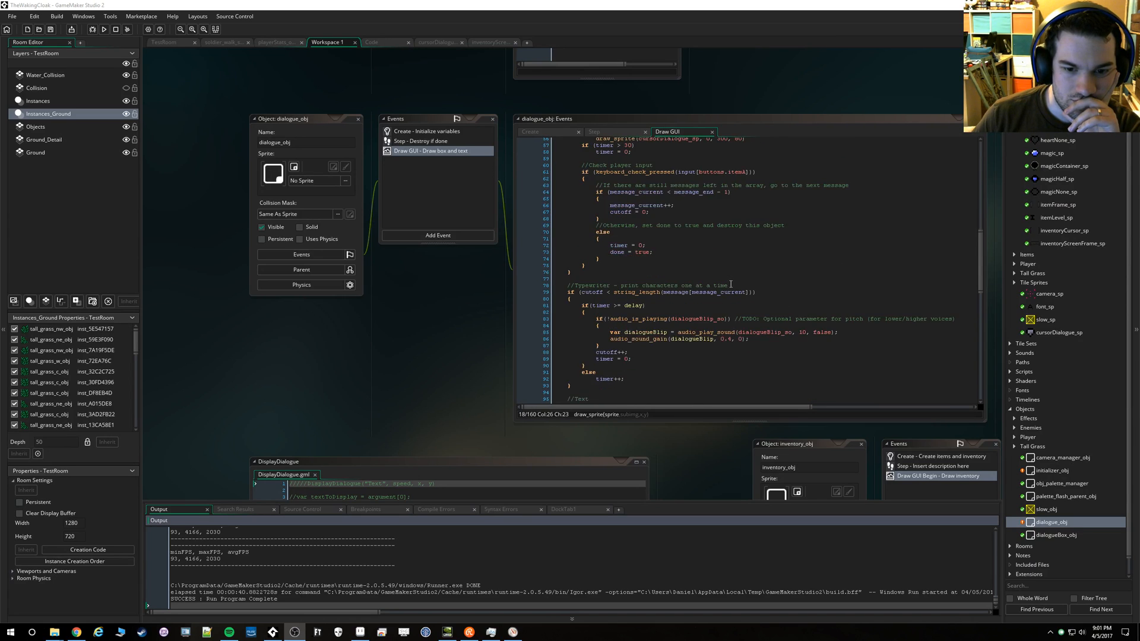
{"action": "scroll", "coordinate": [730, 282], "scroll_direction": "down", "scroll_amount": 3}
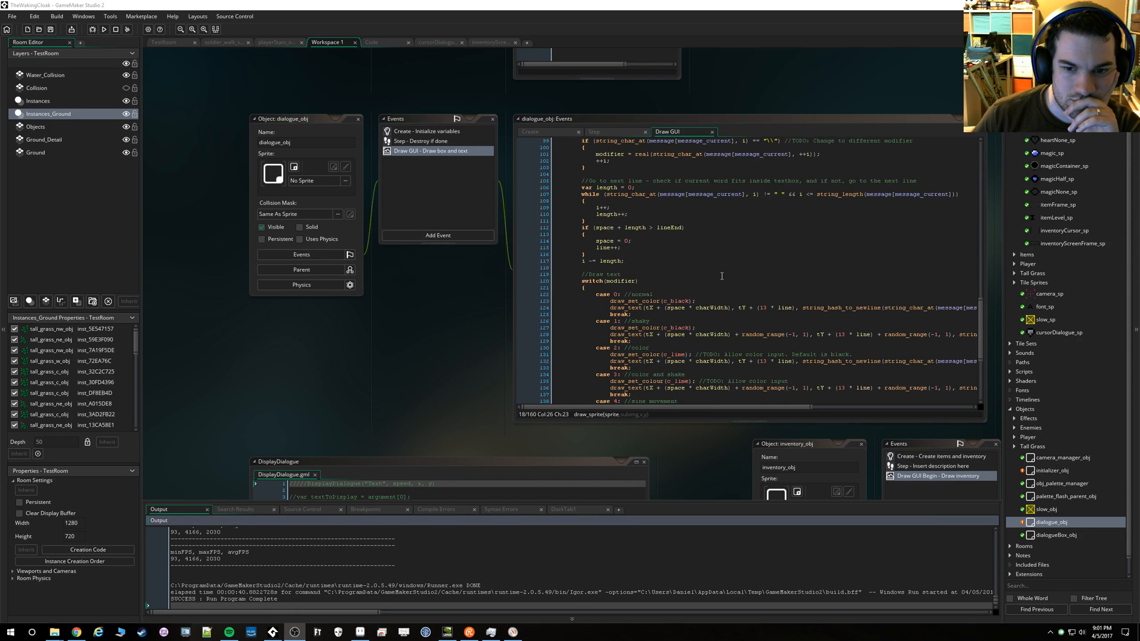
{"action": "scroll", "coordinate": [721, 276], "scroll_direction": "down", "scroll_amount": 2}
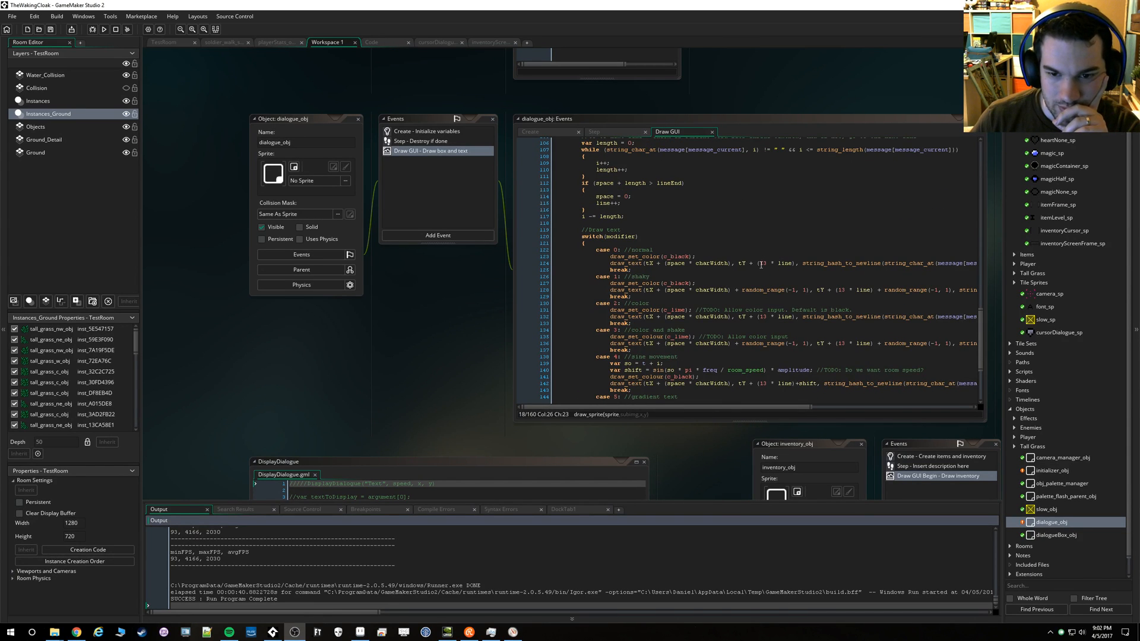
{"action": "left_click", "coordinate": [758, 263]}
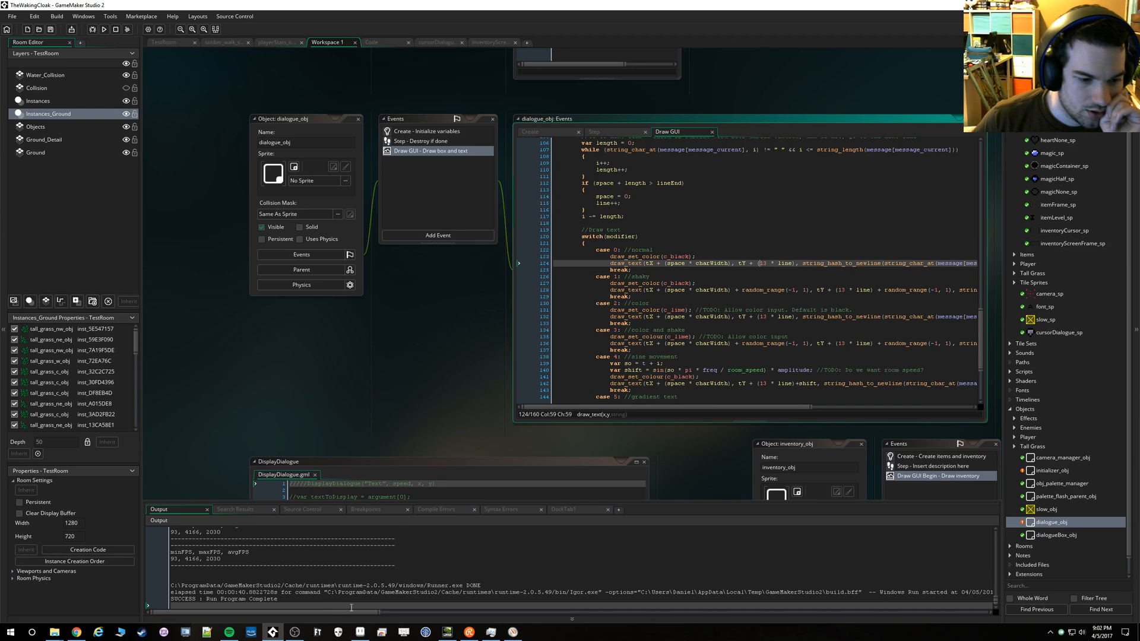
Switch to Aseprite and review the dialogue box image and the font glyph size before returning to the screen mockup
{"action": "left_click", "coordinate": [354, 635]}
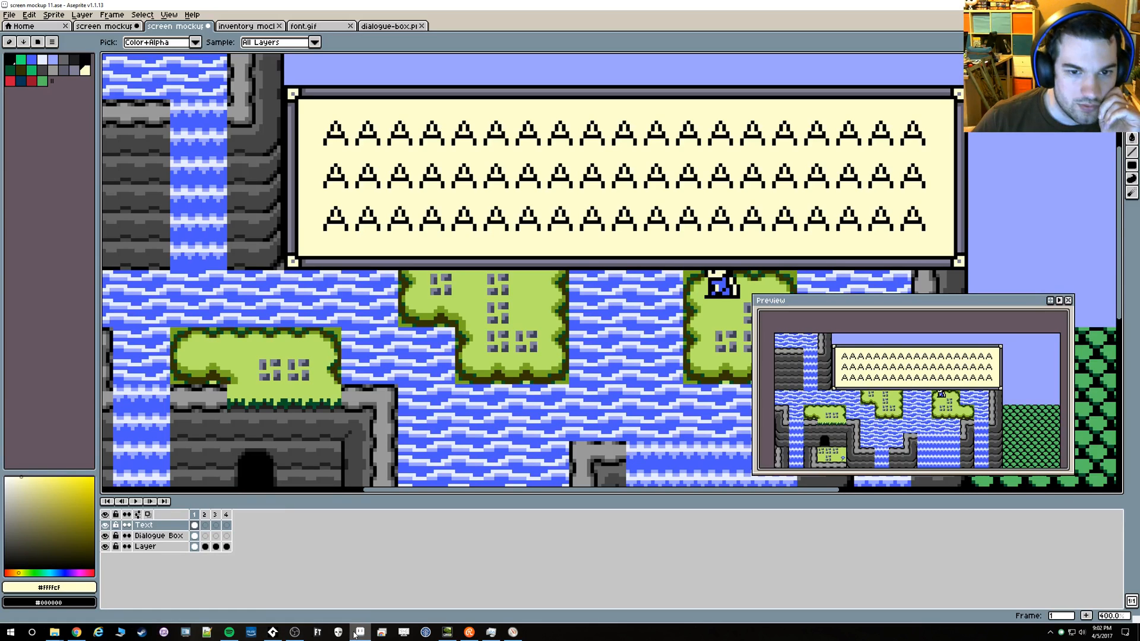
{"action": "left_click", "coordinate": [373, 26]}
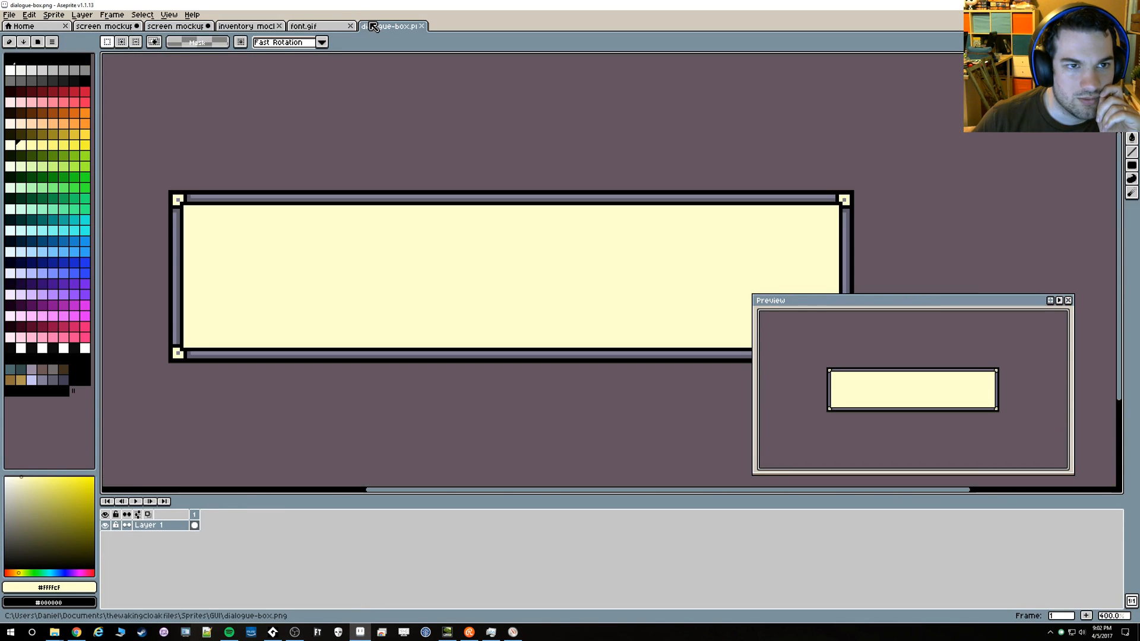
{"action": "left_click", "coordinate": [302, 26]}
{"action": "left_click", "coordinate": [247, 27]}
{"action": "left_click", "coordinate": [389, 26]}
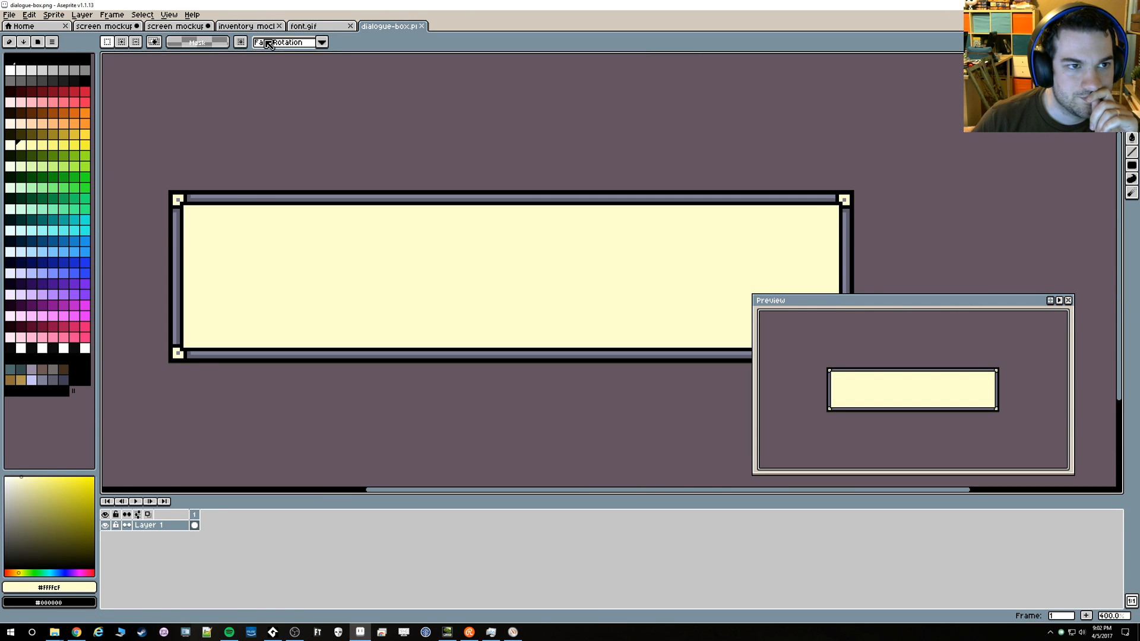
{"action": "left_click", "coordinate": [296, 27]}
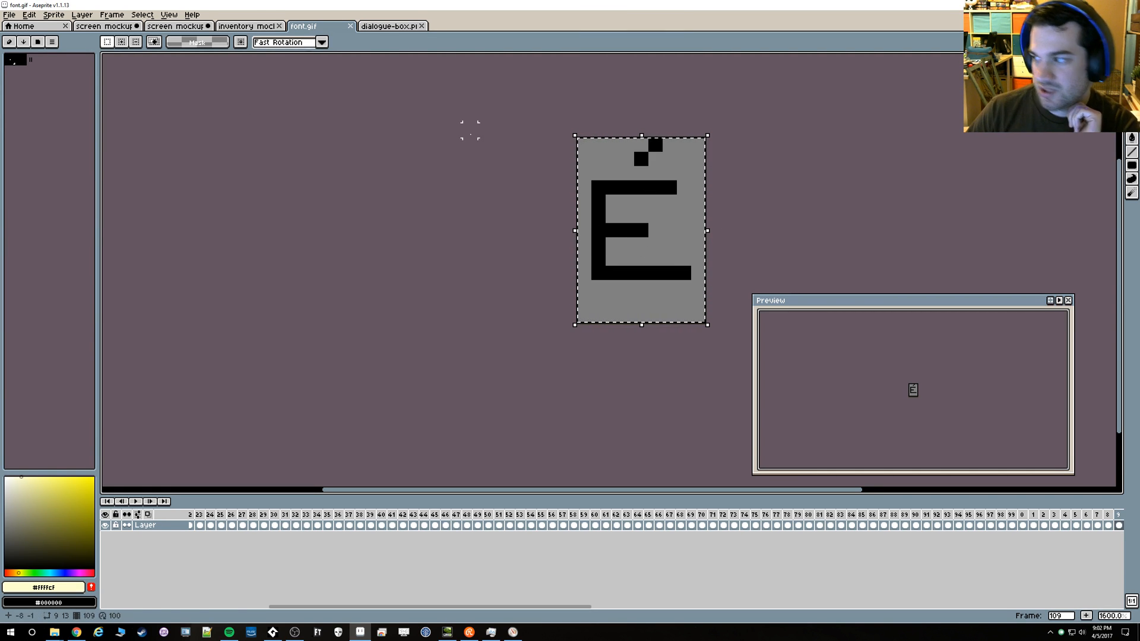
{"action": "left_click", "coordinate": [163, 28]}
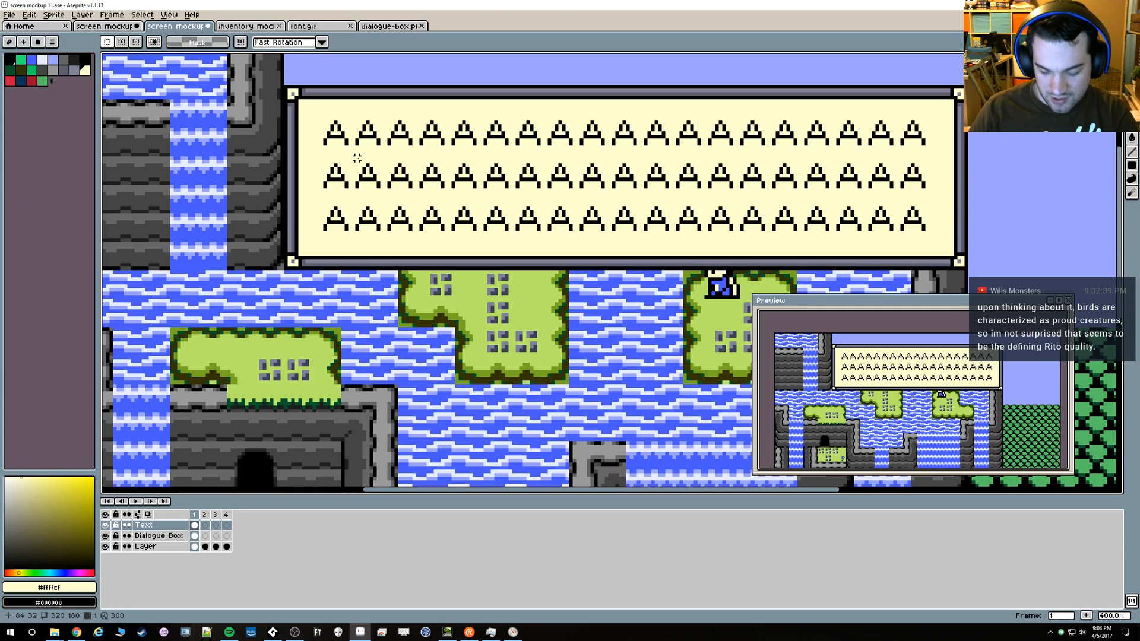
Examine the margins between the three rows of letters and the dialogue box's borders on all sides
{"action": "key", "text": "m"}
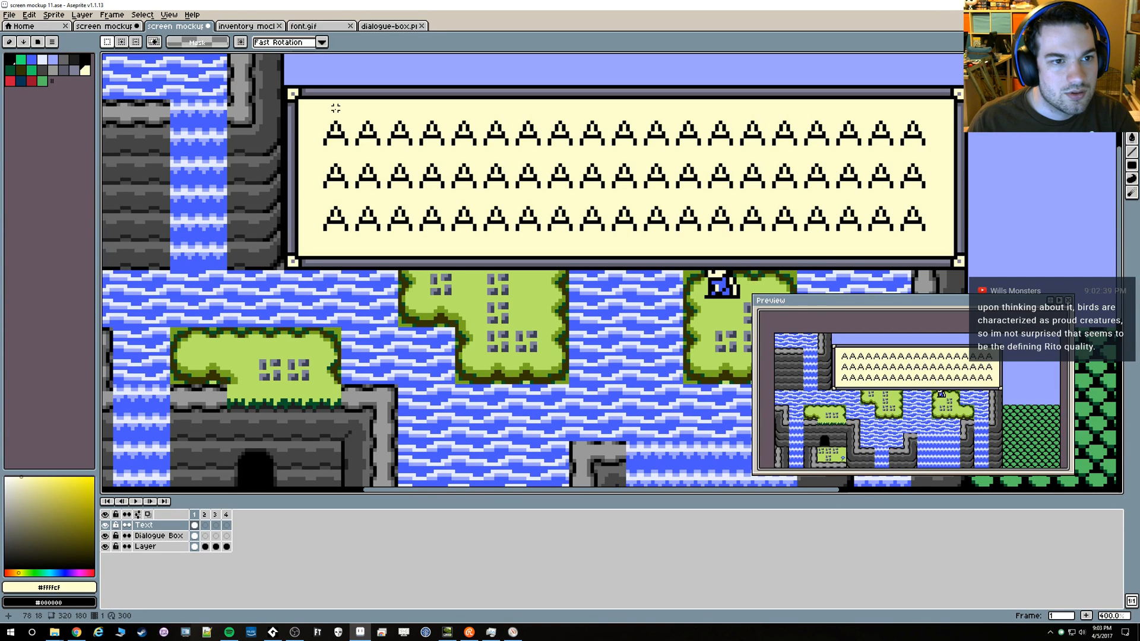
{"action": "scroll", "coordinate": [342, 249], "scroll_direction": "up", "scroll_amount": 1}
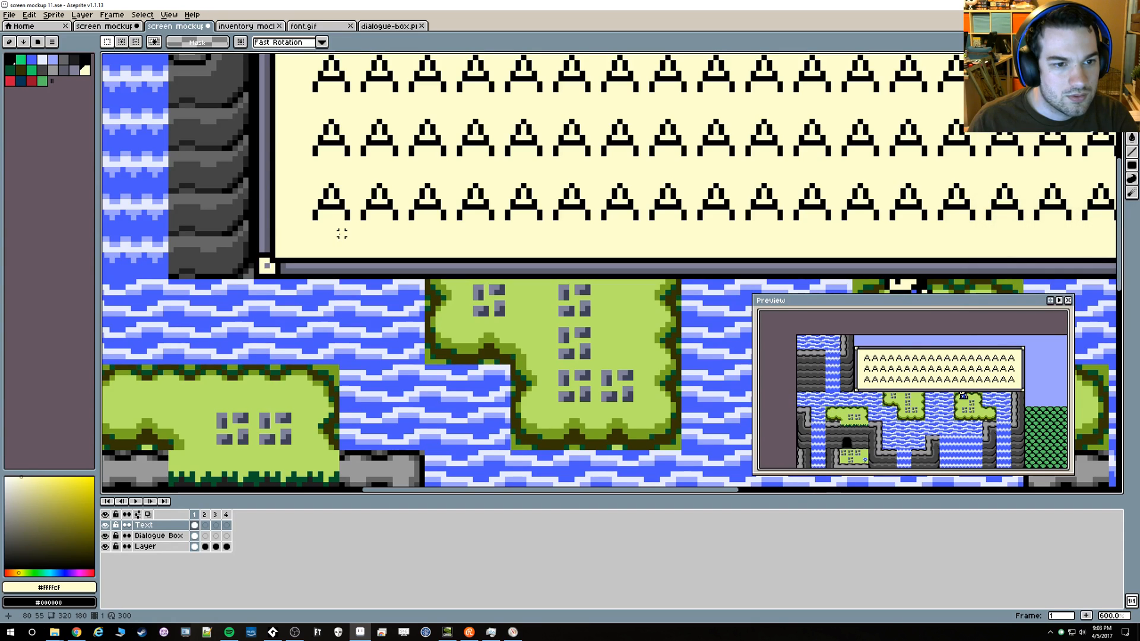
{"action": "scroll", "coordinate": [342, 223], "scroll_direction": "down", "scroll_amount": 5}
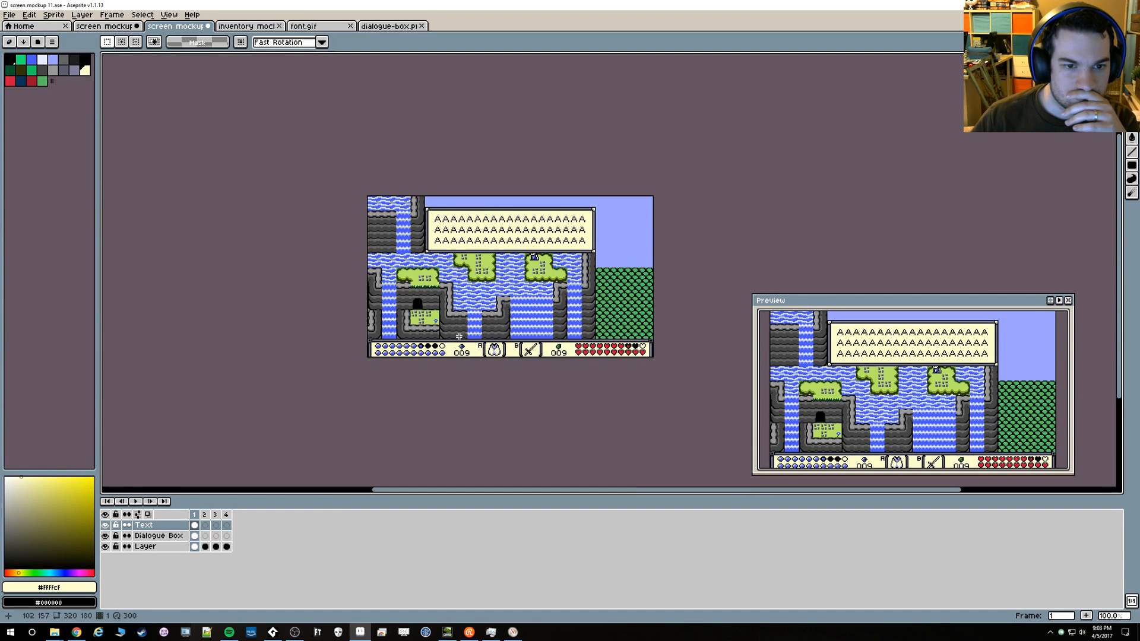
{"action": "scroll", "coordinate": [514, 235], "scroll_direction": "up", "scroll_amount": 5}
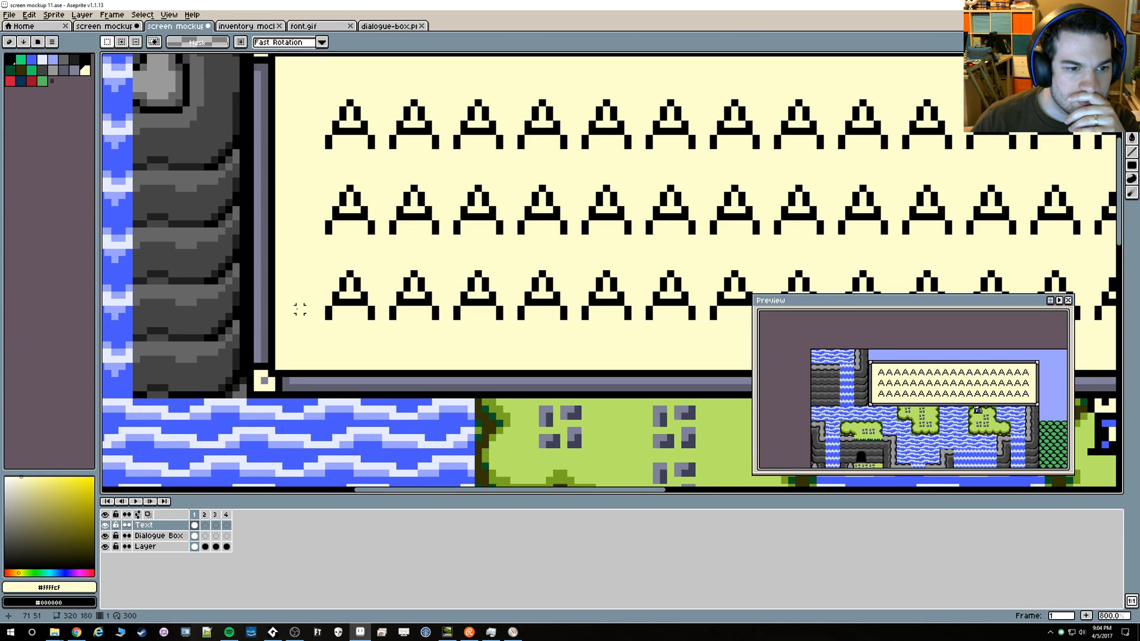
{"action": "scroll", "coordinate": [371, 309], "scroll_direction": "down", "scroll_amount": 2}
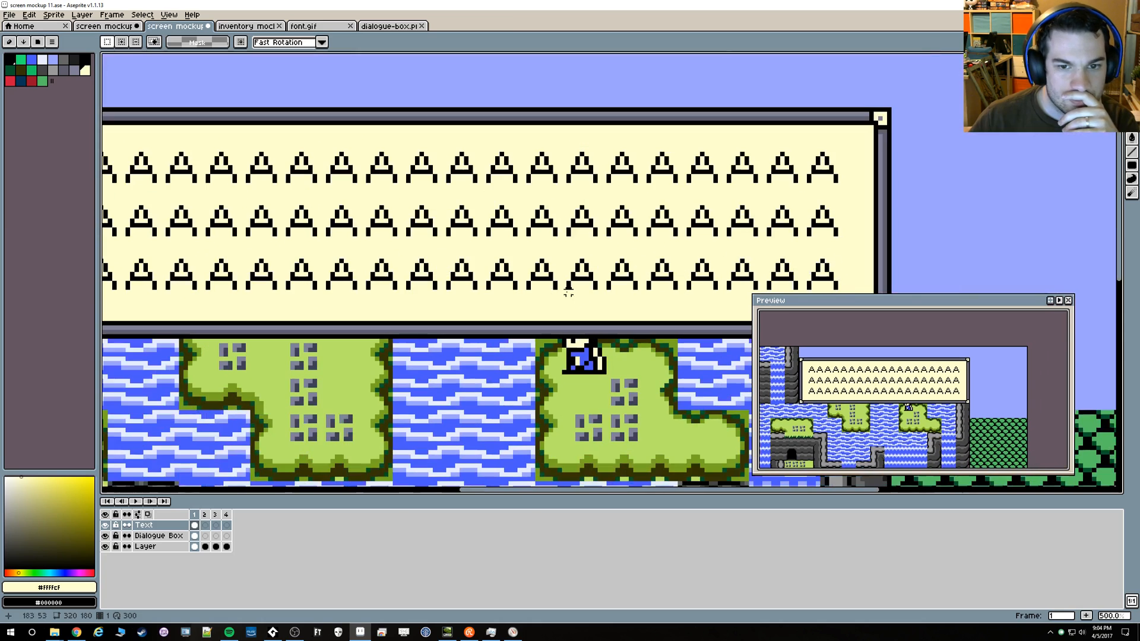
{"action": "scroll", "coordinate": [661, 236], "scroll_direction": "up", "scroll_amount": 4}
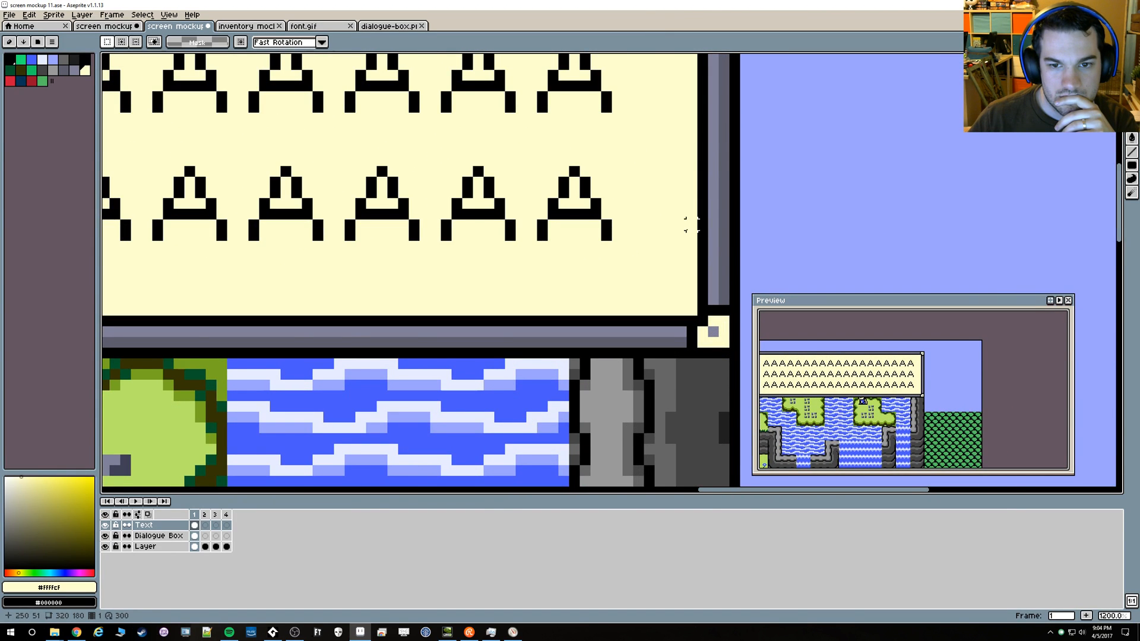
{"action": "scroll", "coordinate": [691, 224], "scroll_direction": "down", "scroll_amount": 5}
{"action": "scroll", "coordinate": [327, 200], "scroll_direction": "up", "scroll_amount": 4}
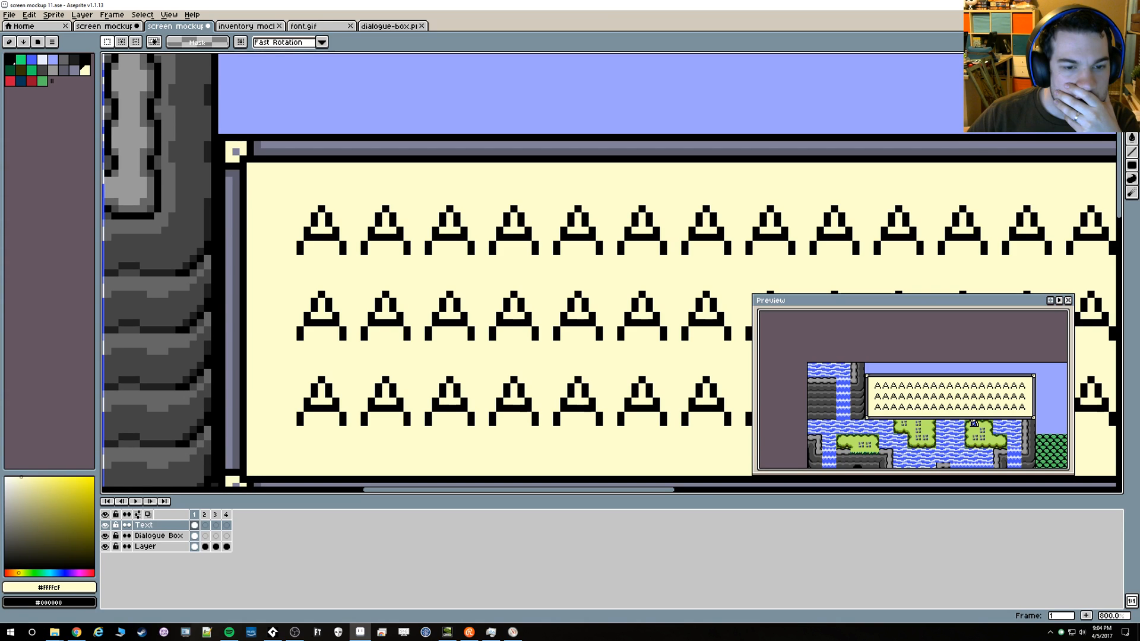
{"action": "scroll", "coordinate": [389, 238], "scroll_direction": "down", "scroll_amount": 5}
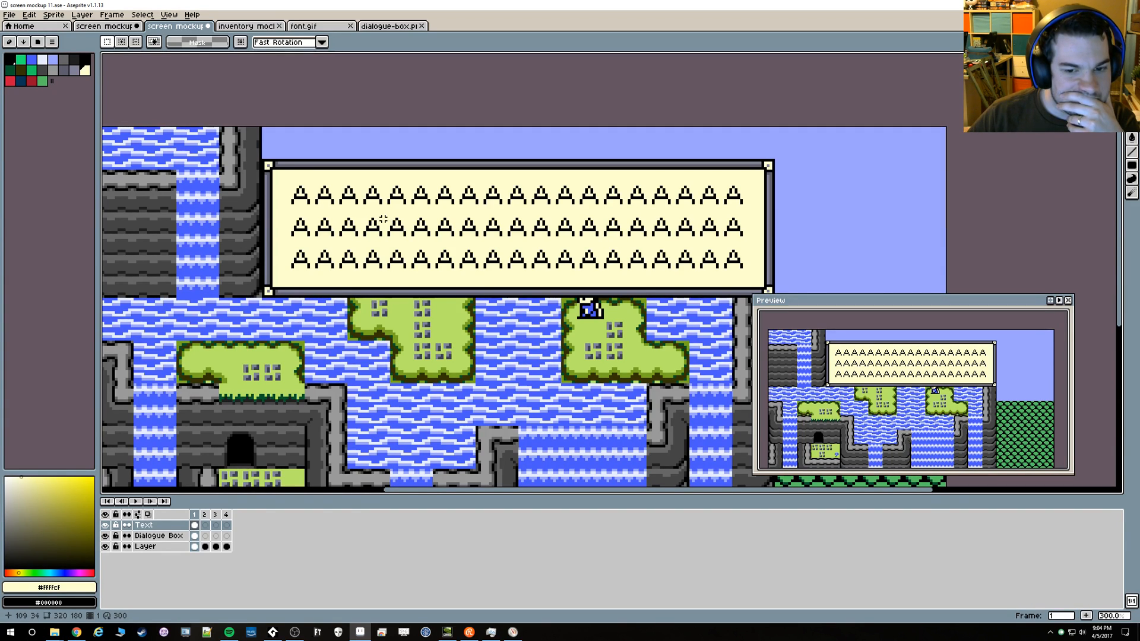
Select the 173 × 32 pixel block of letters on the Text layer and move it down 1 pixel
{"action": "left_click_drag", "start_coordinate": [288, 185], "coordinate": [749, 271]}
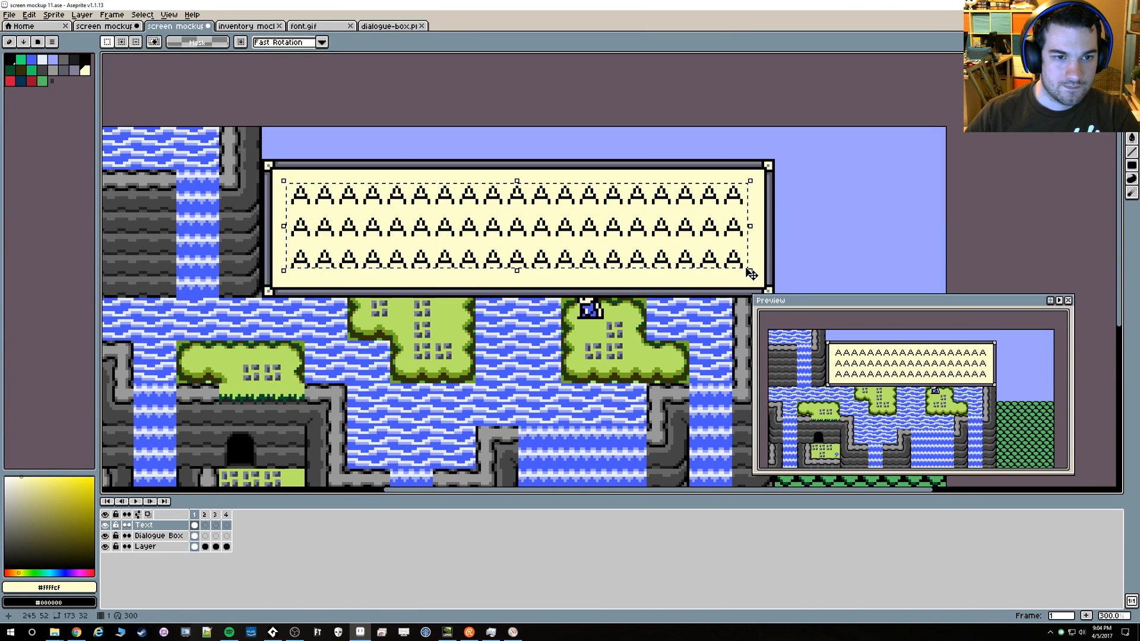
{"action": "key", "text": "Down"}
{"action": "key", "text": "ctrl+d"}
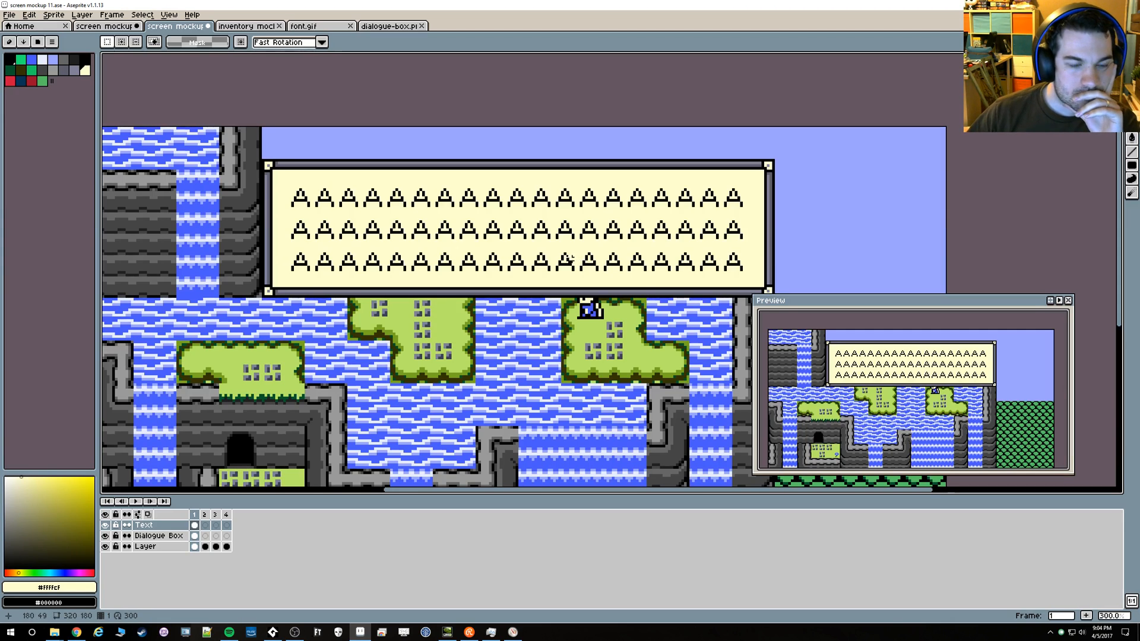
{"action": "scroll", "coordinate": [300, 292], "scroll_direction": "up", "scroll_amount": 4}
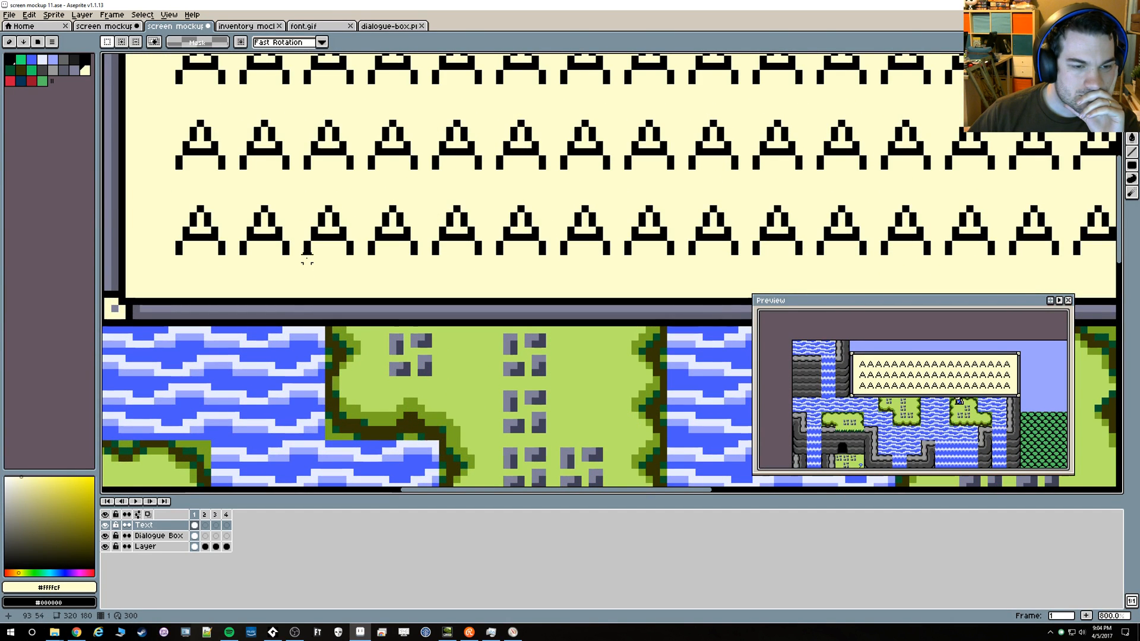
Move the upper two rows of letters up 1 pixel, and move the top row up 1 more pixel
{"action": "scroll", "coordinate": [317, 152], "scroll_direction": "down", "scroll_amount": 3}
{"action": "scroll", "coordinate": [317, 152], "scroll_direction": "down", "scroll_amount": 1}
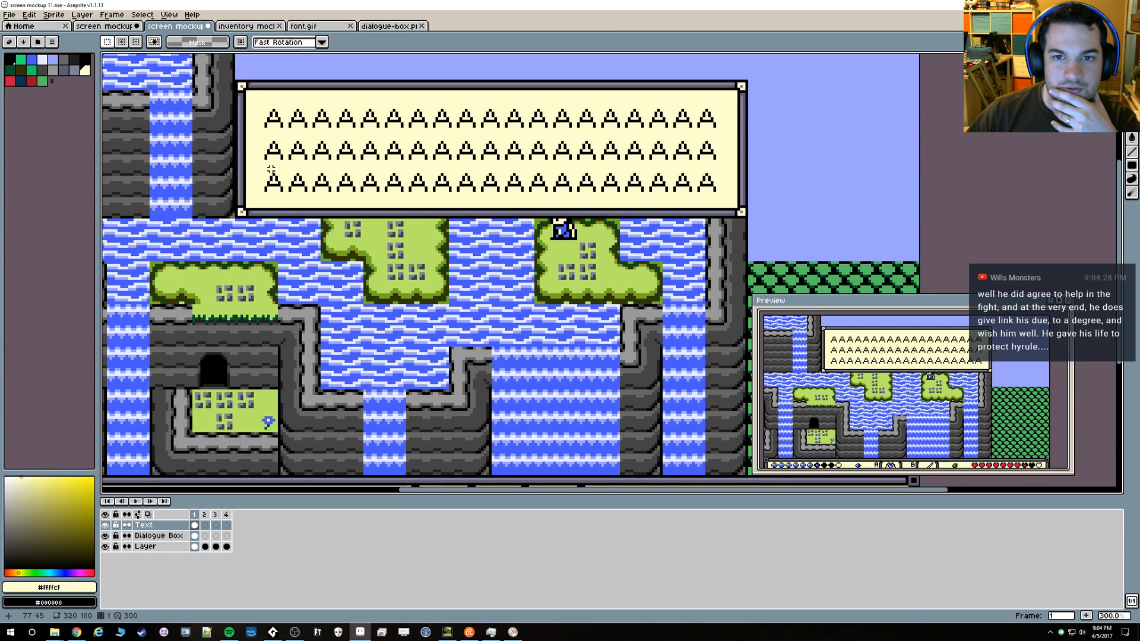
{"action": "left_click_drag", "start_coordinate": [256, 164], "coordinate": [729, 100]}
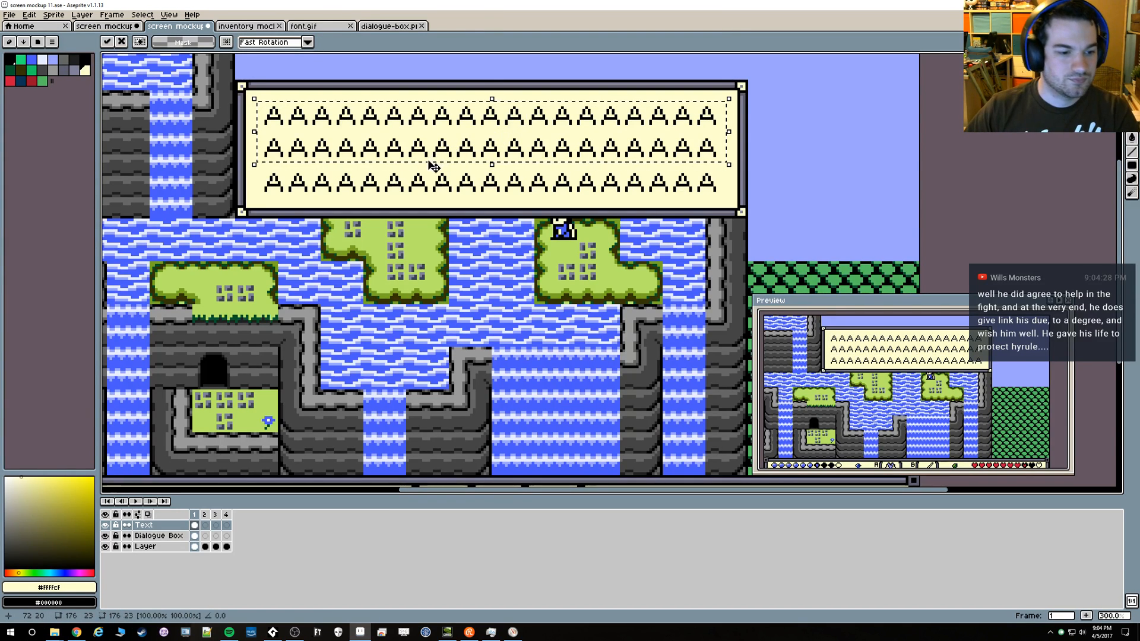
{"action": "left_click", "coordinate": [408, 177]}
{"action": "left_click_drag", "start_coordinate": [260, 126], "coordinate": [730, 100]}
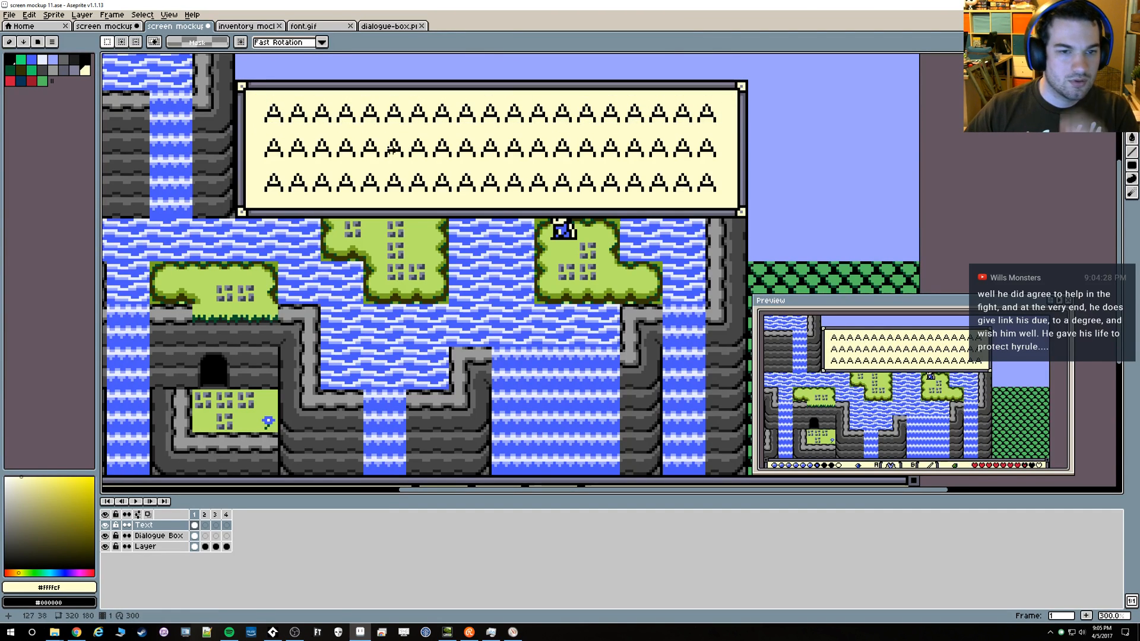
Measure the vertical gaps between the three rows of letters with narrow one-pixel-wide selections
{"action": "scroll", "coordinate": [245, 78], "scroll_direction": "up", "scroll_amount": 1}
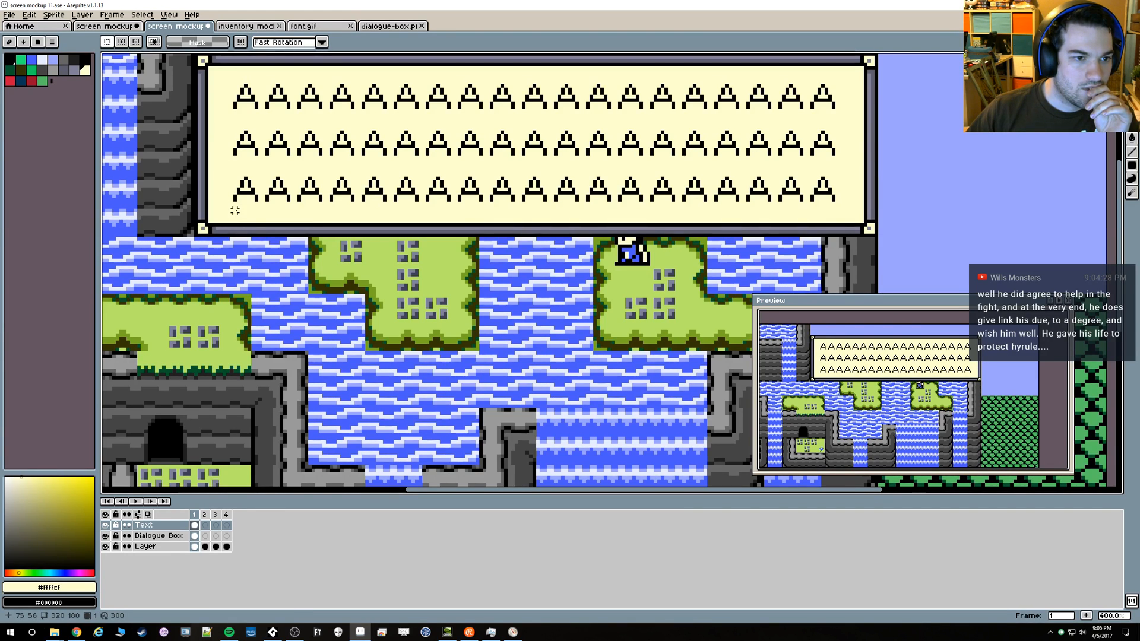
{"action": "left_click_drag", "start_coordinate": [224, 76], "coordinate": [442, 154]}
{"action": "scroll", "coordinate": [391, 171], "scroll_direction": "up", "scroll_amount": 2}
{"action": "left_click_drag", "start_coordinate": [317, 168], "coordinate": [317, 143]}
{"action": "left_click_drag", "start_coordinate": [317, 100], "coordinate": [319, 77]}
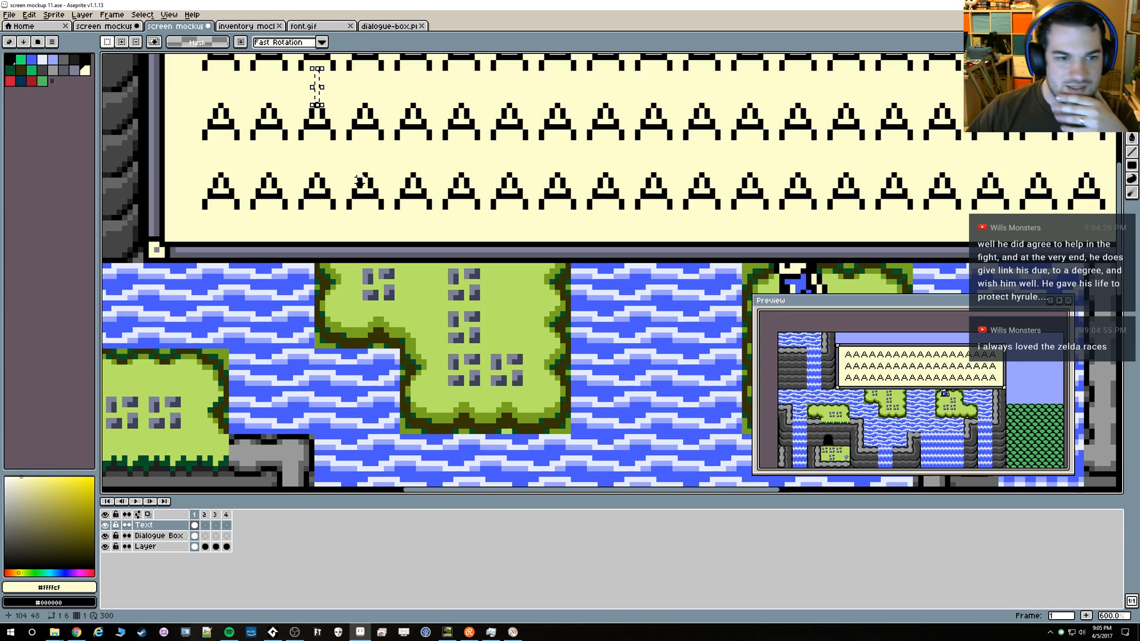
{"action": "left_click_drag", "start_coordinate": [365, 171], "coordinate": [365, 143]}
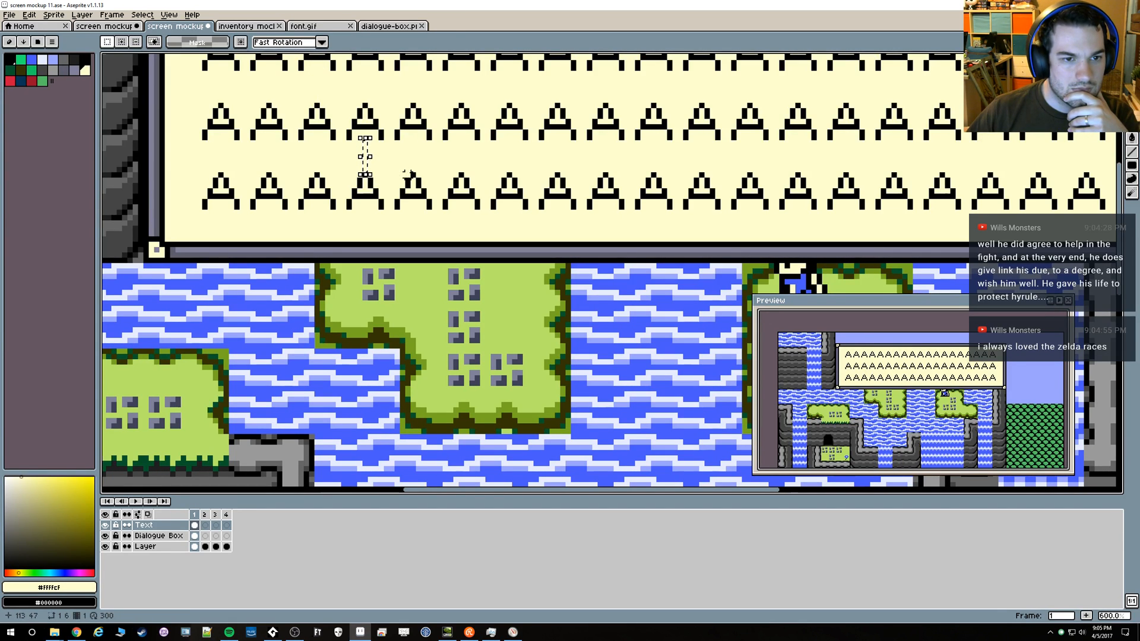
{"action": "left_click", "coordinate": [413, 165]}
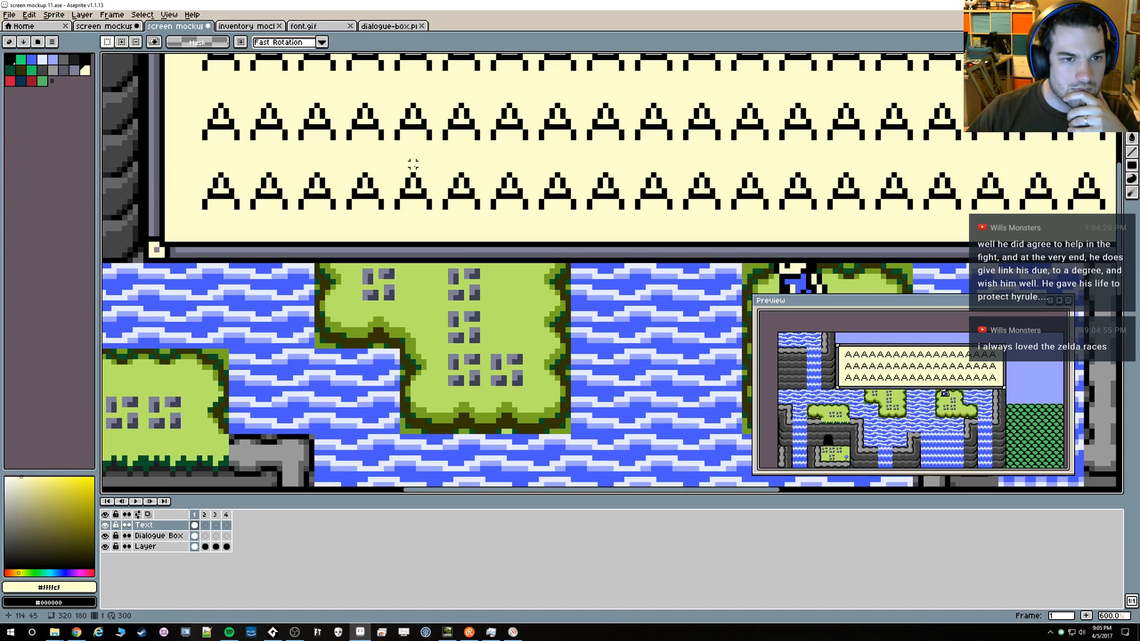
{"action": "left_click_drag", "start_coordinate": [413, 170], "coordinate": [413, 144]}
{"action": "left_click_drag", "start_coordinate": [413, 144], "coordinate": [401, 208]}
{"action": "left_click_drag", "start_coordinate": [401, 159], "coordinate": [401, 132]}
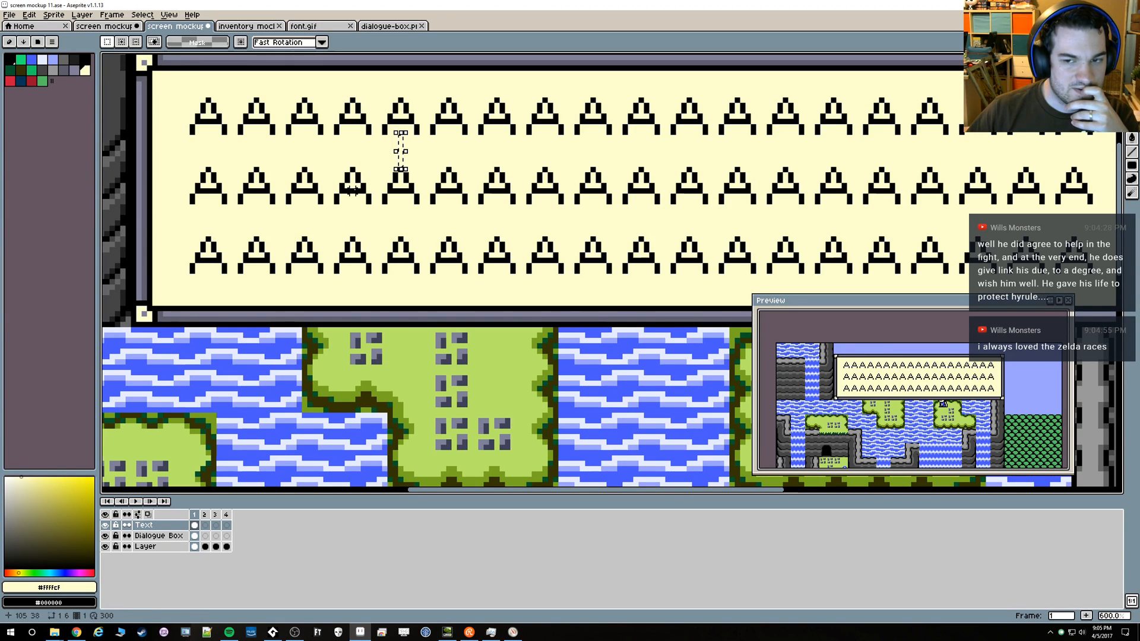
Review the dialogue box image and browse the accented and lowercase glyphs in font.gif before returning to the screen mockup
{"action": "left_click", "coordinate": [388, 26]}
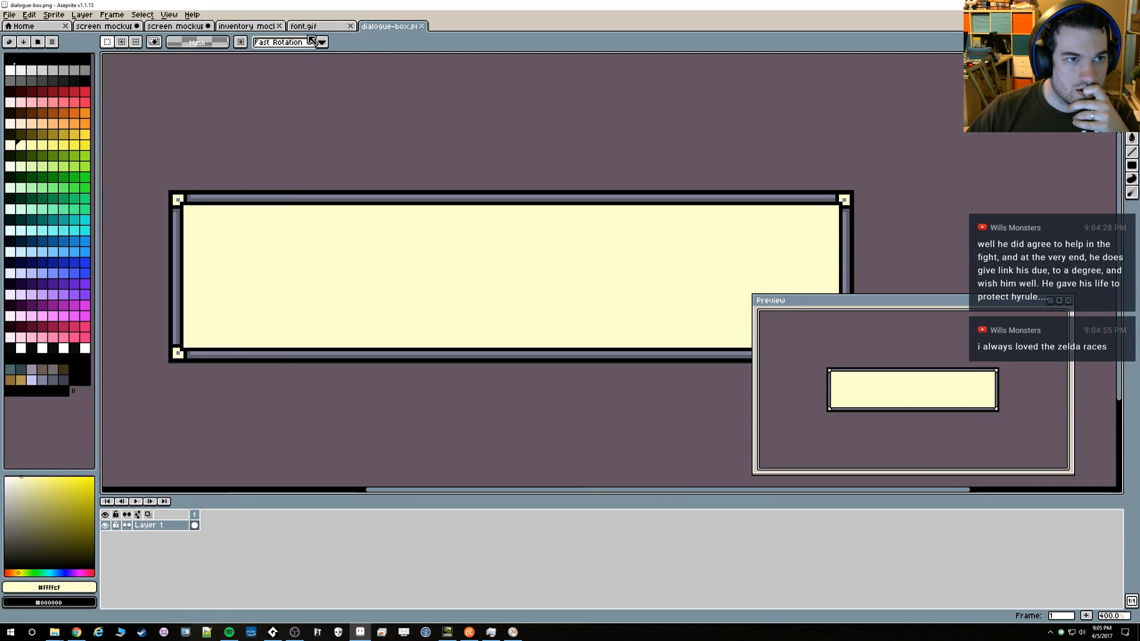
{"action": "left_click", "coordinate": [301, 27]}
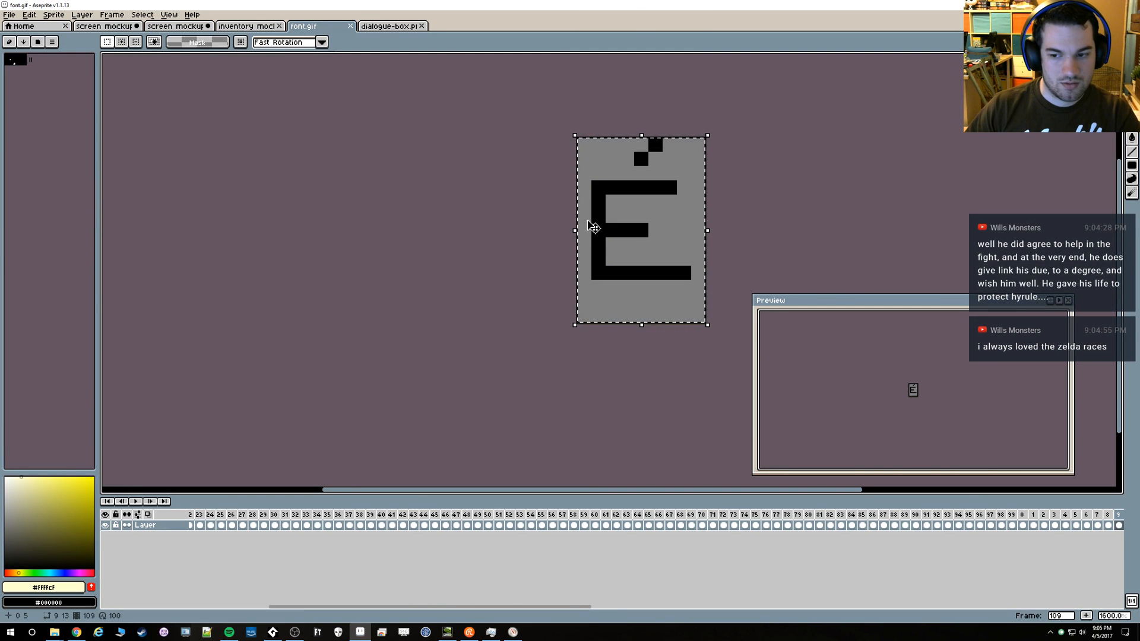
{"action": "key", "text": "Right"}
{"action": "key", "text": "Right"}
{"action": "key", "text": "Right"}
{"action": "key", "text": "Right"}
{"action": "key", "text": "Right"}
{"action": "key", "text": "Right"}
{"action": "key", "text": "Right"}
{"action": "key", "text": "Right"}
{"action": "key", "text": "Right"}
{"action": "key", "text": "Right"}
{"action": "key", "text": "Right"}
{"action": "key", "text": "Right"}
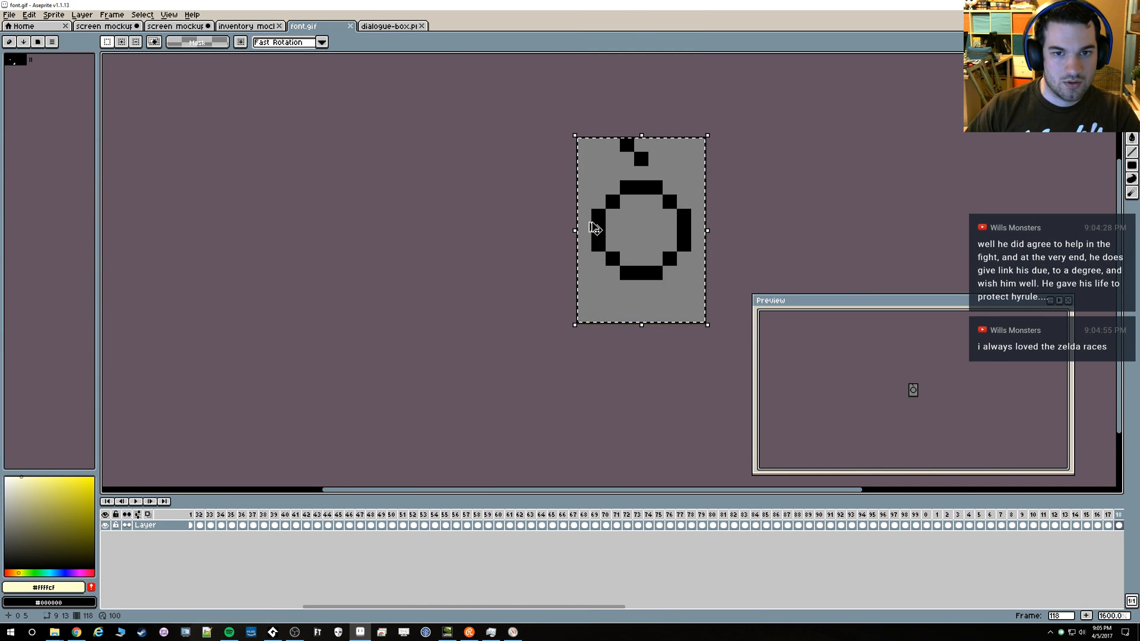
{"action": "key", "text": "Right"}
{"action": "key", "text": "Right"}
{"action": "key", "text": "Right"}
{"action": "key", "text": "Right"}
{"action": "key", "text": "Right"}
{"action": "key", "text": "Right"}
{"action": "key", "text": "Right"}
{"action": "key", "text": "Right"}
{"action": "key", "text": "Right"}
{"action": "key", "text": "Right"}
{"action": "key", "text": "Right"}
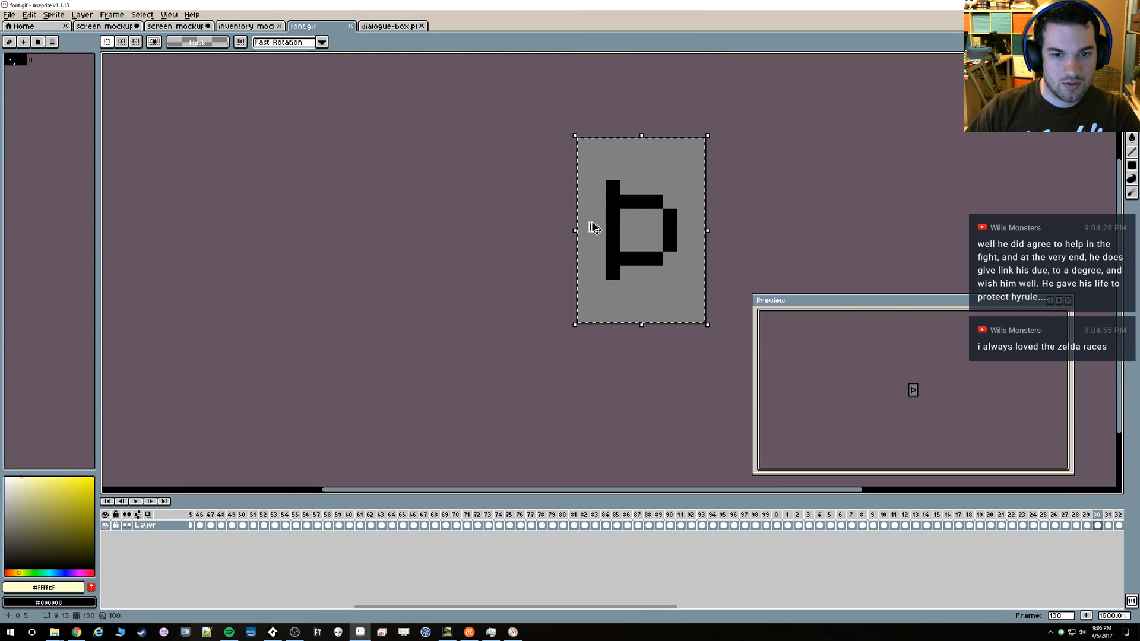
{"action": "key", "text": "Right"}
{"action": "key", "text": "Right"}
{"action": "key", "text": "Right"}
{"action": "key", "text": "Right"}
{"action": "key", "text": "Right"}
{"action": "key", "text": "Right"}
{"action": "key", "text": "Right"}
{"action": "key", "text": "Right"}
{"action": "key", "text": "Right"}
{"action": "key", "text": "Right"}
{"action": "key", "text": "Right"}
{"action": "key", "text": "Right"}
{"action": "key", "text": "Right"}
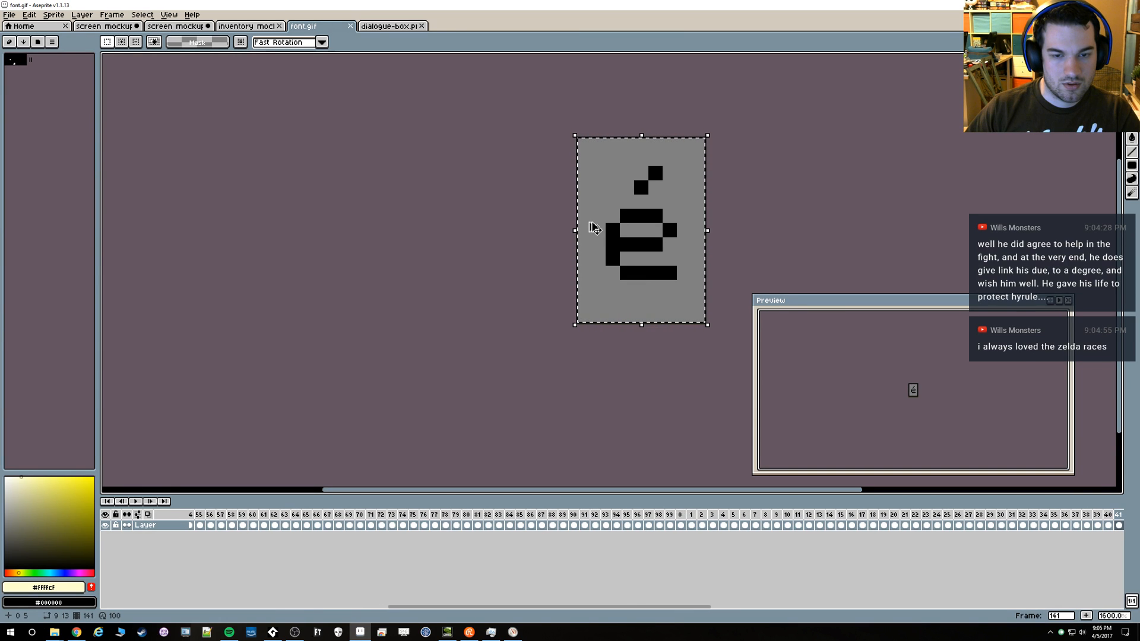
{"action": "key", "text": "Right"}
{"action": "key", "text": "Right"}
{"action": "key", "text": "Right"}
{"action": "key", "text": "Right"}
{"action": "key", "text": "Right"}
{"action": "key", "text": "Right"}
{"action": "key", "text": "Right"}
{"action": "key", "text": "Right"}
{"action": "key", "text": "Right"}
{"action": "key", "text": "Right"}
{"action": "key", "text": "Right"}
{"action": "key", "text": "Right"}
{"action": "key", "text": "Right"}
{"action": "key", "text": "Right"}
{"action": "key", "text": "Right"}
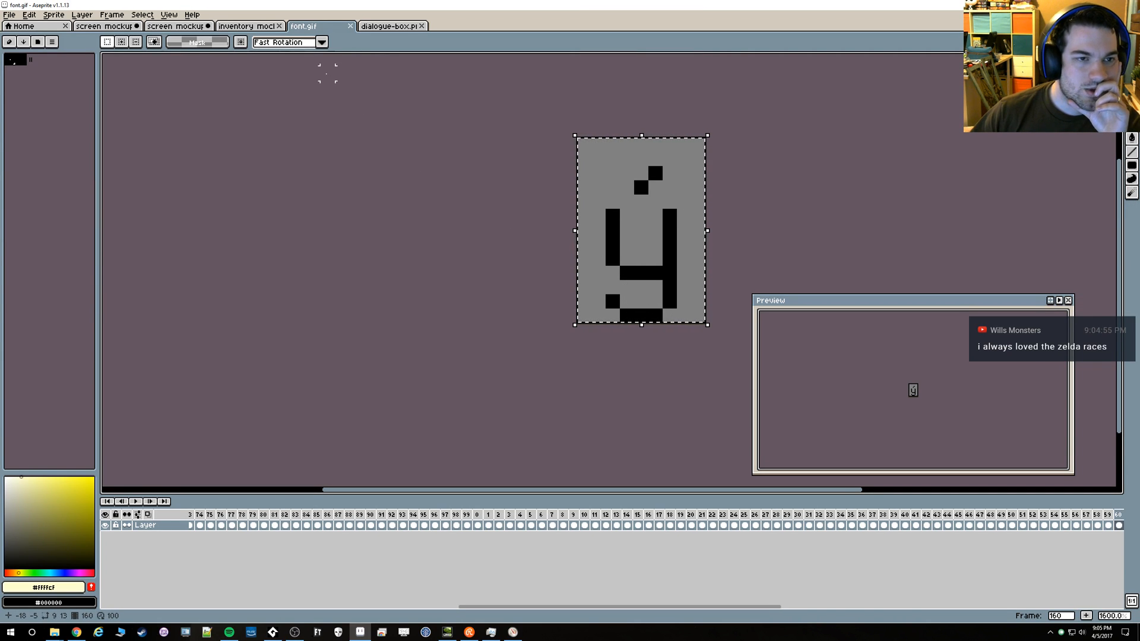
{"action": "left_click", "coordinate": [389, 26]}
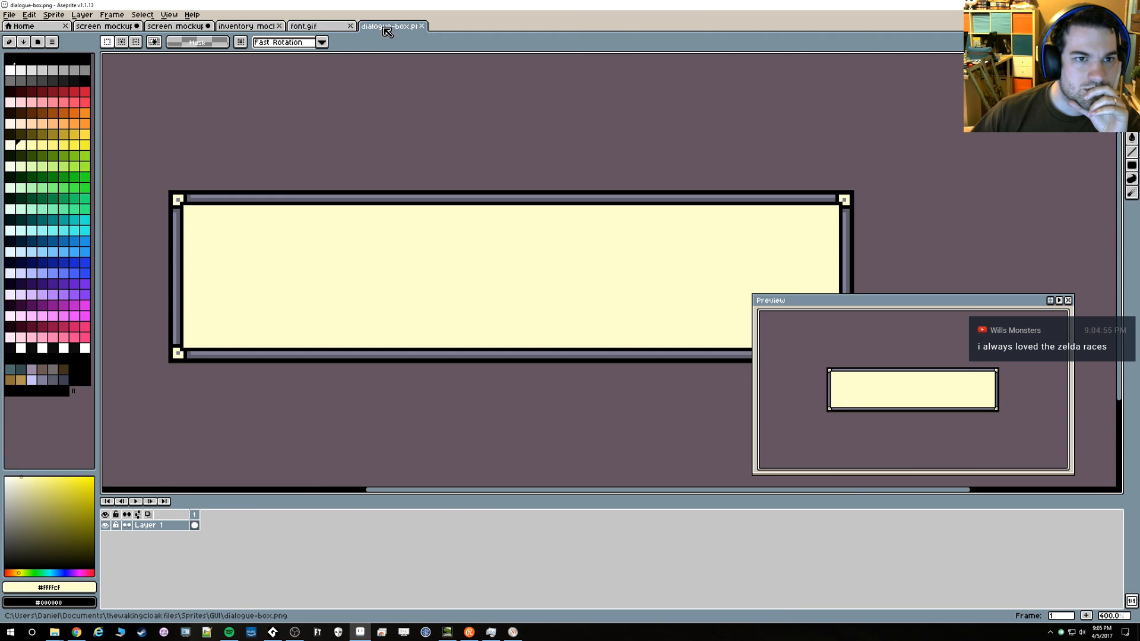
{"action": "left_click", "coordinate": [261, 26]}
{"action": "left_click", "coordinate": [177, 27]}
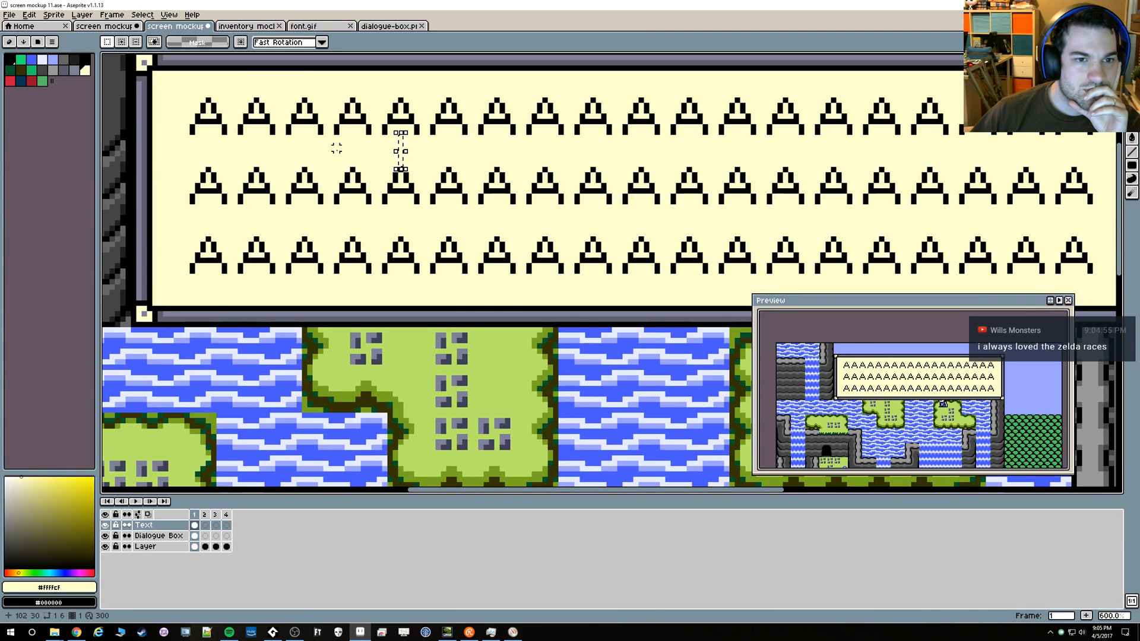
{"action": "scroll", "coordinate": [415, 133], "scroll_direction": "up", "scroll_amount": 4}
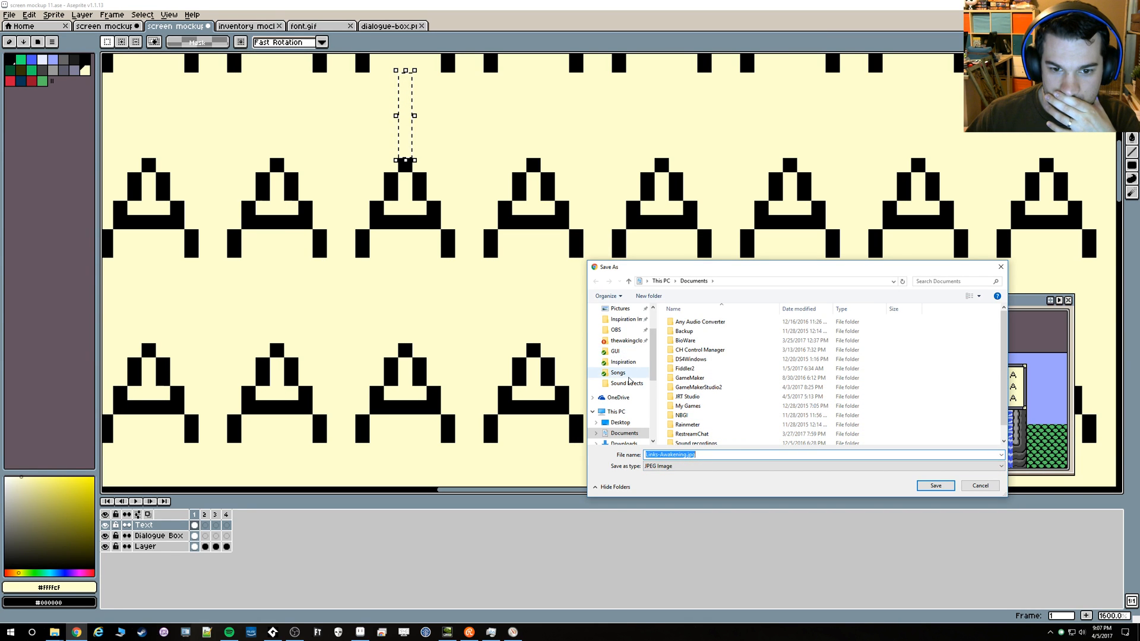
Save Links-Awakening.jpg in the Inspiration folder and open it in Aseprite for a close look at its dialogue text
{"action": "left_click", "coordinate": [621, 364]}
{"action": "left_click", "coordinate": [935, 486]}
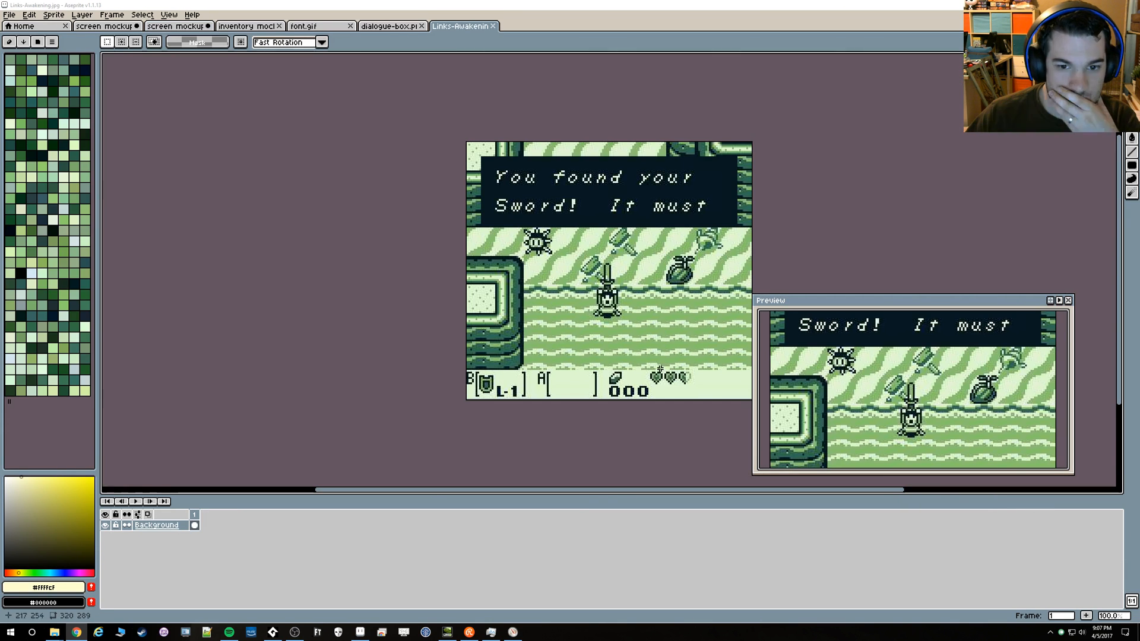
{"action": "scroll", "coordinate": [566, 253], "scroll_direction": "up", "scroll_amount": 1}
{"action": "scroll", "coordinate": [566, 252], "scroll_direction": "down", "scroll_amount": 1}
{"action": "scroll", "coordinate": [443, 207], "scroll_direction": "up", "scroll_amount": 4}
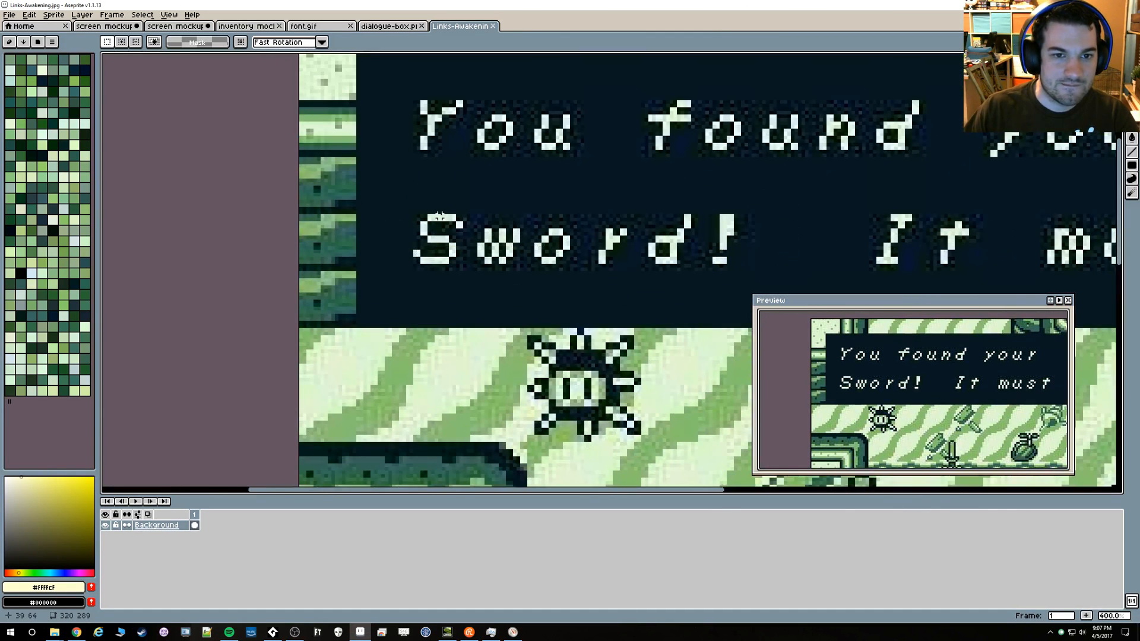
{"action": "scroll", "coordinate": [439, 216], "scroll_direction": "up", "scroll_amount": 1}
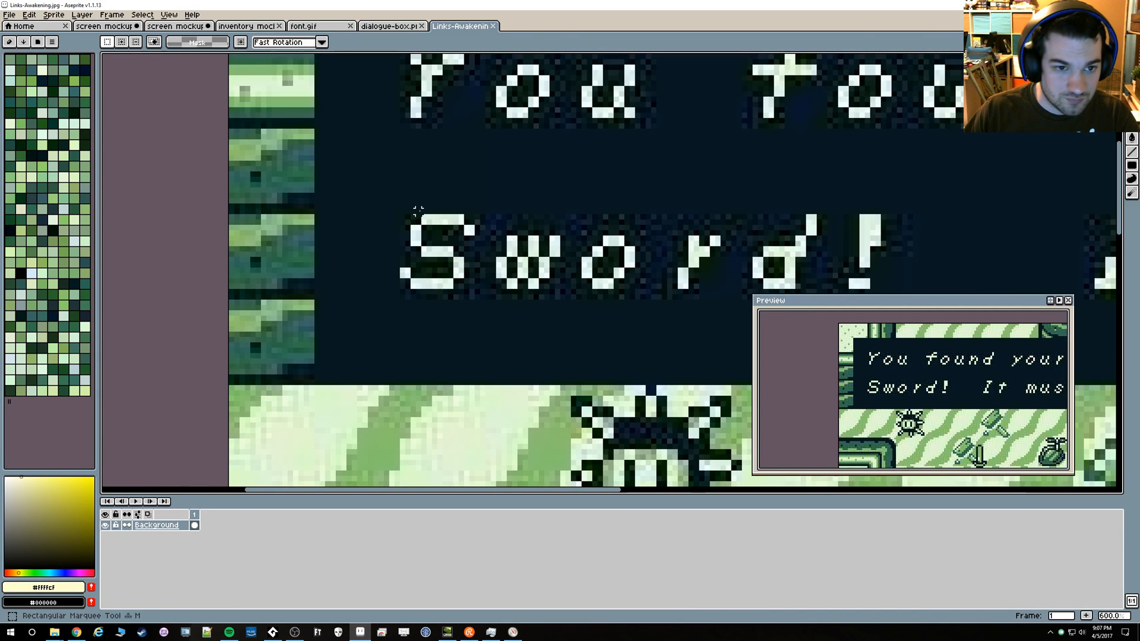
Measure the pixel blocks of the lettering and the artwork below the dialogue box with small selections to determine the image's scale
{"action": "left_click_drag", "start_coordinate": [419, 213], "coordinate": [440, 227]}
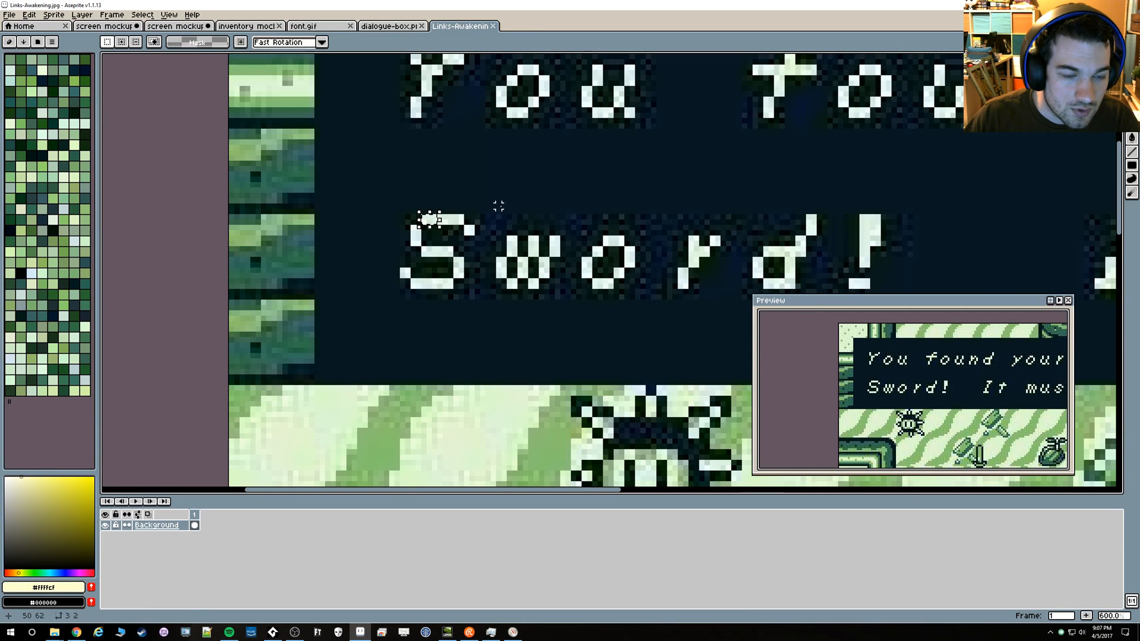
{"action": "left_click_drag", "start_coordinate": [509, 238], "coordinate": [515, 238]}
{"action": "scroll", "coordinate": [514, 238], "scroll_direction": "down", "scroll_amount": 3}
{"action": "scroll", "coordinate": [545, 313], "scroll_direction": "up", "scroll_amount": 4}
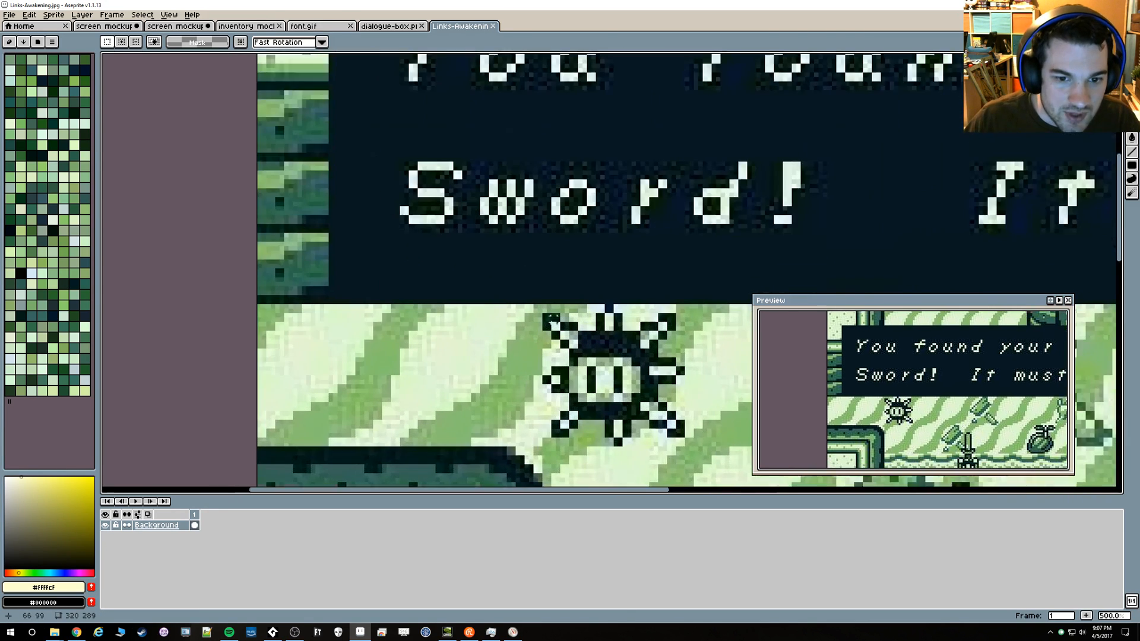
{"action": "left_click_drag", "start_coordinate": [543, 311], "coordinate": [554, 293]}
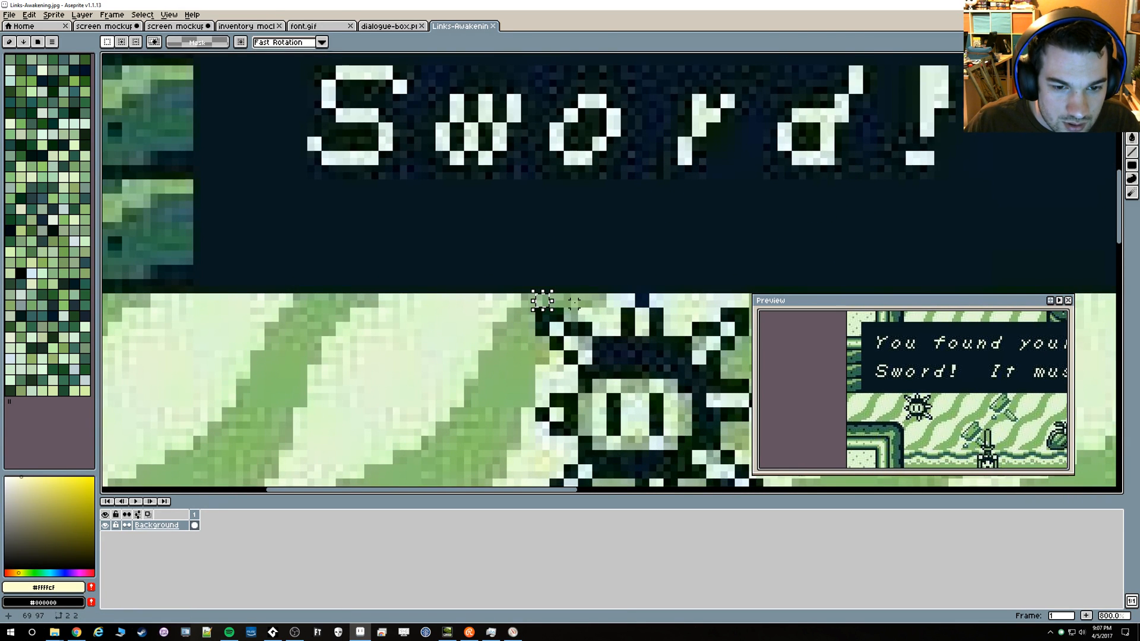
{"action": "left_click", "coordinate": [574, 303]}
{"action": "scroll", "coordinate": [578, 301], "scroll_direction": "down", "scroll_amount": 6}
{"action": "left_click_drag", "start_coordinate": [425, 223], "coordinate": [383, 178]}
Resize the Link's Awakening image to 160 pixels wide, keeping its proportions
{"action": "left_click", "coordinate": [11, 15]}
{"action": "mouse_move", "coordinate": [53, 15]}
{"action": "left_click", "coordinate": [65, 64]}
{"action": "type", "text": "160"}
{"action": "key", "text": "Return"}
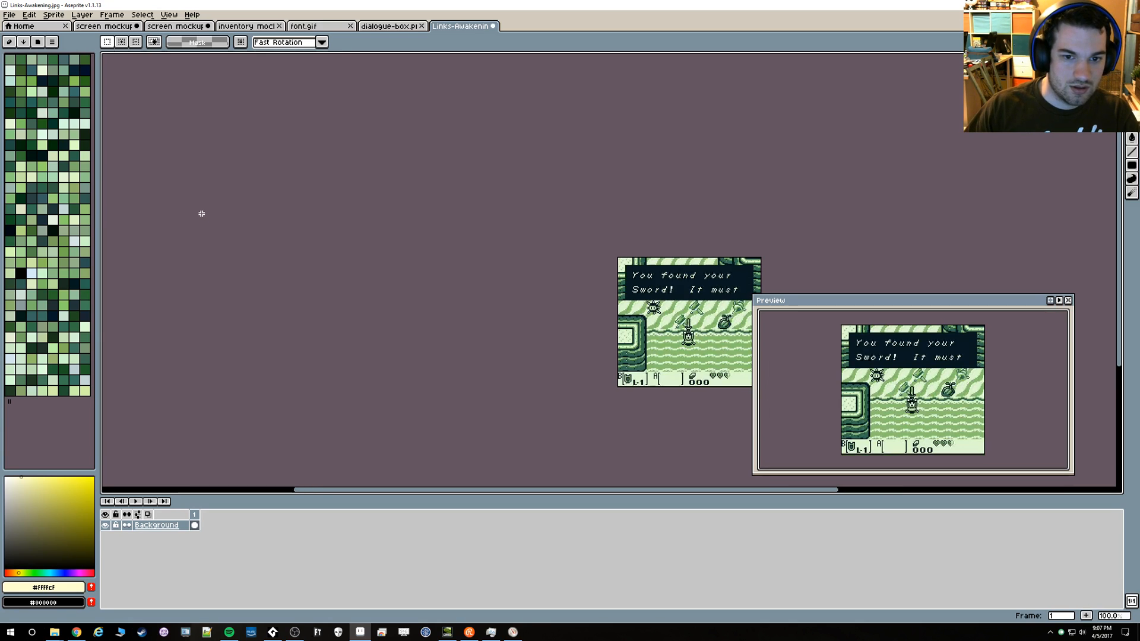
Examine the line spacing and margins of the dialogue text in the resized Link's Awakening image, and compare them with the font glyph
{"action": "scroll", "coordinate": [689, 326], "scroll_direction": "up", "scroll_amount": 6}
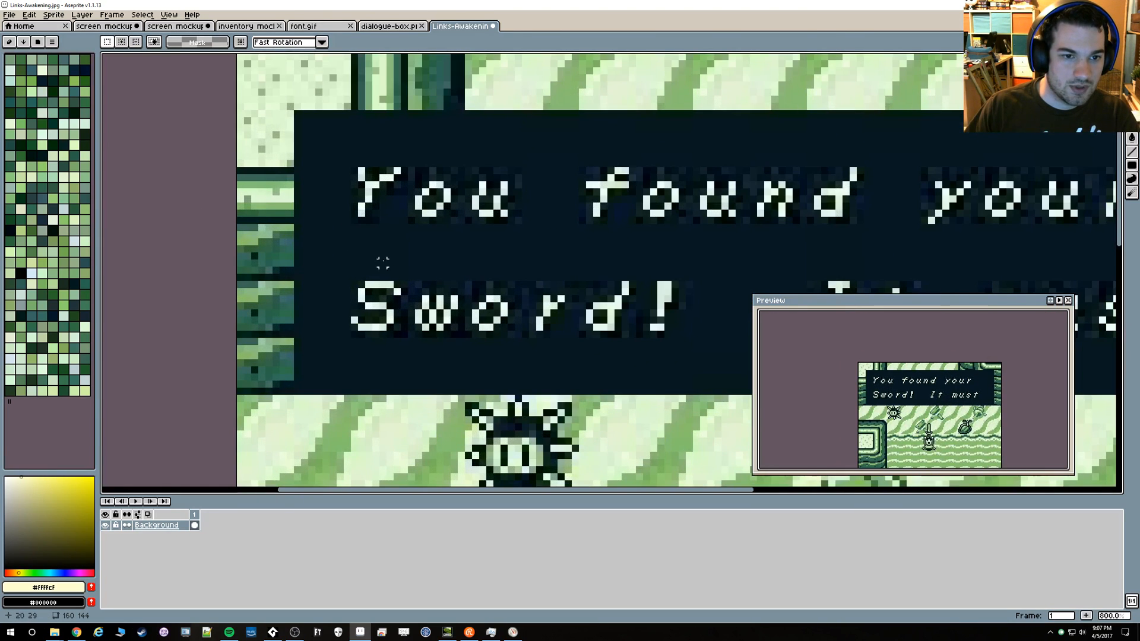
{"action": "scroll", "coordinate": [356, 255], "scroll_direction": "up", "scroll_amount": 1}
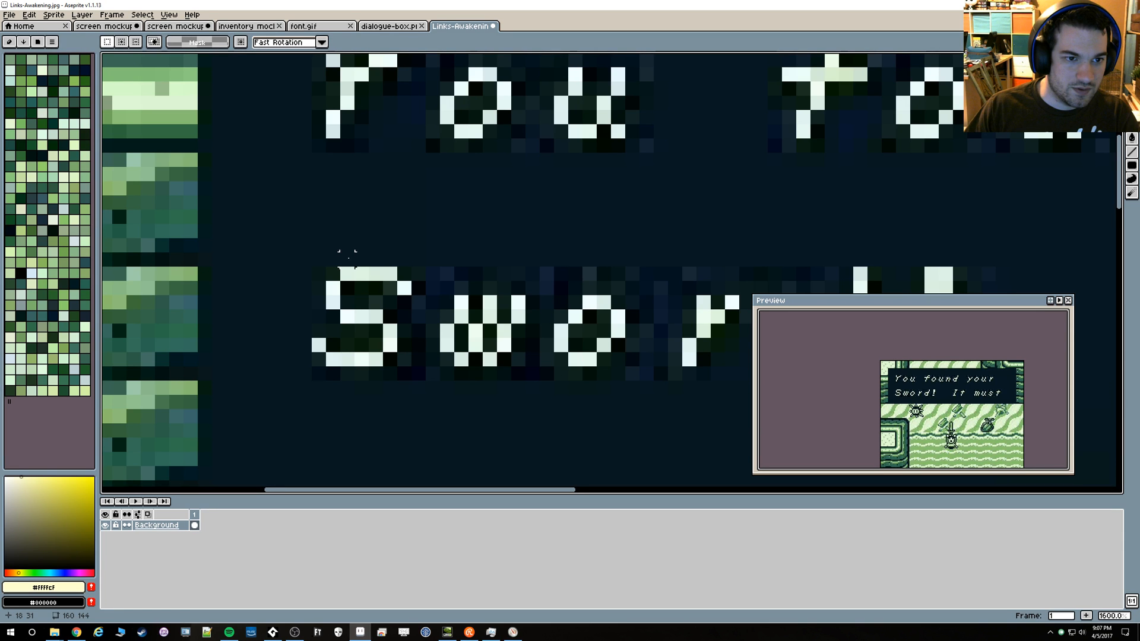
{"action": "scroll", "coordinate": [350, 178], "scroll_direction": "down", "scroll_amount": 1}
{"action": "scroll", "coordinate": [356, 300], "scroll_direction": "up", "scroll_amount": 3}
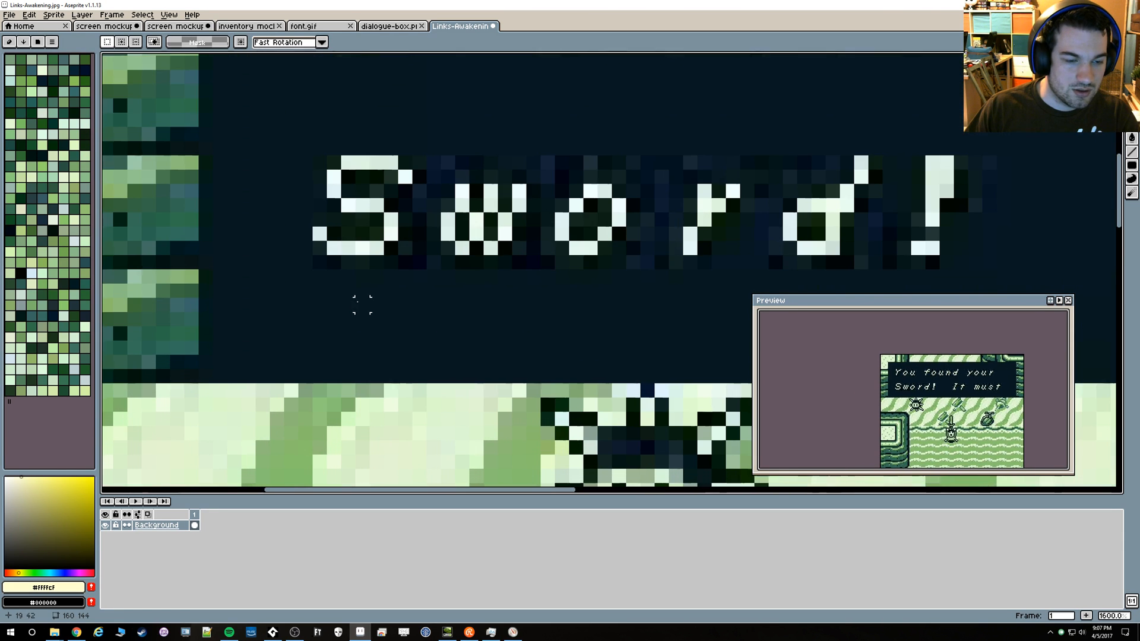
{"action": "scroll", "coordinate": [333, 375], "scroll_direction": "down", "scroll_amount": 4}
{"action": "left_click_drag", "start_coordinate": [428, 282], "coordinate": [405, 252]}
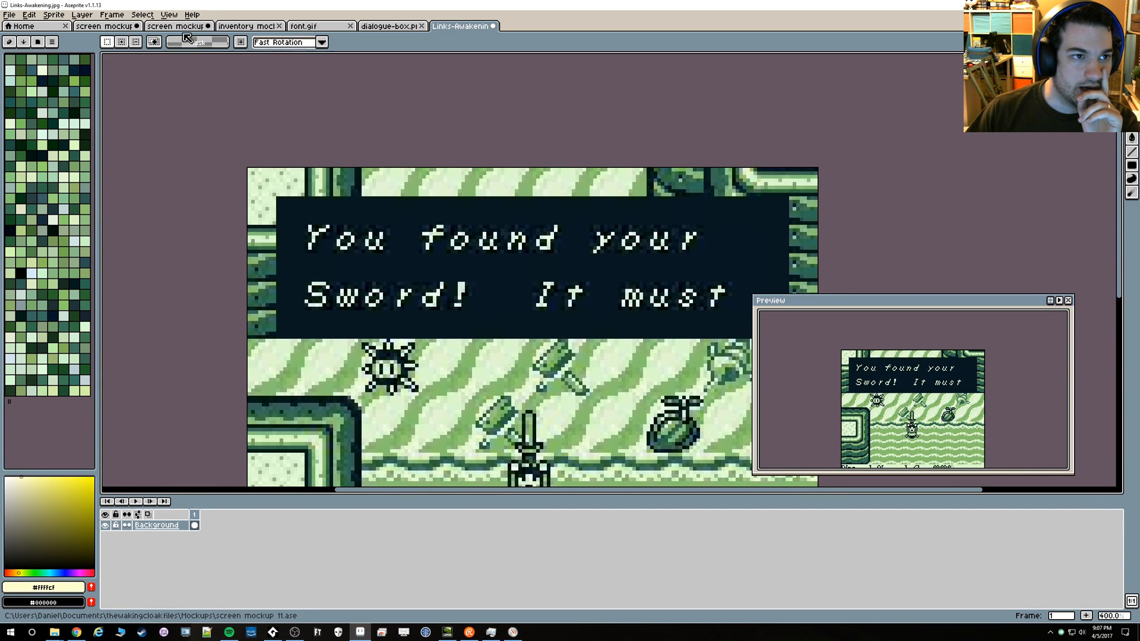
{"action": "left_click", "coordinate": [378, 26]}
{"action": "left_click", "coordinate": [320, 27]}
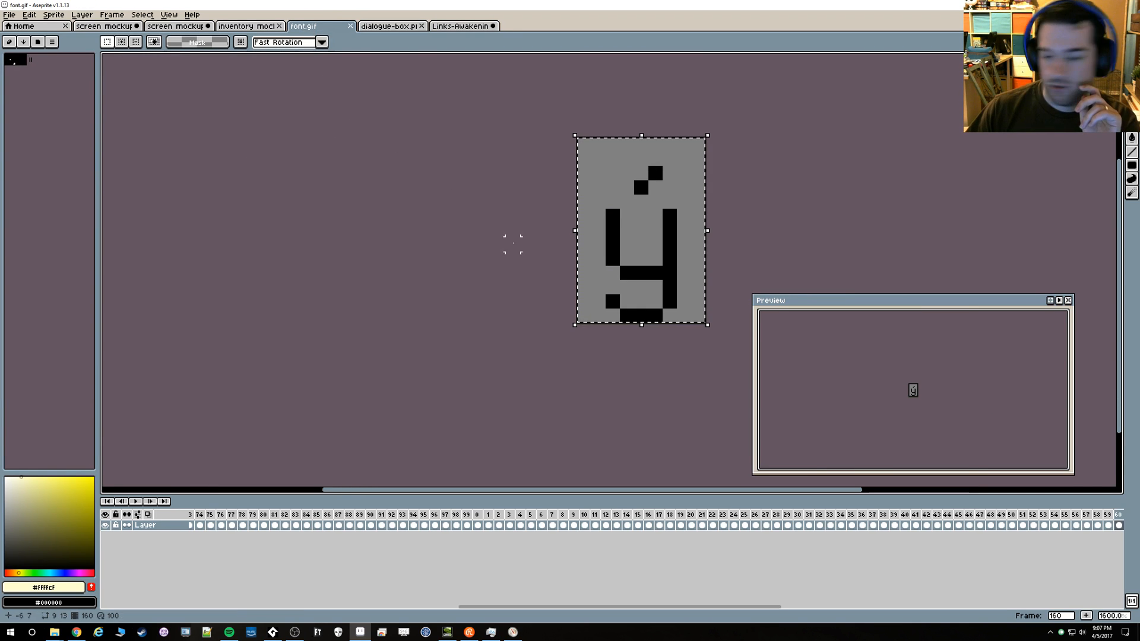
{"action": "left_click", "coordinate": [462, 26]}
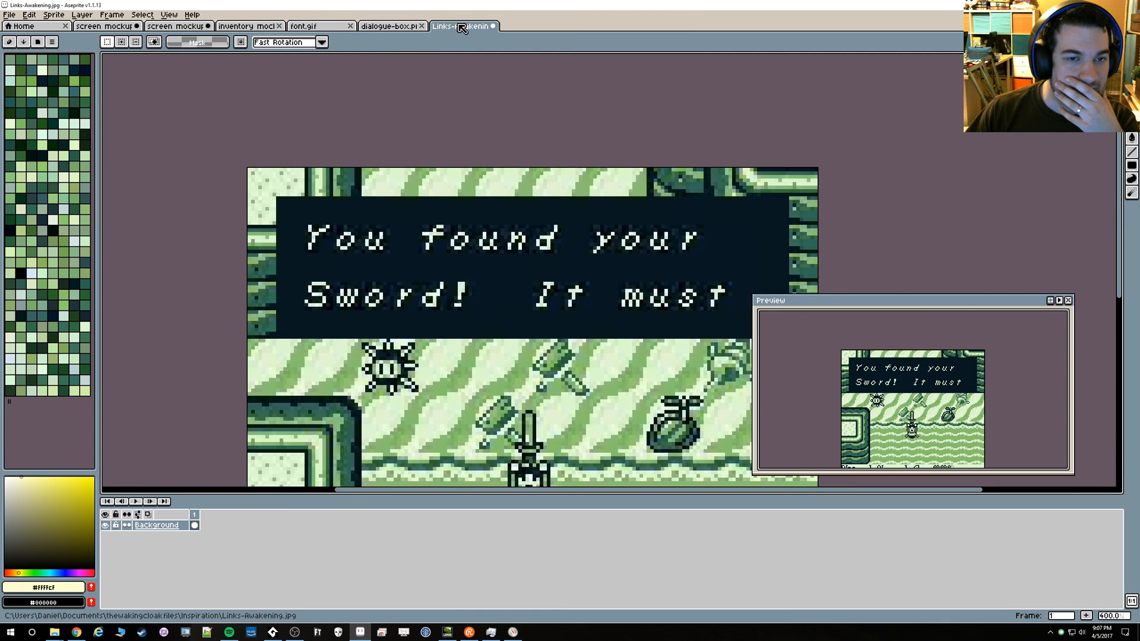
{"action": "scroll", "coordinate": [297, 284], "scroll_direction": "up", "scroll_amount": 6}
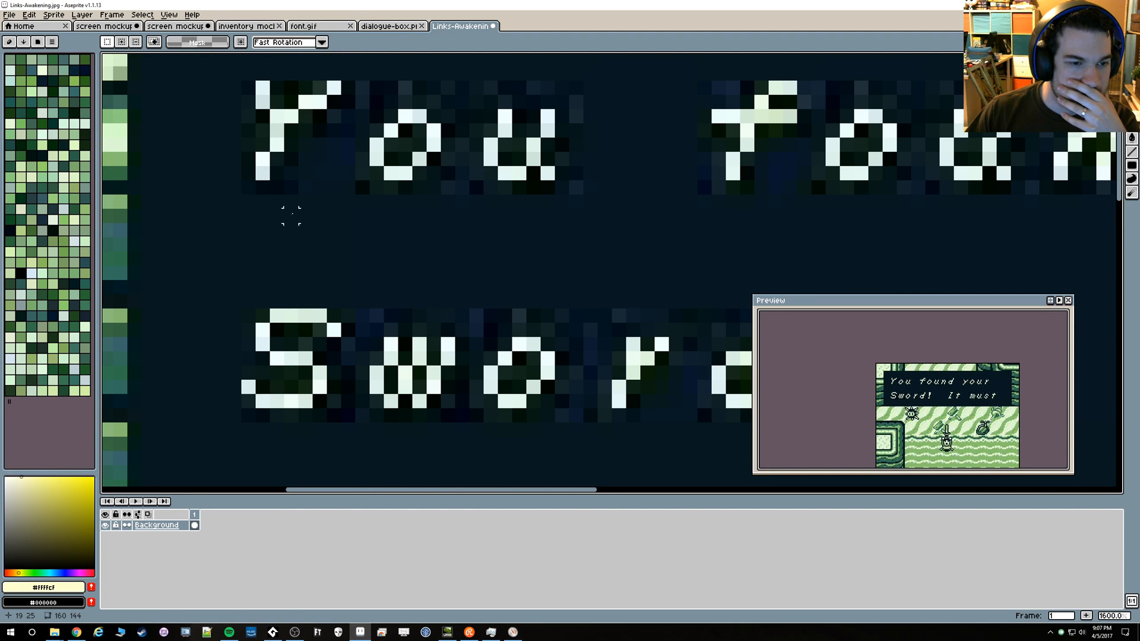
Return to the screen mockup and show the grid over it to check the dialogue box's alignment
{"action": "left_click", "coordinate": [170, 27]}
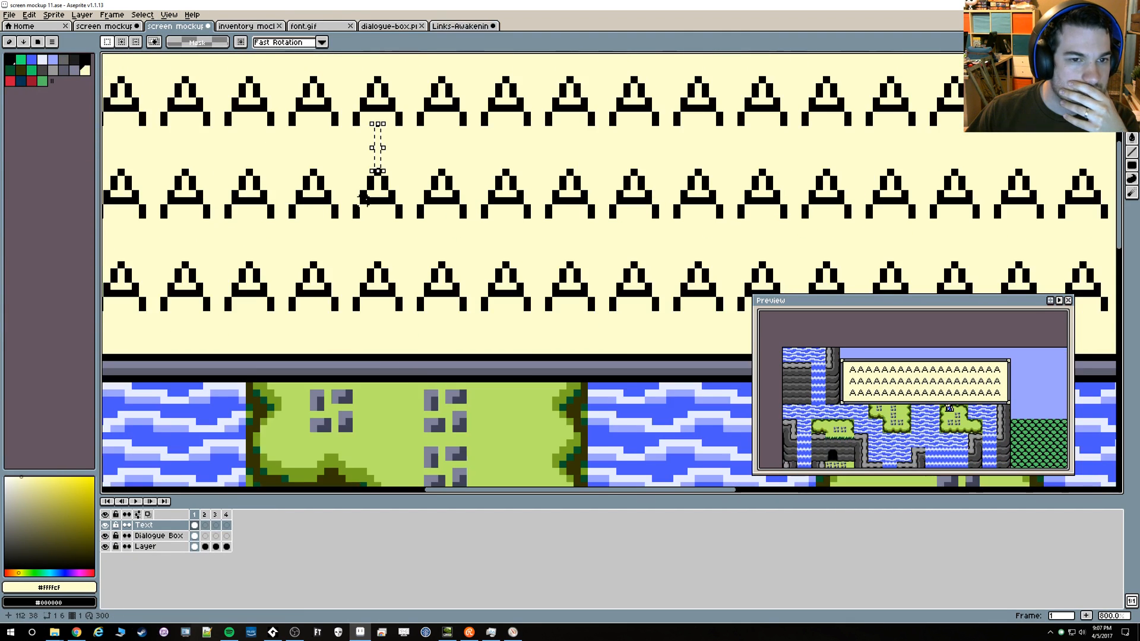
{"action": "scroll", "coordinate": [363, 197], "scroll_direction": "down", "scroll_amount": 2}
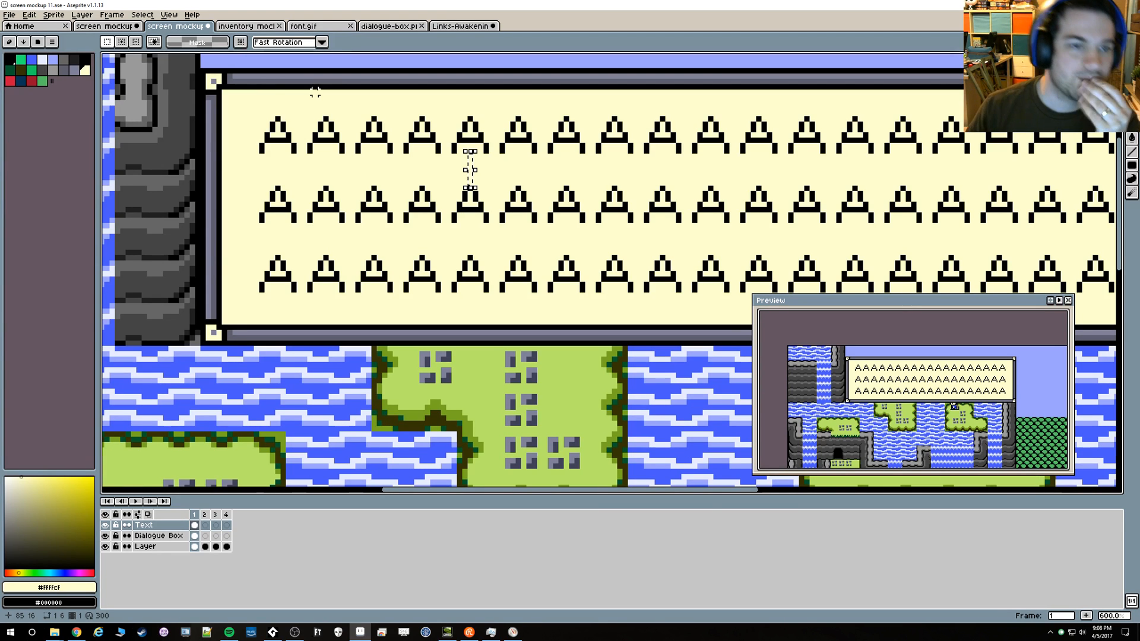
{"action": "scroll", "coordinate": [356, 87], "scroll_direction": "up", "scroll_amount": 1}
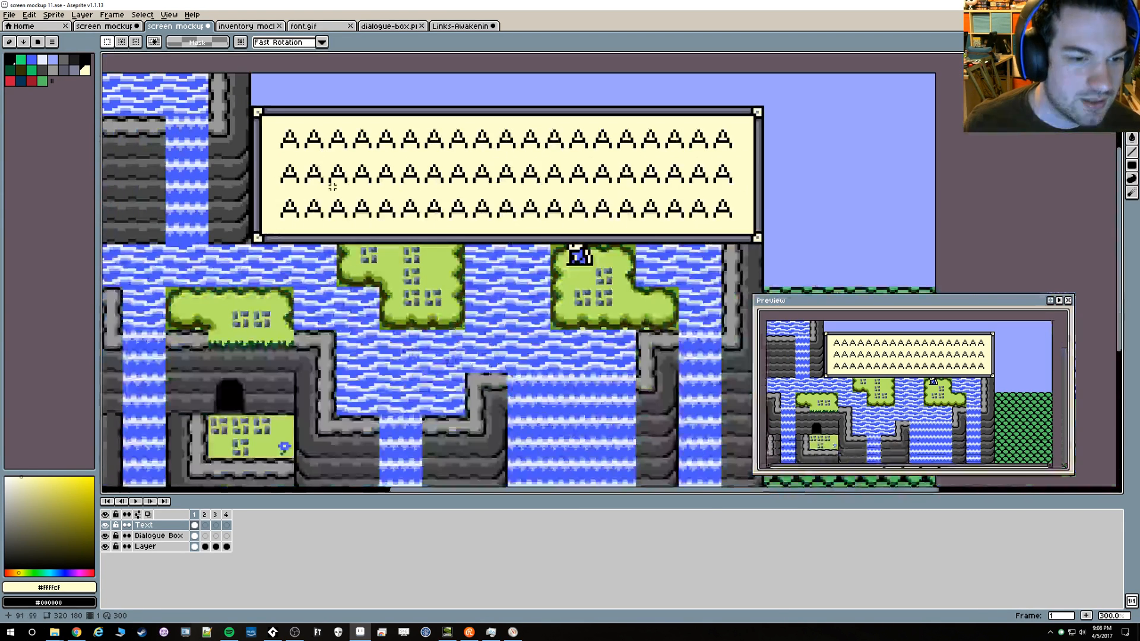
{"action": "scroll", "coordinate": [368, 270], "scroll_direction": "down", "scroll_amount": 4}
{"action": "key", "text": "ctrl+apostrophe"}
{"action": "scroll", "coordinate": [368, 270], "scroll_direction": "up", "scroll_amount": 2}
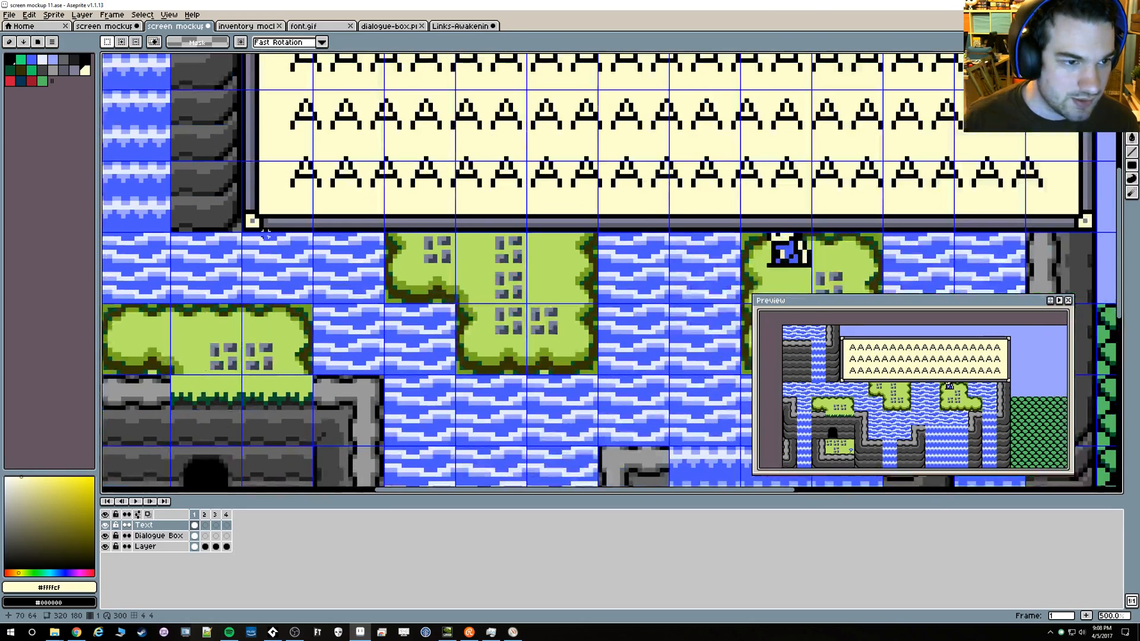
On the Dialogue Box layer, select the box's bottom border strip and move it down 4 pixels
{"action": "left_click_drag", "start_coordinate": [248, 226], "coordinate": [354, 199]}
{"action": "left_click_drag", "start_coordinate": [1111, 199], "coordinate": [1071, 207]}
{"action": "key", "text": "ctrl+d"}
{"action": "left_click", "coordinate": [169, 536]}
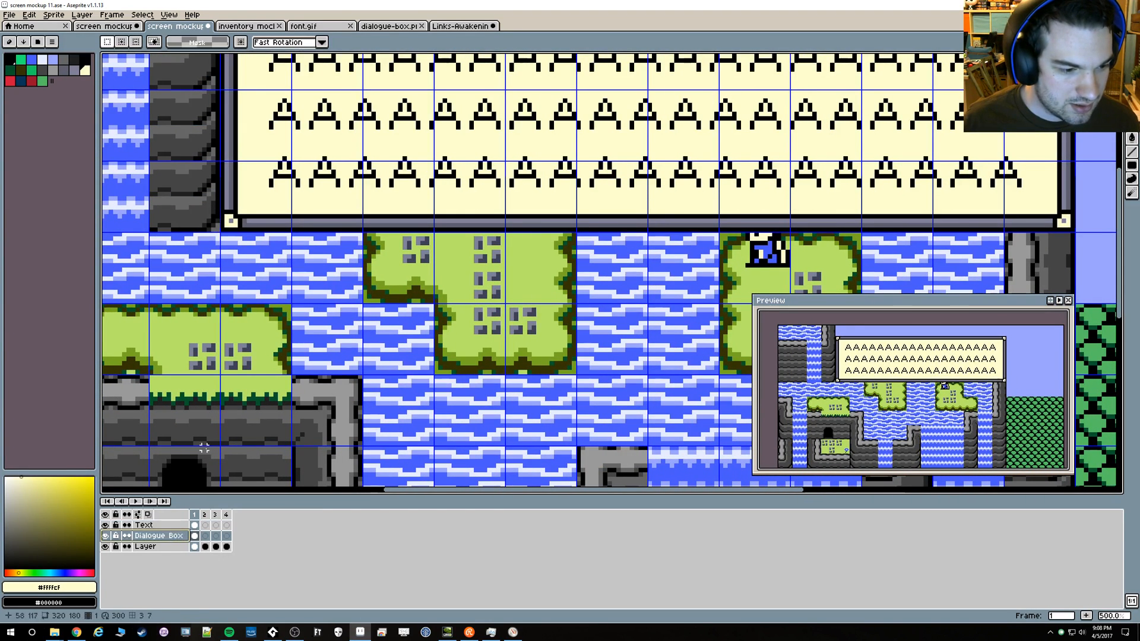
{"action": "left_click_drag", "start_coordinate": [220, 233], "coordinate": [1076, 203]}
{"action": "key", "text": "Down"}
{"action": "key", "text": "Down"}
{"action": "key", "text": "Down"}
{"action": "key", "text": "Down"}
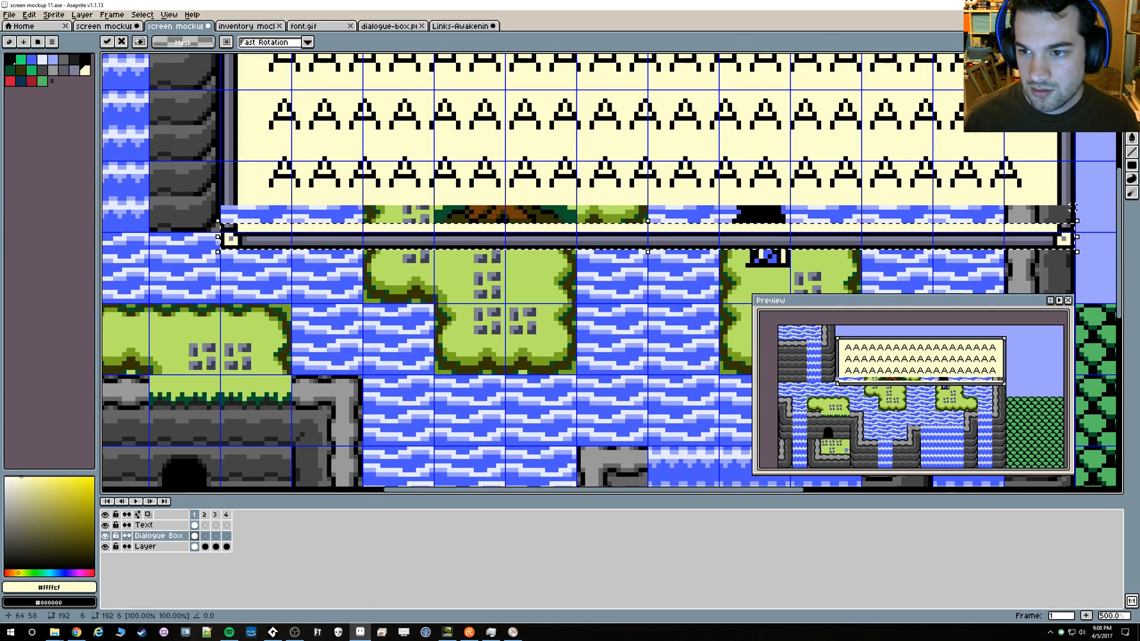
Extend the dialogue box's right and left borders down to meet the lowered bottom border
{"action": "key", "text": "ctrl+d"}
{"action": "left_click_drag", "start_coordinate": [1059, 171], "coordinate": [1073, 203]}
{"action": "key", "text": "Down"}
{"action": "key", "text": "Down"}
{"action": "key", "text": "Down"}
{"action": "key", "text": "Down"}
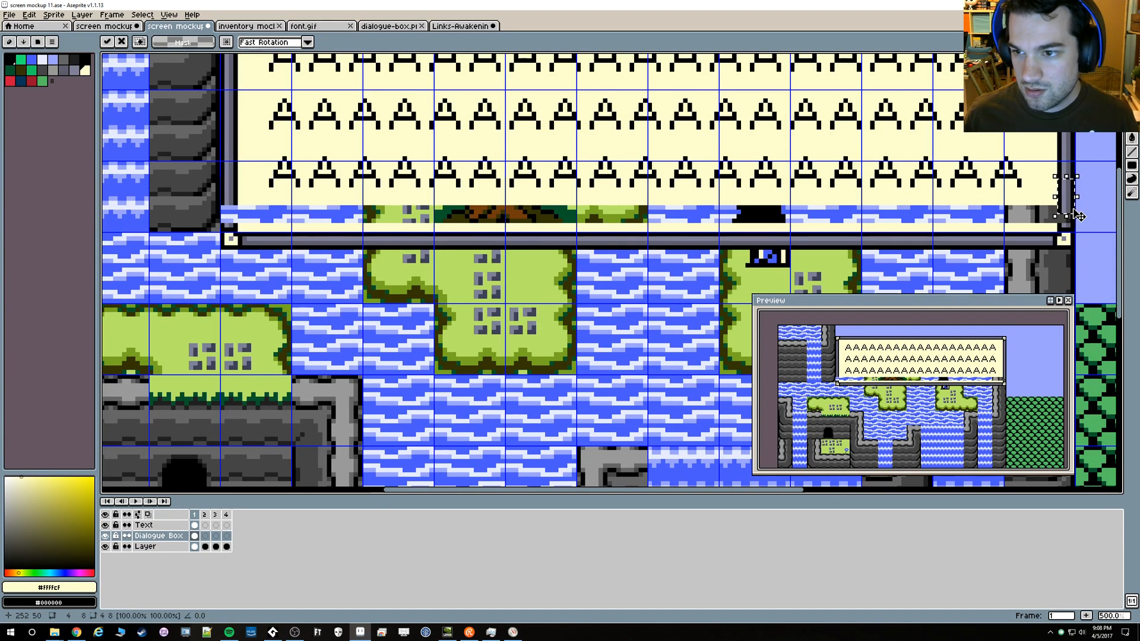
{"action": "key", "text": "ctrl+d"}
{"action": "left_click_drag", "start_coordinate": [221, 164], "coordinate": [237, 204]}
{"action": "key", "text": "Down"}
{"action": "key", "text": "Down"}
{"action": "key", "text": "Down"}
{"action": "key", "text": "Down"}
{"action": "key", "text": "Down"}
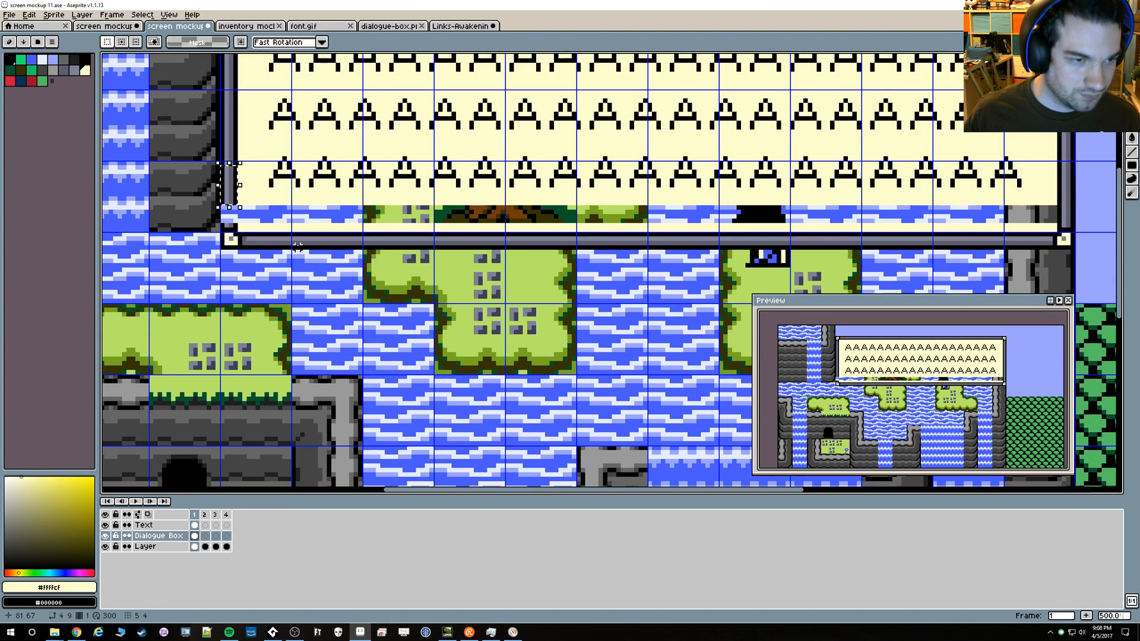
Fill the gap left inside the extended dialogue box with the box's cream background colour
{"action": "scroll", "coordinate": [298, 246], "scroll_direction": "up", "scroll_amount": 1}
{"action": "key", "text": "g"}
{"action": "left_click", "coordinate": [255, 211]}
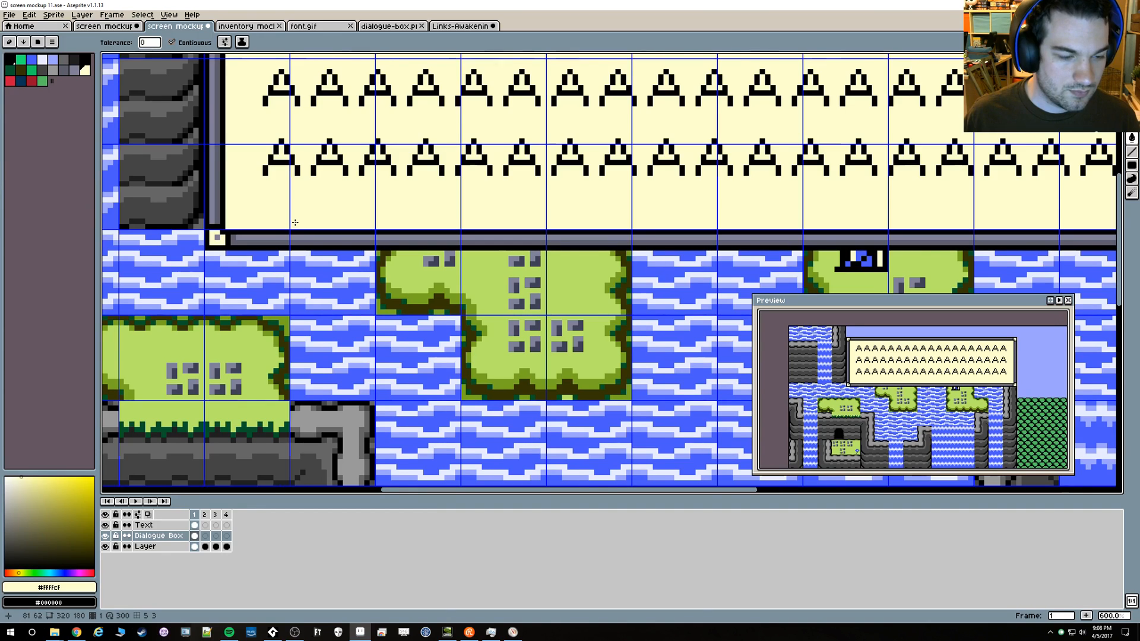
Examine how the three text rows sit inside the taller dialogue box and relative to the grid
{"action": "scroll", "coordinate": [295, 222], "scroll_direction": "down", "scroll_amount": 2}
{"action": "scroll", "coordinate": [350, 226], "scroll_direction": "down", "scroll_amount": 2}
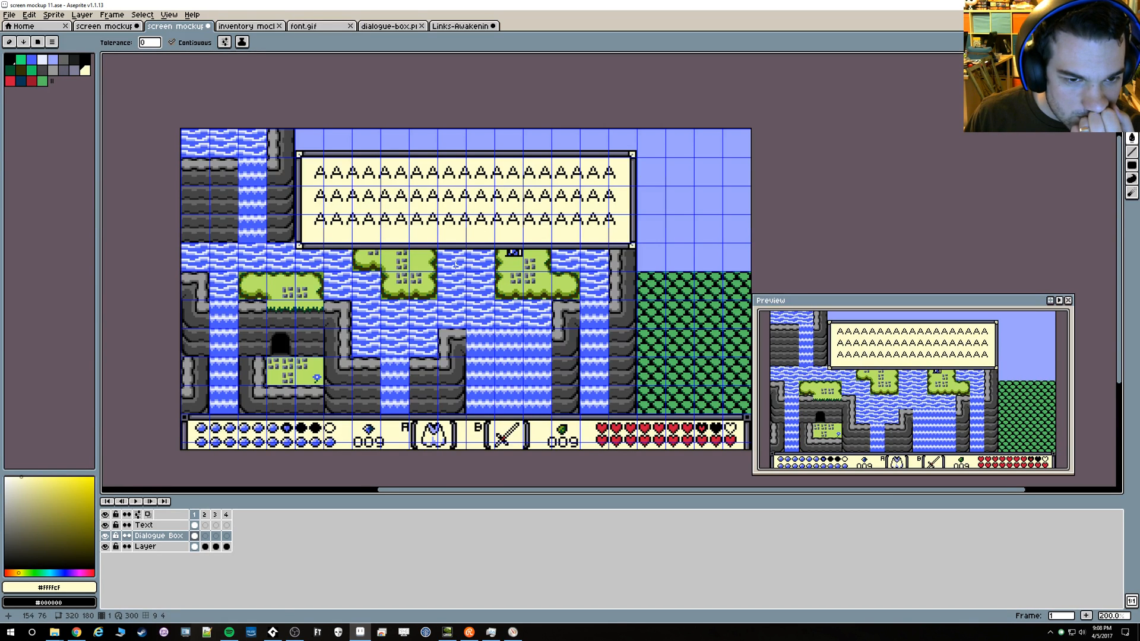
{"action": "scroll", "coordinate": [336, 288], "scroll_direction": "up", "scroll_amount": 1}
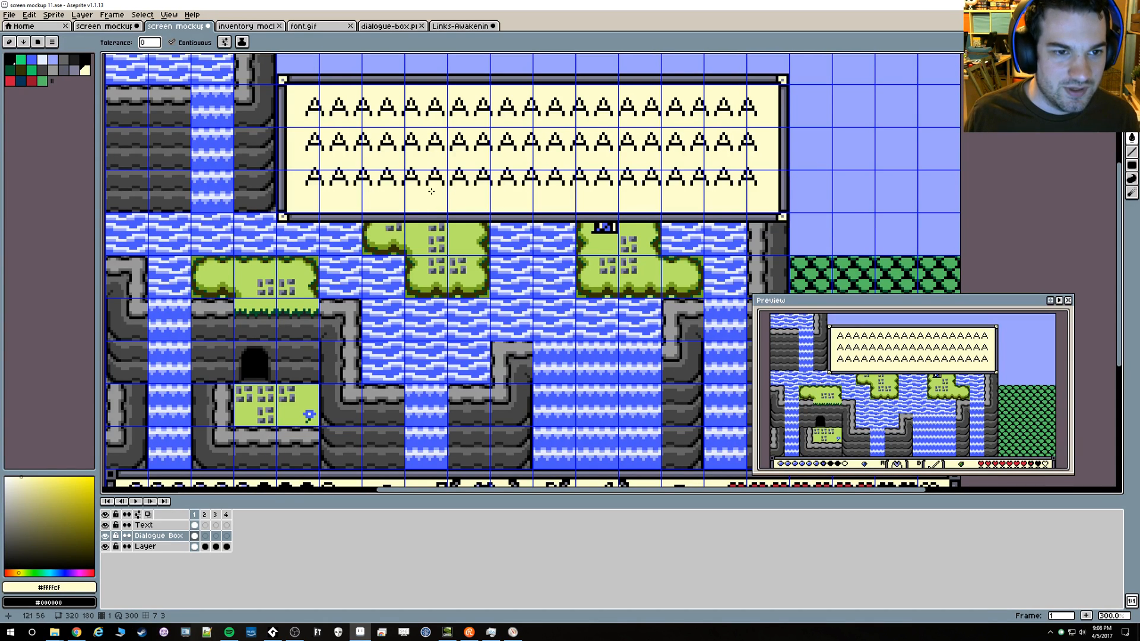
{"action": "scroll", "coordinate": [361, 264], "scroll_direction": "up", "scroll_amount": 2}
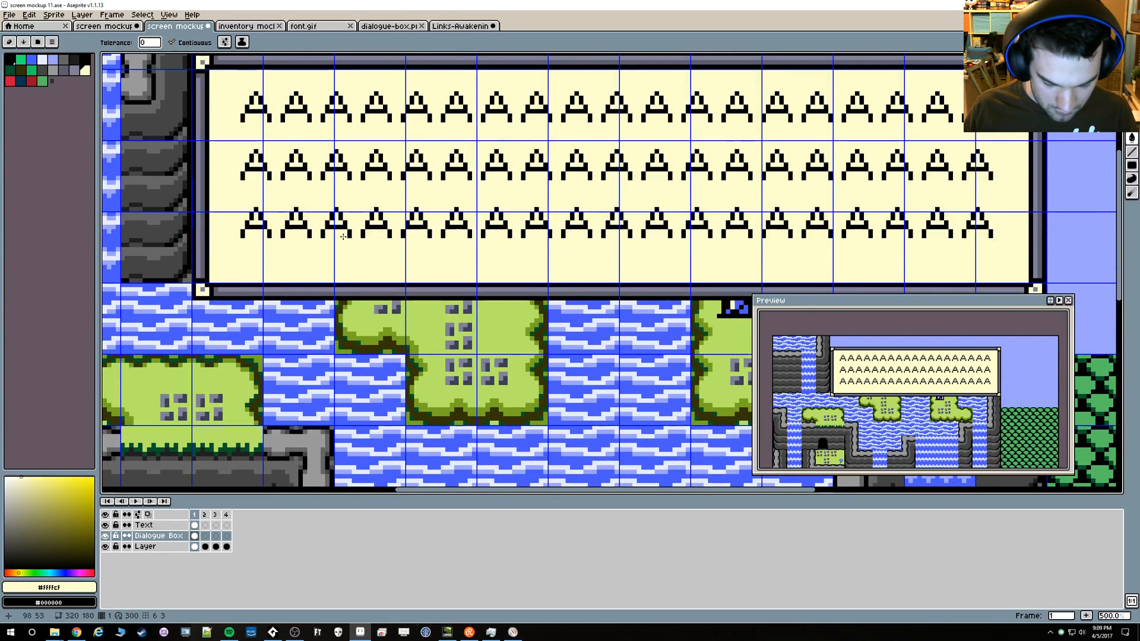
{"action": "key", "text": "m"}
{"action": "scroll", "coordinate": [249, 279], "scroll_direction": "up", "scroll_amount": 2}
{"action": "scroll", "coordinate": [248, 205], "scroll_direction": "down", "scroll_amount": 1}
{"action": "left_click_drag", "start_coordinate": [248, 204], "coordinate": [257, 268]}
{"action": "scroll", "coordinate": [260, 123], "scroll_direction": "up", "scroll_amount": 1}
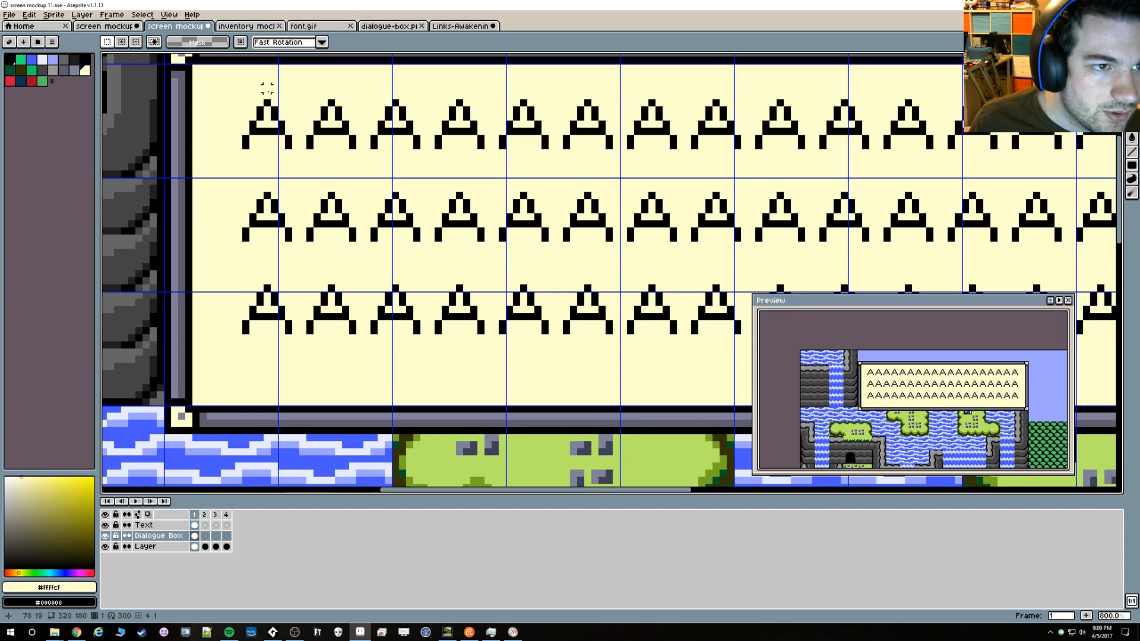
{"action": "scroll", "coordinate": [268, 74], "scroll_direction": "down", "scroll_amount": 3}
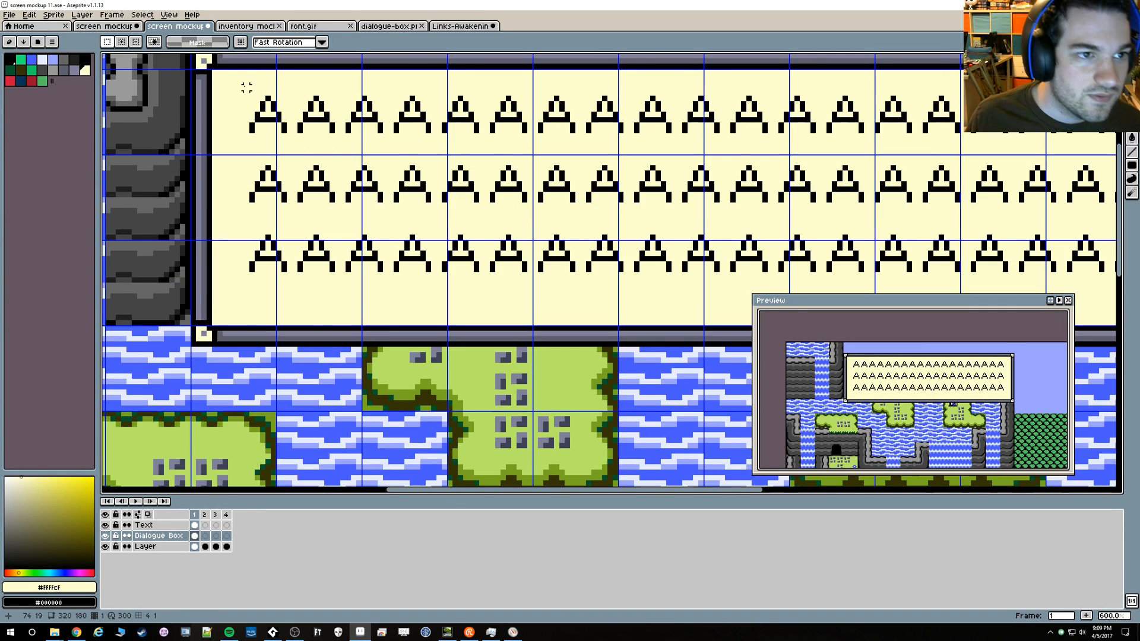
On the Text layer, select all three rows of letters and move them down 1 pixel
{"action": "left_click_drag", "start_coordinate": [241, 87], "coordinate": [858, 219]}
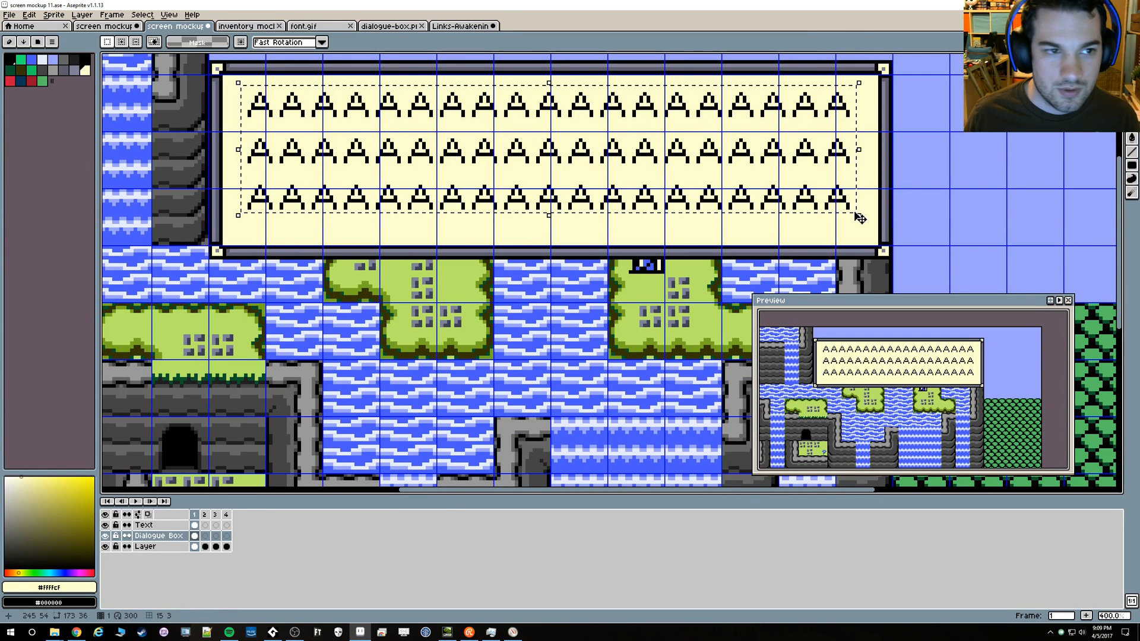
{"action": "left_click", "coordinate": [860, 218]}
{"action": "key", "text": "ctrl+d"}
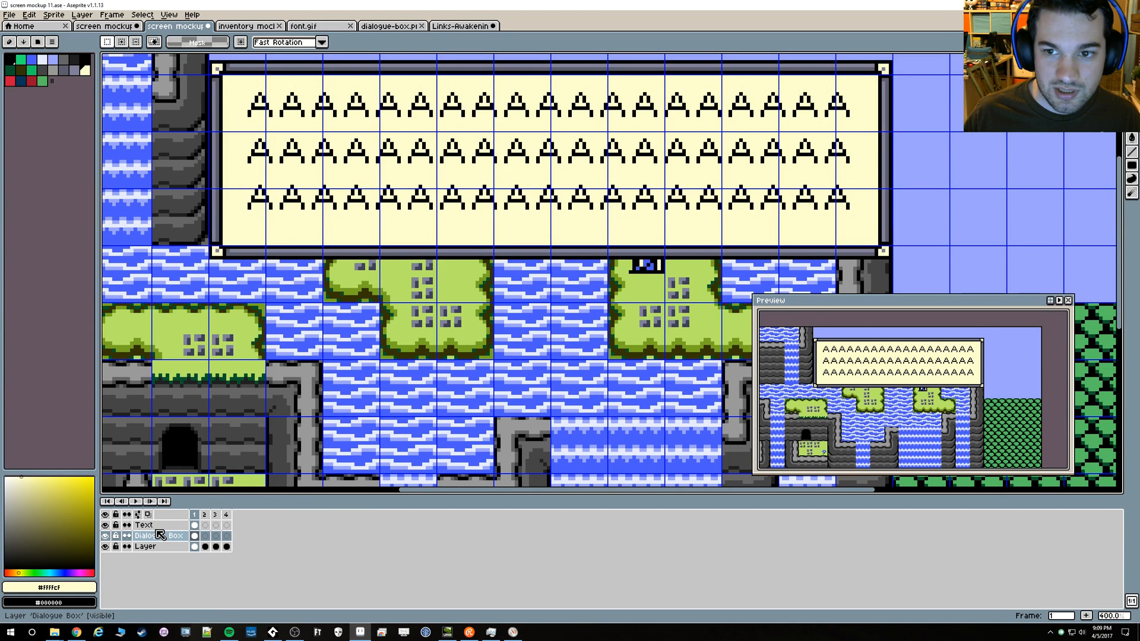
{"action": "left_click", "coordinate": [144, 526]}
{"action": "left_click_drag", "start_coordinate": [241, 80], "coordinate": [863, 225]}
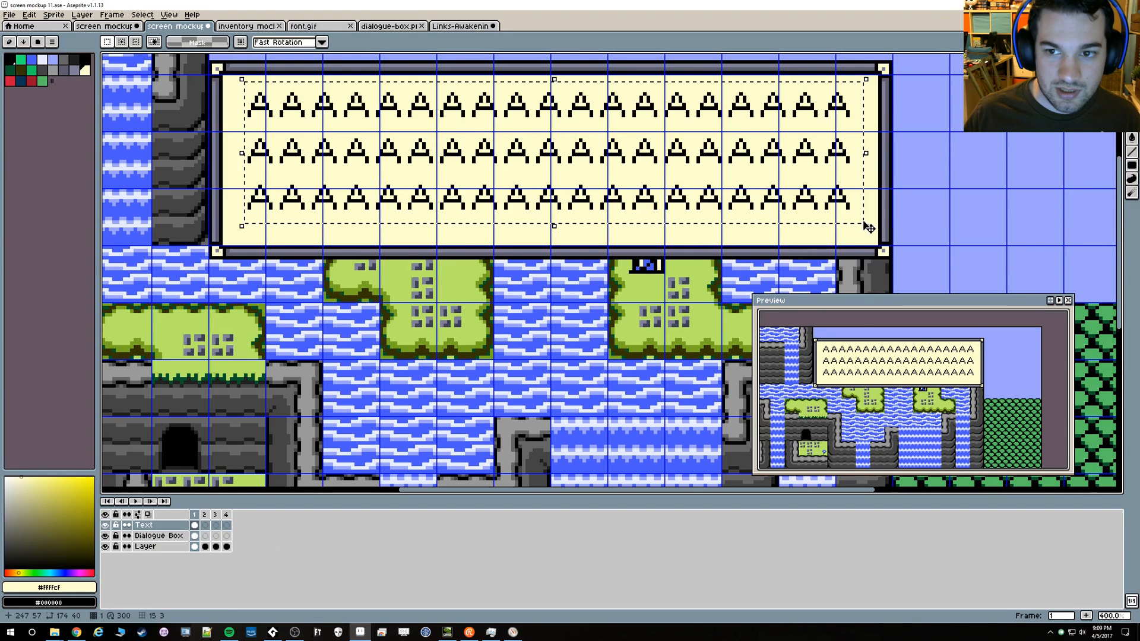
{"action": "key", "text": "Down"}
{"action": "key", "text": "ctrl+d"}
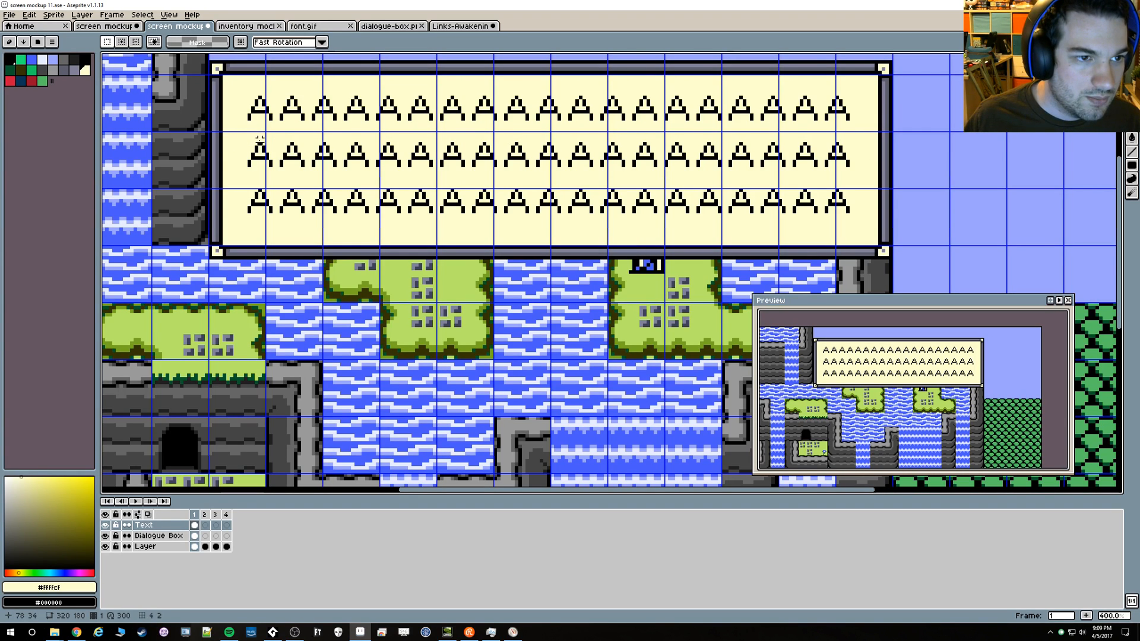
Move the second and third text rows down 2 pixels, and lower the third row another 2 pixels
{"action": "left_click_drag", "start_coordinate": [238, 136], "coordinate": [849, 217]}
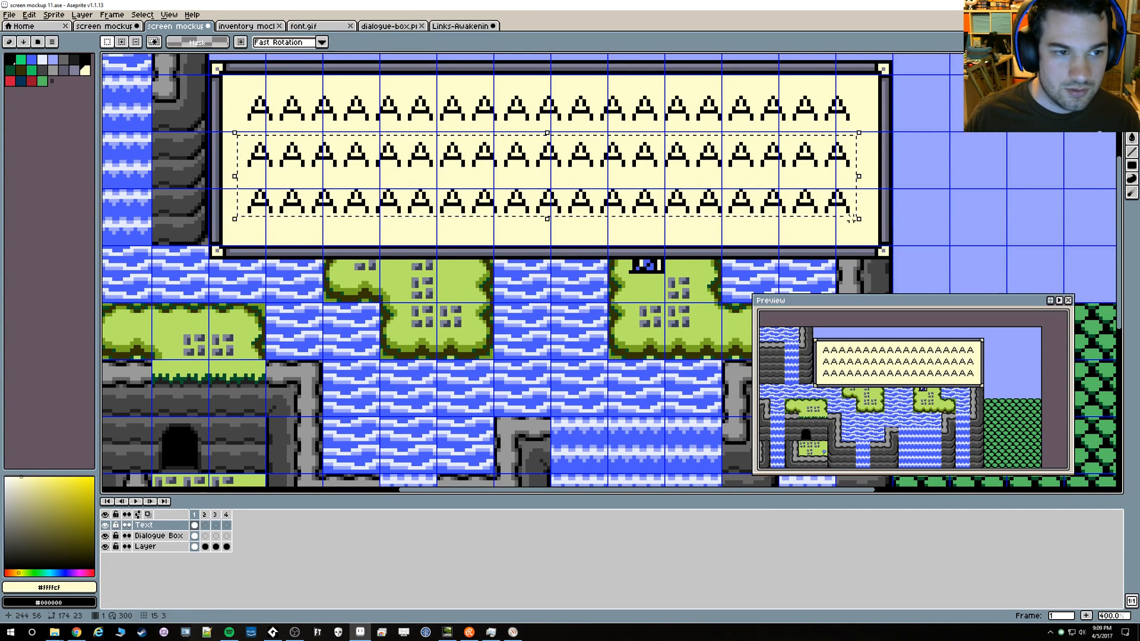
{"action": "key", "text": "Down"}
{"action": "key", "text": "Down"}
{"action": "key", "text": "ctrl+d"}
{"action": "left_click_drag", "start_coordinate": [240, 189], "coordinate": [870, 233]}
{"action": "key", "text": "ctrl+d"}
Check the gaps between the text rows and their distance to the dialogue box's borders
{"action": "scroll", "coordinate": [872, 229], "scroll_direction": "up", "scroll_amount": 3}
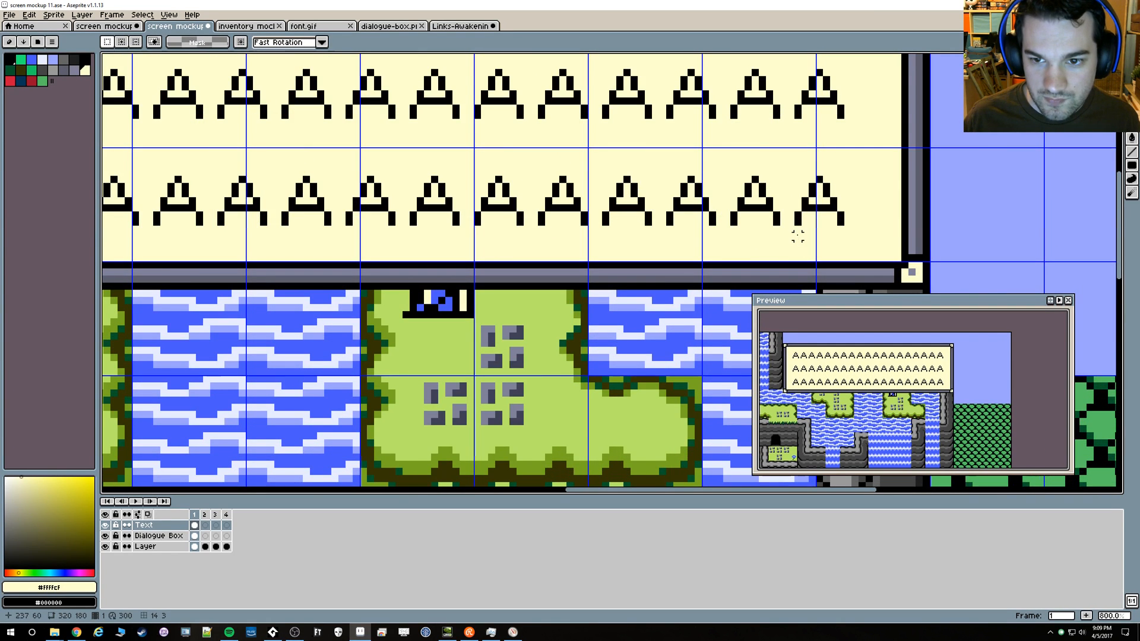
{"action": "scroll", "coordinate": [738, 231], "scroll_direction": "down", "scroll_amount": 2}
{"action": "scroll", "coordinate": [669, 283], "scroll_direction": "up", "scroll_amount": 4}
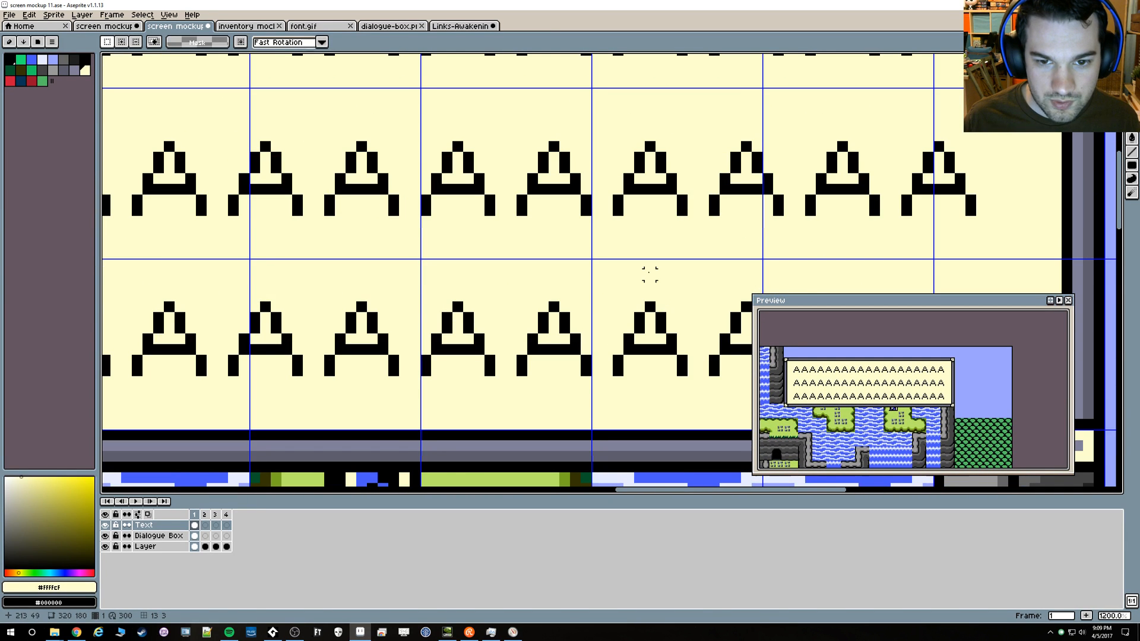
{"action": "left_click_drag", "start_coordinate": [657, 172], "coordinate": [665, 301]}
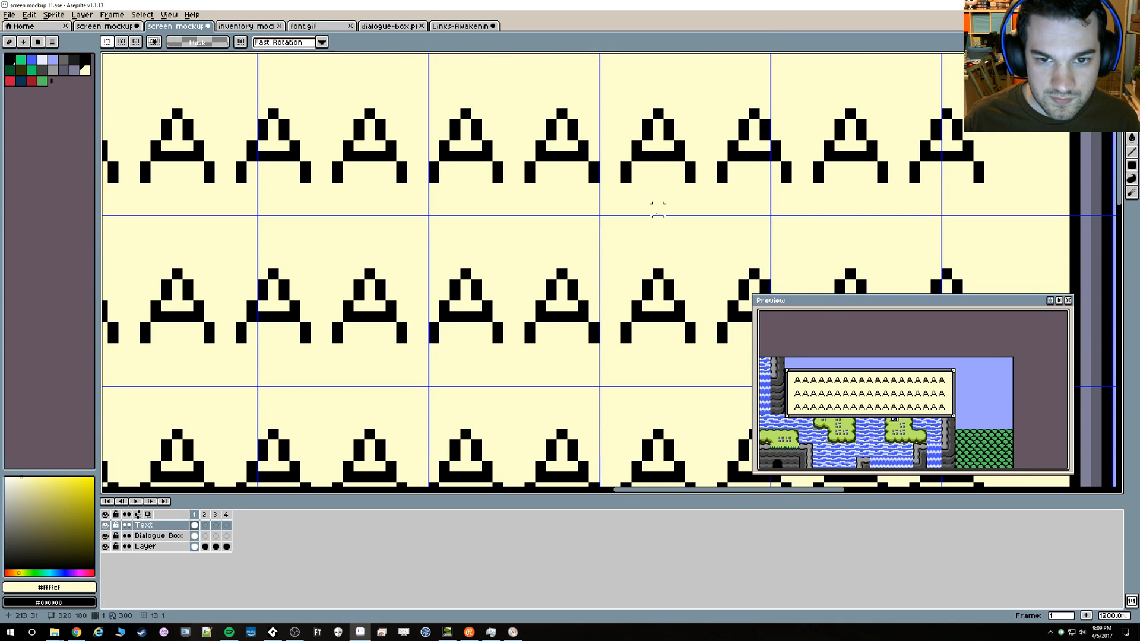
{"action": "left_click_drag", "start_coordinate": [642, 175], "coordinate": [643, 320]}
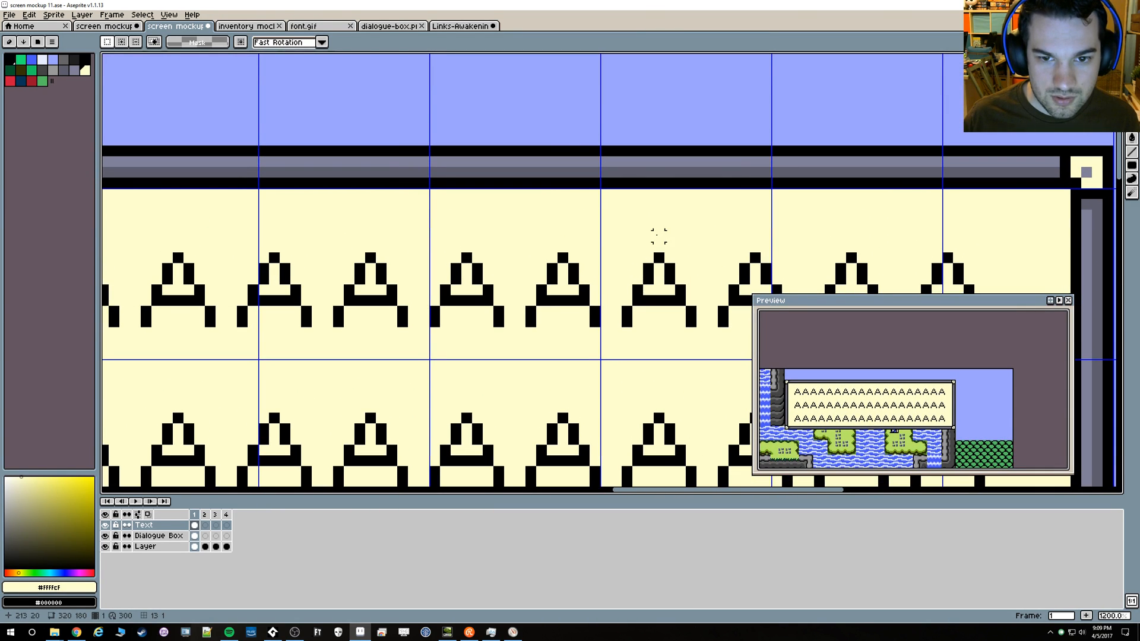
{"action": "scroll", "coordinate": [658, 203], "scroll_direction": "down", "scroll_amount": 7}
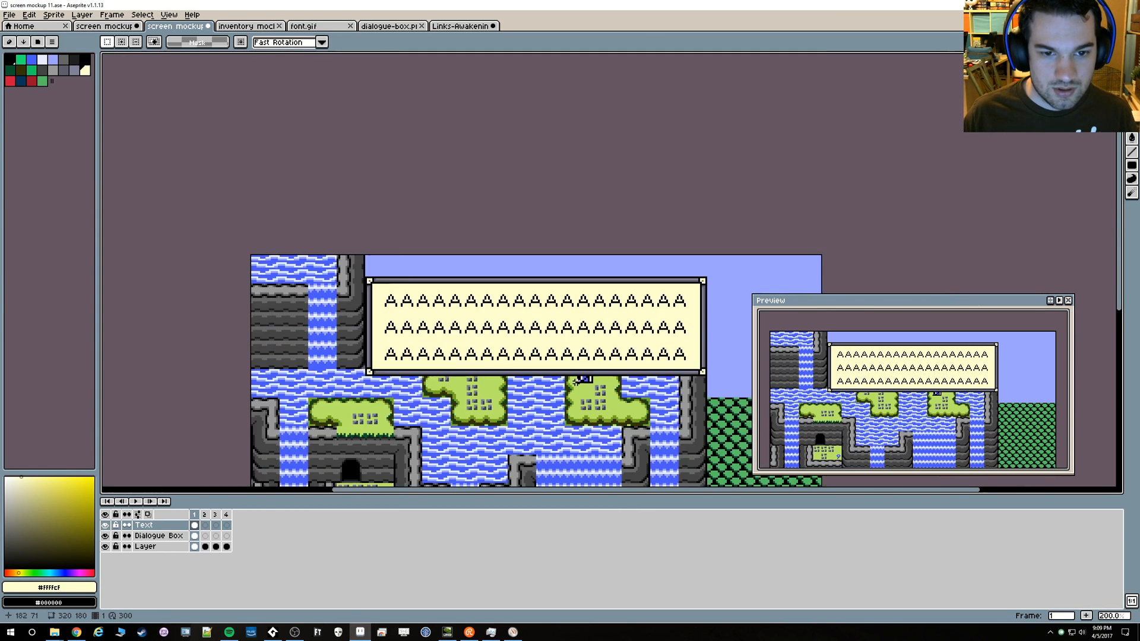
{"action": "left_click_drag", "start_coordinate": [549, 424], "coordinate": [579, 366]}
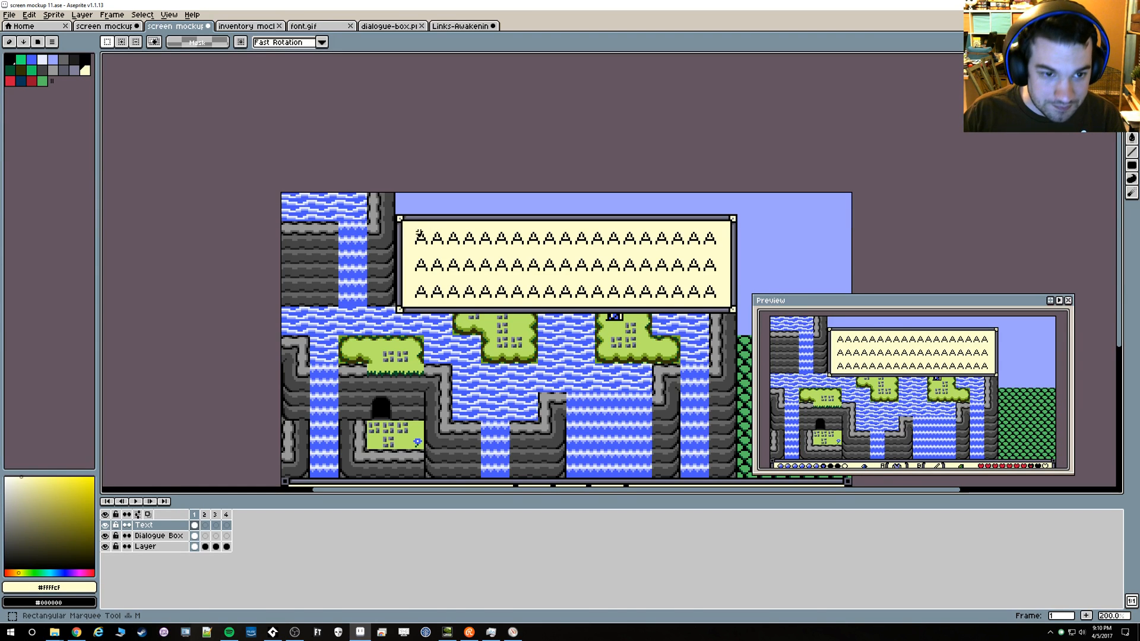
Move all three rows of text up 1 pixel and check the margins around them
{"action": "left_click_drag", "start_coordinate": [412, 223], "coordinate": [726, 301]}
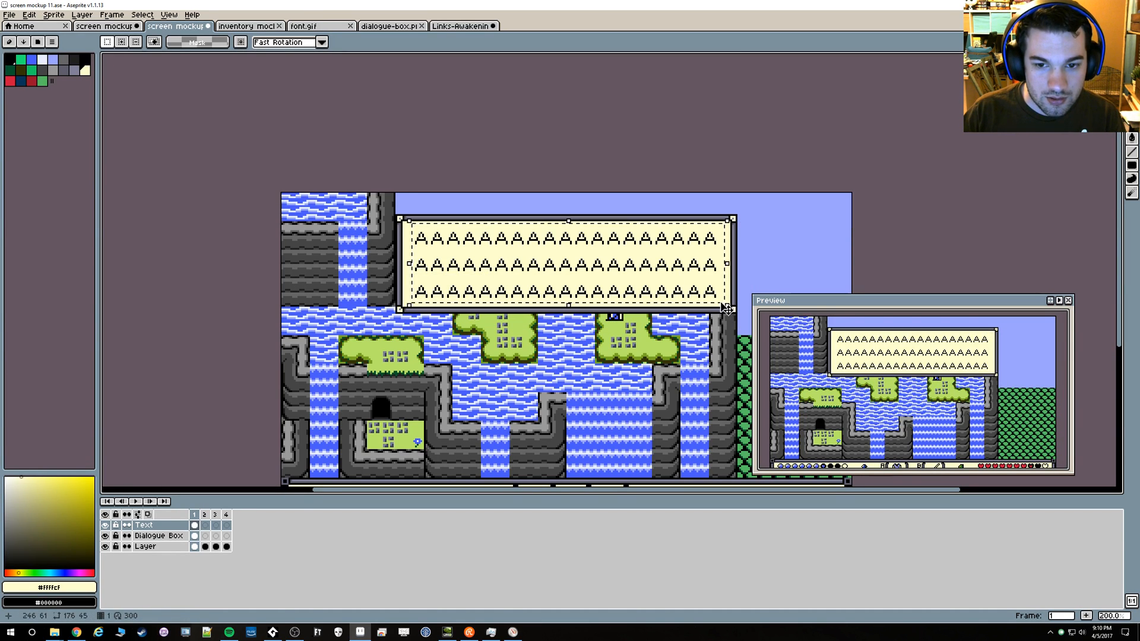
{"action": "key", "text": "Up"}
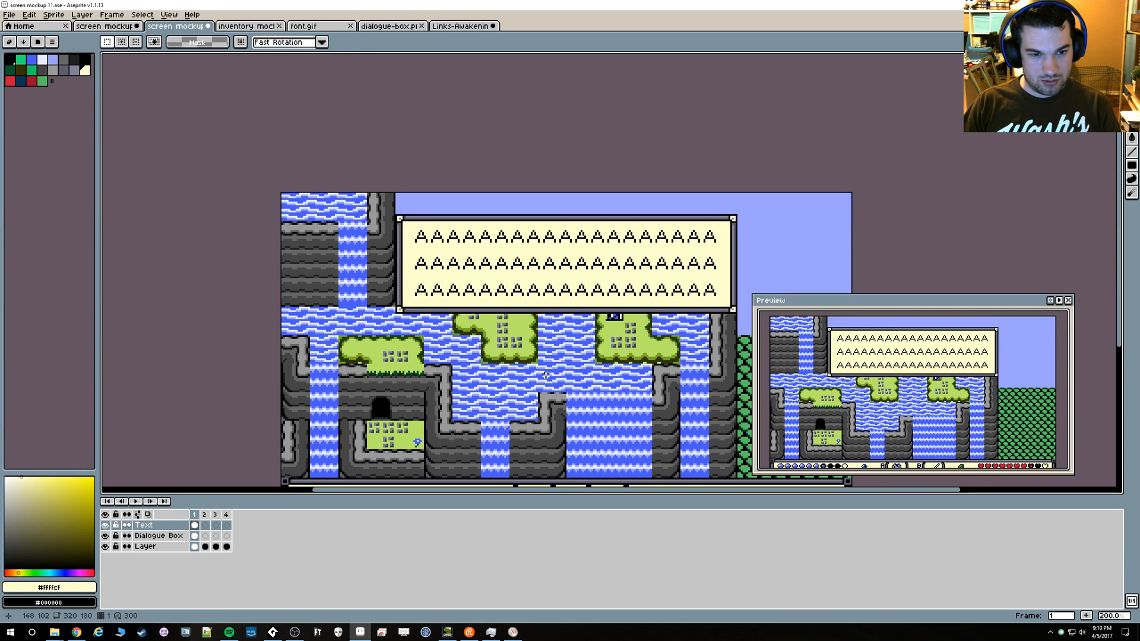
{"action": "scroll", "coordinate": [545, 375], "scroll_direction": "up", "scroll_amount": 7}
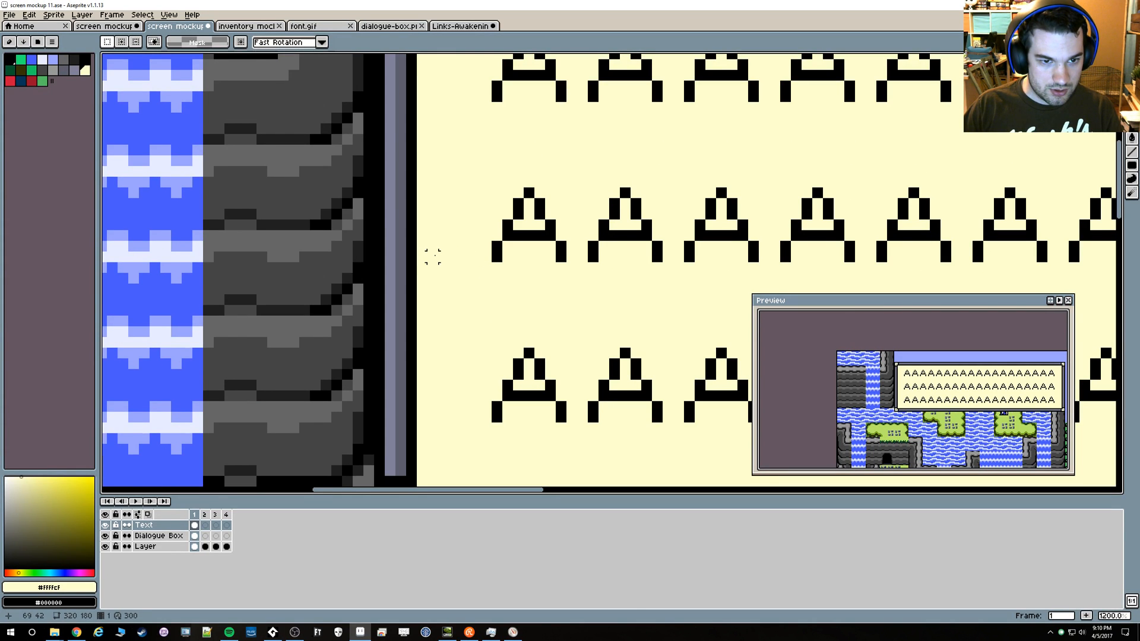
{"action": "scroll", "coordinate": [433, 256], "scroll_direction": "down", "scroll_amount": 7}
{"action": "scroll", "coordinate": [652, 279], "scroll_direction": "up", "scroll_amount": 3}
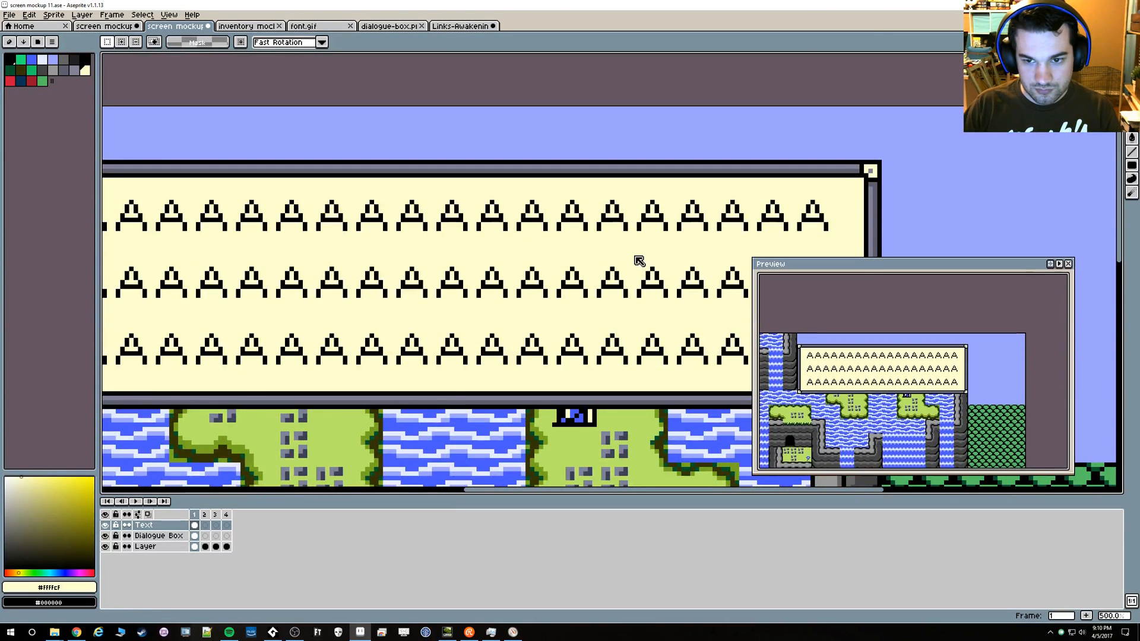
{"action": "scroll", "coordinate": [749, 321], "scroll_direction": "up", "scroll_amount": 2}
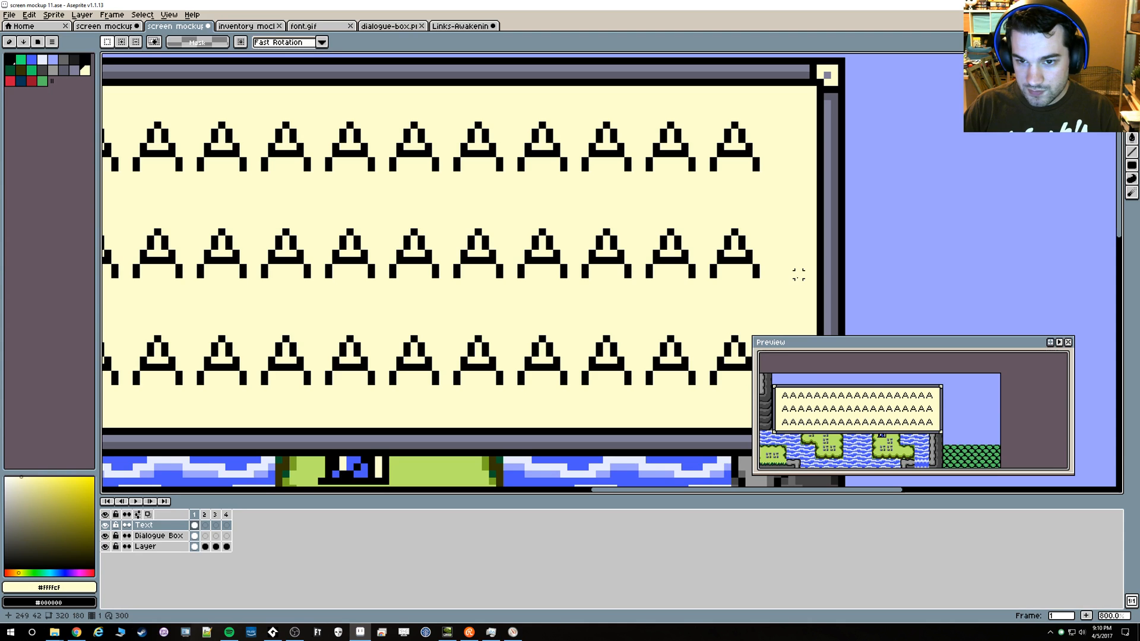
{"action": "scroll", "coordinate": [776, 273], "scroll_direction": "down", "scroll_amount": 4}
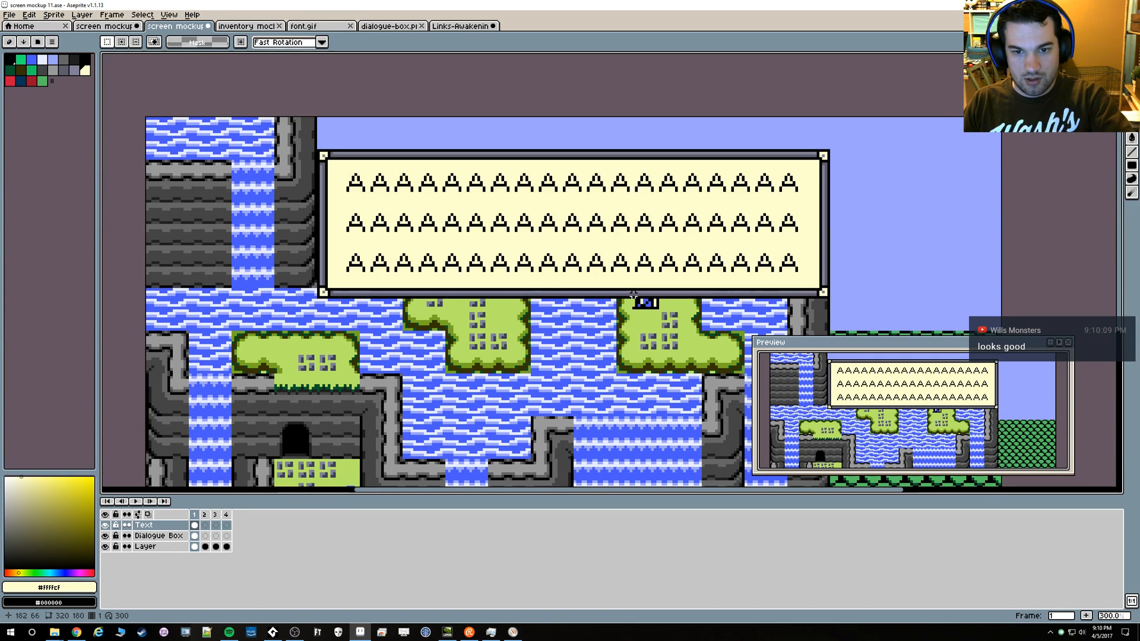
{"action": "scroll", "coordinate": [508, 285], "scroll_direction": "up", "scroll_amount": 2}
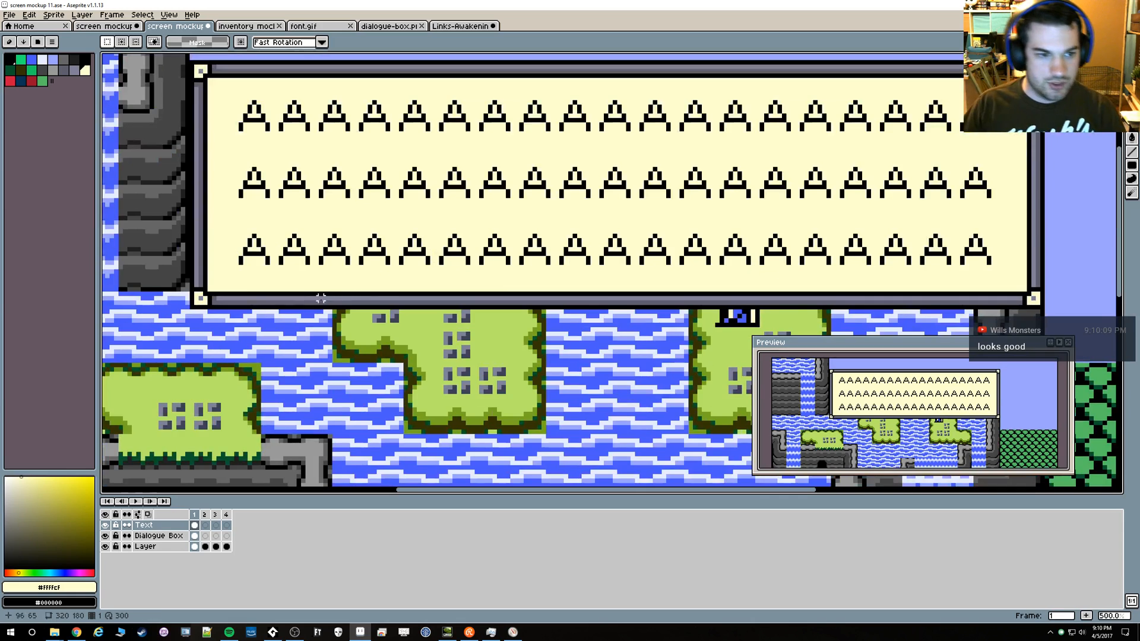
Try a line in the border's grey along the inner lower edge of the dialogue box, and undo it
{"action": "scroll", "coordinate": [249, 298], "scroll_direction": "up", "scroll_amount": 2}
{"action": "left_click", "coordinate": [230, 292], "text": "alt"}
{"action": "key", "text": "l"}
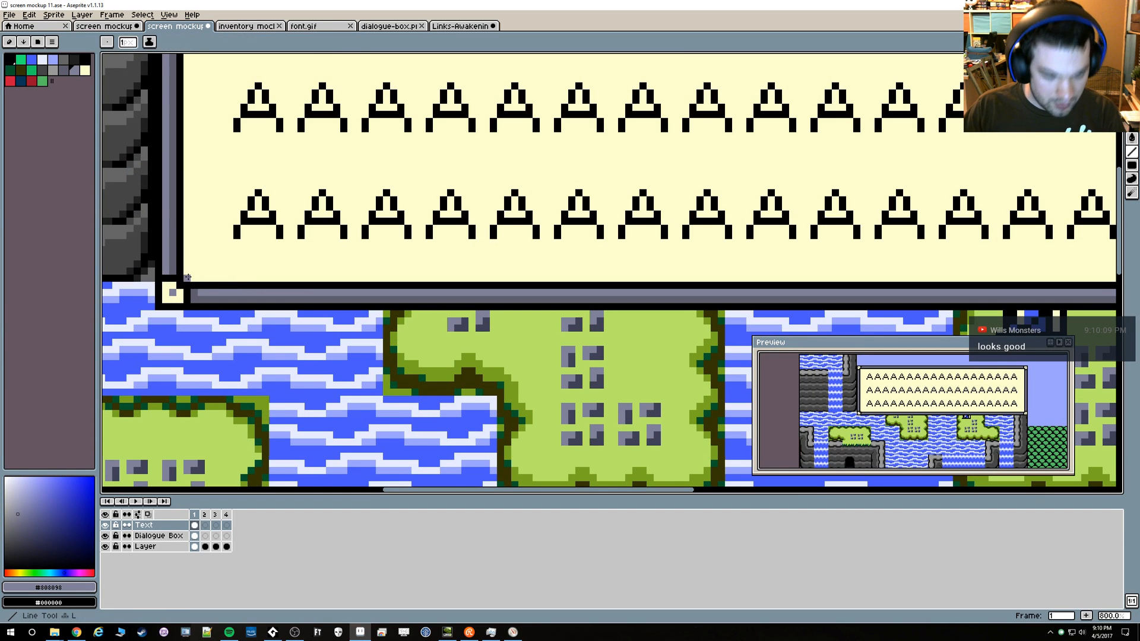
{"action": "mouse_move", "coordinate": [193, 276]}
{"action": "left_mouse_down"}
{"action": "mouse_move", "coordinate": [1116, 250]}
{"action": "mouse_move", "coordinate": [1016, 272]}
{"action": "mouse_move", "coordinate": [1030, 278]}
{"action": "mouse_move", "coordinate": [1017, 55]}
{"action": "mouse_move", "coordinate": [1031, 130]}
{"action": "left_mouse_up"}
{"action": "scroll", "coordinate": [890, 197], "scroll_direction": "down", "scroll_amount": 5}
{"action": "scroll", "coordinate": [630, 418], "scroll_direction": "down", "scroll_amount": 1}
{"action": "scroll", "coordinate": [635, 421], "scroll_direction": "down", "scroll_amount": 2}
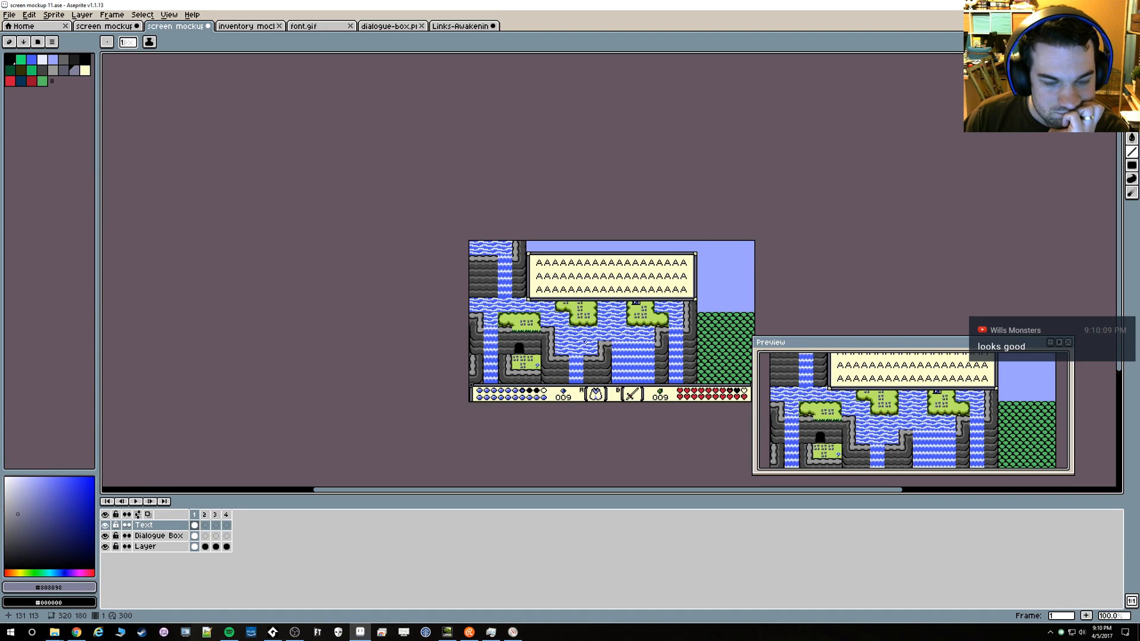
{"action": "key", "text": "v"}
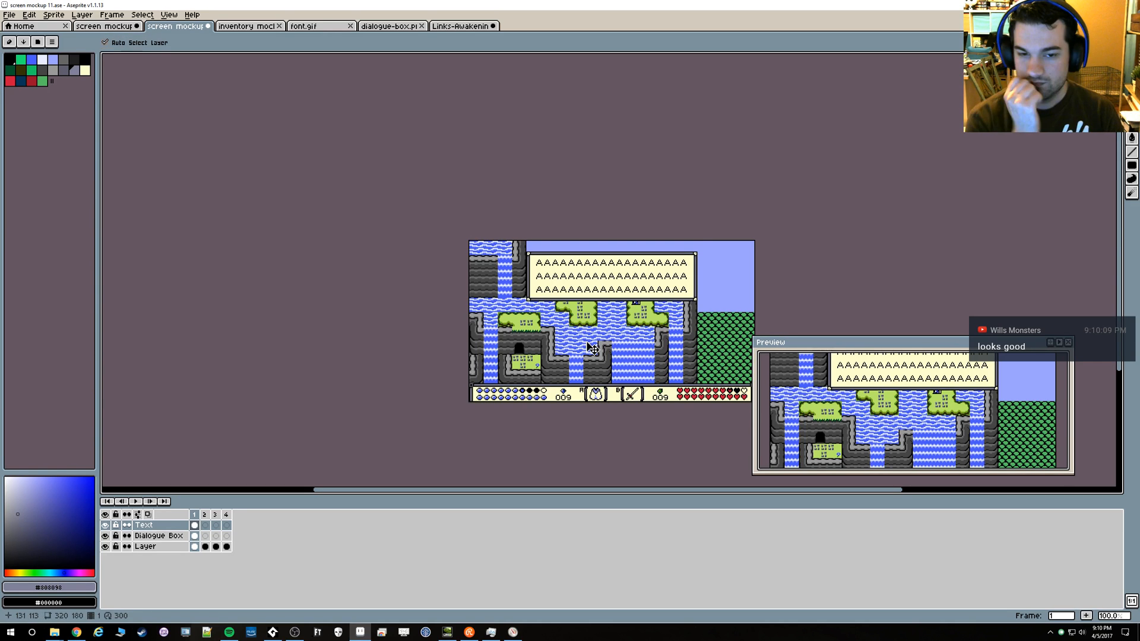
{"action": "key", "text": "b"}
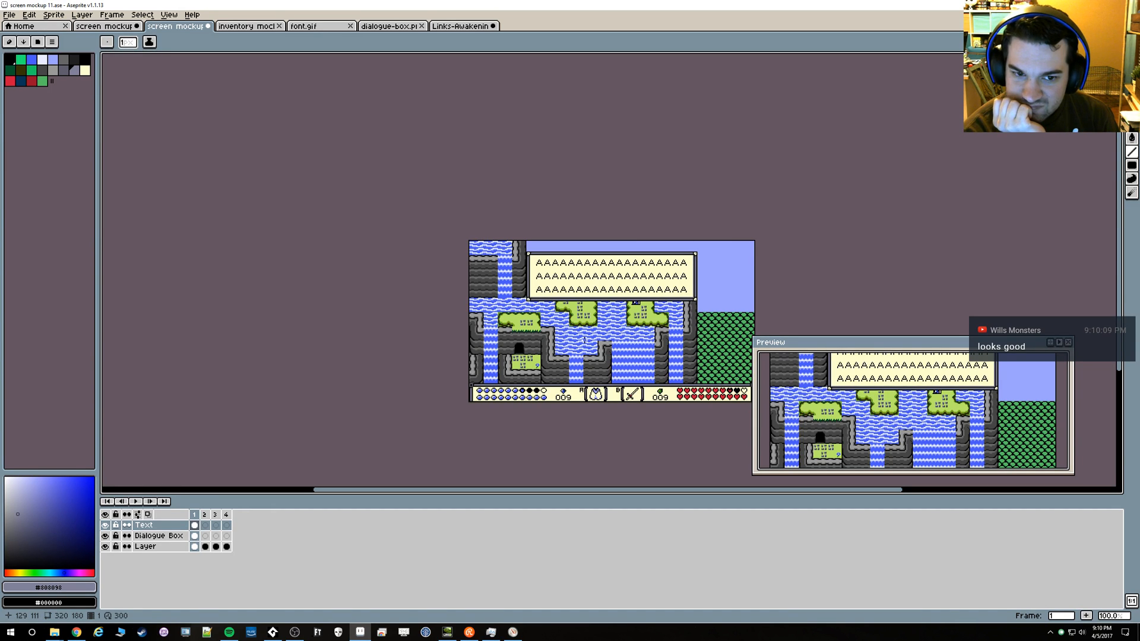
{"action": "key", "text": "ctrl+z"}
{"action": "key", "text": "ctrl+z"}
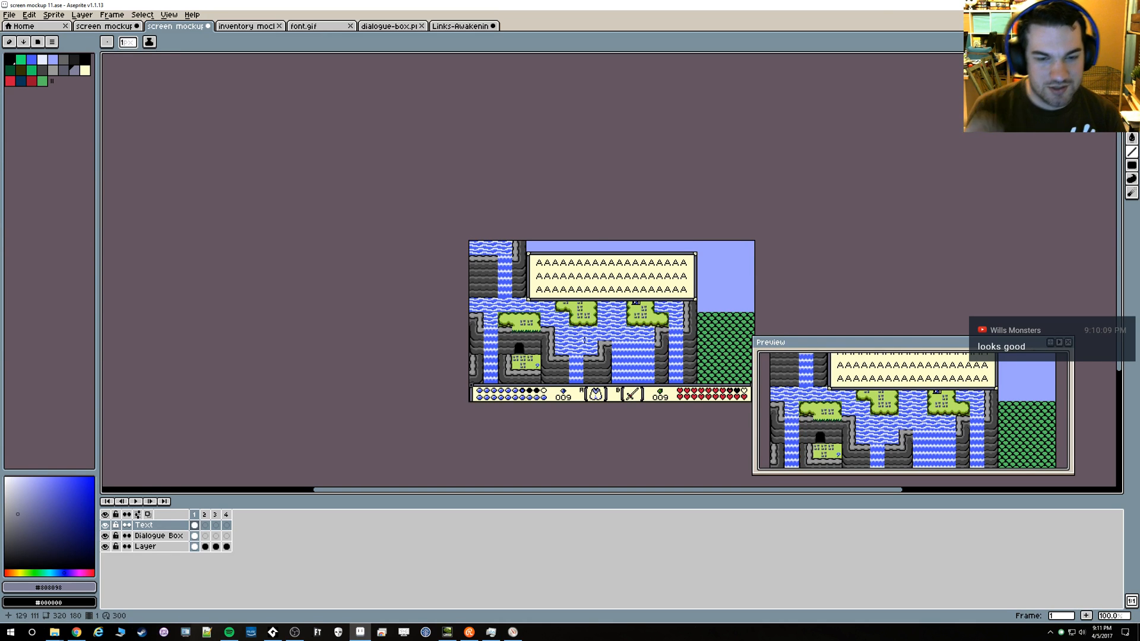
Save the screen mockup file
{"action": "scroll", "coordinate": [598, 242], "scroll_direction": "up", "scroll_amount": 3}
{"action": "key", "text": "ctrl+s"}
{"action": "scroll", "coordinate": [479, 311], "scroll_direction": "down", "scroll_amount": 1}
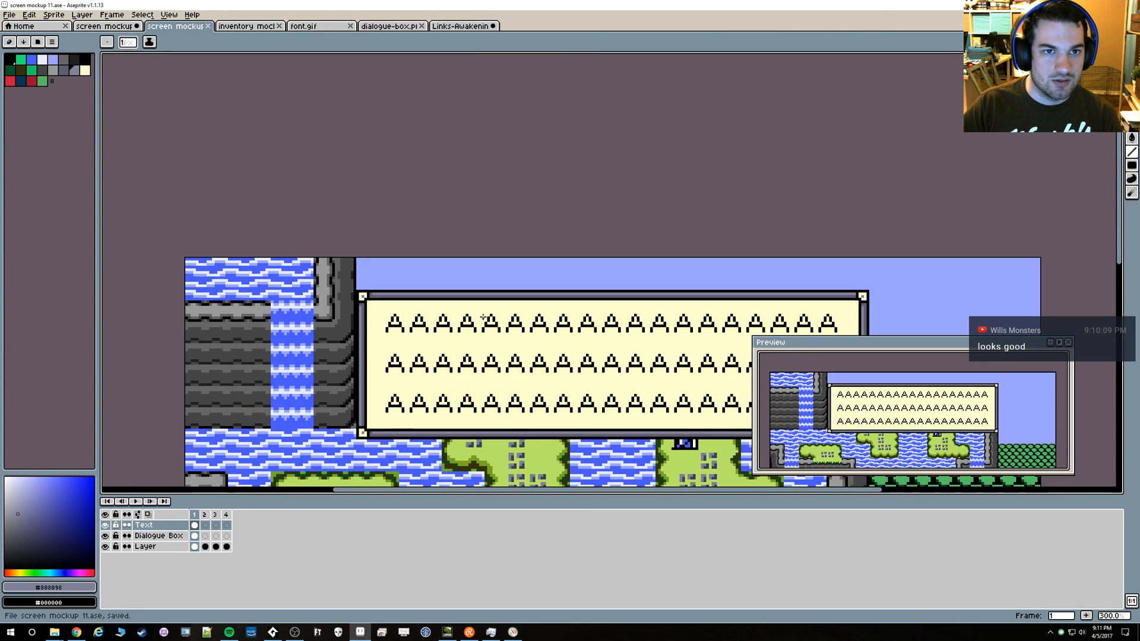
Measure the full dialogue box, including its borders, with a rectangular selection
{"action": "left_click_drag", "start_coordinate": [477, 311], "coordinate": [394, 234]}
{"action": "key", "text": "m"}
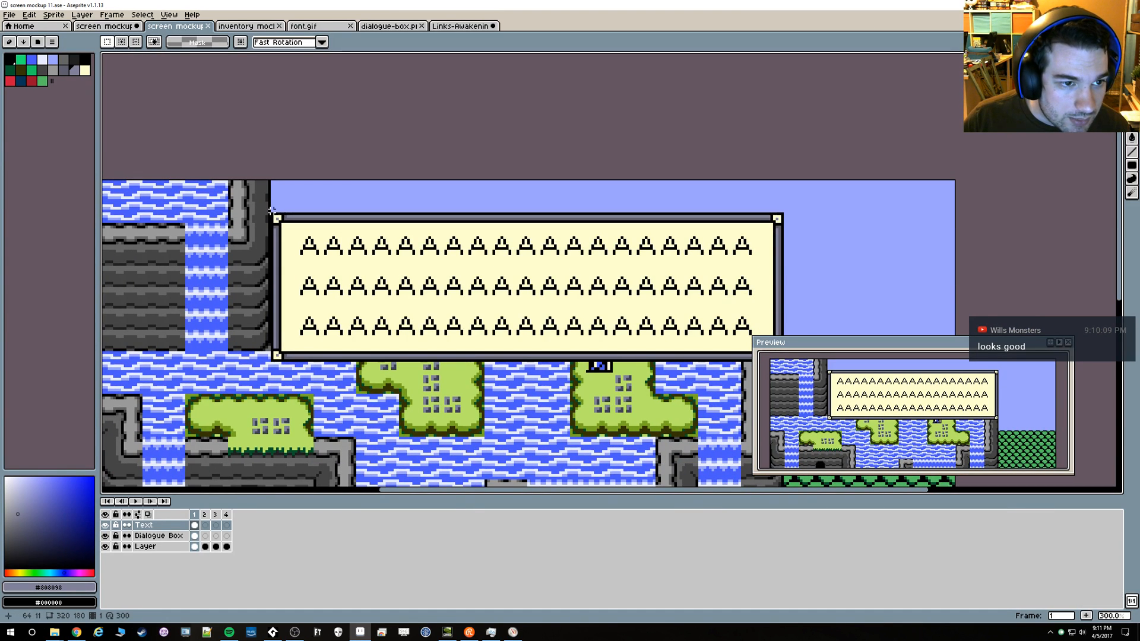
{"action": "left_click_drag", "start_coordinate": [271, 213], "coordinate": [777, 256]}
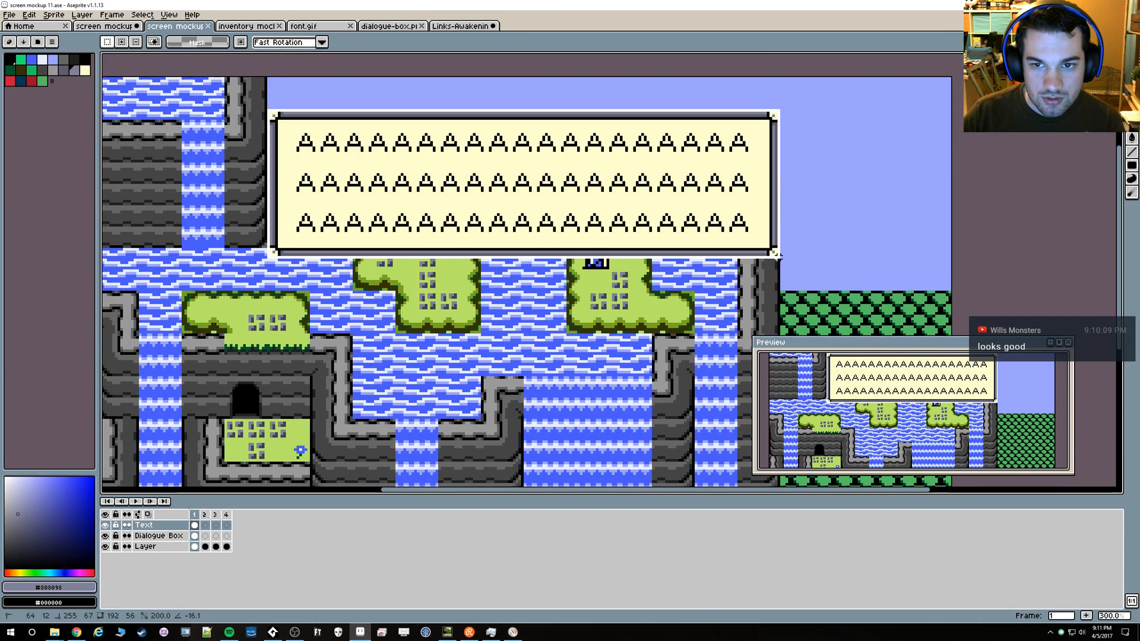
Try pasting the copied dialogue box with its text into dialogue-box.png, and undo it
{"action": "left_click", "coordinate": [463, 27]}
{"action": "left_click", "coordinate": [389, 30]}
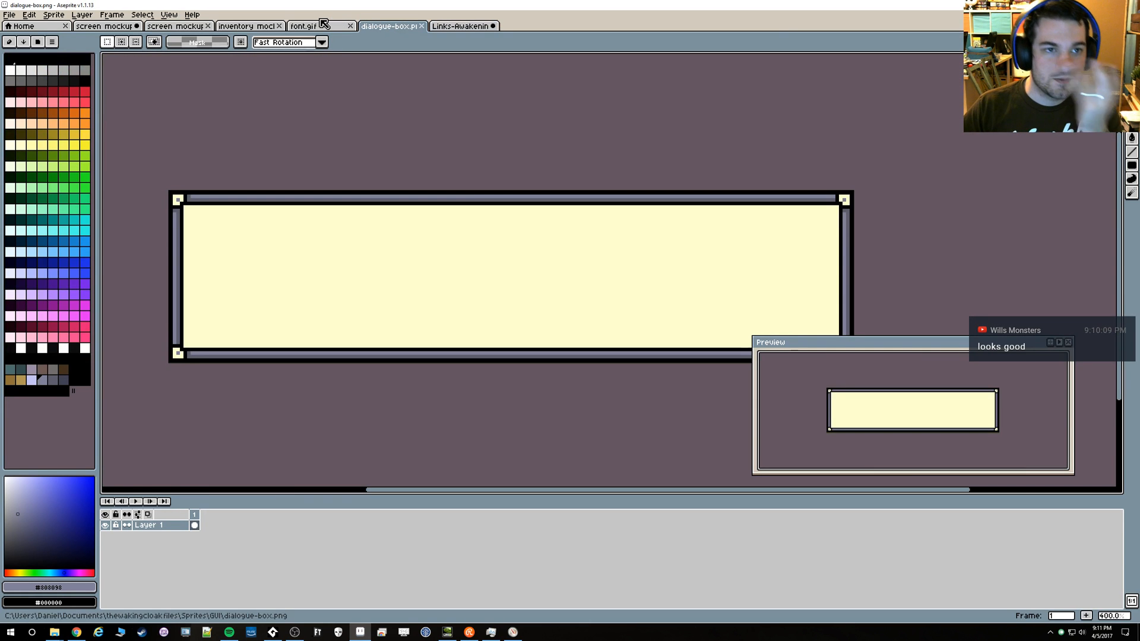
{"action": "key", "text": "ctrl+v"}
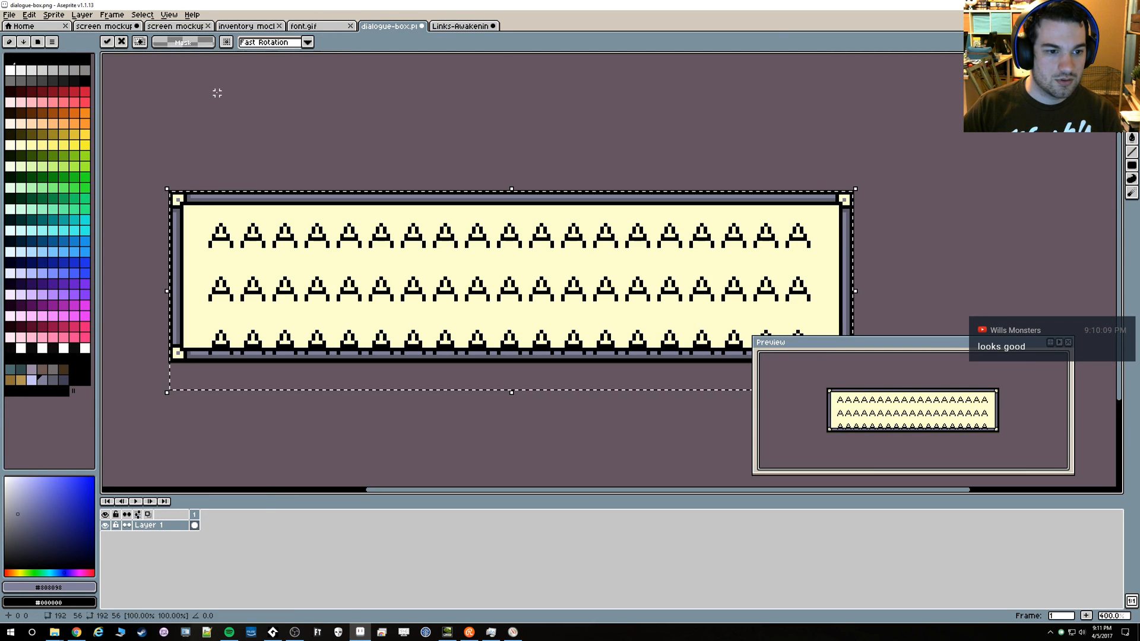
{"action": "key", "text": "ctrl+z"}
{"action": "left_click", "coordinate": [202, 31]}
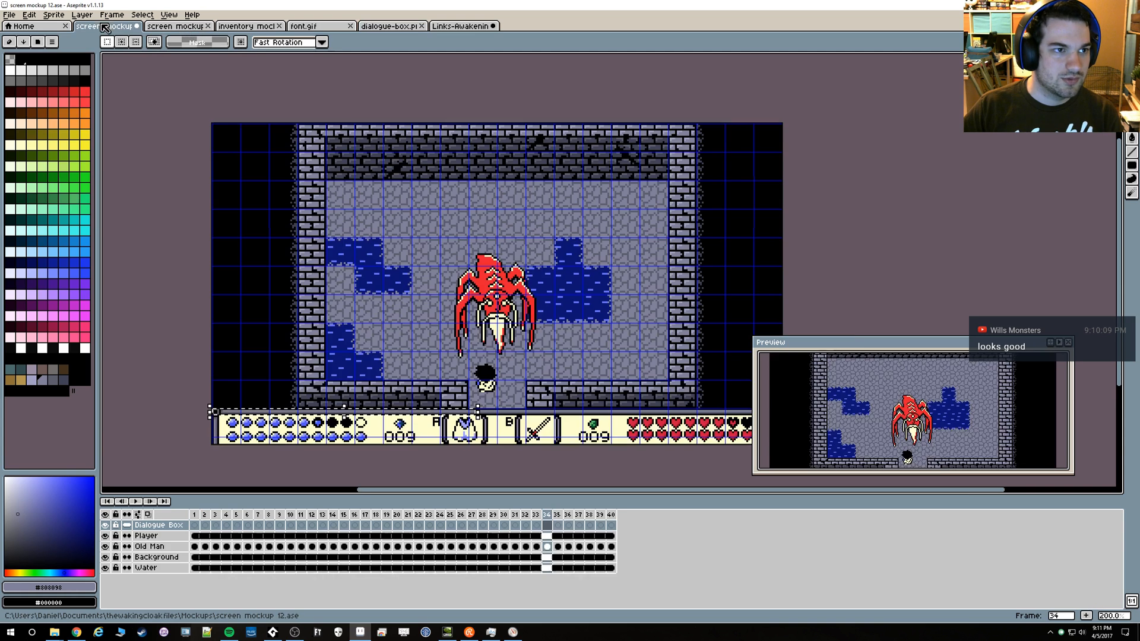
{"action": "key", "text": "ctrl+v"}
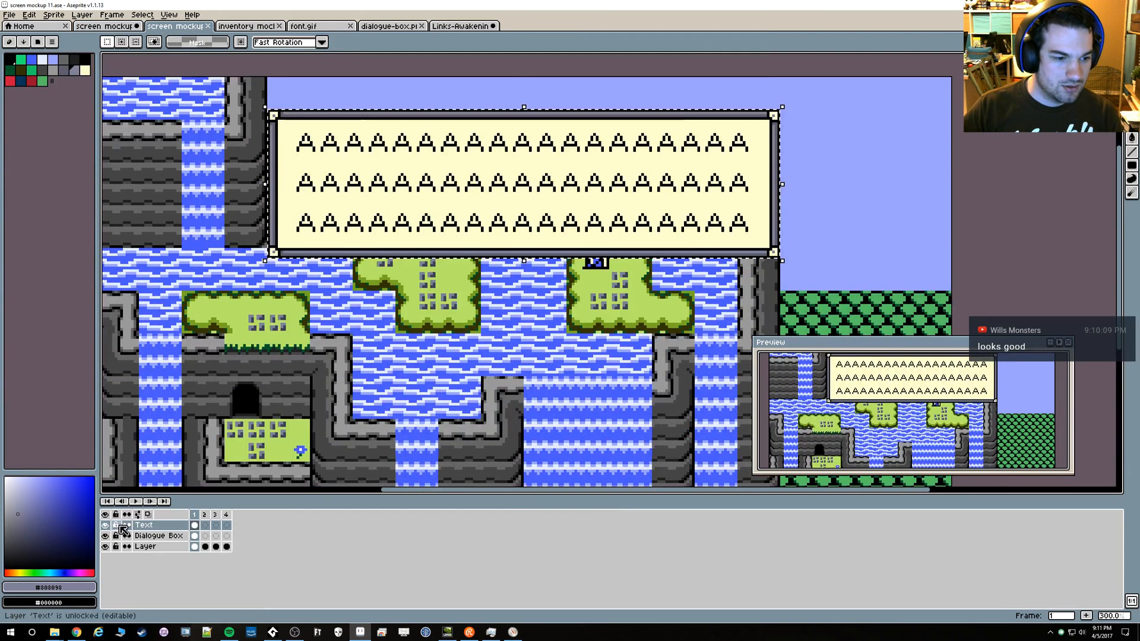
Make the mockup's Dialogue Box layer active and try pasting its content into a new 192 × 48 sprite, undoing the paste
{"action": "left_click", "coordinate": [143, 536]}
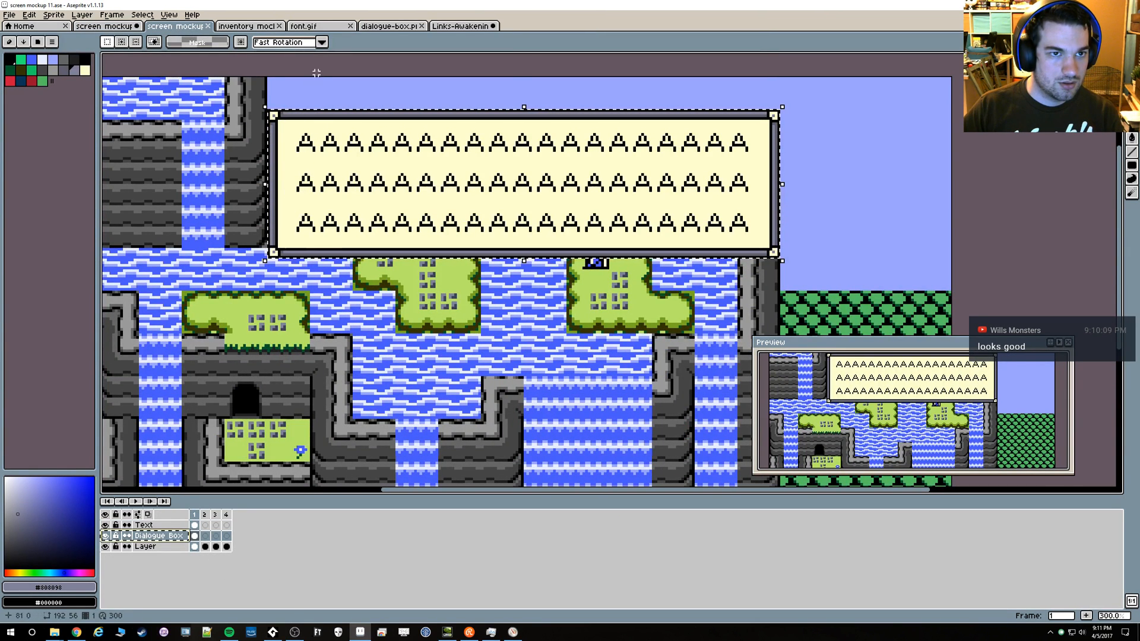
{"action": "left_click", "coordinate": [392, 26]}
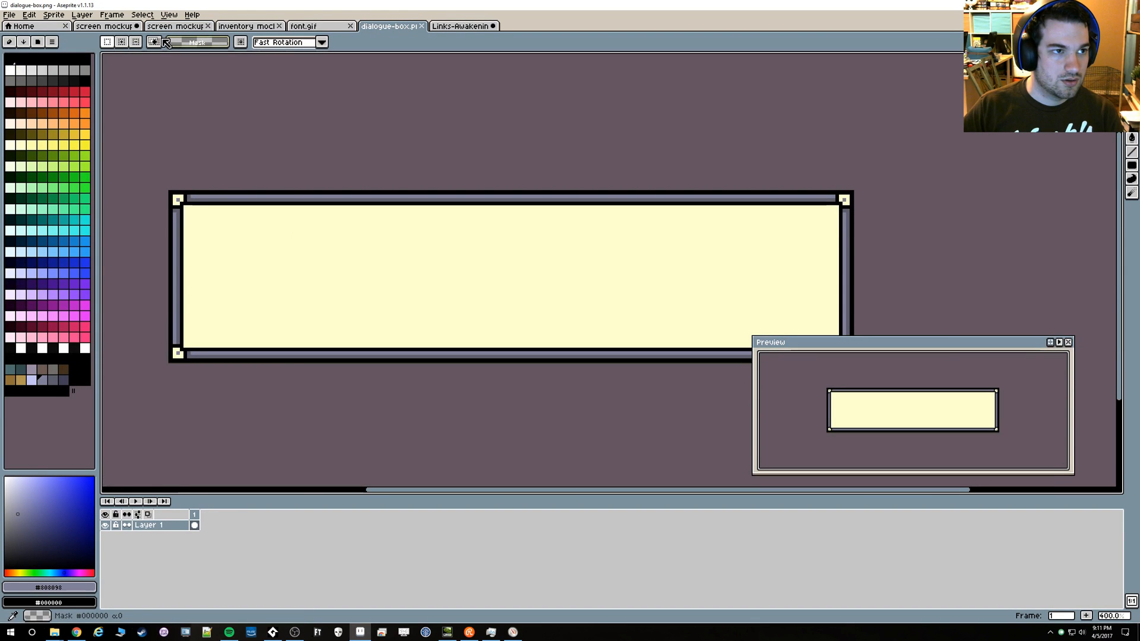
{"action": "left_click", "coordinate": [27, 16]}
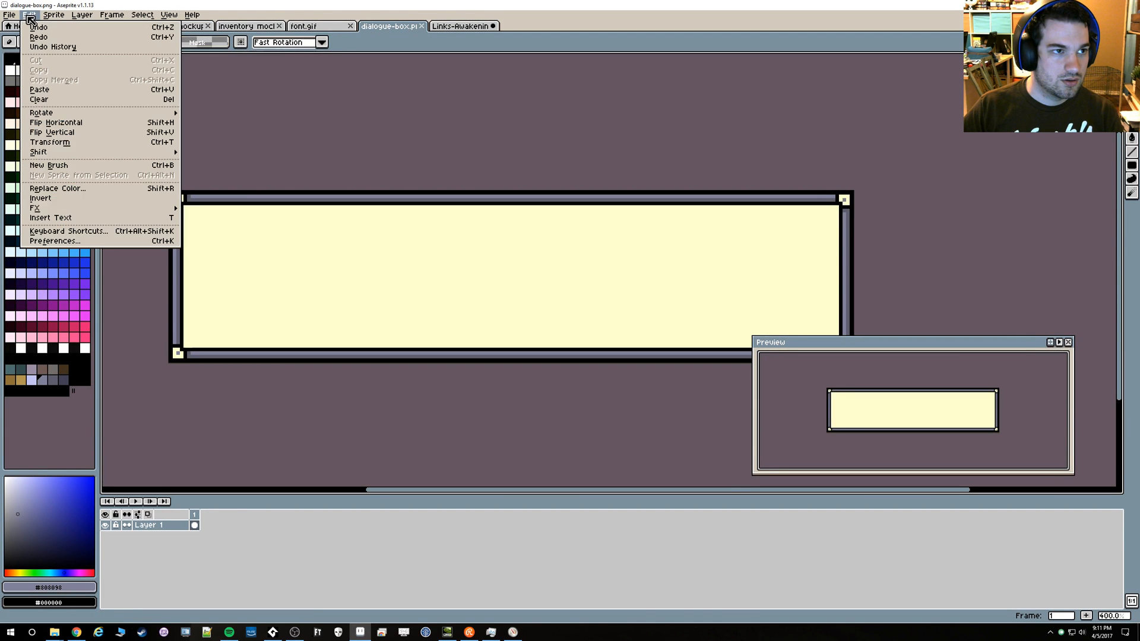
{"action": "left_click", "coordinate": [17, 26]}
{"action": "key", "text": "Return"}
{"action": "key", "text": "ctrl+v"}
{"action": "scroll", "coordinate": [615, 278], "scroll_direction": "up", "scroll_amount": 3}
{"action": "key", "text": "ctrl+z"}
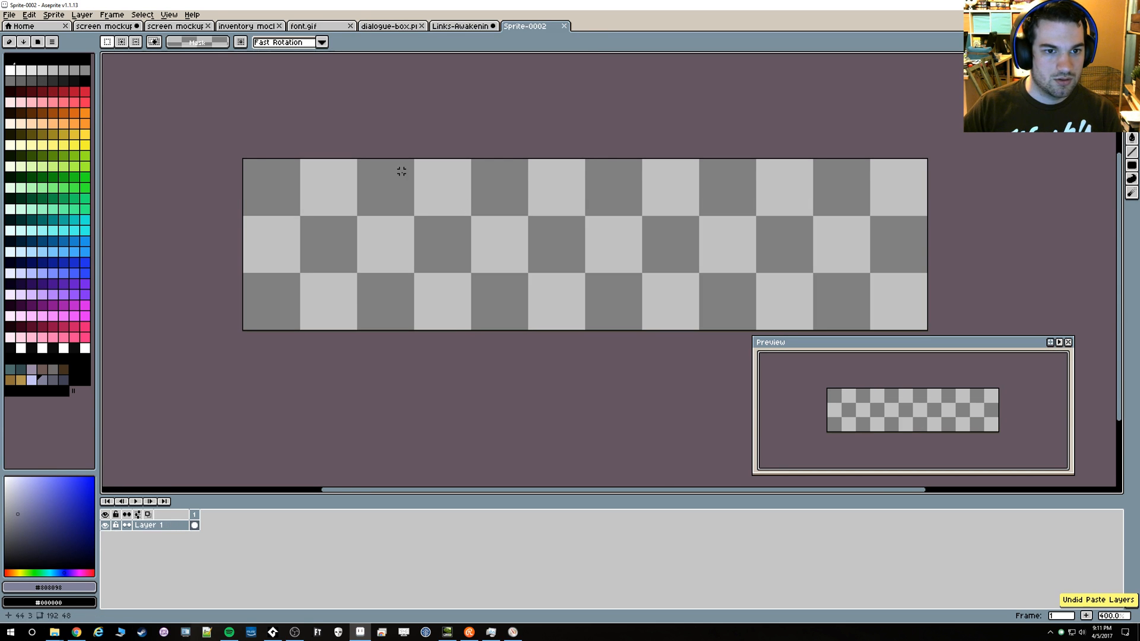
Copy the textless dialogue box from the mockup's Dialogue Box layer and paste it into a new 192 × 56 sprite
{"action": "left_click", "coordinate": [196, 27]}
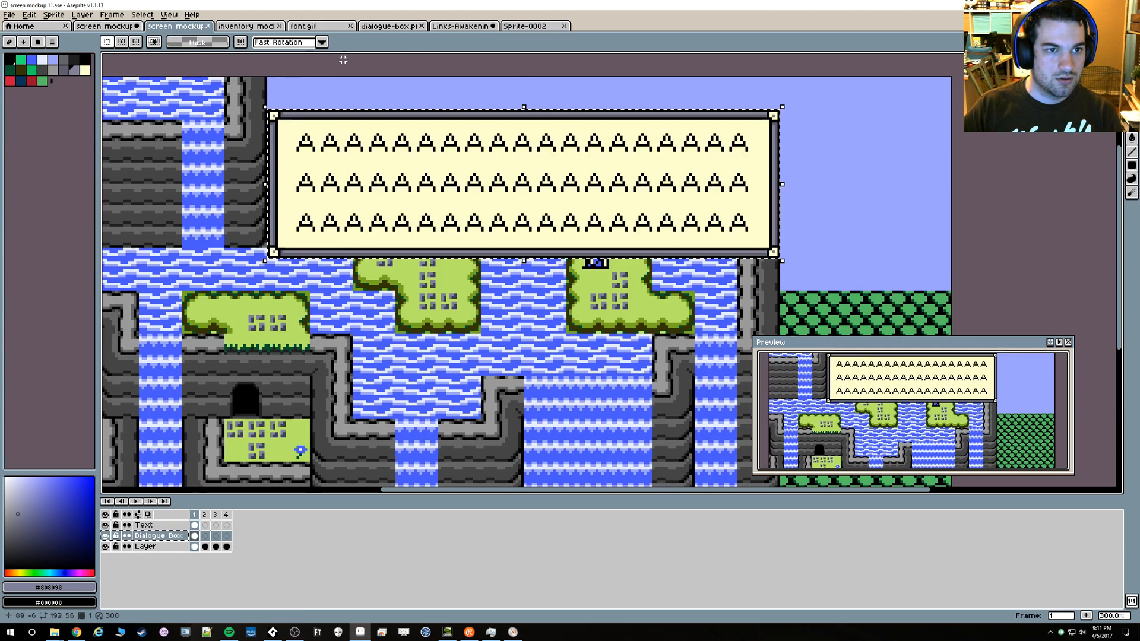
{"action": "left_click", "coordinate": [524, 26]}
{"action": "key", "text": "ctrl+v"}
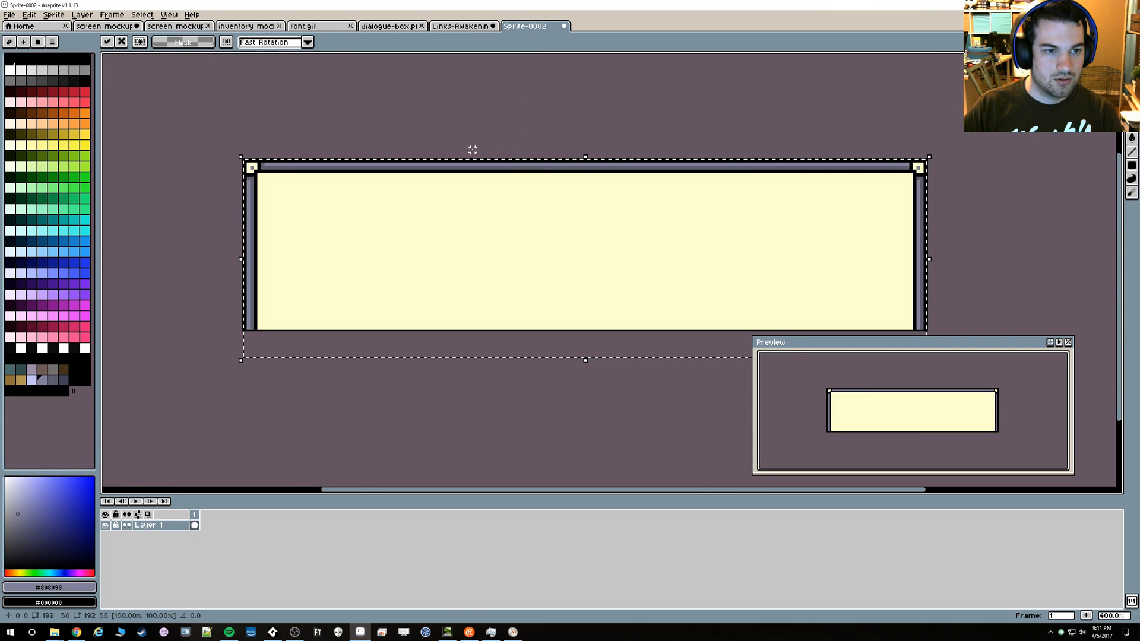
{"action": "key", "text": "Escape"}
{"action": "left_click", "coordinate": [9, 15]}
{"action": "left_click", "coordinate": [19, 26]}
{"action": "key", "text": "Escape"}
{"action": "scroll", "coordinate": [514, 312], "scroll_direction": "up", "scroll_amount": 3}
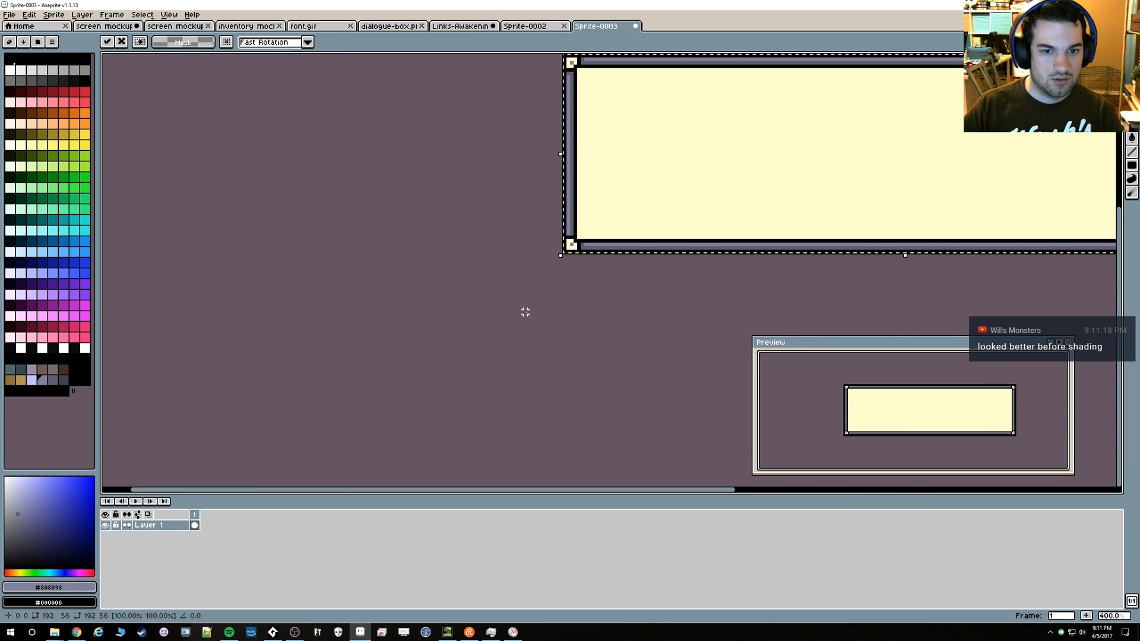
{"action": "left_click_drag", "start_coordinate": [613, 290], "coordinate": [549, 330]}
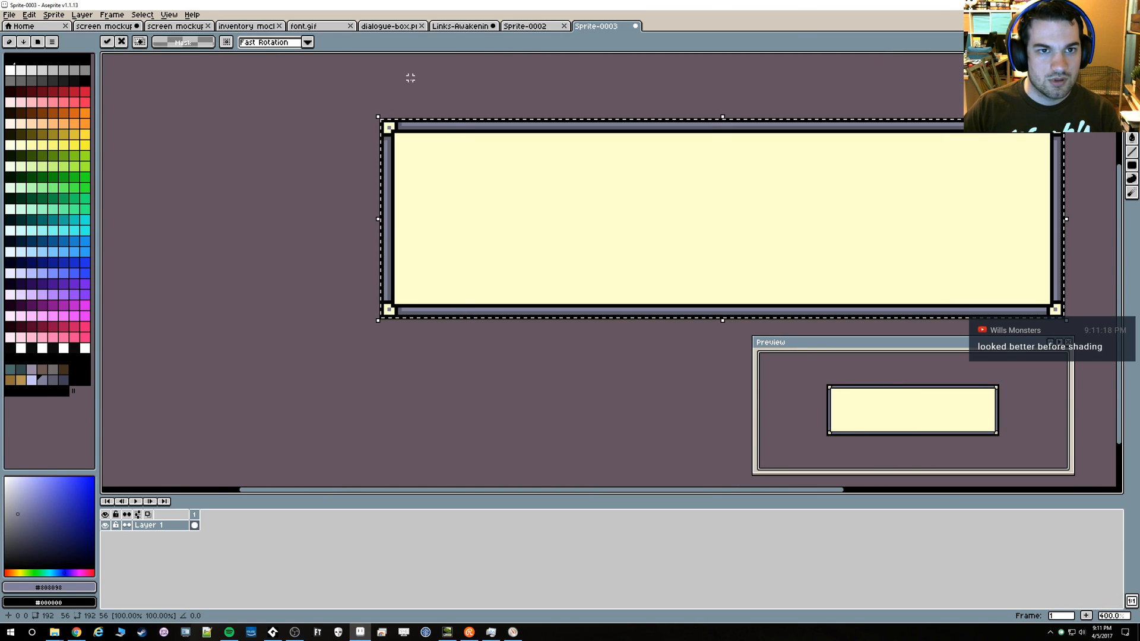
Close the old dialogue-box.png and the unused 192 × 48 sprite
{"action": "left_click", "coordinate": [422, 27]}
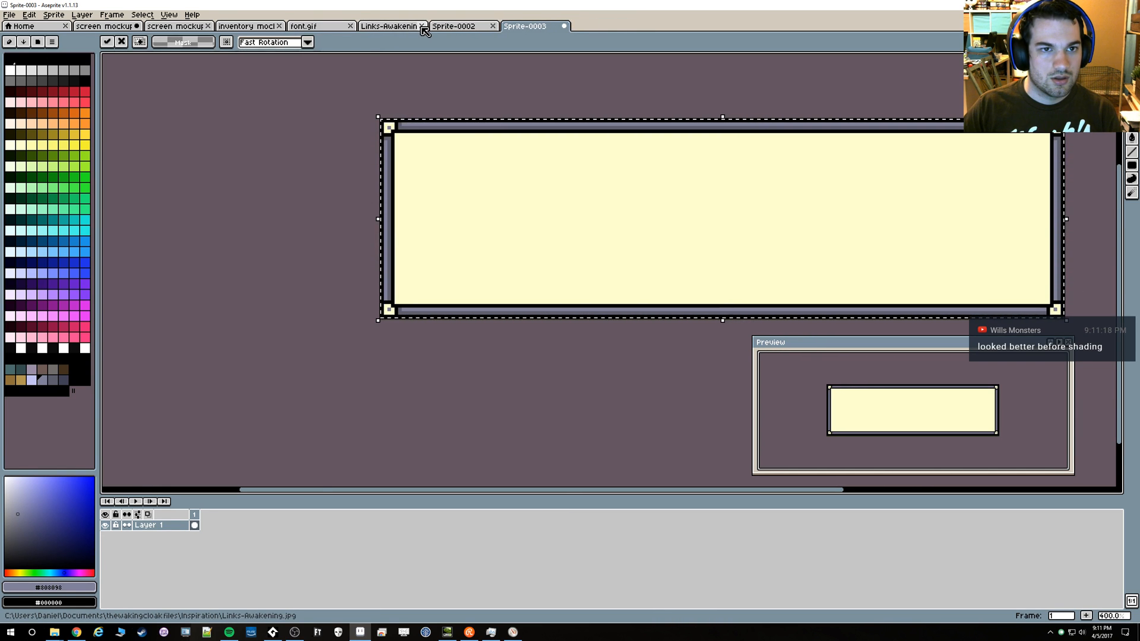
{"action": "left_click", "coordinate": [454, 26]}
{"action": "left_click", "coordinate": [492, 26]}
Save the new 192 × 56 sprite in the GUI folder over the existing dialogue-box.png
{"action": "key", "text": "ctrl+s"}
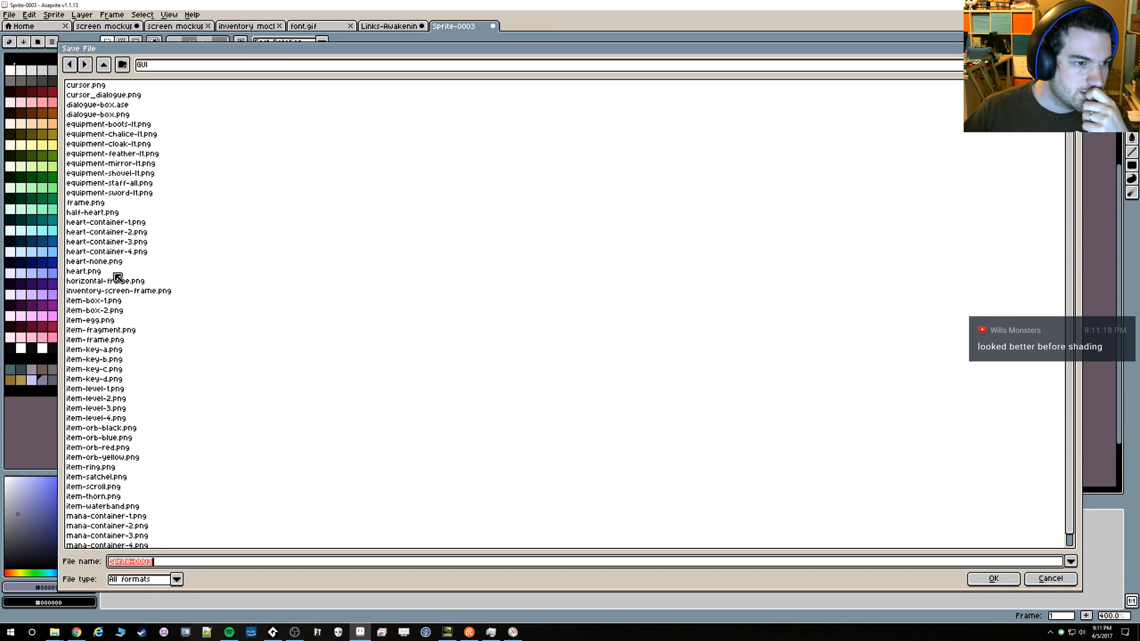
{"action": "scroll", "coordinate": [112, 259], "scroll_direction": "down", "scroll_amount": 1}
{"action": "scroll", "coordinate": [116, 280], "scroll_direction": "up", "scroll_amount": 1}
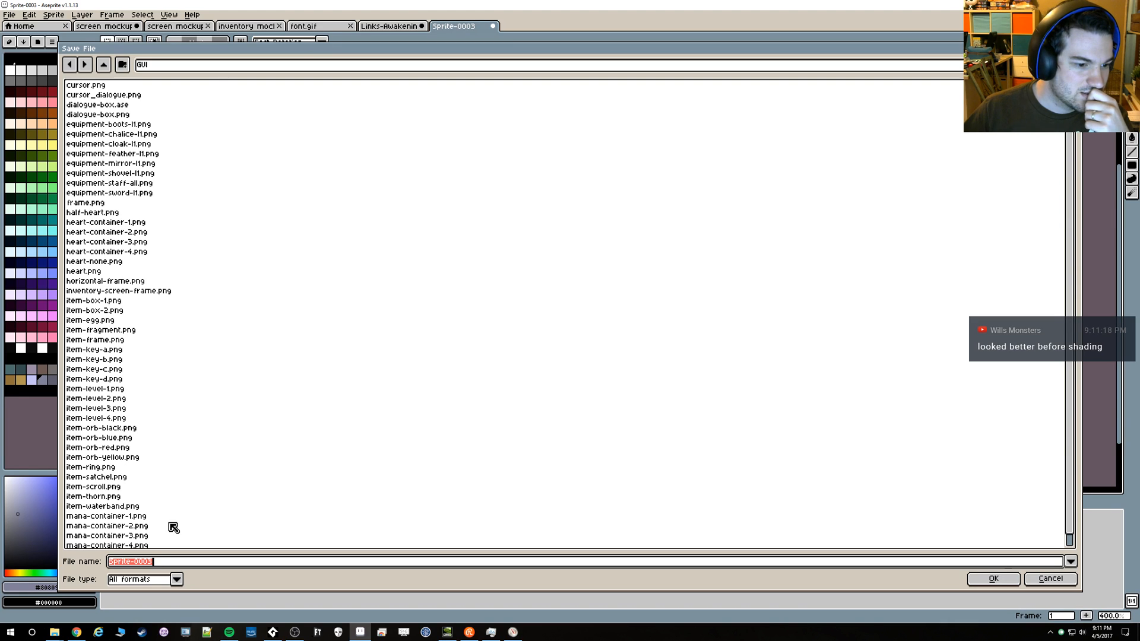
{"action": "type", "text": "dial"}
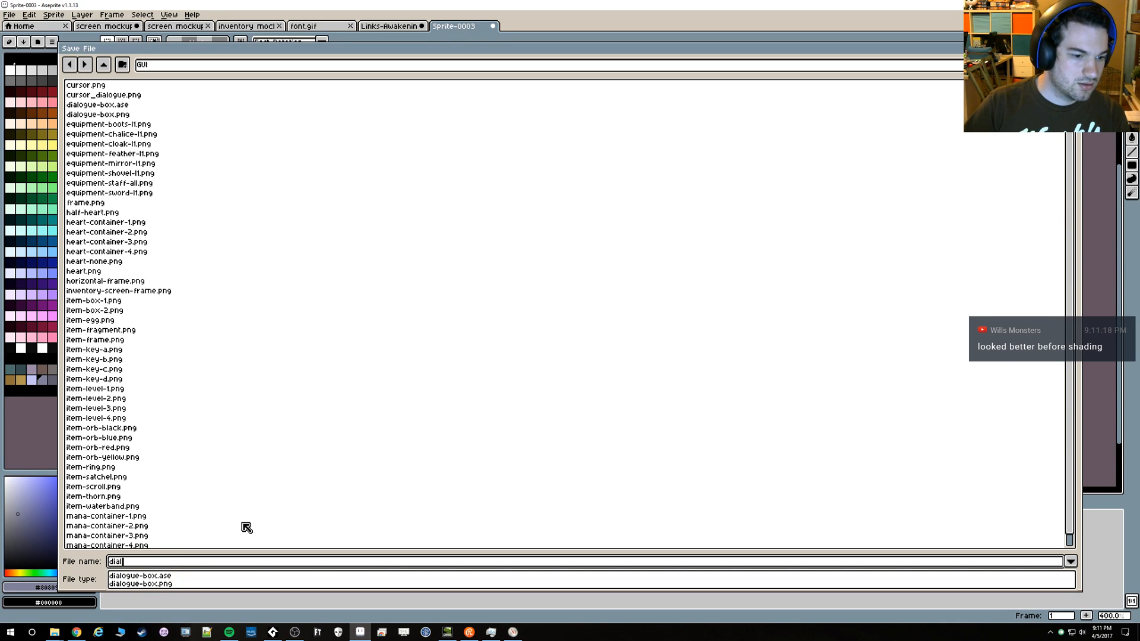
{"action": "key", "text": "Down"}
{"action": "key", "text": "Down"}
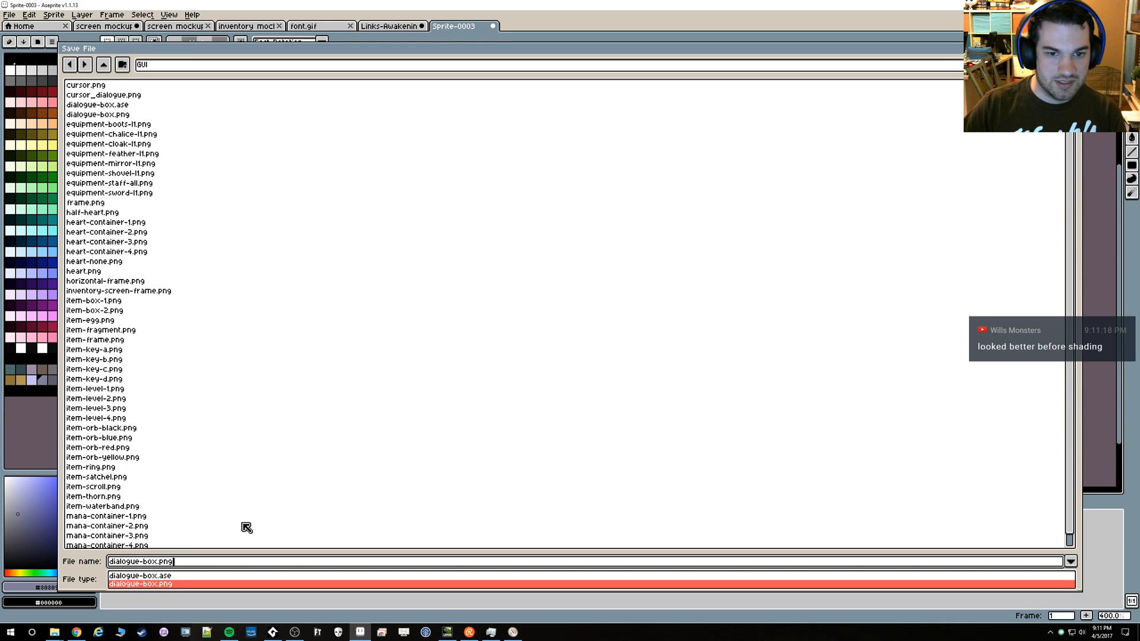
{"action": "key", "text": "Return"}
Switch to GameMaker Studio 2, open the dialogueBox_sp sprite and import the updated dialogue box image into it
{"action": "key", "text": "alt+Tab"}
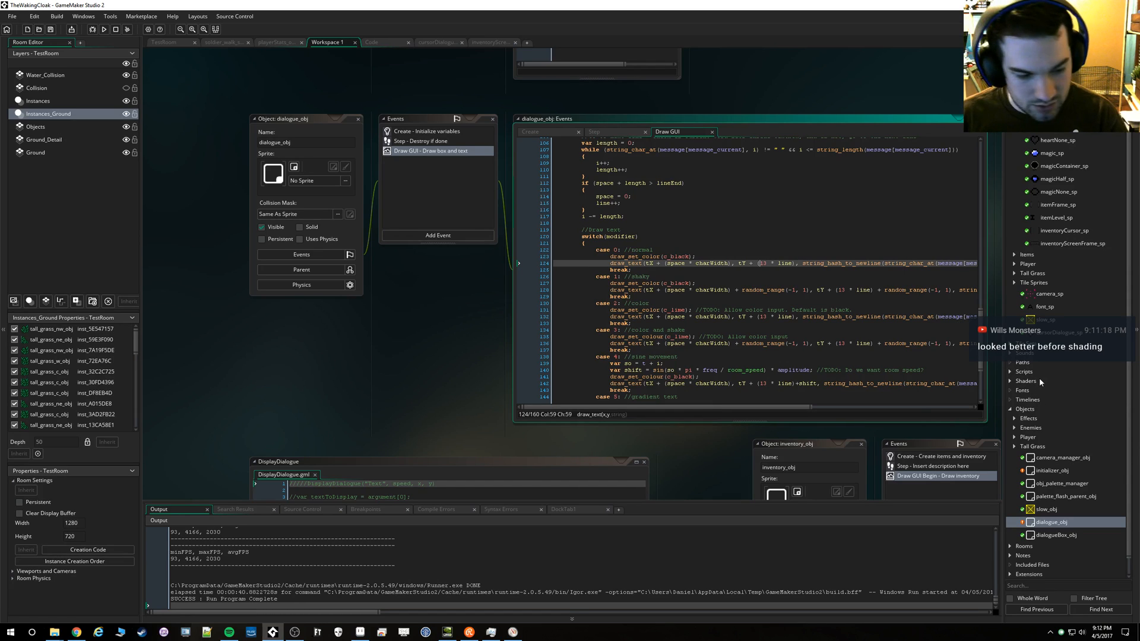
{"action": "scroll", "coordinate": [1043, 290], "scroll_direction": "up", "scroll_amount": 1}
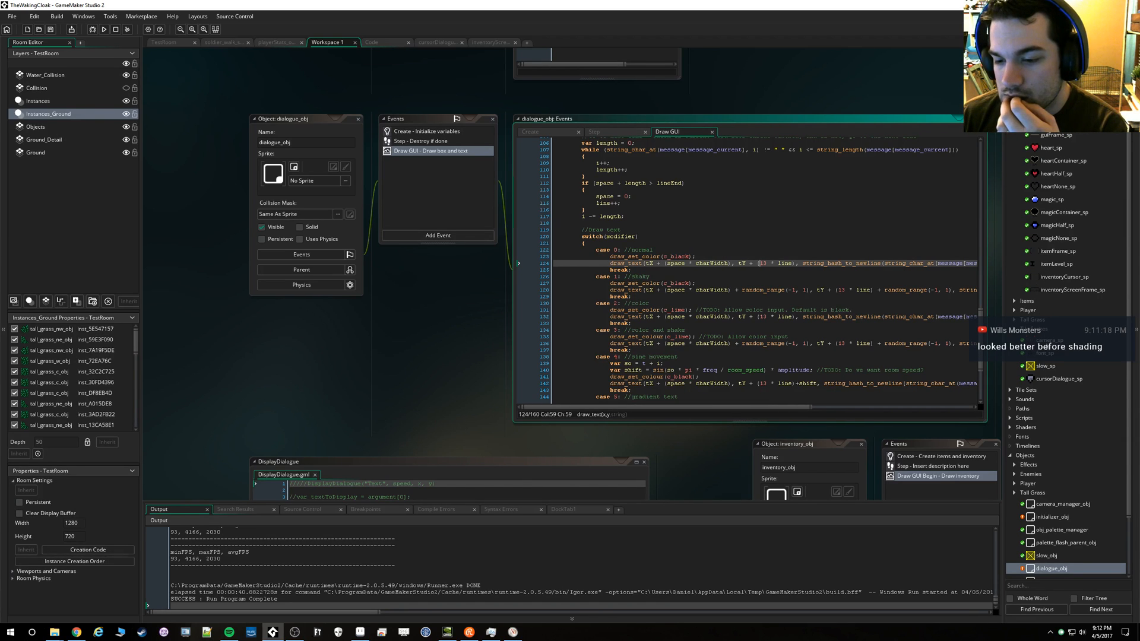
{"action": "scroll", "coordinate": [1003, 515], "scroll_direction": "down", "scroll_amount": 1}
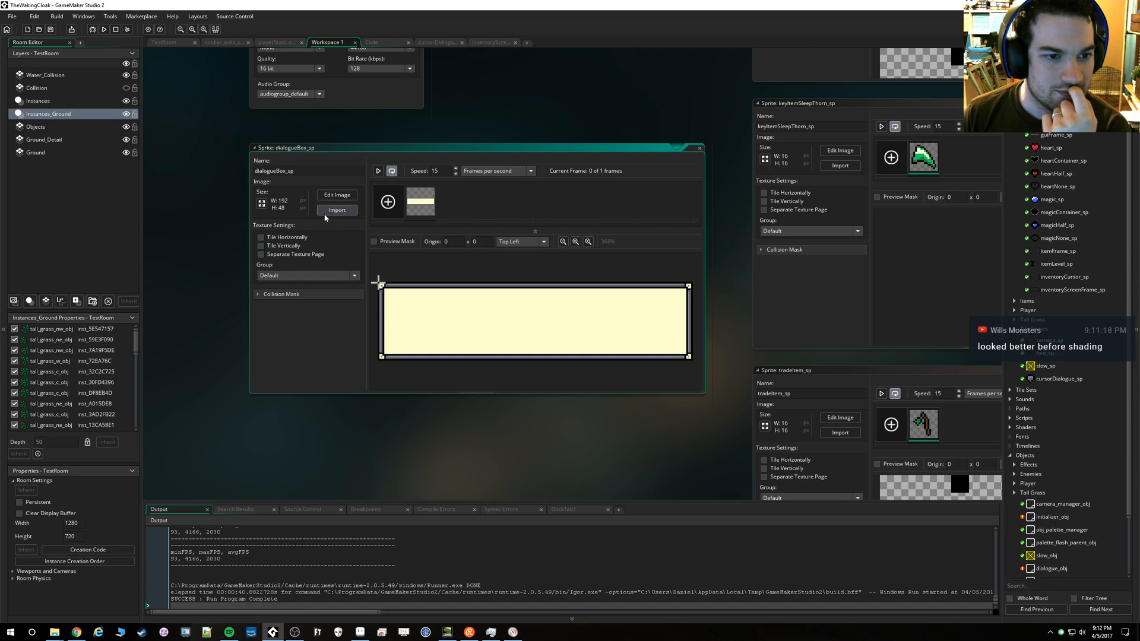
{"action": "left_click", "coordinate": [337, 210]}
{"action": "double_click", "coordinate": [767, 149]}
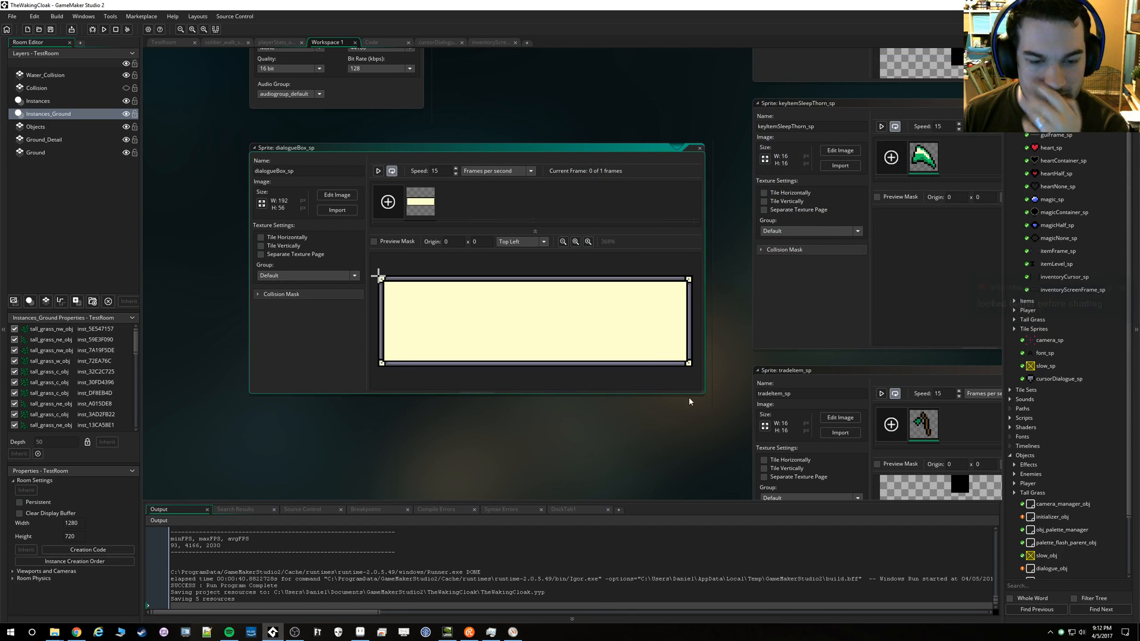
Switch to Aseprite, clear the selection in dialogue-box.png, and check the pixel position of the box's upper-left corner in the mockup
{"action": "key", "text": "alt+Tab"}
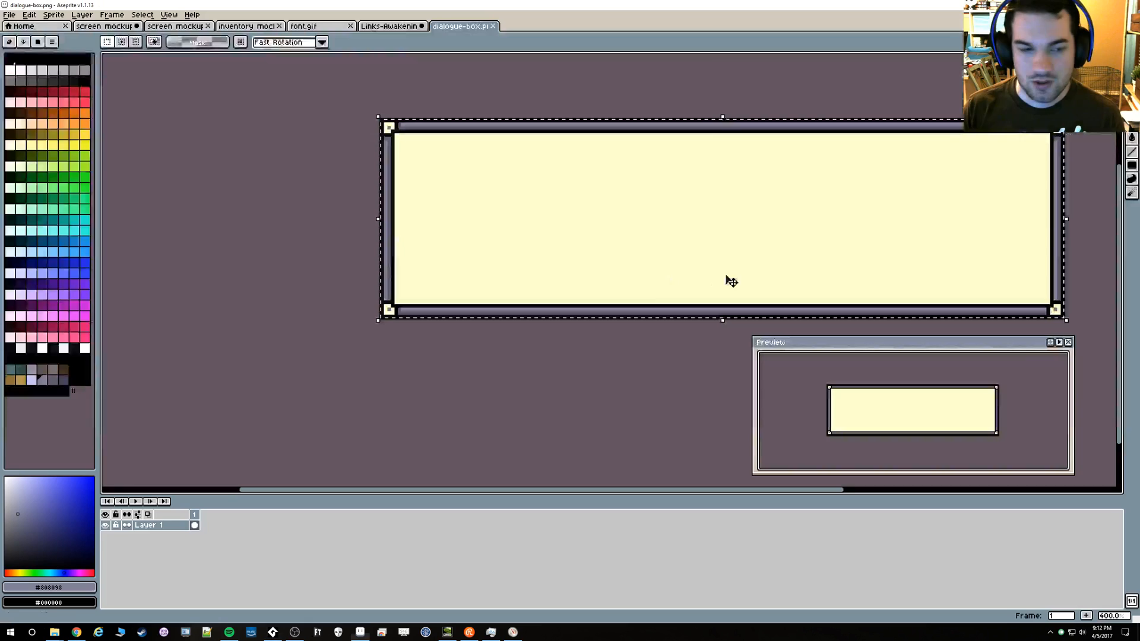
{"action": "scroll", "coordinate": [378, 131], "scroll_direction": "up", "scroll_amount": 1}
{"action": "scroll", "coordinate": [377, 131], "scroll_direction": "up", "scroll_amount": 2}
{"action": "key", "text": "ctrl+d"}
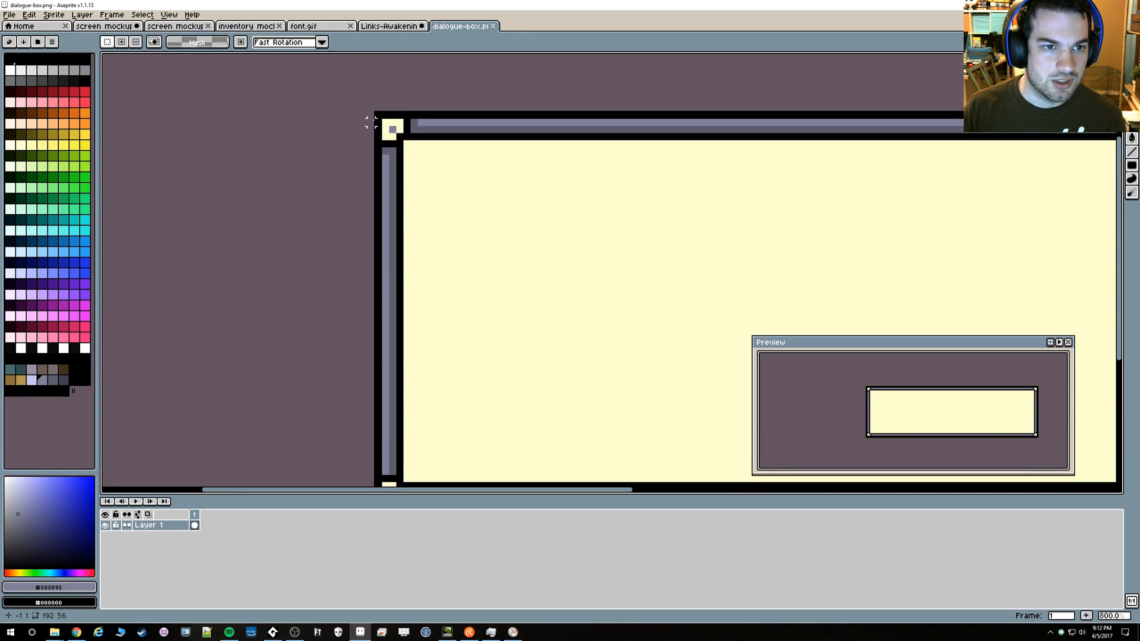
{"action": "scroll", "coordinate": [347, 114], "scroll_direction": "down", "scroll_amount": 2}
{"action": "left_click", "coordinate": [159, 27]}
{"action": "scroll", "coordinate": [278, 127], "scroll_direction": "up", "scroll_amount": 5}
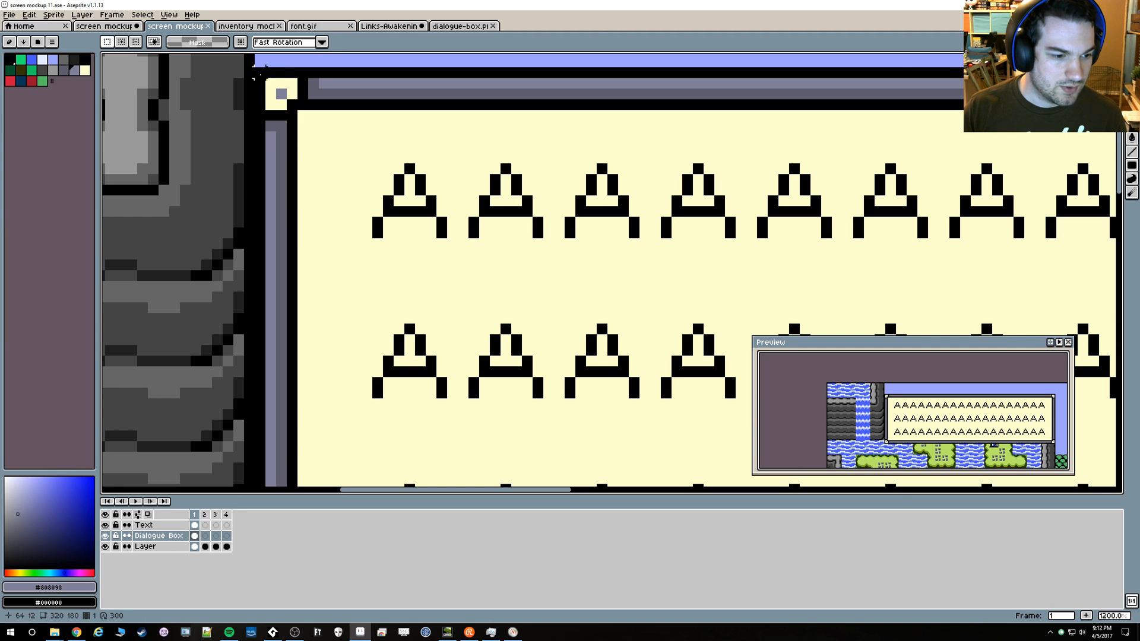
In GameMaker Studio 2, open dialogue_obj's Draw GUI code and set the dialogueBox_sp draw position to 64, 12
{"action": "key", "text": "alt+Tab"}
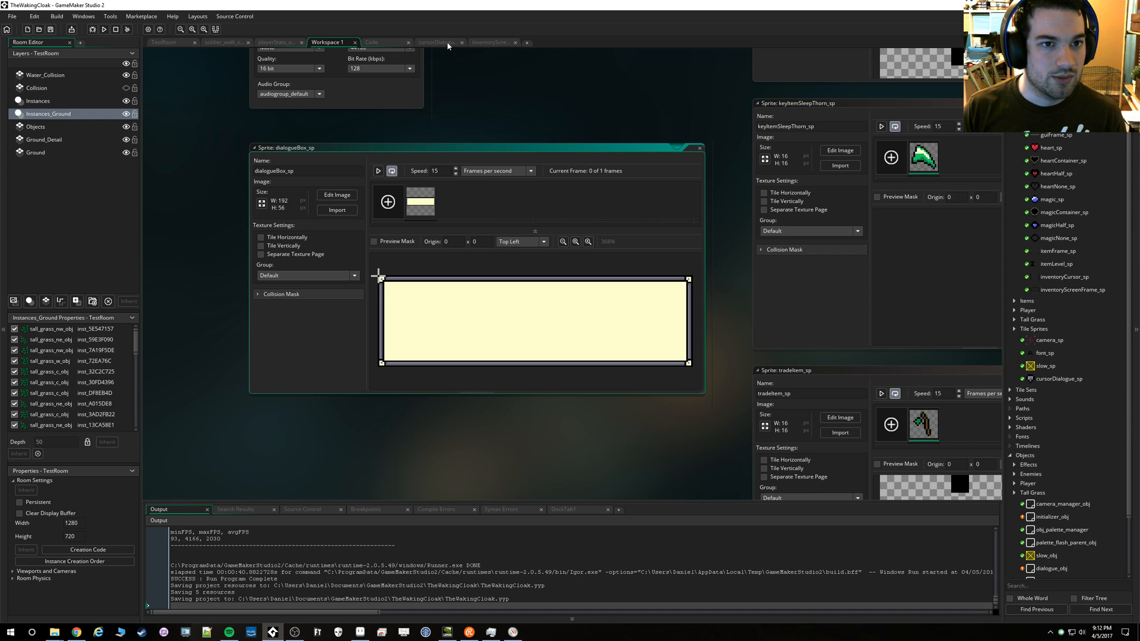
{"action": "key", "text": "ctrl+t"}
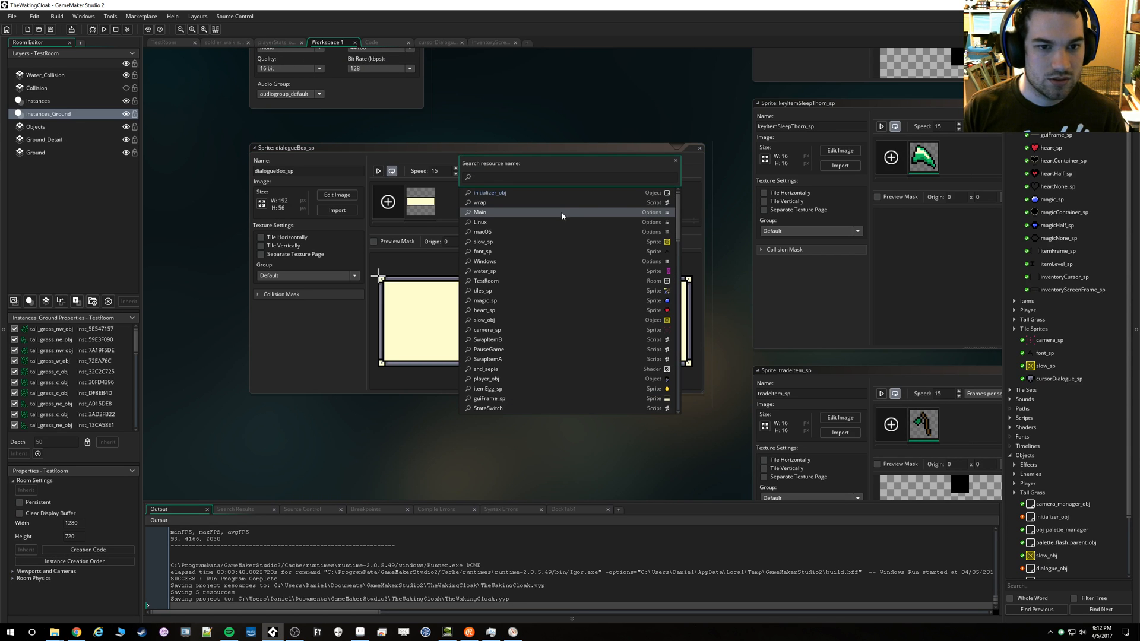
{"action": "type", "text": "dial"}
{"action": "key", "text": "Down"}
{"action": "key", "text": "Return"}
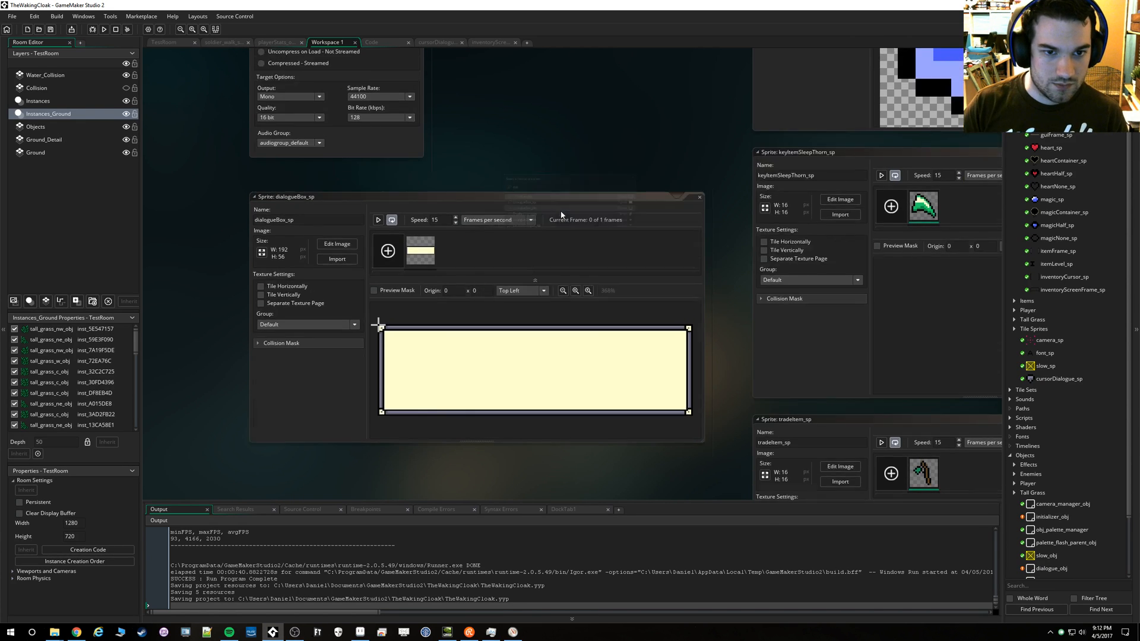
{"action": "scroll", "coordinate": [630, 299], "scroll_direction": "up", "scroll_amount": 10}
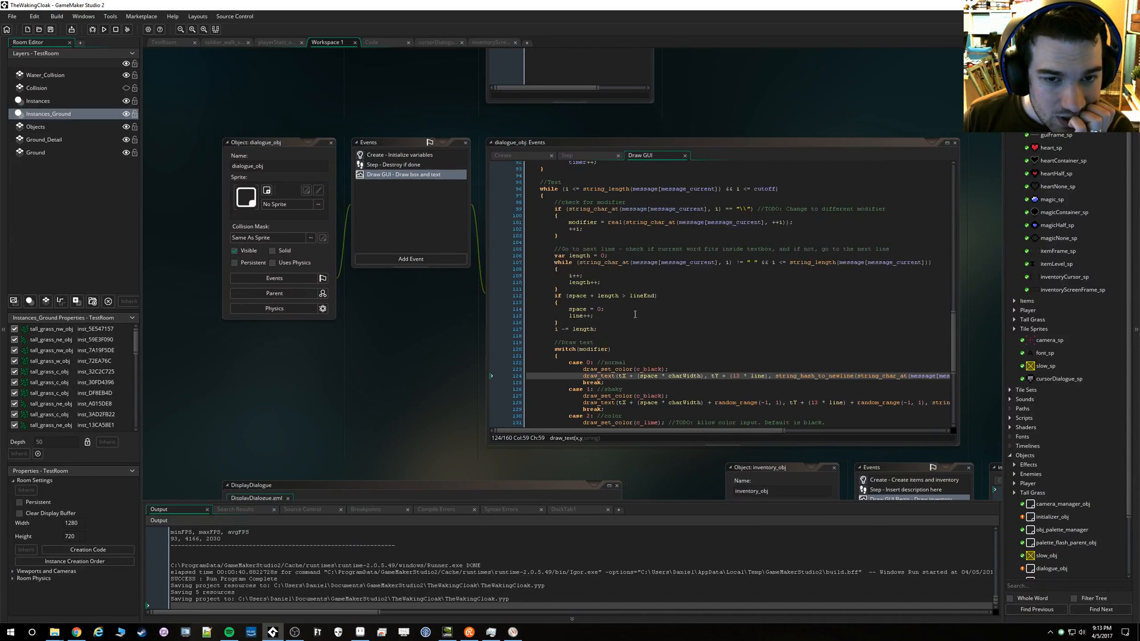
{"action": "scroll", "coordinate": [630, 299], "scroll_direction": "up", "scroll_amount": 13}
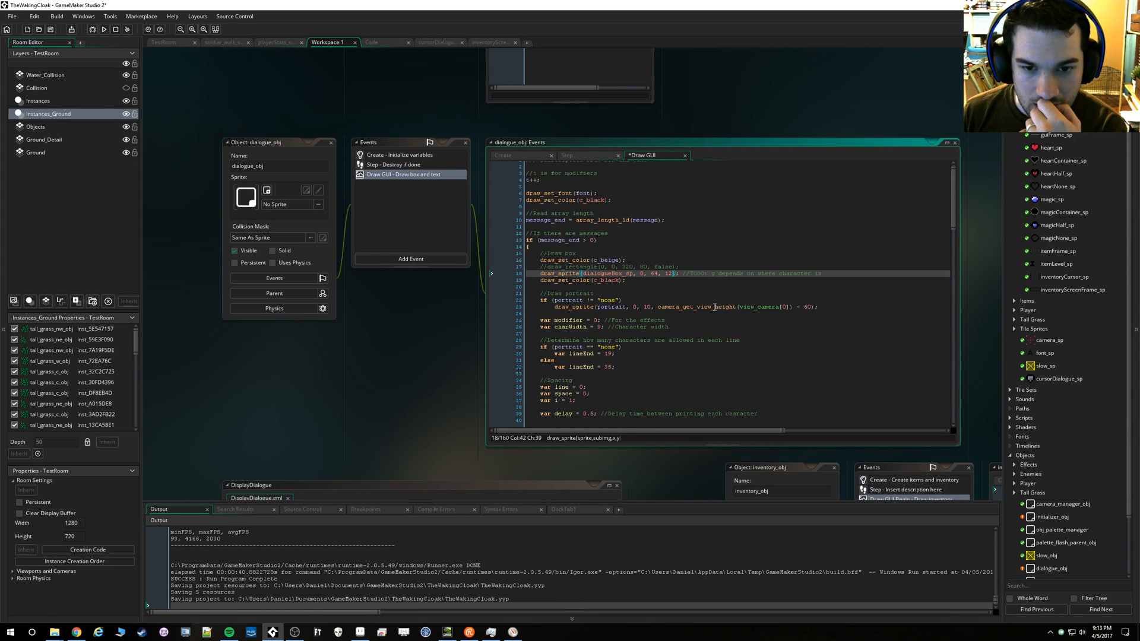
Find the line spacing in the text-drawing code and check it against the spacing between text rows in the Aseprite mockup
{"action": "scroll", "coordinate": [715, 307], "scroll_direction": "down", "scroll_amount": 20}
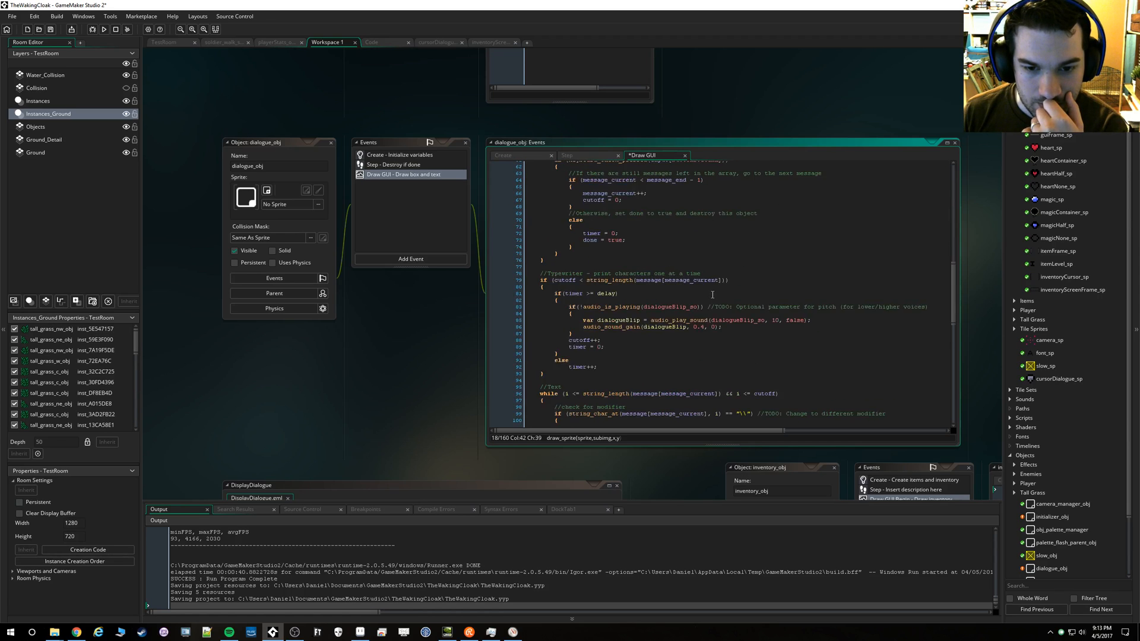
{"action": "scroll", "coordinate": [717, 302], "scroll_direction": "down", "scroll_amount": 10}
{"action": "scroll", "coordinate": [753, 241], "scroll_direction": "up", "scroll_amount": 1}
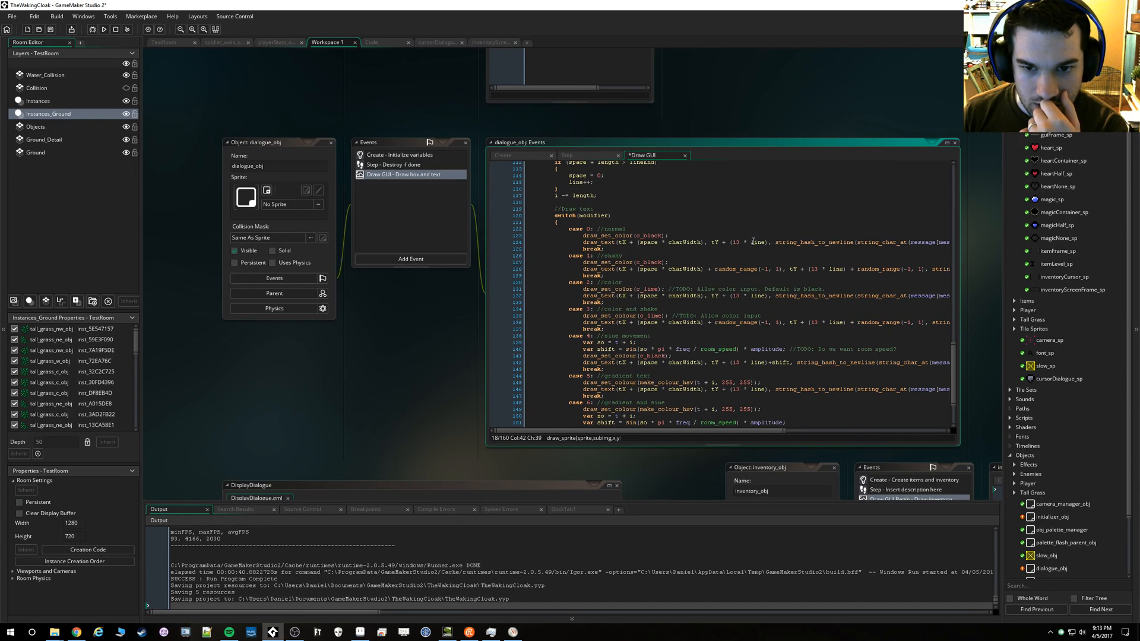
{"action": "left_click", "coordinate": [360, 632]}
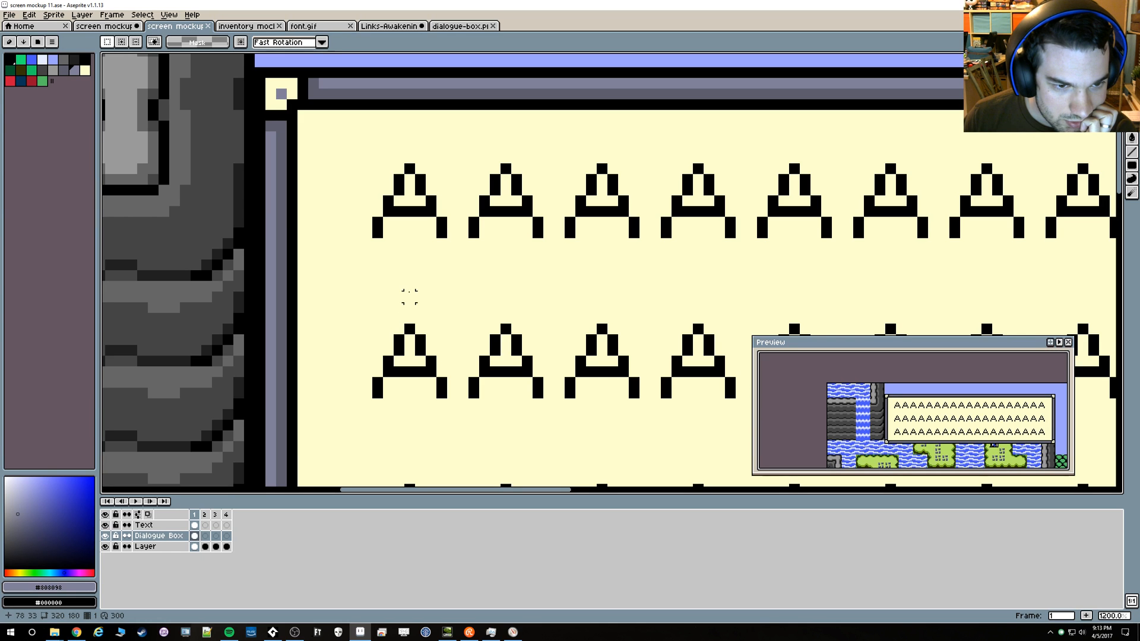
{"action": "scroll", "coordinate": [422, 294], "scroll_direction": "down", "scroll_amount": 3}
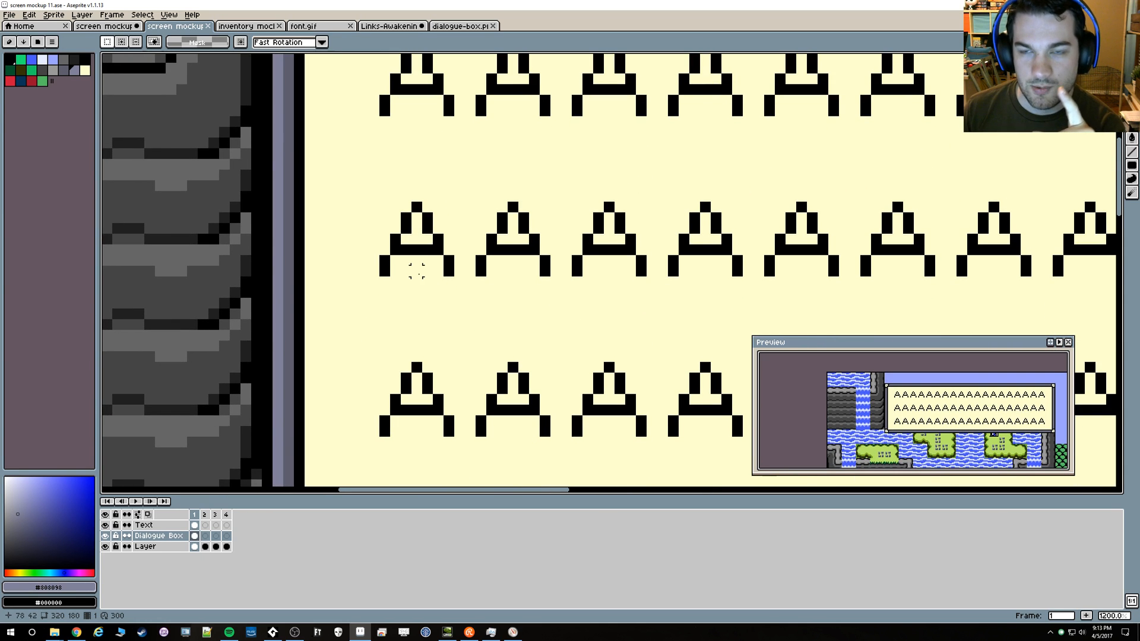
Switch to GameMaker Studio 2 and set the line spacing in the normal text case's draw_text call to 15
{"action": "key", "text": "alt+Tab"}
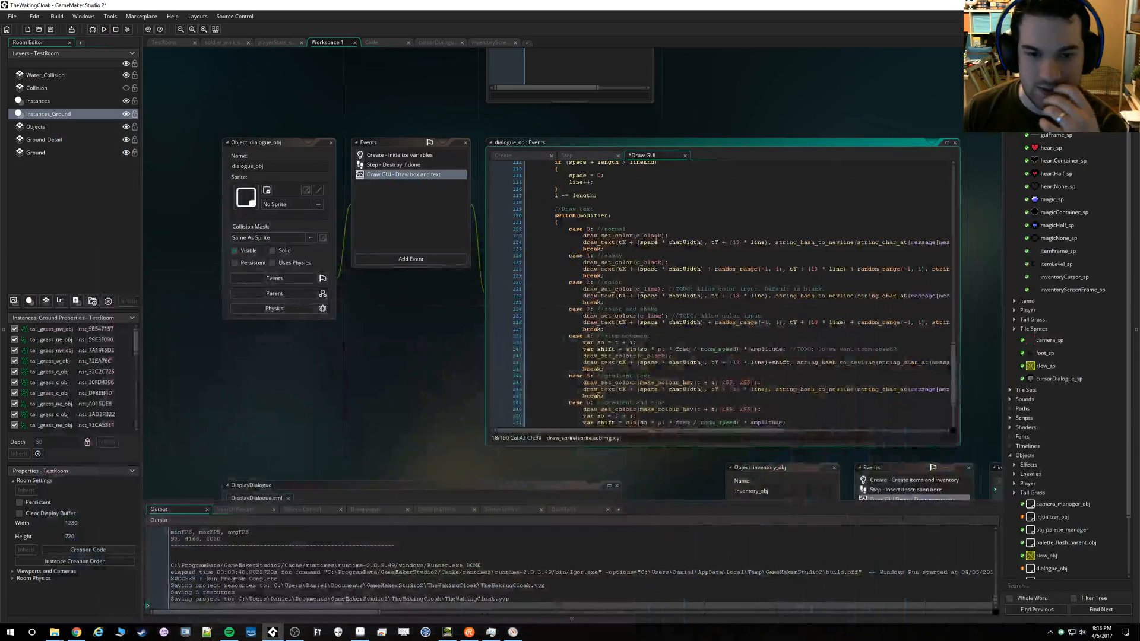
{"action": "left_click", "coordinate": [742, 243]}
{"action": "key", "text": "BackSpace"}
{"action": "type", "text": "5"}
{"action": "left_click", "coordinate": [705, 267]}
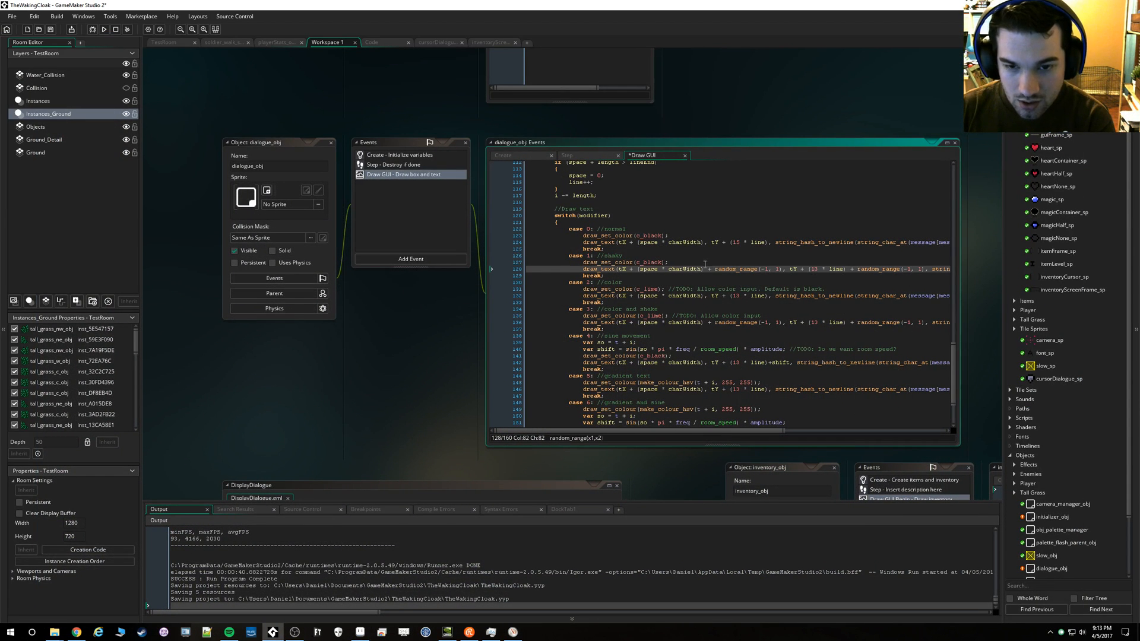
{"action": "left_click", "coordinate": [737, 241]}
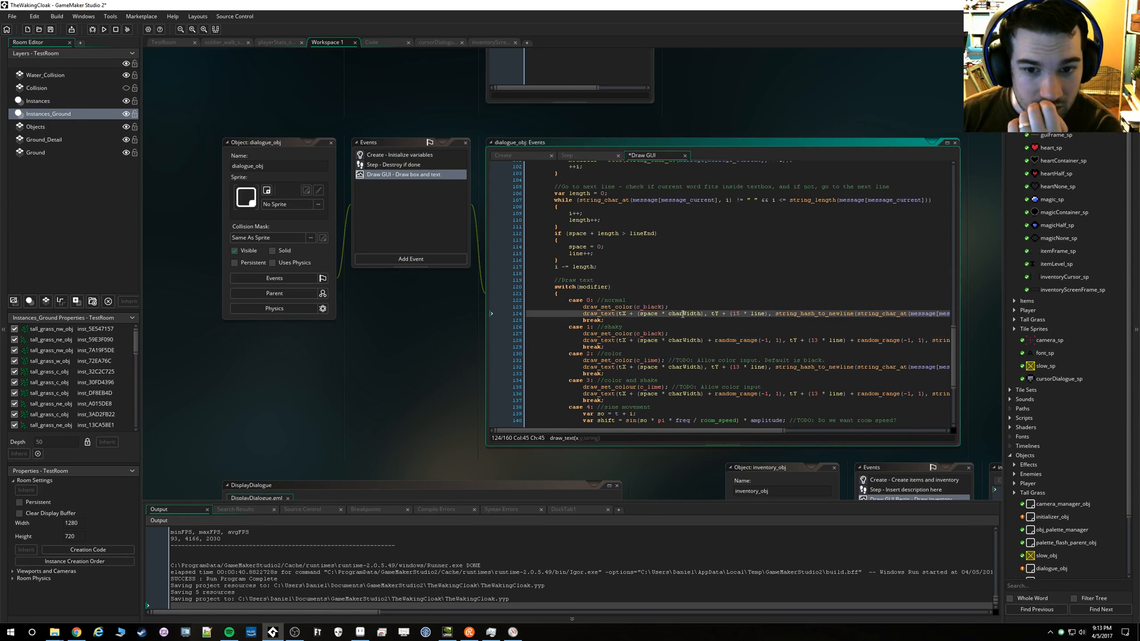
Declare a charHeight variable of 15 below charWidth in the Draw GUI code, with the comment "Character height"
{"action": "scroll", "coordinate": [675, 289], "scroll_direction": "up", "scroll_amount": 12}
{"action": "scroll", "coordinate": [676, 289], "scroll_direction": "down", "scroll_amount": 5}
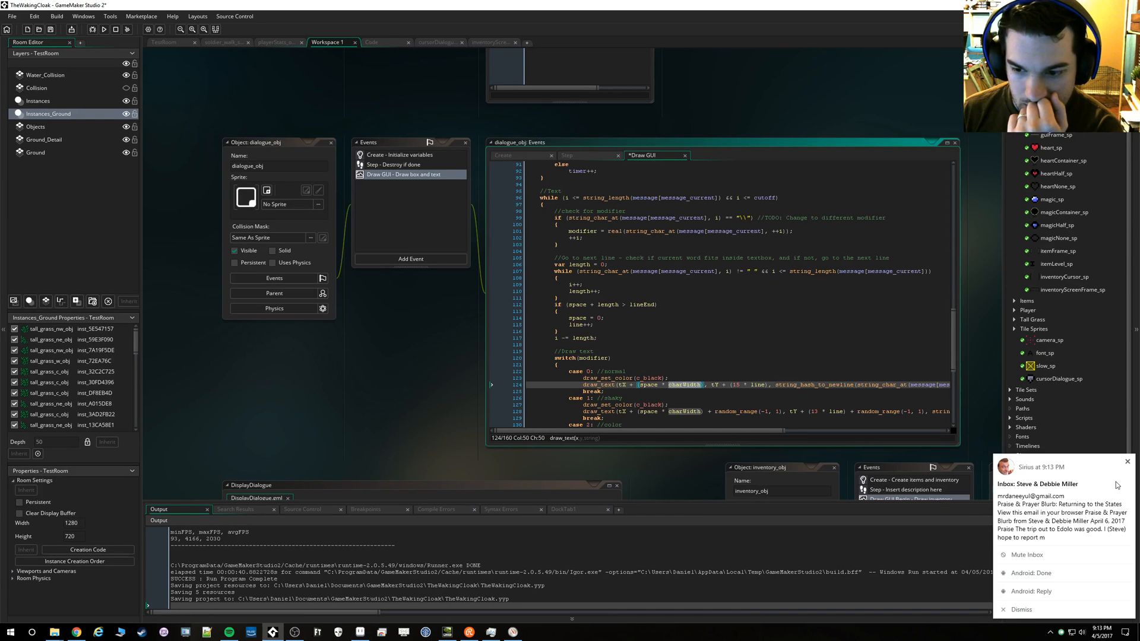
{"action": "left_click", "coordinate": [617, 338]}
{"action": "scroll", "coordinate": [618, 321], "scroll_direction": "up", "scroll_amount": 18}
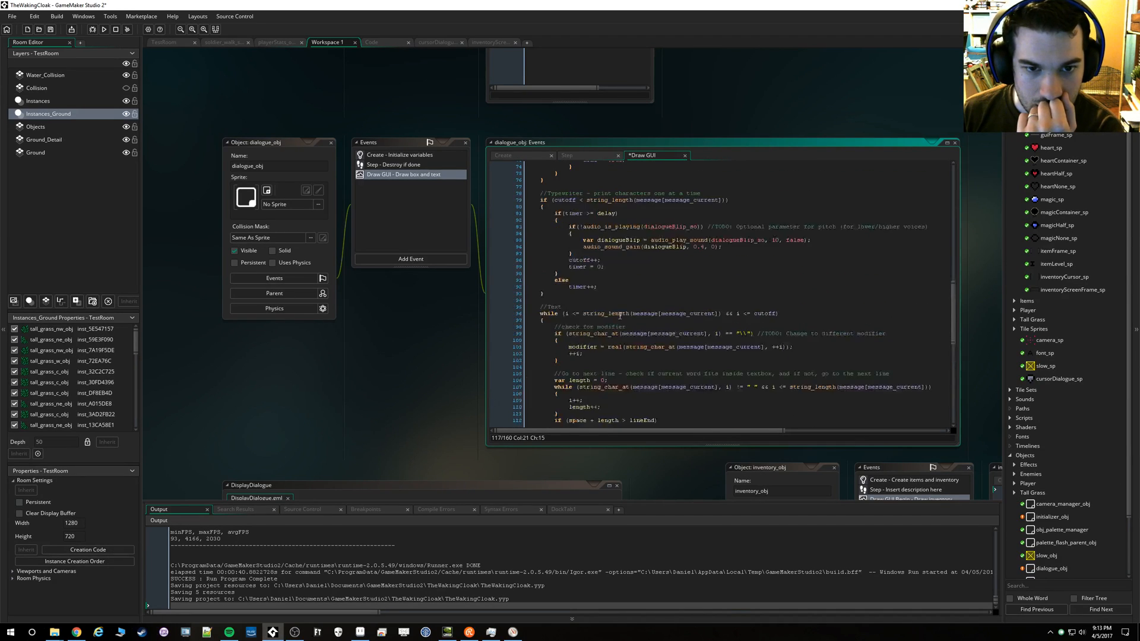
{"action": "scroll", "coordinate": [621, 302], "scroll_direction": "up", "scroll_amount": 7}
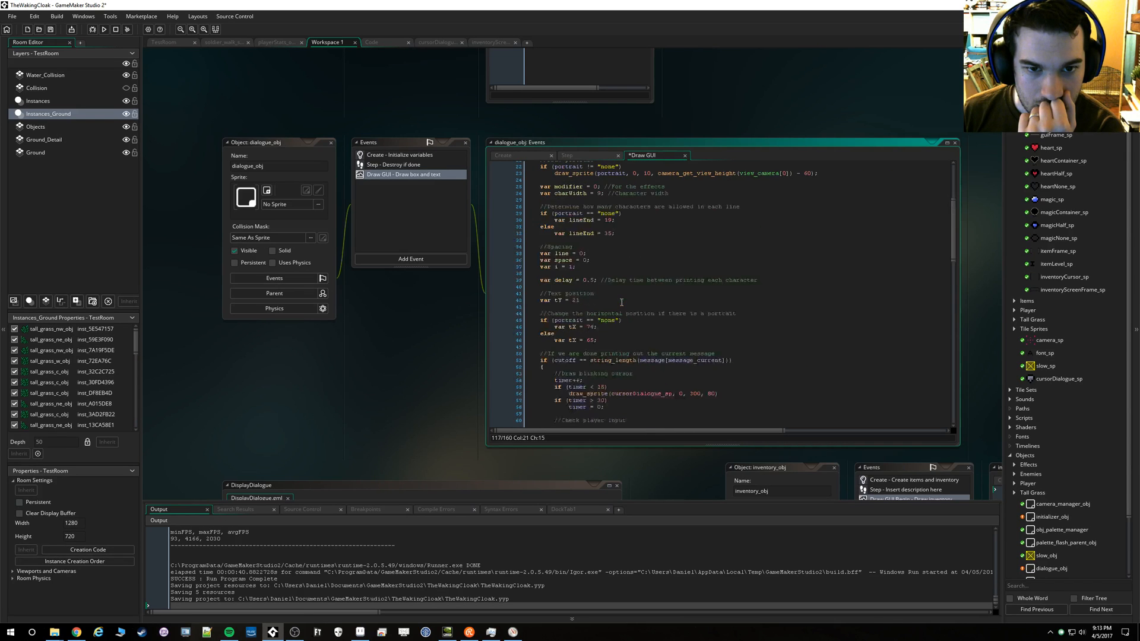
{"action": "left_click", "coordinate": [677, 228]}
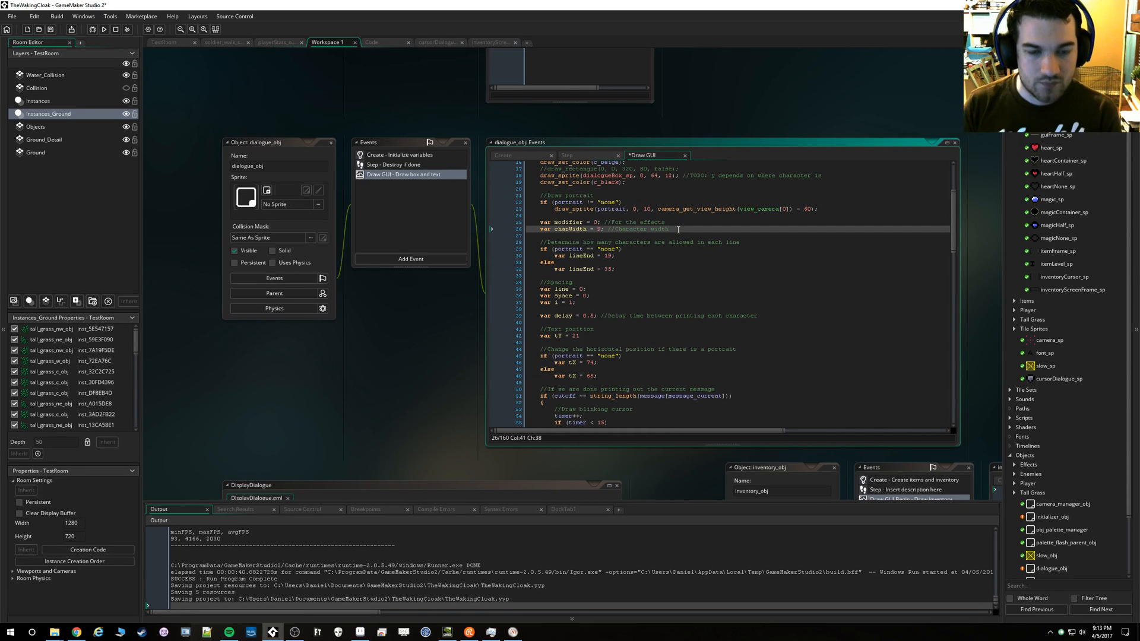
{"action": "key", "text": "Return"}
{"action": "type", "text": "var charHeight = "}
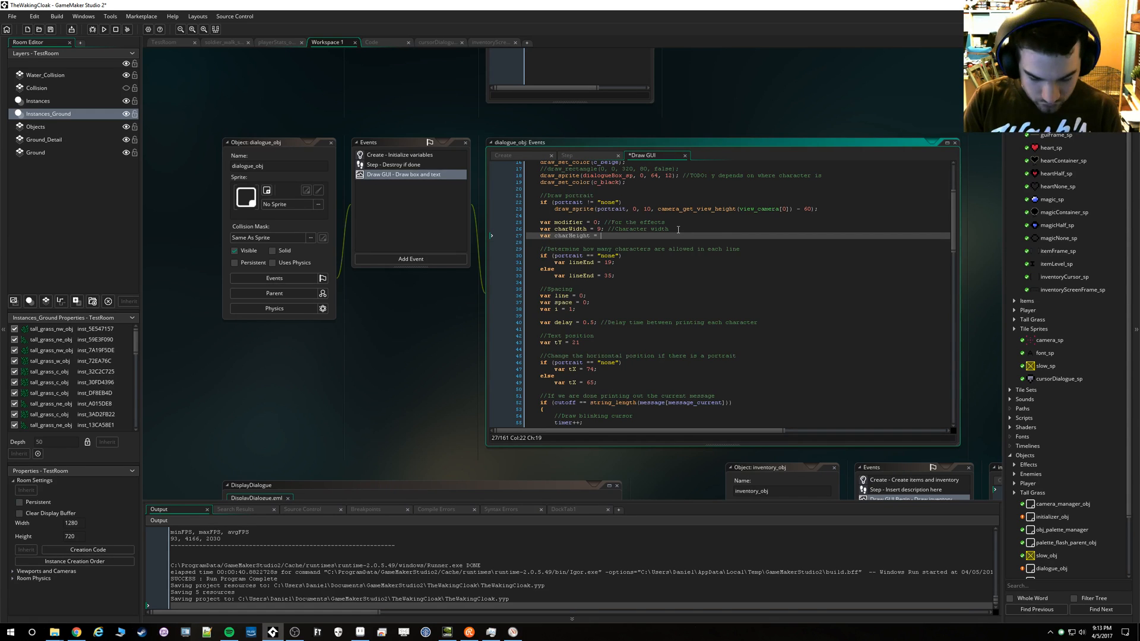
{"action": "type", "text": "15 //Character height"}
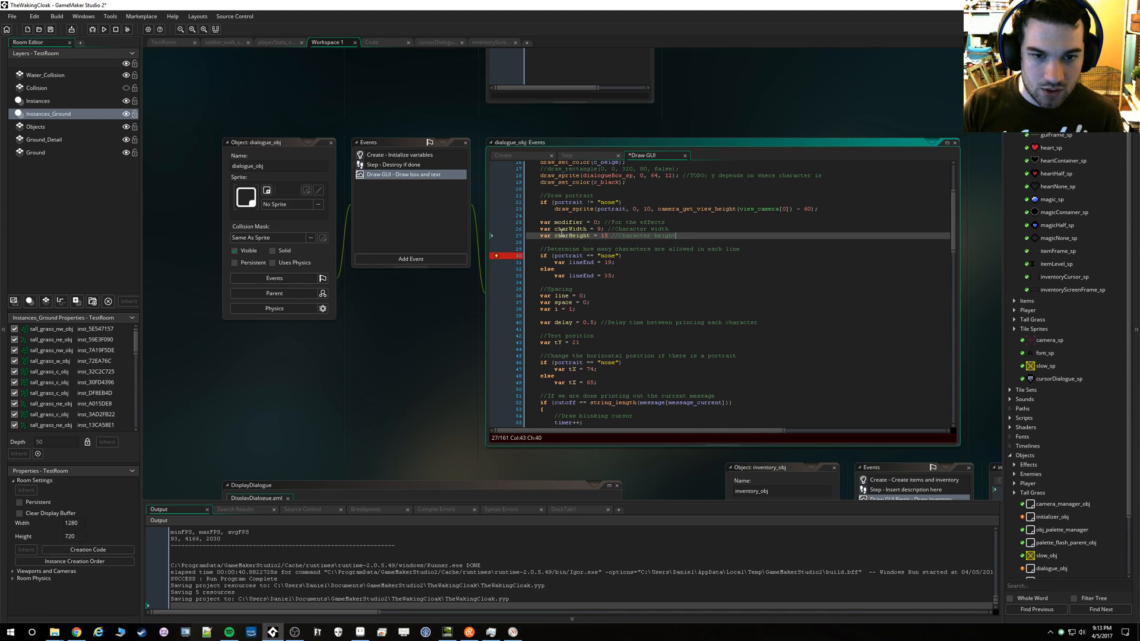
Replace the hard-coded line spacing with charHeight in the draw_text calls of cases 0 to 3
{"action": "double_click", "coordinate": [566, 235]}
{"action": "key", "text": "ctrl+c"}
{"action": "scroll", "coordinate": [720, 256], "scroll_direction": "down", "scroll_amount": 12}
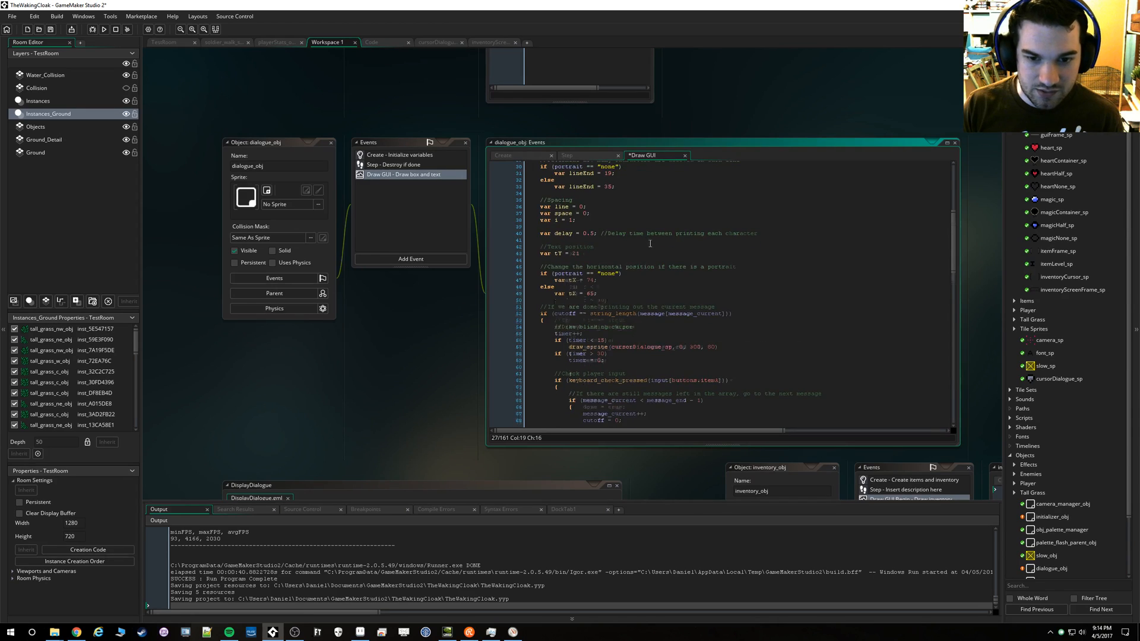
{"action": "scroll", "coordinate": [720, 255], "scroll_direction": "down", "scroll_amount": 16}
{"action": "left_click", "coordinate": [734, 320]}
{"action": "double_click", "coordinate": [738, 320]}
{"action": "key", "text": "ctrl+v"}
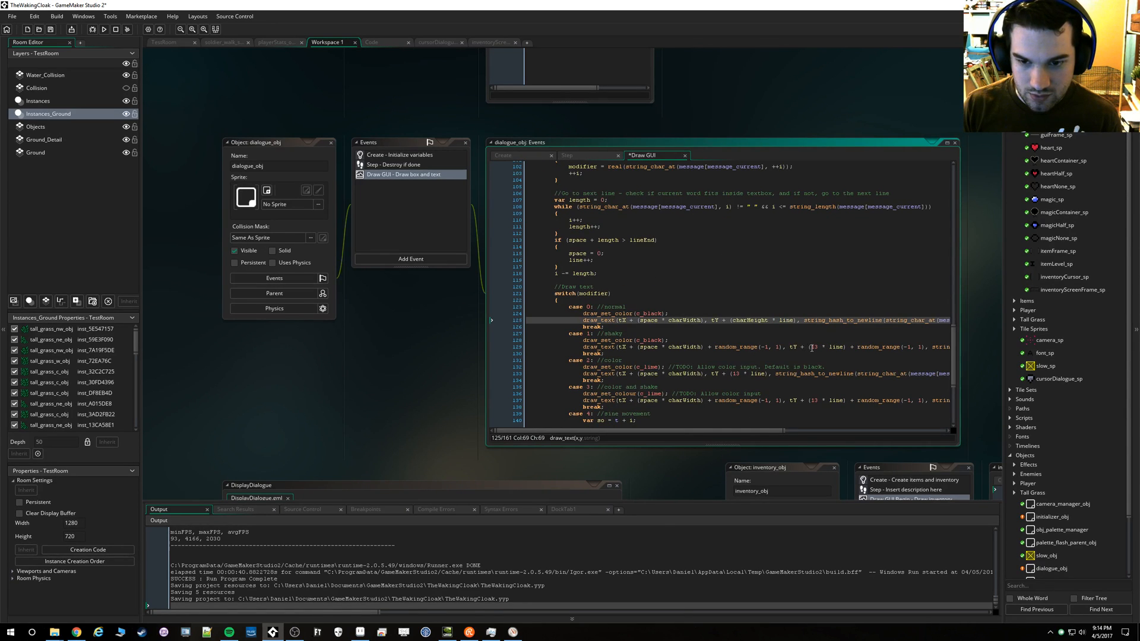
{"action": "double_click", "coordinate": [811, 348]}
{"action": "key", "text": "ctrl+v"}
{"action": "scroll", "coordinate": [729, 373], "scroll_direction": "down", "scroll_amount": 1}
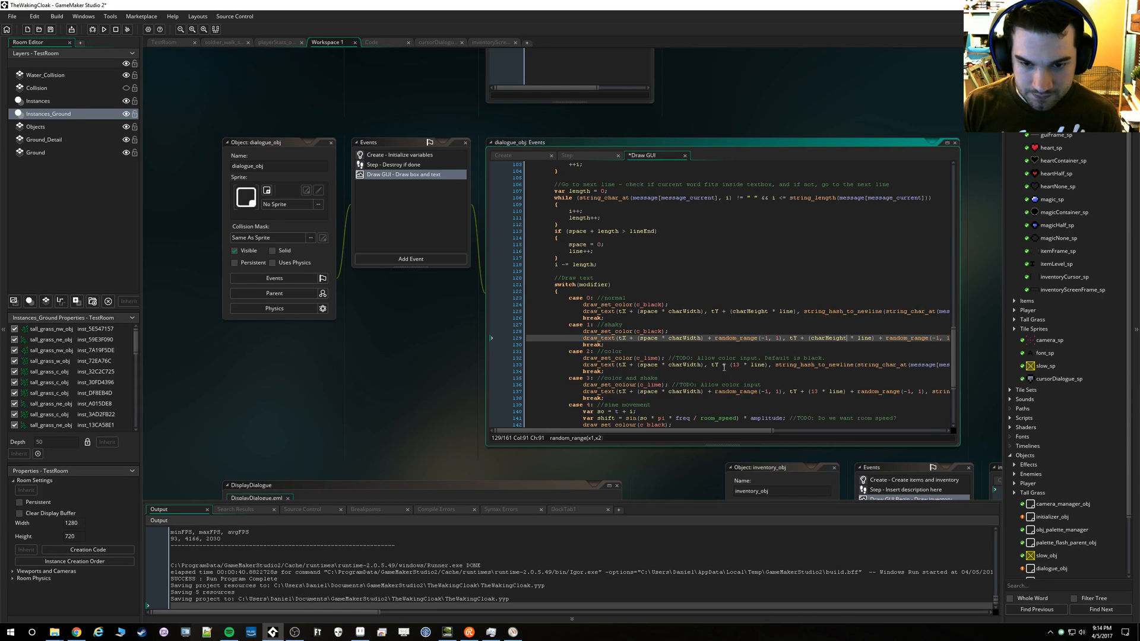
{"action": "double_click", "coordinate": [736, 364]}
{"action": "key", "text": "ctrl+v"}
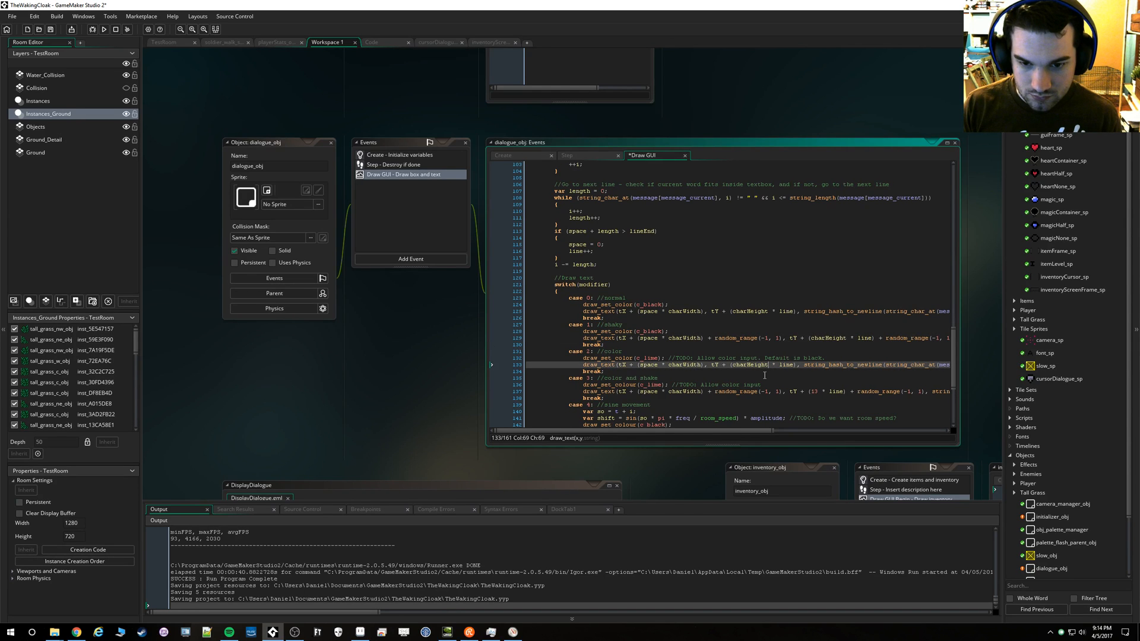
{"action": "double_click", "coordinate": [737, 391]}
{"action": "key", "text": "ctrl+v"}
Replace the hard-coded line spacing with charHeight in the draw_text calls of cases 4 to 6
{"action": "scroll", "coordinate": [739, 379], "scroll_direction": "down", "scroll_amount": 3}
{"action": "double_click", "coordinate": [737, 361]}
{"action": "key", "text": "ctrl+v"}
{"action": "double_click", "coordinate": [735, 387]}
{"action": "key", "text": "ctrl+v"}
{"action": "scroll", "coordinate": [745, 380], "scroll_direction": "down", "scroll_amount": 1}
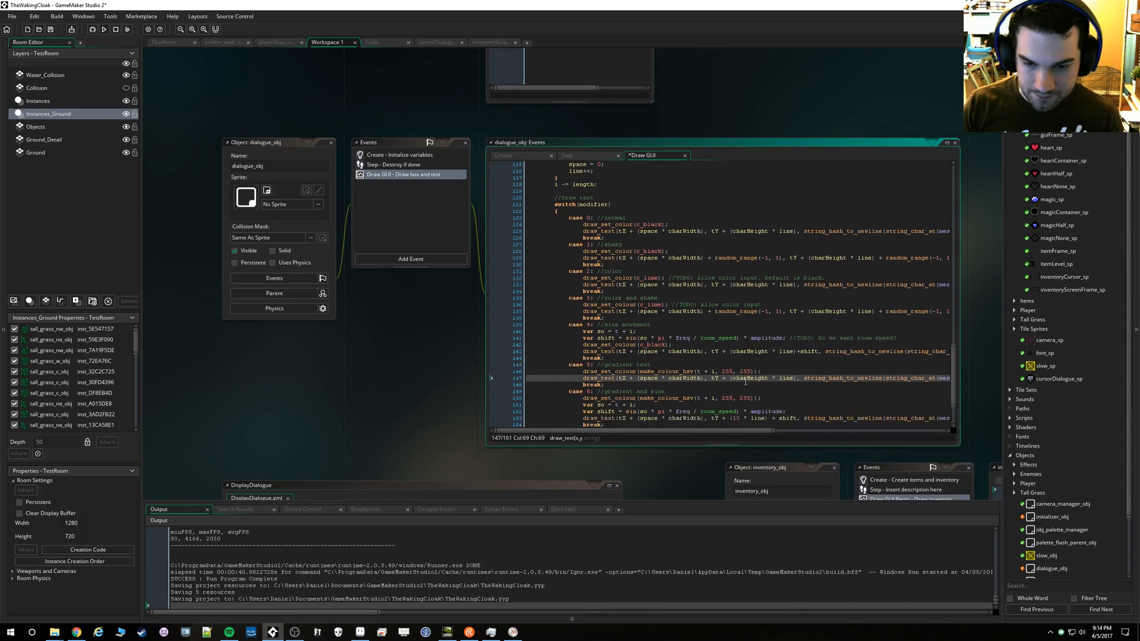
{"action": "scroll", "coordinate": [745, 381], "scroll_direction": "down", "scroll_amount": 2}
{"action": "double_click", "coordinate": [735, 374]}
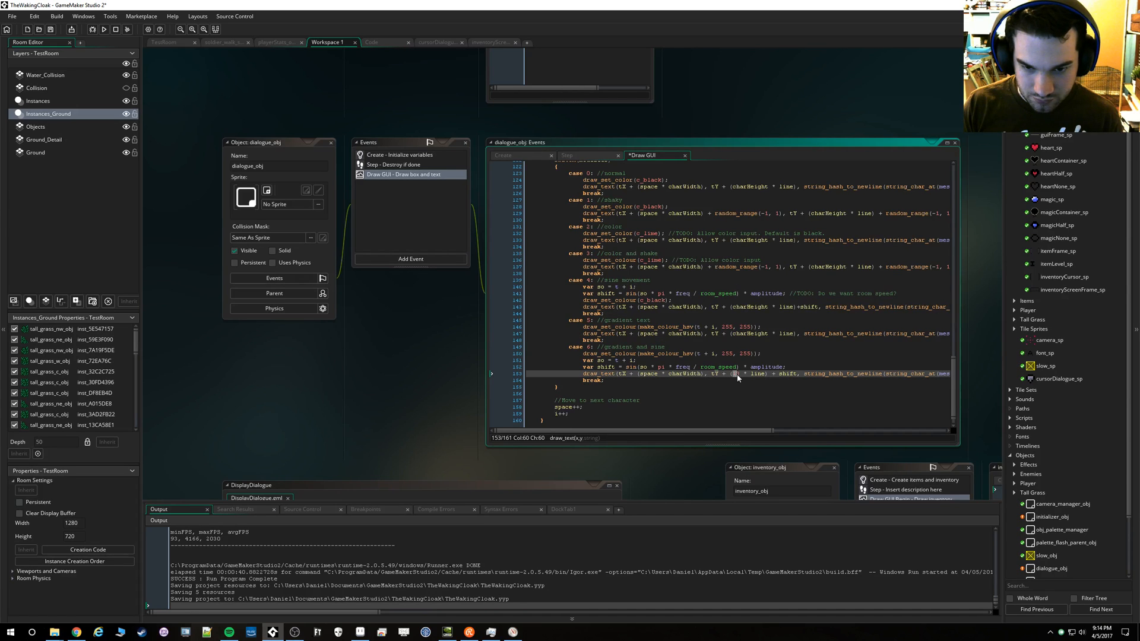
{"action": "key", "text": "ctrl+v"}
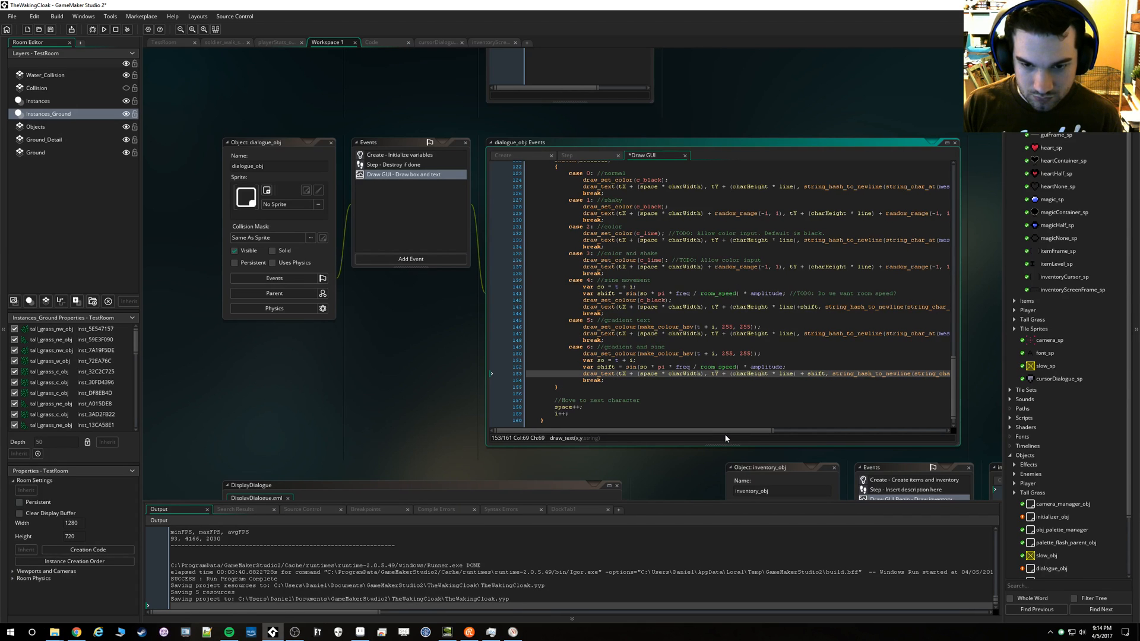
{"action": "mouse_move", "coordinate": [768, 430]}
{"action": "left_mouse_down"}
{"action": "mouse_move", "coordinate": [923, 432]}
{"action": "mouse_move", "coordinate": [756, 429]}
{"action": "left_mouse_up"}
{"action": "scroll", "coordinate": [641, 375], "scroll_direction": "down", "scroll_amount": 2}
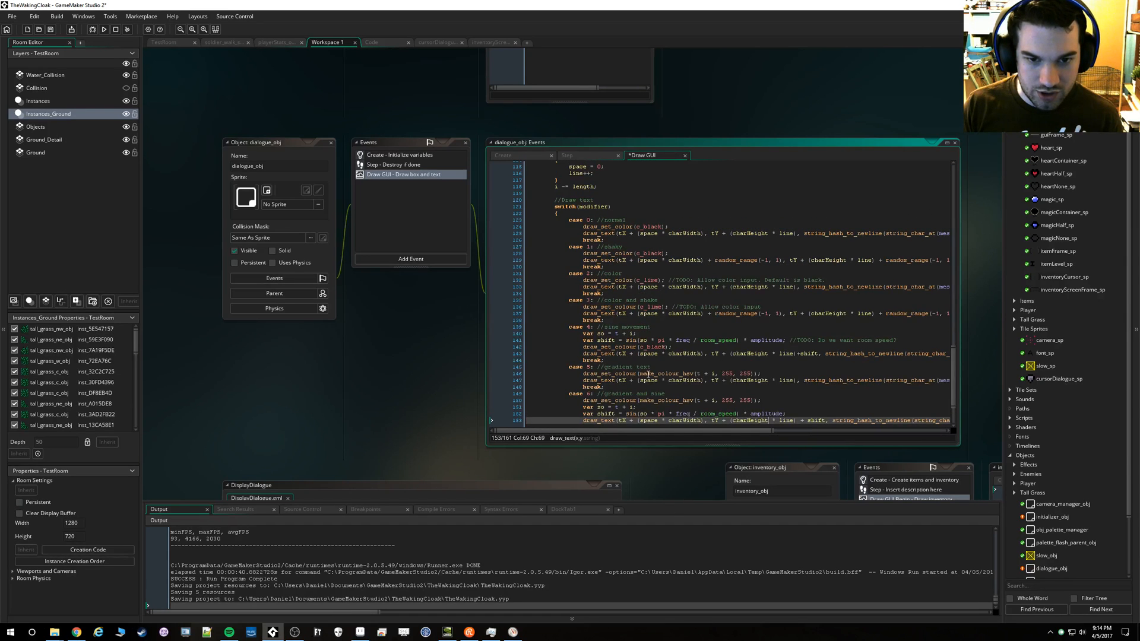
Save the project, run the game to check the dialogue text inside the new box, and close the game
{"action": "scroll", "coordinate": [668, 380], "scroll_direction": "up", "scroll_amount": 16}
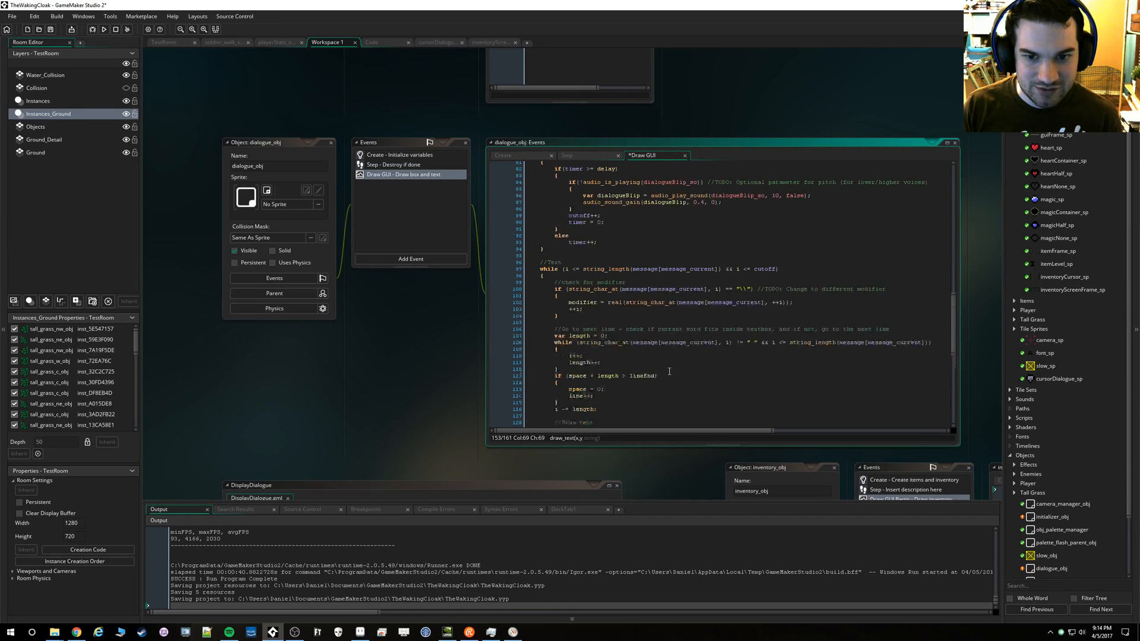
{"action": "scroll", "coordinate": [670, 364], "scroll_direction": "up", "scroll_amount": 6}
{"action": "scroll", "coordinate": [671, 360], "scroll_direction": "up", "scroll_amount": 5}
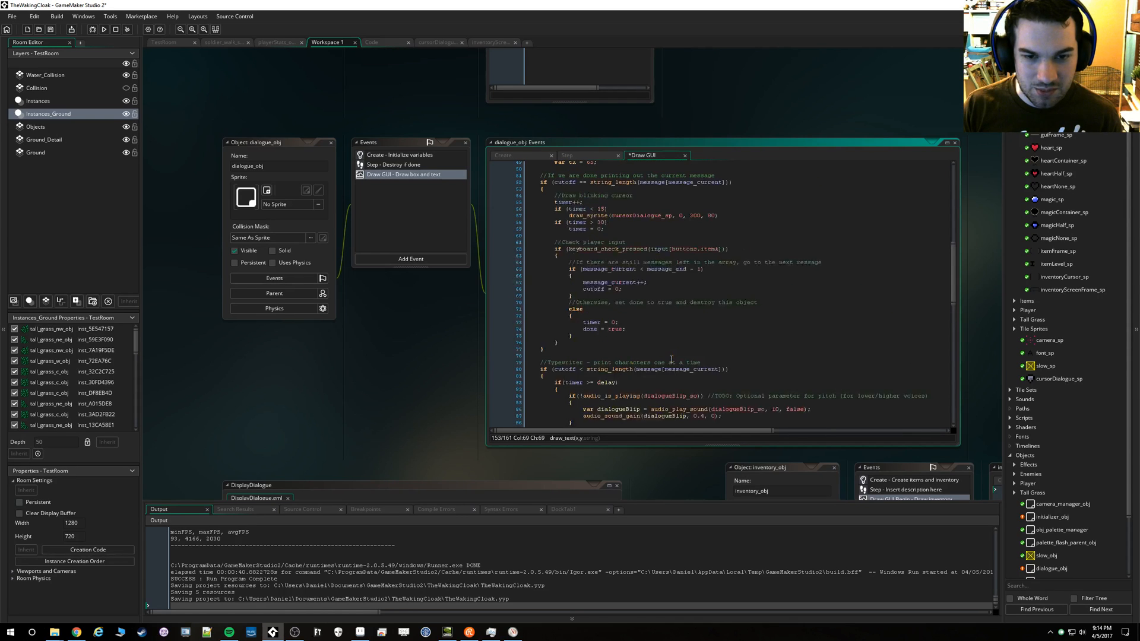
{"action": "scroll", "coordinate": [671, 356], "scroll_direction": "up", "scroll_amount": 8}
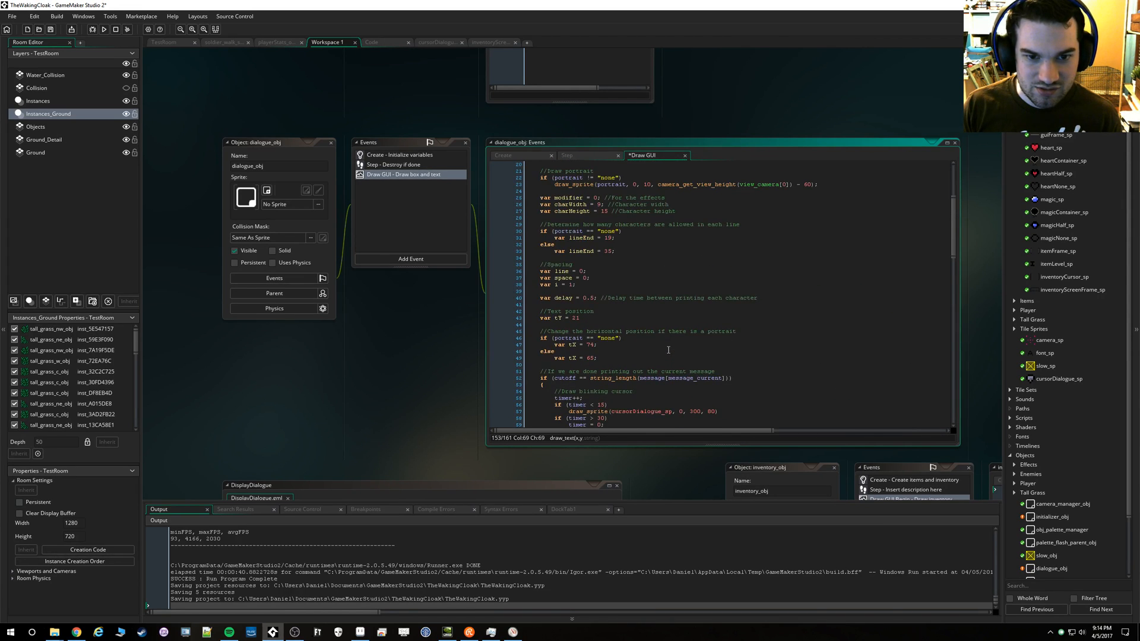
{"action": "scroll", "coordinate": [668, 351], "scroll_direction": "up", "scroll_amount": 4}
{"action": "key", "text": "ctrl+s"}
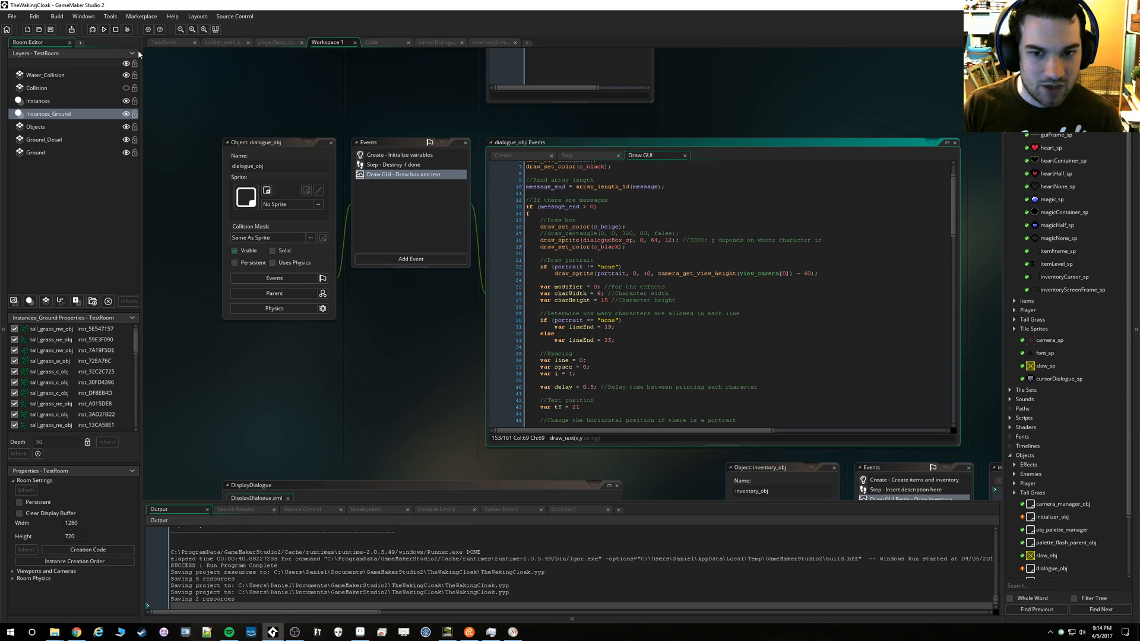
{"action": "left_click", "coordinate": [104, 30]}
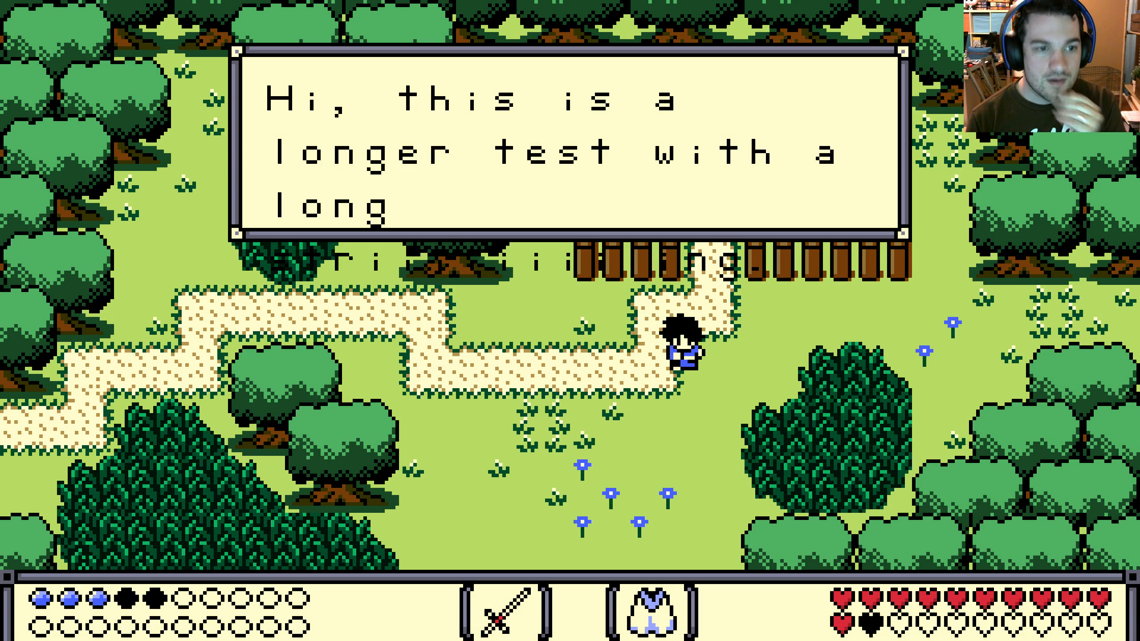
{"action": "key", "text": "Escape"}
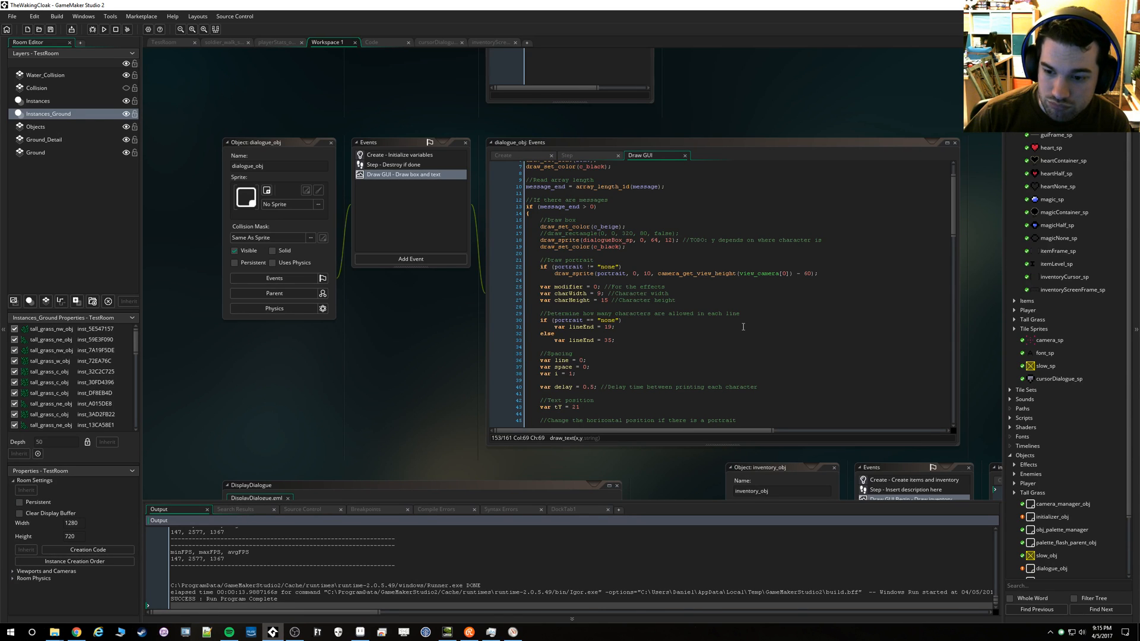
Switch to Aseprite and select the 9 × 12 pixel cell around the first A to check its upper-left position
{"action": "scroll", "coordinate": [583, 371], "scroll_direction": "down", "scroll_amount": 2}
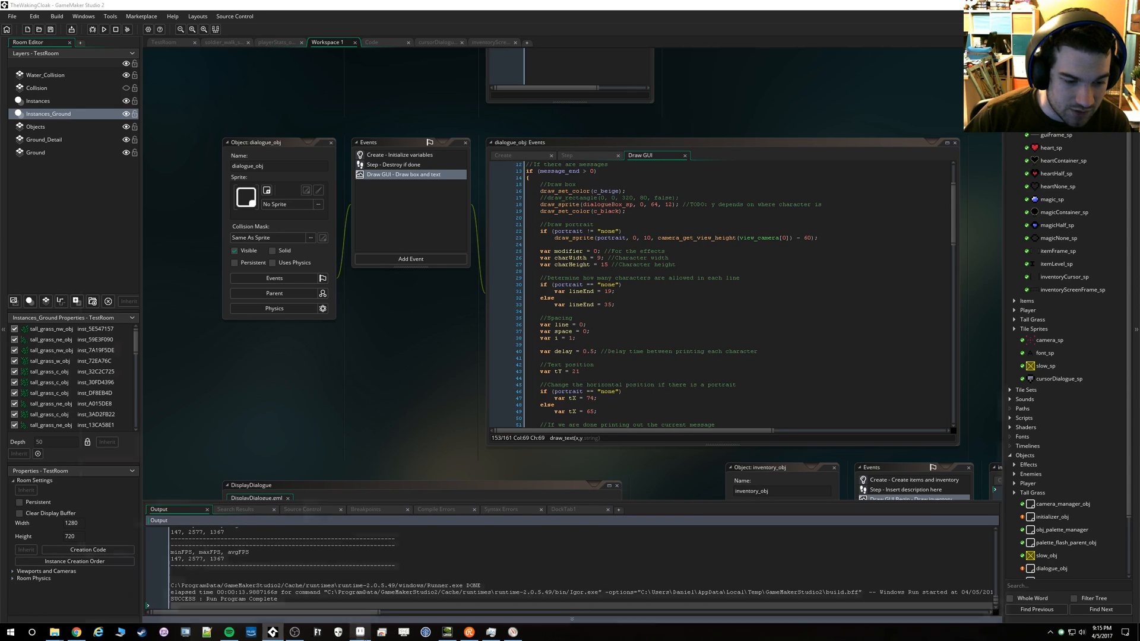
{"action": "left_click", "coordinate": [360, 631]}
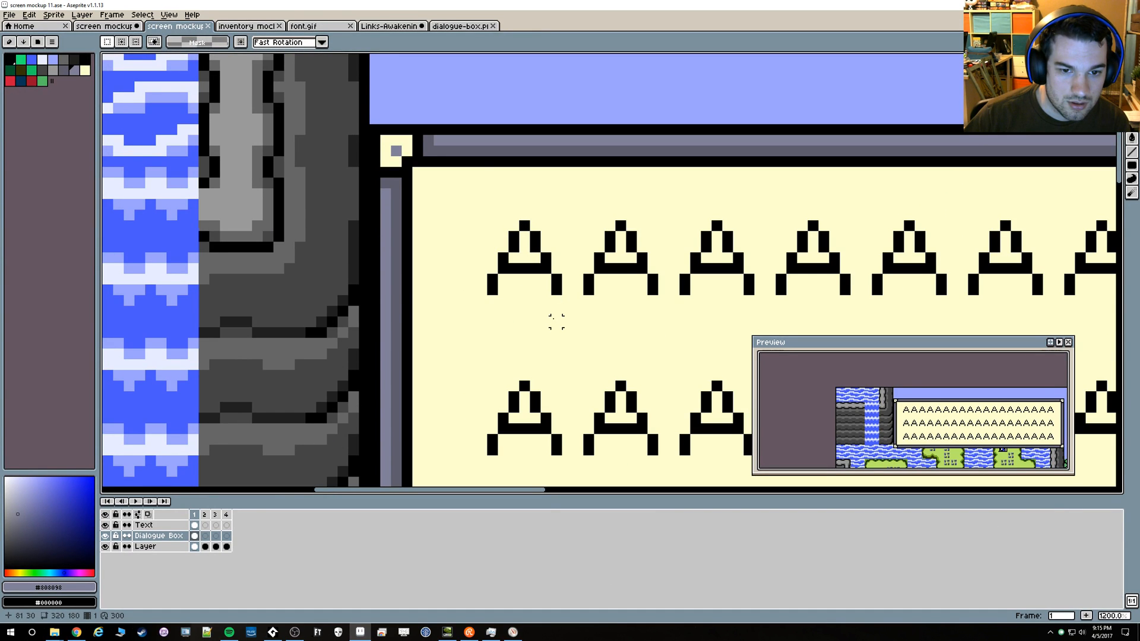
{"action": "left_click_drag", "start_coordinate": [557, 311], "coordinate": [503, 193]}
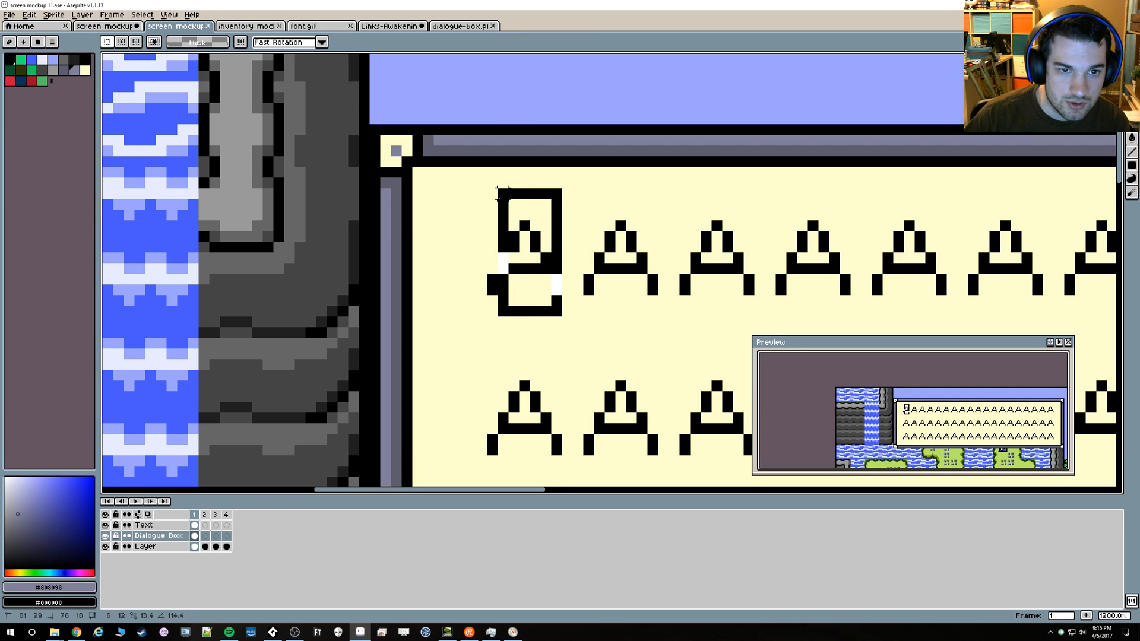
{"action": "left_click_drag", "start_coordinate": [502, 193], "coordinate": [469, 189]}
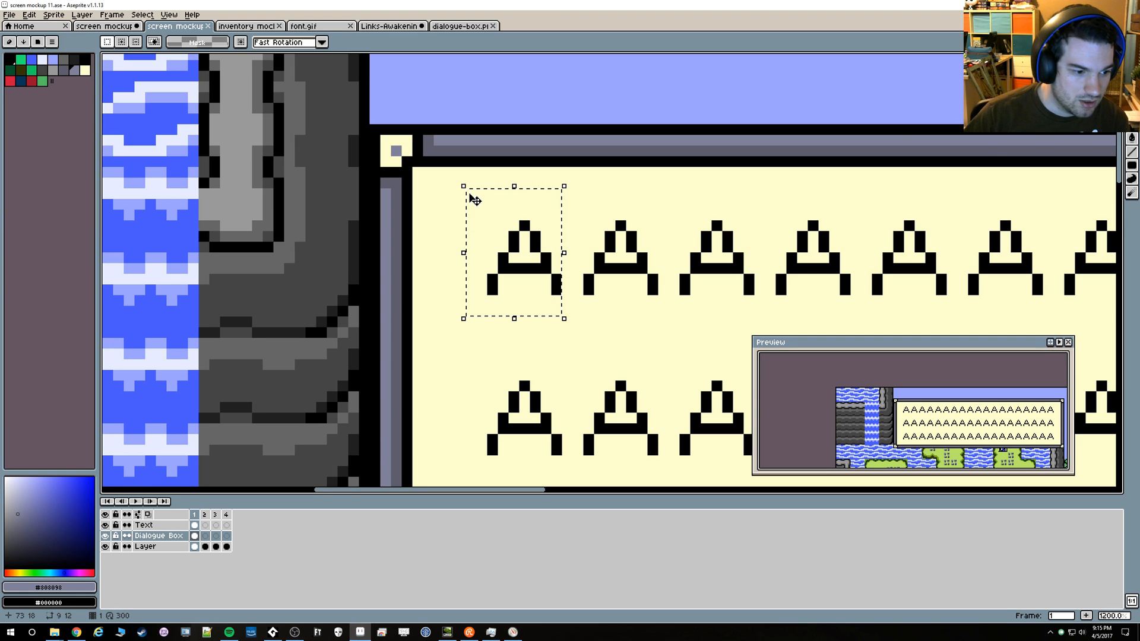
{"action": "key", "text": "alt+Tab"}
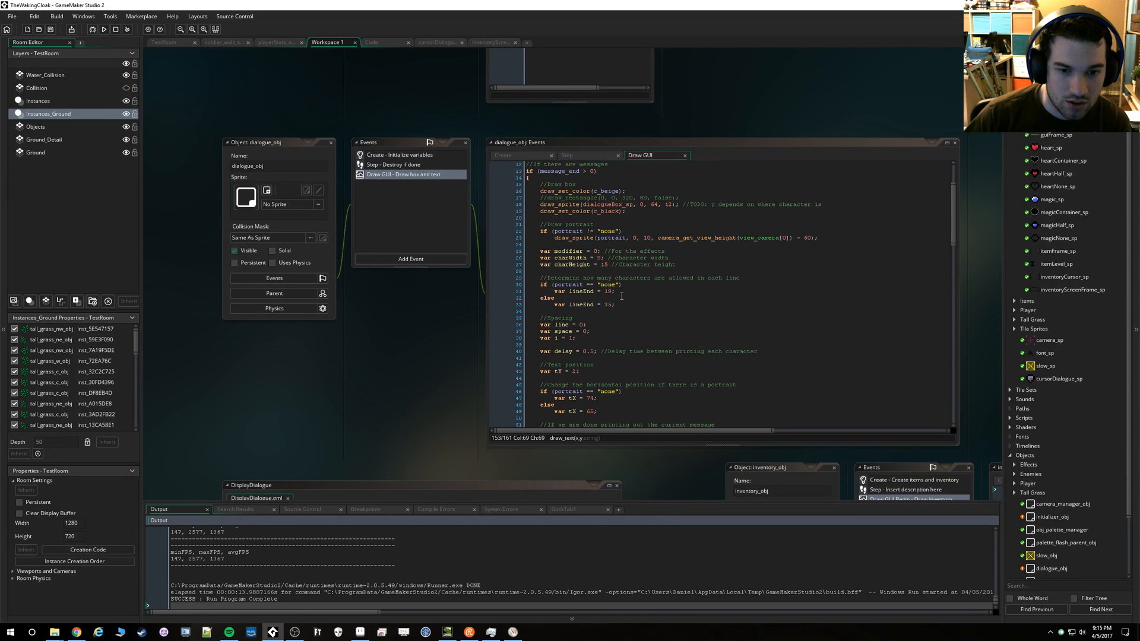
{"action": "key", "text": "alt+Tab"}
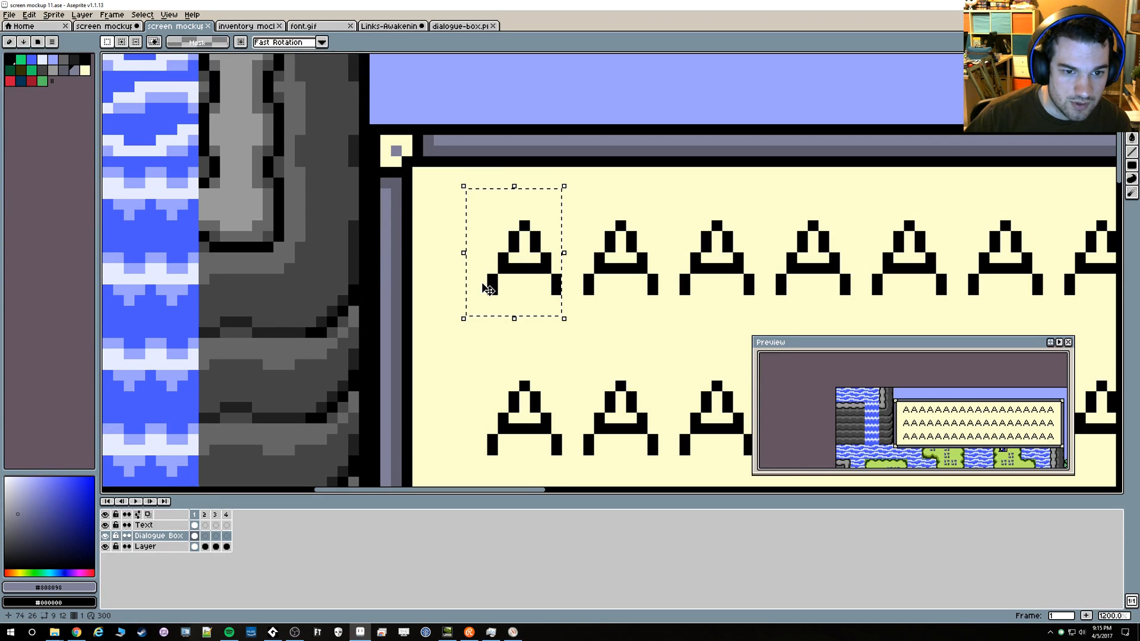
{"action": "scroll", "coordinate": [484, 311], "scroll_direction": "up", "scroll_amount": 1}
In GameMaker Studio 2, set the vertical text position tY to 18 and run the game
{"action": "key", "text": "alt+Tab"}
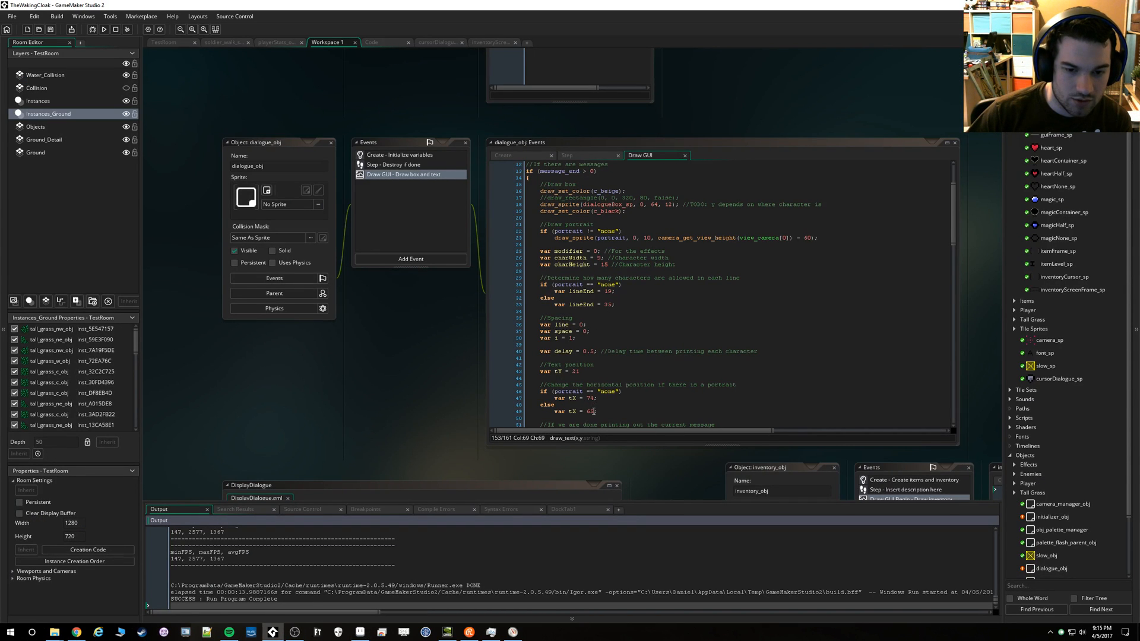
{"action": "scroll", "coordinate": [596, 397], "scroll_direction": "down", "scroll_amount": 2}
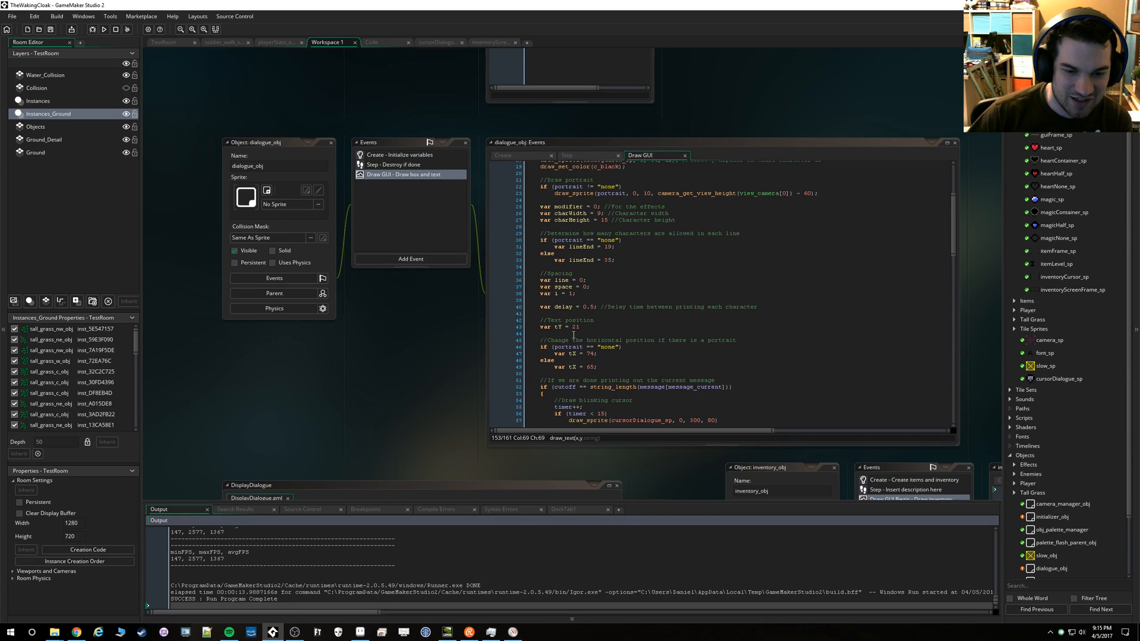
{"action": "double_click", "coordinate": [577, 327]}
{"action": "type", "text": "10"}
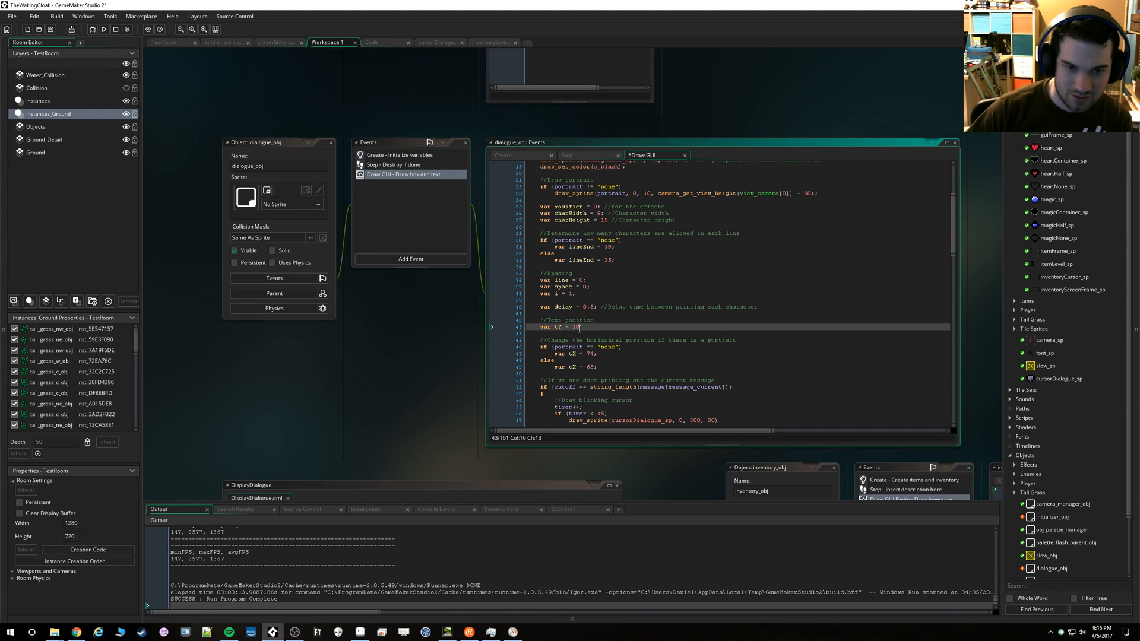
{"action": "key", "text": "F5"}
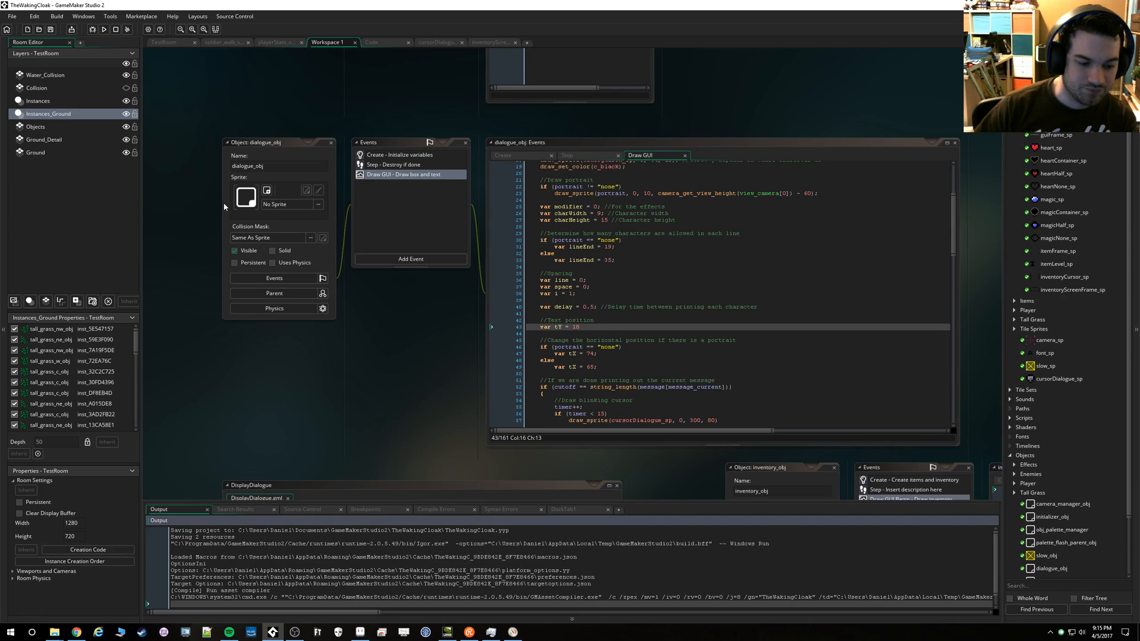
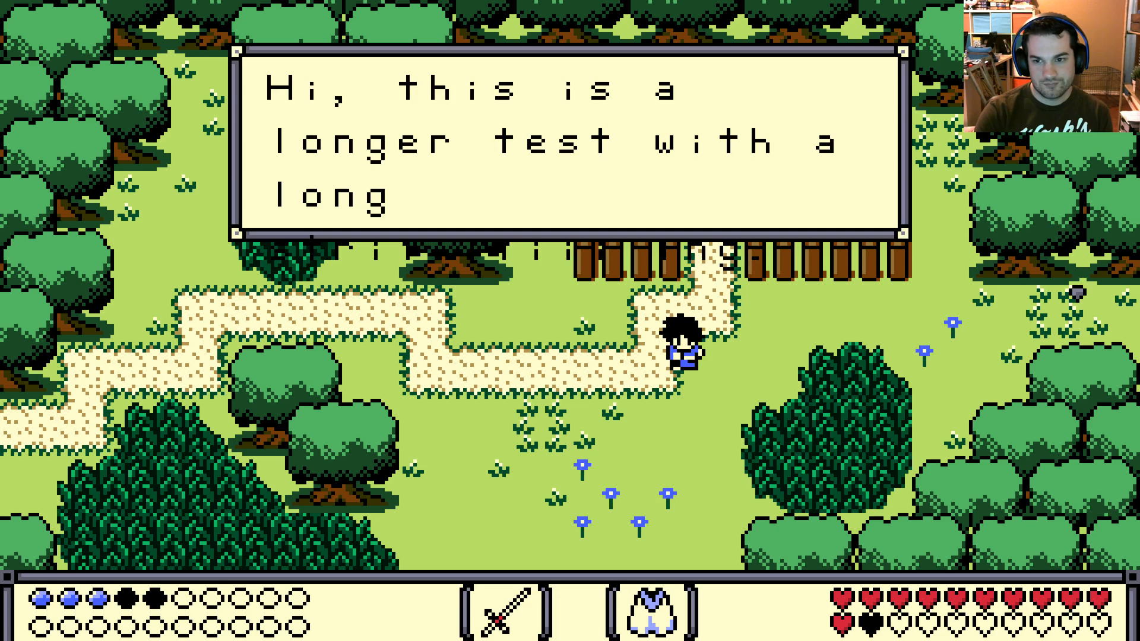
Close the game and set the blinking cursor's draw_sprite position to 244, 60, read from the box's lower-right corner in the Aseprite mockup
{"action": "key", "text": "Escape"}
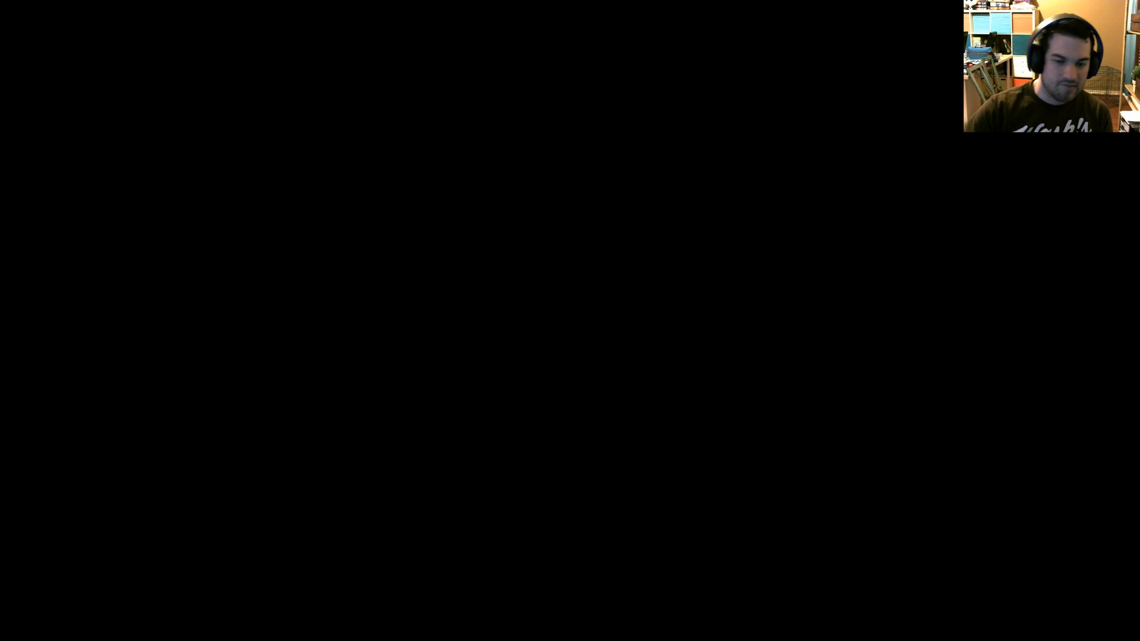
{"action": "scroll", "coordinate": [597, 308], "scroll_direction": "down", "scroll_amount": 8}
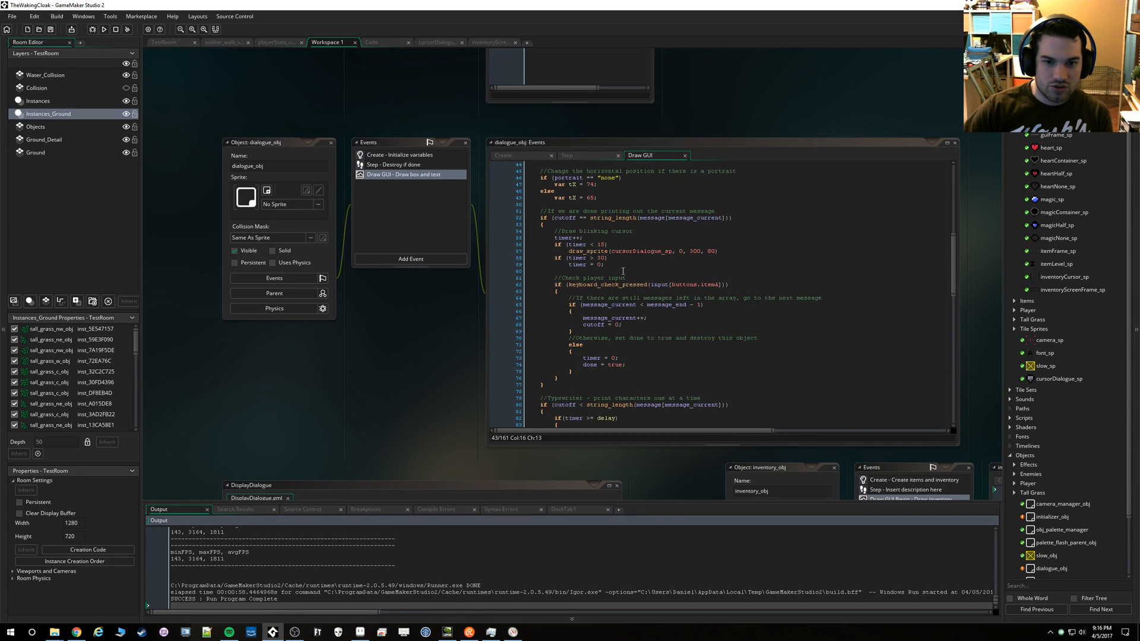
{"action": "double_click", "coordinate": [660, 251]}
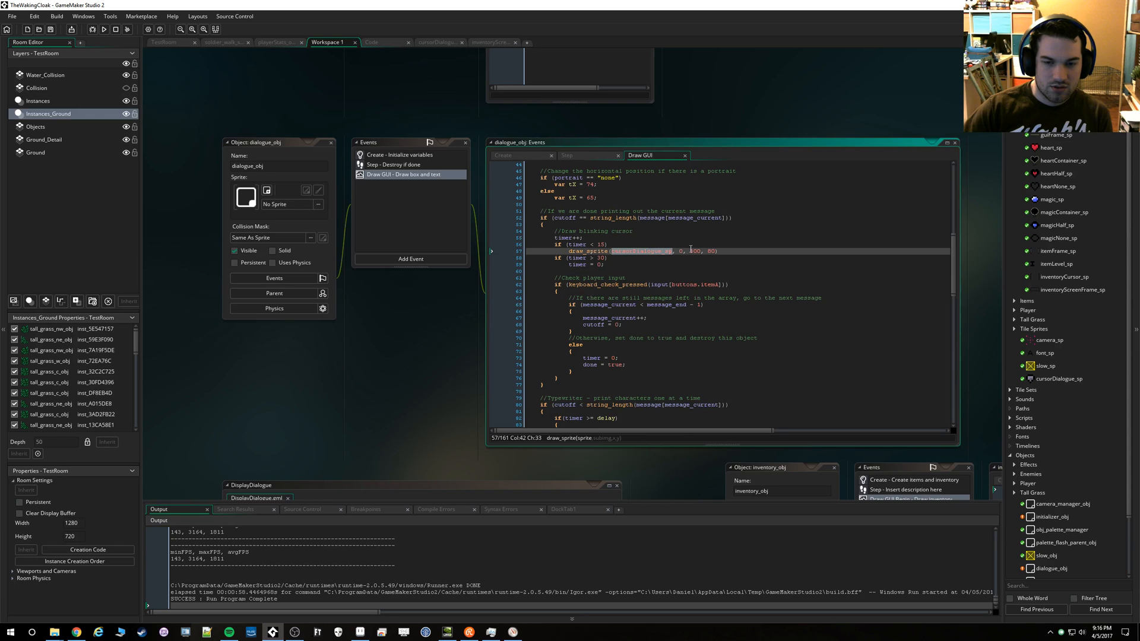
{"action": "double_click", "coordinate": [693, 251]}
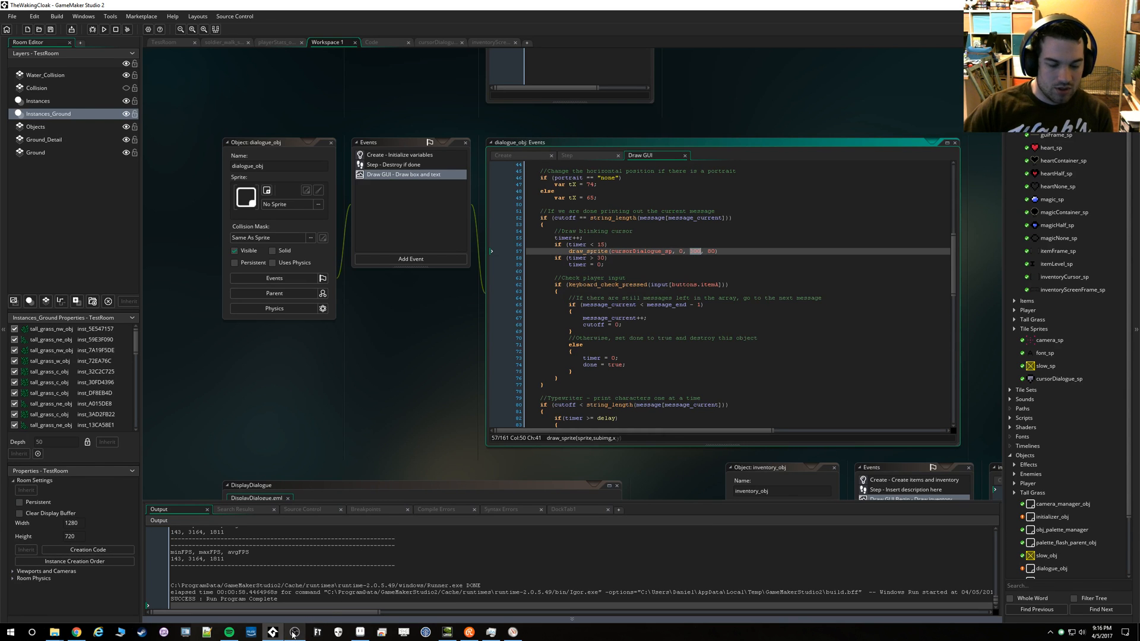
{"action": "left_click", "coordinate": [359, 632]}
{"action": "scroll", "coordinate": [728, 414], "scroll_direction": "down", "scroll_amount": 3}
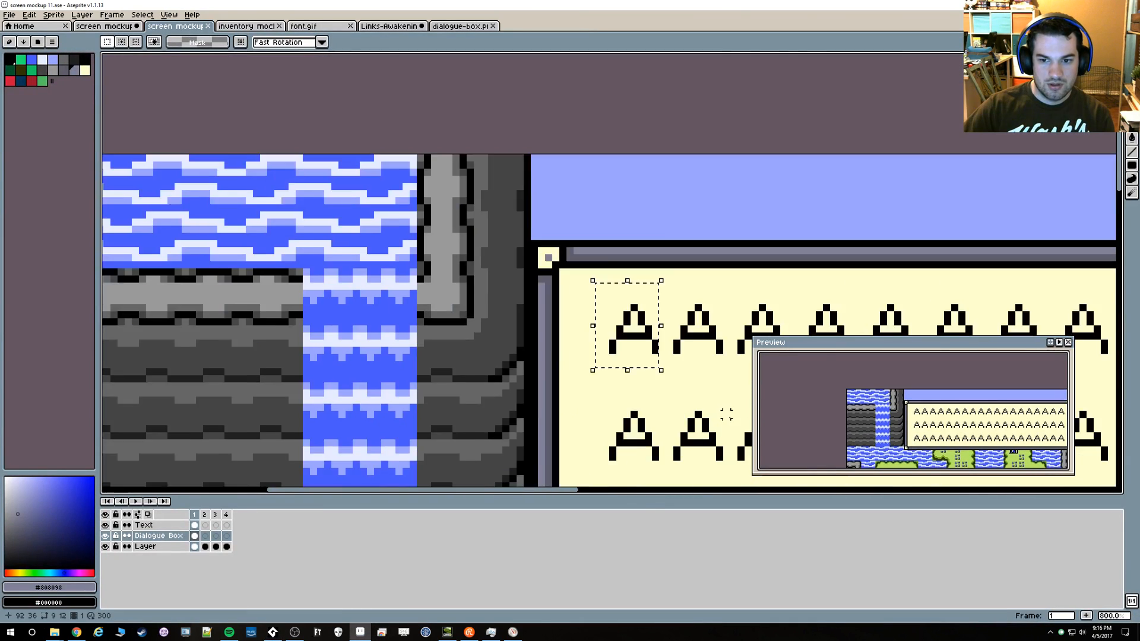
{"action": "left_click_drag", "start_coordinate": [961, 326], "coordinate": [288, 78]}
{"action": "scroll", "coordinate": [875, 236], "scroll_direction": "up", "scroll_amount": 3}
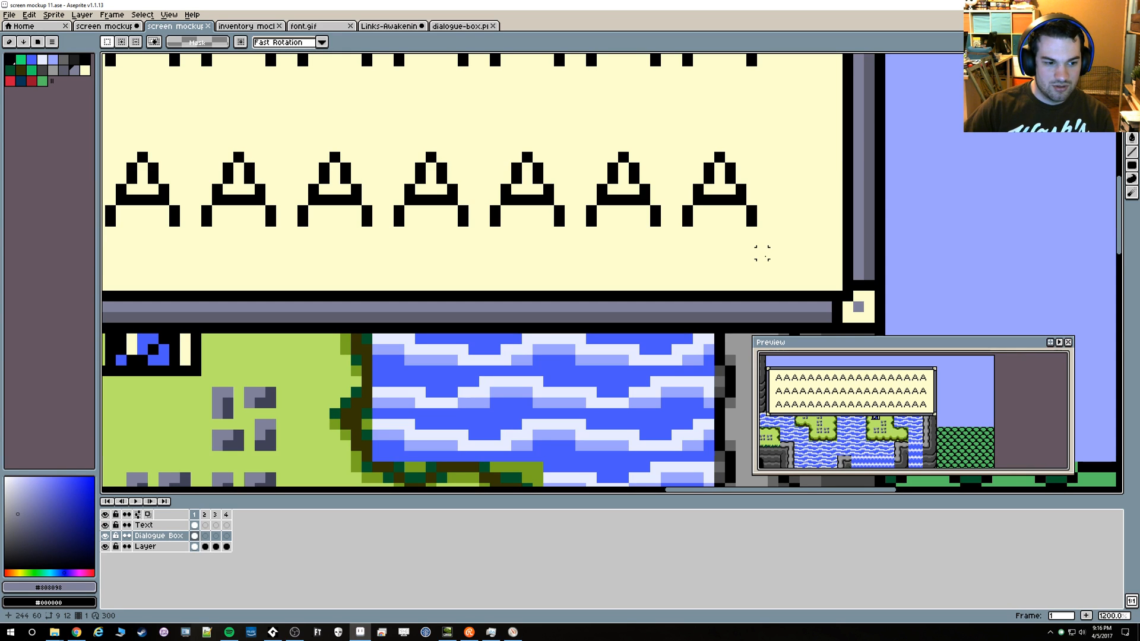
{"action": "key", "text": "alt+Tab"}
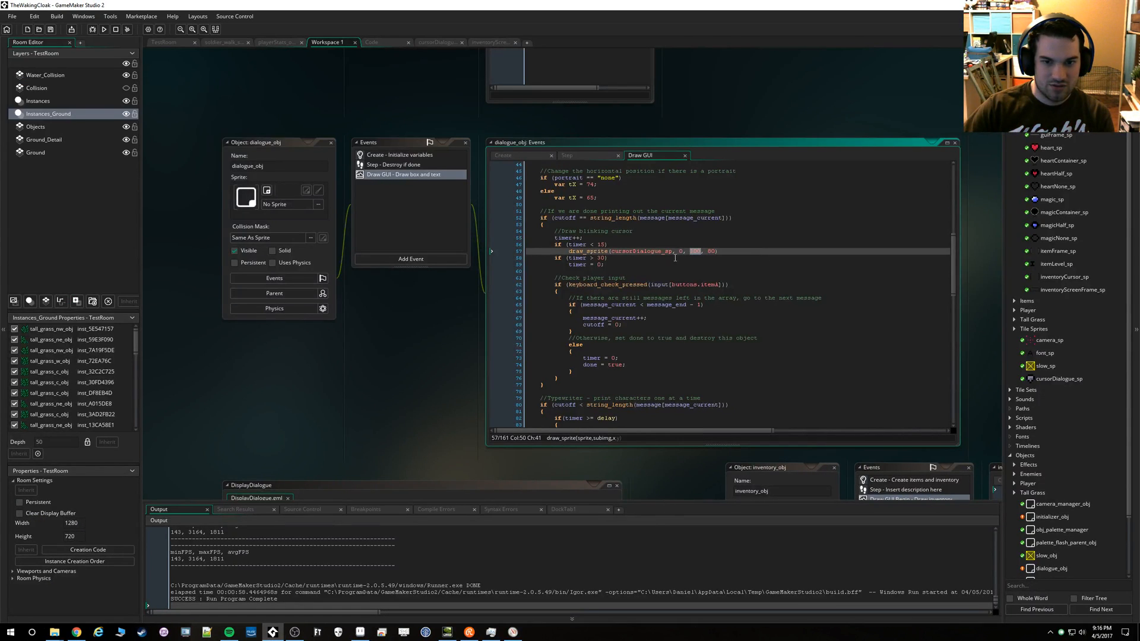
{"action": "type", "text": "244"}
{"action": "type", "text": "6"}
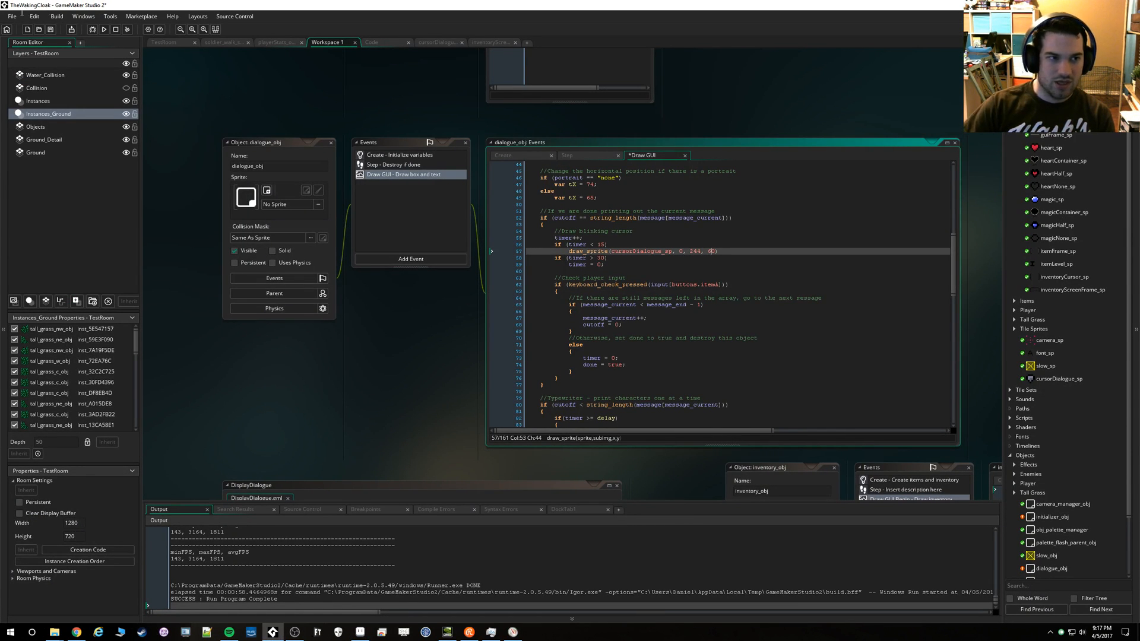
Run the game, check the blinking cursor's placement in the dialogue box, advance to the second message, and close the game
{"action": "left_click", "coordinate": [103, 29]}
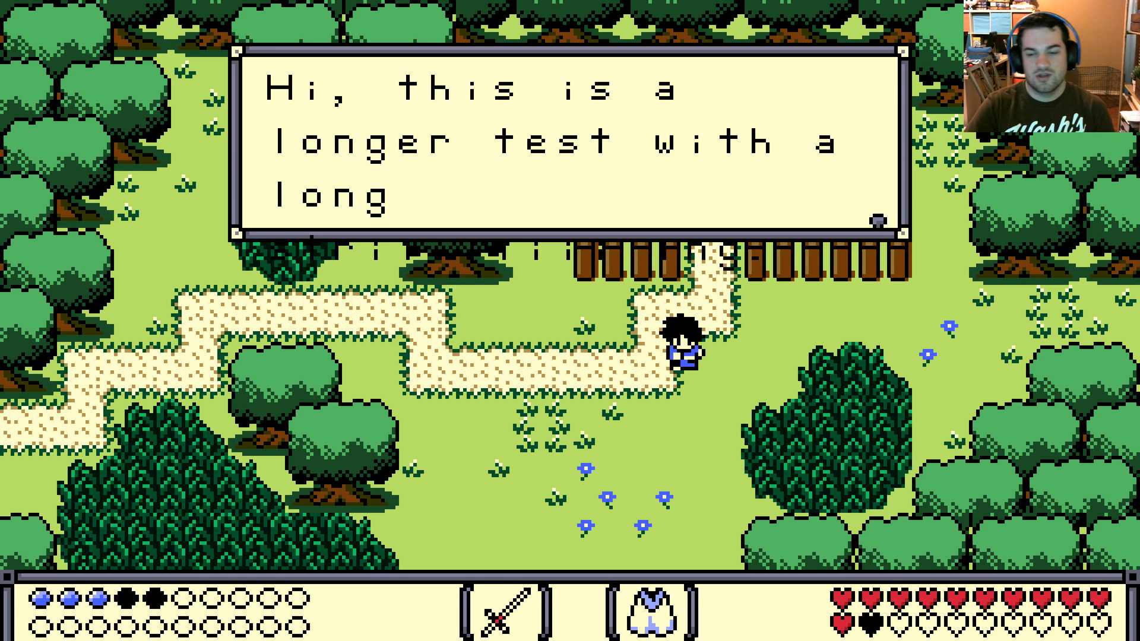
{"action": "key", "text": "space"}
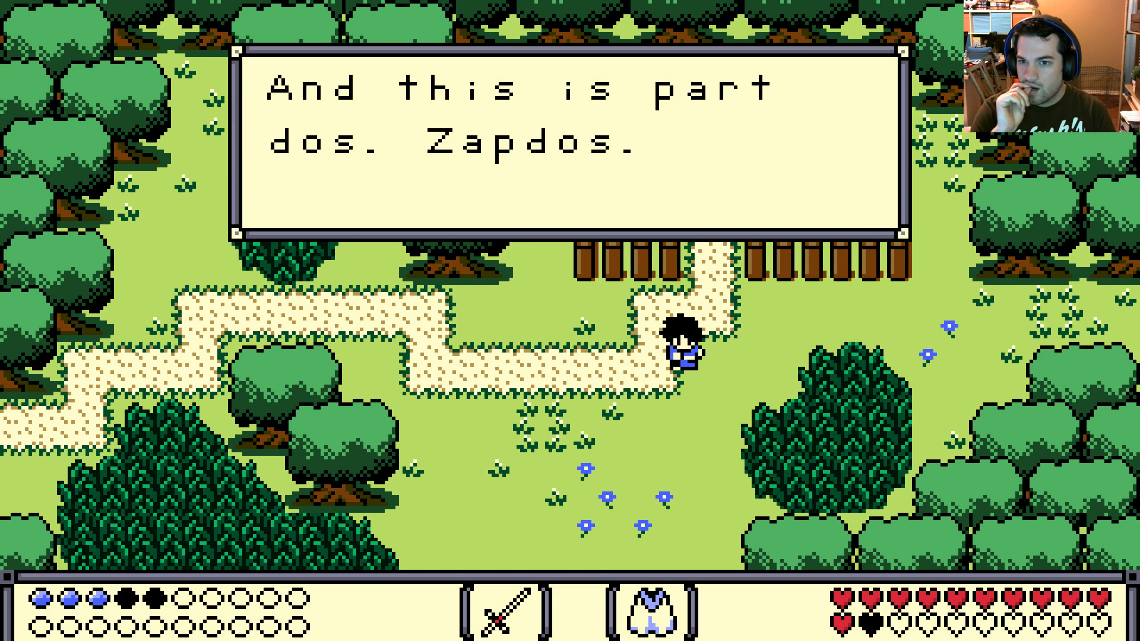
{"action": "key", "text": "Escape"}
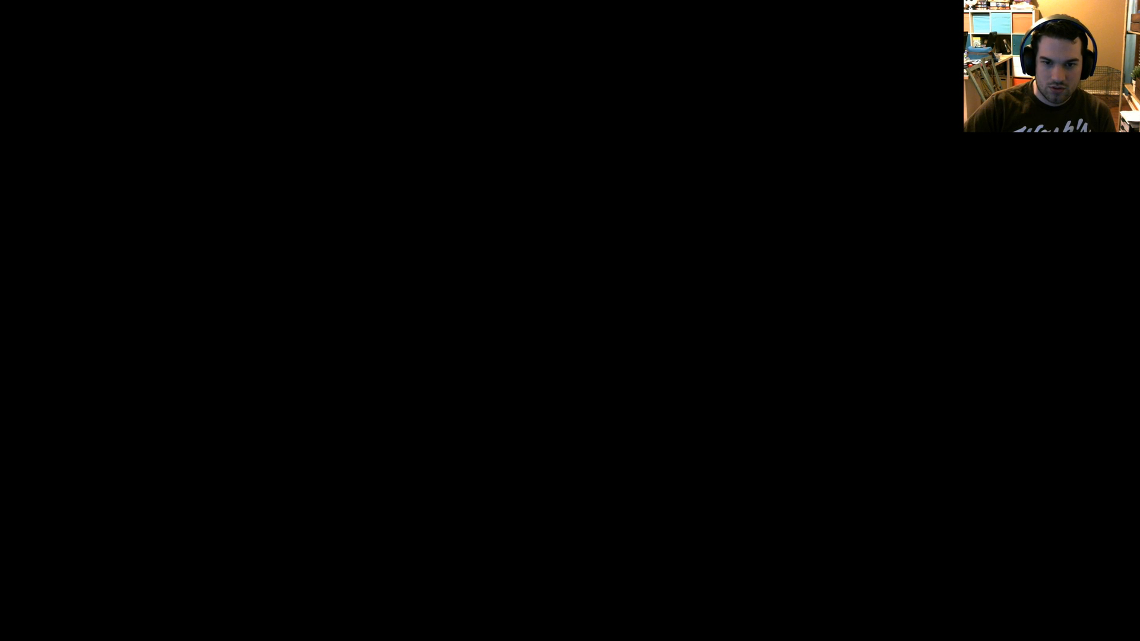
Set the blinking cursor's draw_sprite position to 245, 58, run the game to check its placement, and close the game
{"action": "key", "text": "BackSpace"}
{"action": "type", "text": "58"}
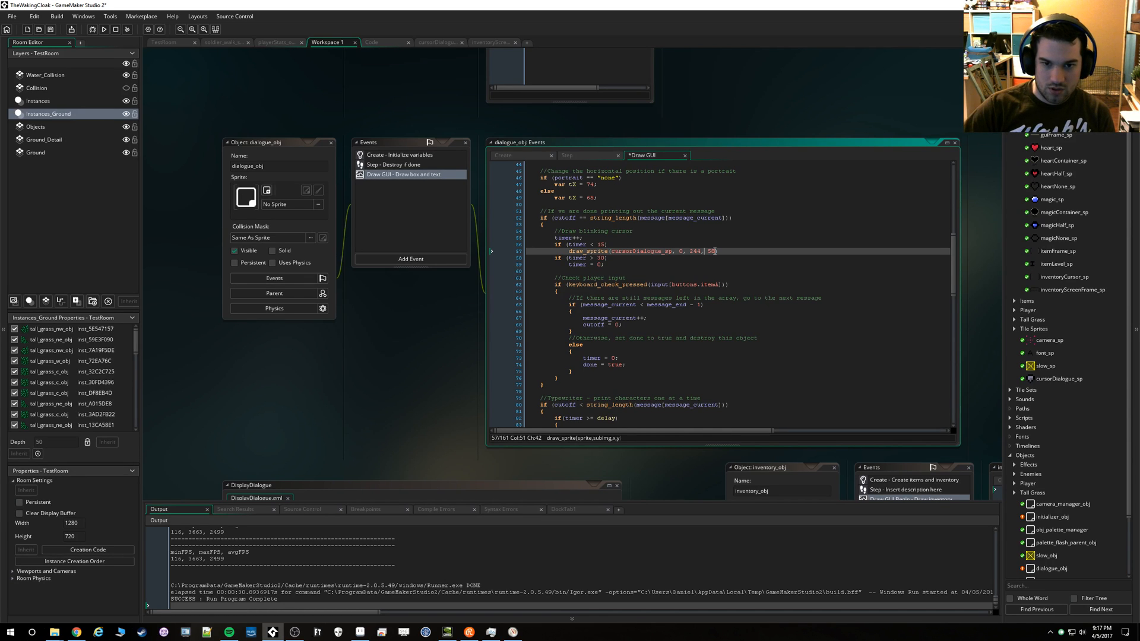
{"action": "key", "text": "Right"}
{"action": "key", "text": "BackSpace"}
{"action": "type", "text": "5"}
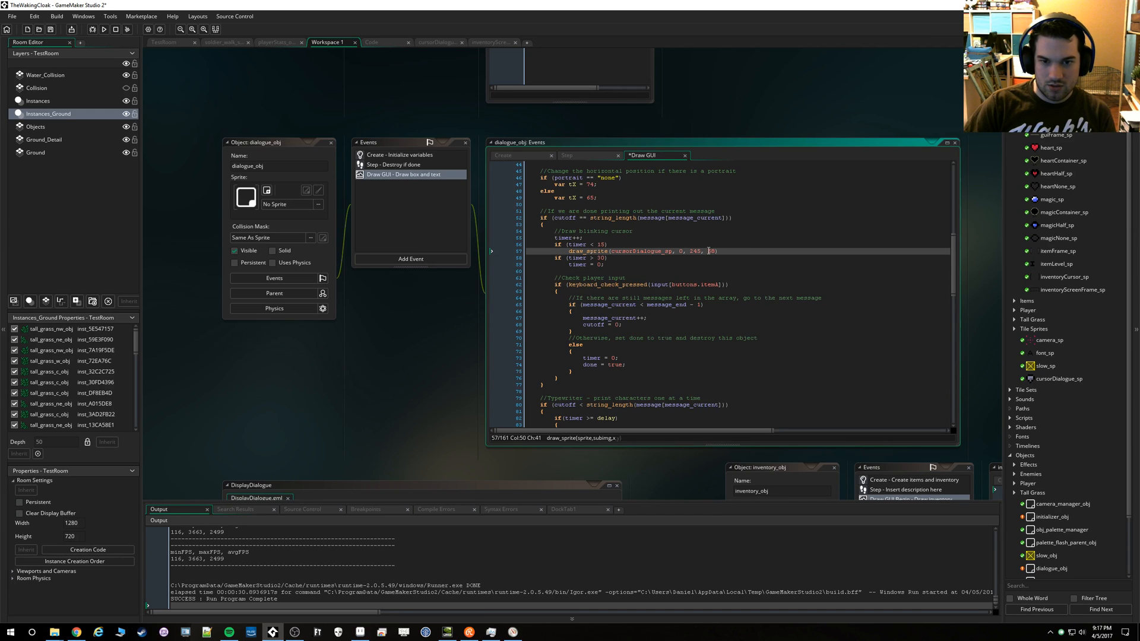
{"action": "left_click", "coordinate": [104, 29]}
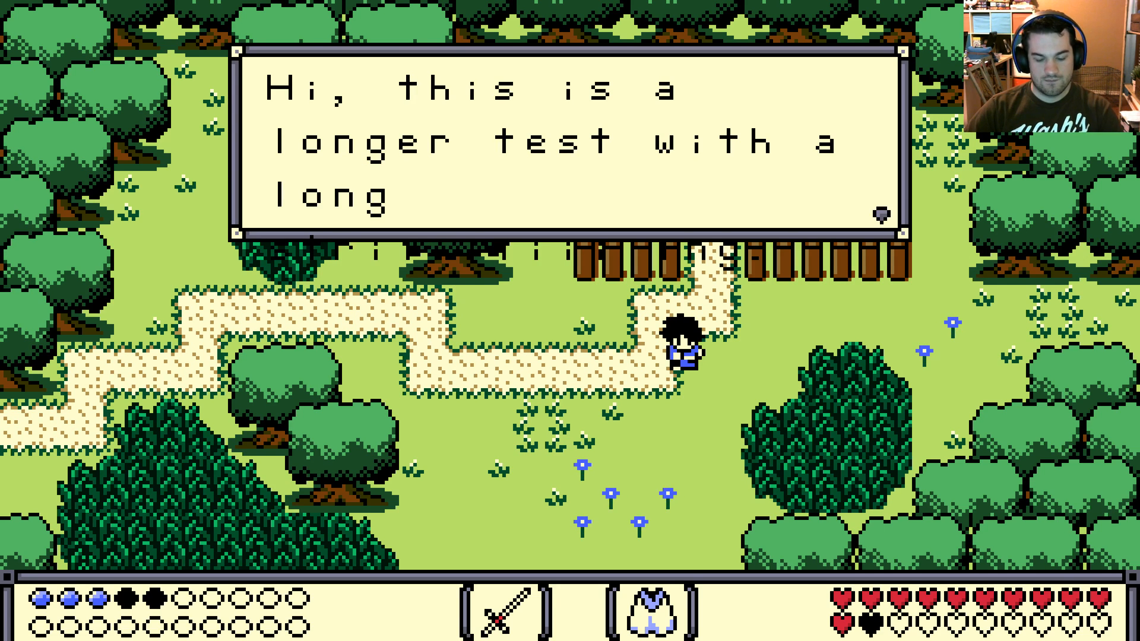
{"action": "key", "text": "Escape"}
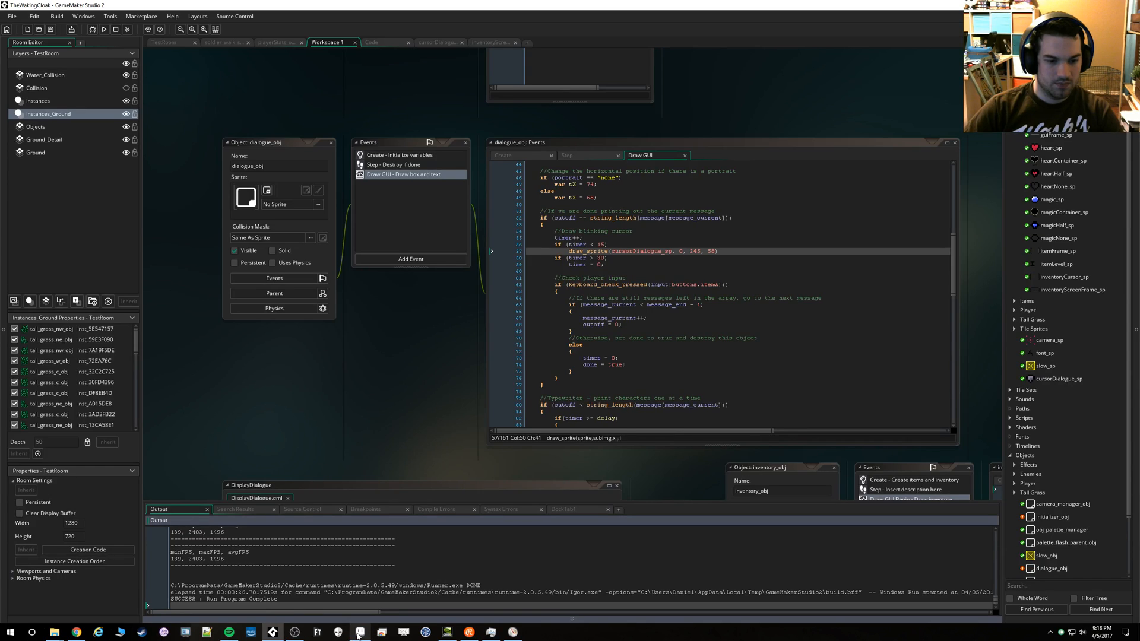
Switch to Aseprite, open cursor_dialogue.png from the GUI folder to copy the cursor sprite, and return to screen mockup 11
{"action": "left_click", "coordinate": [359, 632]}
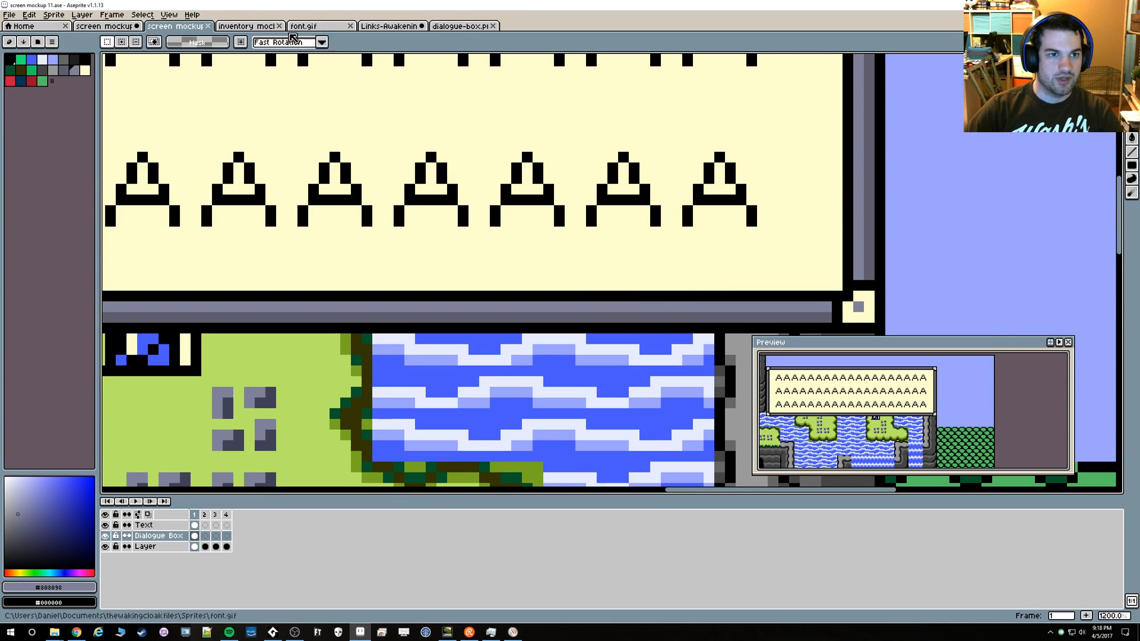
{"action": "left_click", "coordinate": [12, 11]}
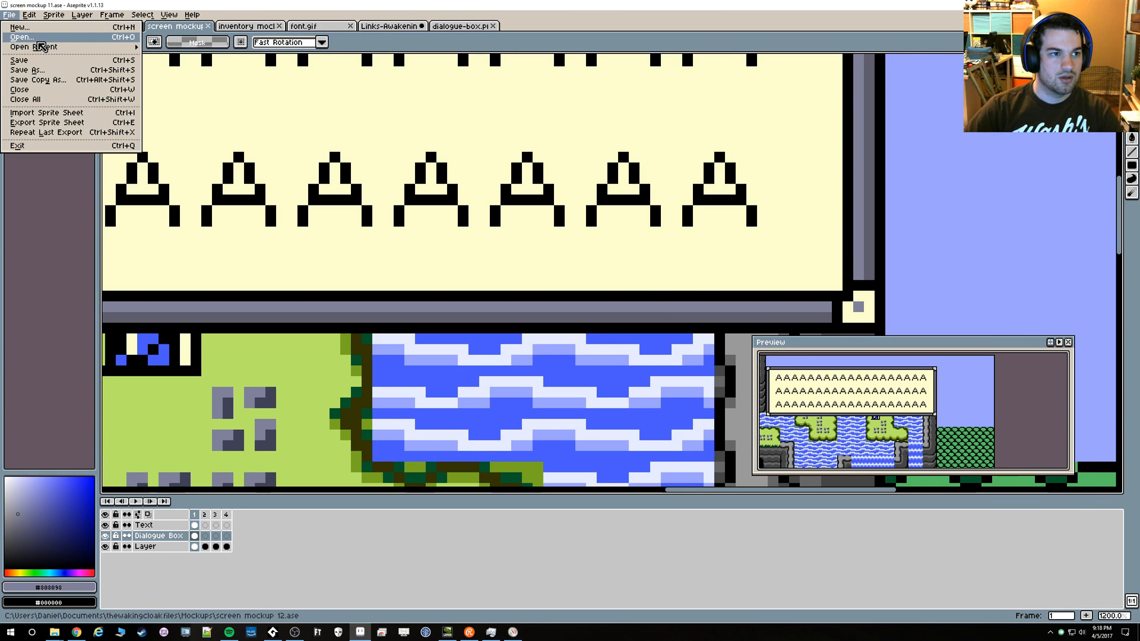
{"action": "left_click", "coordinate": [18, 34]}
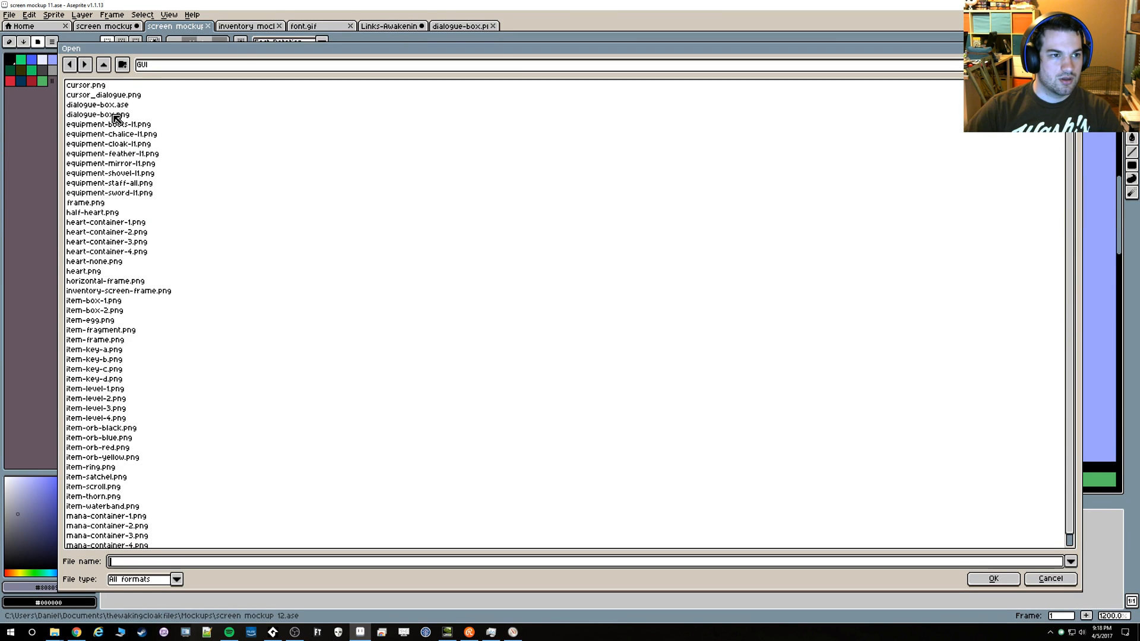
{"action": "double_click", "coordinate": [135, 98]}
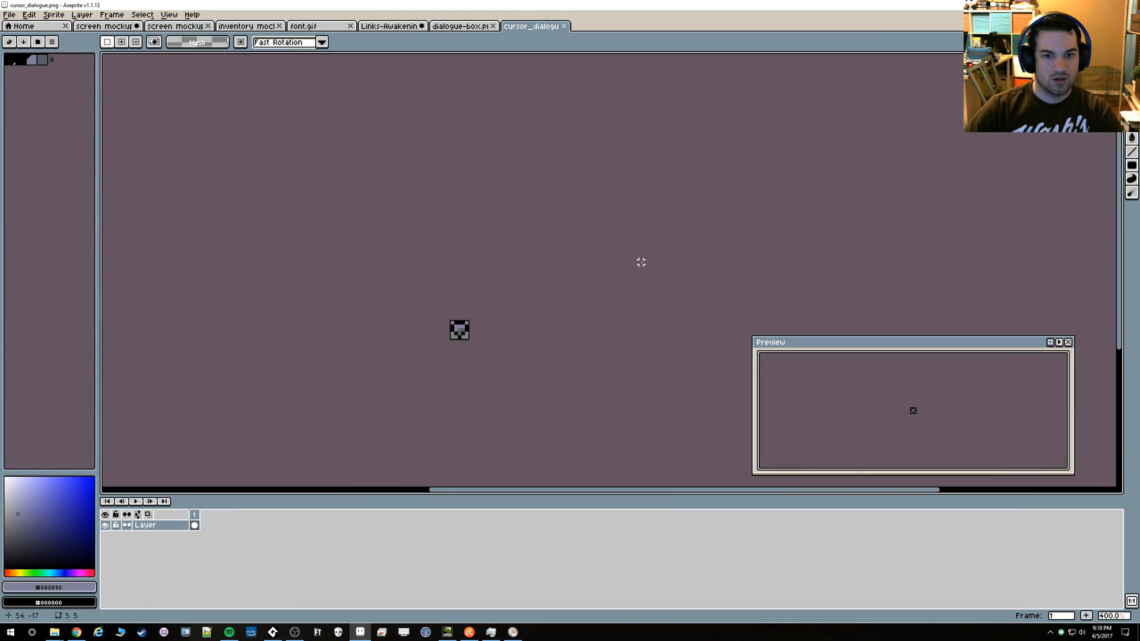
{"action": "left_click", "coordinate": [458, 26]}
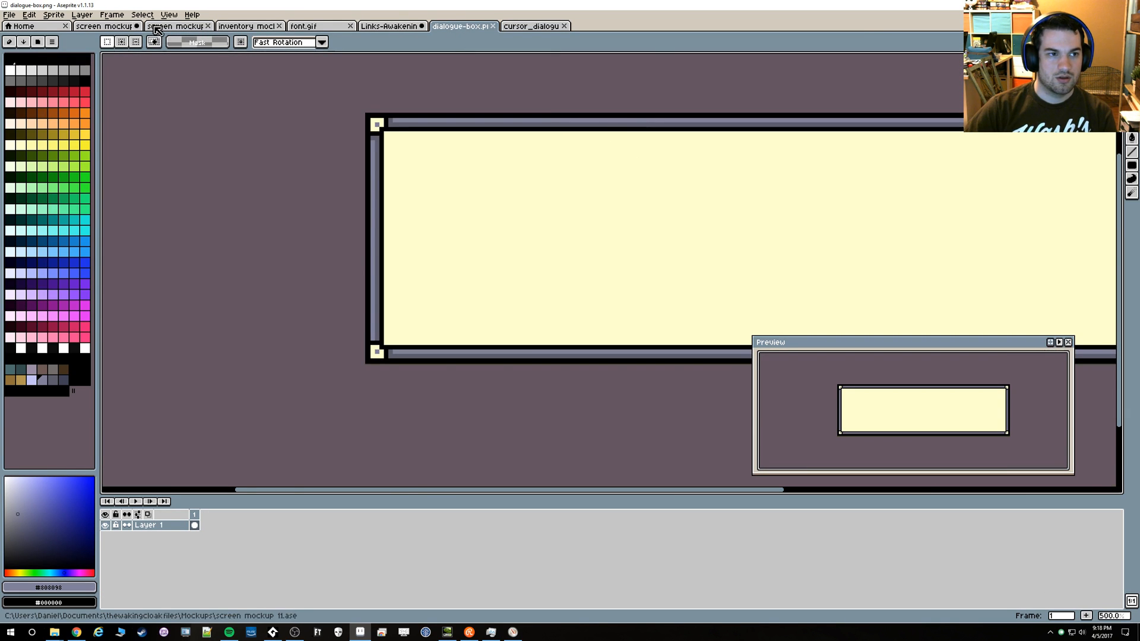
{"action": "left_click", "coordinate": [93, 28]}
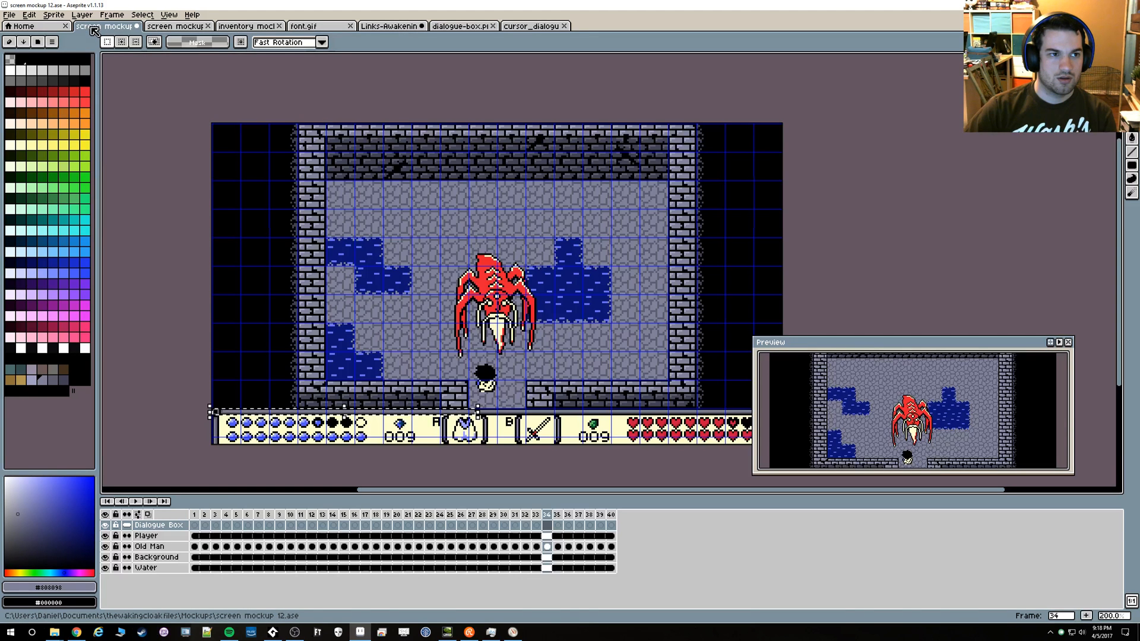
{"action": "left_click", "coordinate": [198, 28]}
{"action": "left_click_drag", "start_coordinate": [781, 285], "coordinate": [643, 244]}
{"action": "key", "text": "ctrl+v"}
{"action": "key", "text": "Return"}
{"action": "scroll", "coordinate": [682, 257], "scroll_direction": "down", "scroll_amount": 6}
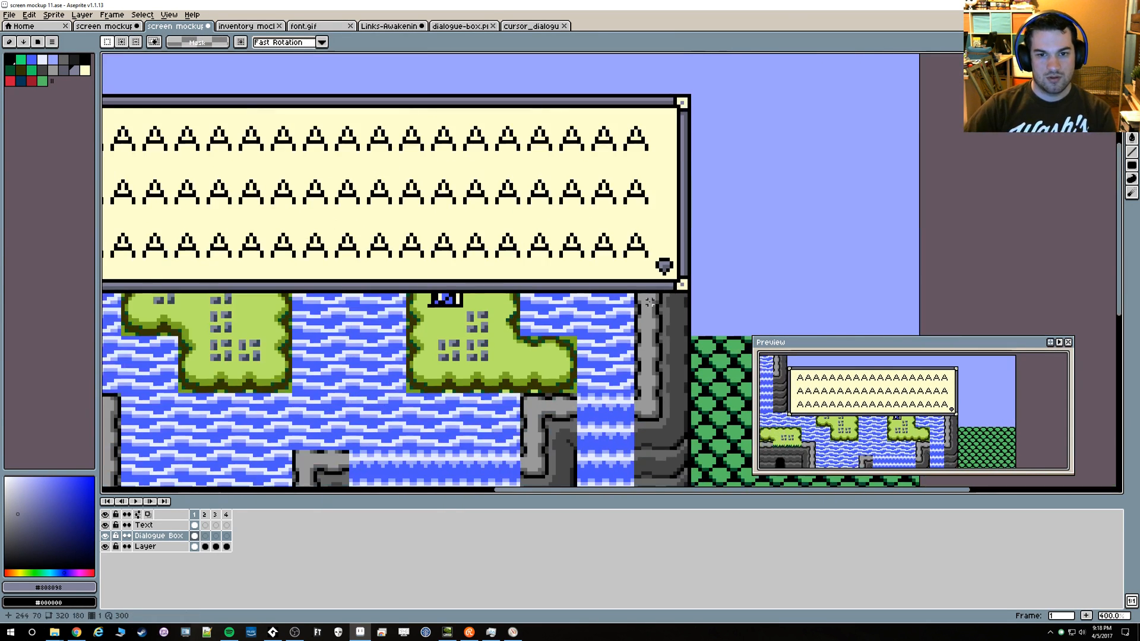
{"action": "scroll", "coordinate": [618, 285], "scroll_direction": "up", "scroll_amount": 3}
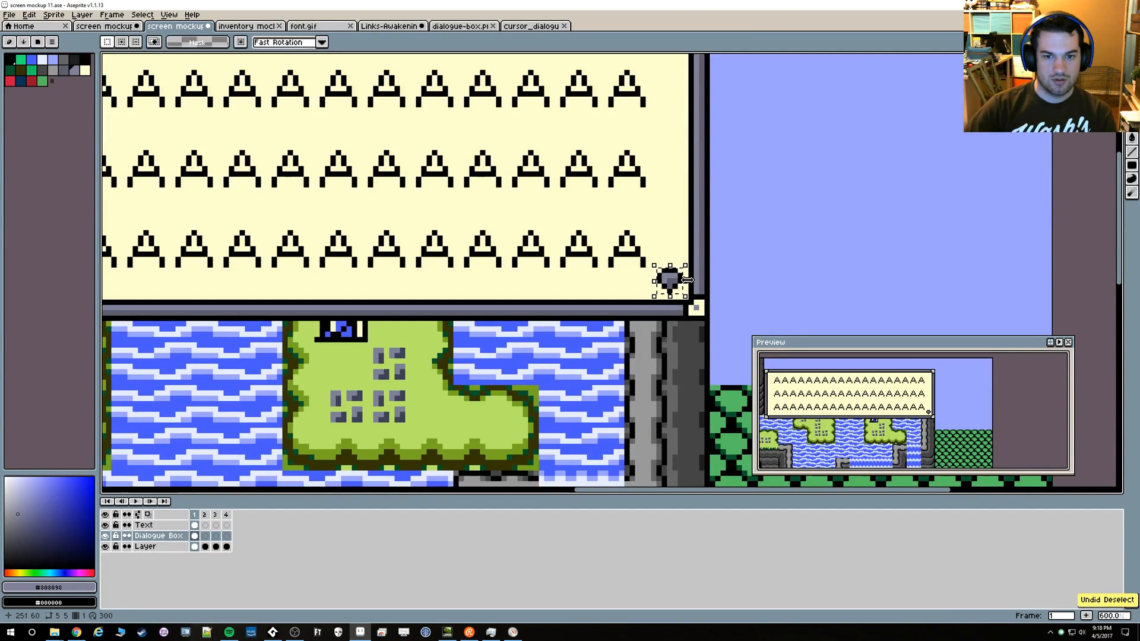
{"action": "scroll", "coordinate": [659, 280], "scroll_direction": "up", "scroll_amount": 2}
{"action": "left_click", "coordinate": [660, 279]}
{"action": "left_click_drag", "start_coordinate": [660, 279], "coordinate": [653, 270]}
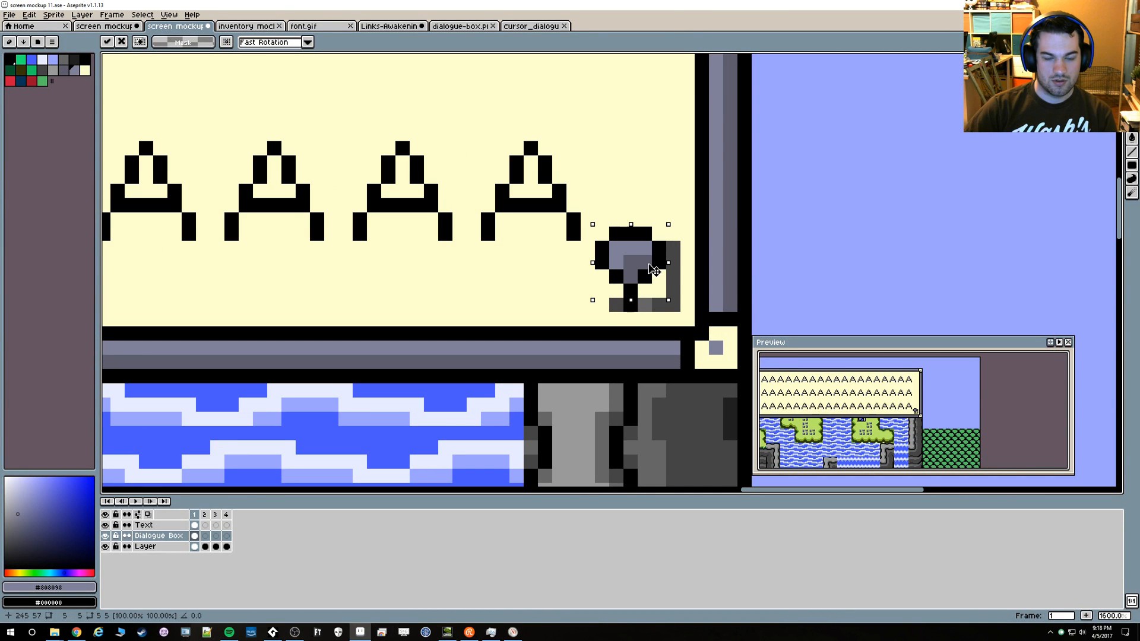
{"action": "key", "text": "Delete"}
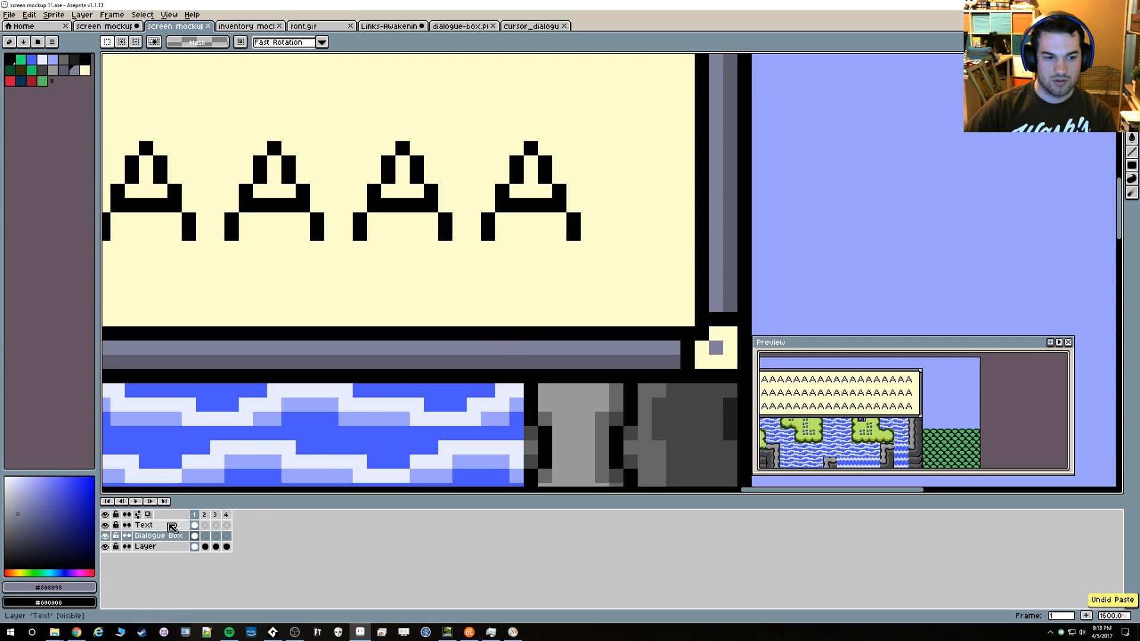
Paste the cursor sprite onto the Text layer at 245, 57, near the dialogue box's lower-right corner, and inspect its placement
{"action": "left_click", "coordinate": [156, 526]}
{"action": "key", "text": "ctrl+v"}
{"action": "left_click_drag", "start_coordinate": [593, 262], "coordinate": [627, 270]}
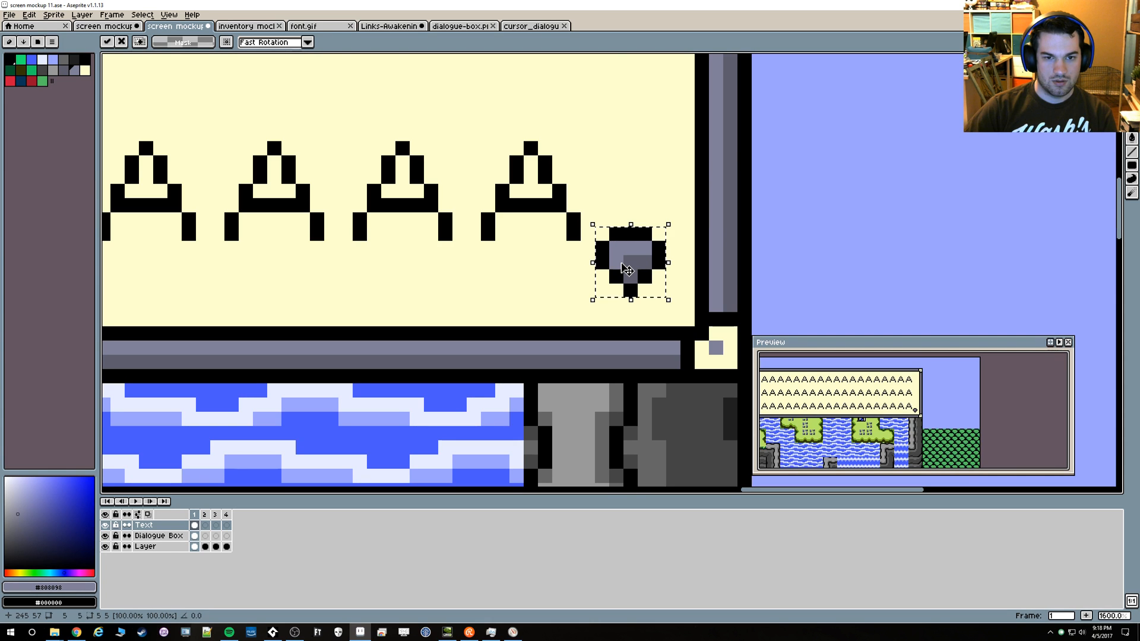
{"action": "key", "text": "Return"}
{"action": "scroll", "coordinate": [394, 304], "scroll_direction": "down", "scroll_amount": 6}
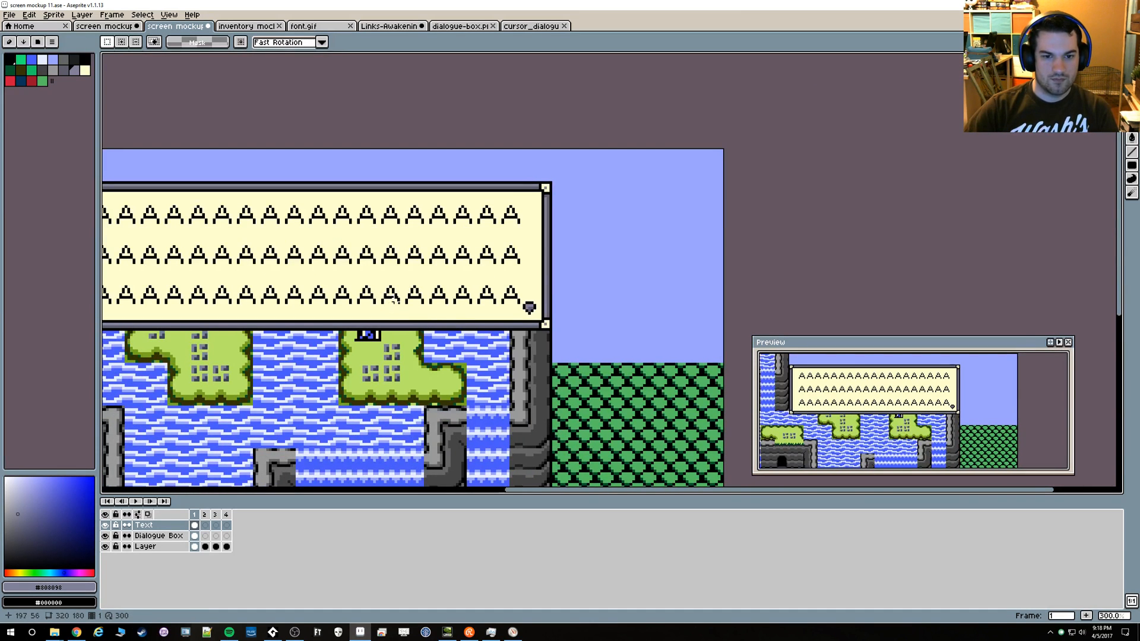
{"action": "left_click_drag", "start_coordinate": [395, 304], "coordinate": [542, 206]}
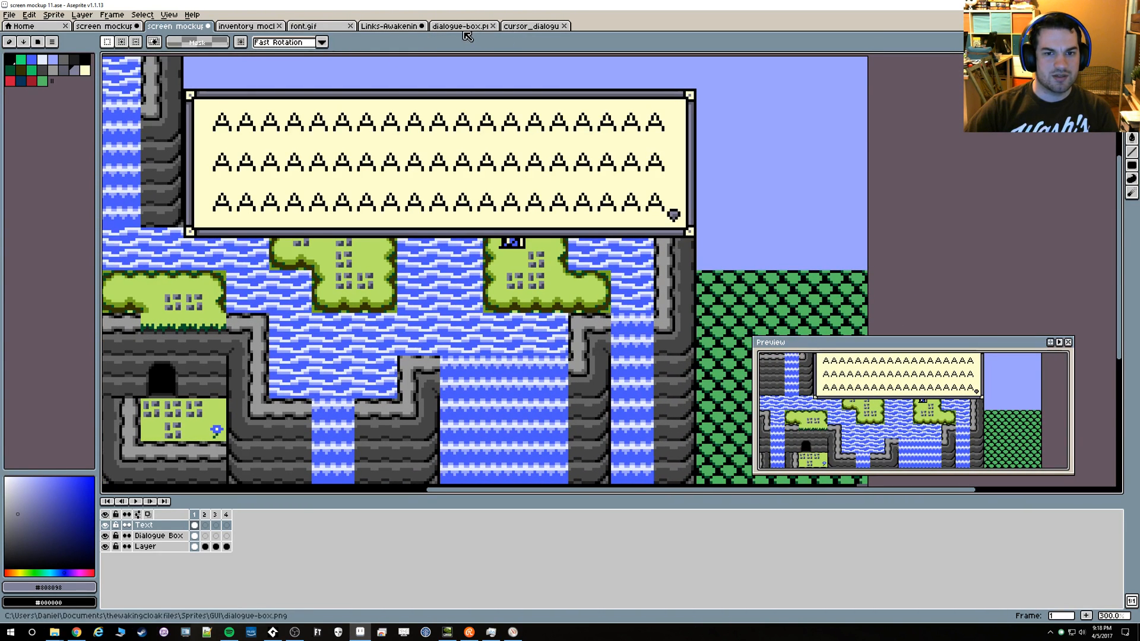
{"action": "scroll", "coordinate": [689, 224], "scroll_direction": "up", "scroll_amount": 6}
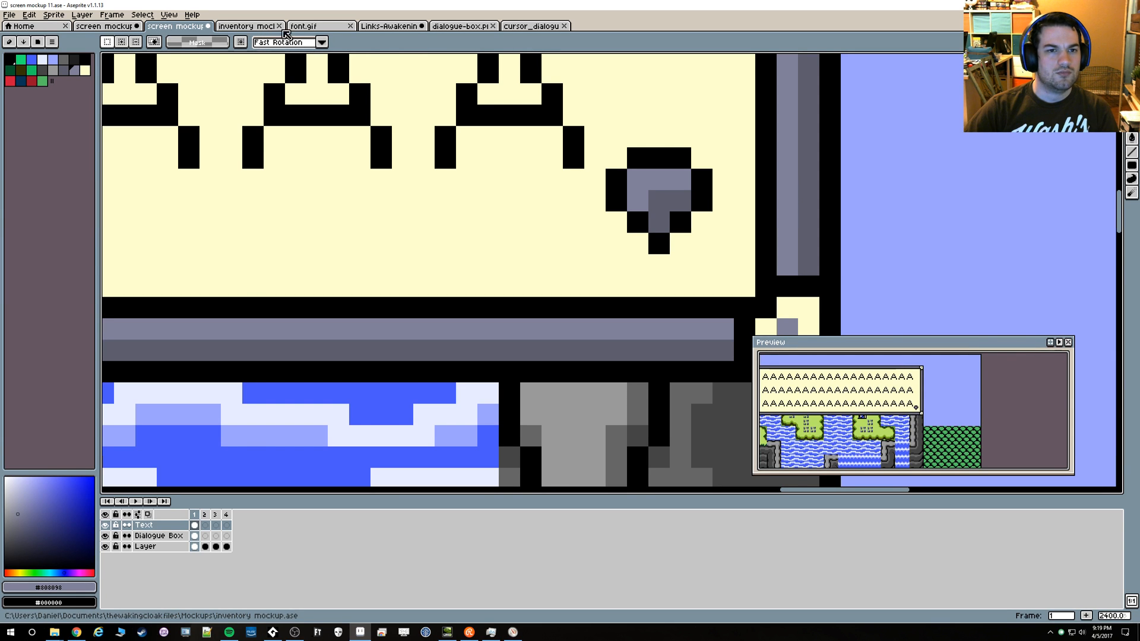
Examine the last glyph in font.gif and compare it with the Links-Awakening lettering and the cursor sprite
{"action": "left_click", "coordinate": [305, 28]}
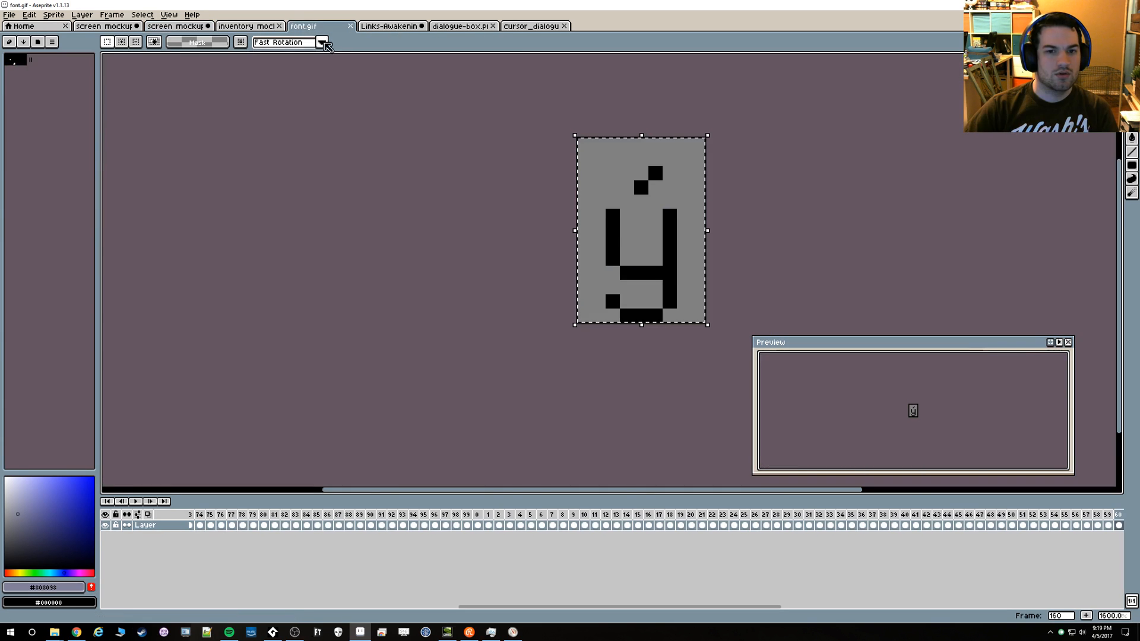
{"action": "scroll", "coordinate": [682, 300], "scroll_direction": "up", "scroll_amount": 1}
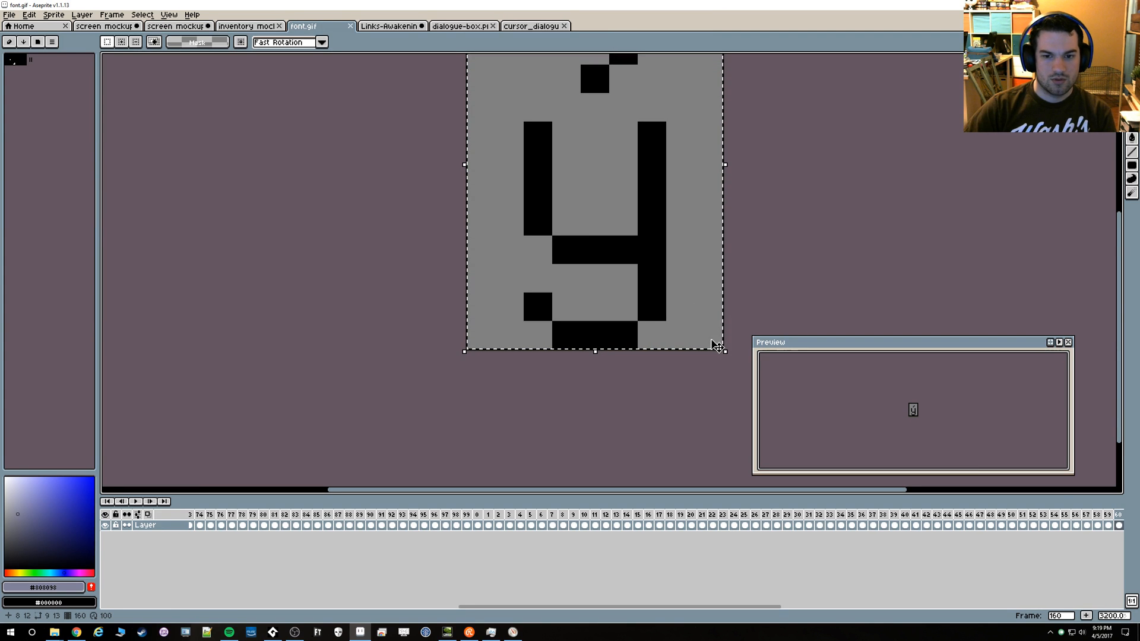
{"action": "key", "text": "b"}
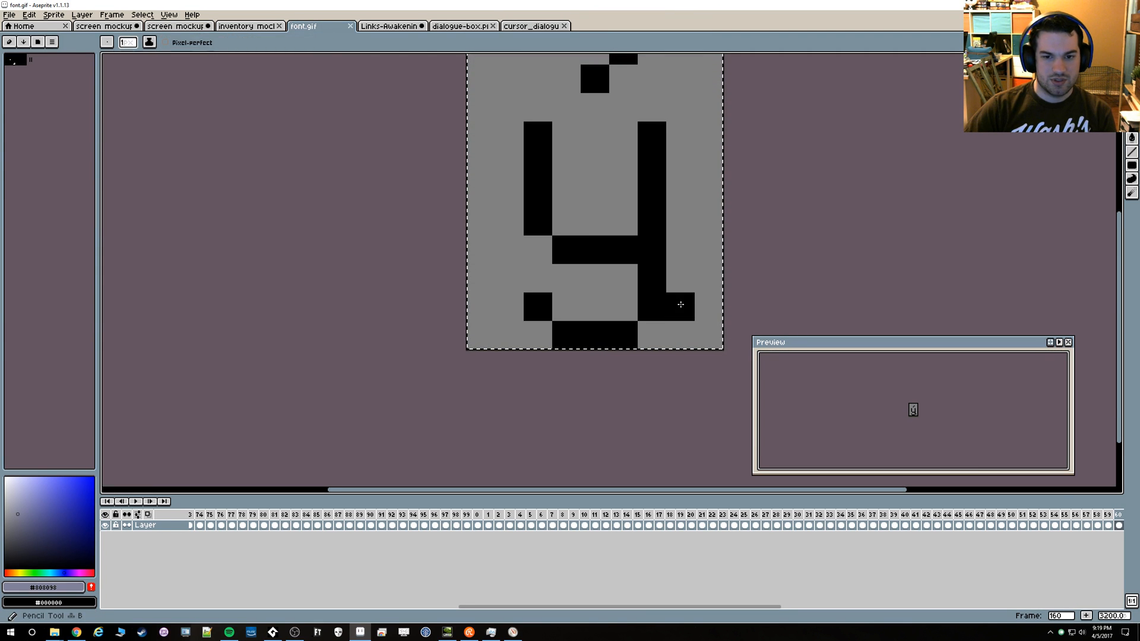
{"action": "left_click", "coordinate": [634, 223]}
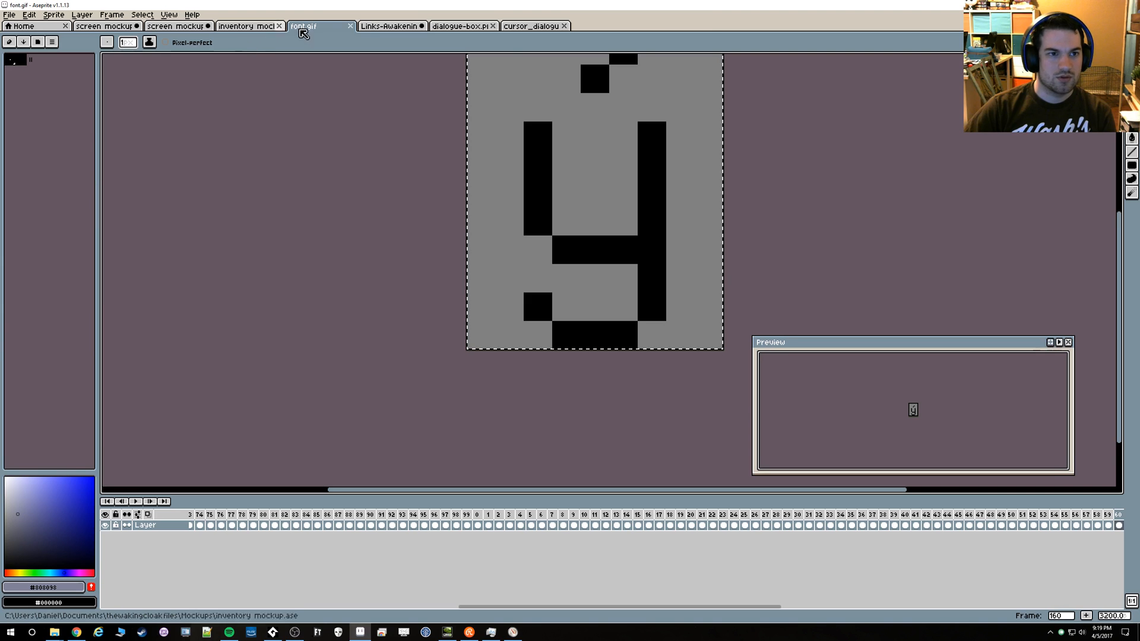
{"action": "left_click", "coordinate": [377, 28]}
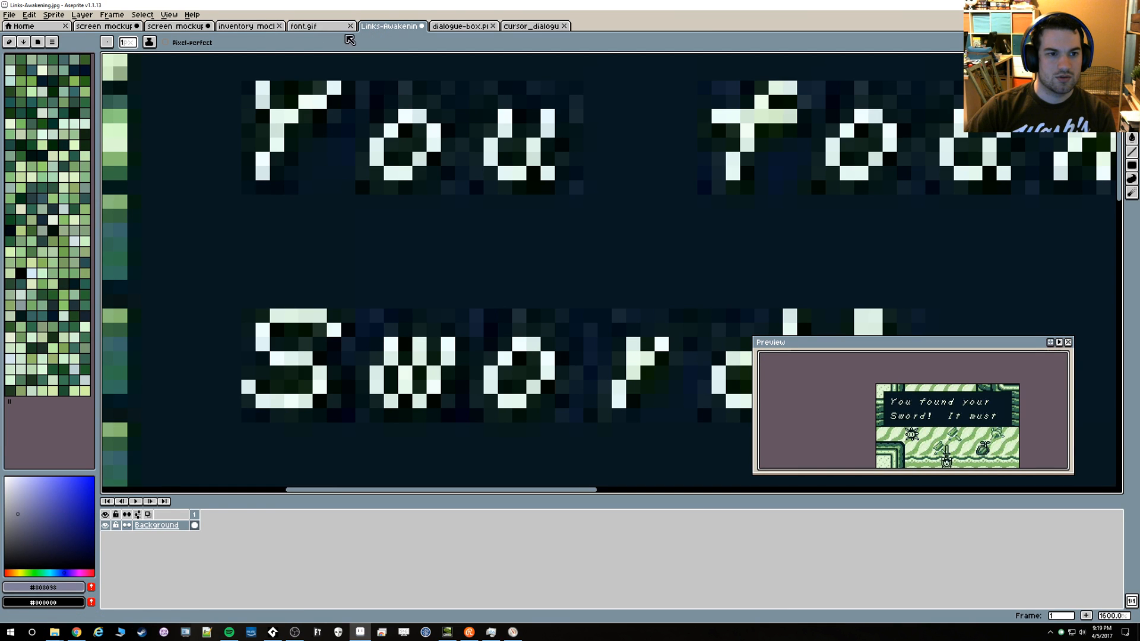
{"action": "left_click", "coordinate": [309, 26]}
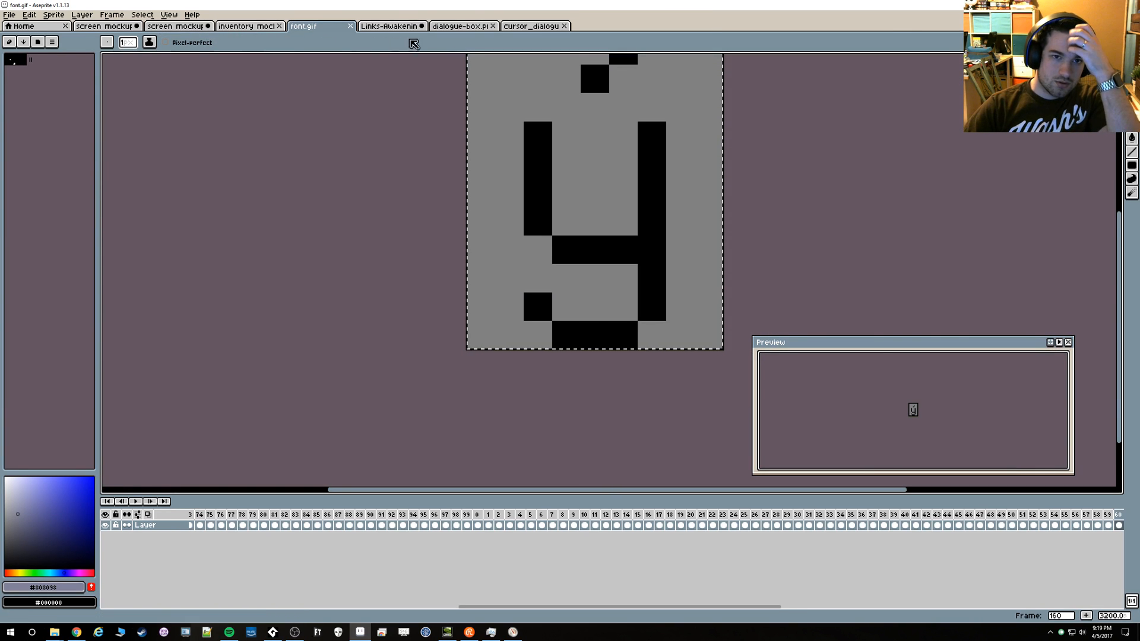
{"action": "left_click", "coordinate": [516, 27]}
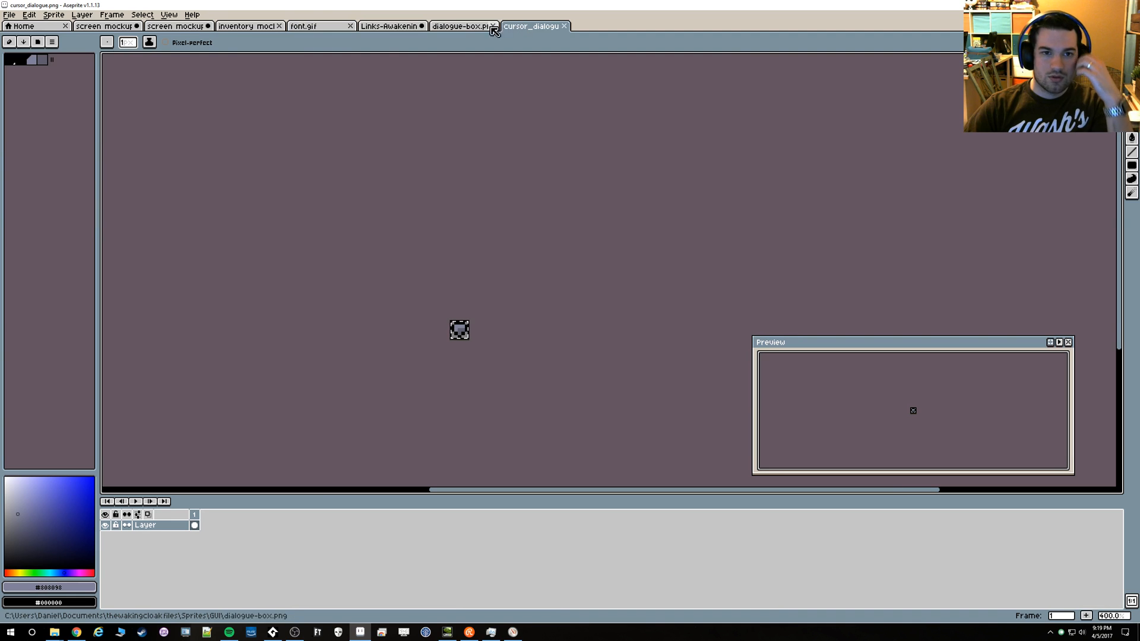
Inspect the letter rows and the cursor's placement beside the last letter in the dialogue box of screen mockup 11
{"action": "left_click", "coordinate": [98, 29]}
{"action": "left_click", "coordinate": [187, 27]}
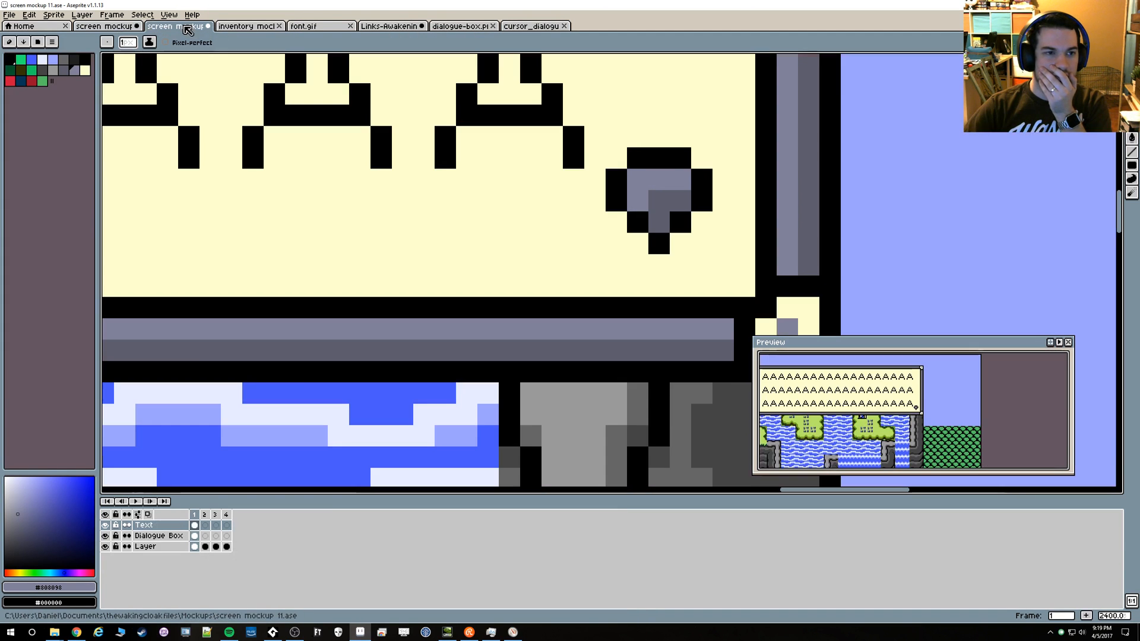
{"action": "scroll", "coordinate": [415, 155], "scroll_direction": "down", "scroll_amount": 6}
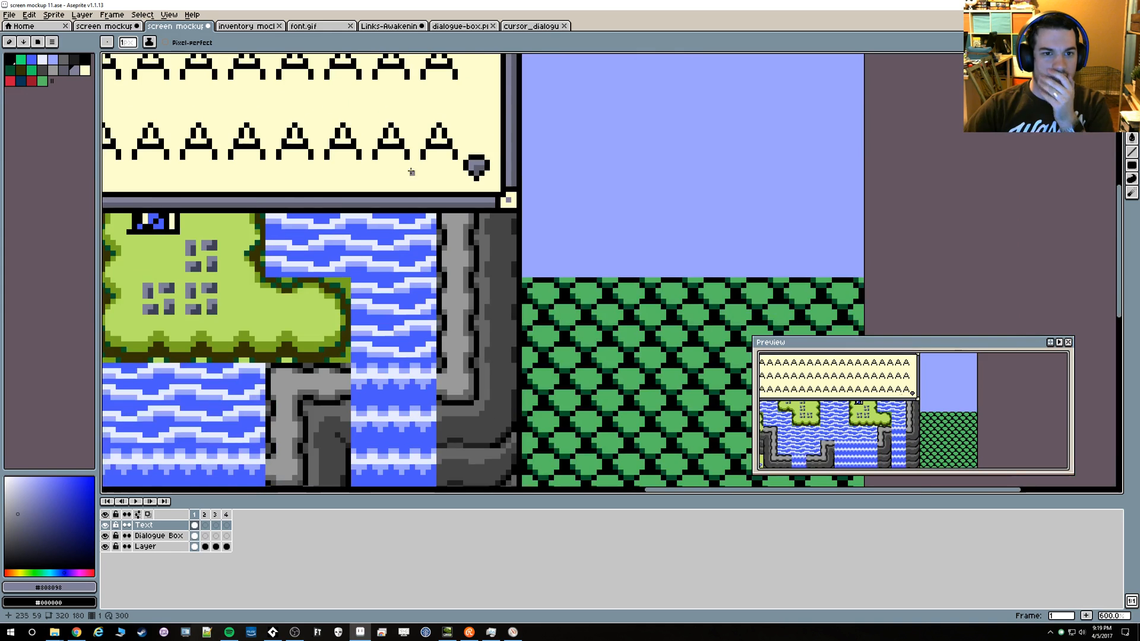
{"action": "scroll", "coordinate": [281, 234], "scroll_direction": "down", "scroll_amount": 1}
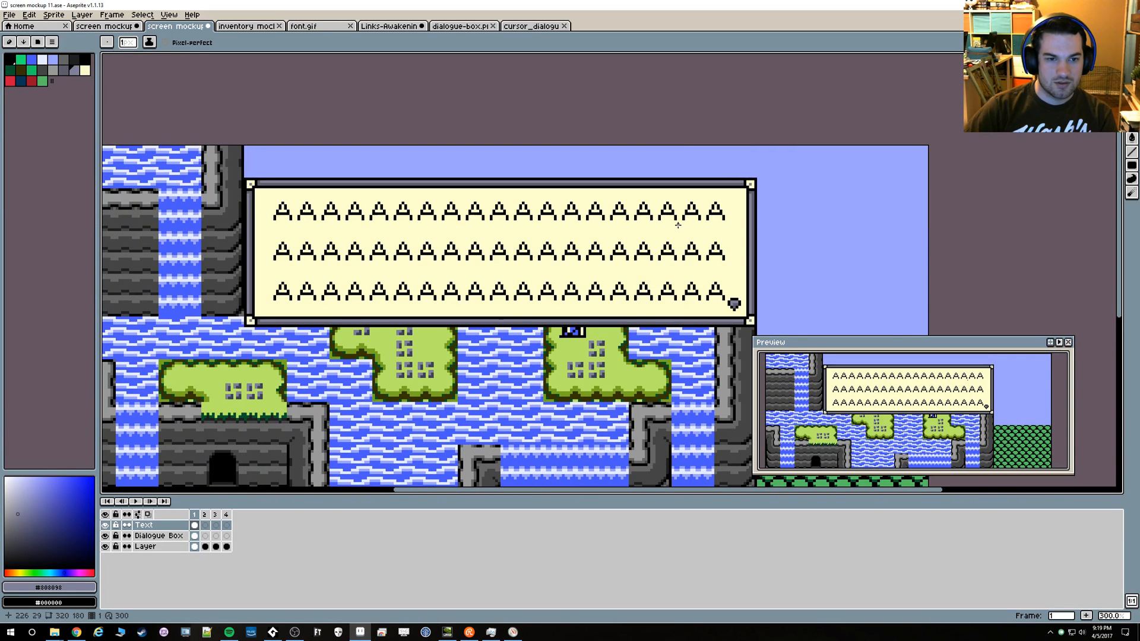
{"action": "scroll", "coordinate": [421, 223], "scroll_direction": "up", "scroll_amount": 4}
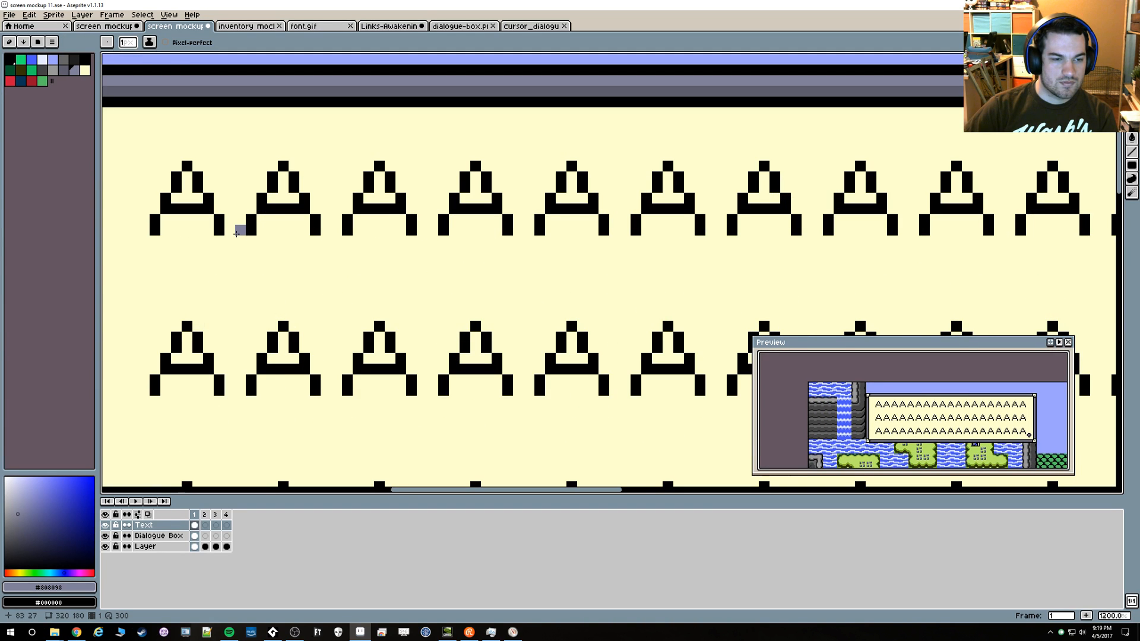
{"action": "left_click_drag", "start_coordinate": [542, 278], "coordinate": [109, 124]}
{"action": "left_click_drag", "start_coordinate": [891, 283], "coordinate": [488, 200]}
{"action": "left_click_drag", "start_coordinate": [669, 226], "coordinate": [473, 199]}
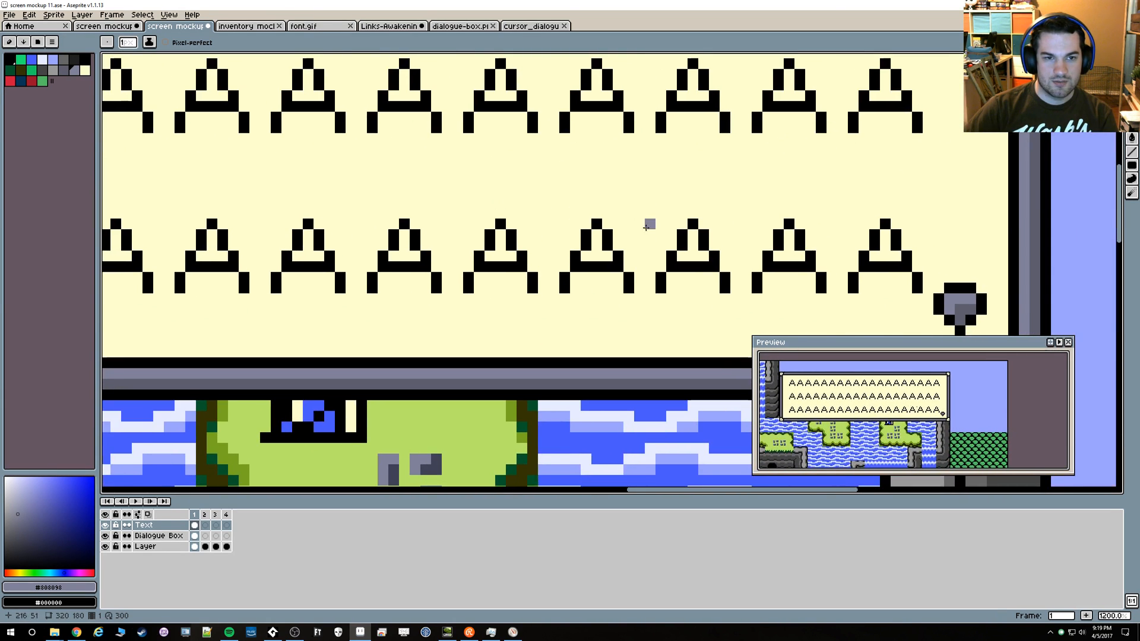
{"action": "left_click_drag", "start_coordinate": [766, 255], "coordinate": [519, 205]}
{"action": "scroll", "coordinate": [688, 237], "scroll_direction": "up", "scroll_amount": 2}
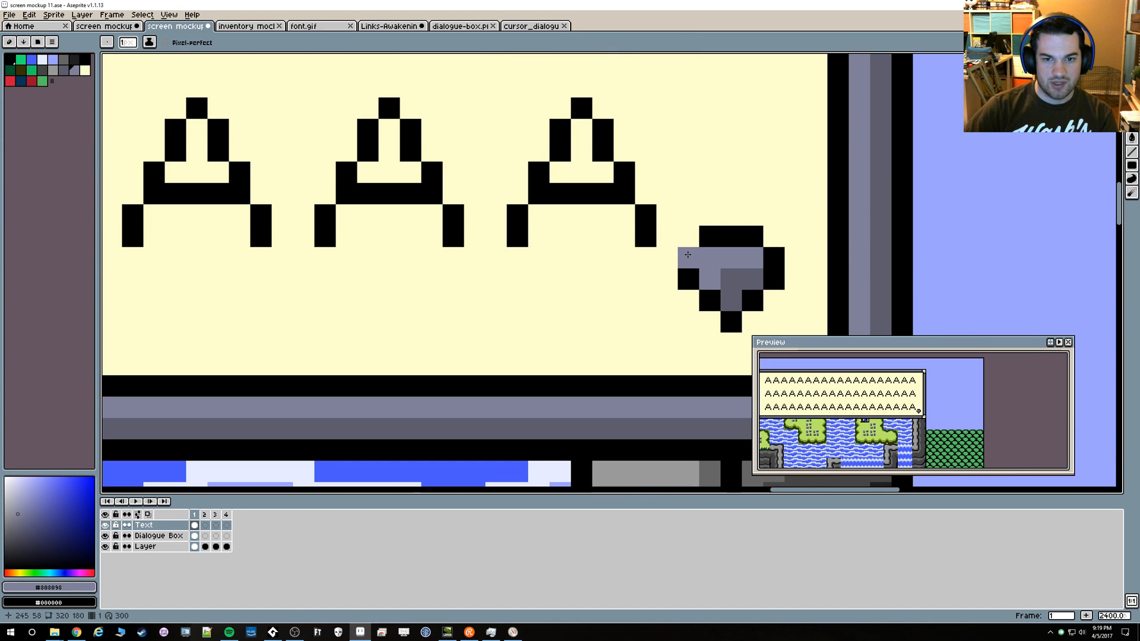
Look at the Links-Awakening lettering and browse through the glyph frames of font.gif to check the letter shapes and their margins
{"action": "left_click", "coordinate": [395, 27]}
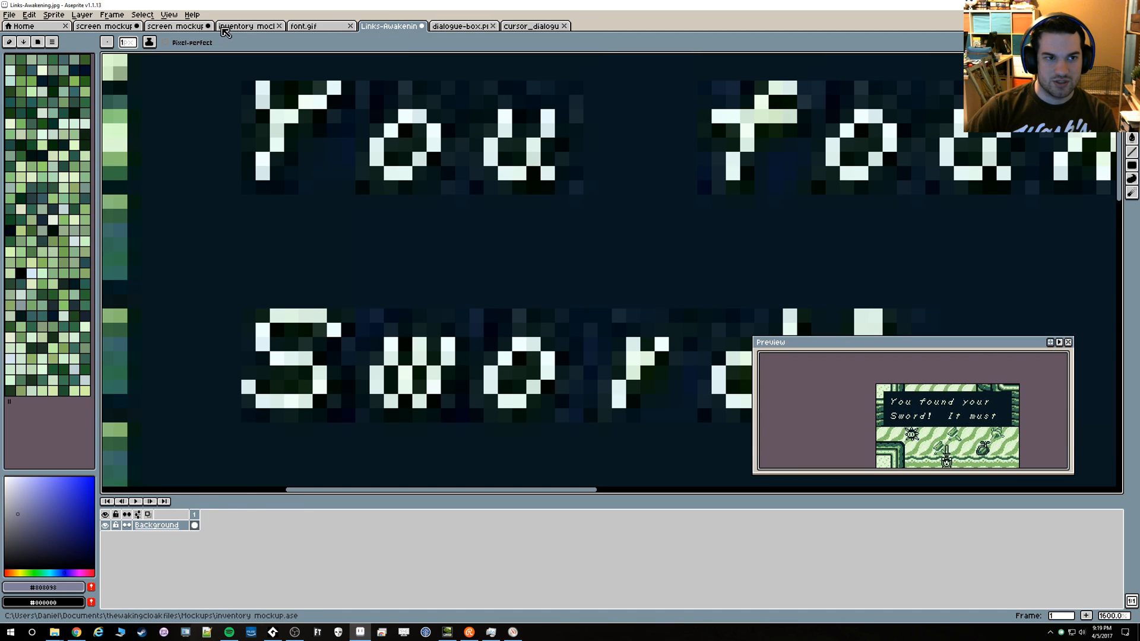
{"action": "left_click", "coordinate": [226, 28]}
{"action": "left_click", "coordinate": [327, 28]}
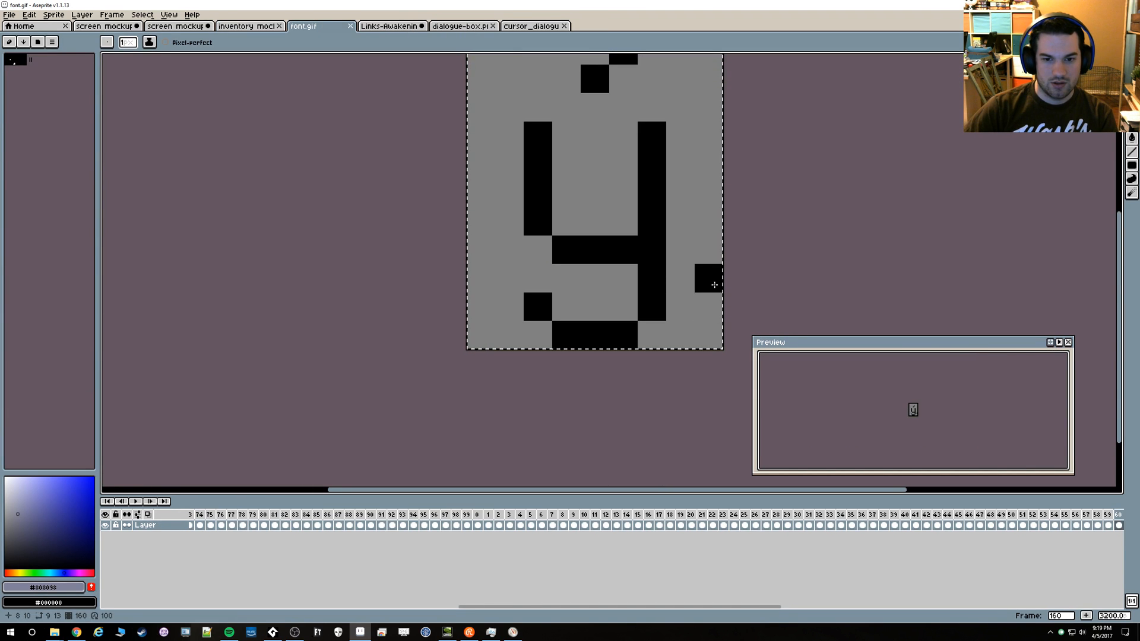
{"action": "key", "text": "Right"}
{"action": "key", "text": "Right"}
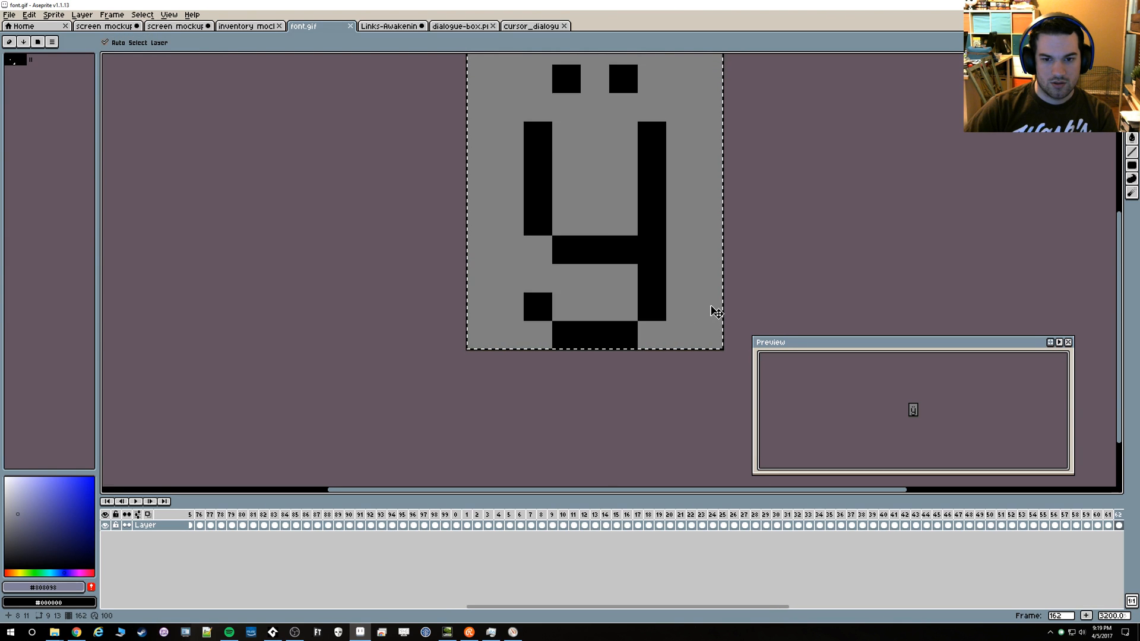
{"action": "key", "text": "Right"}
{"action": "key", "text": "Right"}
{"action": "key", "text": "Right"}
{"action": "key", "text": "Right"}
{"action": "key", "text": "Right"}
{"action": "key", "text": "Right"}
{"action": "key", "text": "Right"}
{"action": "key", "text": "Right"}
{"action": "key", "text": "Right"}
{"action": "key", "text": "Right"}
{"action": "key", "text": "Right"}
{"action": "key", "text": "Right"}
{"action": "key", "text": "Right"}
{"action": "key", "text": "Right"}
{"action": "key", "text": "Right"}
{"action": "key", "text": "Right"}
{"action": "key", "text": "Right"}
{"action": "key", "text": "Right"}
{"action": "key", "text": "Right"}
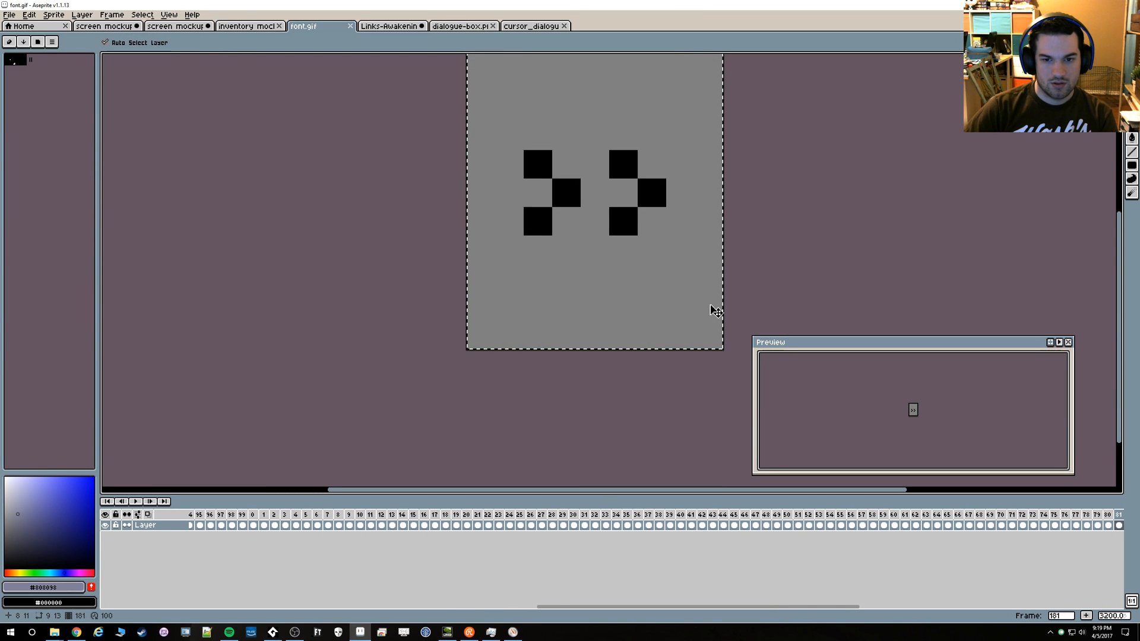
{"action": "key", "text": "Right"}
{"action": "key", "text": "Right"}
{"action": "key", "text": "Right"}
{"action": "key", "text": "Right"}
{"action": "key", "text": "Right"}
{"action": "key", "text": "Right"}
{"action": "key", "text": "Right"}
{"action": "key", "text": "Right"}
{"action": "key", "text": "Right"}
{"action": "key", "text": "Right"}
{"action": "key", "text": "Right"}
{"action": "key", "text": "Right"}
{"action": "key", "text": "Right"}
{"action": "key", "text": "Right"}
{"action": "key", "text": "Right"}
{"action": "key", "text": "Right"}
{"action": "key", "text": "Right"}
{"action": "key", "text": "Right"}
{"action": "key", "text": "Right"}
{"action": "key", "text": "Right"}
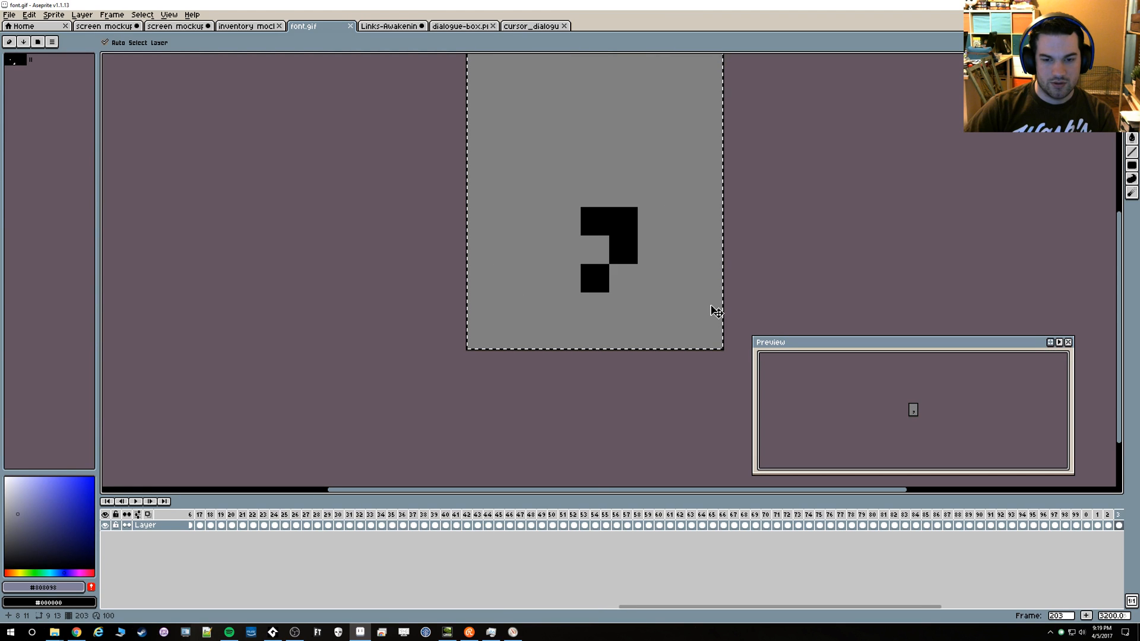
{"action": "key", "text": "Right"}
{"action": "key", "text": "Right"}
{"action": "key", "text": "Right"}
{"action": "key", "text": "Right"}
{"action": "key", "text": "Right"}
{"action": "key", "text": "Right"}
{"action": "key", "text": "Right"}
{"action": "key", "text": "Right"}
{"action": "key", "text": "Right"}
{"action": "key", "text": "Right"}
{"action": "key", "text": "Right"}
{"action": "key", "text": "Right"}
{"action": "key", "text": "Right"}
{"action": "key", "text": "Right"}
{"action": "key", "text": "Right"}
{"action": "key", "text": "Right"}
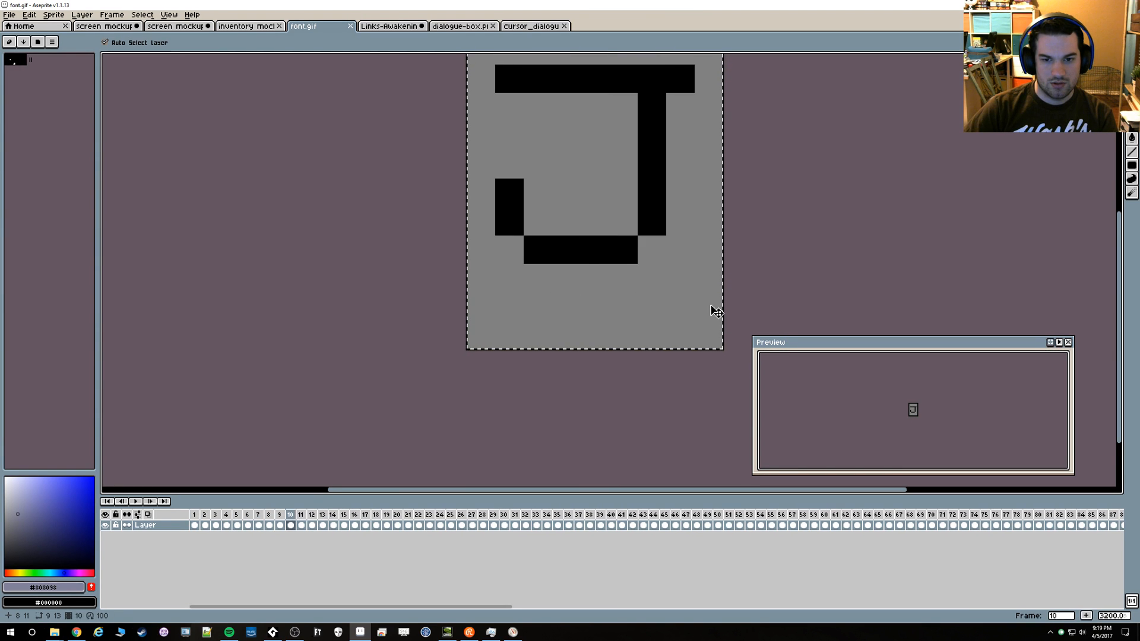
{"action": "key", "text": "Right"}
{"action": "key", "text": "Right"}
{"action": "key", "text": "Right"}
{"action": "key", "text": "Right"}
{"action": "key", "text": "Right"}
{"action": "key", "text": "Right"}
{"action": "key", "text": "Right"}
{"action": "key", "text": "Right"}
{"action": "key", "text": "Right"}
{"action": "key", "text": "Right"}
{"action": "key", "text": "Right"}
{"action": "key", "text": "Right"}
{"action": "key", "text": "Right"}
{"action": "key", "text": "Right"}
{"action": "key", "text": "Right"}
{"action": "key", "text": "Right"}
{"action": "key", "text": "Right"}
{"action": "key", "text": "Right"}
{"action": "key", "text": "Right"}
{"action": "key", "text": "Right"}
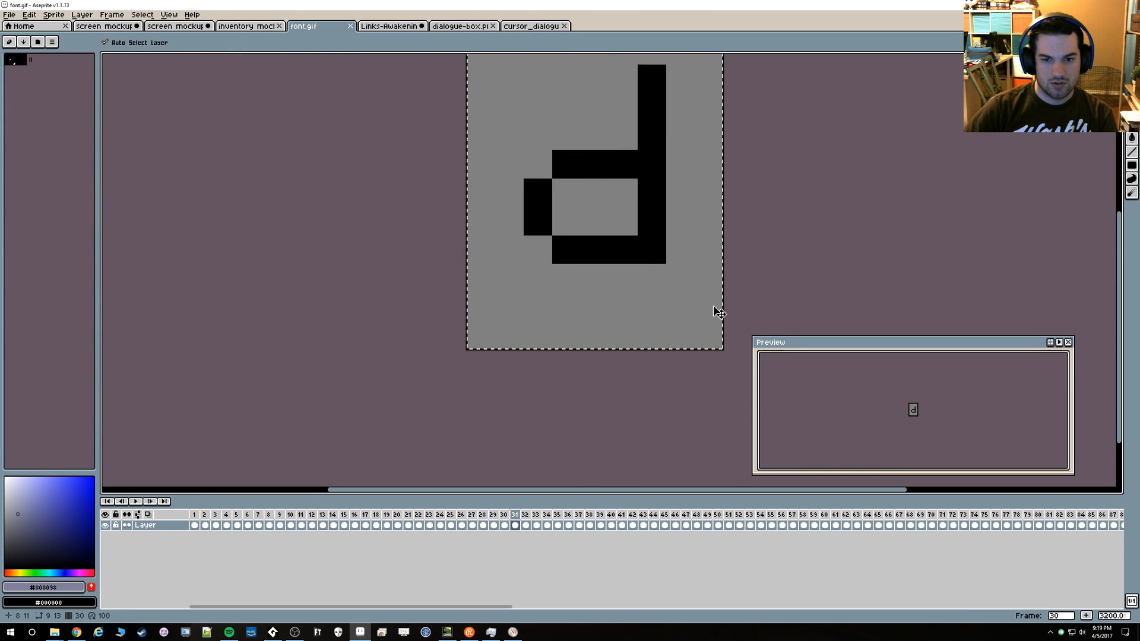
{"action": "key", "text": "Right"}
{"action": "key", "text": "Right"}
{"action": "key", "text": "Right"}
{"action": "key", "text": "Right"}
{"action": "key", "text": "Right"}
{"action": "key", "text": "Right"}
{"action": "key", "text": "Right"}
{"action": "key", "text": "Right"}
{"action": "key", "text": "Right"}
{"action": "key", "text": "Right"}
{"action": "key", "text": "Right"}
{"action": "key", "text": "Right"}
{"action": "key", "text": "Right"}
{"action": "key", "text": "Right"}
{"action": "key", "text": "Right"}
{"action": "key", "text": "Right"}
{"action": "key", "text": "Right"}
{"action": "key", "text": "Right"}
{"action": "key", "text": "Right"}
{"action": "key", "text": "Right"}
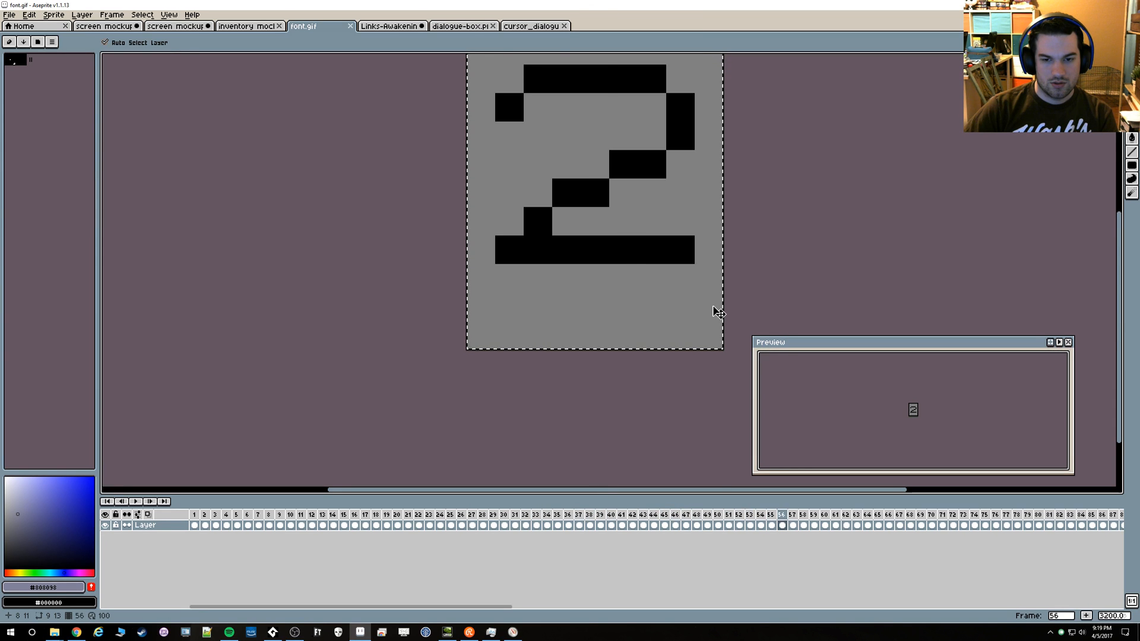
{"action": "key", "text": "Right"}
{"action": "key", "text": "Right"}
{"action": "key", "text": "Right"}
{"action": "key", "text": "Right"}
{"action": "key", "text": "Right"}
{"action": "key", "text": "Right"}
{"action": "key", "text": "Right"}
{"action": "key", "text": "Right"}
{"action": "key", "text": "Right"}
{"action": "key", "text": "Right"}
{"action": "key", "text": "Right"}
{"action": "key", "text": "Right"}
{"action": "key", "text": "Right"}
{"action": "key", "text": "Right"}
{"action": "key", "text": "Right"}
{"action": "key", "text": "Right"}
{"action": "key", "text": "Right"}
{"action": "key", "text": "Right"}
{"action": "key", "text": "Right"}
{"action": "key", "text": "Right"}
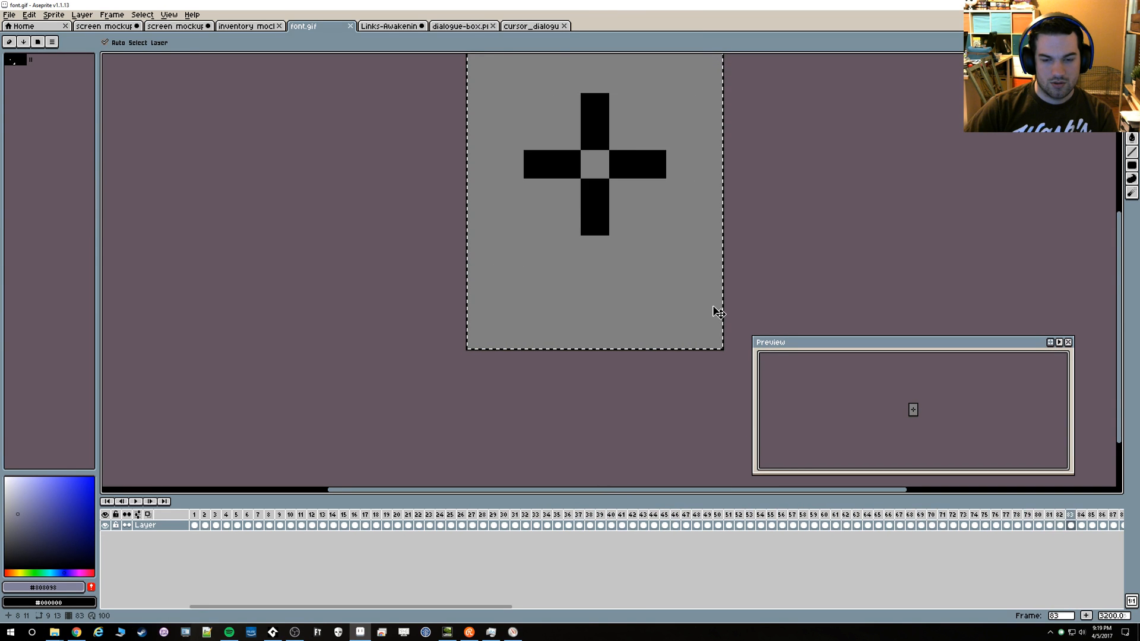
{"action": "key", "text": "Right"}
{"action": "key", "text": "Right"}
{"action": "key", "text": "Right"}
{"action": "key", "text": "Right"}
{"action": "key", "text": "Right"}
{"action": "key", "text": "Right"}
{"action": "key", "text": "Right"}
{"action": "key", "text": "Right"}
{"action": "key", "text": "Right"}
{"action": "key", "text": "Right"}
{"action": "key", "text": "Right"}
{"action": "key", "text": "Right"}
{"action": "key", "text": "Right"}
{"action": "key", "text": "Right"}
{"action": "key", "text": "Right"}
{"action": "key", "text": "Right"}
{"action": "key", "text": "Right"}
{"action": "key", "text": "Right"}
{"action": "key", "text": "Right"}
{"action": "key", "text": "Right"}
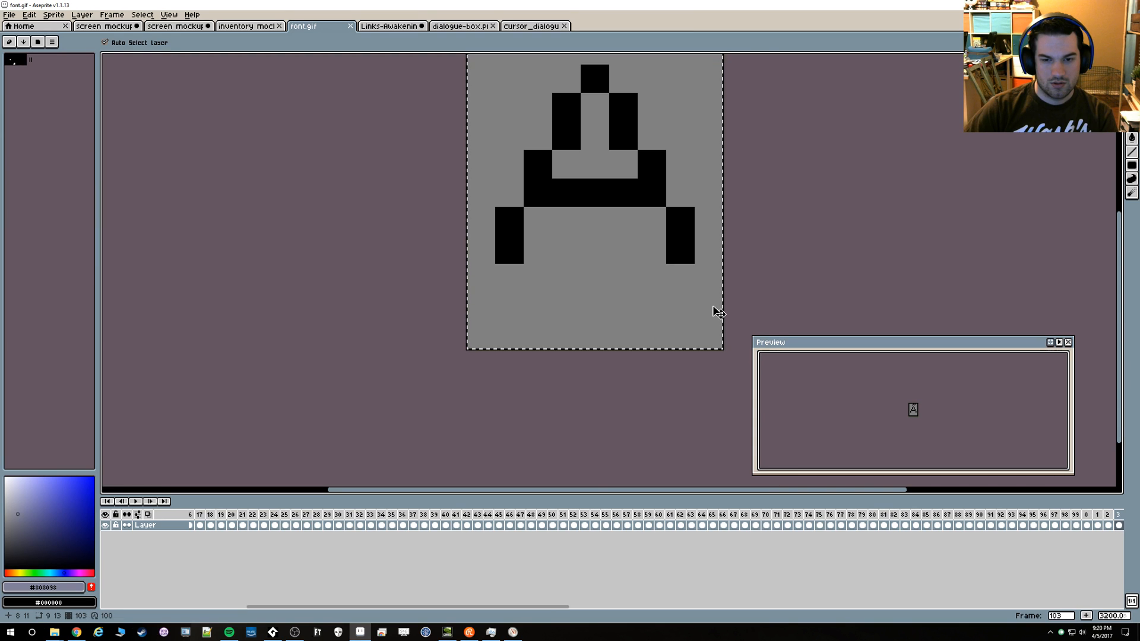
{"action": "key", "text": "alt+Tab"}
{"action": "key", "text": "alt+Tab"}
{"action": "key", "text": "Left"}
{"action": "key", "text": "Left"}
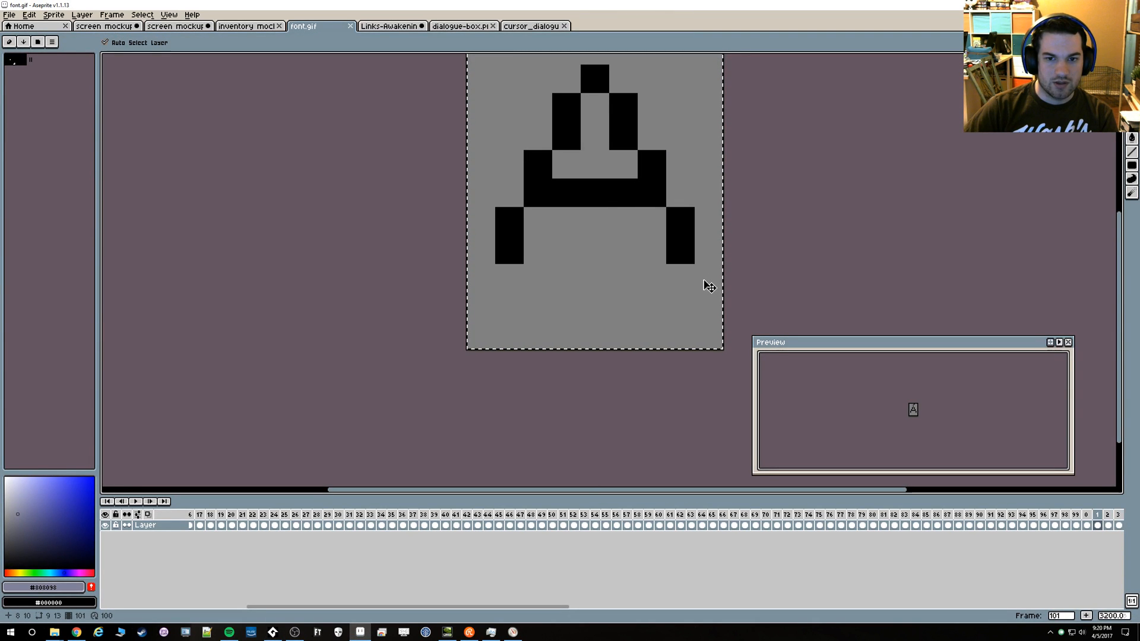
{"action": "key", "text": "Left"}
{"action": "key", "text": "Left"}
{"action": "key", "text": "Left"}
{"action": "key", "text": "Left"}
{"action": "key", "text": "Left"}
{"action": "key", "text": "Left"}
{"action": "key", "text": "Left"}
{"action": "key", "text": "Left"}
{"action": "key", "text": "Left"}
{"action": "key", "text": "Left"}
{"action": "key", "text": "Left"}
{"action": "key", "text": "Left"}
{"action": "key", "text": "Left"}
{"action": "key", "text": "Left"}
{"action": "key", "text": "Left"}
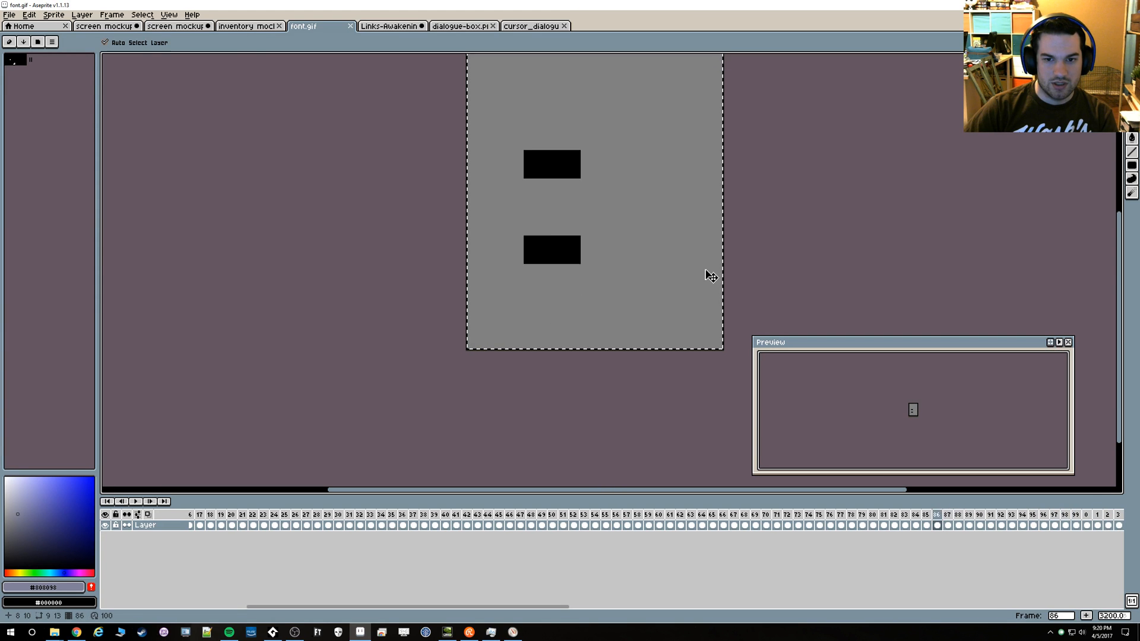
{"action": "key", "text": "Left"}
{"action": "key", "text": "Left"}
{"action": "key", "text": "Left"}
{"action": "key", "text": "Left"}
{"action": "key", "text": "Left"}
{"action": "key", "text": "Left"}
{"action": "key", "text": "Left"}
{"action": "key", "text": "Left"}
{"action": "key", "text": "Left"}
{"action": "key", "text": "Left"}
{"action": "key", "text": "Left"}
{"action": "key", "text": "Left"}
{"action": "key", "text": "Left"}
{"action": "key", "text": "Left"}
{"action": "key", "text": "Left"}
{"action": "key", "text": "Left"}
{"action": "key", "text": "Left"}
{"action": "key", "text": "Left"}
{"action": "key", "text": "Left"}
{"action": "key", "text": "Left"}
Check the cursor's draw_sprite line in GameMaker Studio 2, then return to Aseprite and examine the cursor's pixel position in screen mockup 11
{"action": "key", "text": "alt+Tab"}
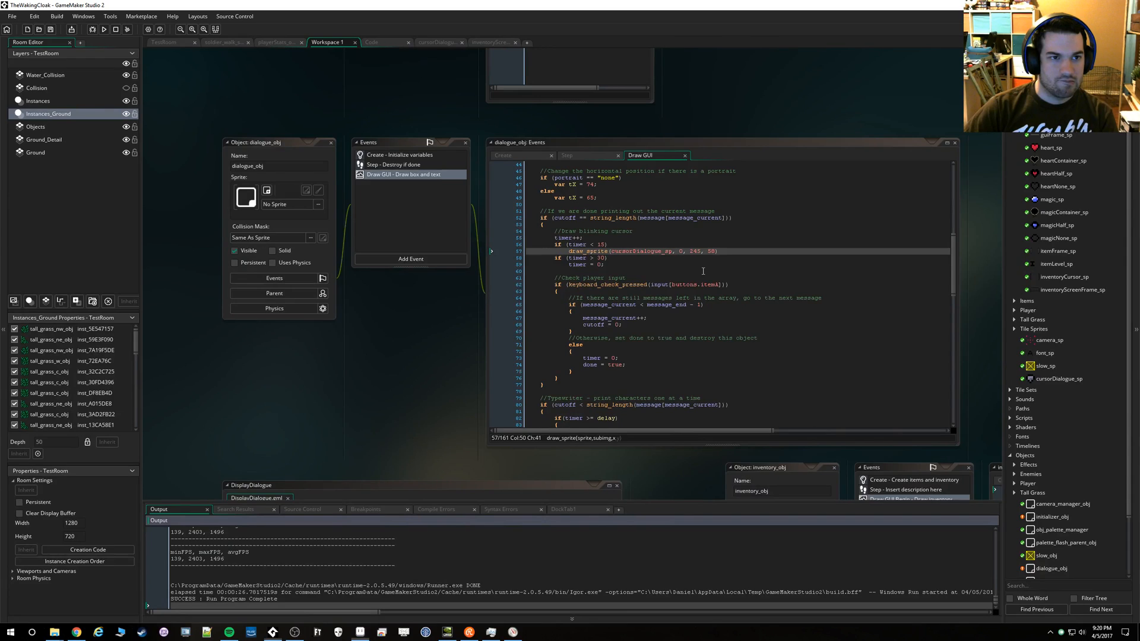
{"action": "left_click", "coordinate": [360, 632]}
{"action": "left_click", "coordinate": [174, 26]}
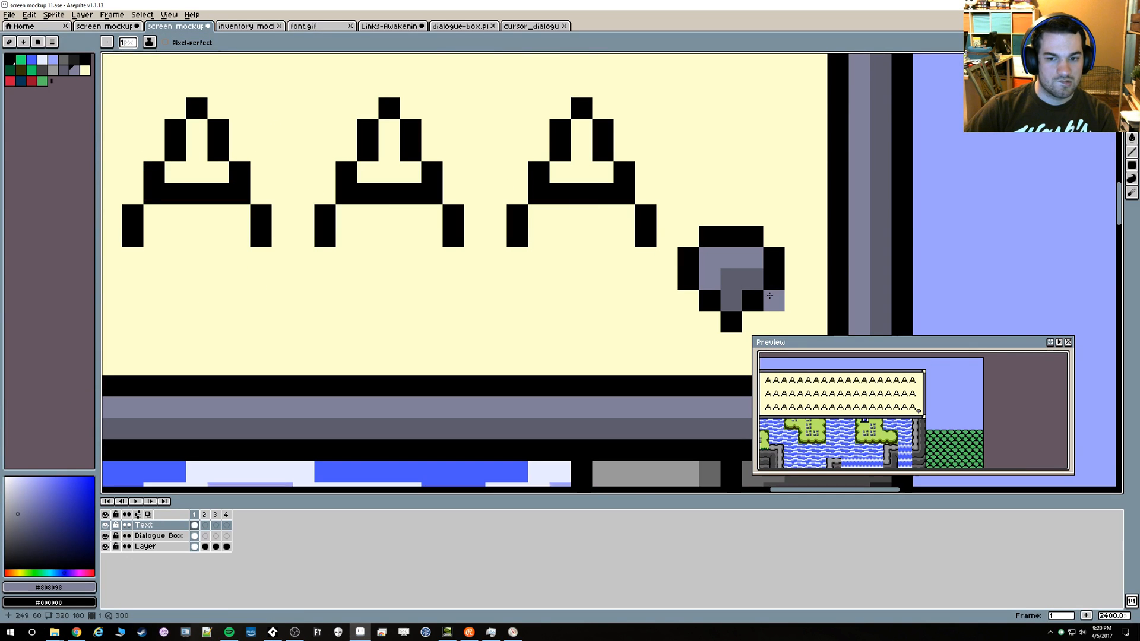
{"action": "left_click_drag", "start_coordinate": [705, 262], "coordinate": [632, 231]}
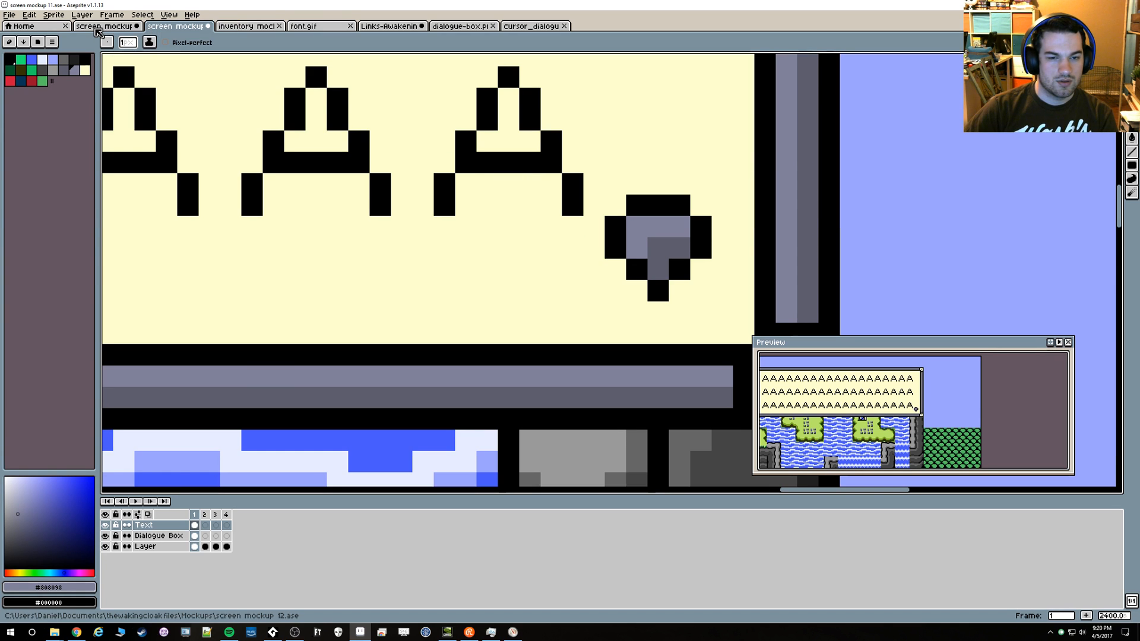
{"action": "scroll", "coordinate": [423, 217], "scroll_direction": "down", "scroll_amount": 4}
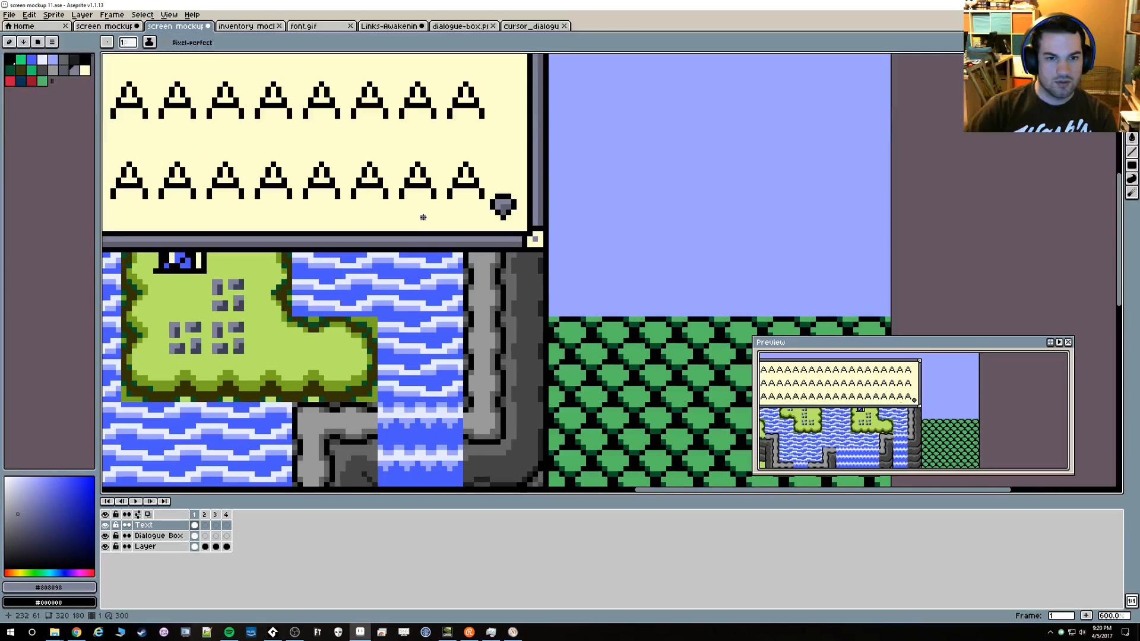
{"action": "scroll", "coordinate": [422, 218], "scroll_direction": "down", "scroll_amount": 2}
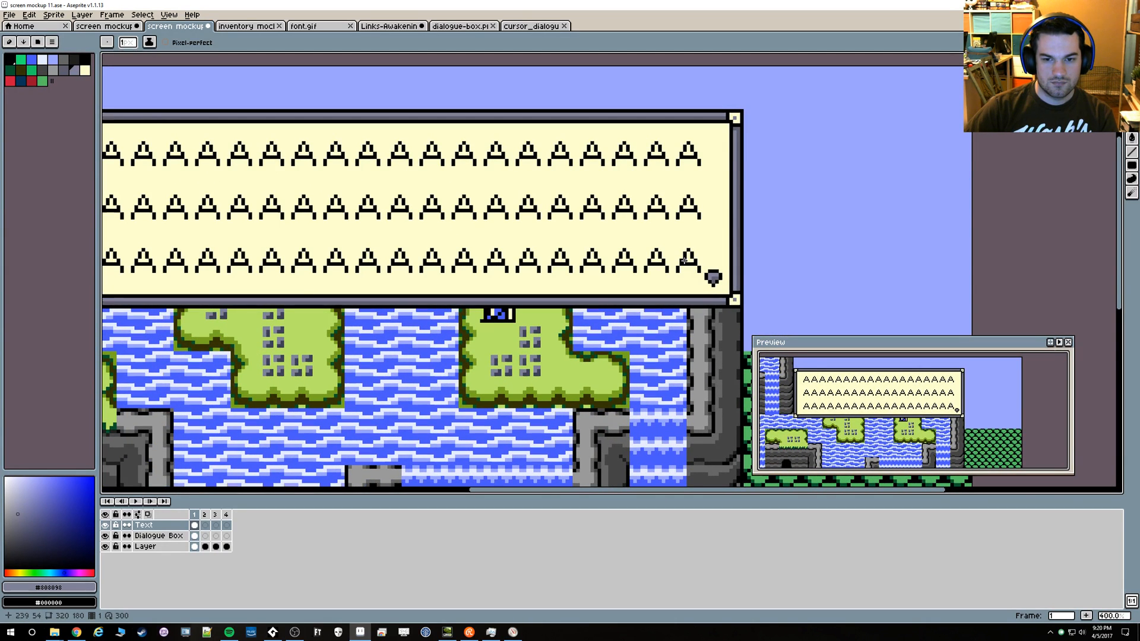
{"action": "scroll", "coordinate": [703, 231], "scroll_direction": "up", "scroll_amount": 6}
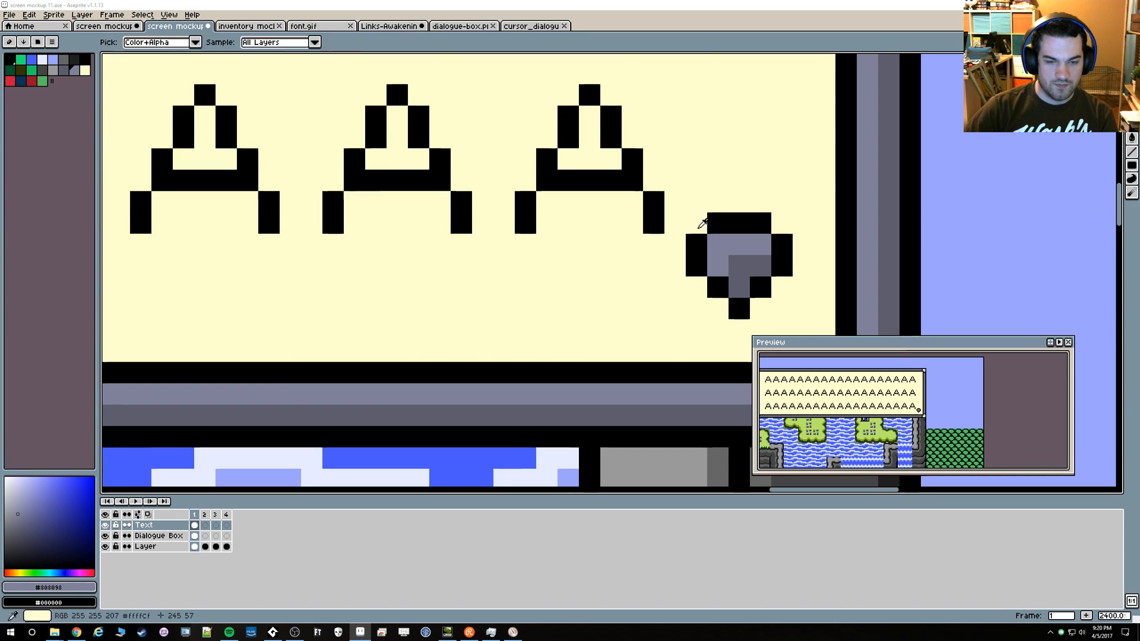
In GameMaker Studio 2, set the blinking cursor's draw_sprite y position to 57, test the dialogue in the running game, and close it
{"action": "key", "text": "alt+Tab"}
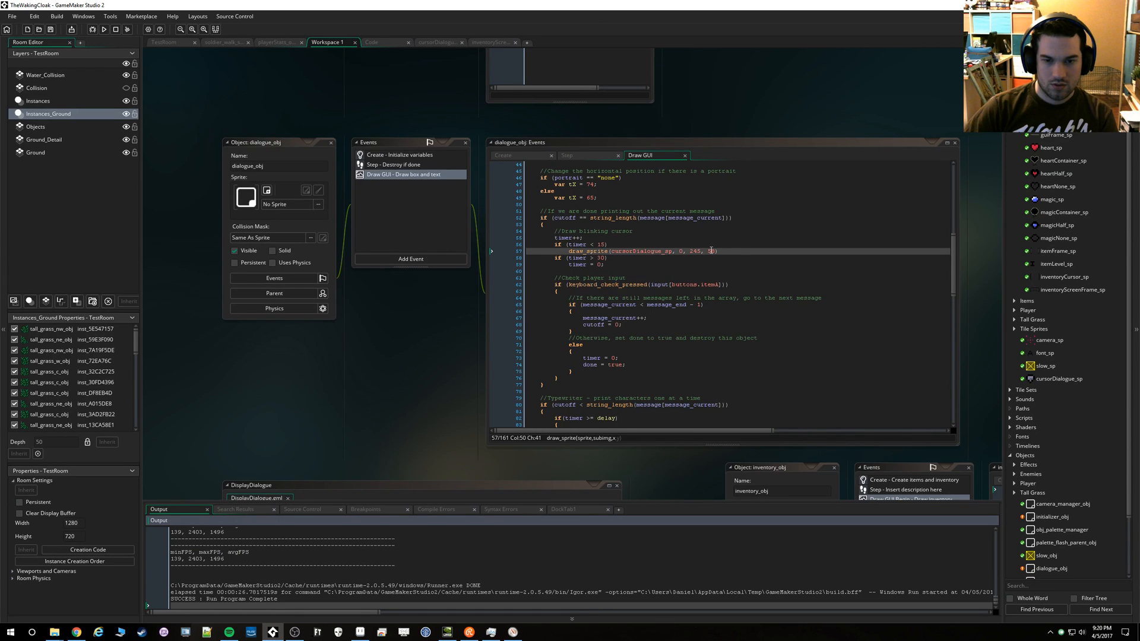
{"action": "left_click", "coordinate": [710, 251]}
{"action": "left_click", "coordinate": [105, 30]}
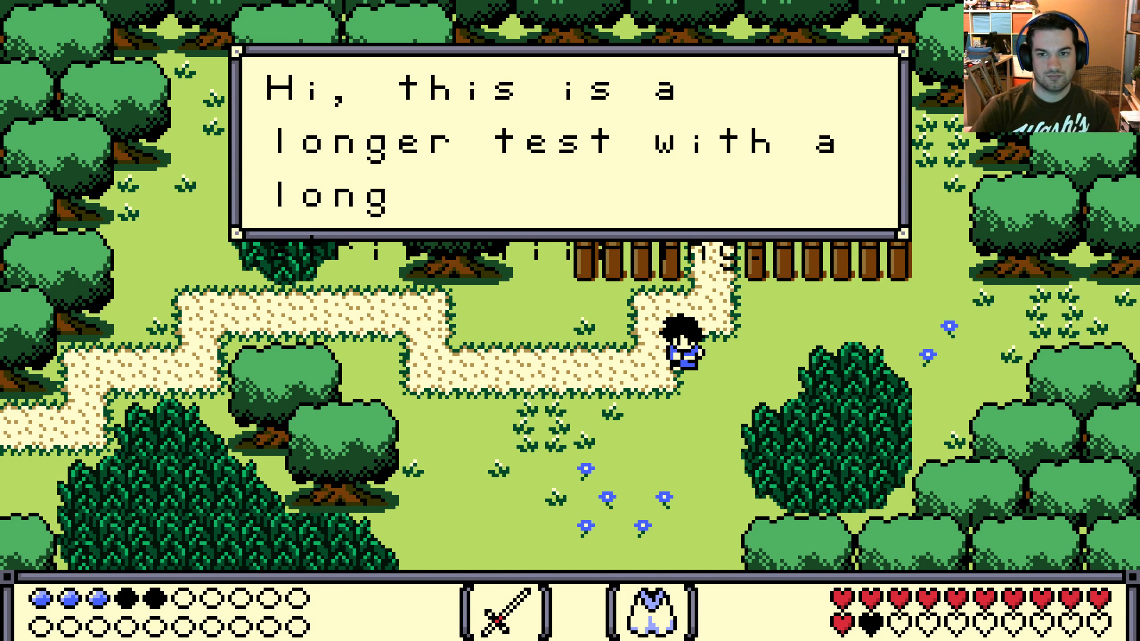
{"action": "key", "text": "space"}
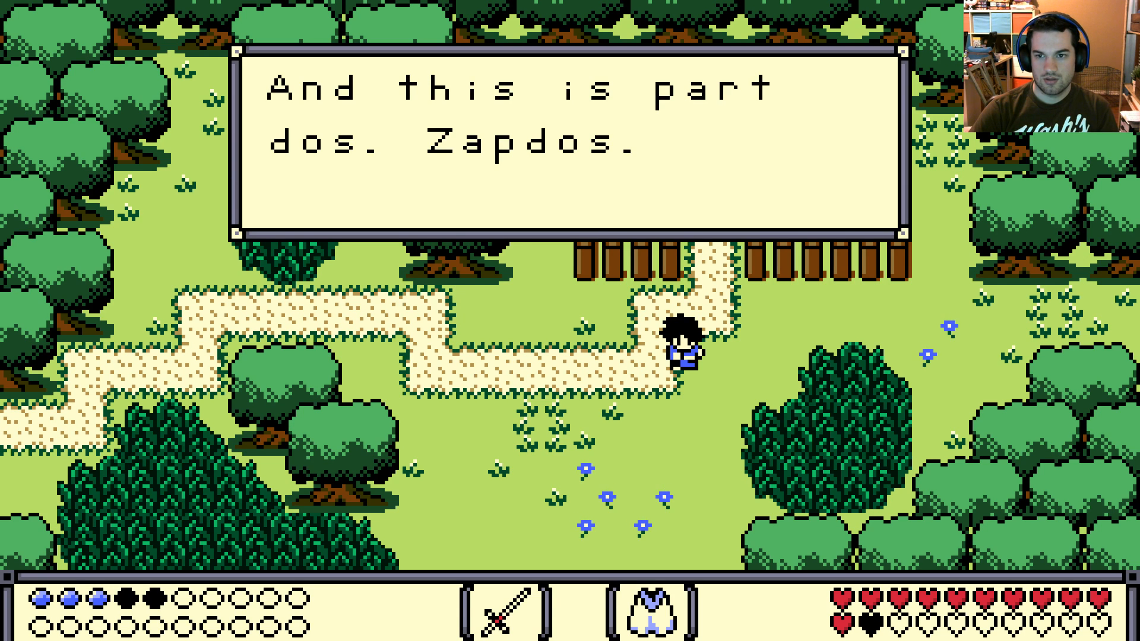
{"action": "key", "text": "Escape"}
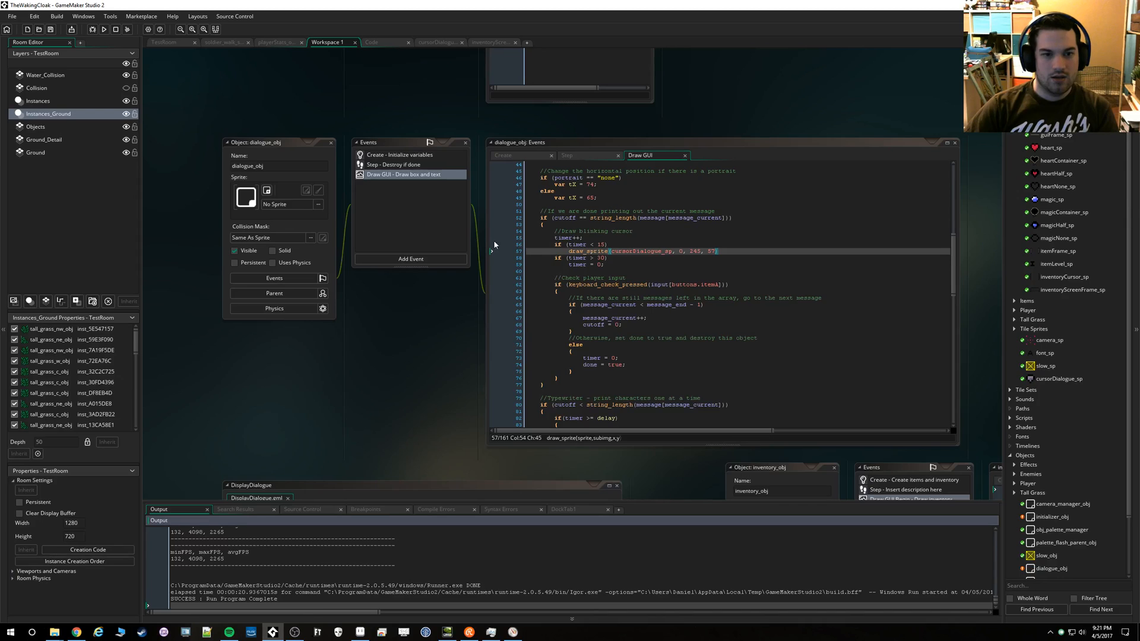
Switch to Aseprite and try filling the cursor's interior on the Text layer with the light and dark greens sampled from the island
{"action": "left_click", "coordinate": [360, 632]}
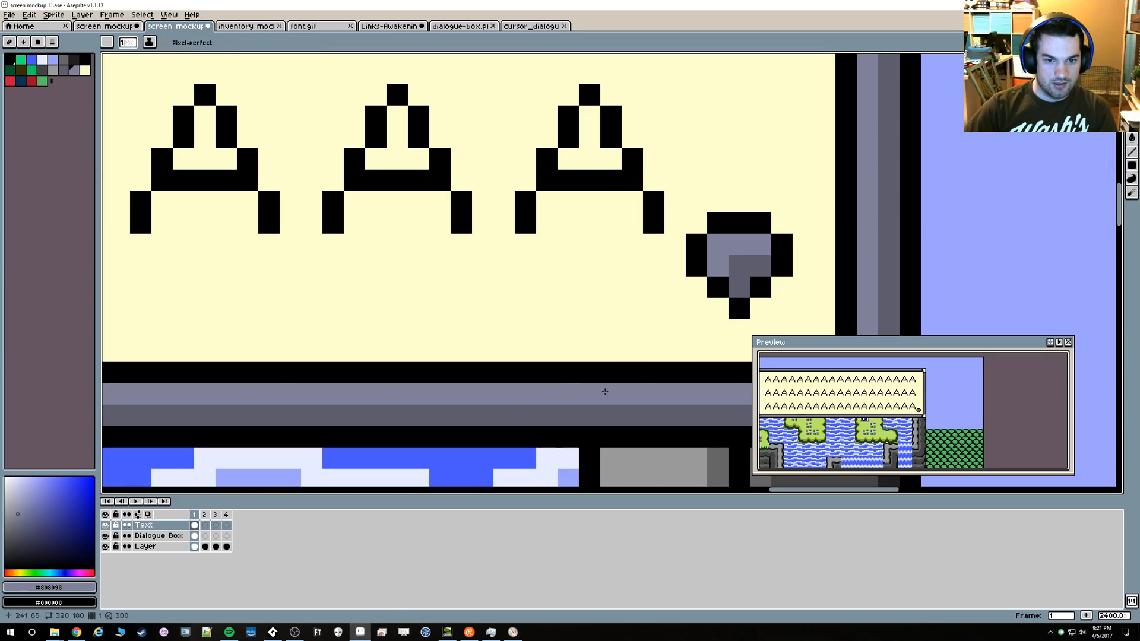
{"action": "scroll", "coordinate": [640, 361], "scroll_direction": "down", "scroll_amount": 1}
{"action": "scroll", "coordinate": [639, 362], "scroll_direction": "down", "scroll_amount": 1}
{"action": "left_click", "coordinate": [428, 427], "text": "alt"}
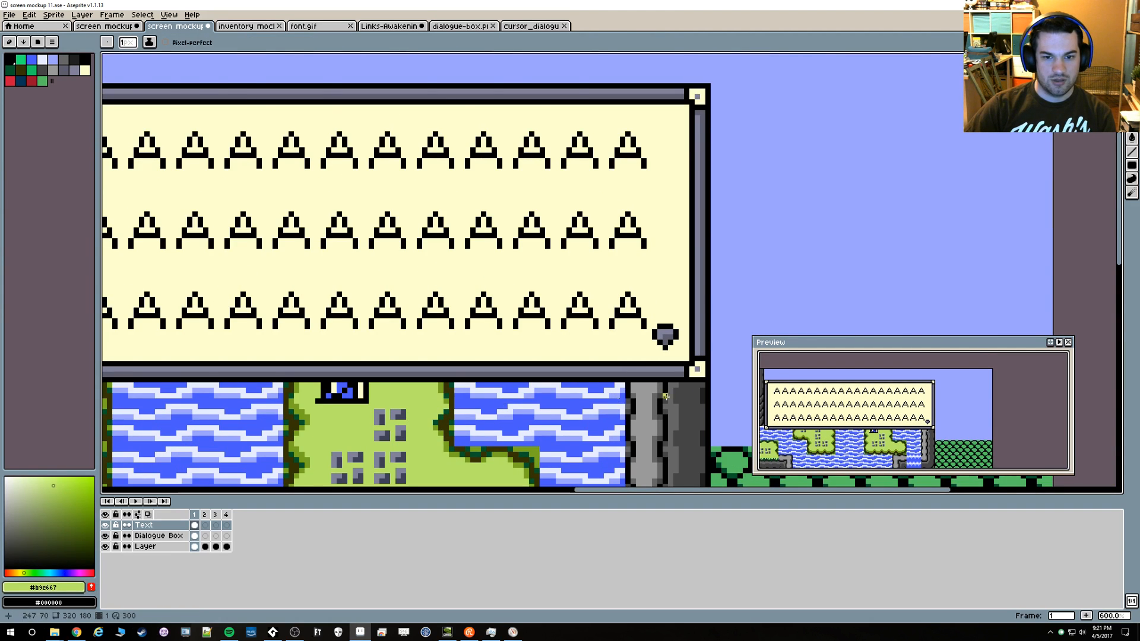
{"action": "scroll", "coordinate": [700, 382], "scroll_direction": "up", "scroll_amount": 4}
{"action": "key", "text": "g"}
{"action": "left_click", "coordinate": [547, 179]}
{"action": "scroll", "coordinate": [454, 297], "scroll_direction": "down", "scroll_amount": 4}
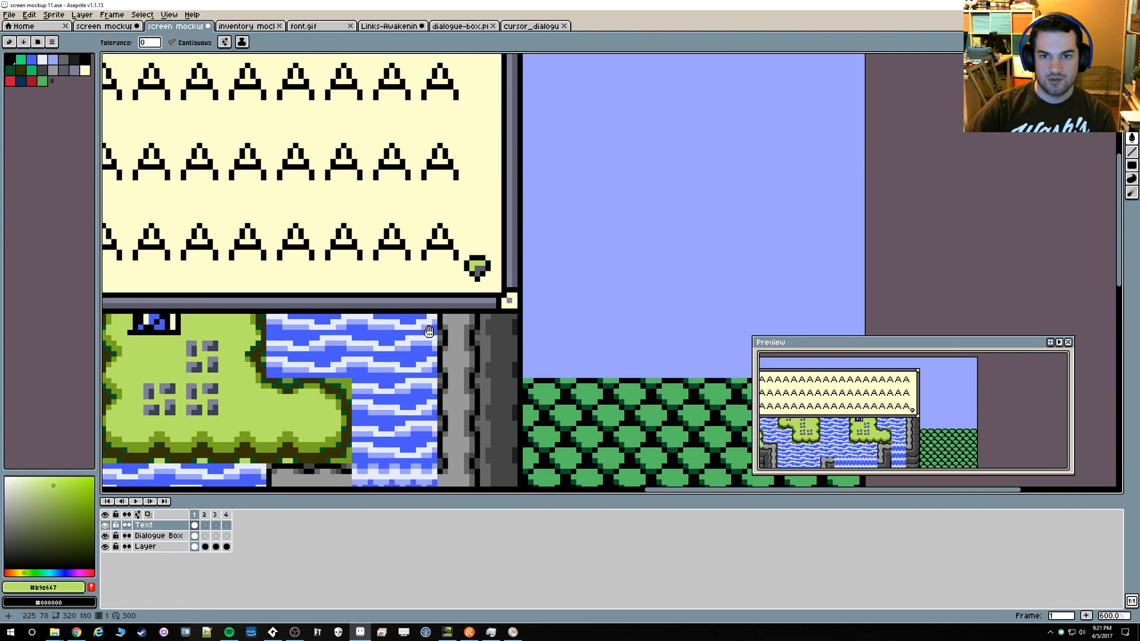
{"action": "left_click_drag", "start_coordinate": [429, 331], "coordinate": [631, 269]}
{"action": "left_click", "coordinate": [620, 282], "text": "alt"}
{"action": "scroll", "coordinate": [750, 168], "scroll_direction": "up", "scroll_amount": 2}
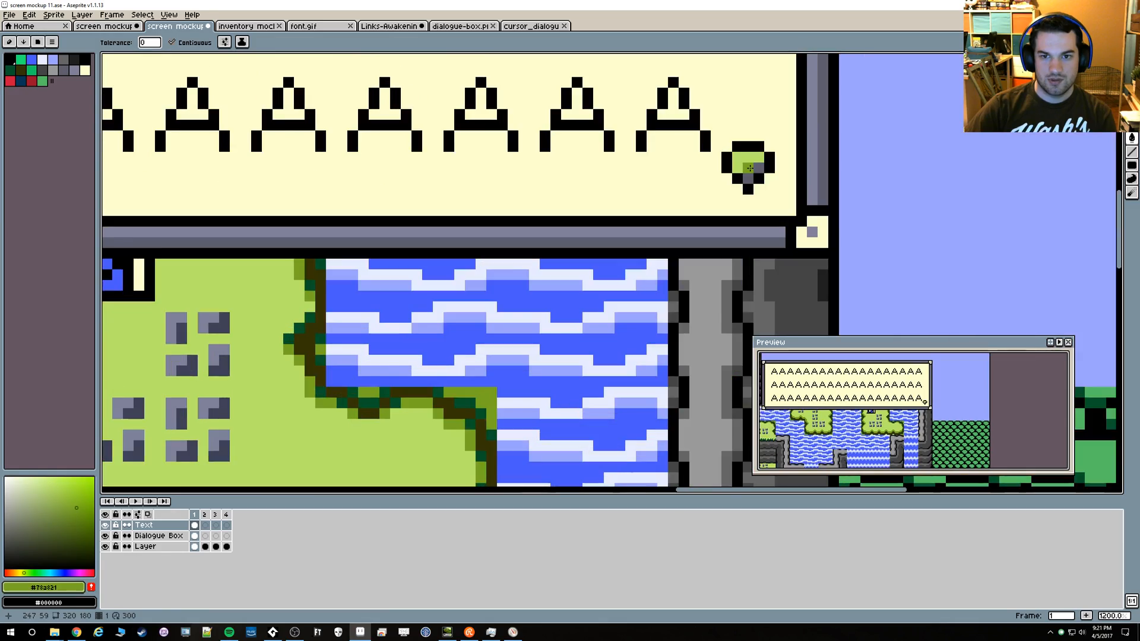
{"action": "scroll", "coordinate": [750, 168], "scroll_direction": "down", "scroll_amount": 7}
{"action": "scroll", "coordinate": [642, 360], "scroll_direction": "up", "scroll_amount": 5}
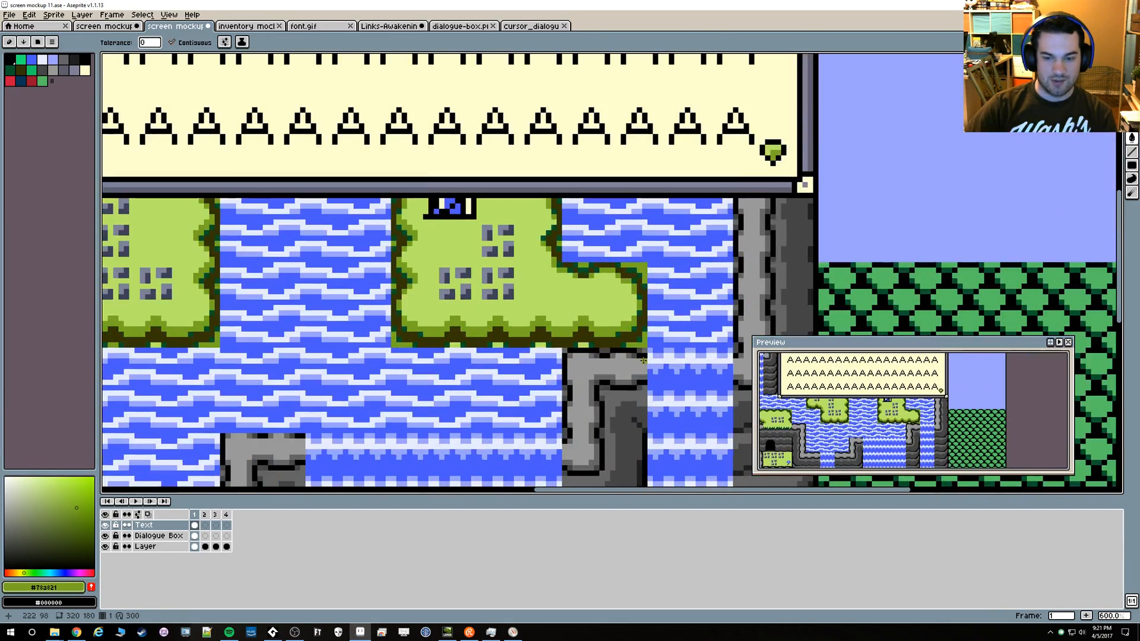
{"action": "scroll", "coordinate": [674, 318], "scroll_direction": "down", "scroll_amount": 2}
Fill the cursor's lighter interior area with bright red and its shaded area with dark red, and view the whole dialogue box
{"action": "left_click_drag", "start_coordinate": [675, 319], "coordinate": [712, 222]}
{"action": "left_click_drag", "start_coordinate": [654, 368], "coordinate": [222, 92]}
{"action": "scroll", "coordinate": [663, 318], "scroll_direction": "up", "scroll_amount": 1}
{"action": "left_click_drag", "start_coordinate": [488, 251], "coordinate": [717, 340]}
{"action": "left_click", "coordinate": [597, 296], "text": "alt"}
{"action": "right_click", "coordinate": [601, 300], "text": "alt"}
{"action": "right_click", "coordinate": [603, 300], "text": "alt"}
{"action": "left_click_drag", "start_coordinate": [541, 234], "coordinate": [615, 246]}
{"action": "scroll", "coordinate": [576, 276], "scroll_direction": "up", "scroll_amount": 3}
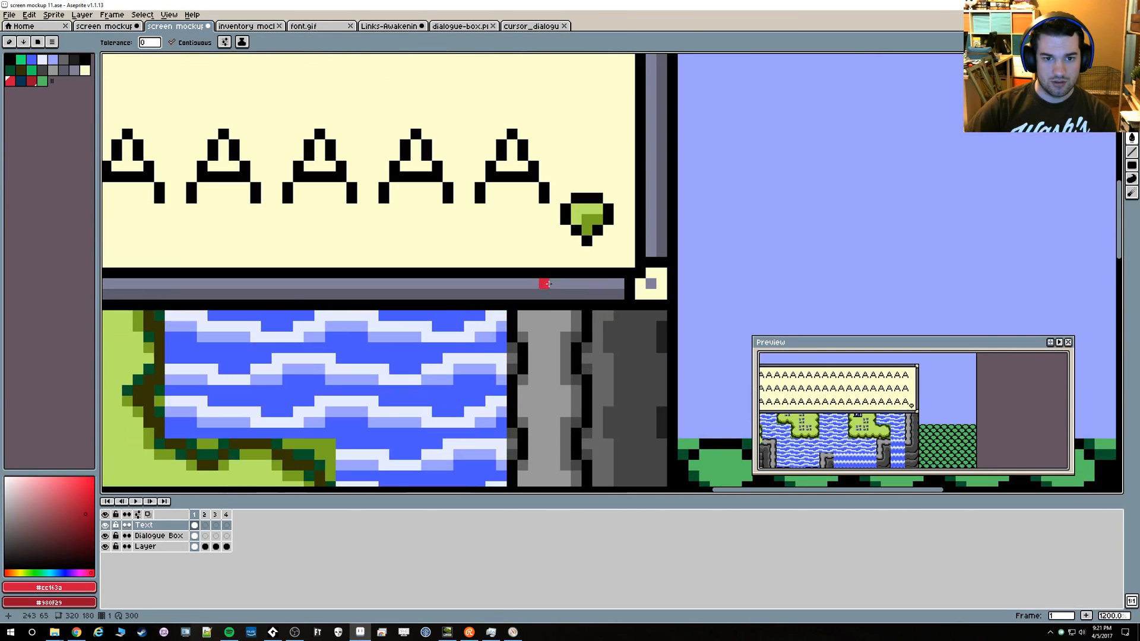
{"action": "left_click", "coordinate": [576, 217]}
{"action": "left_click", "coordinate": [586, 220]}
{"action": "scroll", "coordinate": [458, 319], "scroll_direction": "down", "scroll_amount": 6}
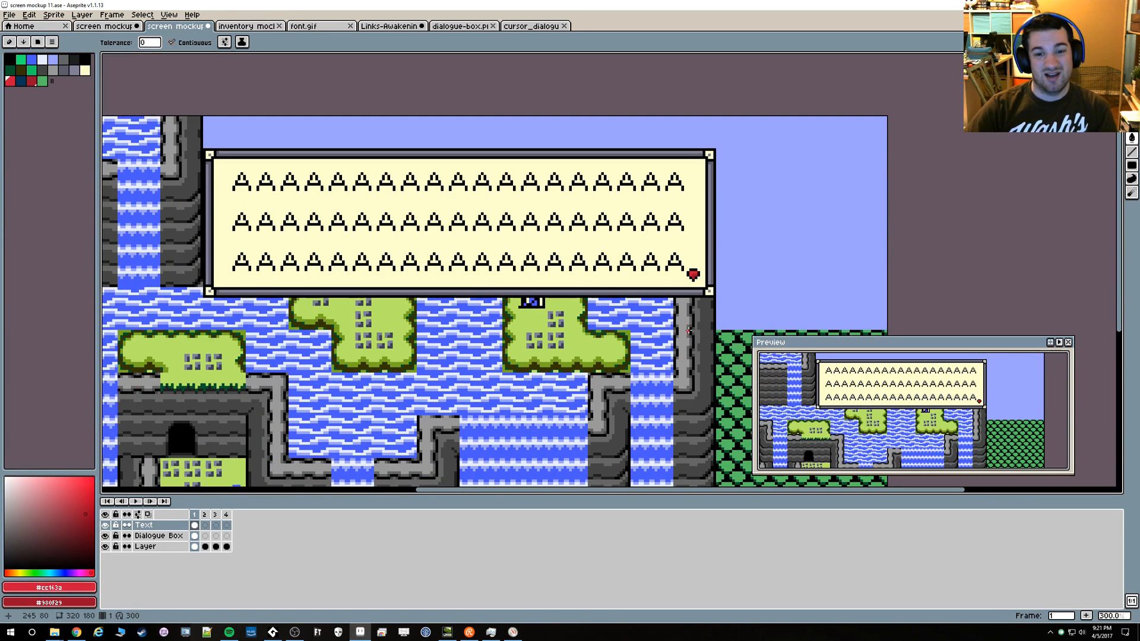
Try placing the red cursor over the middle of the dialogue box's lower border
{"action": "left_click_drag", "start_coordinate": [384, 318], "coordinate": [662, 297]}
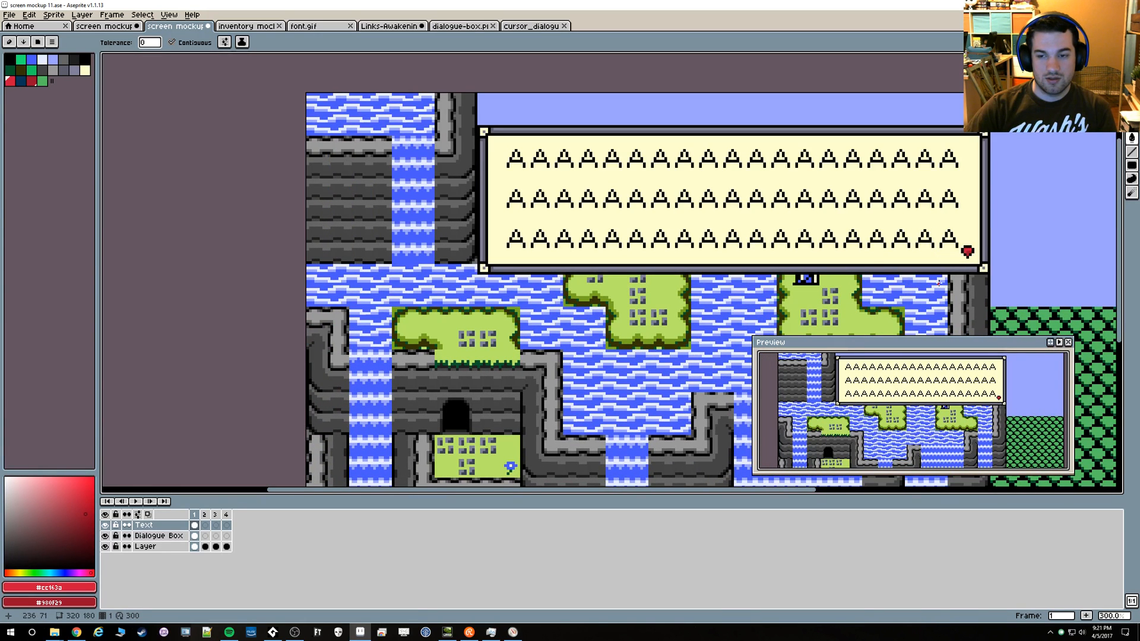
{"action": "scroll", "coordinate": [941, 285], "scroll_direction": "up", "scroll_amount": 3}
{"action": "key", "text": "m"}
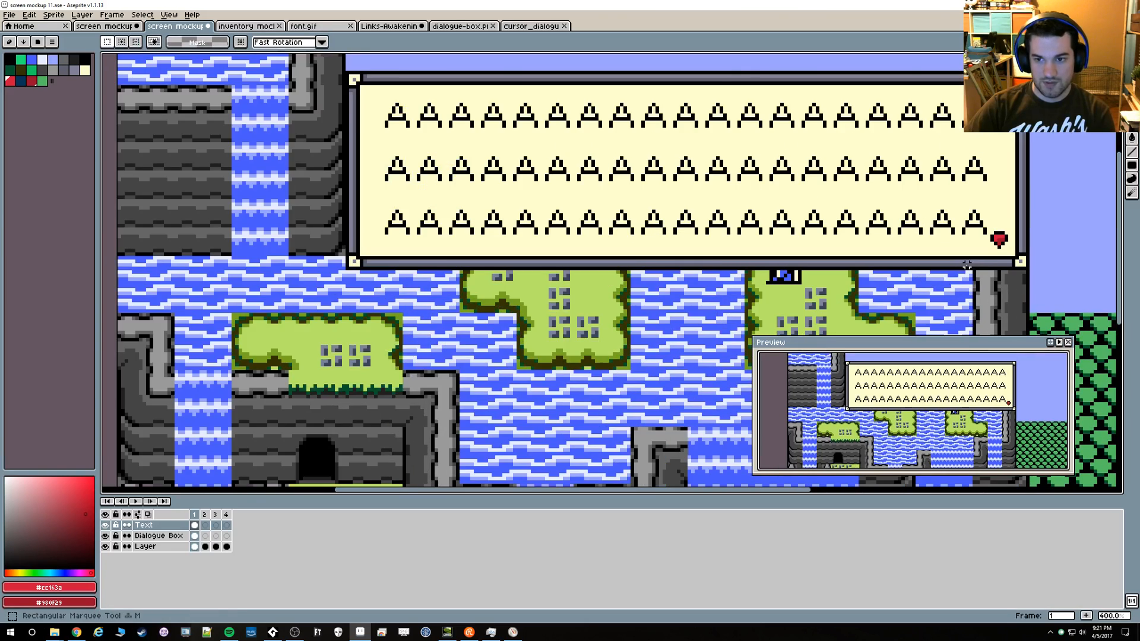
{"action": "left_click_drag", "start_coordinate": [998, 246], "coordinate": [478, 271]}
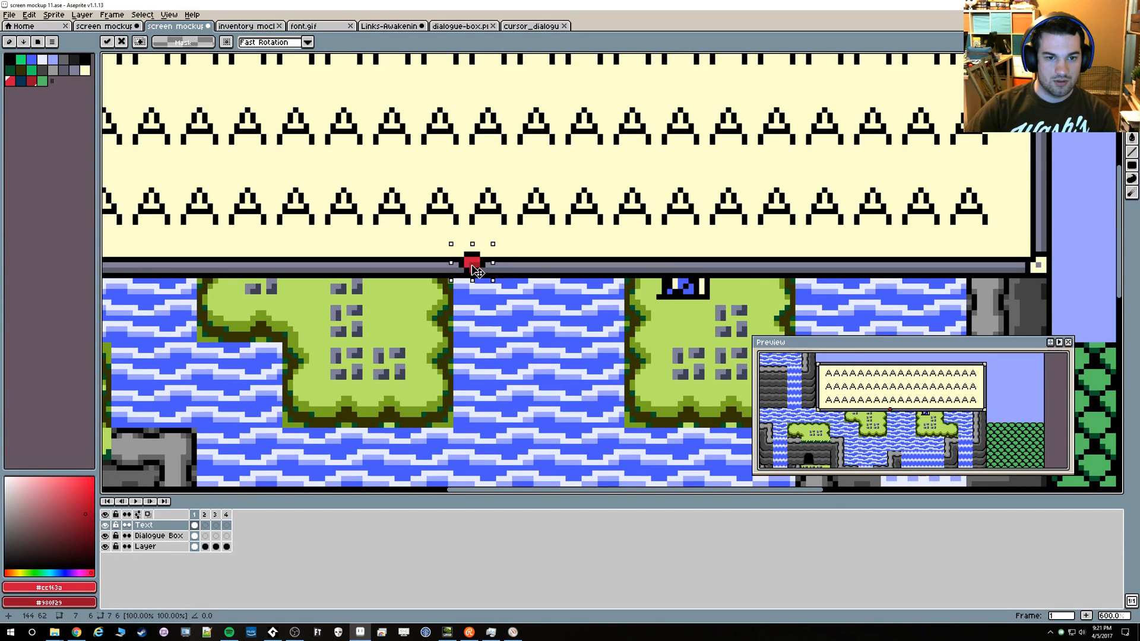
{"action": "scroll", "coordinate": [427, 302], "scroll_direction": "down", "scroll_amount": 2}
{"action": "scroll", "coordinate": [424, 300], "scroll_direction": "up", "scroll_amount": 3}
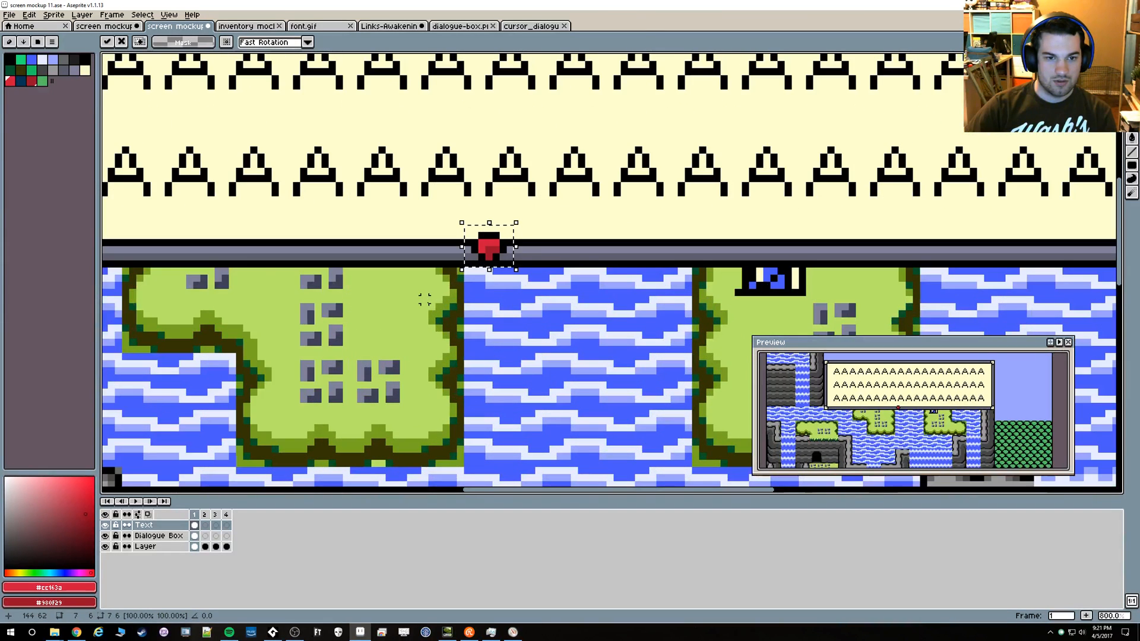
Move the red cursor onto the grass of the island below the dialogue box and deselect it
{"action": "left_click_drag", "start_coordinate": [498, 259], "coordinate": [394, 354]}
{"action": "scroll", "coordinate": [589, 228], "scroll_direction": "up", "scroll_amount": 5}
{"action": "left_click_drag", "start_coordinate": [562, 304], "coordinate": [715, 277]}
{"action": "scroll", "coordinate": [715, 277], "scroll_direction": "down", "scroll_amount": 1}
{"action": "left_click", "coordinate": [639, 145], "text": "alt"}
{"action": "key", "text": "ctrl+d"}
Try drawing a one-pixel cream outline around the cursor's black outline with the Pencil tool
{"action": "scroll", "coordinate": [600, 306], "scroll_direction": "up", "scroll_amount": 1}
{"action": "key", "text": "b"}
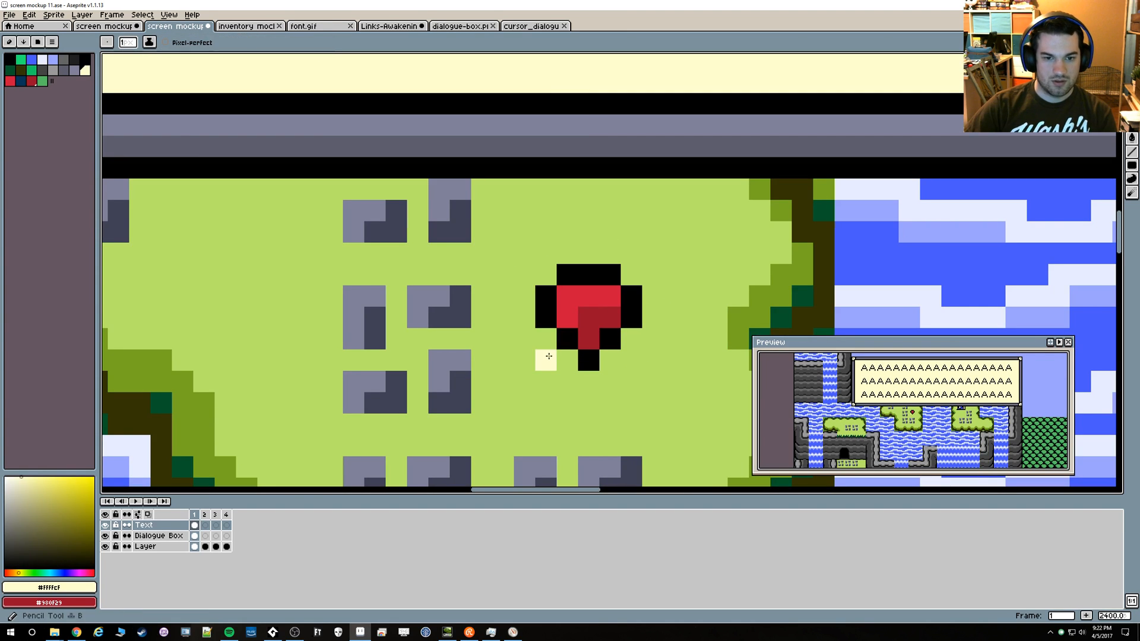
{"action": "key", "text": "ctrl+z"}
{"action": "key", "text": "ctrl+z"}
{"action": "key", "text": "ctrl+z"}
{"action": "key", "text": "ctrl+z"}
{"action": "key", "text": "ctrl+z"}
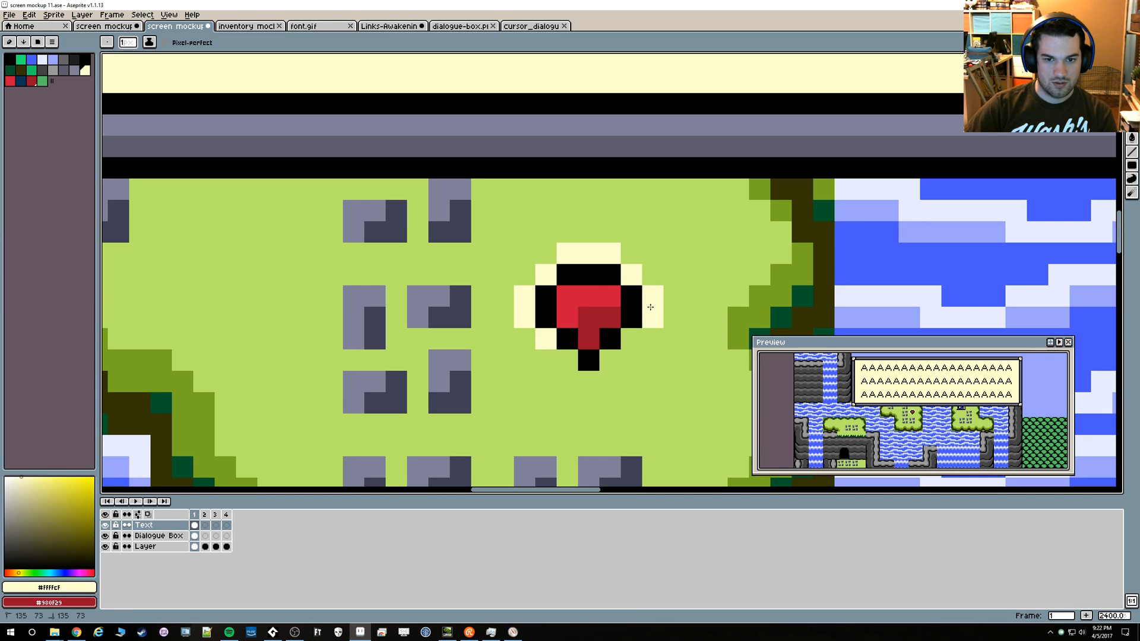
Draw an outer black outline around the cursor's cream outline, using the black sampled from the cursor
{"action": "left_click", "coordinate": [590, 357], "text": "alt"}
{"action": "left_click", "coordinate": [574, 380]}
{"action": "mouse_move", "coordinate": [504, 319]}
{"action": "left_mouse_down"}
{"action": "mouse_move", "coordinate": [534, 254]}
{"action": "mouse_move", "coordinate": [560, 237]}
{"action": "left_mouse_up"}
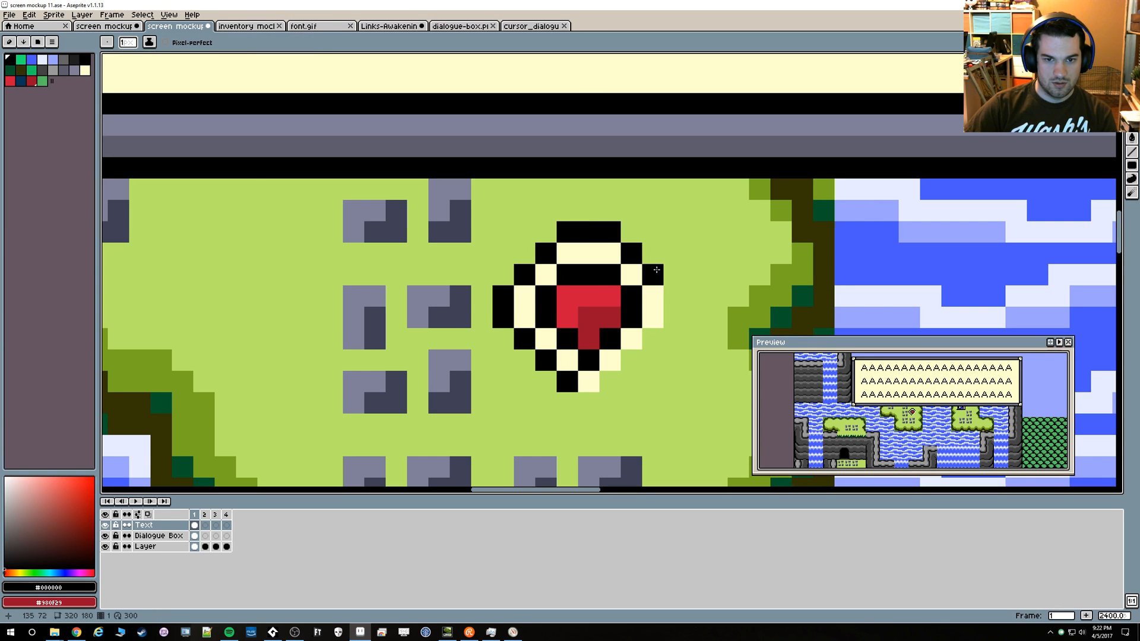
{"action": "left_click", "coordinate": [630, 360]}
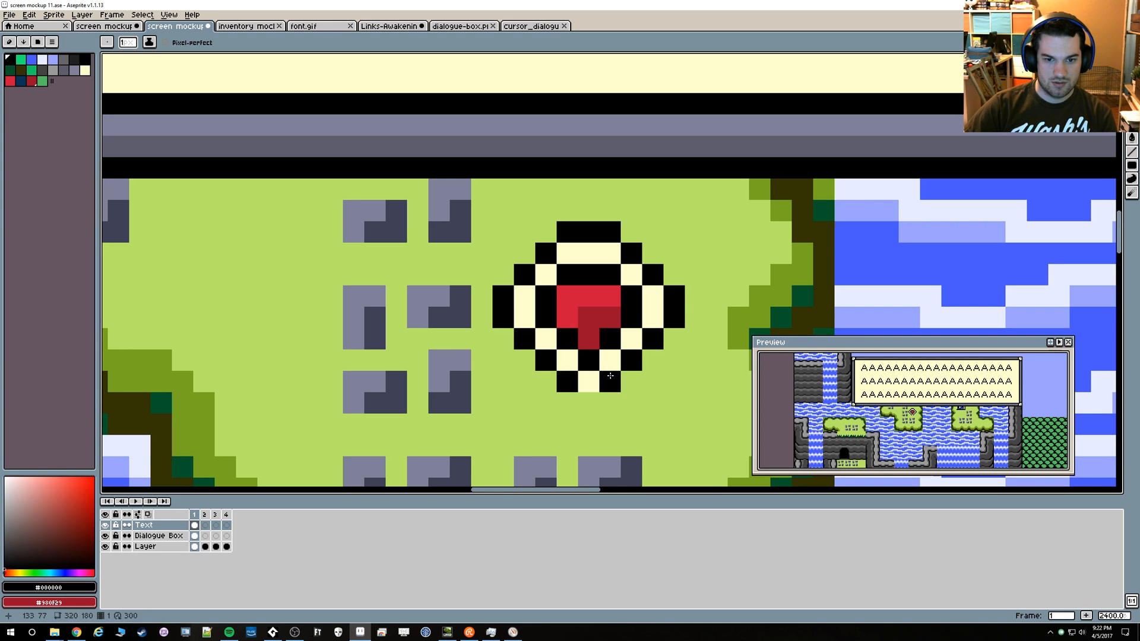
{"action": "scroll", "coordinate": [594, 394], "scroll_direction": "down", "scroll_amount": 4}
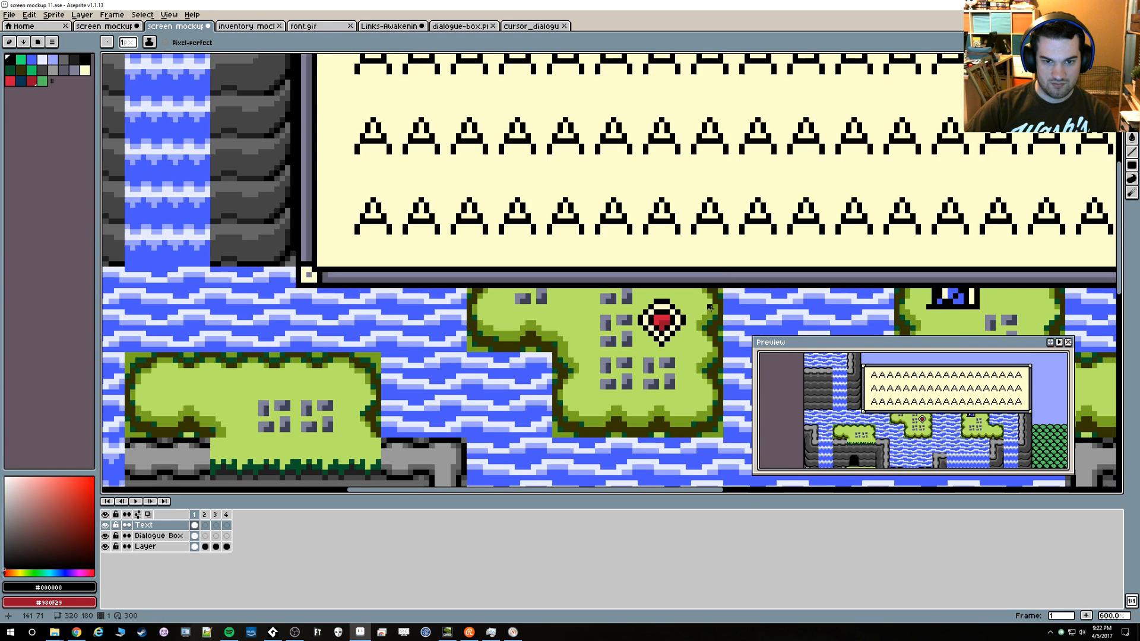
Select the double-outlined cursor on the island and try it over the dialogue box's lower border
{"action": "scroll", "coordinate": [692, 320], "scroll_direction": "up", "scroll_amount": 2}
{"action": "key", "text": "m"}
{"action": "mouse_move", "coordinate": [685, 357]}
{"action": "left_mouse_down"}
{"action": "mouse_move", "coordinate": [556, 272]}
{"action": "mouse_move", "coordinate": [685, 378]}
{"action": "left_mouse_up"}
{"action": "key", "text": "ctrl+d"}
{"action": "key", "text": "ctrl+d"}
{"action": "left_click_drag", "start_coordinate": [589, 282], "coordinate": [742, 244]}
{"action": "key", "text": "ctrl+z"}
{"action": "left_click_drag", "start_coordinate": [568, 271], "coordinate": [708, 379]}
{"action": "left_click_drag", "start_coordinate": [637, 330], "coordinate": [789, 259]}
{"action": "scroll", "coordinate": [717, 267], "scroll_direction": "down", "scroll_amount": 5}
{"action": "scroll", "coordinate": [729, 292], "scroll_direction": "up", "scroll_amount": 1}
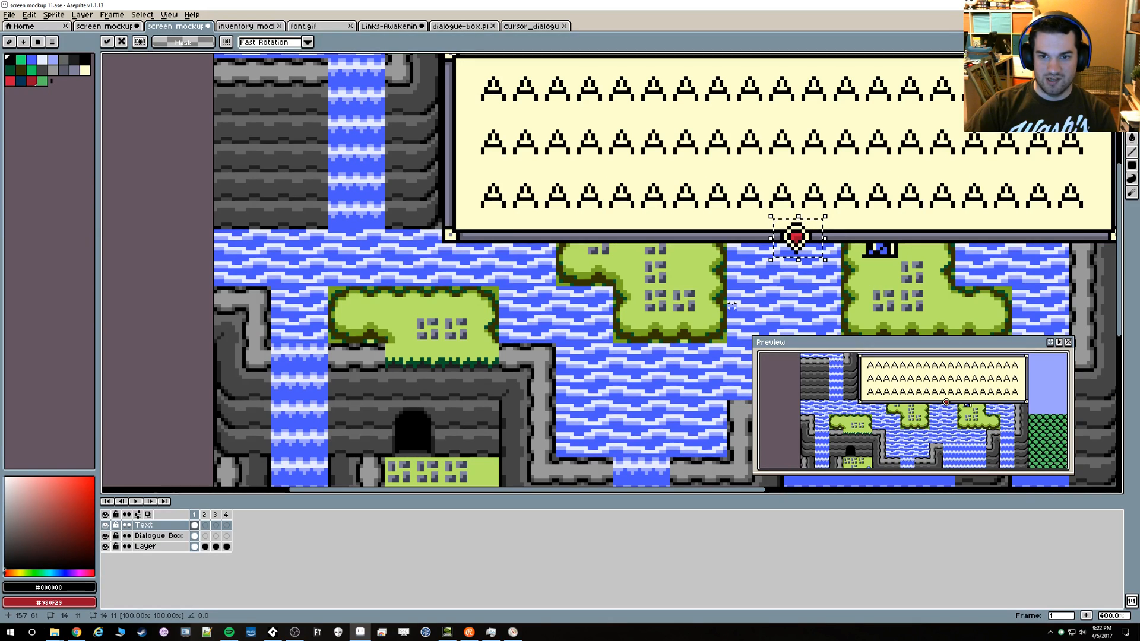
Undo the outlined cursor's move and the cream and black outline pixels
{"action": "key", "text": "ctrl+z"}
{"action": "key", "text": "ctrl+z"}
{"action": "key", "text": "ctrl+z"}
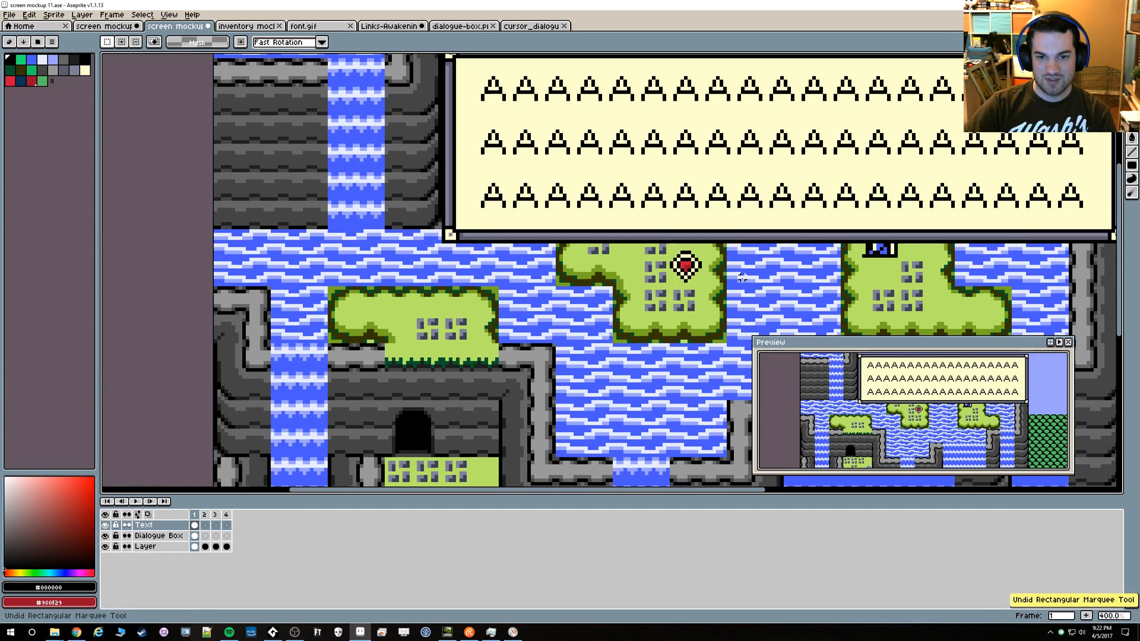
{"action": "key", "text": "ctrl+z"}
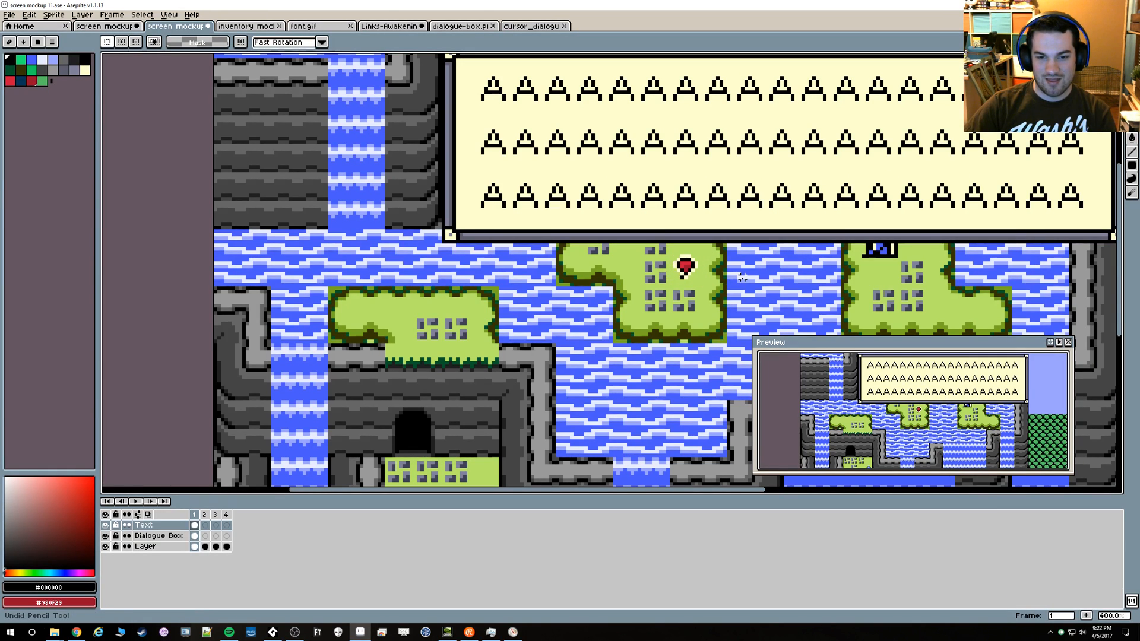
{"action": "key", "text": "ctrl+z"}
{"action": "key", "text": "ctrl+z"}
Try the plain red cursor on the dialogue box's lower border again, then put it back in the box's corner and deselect it
{"action": "scroll", "coordinate": [1056, 216], "scroll_direction": "up", "scroll_amount": 4}
{"action": "left_click_drag", "start_coordinate": [964, 232], "coordinate": [850, 263]}
{"action": "left_click_drag", "start_coordinate": [1019, 241], "coordinate": [485, 283]}
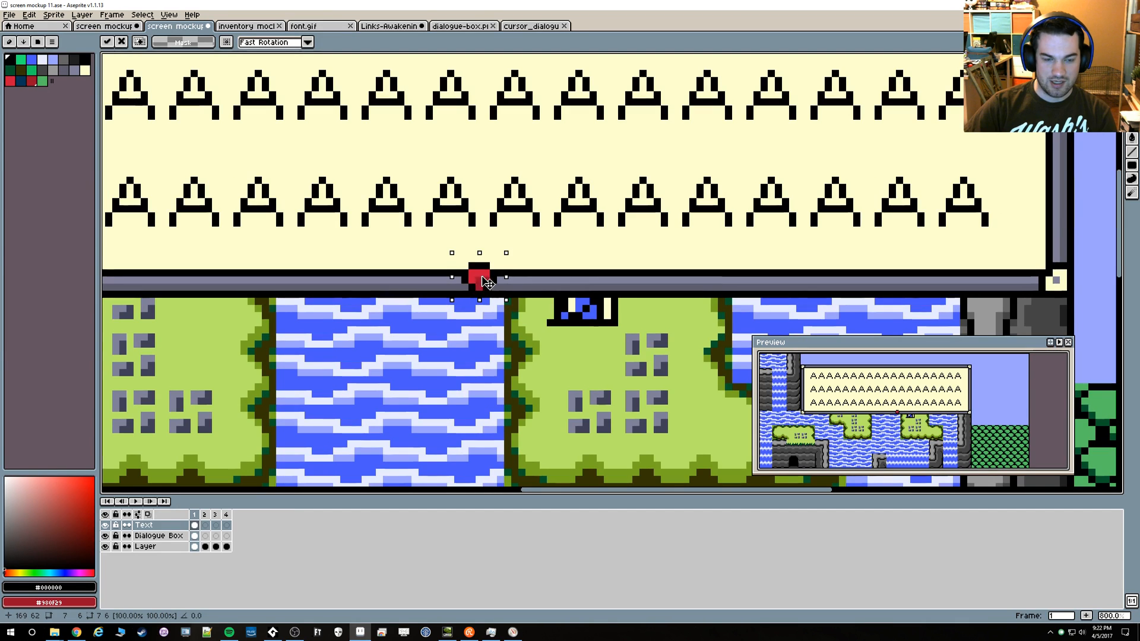
{"action": "scroll", "coordinate": [442, 293], "scroll_direction": "up", "scroll_amount": 5}
{"action": "scroll", "coordinate": [661, 247], "scroll_direction": "down", "scroll_amount": 5}
{"action": "mouse_move", "coordinate": [661, 247]}
{"action": "left_mouse_down"}
{"action": "mouse_move", "coordinate": [1082, 235]}
{"action": "mouse_move", "coordinate": [930, 219]}
{"action": "mouse_move", "coordinate": [829, 315]}
{"action": "mouse_move", "coordinate": [928, 315]}
{"action": "left_mouse_up"}
{"action": "scroll", "coordinate": [897, 255], "scroll_direction": "up", "scroll_amount": 6}
{"action": "key", "text": "ctrl+d"}
Fill every segment of the cursor's black outline with the dark red of its shaded area
{"action": "key", "text": "g"}
{"action": "left_click", "coordinate": [932, 235], "text": "alt"}
{"action": "left_click", "coordinate": [933, 257]}
{"action": "left_click", "coordinate": [898, 235]}
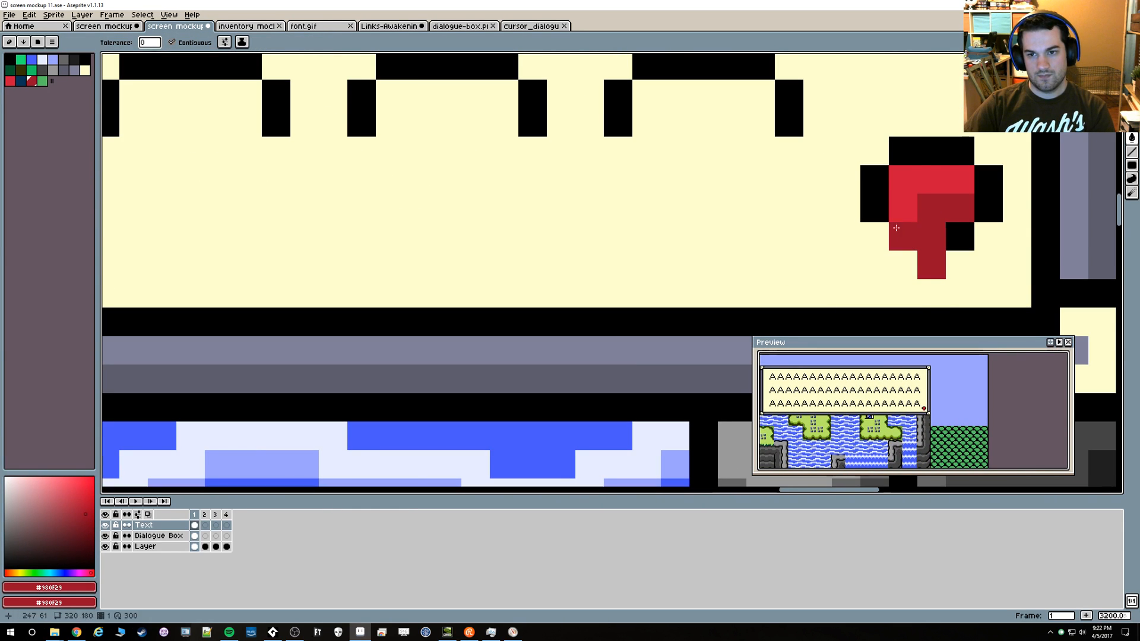
{"action": "left_click", "coordinate": [876, 205]}
{"action": "left_click", "coordinate": [908, 153]}
{"action": "left_click", "coordinate": [988, 184]}
{"action": "left_click", "coordinate": [961, 234]}
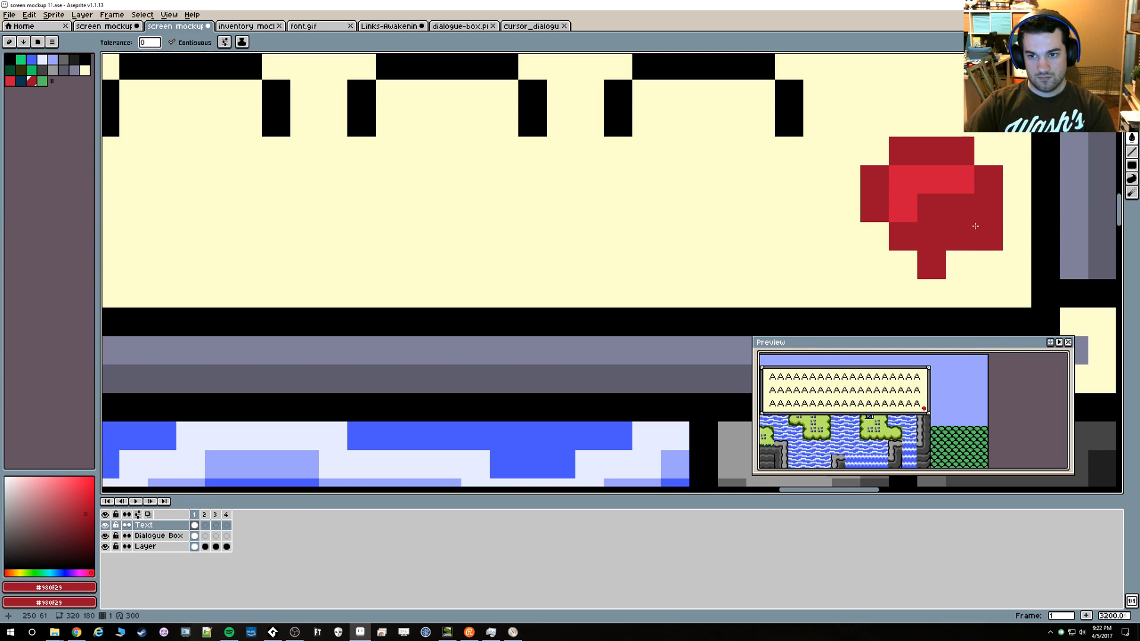
Move the all-red cursor onto the dialogue box's lower border, slide it along the border, and deselect it
{"action": "scroll", "coordinate": [971, 234], "scroll_direction": "down", "scroll_amount": 3}
{"action": "key", "text": "m"}
{"action": "left_click_drag", "start_coordinate": [924, 192], "coordinate": [269, 278]}
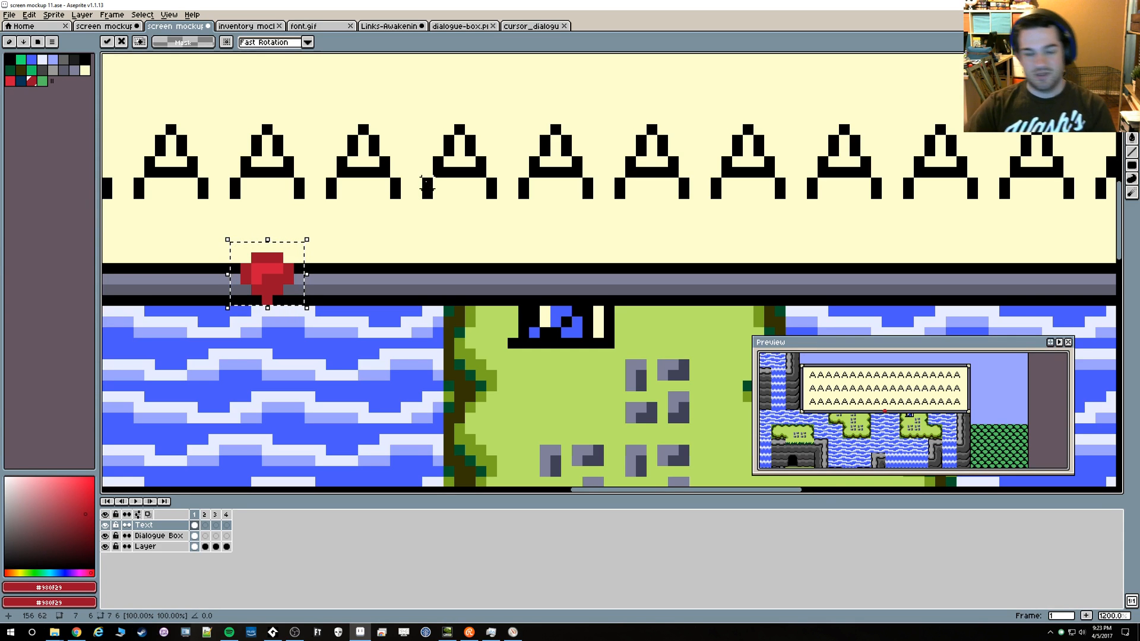
{"action": "left_click_drag", "start_coordinate": [269, 268], "coordinate": [415, 262]}
{"action": "left_click", "coordinate": [577, 247]}
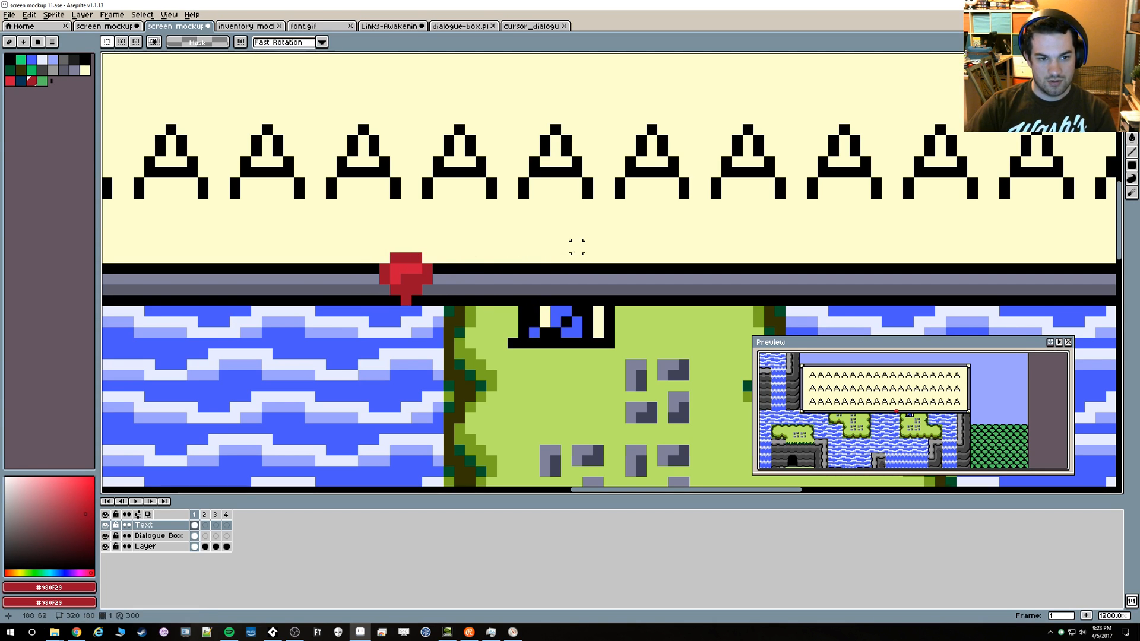
Undo the all-red cursor's moves and the dark red outline fills, then examine the whole screen mockup
{"action": "key", "text": "ctrl+z"}
{"action": "key", "text": "ctrl+z"}
{"action": "key", "text": "ctrl+z"}
{"action": "scroll", "coordinate": [733, 292], "scroll_direction": "down", "scroll_amount": 2}
{"action": "key", "text": "ctrl+z"}
{"action": "key", "text": "ctrl+z"}
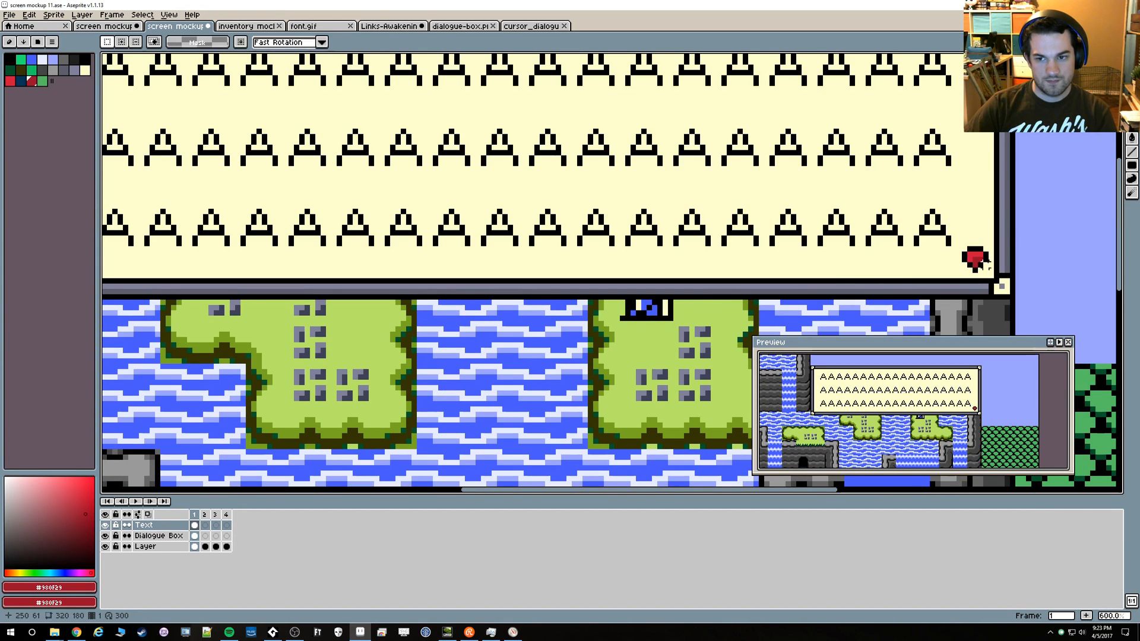
{"action": "scroll", "coordinate": [987, 266], "scroll_direction": "down", "scroll_amount": 2}
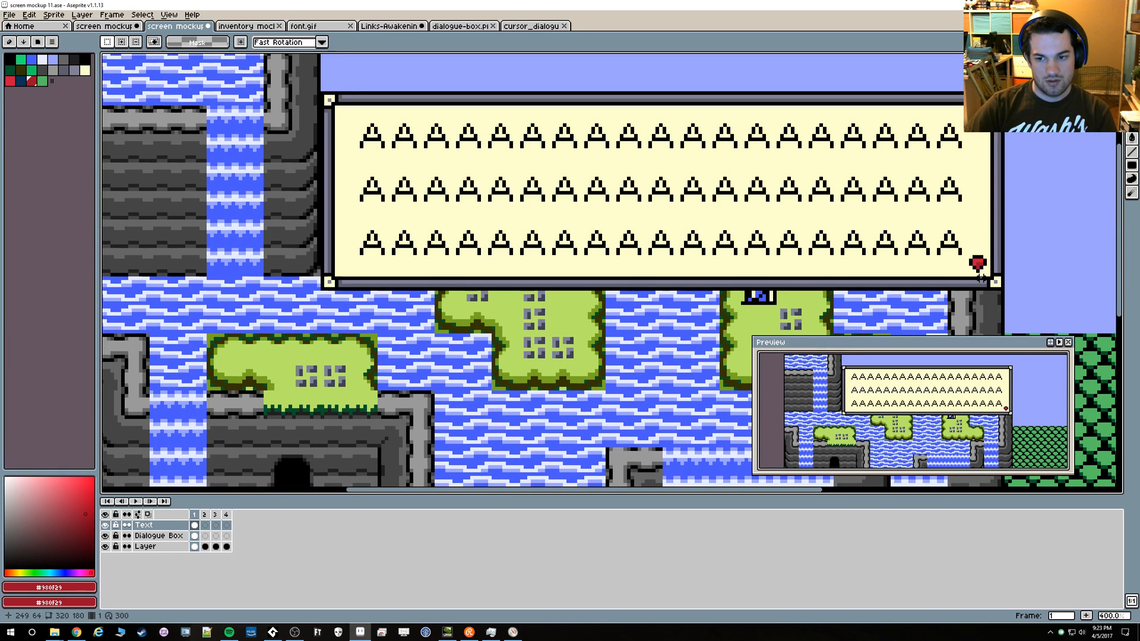
{"action": "scroll", "coordinate": [978, 275], "scroll_direction": "down", "scroll_amount": 2}
{"action": "left_click_drag", "start_coordinate": [733, 311], "coordinate": [684, 249]}
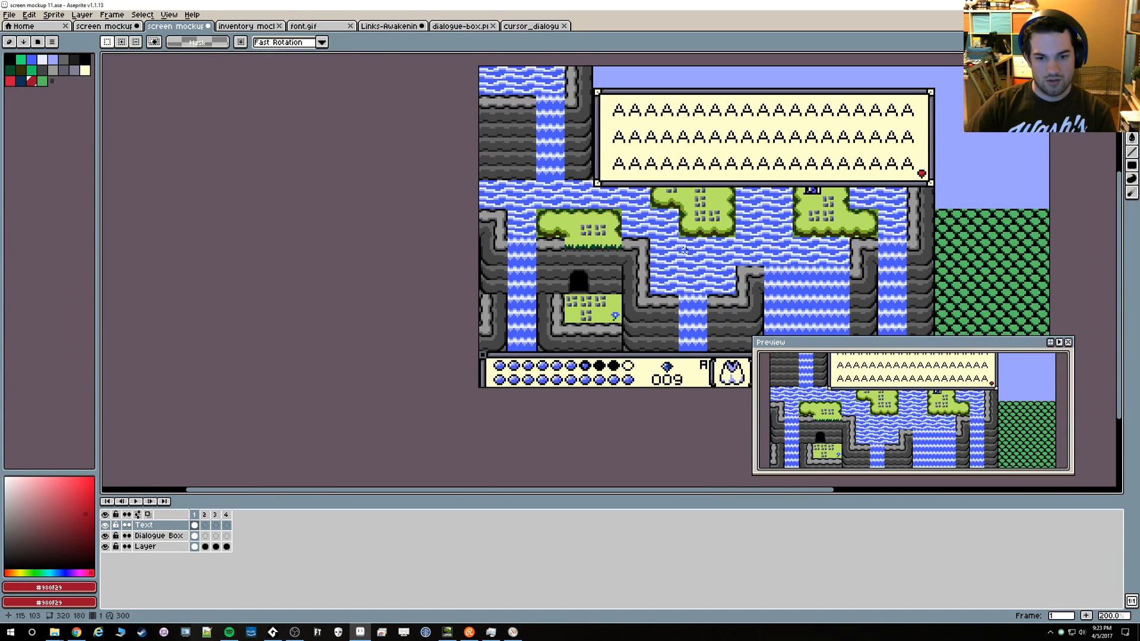
{"action": "left_click_drag", "start_coordinate": [923, 204], "coordinate": [803, 171]}
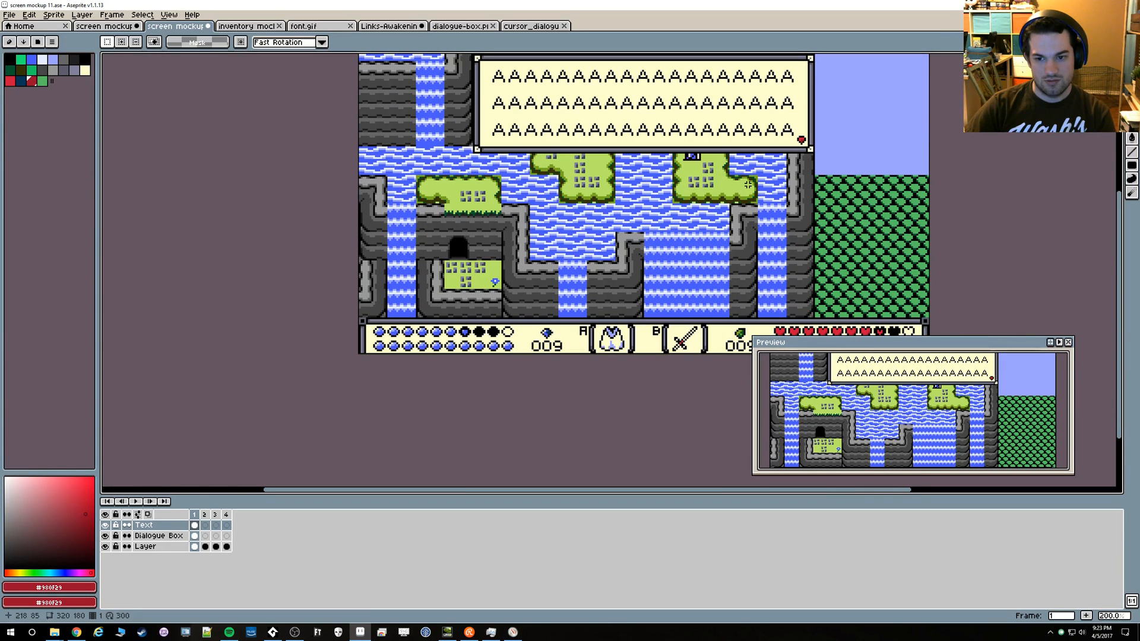